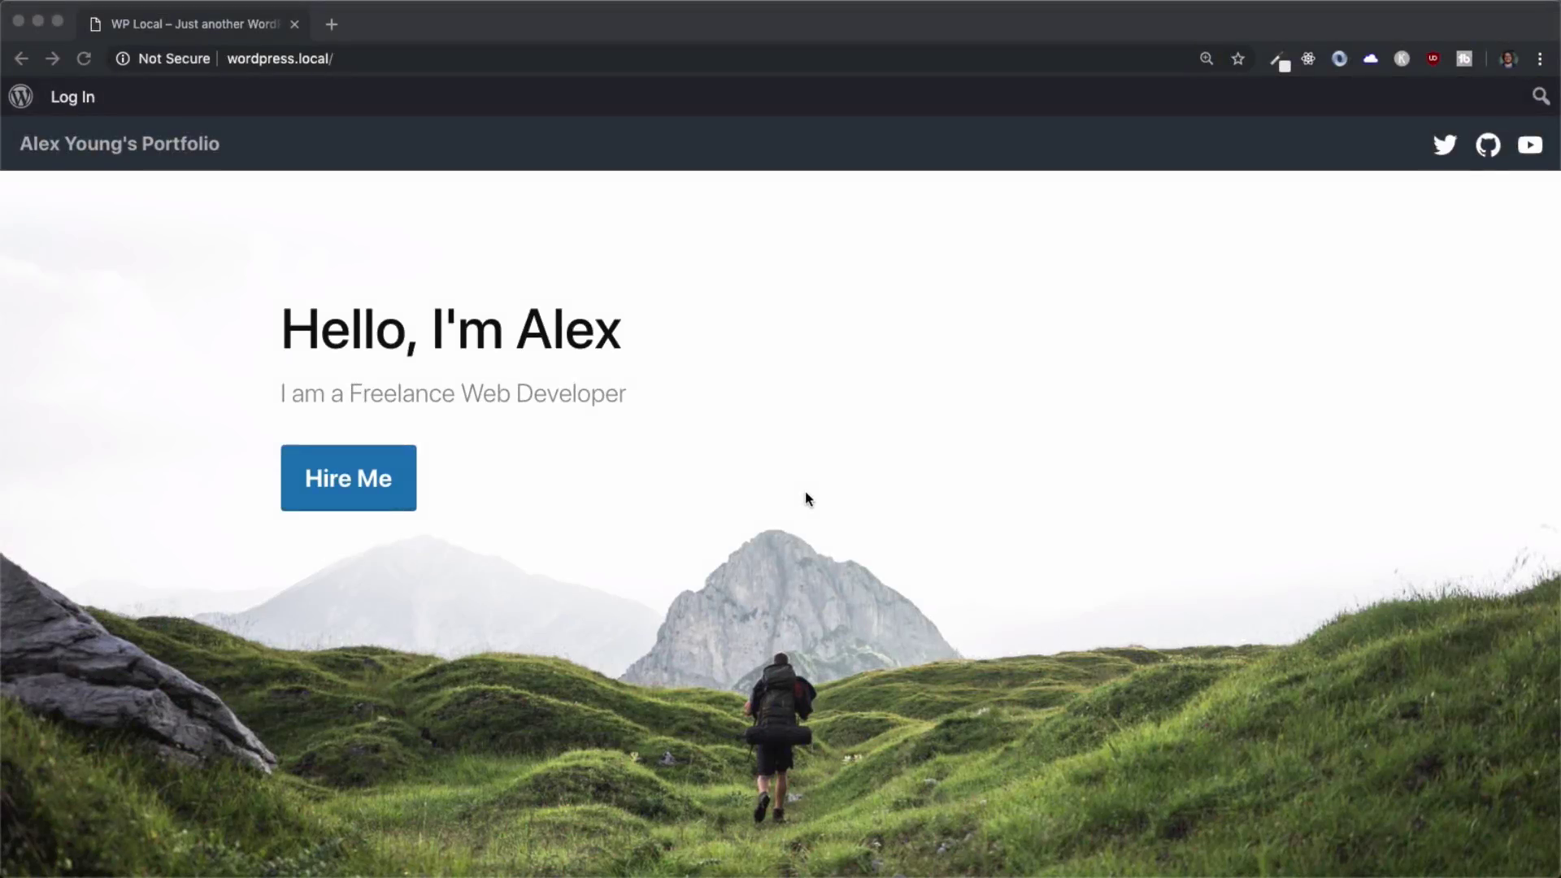
Look through the portfolio homepage from the hero banner to the Some Of My Heros table and back
scroll(806, 480, down, 3)
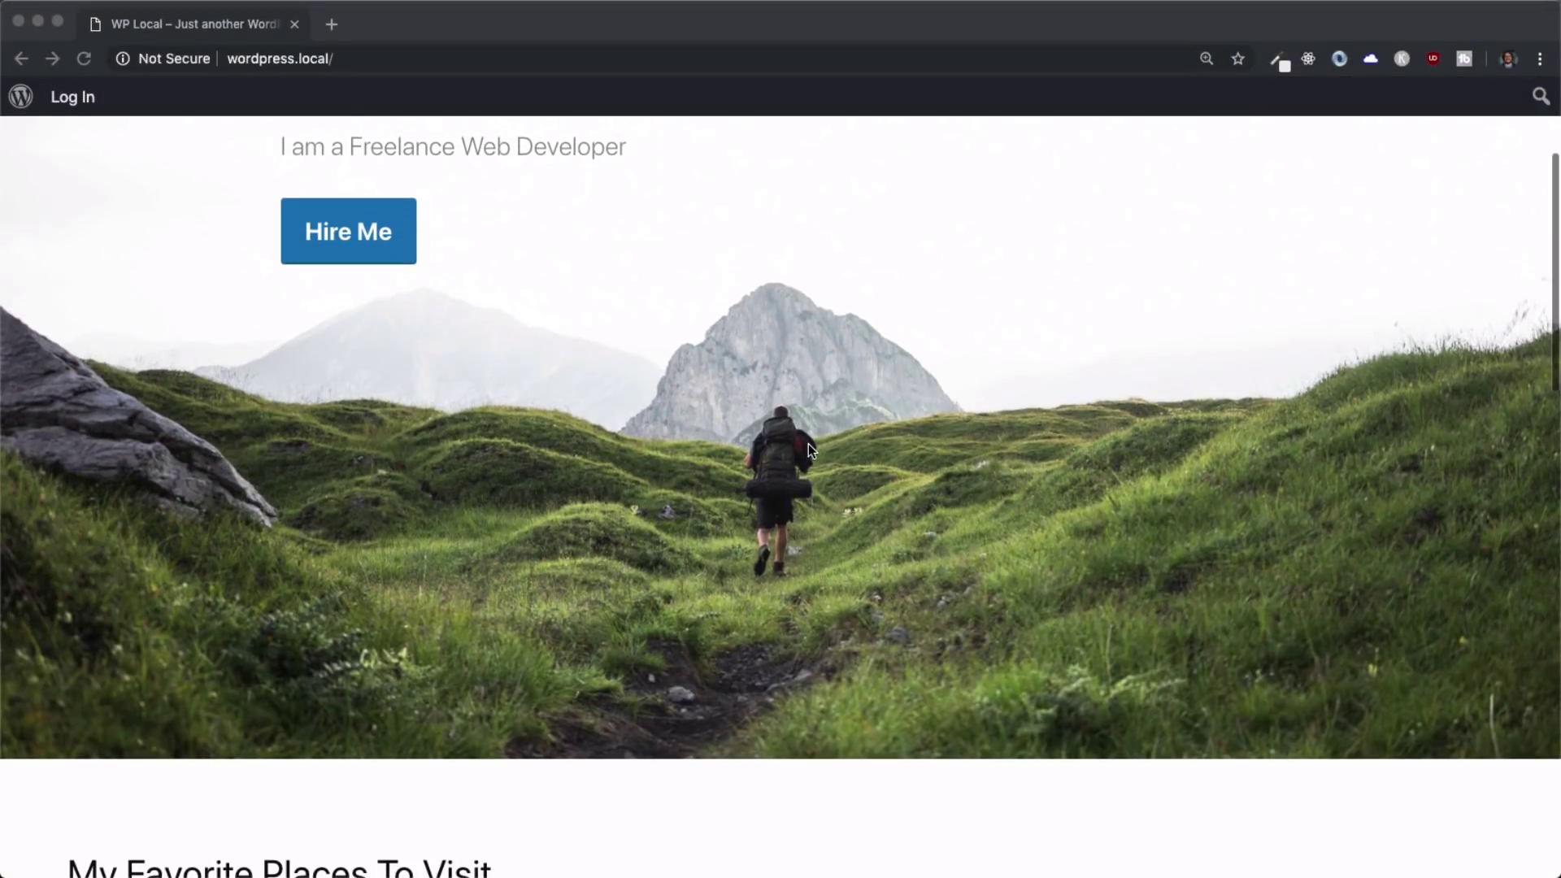
scroll(808, 449, down, 2)
scroll(810, 450, down, 3)
scroll(810, 449, down, 3)
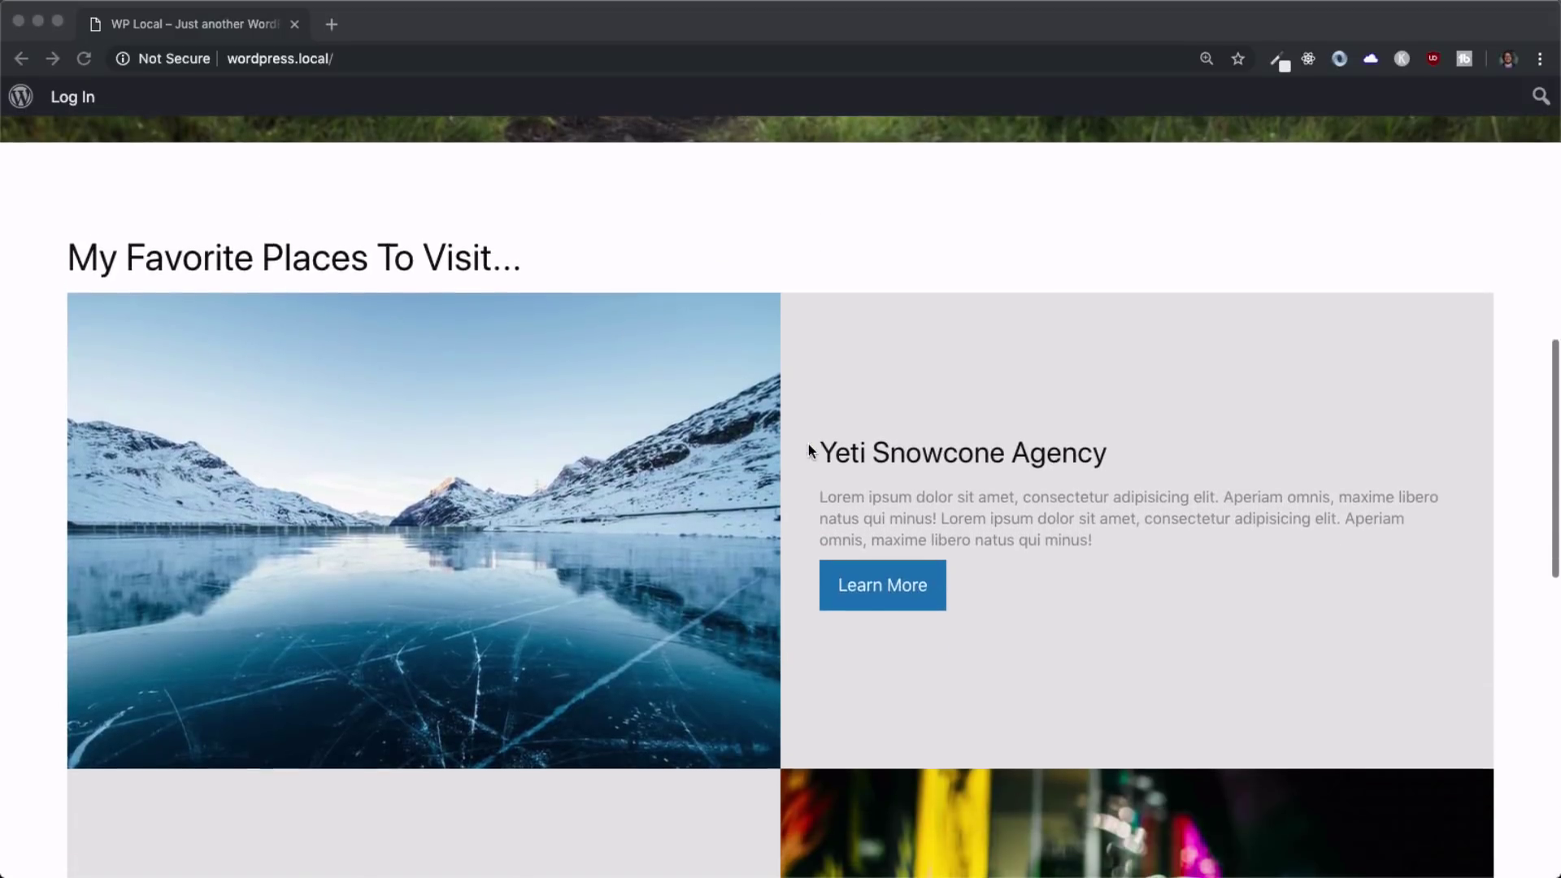
scroll(808, 450, down, 3)
scroll(808, 450, down, 3)
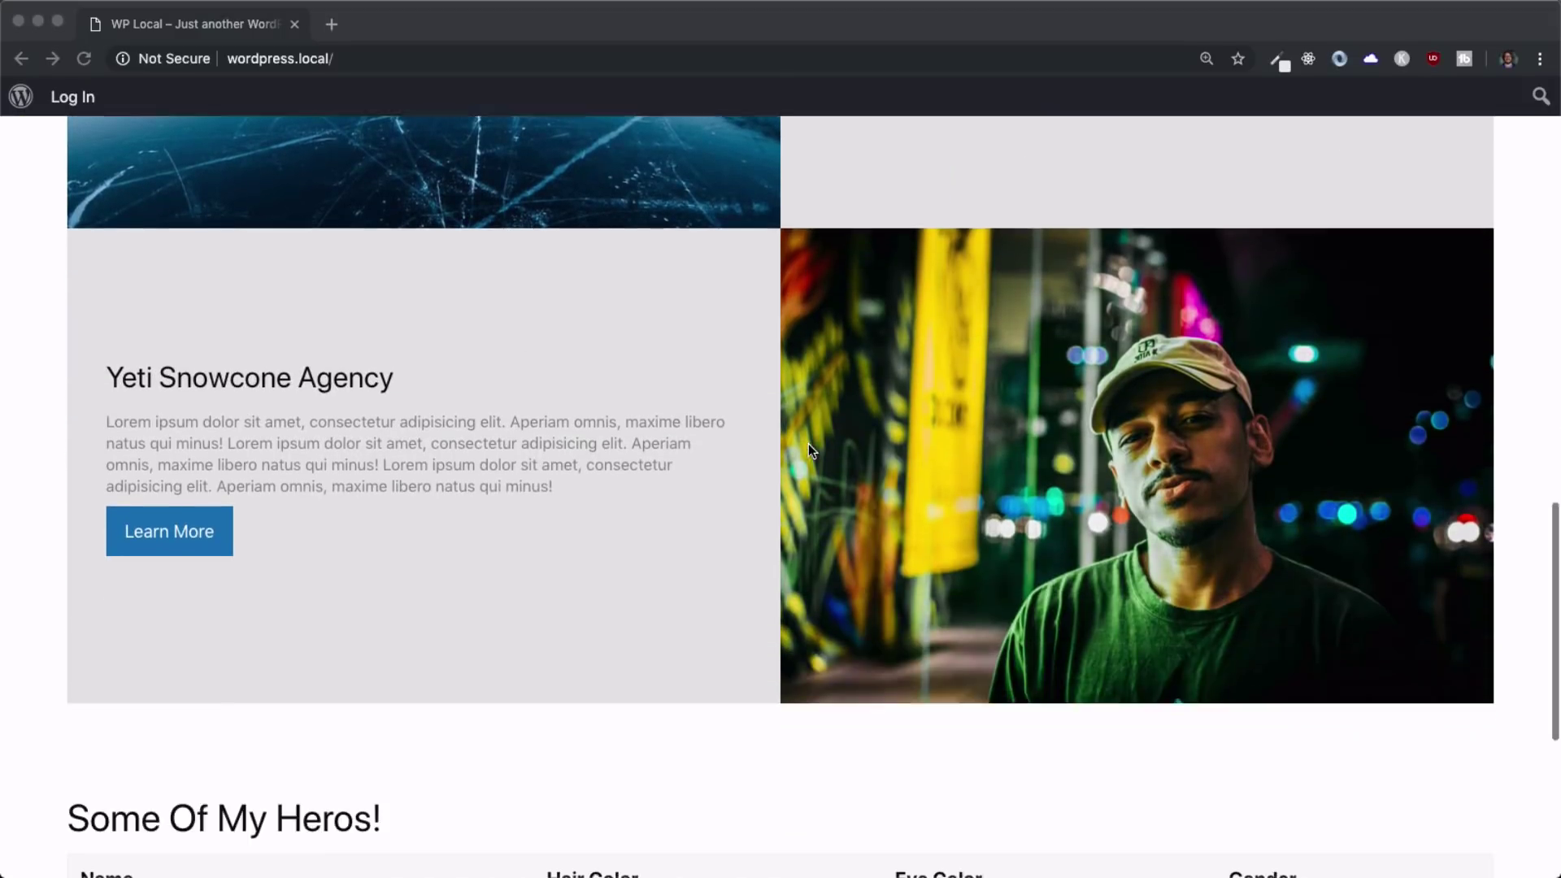
scroll(808, 451, down, 3)
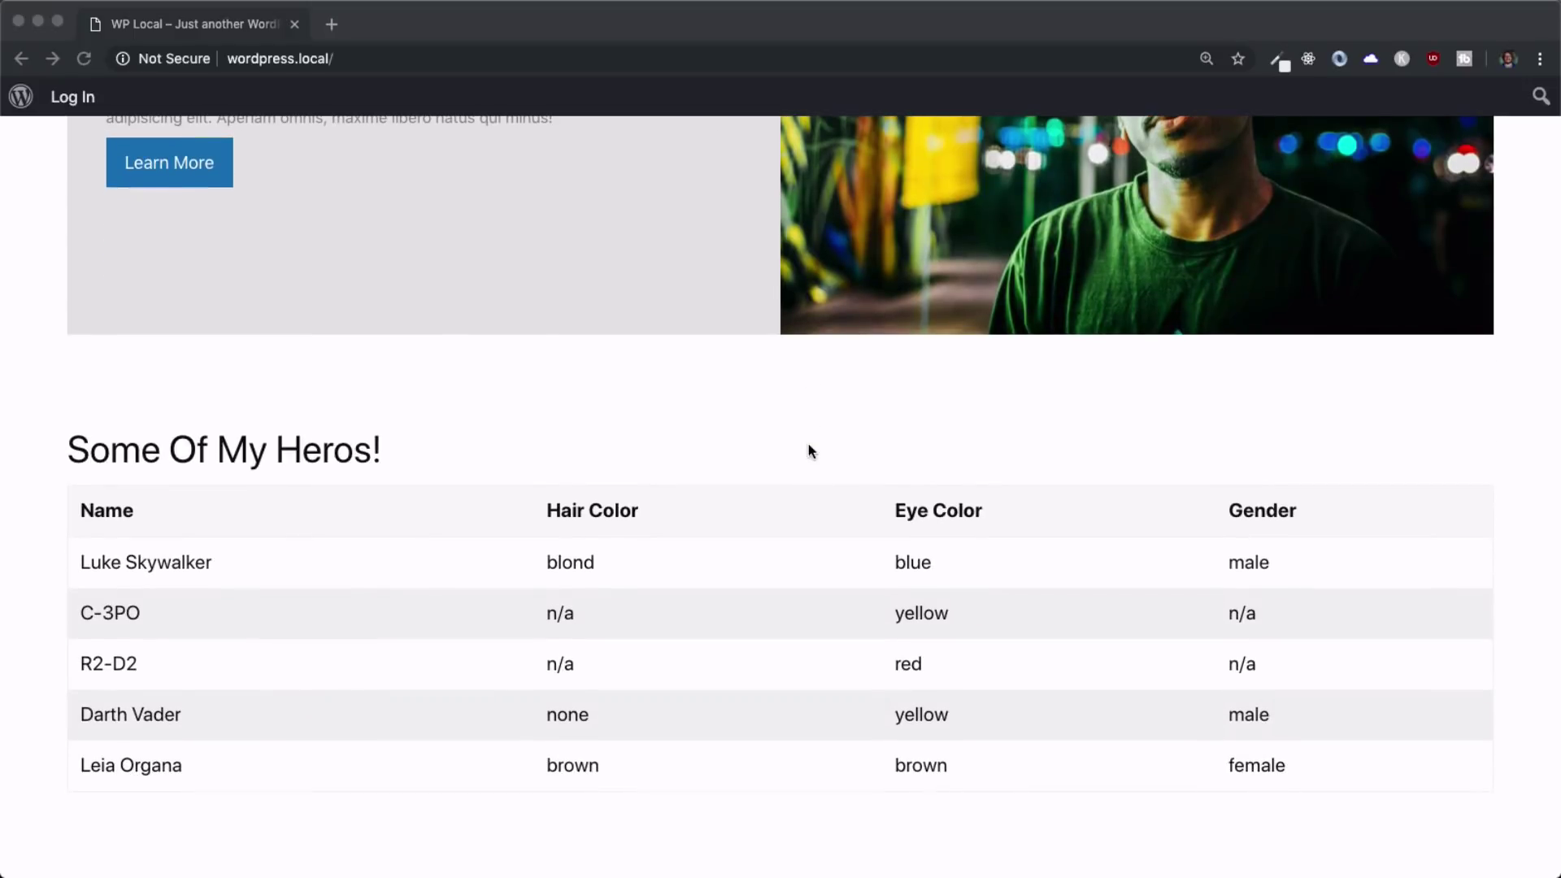
scroll(810, 451, down, 2)
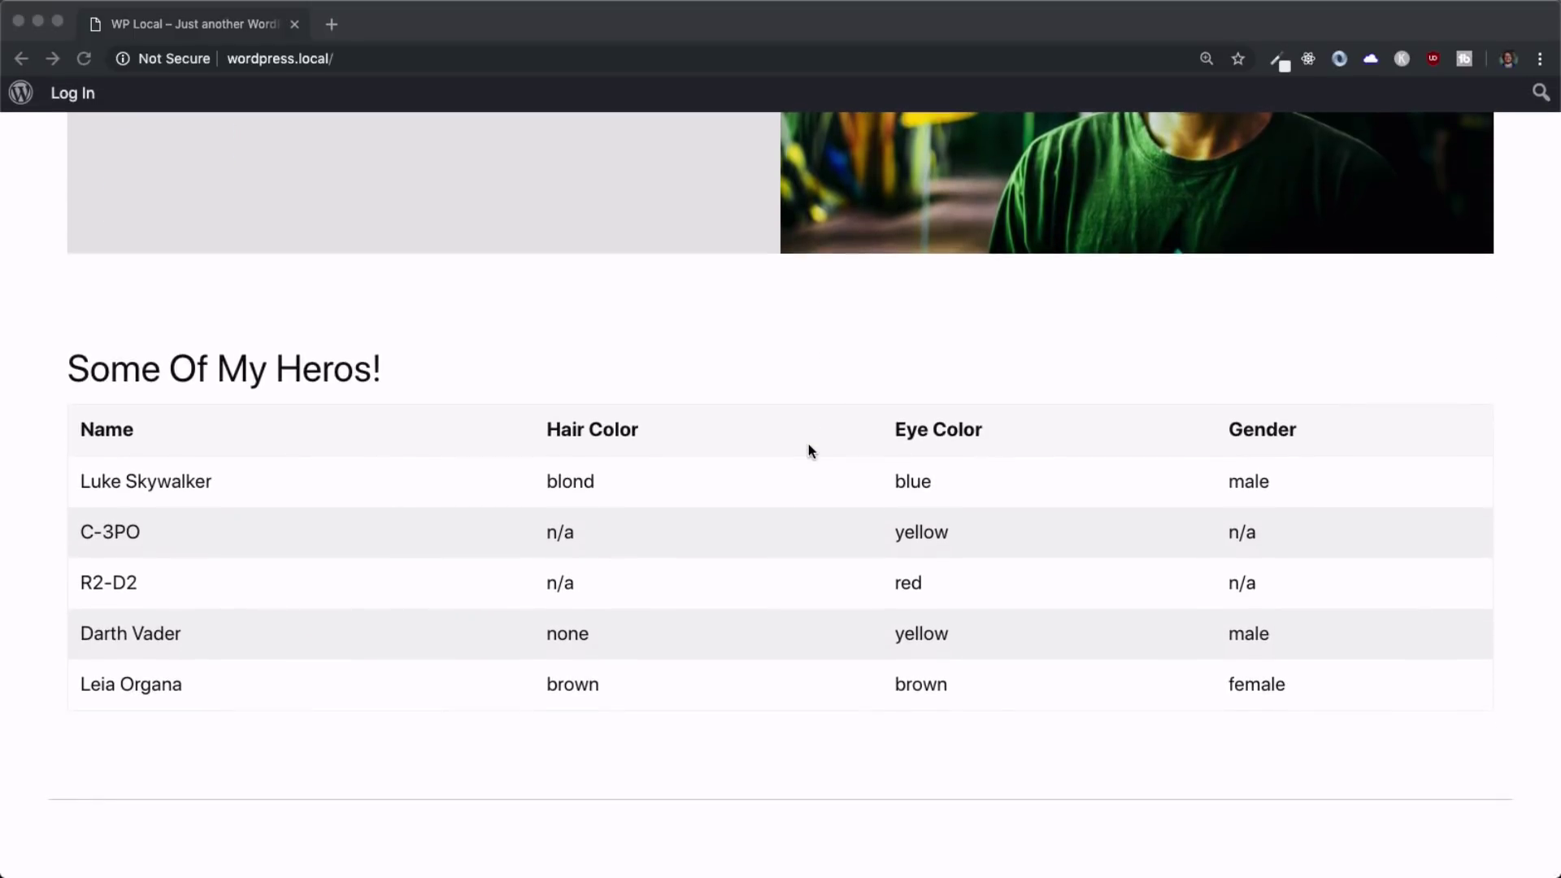
scroll(809, 451, up, 8)
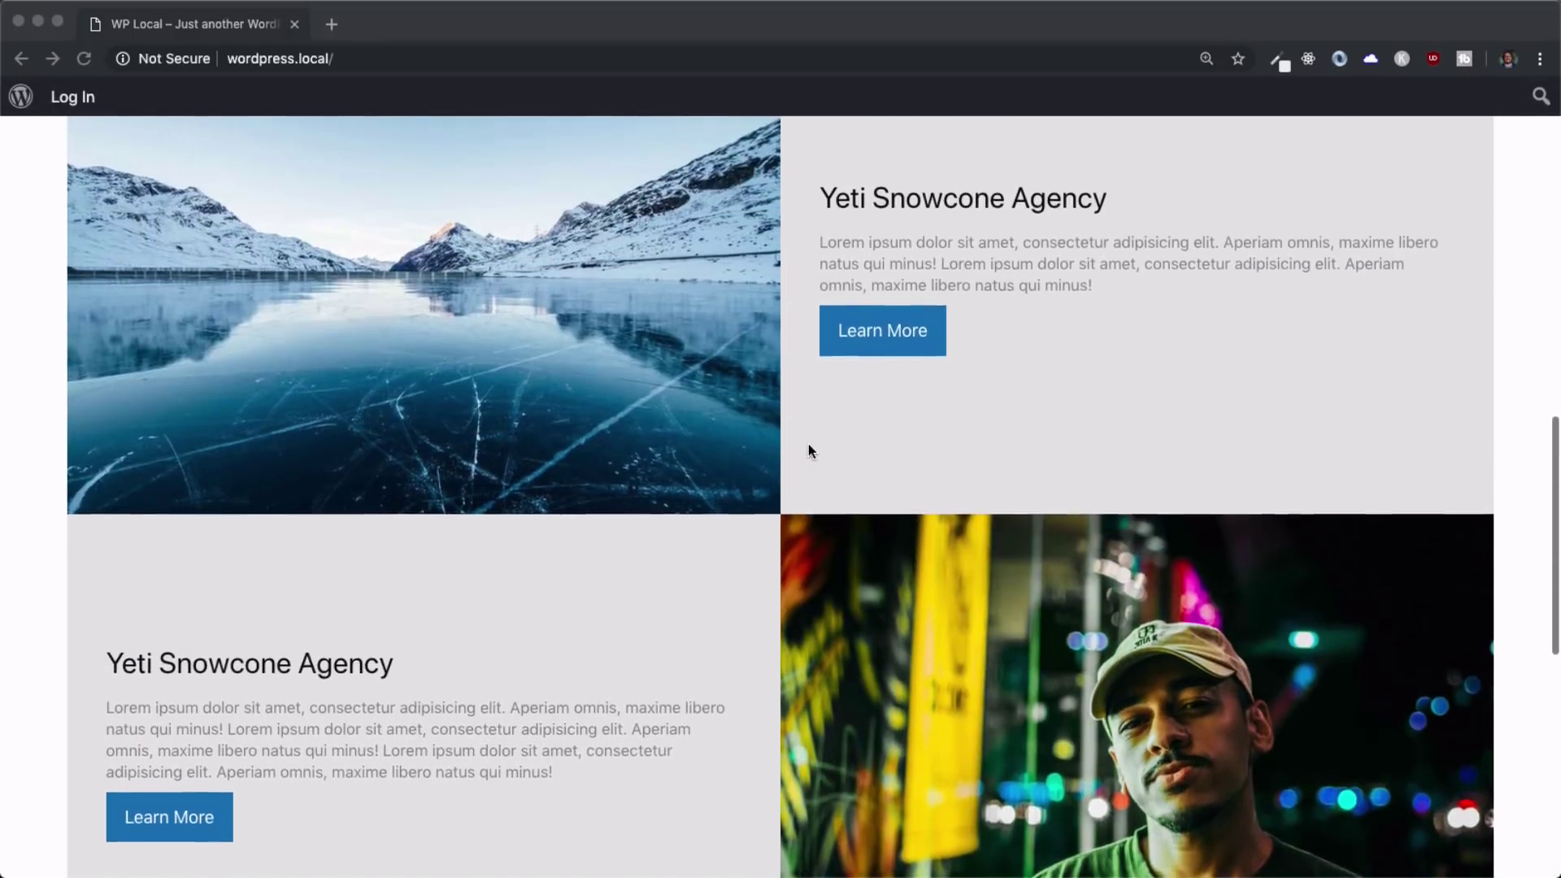
scroll(808, 447, up, 6)
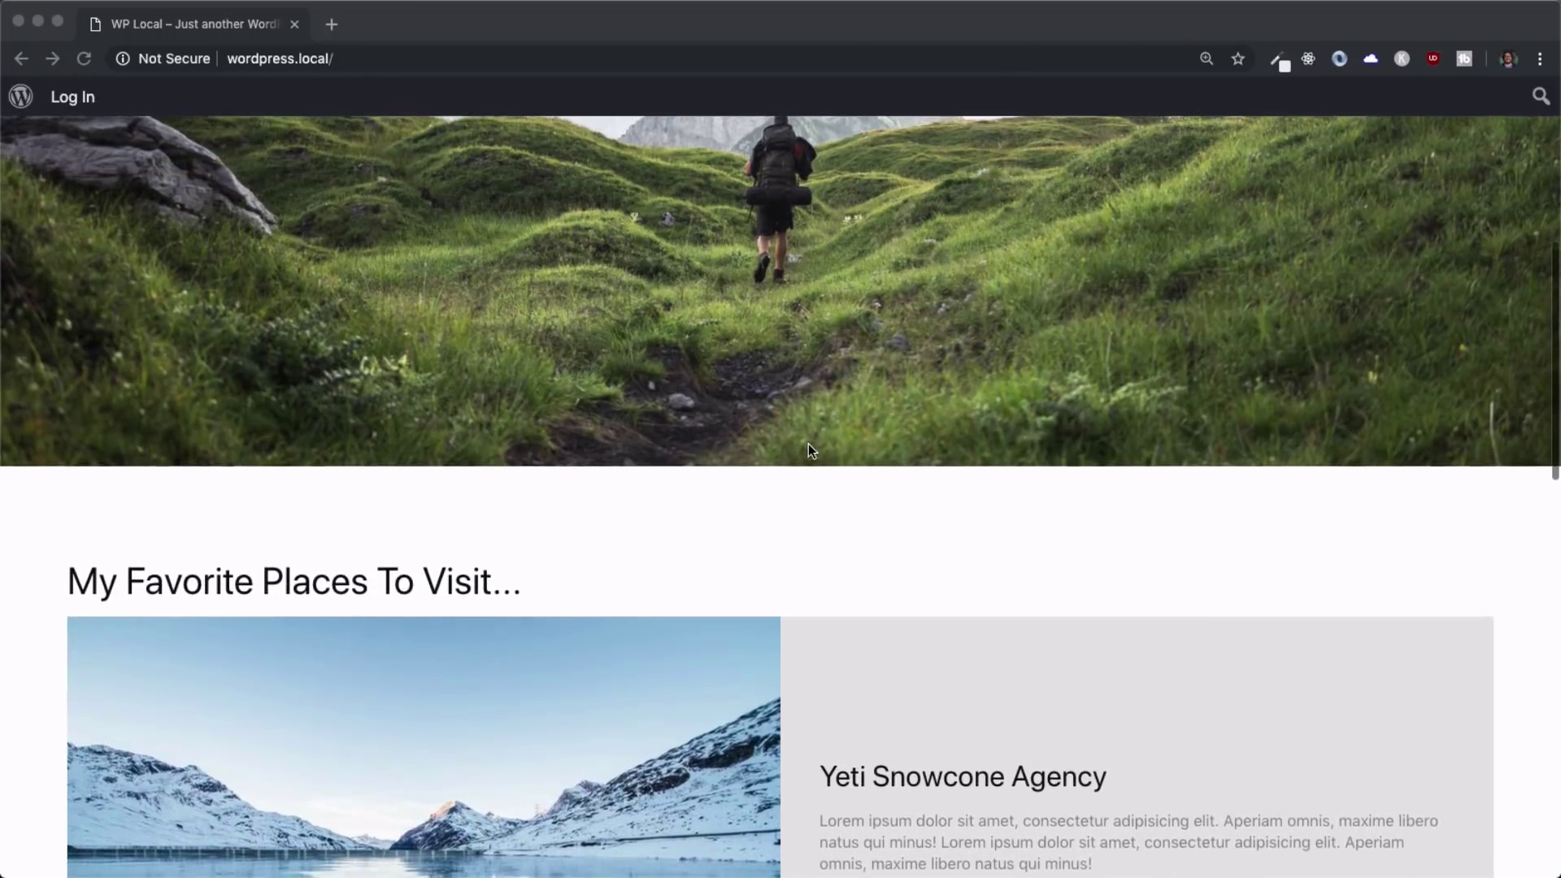
scroll(810, 450, up, 5)
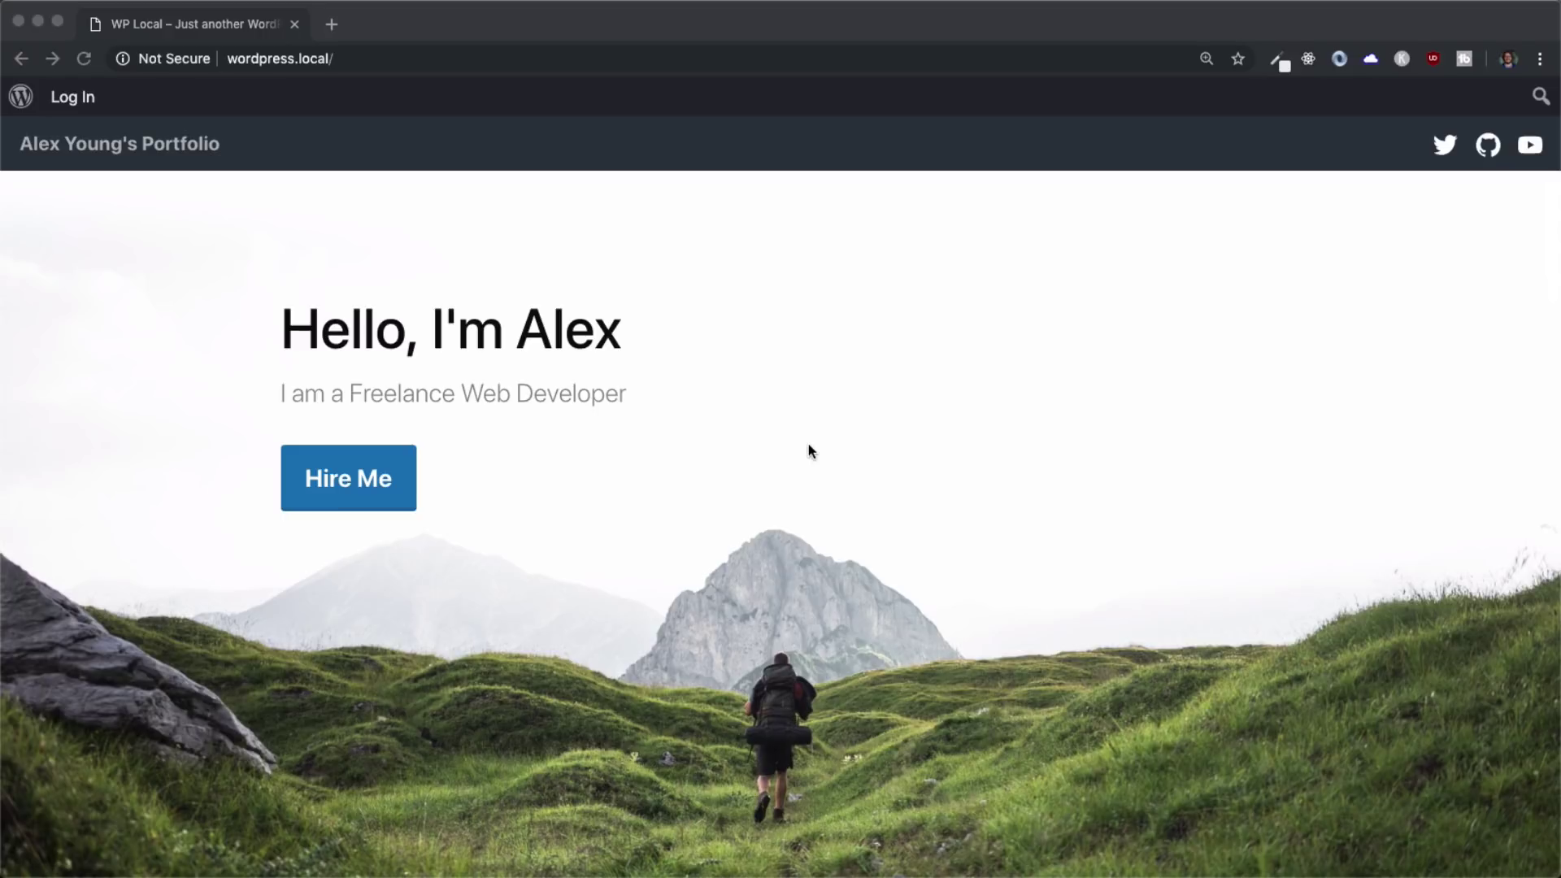
Open the browser's developer tools on the homepage and bring up the Audits settings
click(899, 468)
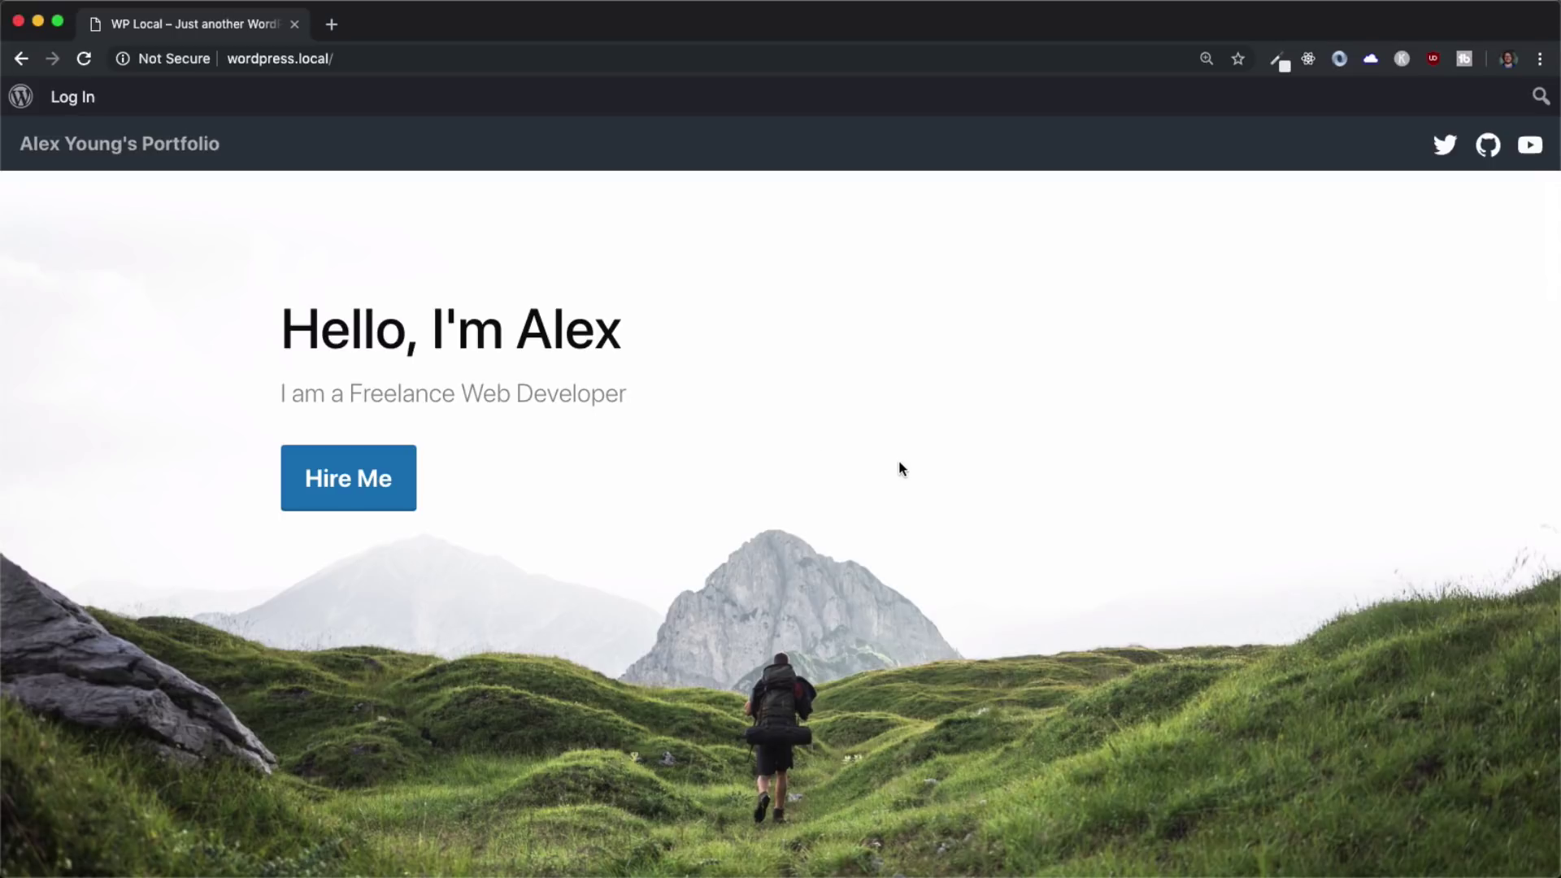
key(super+alt+i)
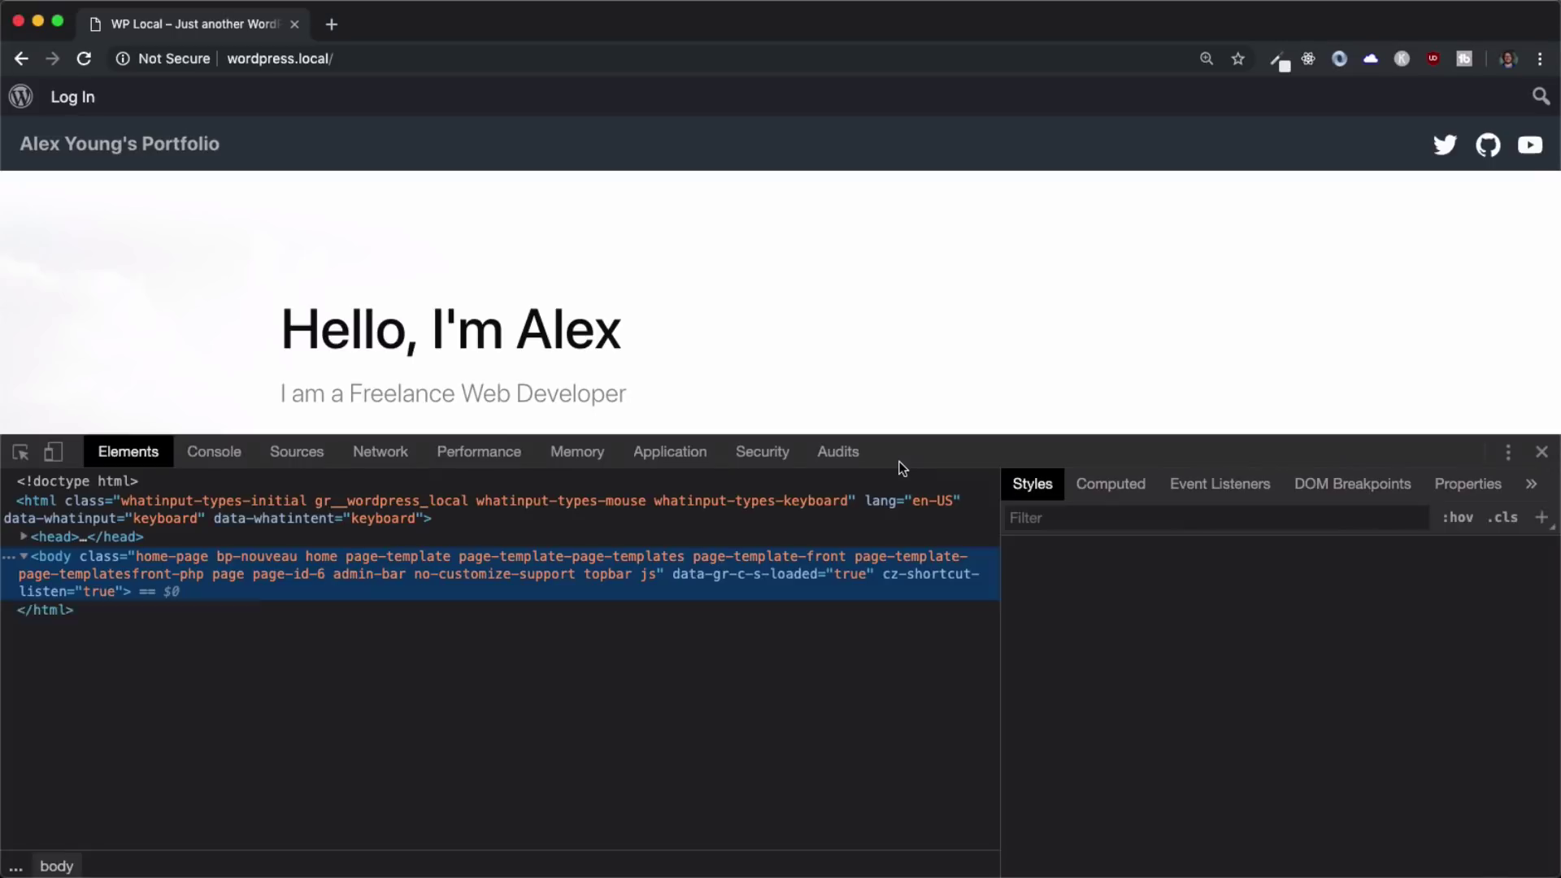
scroll(888, 283, down, 3)
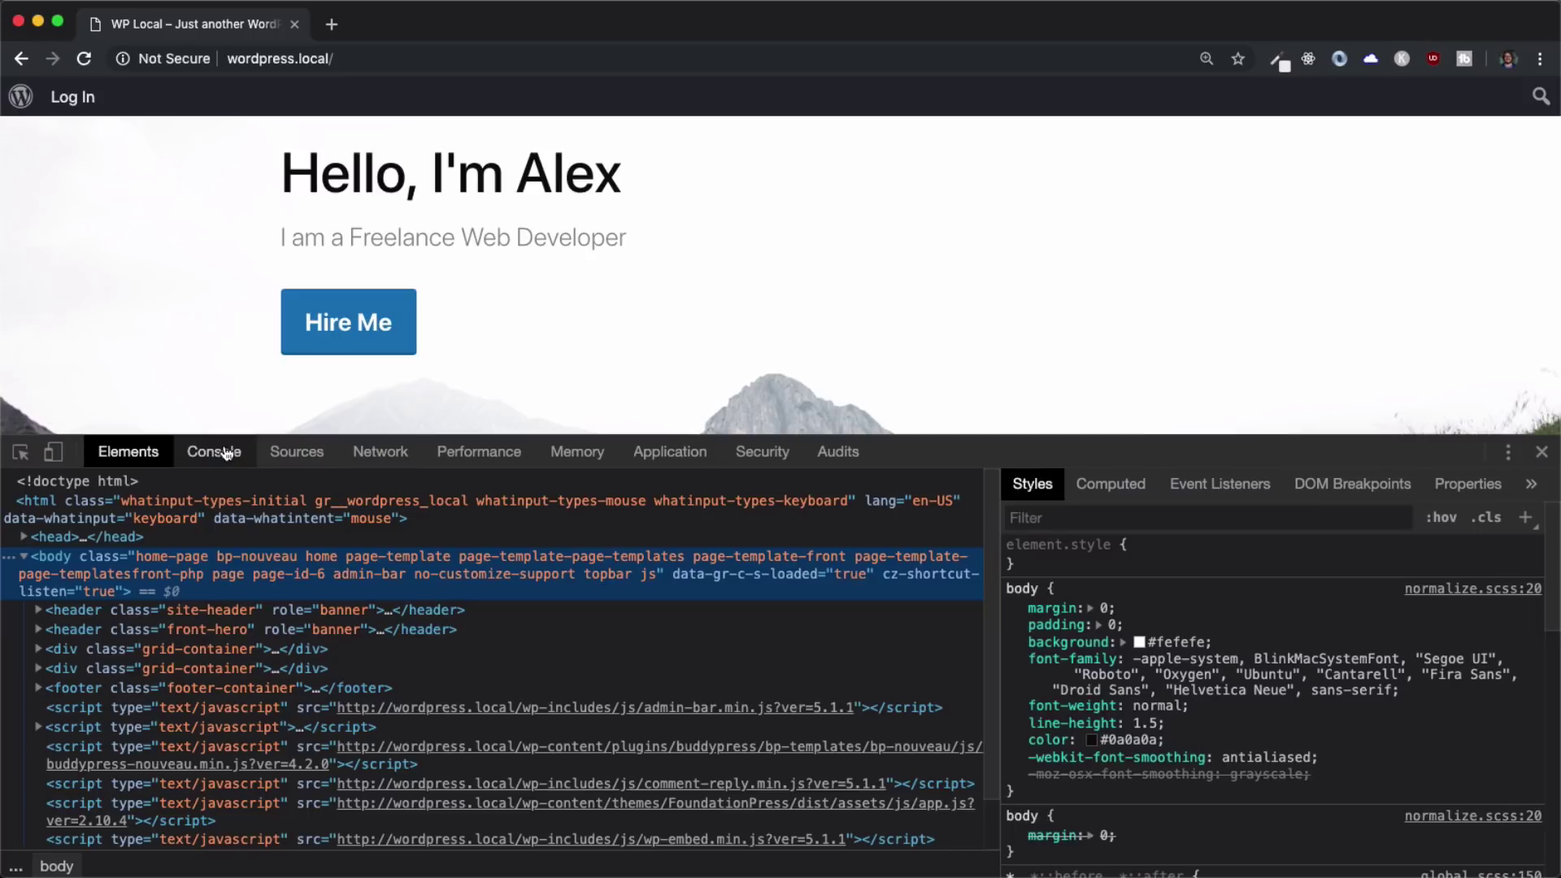
click(379, 453)
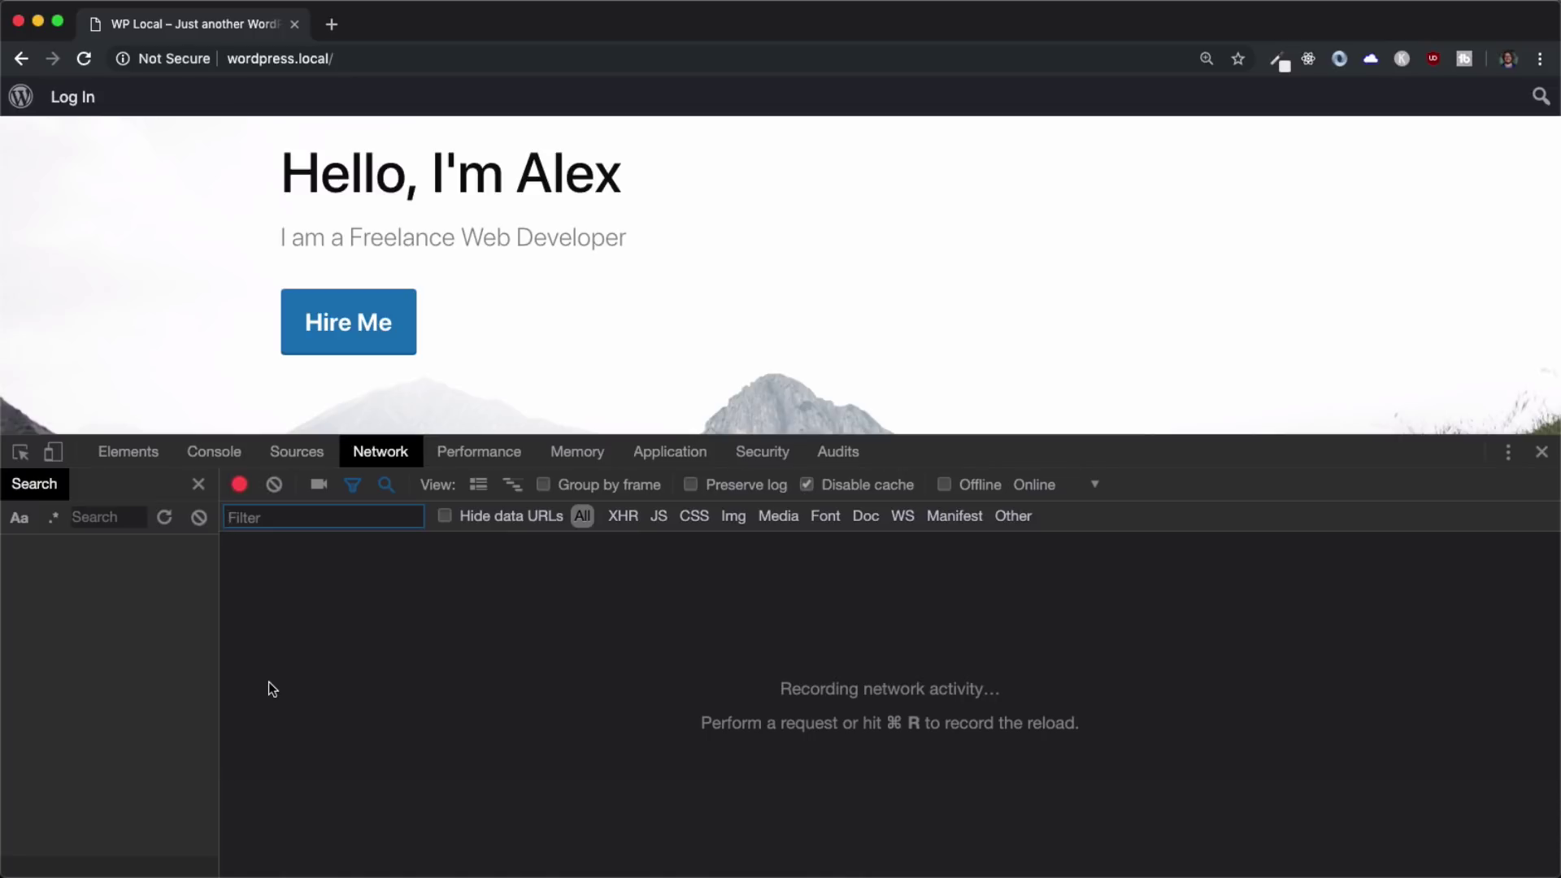
click(312, 627)
click(843, 460)
scroll(725, 582, up, 6)
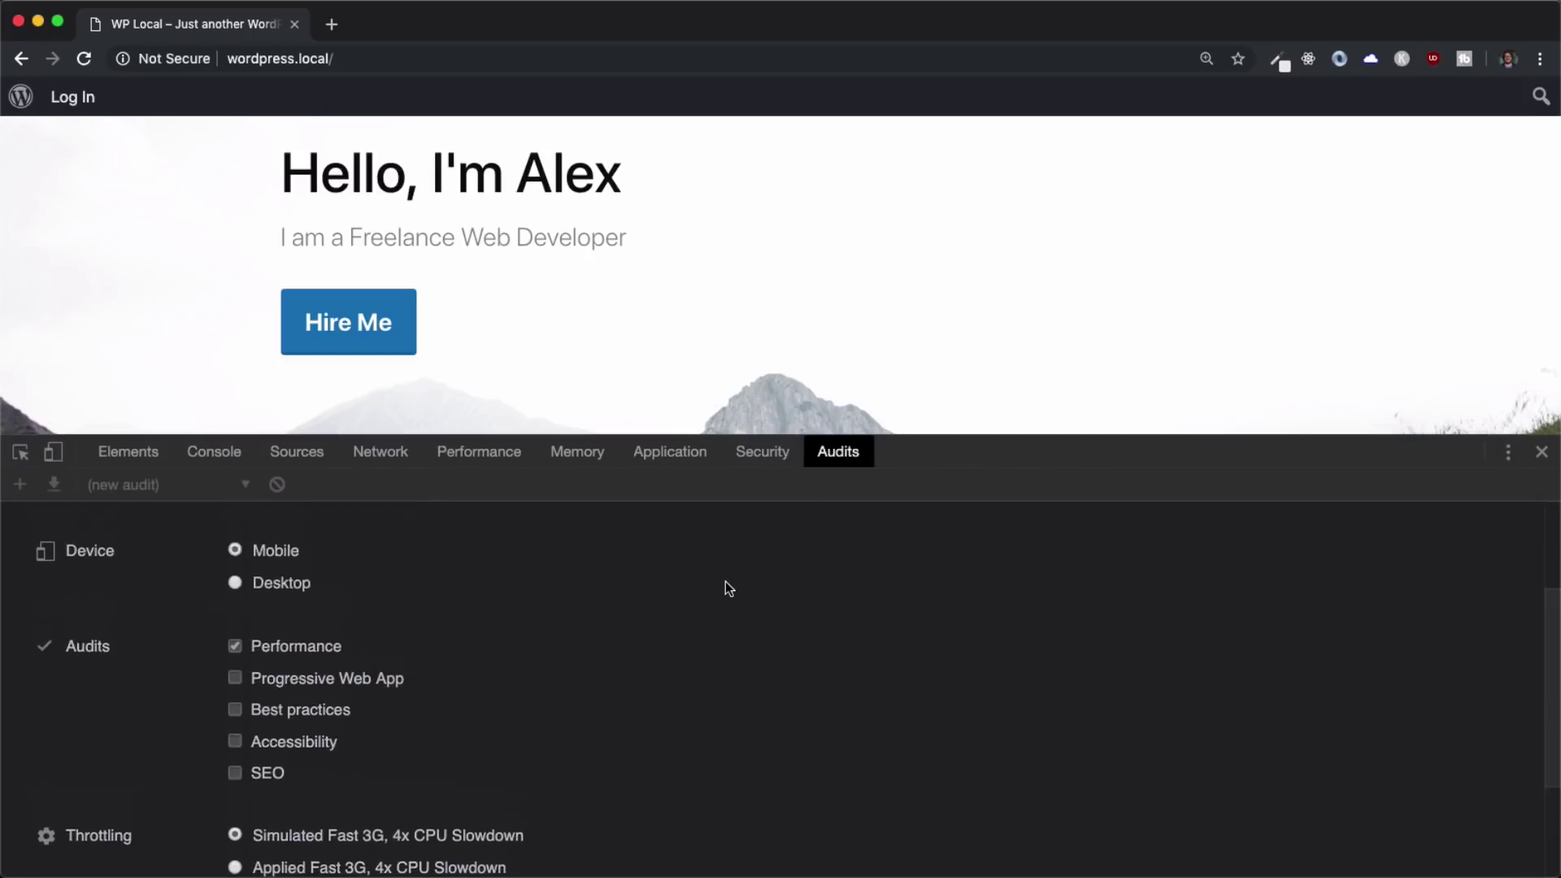
scroll(725, 582, up, 2)
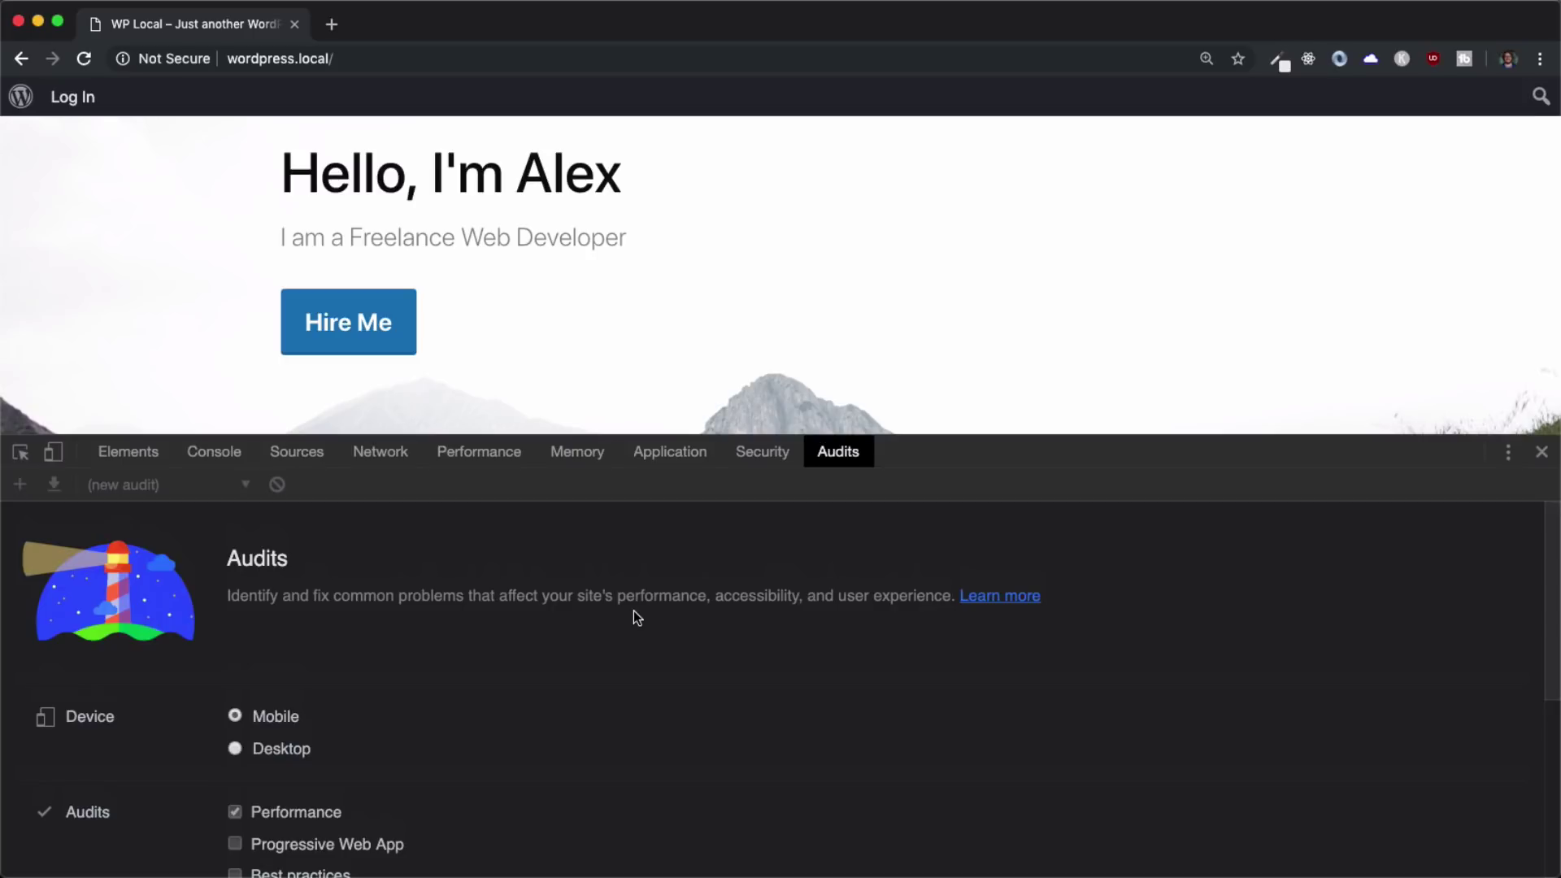
Run a mobile Performance audit with simulated Fast 3G, 4x CPU slowdown and storage clearing
scroll(633, 611, down, 3)
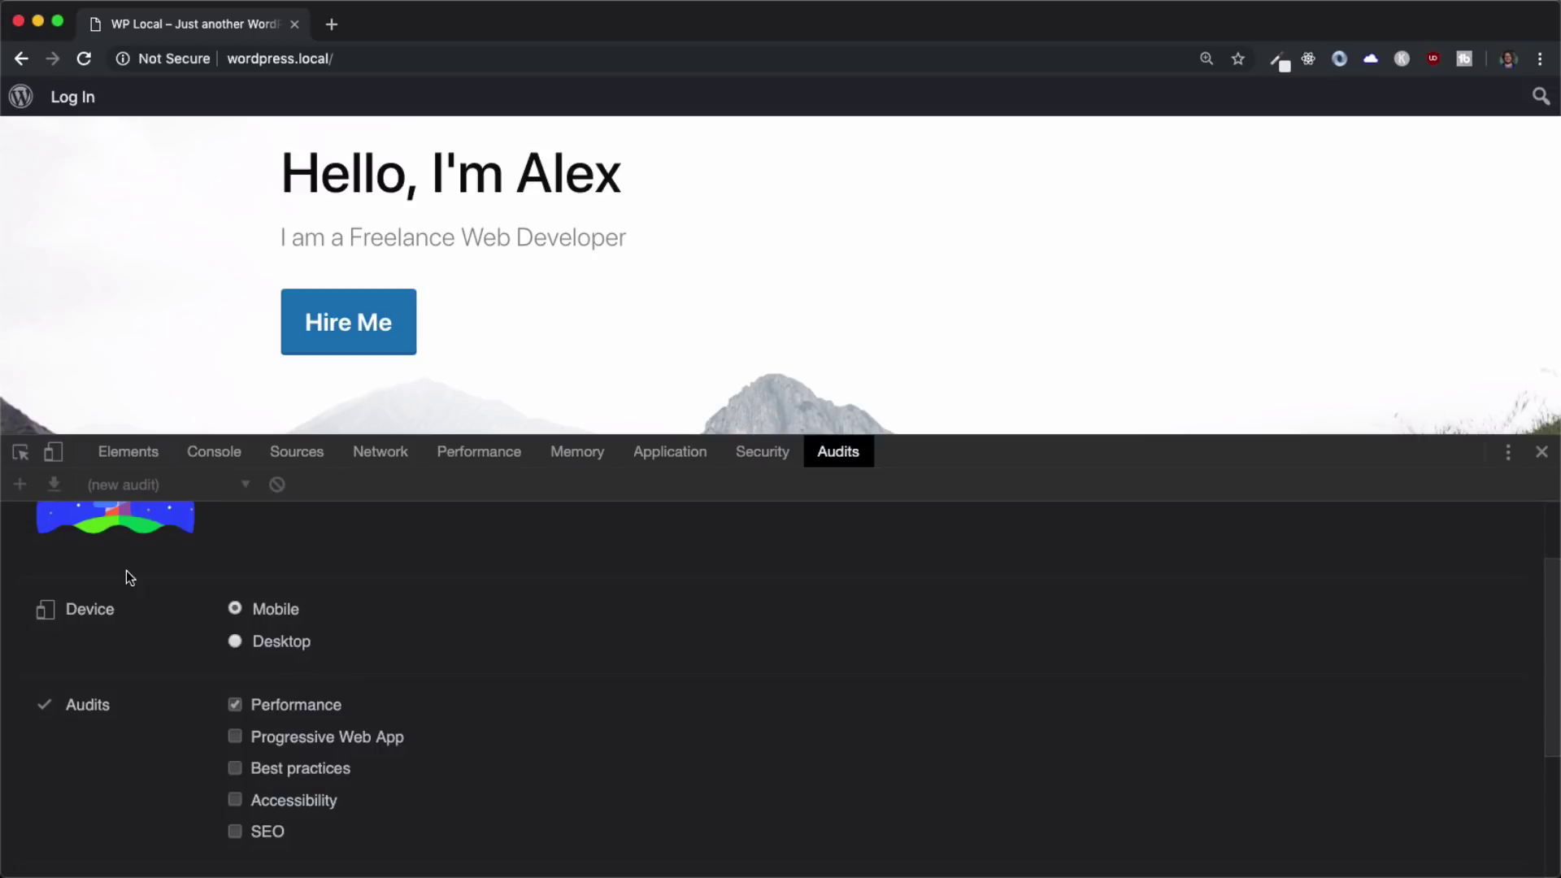
scroll(151, 618, down, 2)
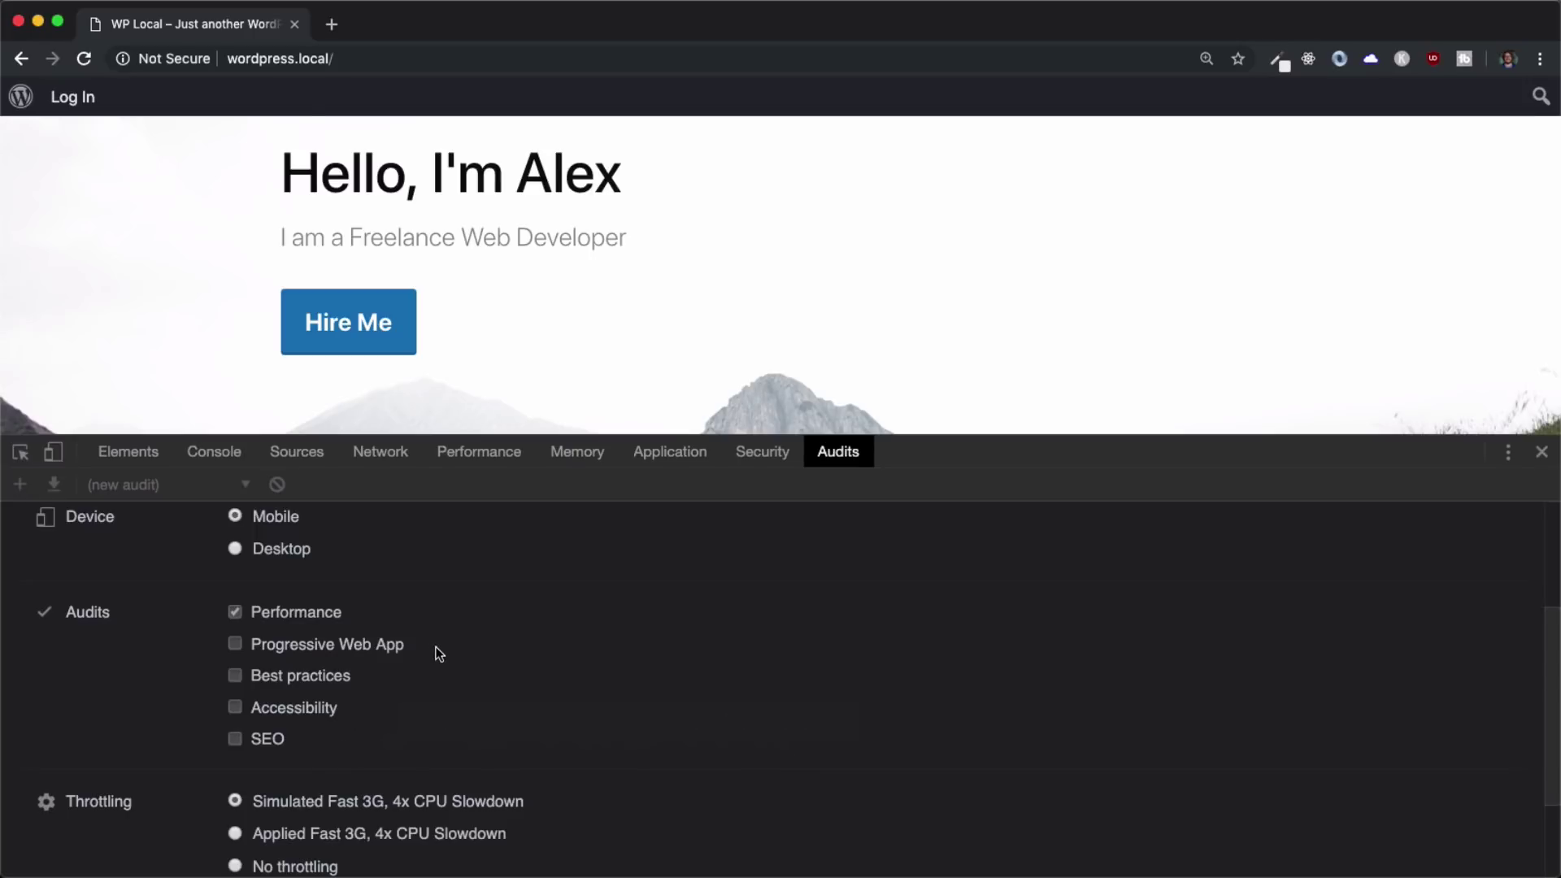
scroll(492, 626, down, 1)
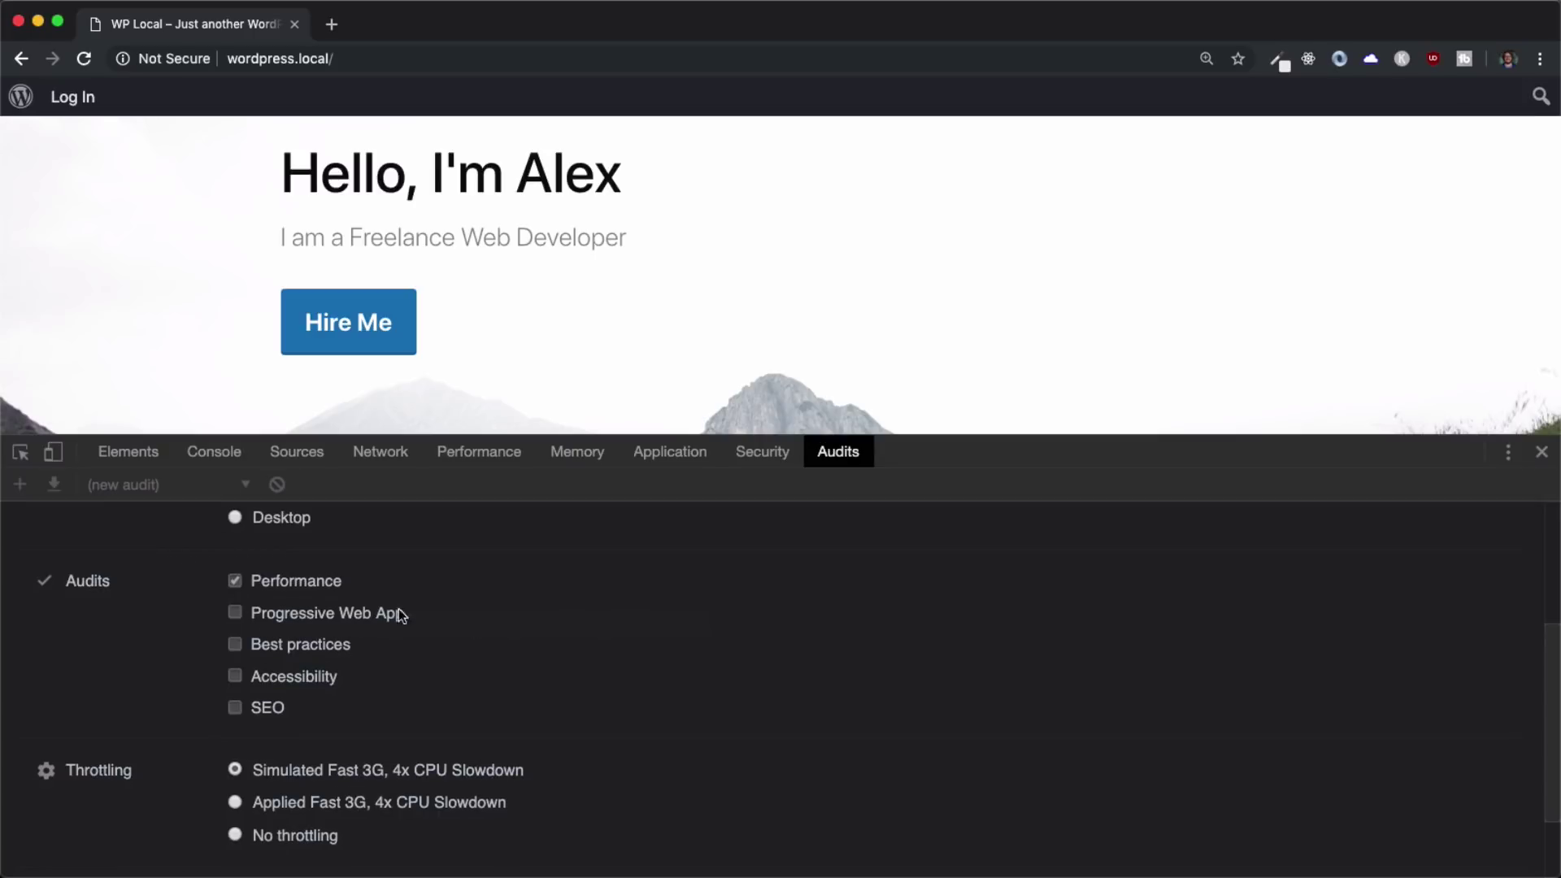
scroll(653, 646, down, 3)
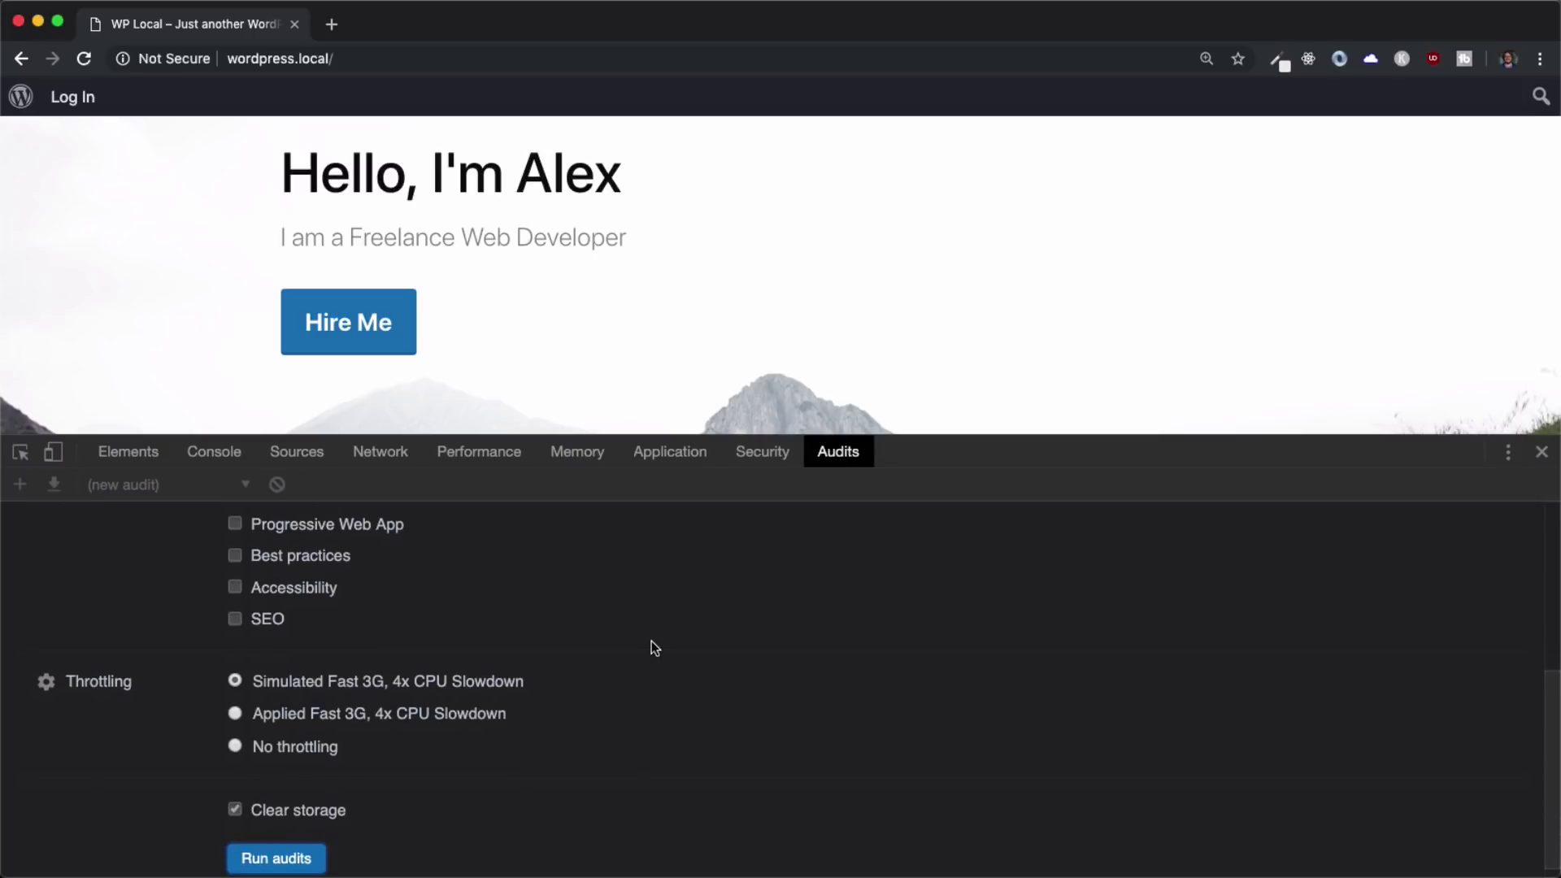
scroll(655, 649, down, 1)
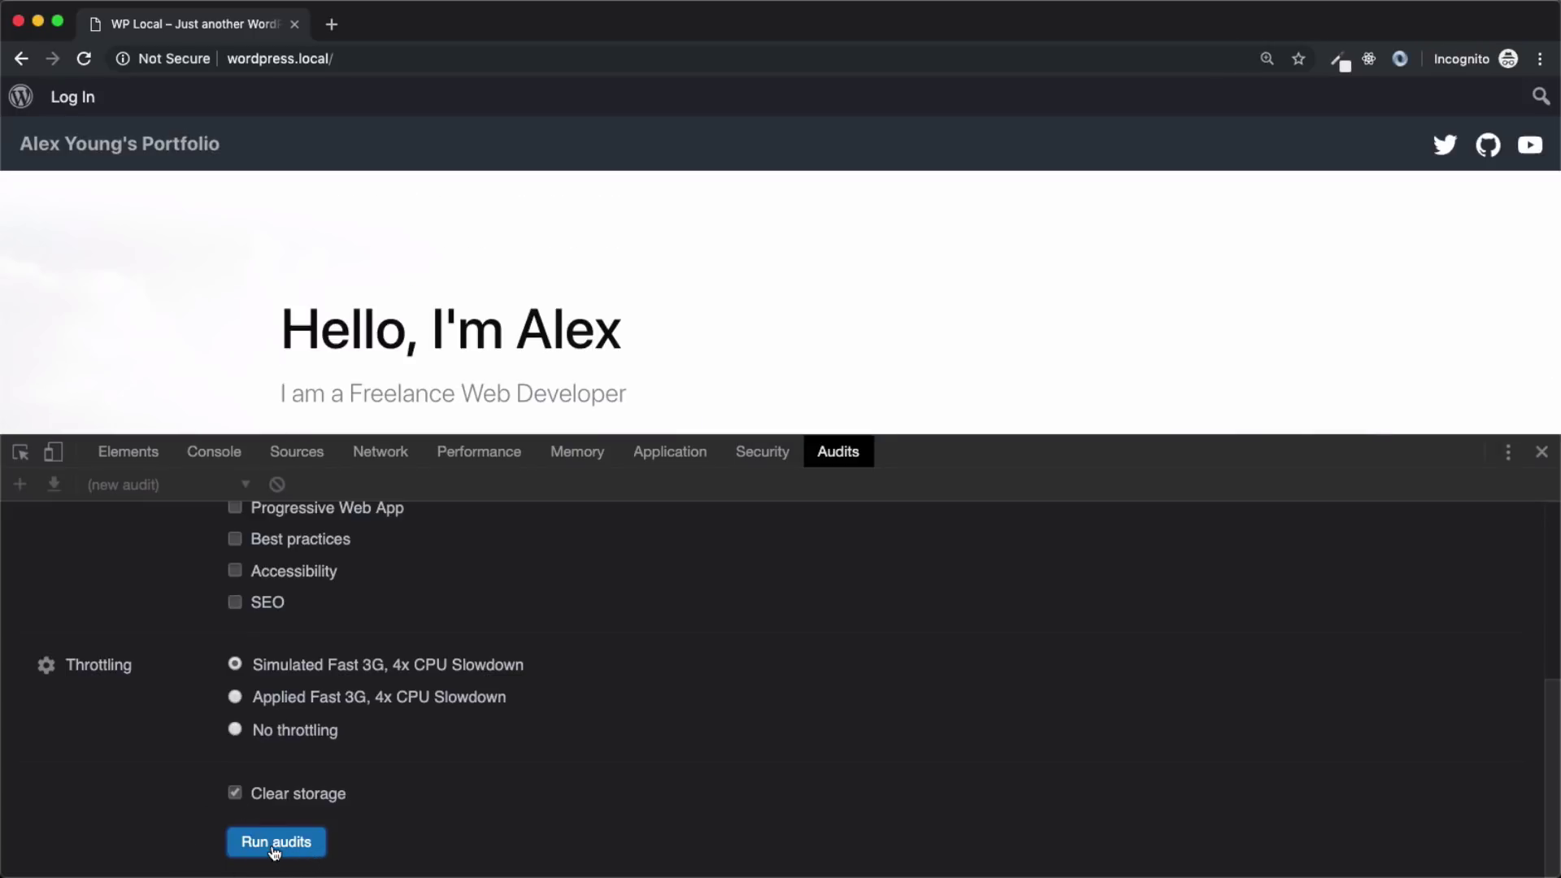
click(277, 843)
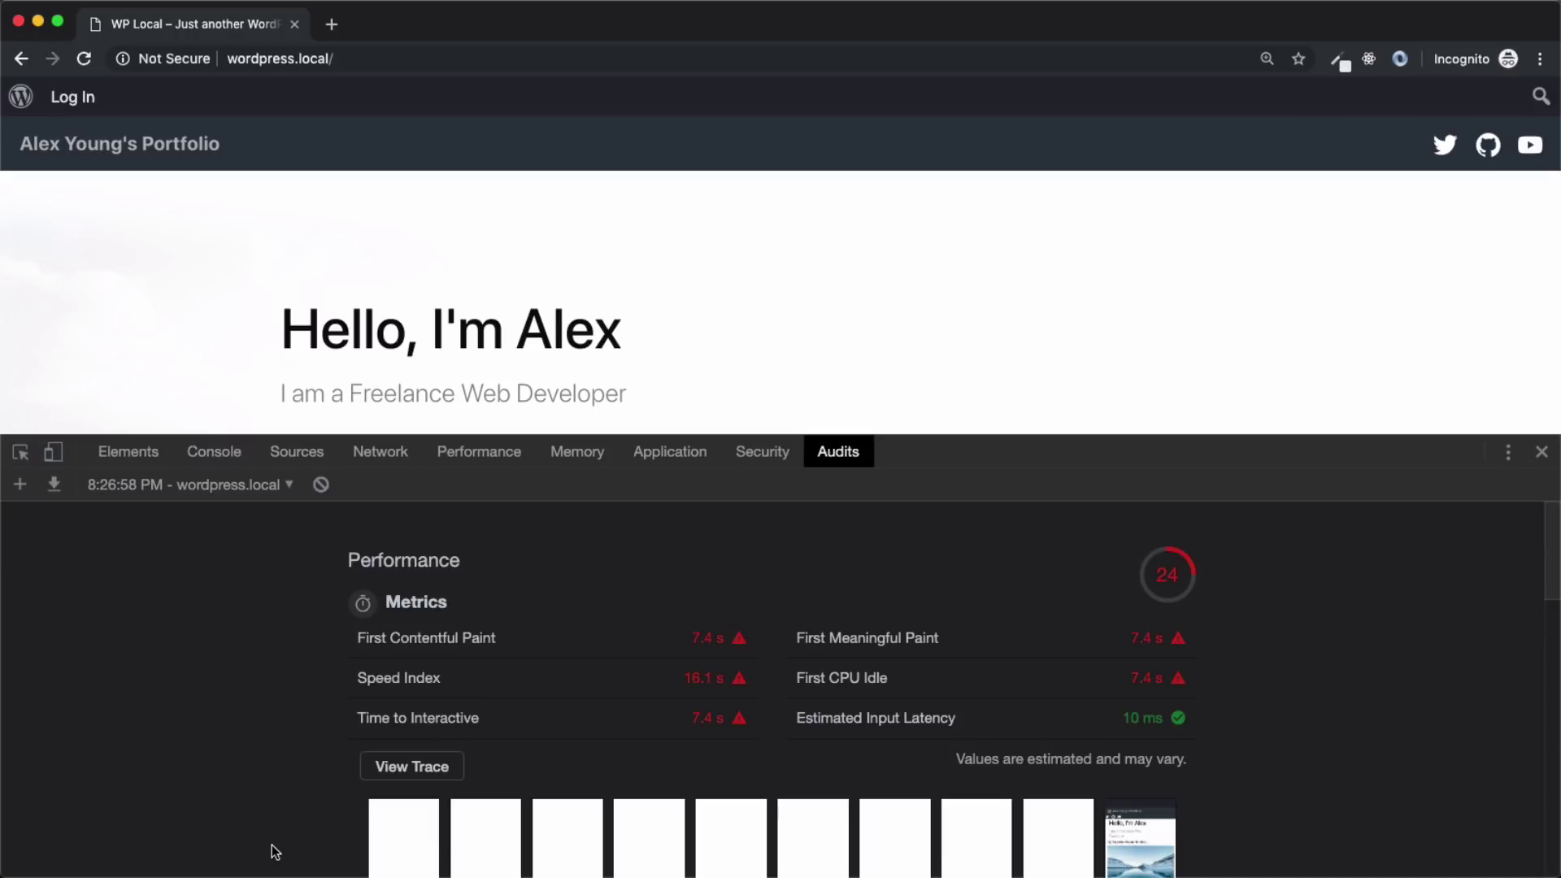
Examine the Performance report's metrics, load screenshots and list of optimization opportunities
scroll(684, 603, down, 1)
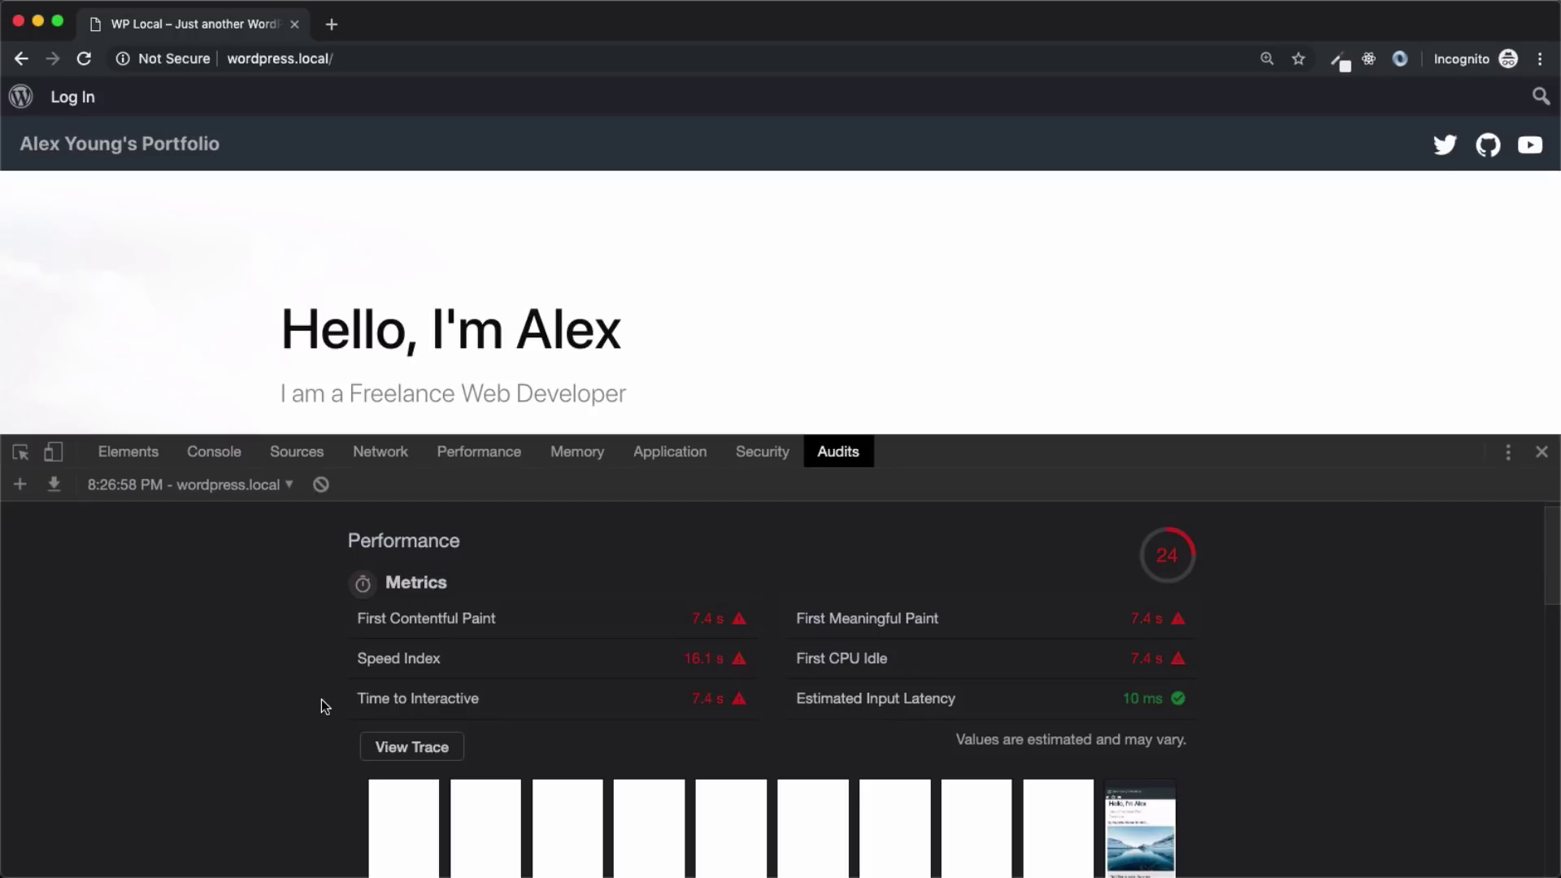
scroll(325, 706, down, 3)
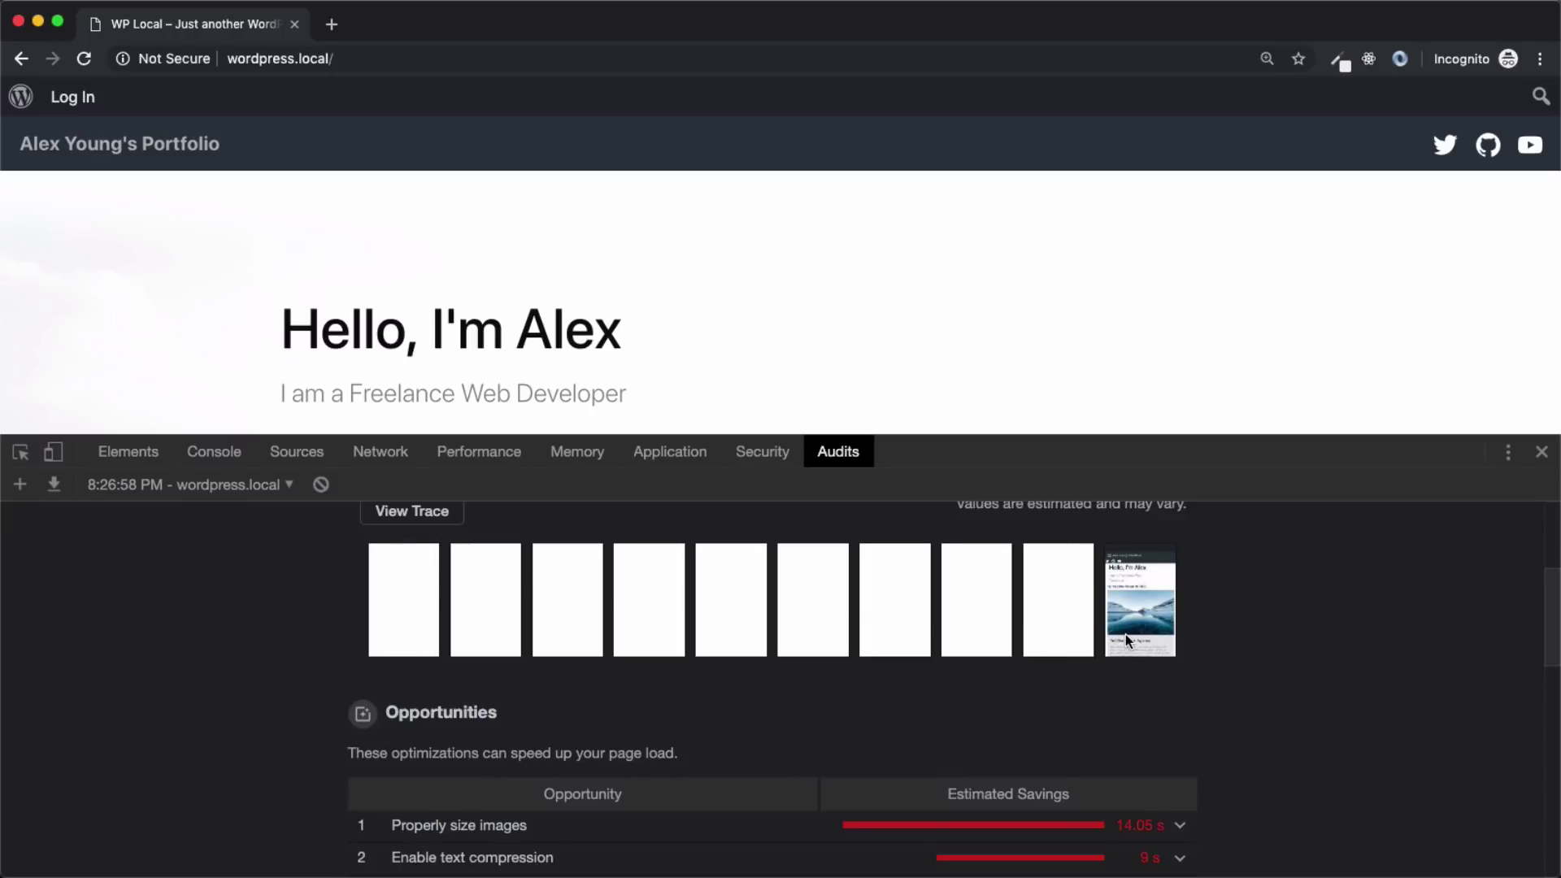
scroll(1125, 634, down, 3)
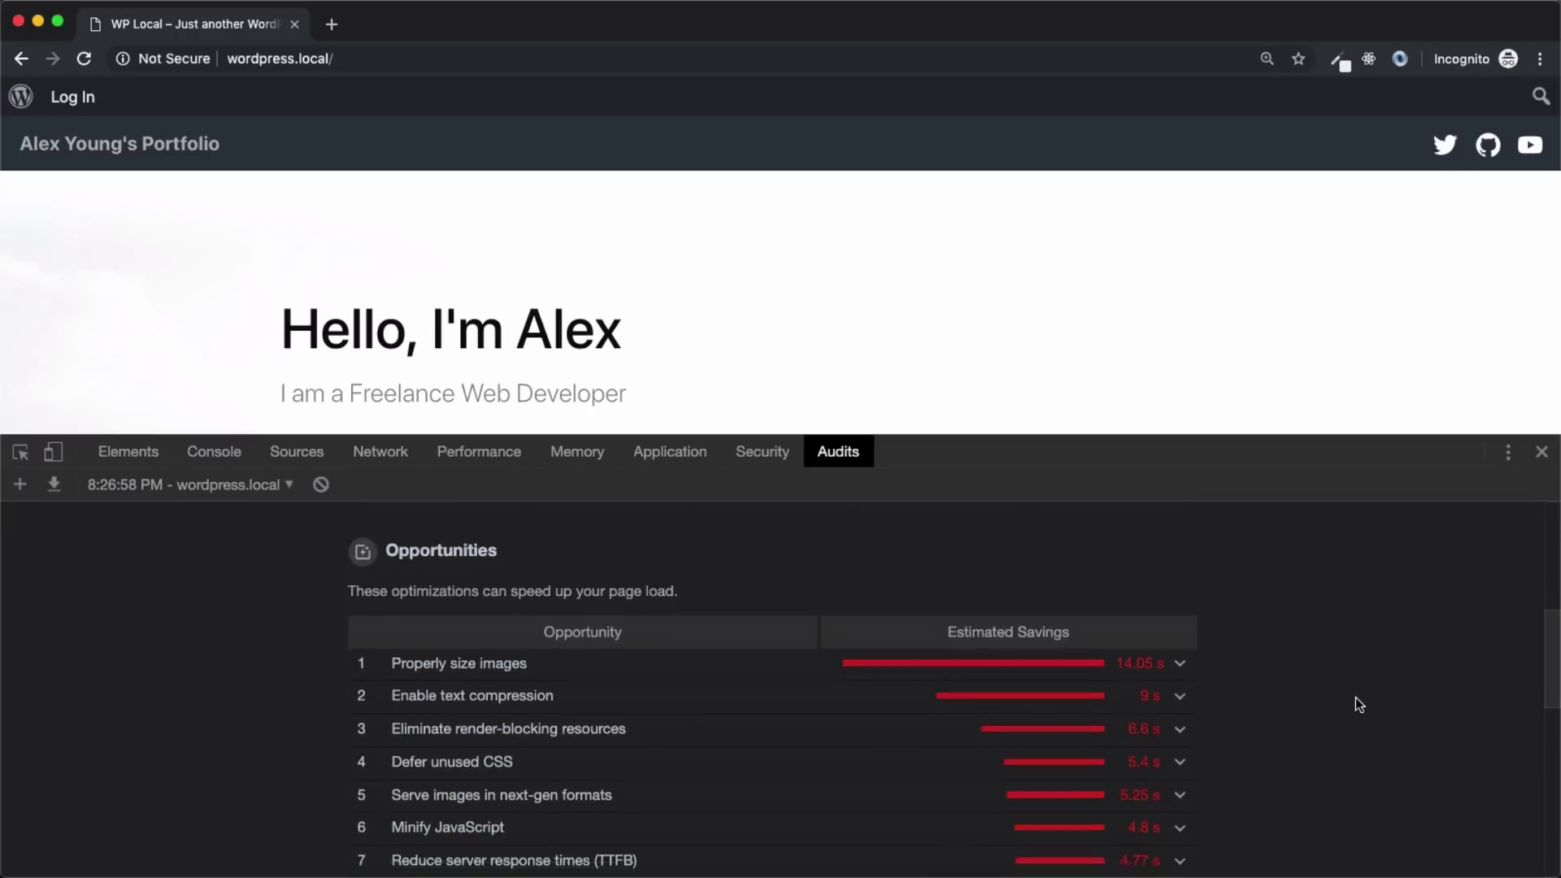
scroll(1355, 696, down, 2)
scroll(1355, 696, up, 1)
scroll(1355, 696, down, 1)
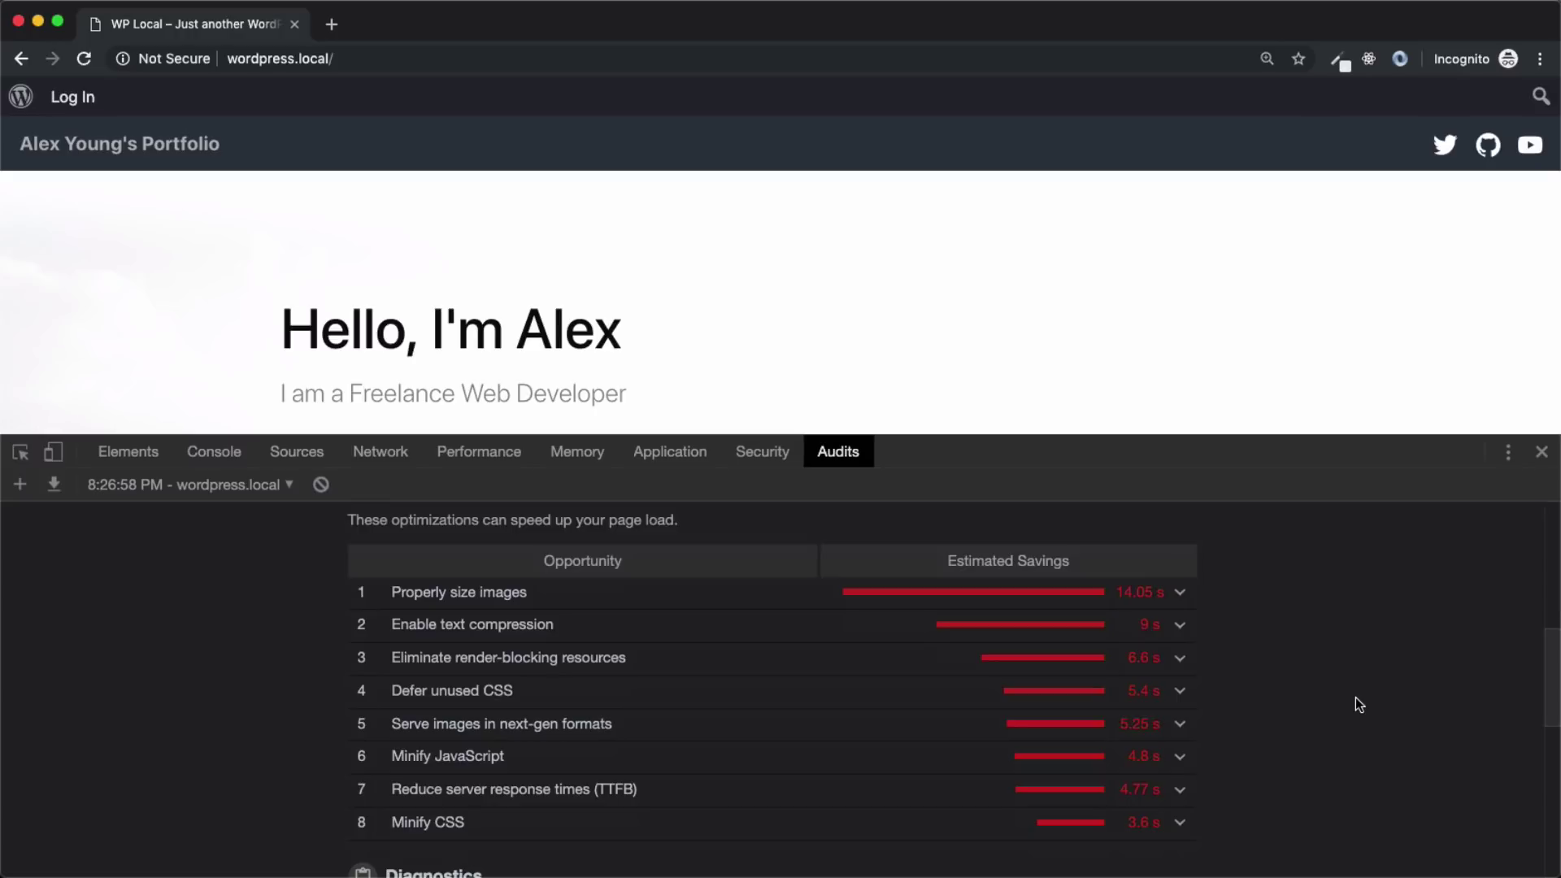
scroll(1355, 696, up, 6)
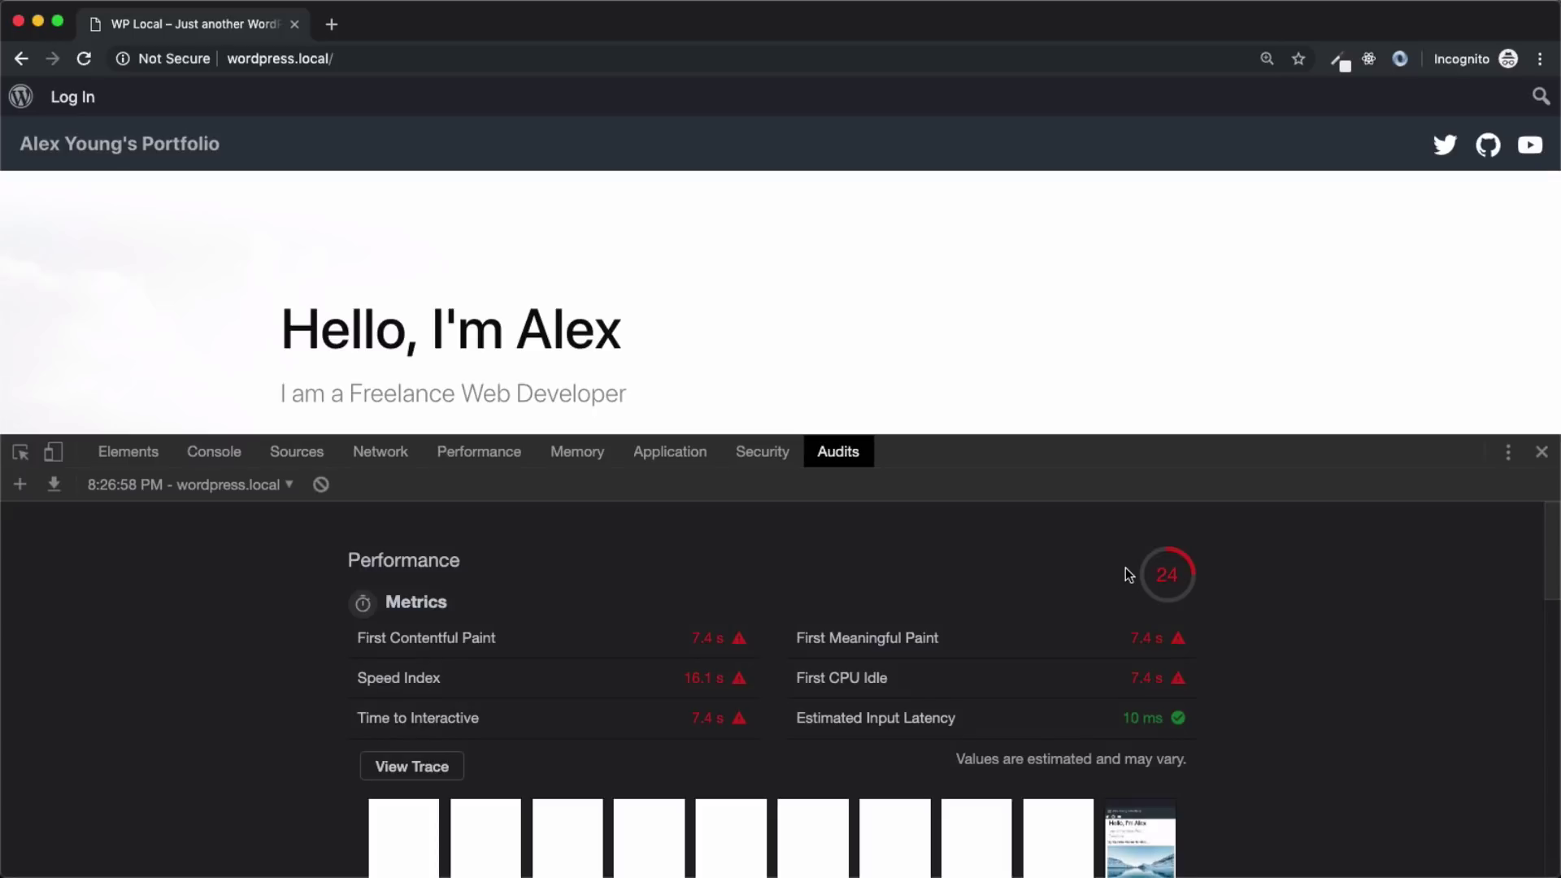
Inspect the network requests of the page load and the waterfall timing of the wordpress.local document and its assets
click(371, 459)
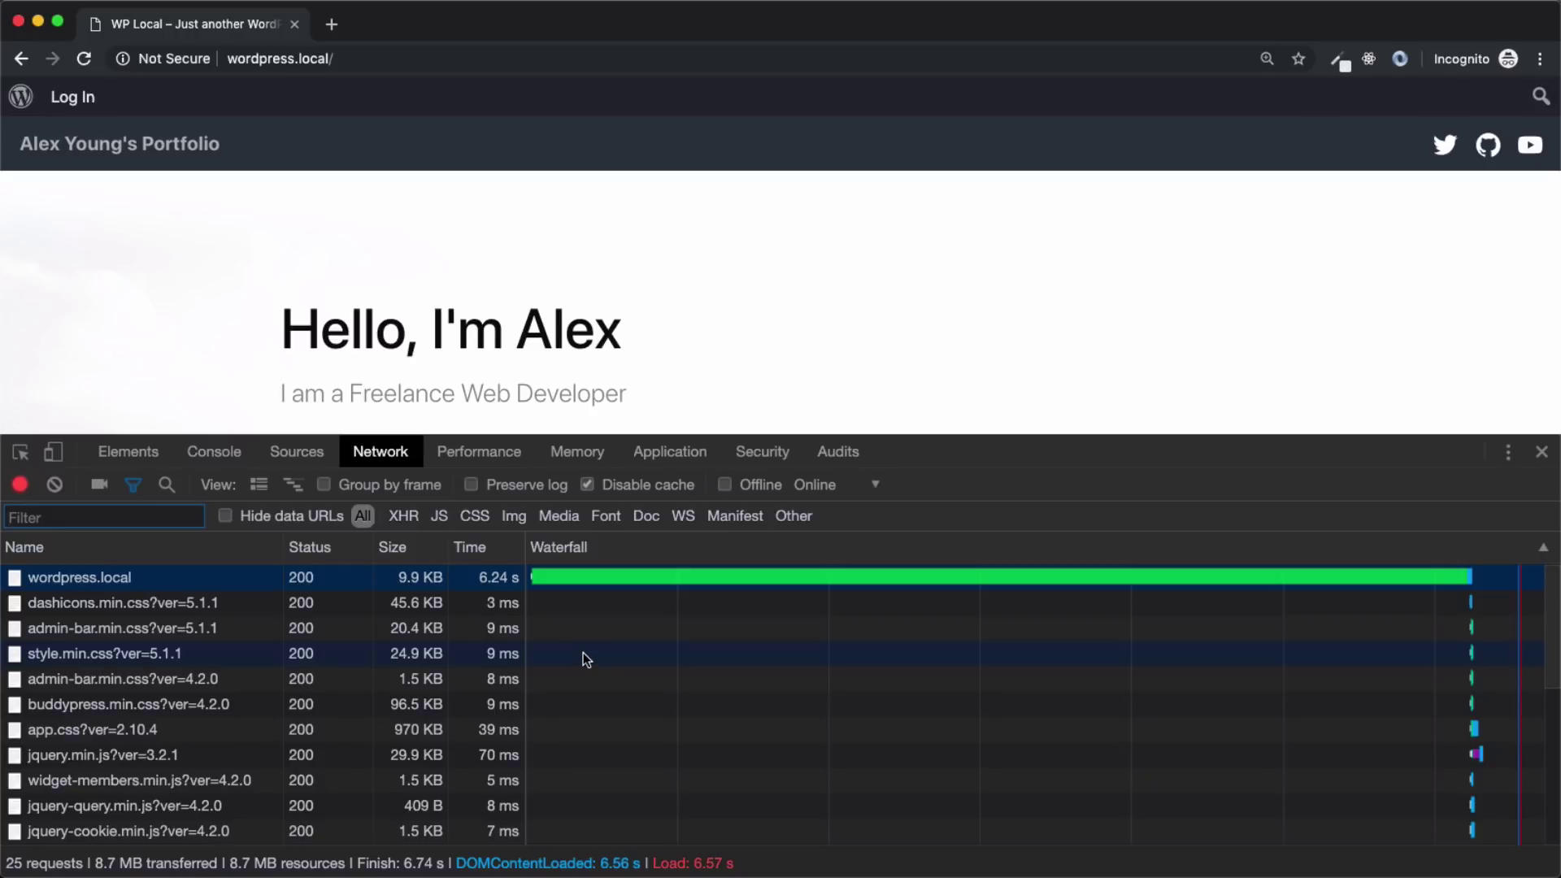
mouse_move(596, 578)
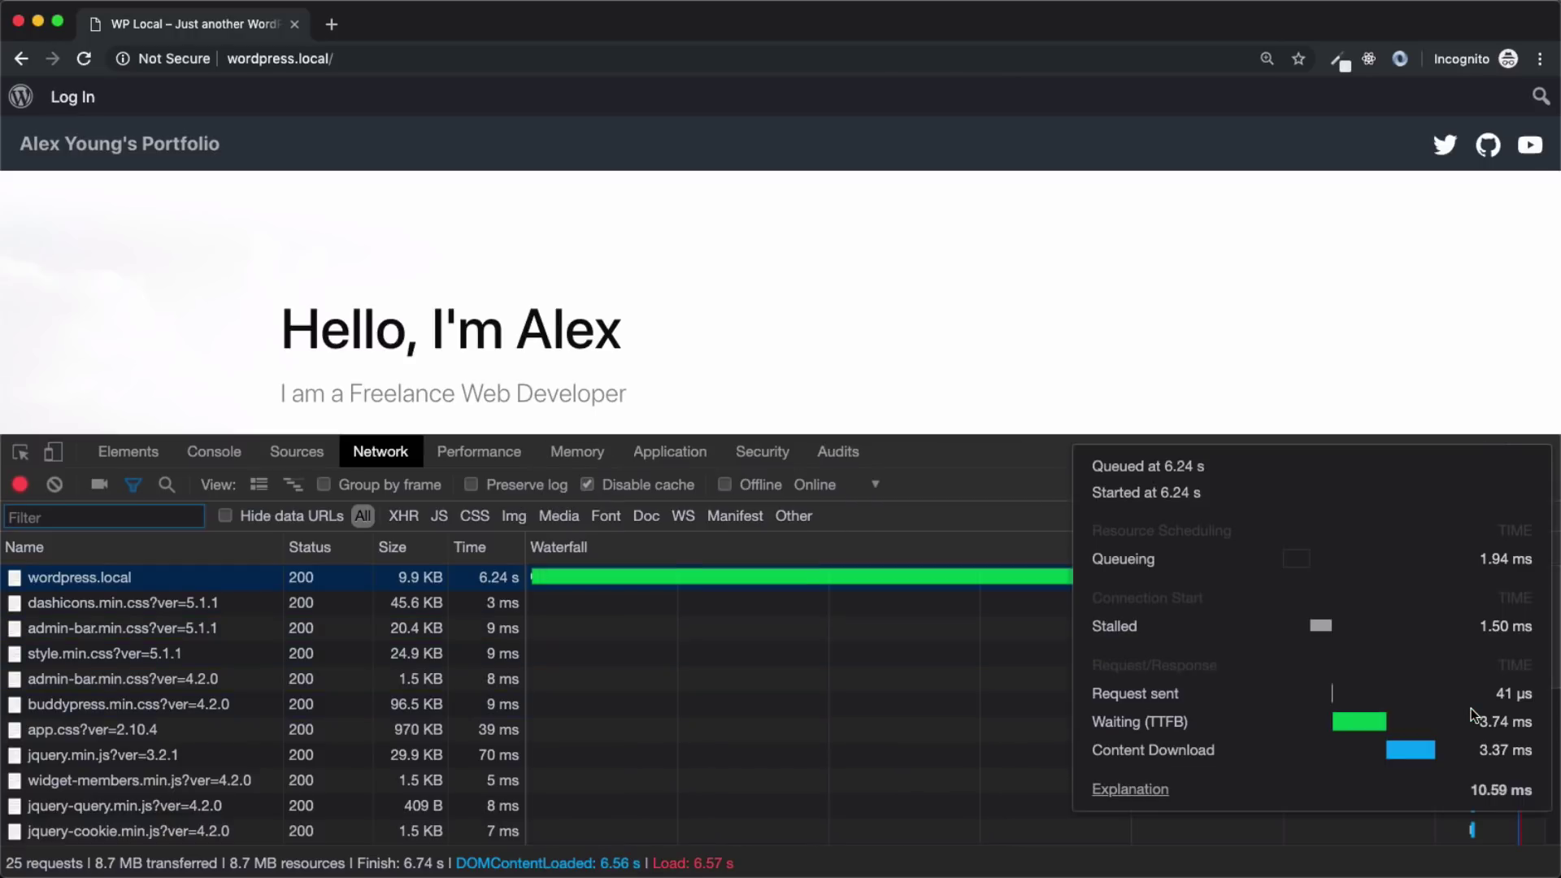
scroll(1343, 722, down, 3)
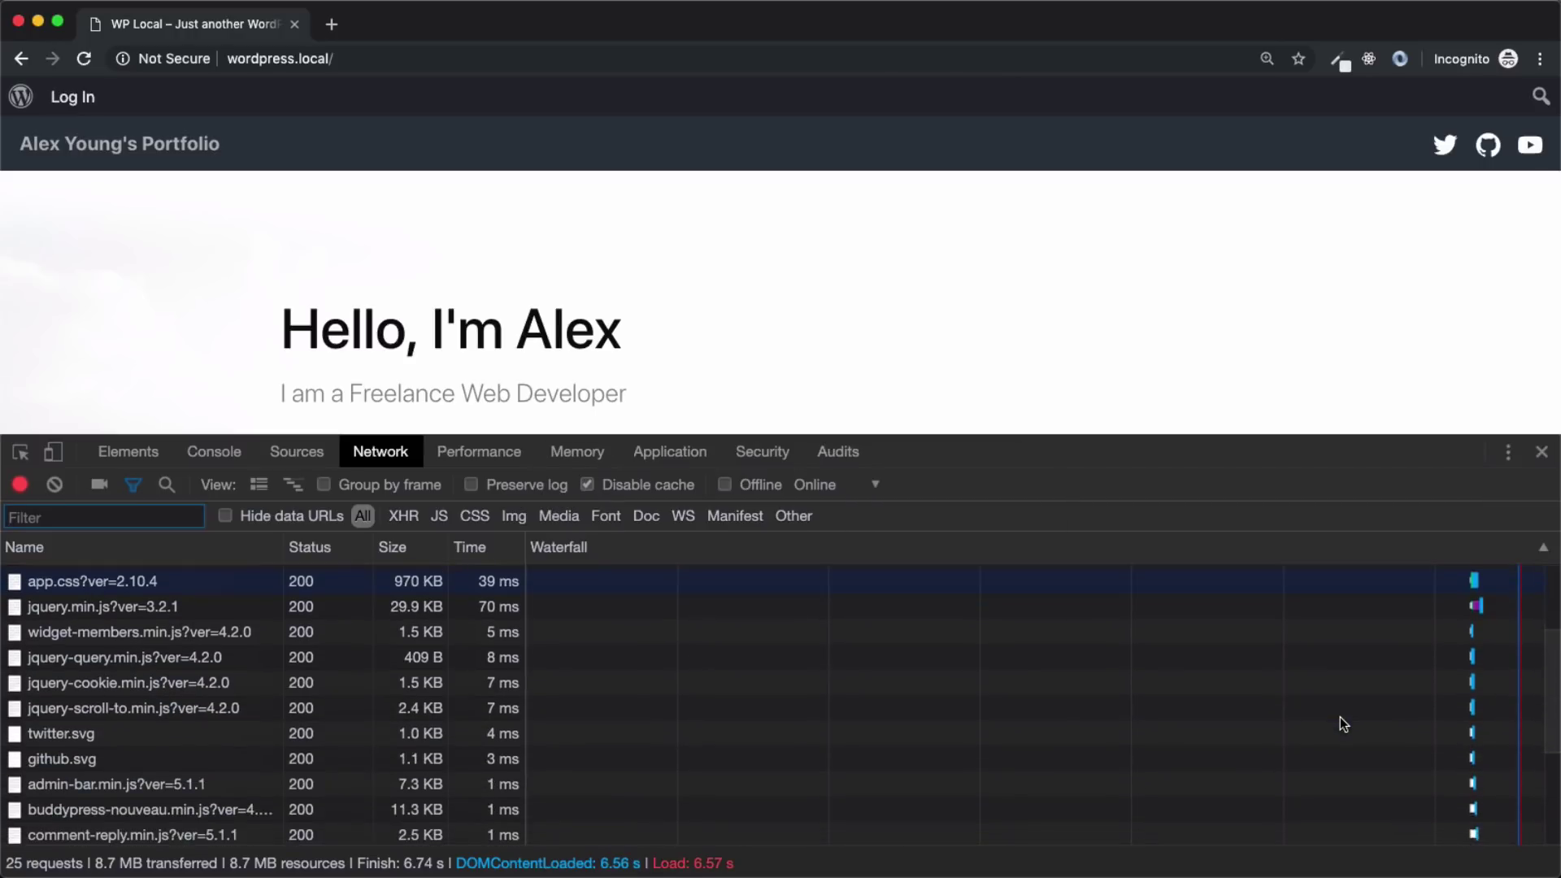
scroll(1341, 718, up, 3)
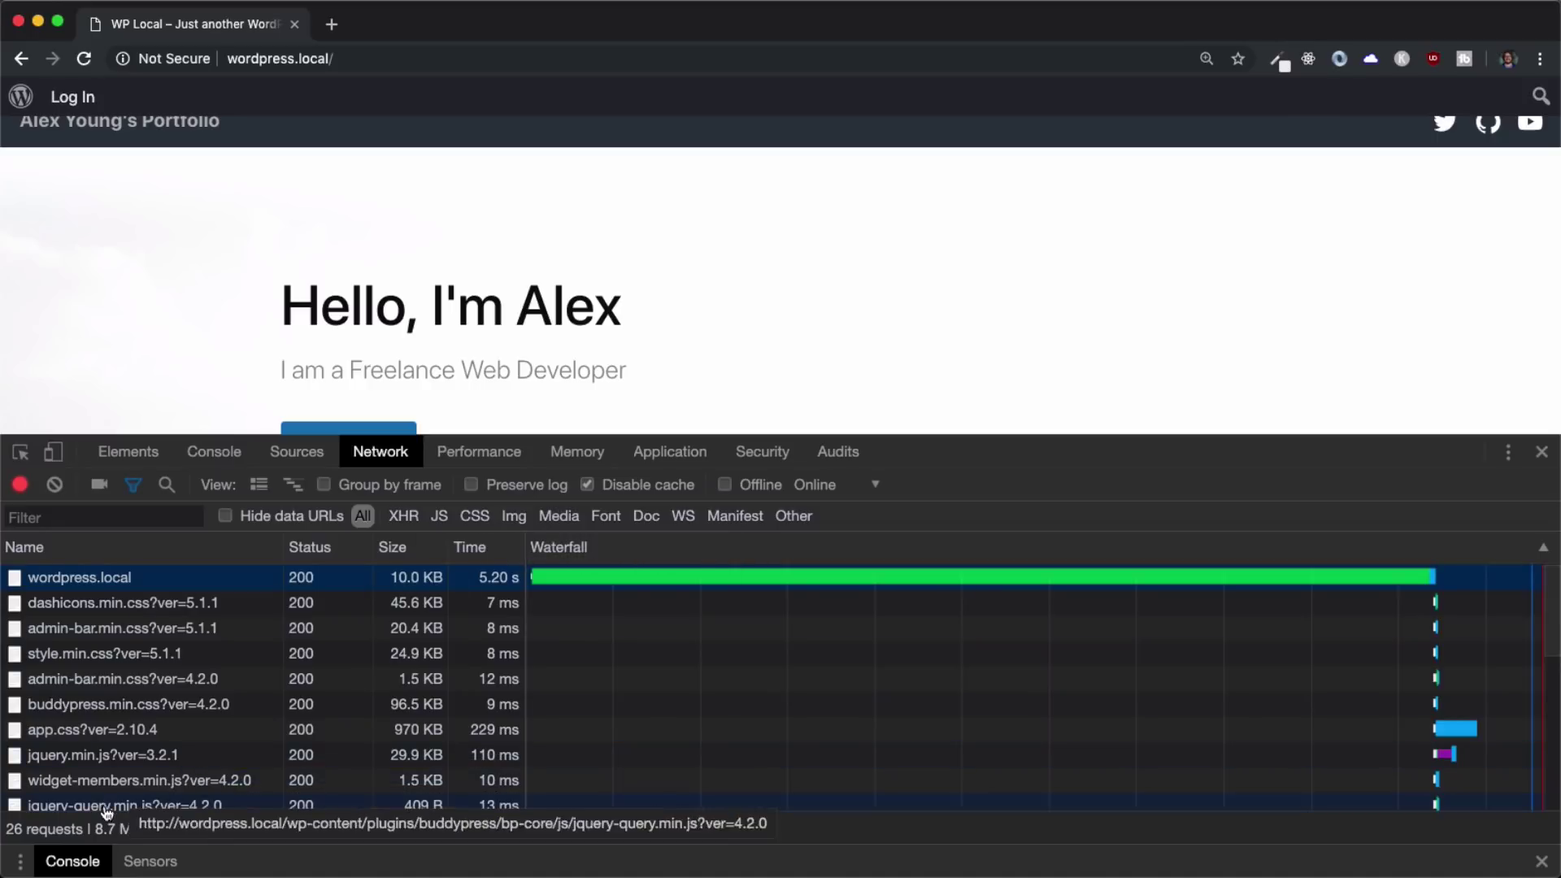
Filter the network requests to images and sort them by size, largest first
click(515, 519)
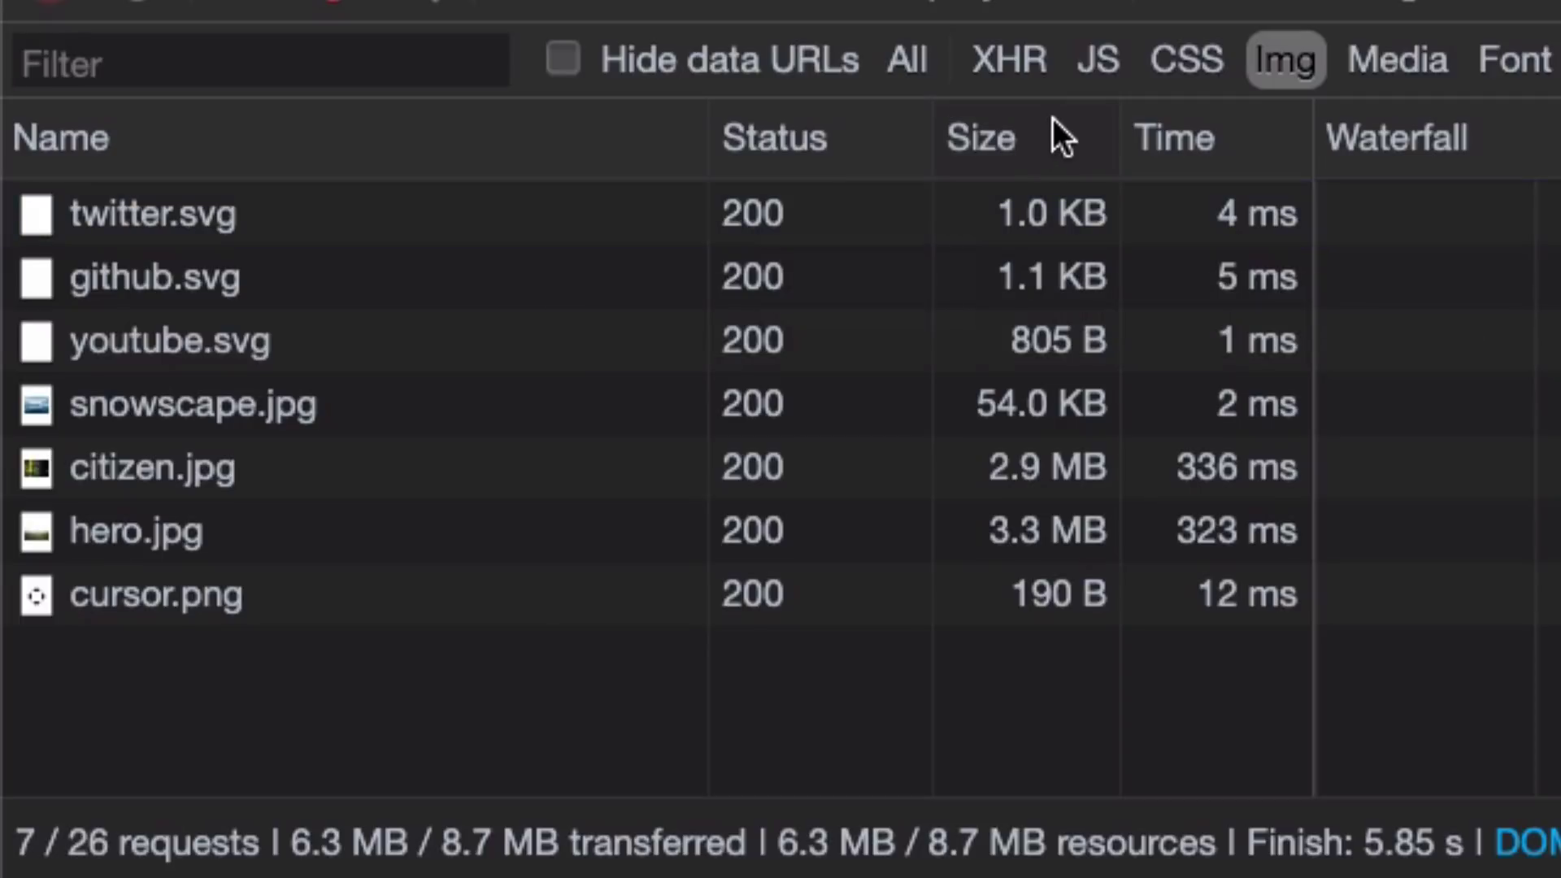
click(1028, 139)
click(1026, 140)
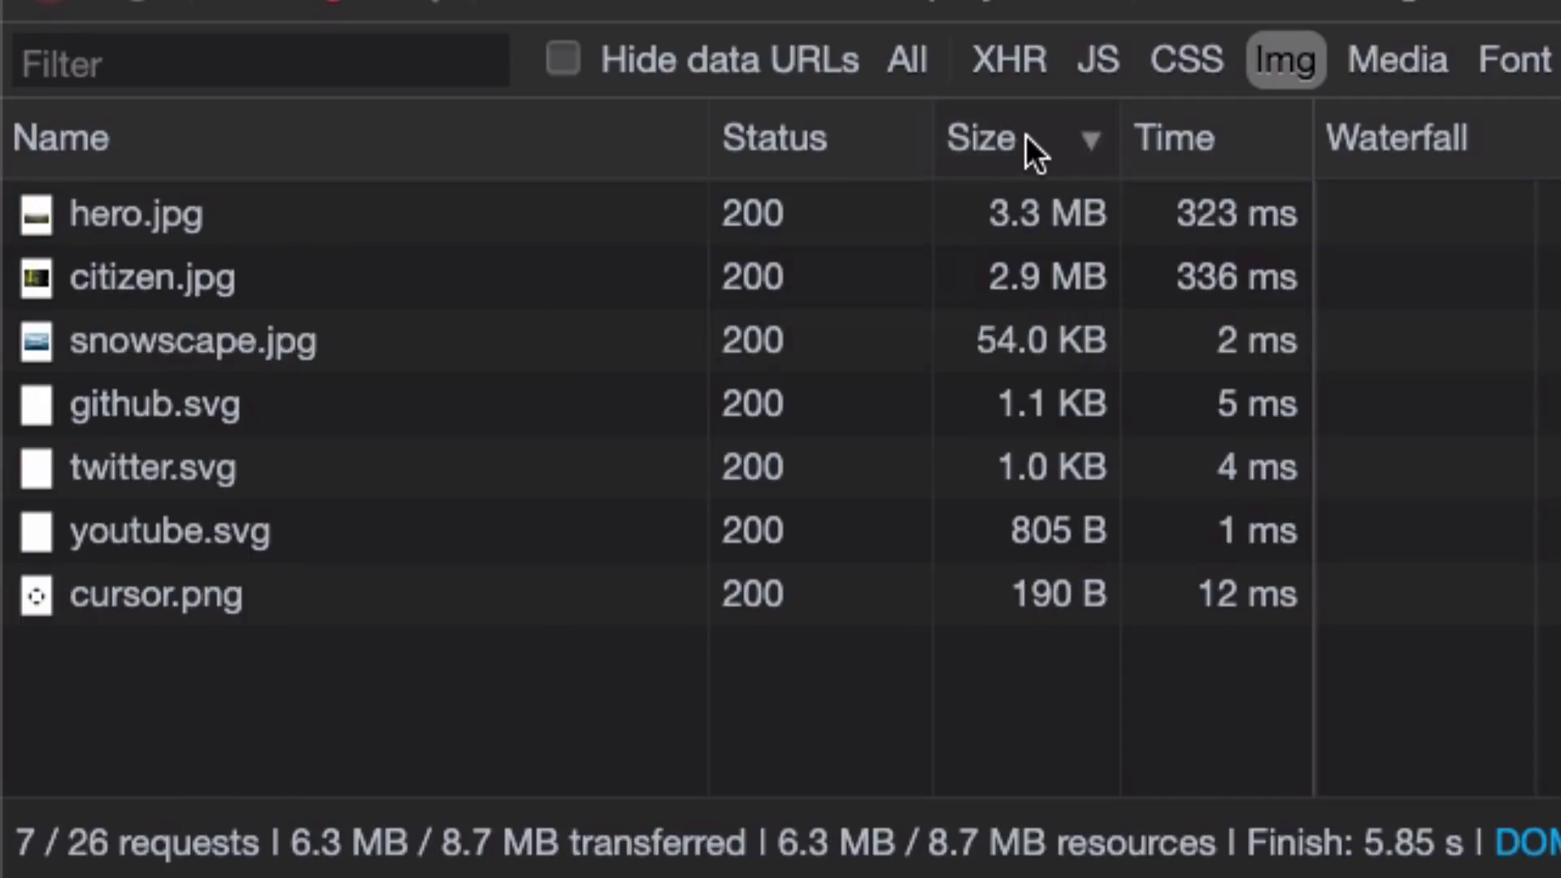
drag(1016, 203, 1023, 193)
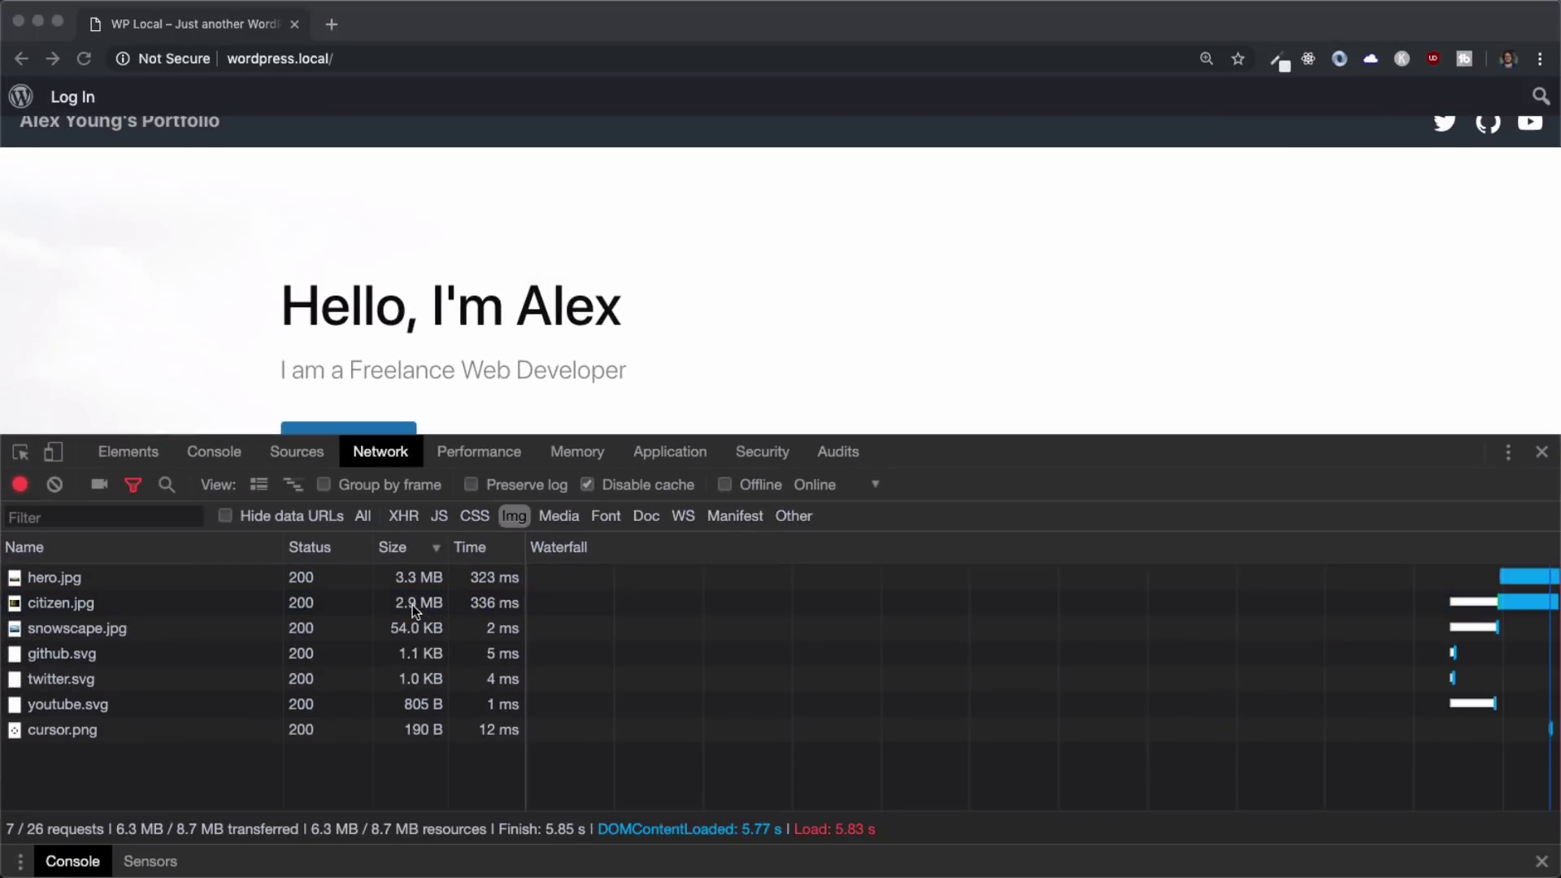
Open wordpress.local/wp-admin in a new browser tab and log in with the saved account username and password
click(352, 57)
key(super+c)
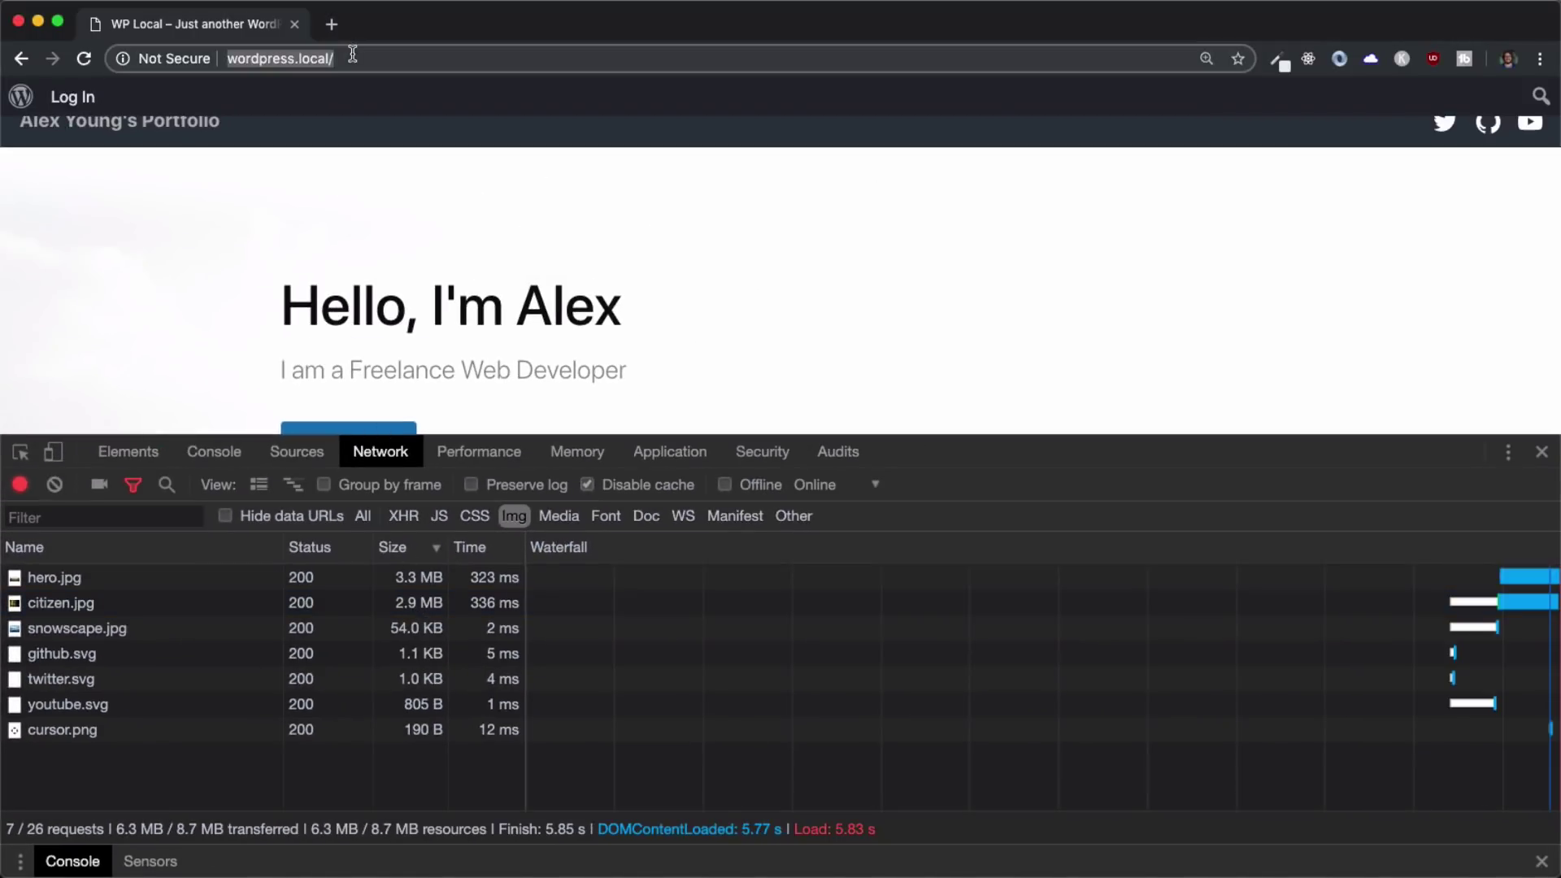
click(332, 26)
key(super+v)
text(wp-admin)
key(Return)
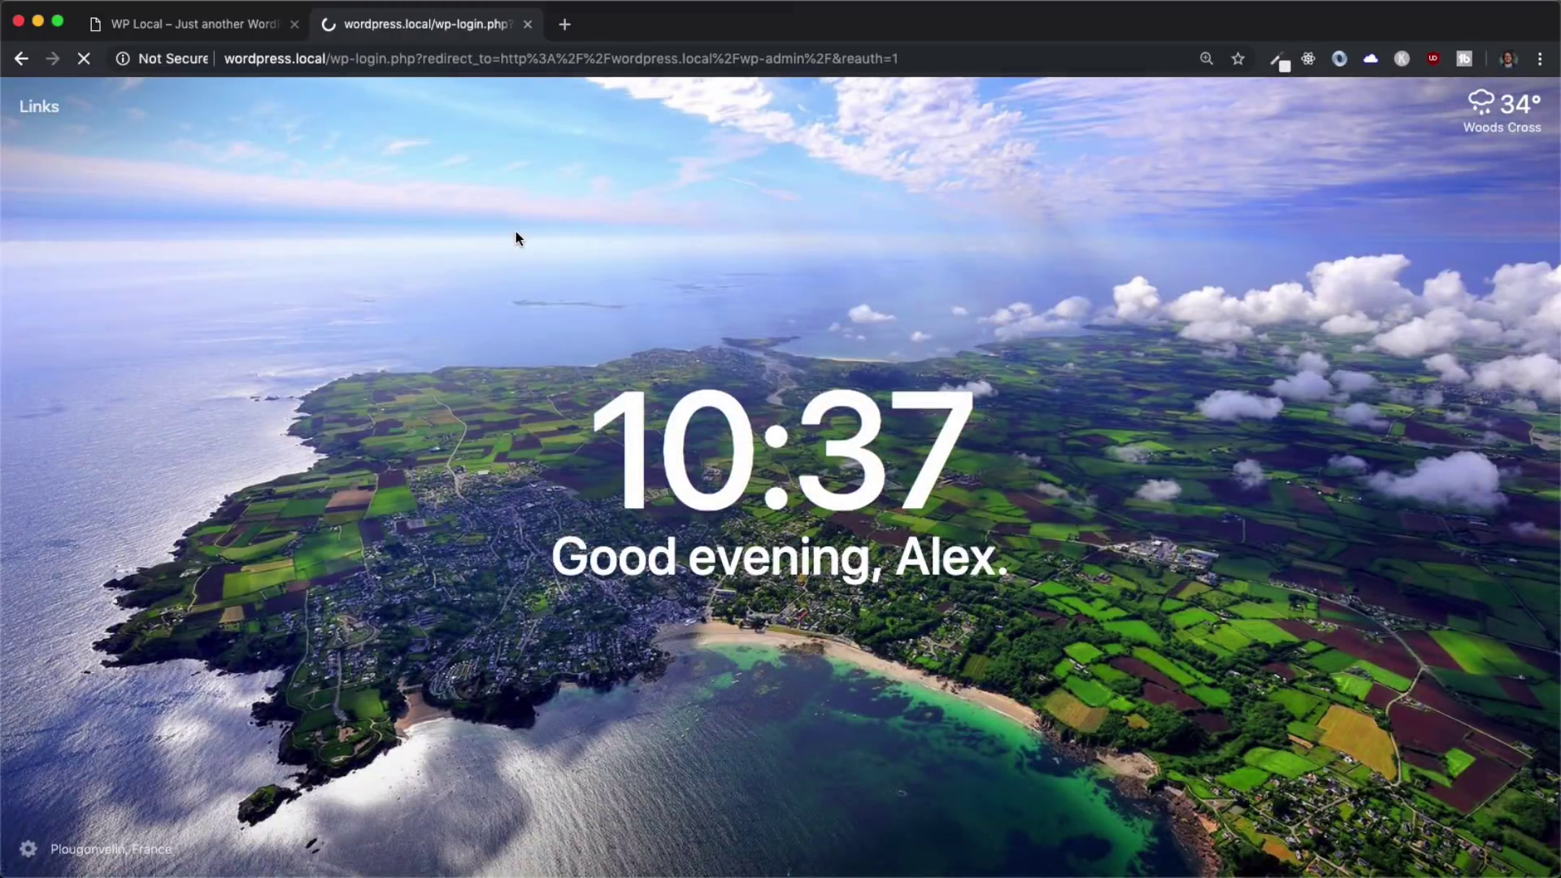
key(super+backslash)
key(Return)
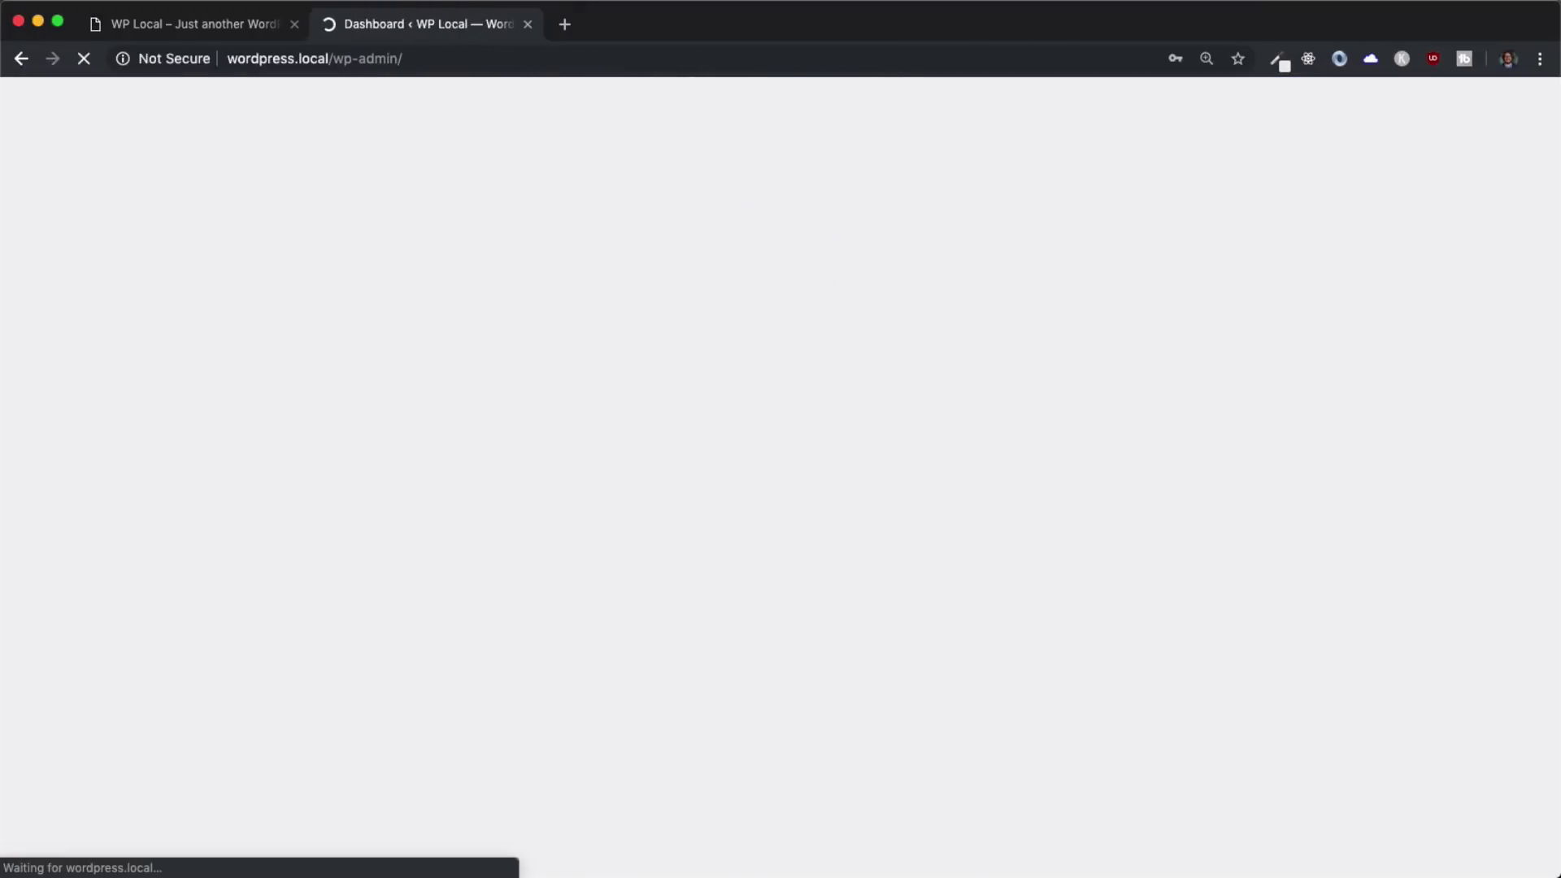
Open the Home page for editing and check the file size and pixel dimensions of its Hero image in the image details
mouse_move(191, 388)
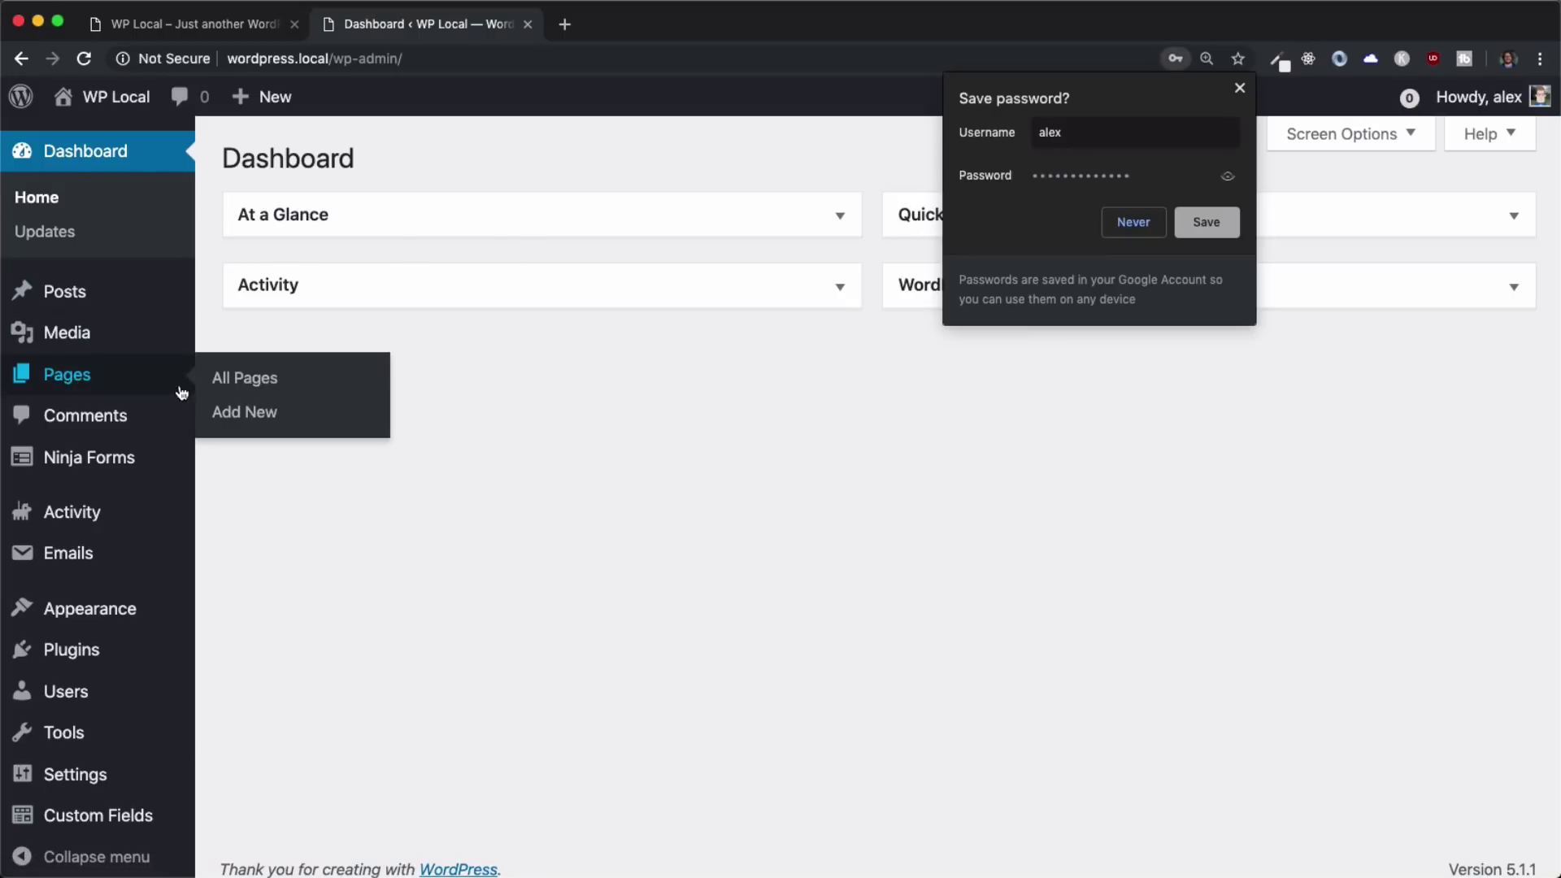
click(248, 386)
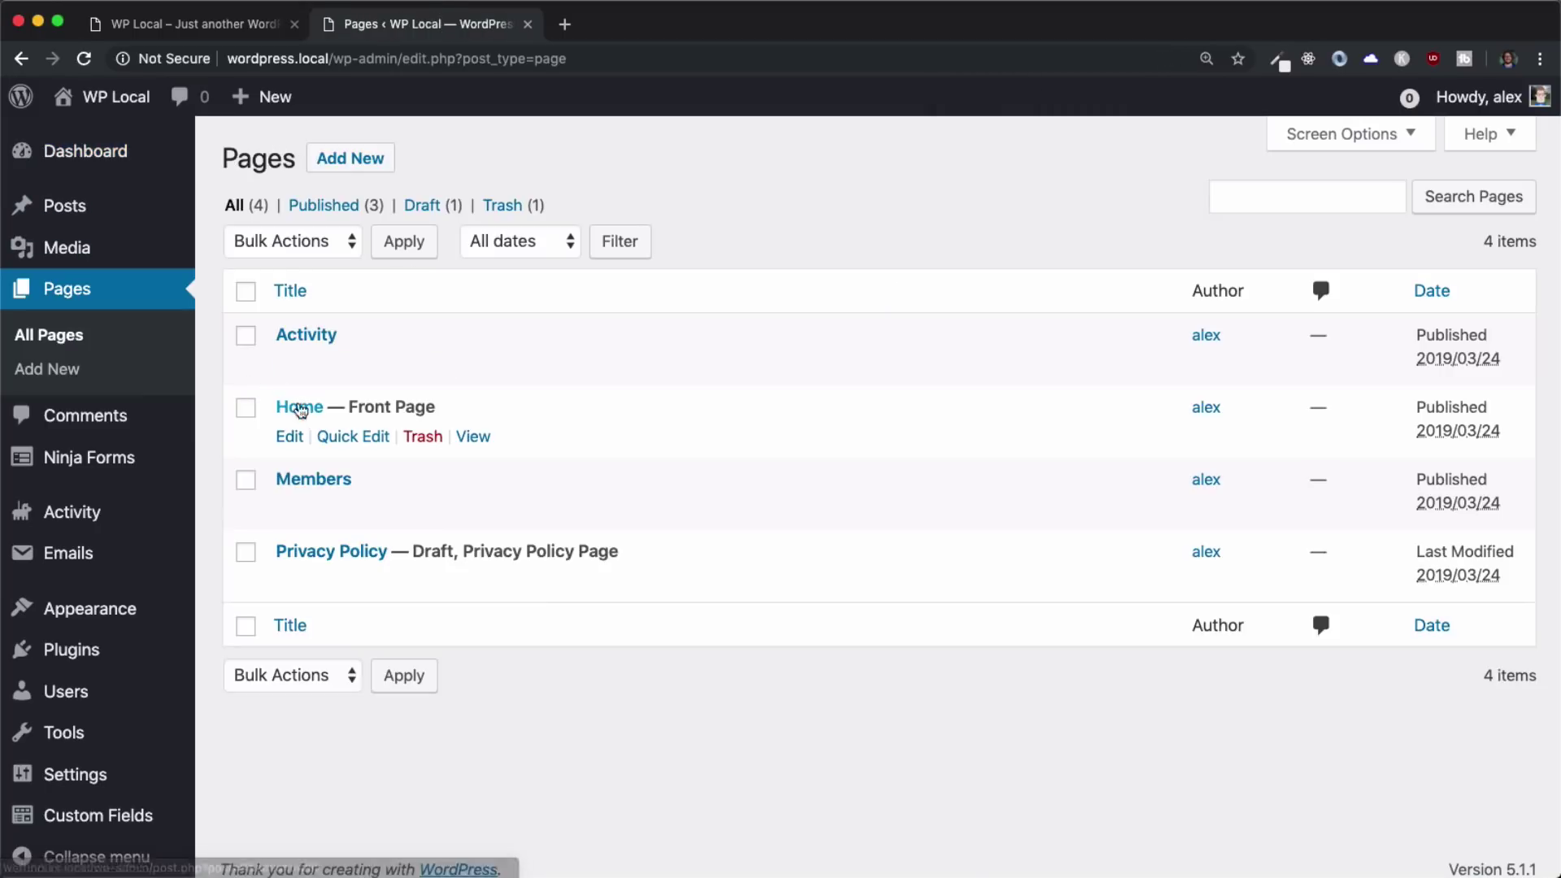
click(298, 415)
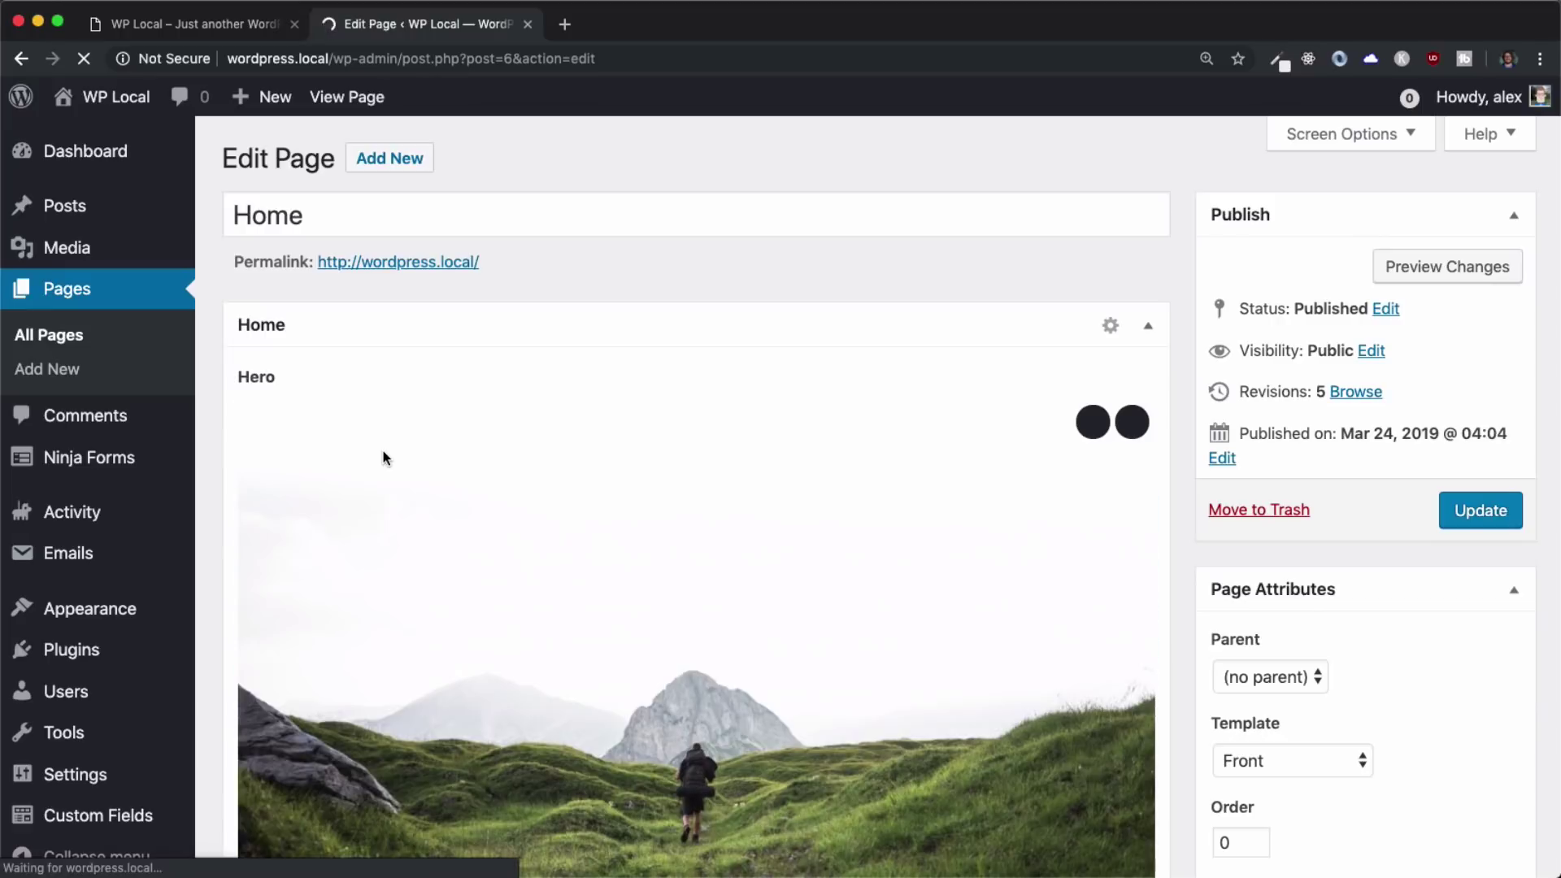
scroll(386, 458, down, 3)
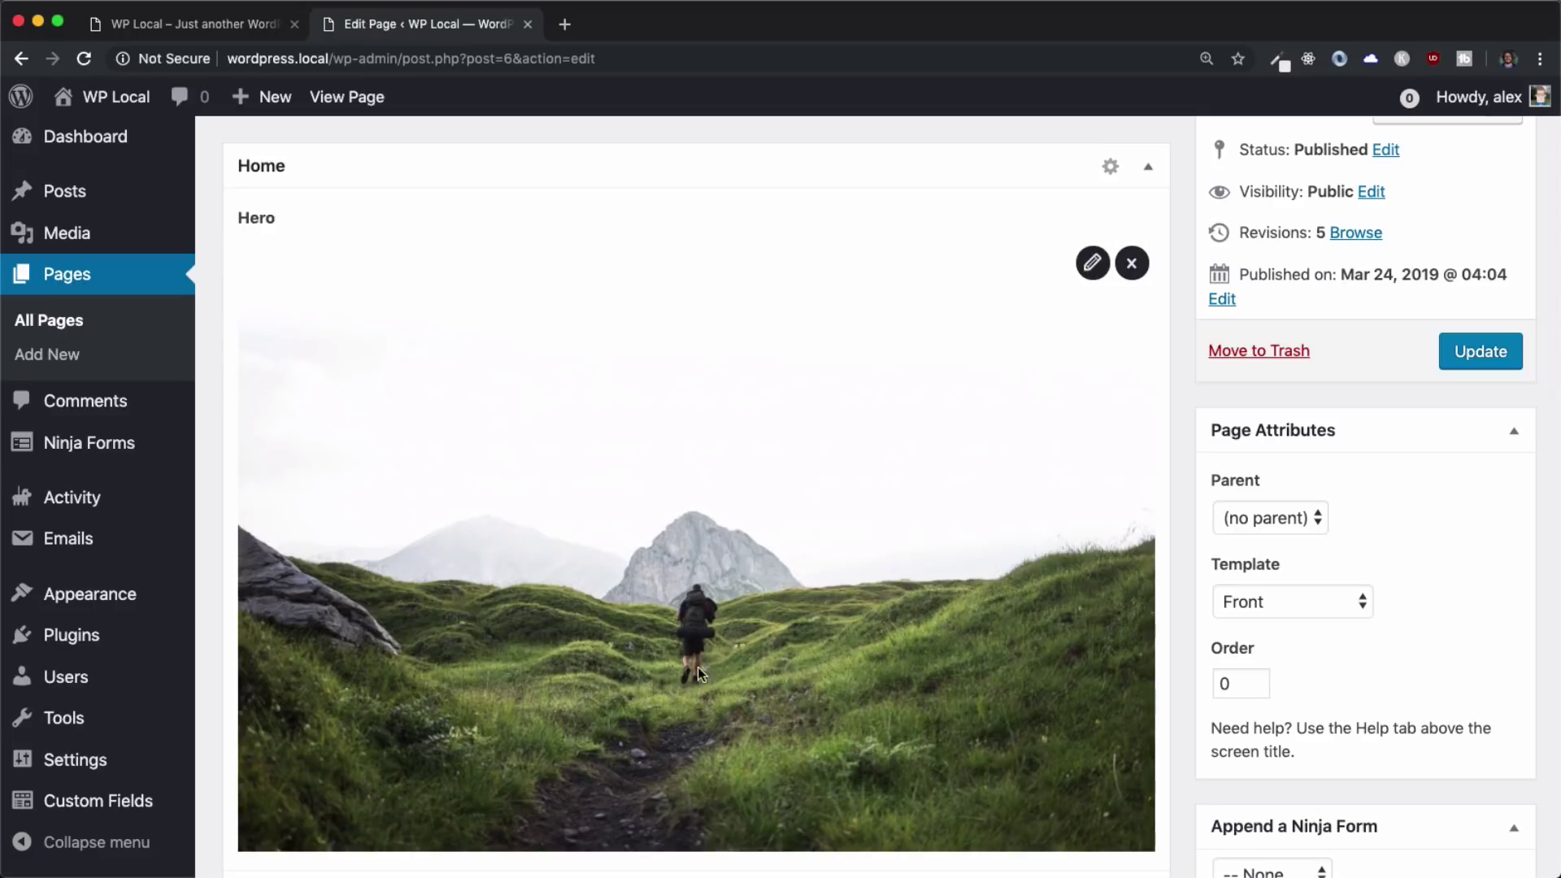
click(1091, 262)
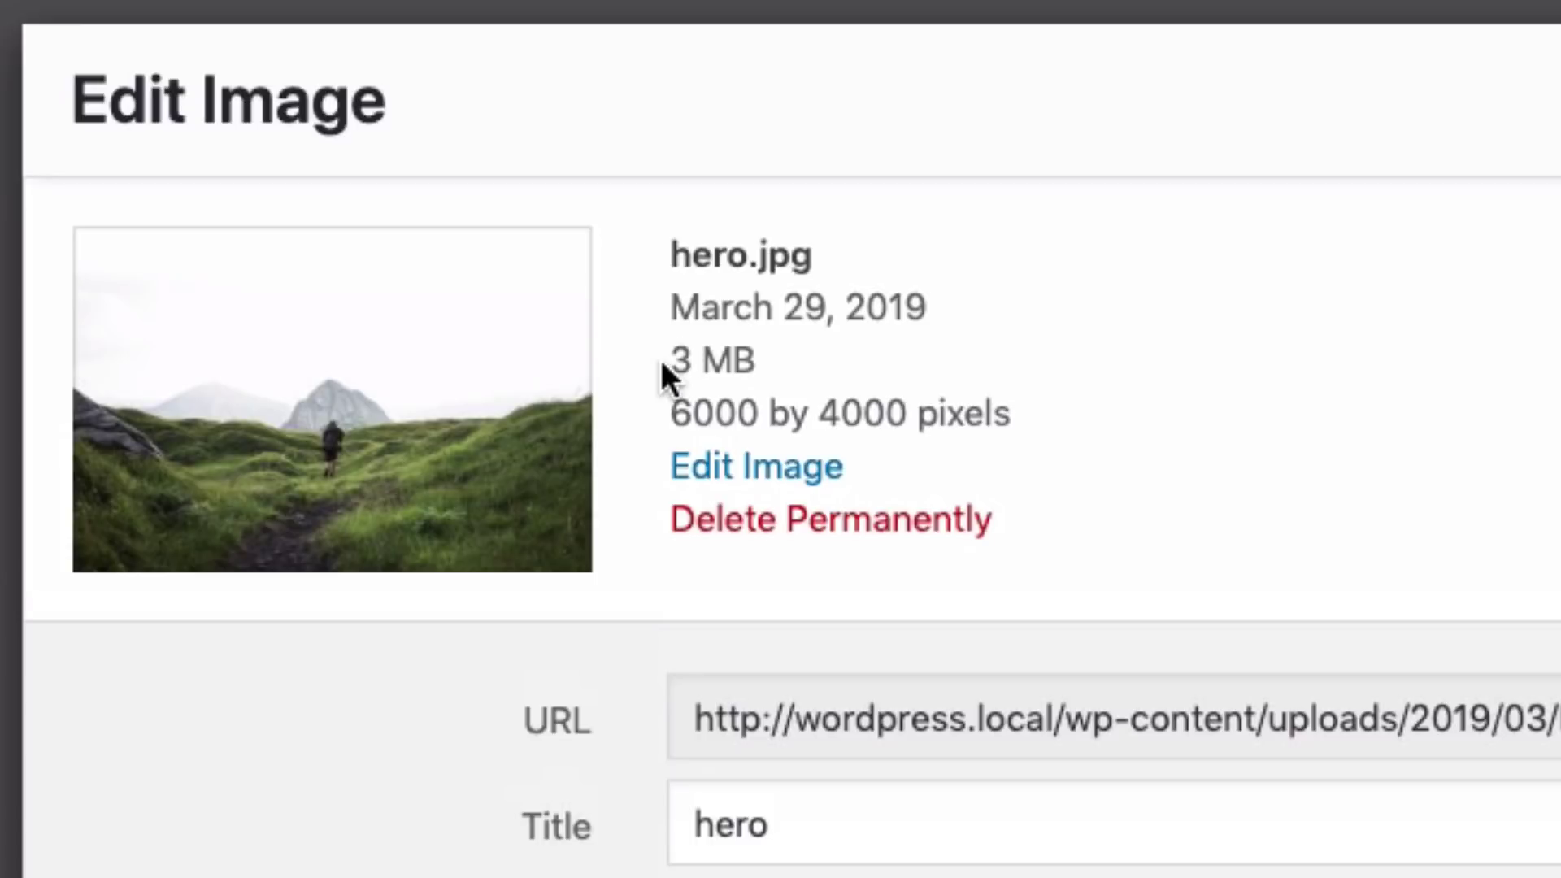
drag(671, 359, 787, 362)
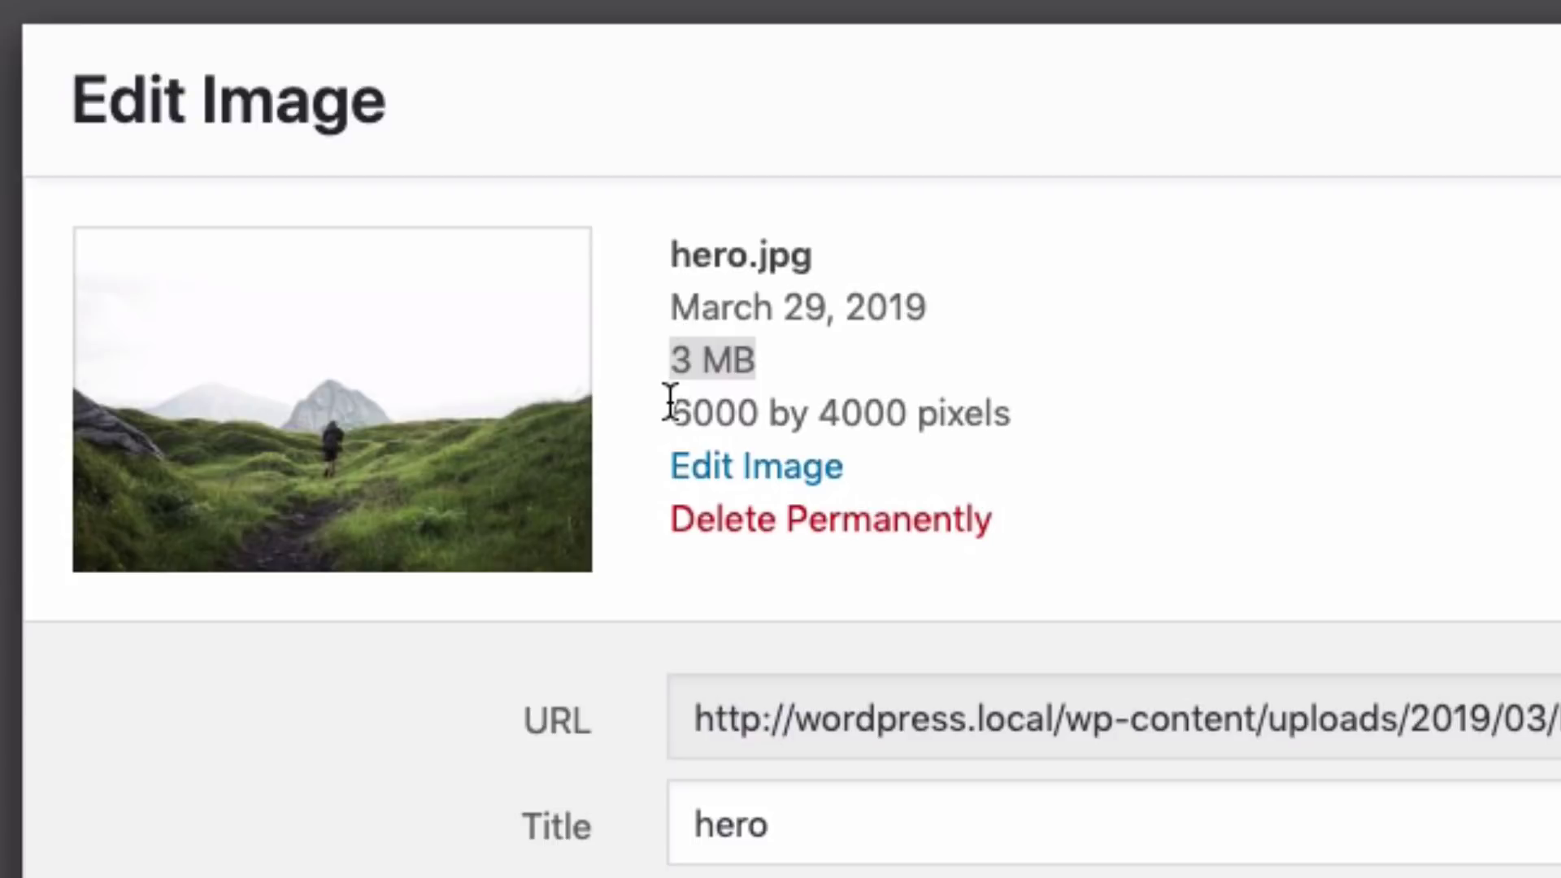
drag(672, 406, 759, 408)
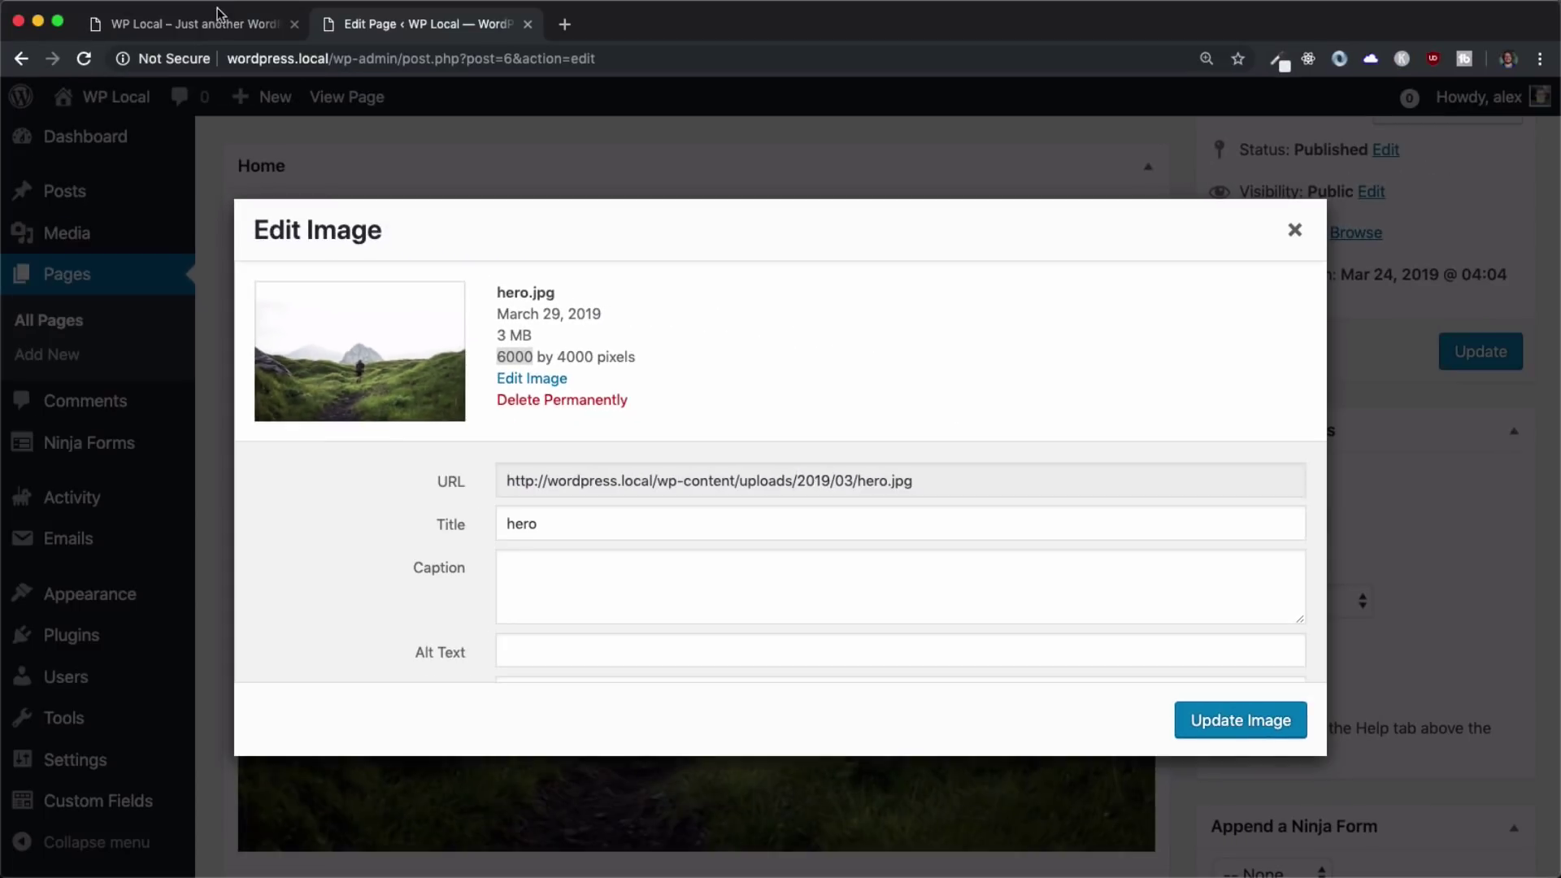
Close the developer tools on the site's front page and view how large the hero image is displayed
click(215, 23)
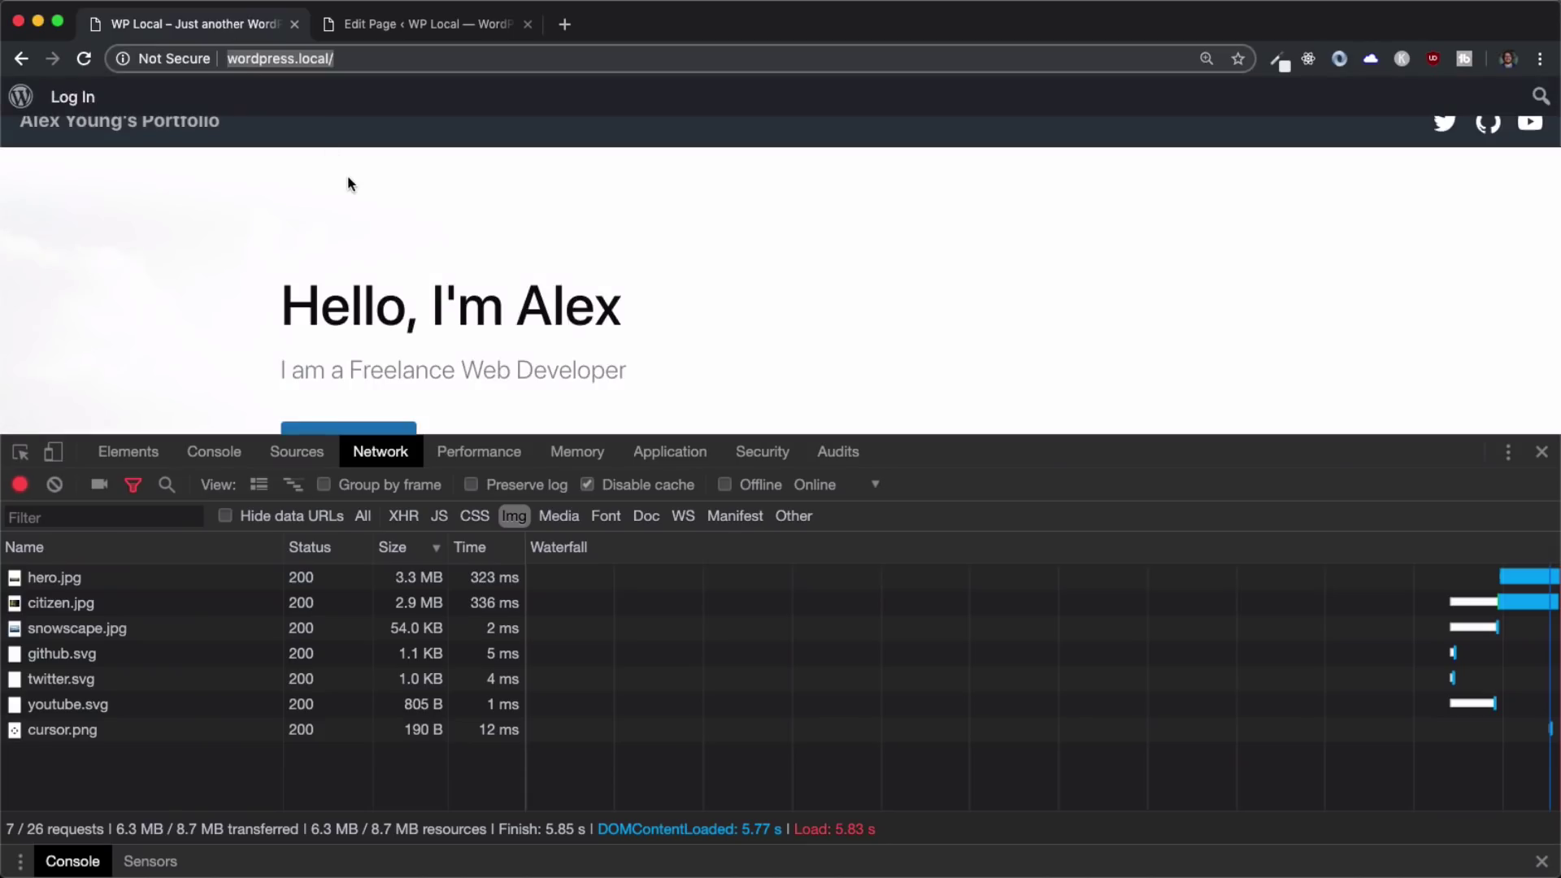
click(1542, 452)
scroll(979, 464, down, 3)
scroll(978, 464, up, 3)
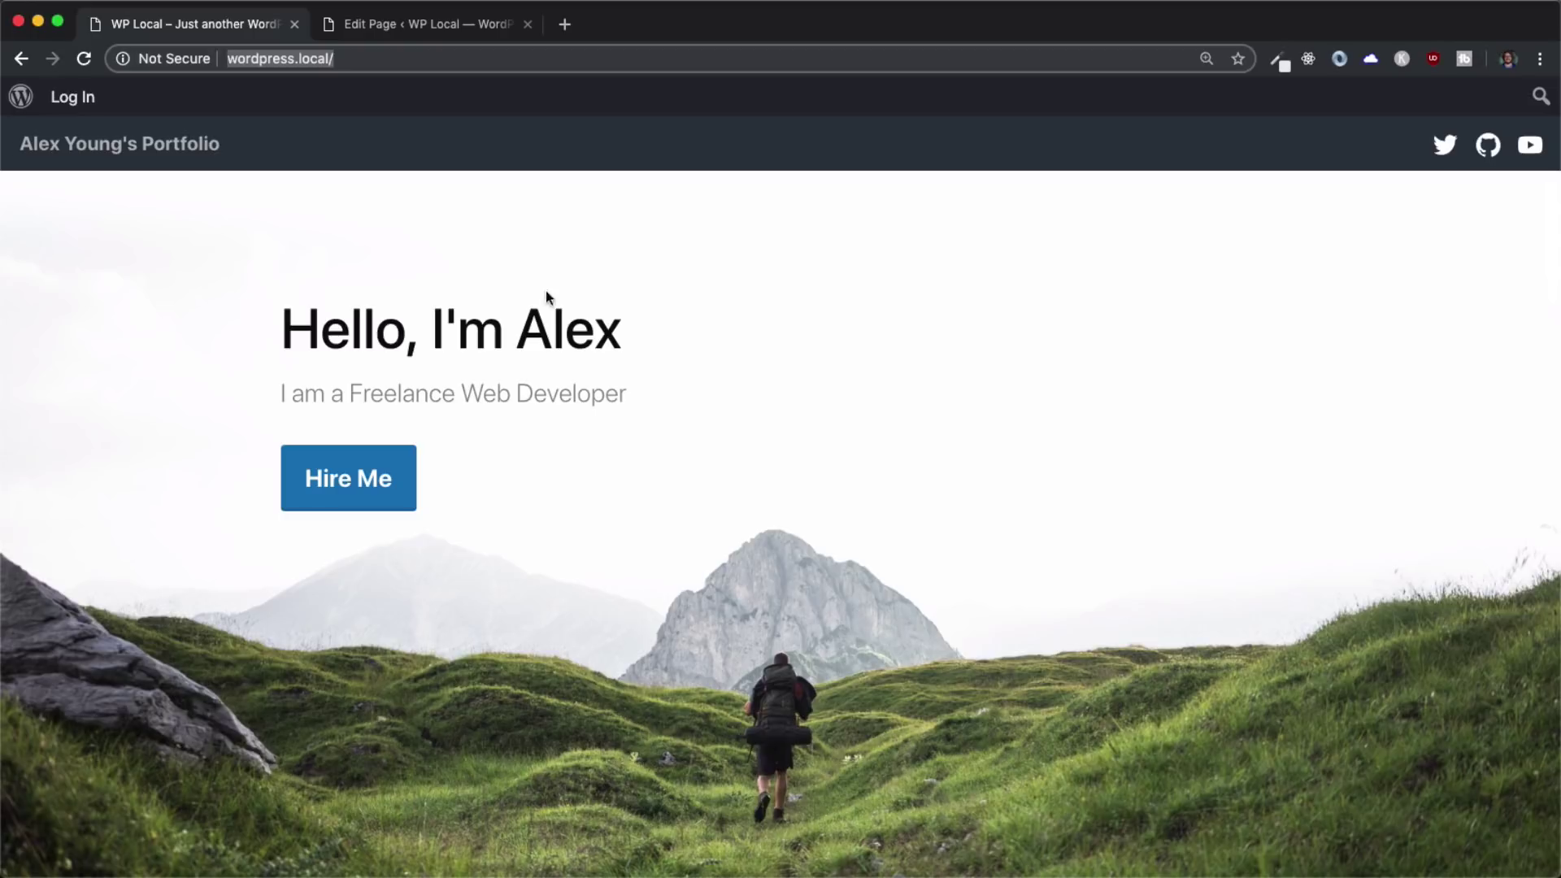
scroll(511, 355, down, 1)
scroll(511, 354, up, 1)
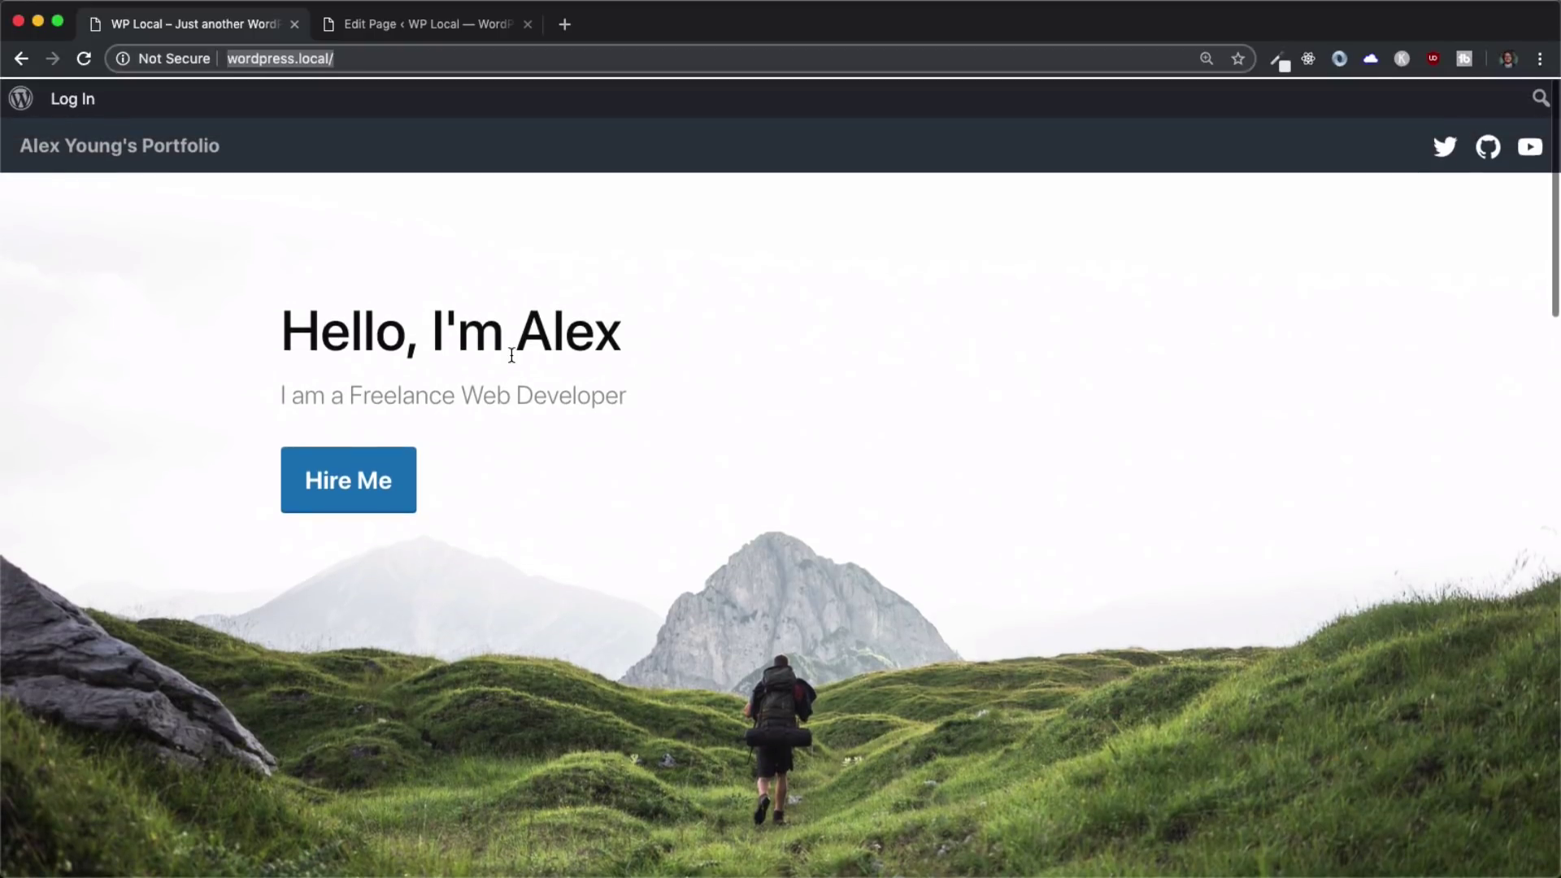
Scale the Home page's Hero image to 1600 × 1067 pixels and check its new file size
click(352, 26)
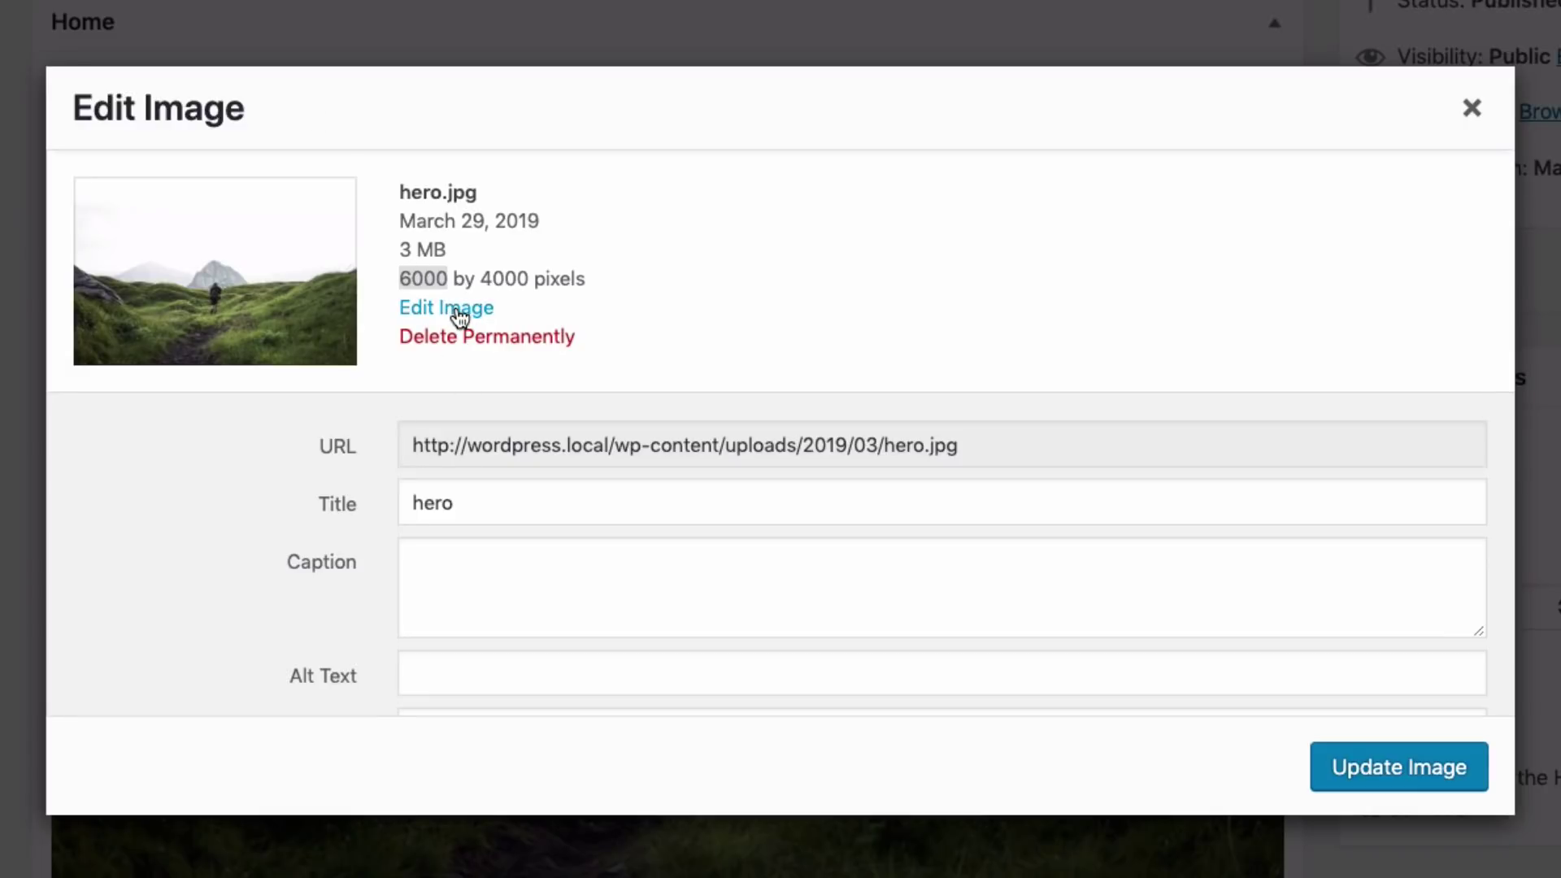
click(423, 313)
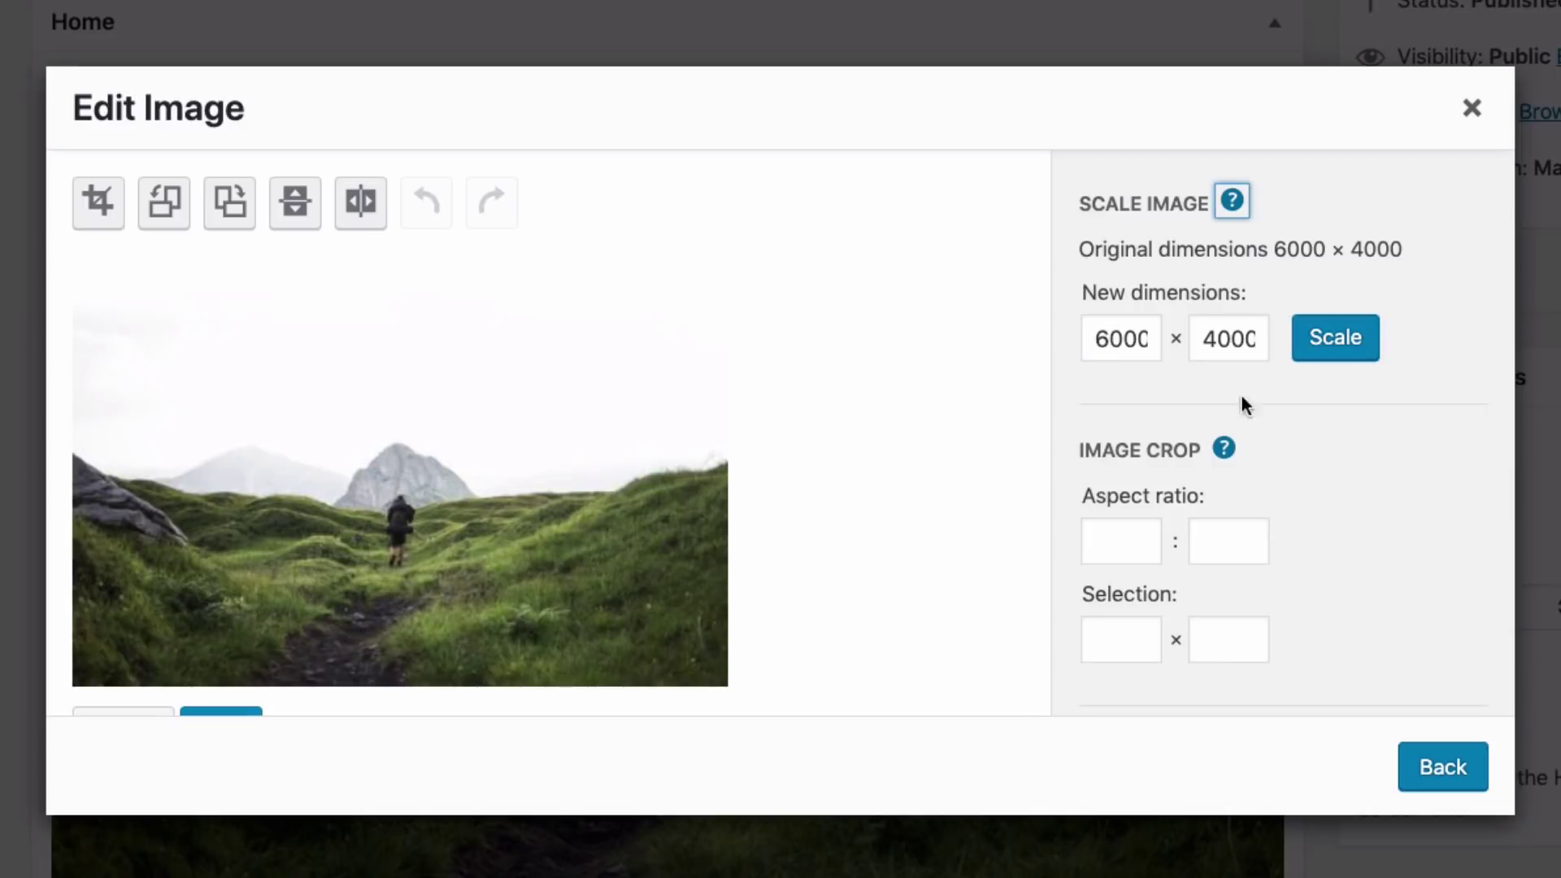
double_click(1116, 343)
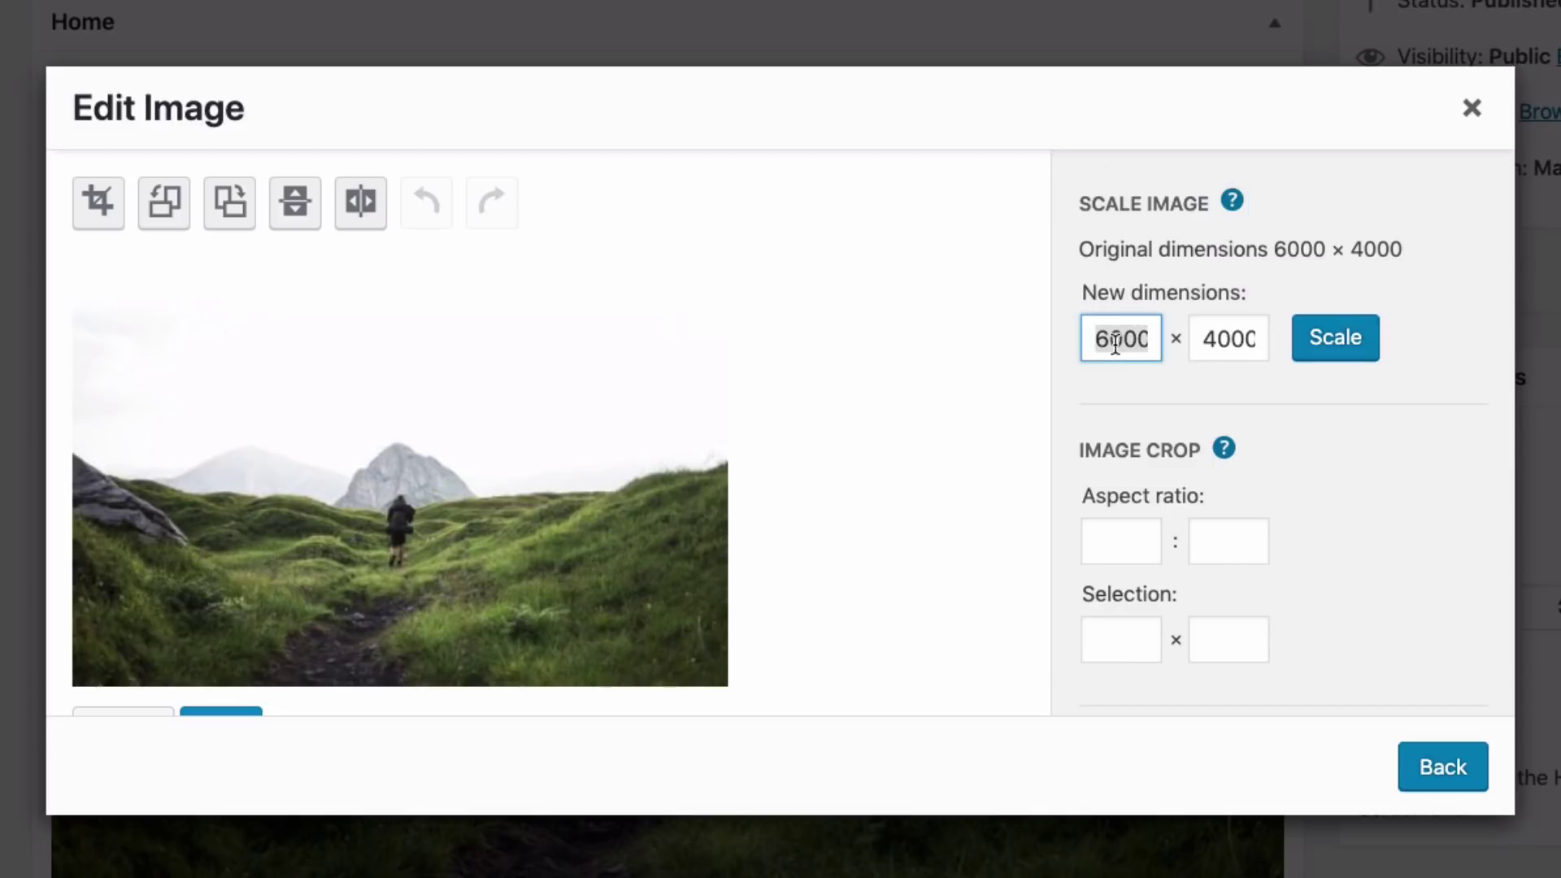
text(600)
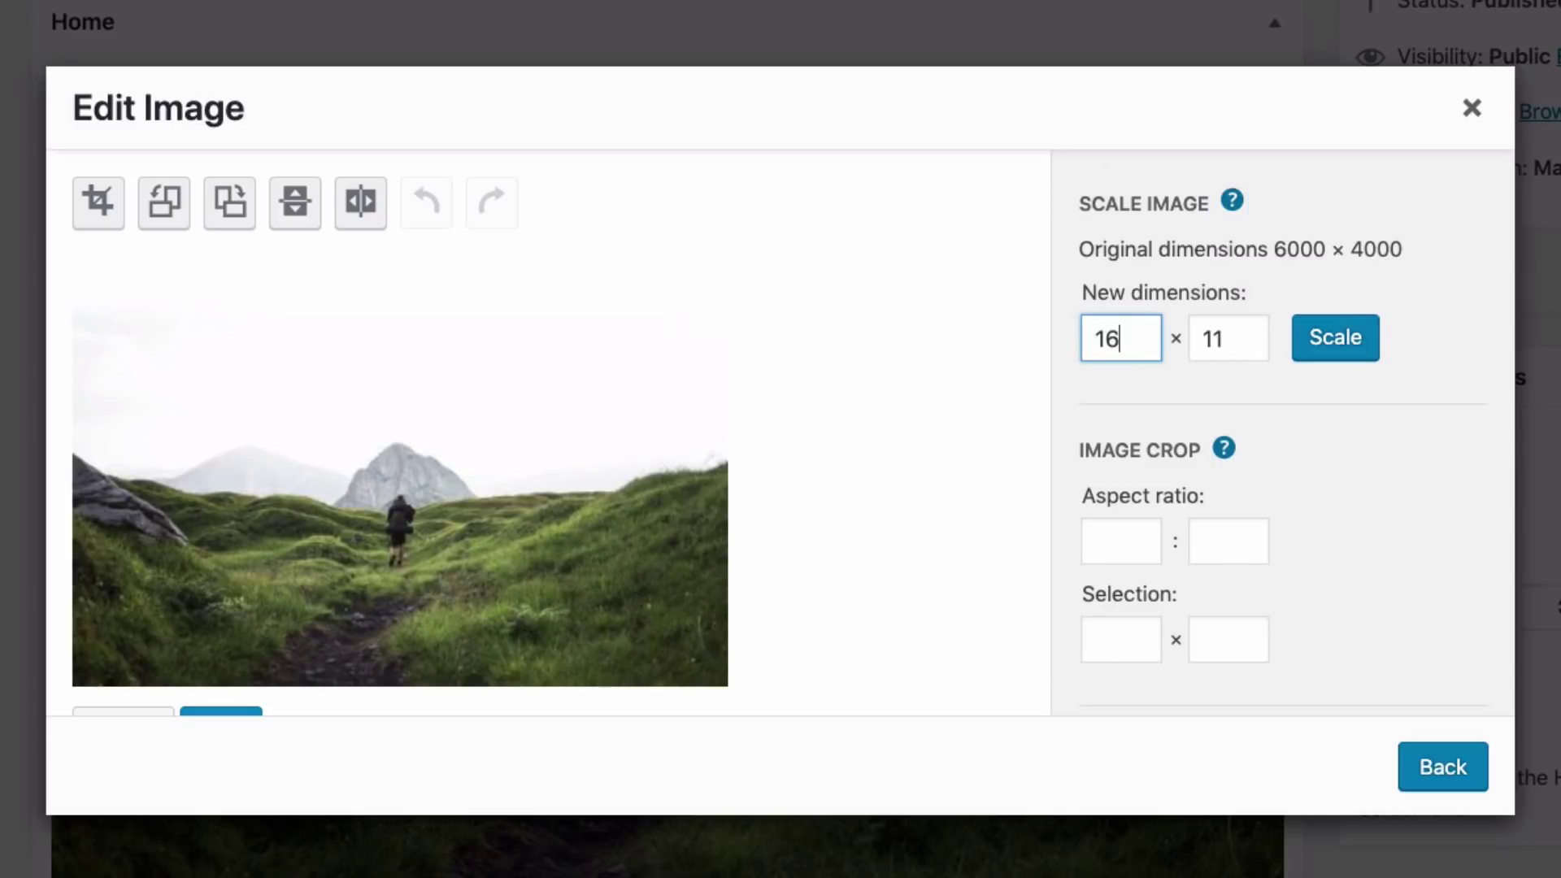
click(1337, 344)
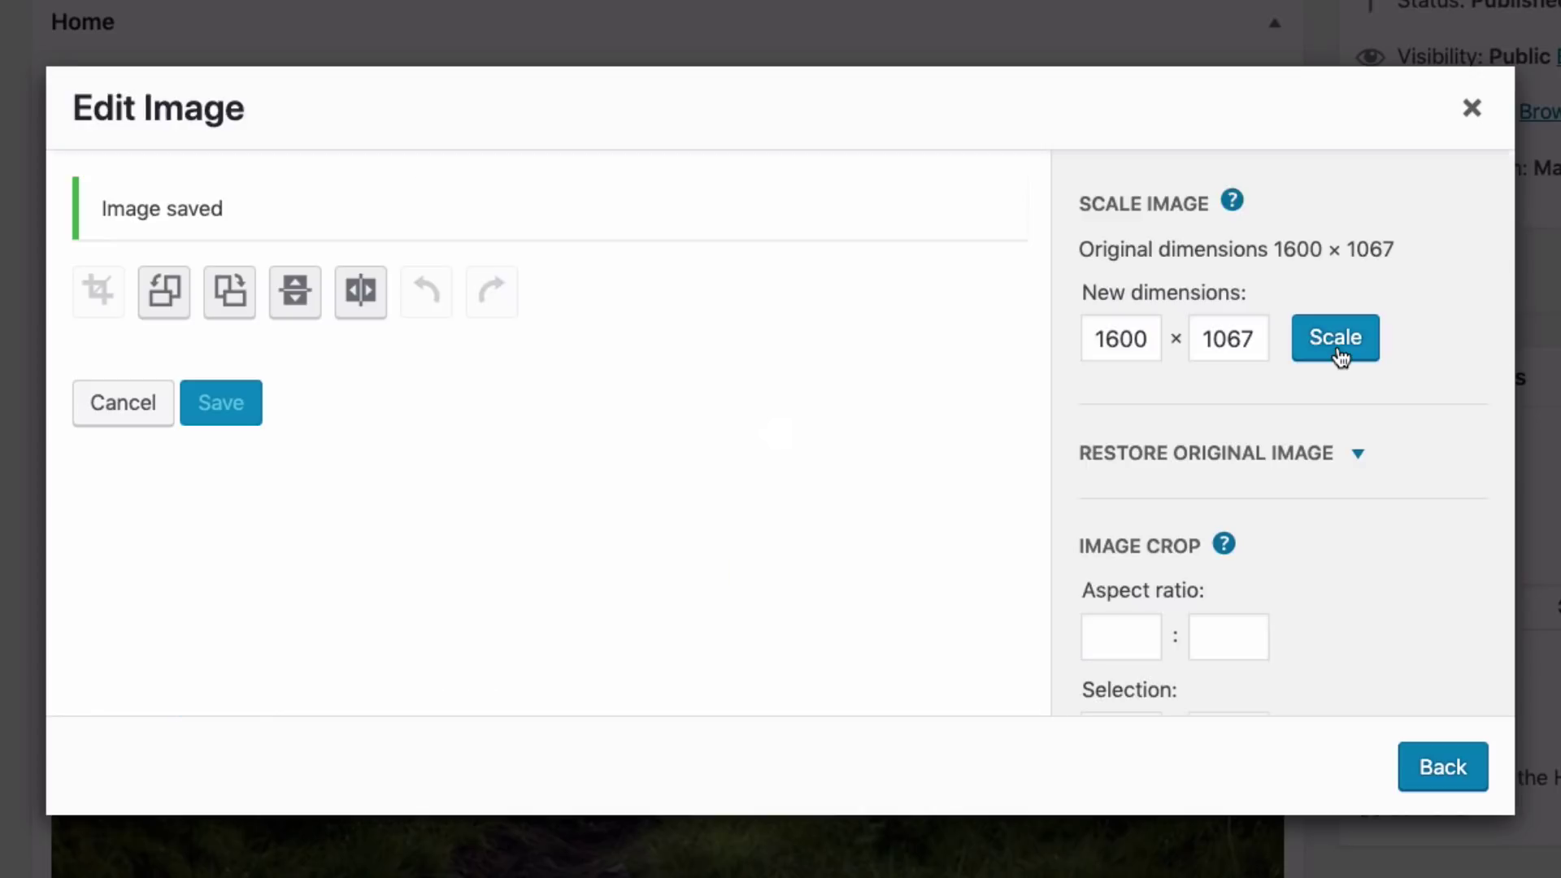
drag(94, 209, 314, 215)
click(1442, 771)
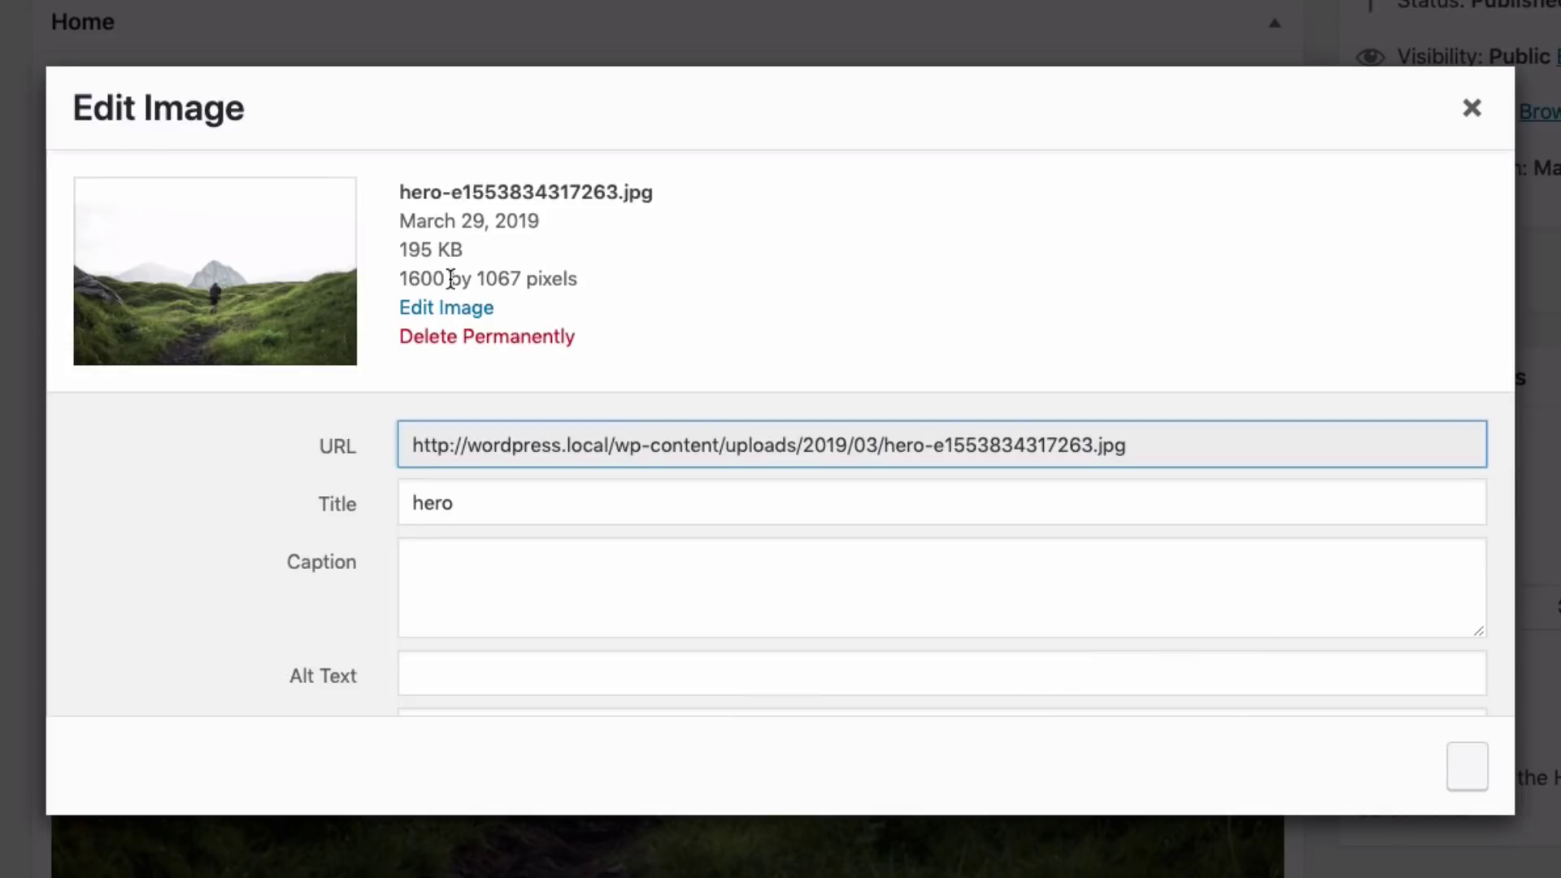
drag(398, 249, 462, 253)
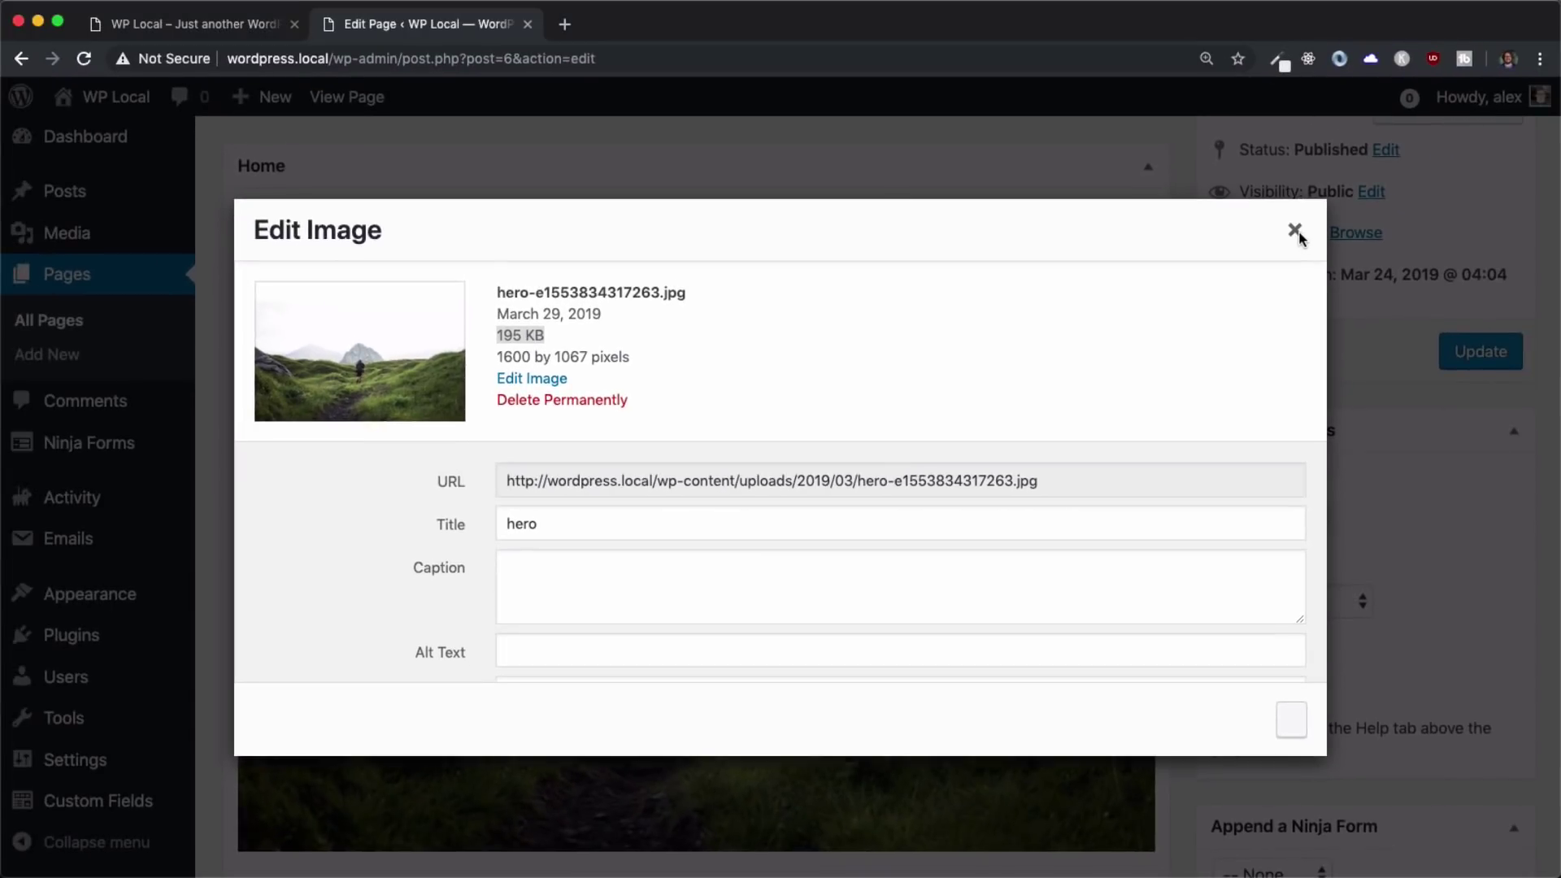
click(1295, 230)
Open the Image 2 photo's details on the Home page, check its file size and bring up its scaling options
scroll(722, 362, down, 10)
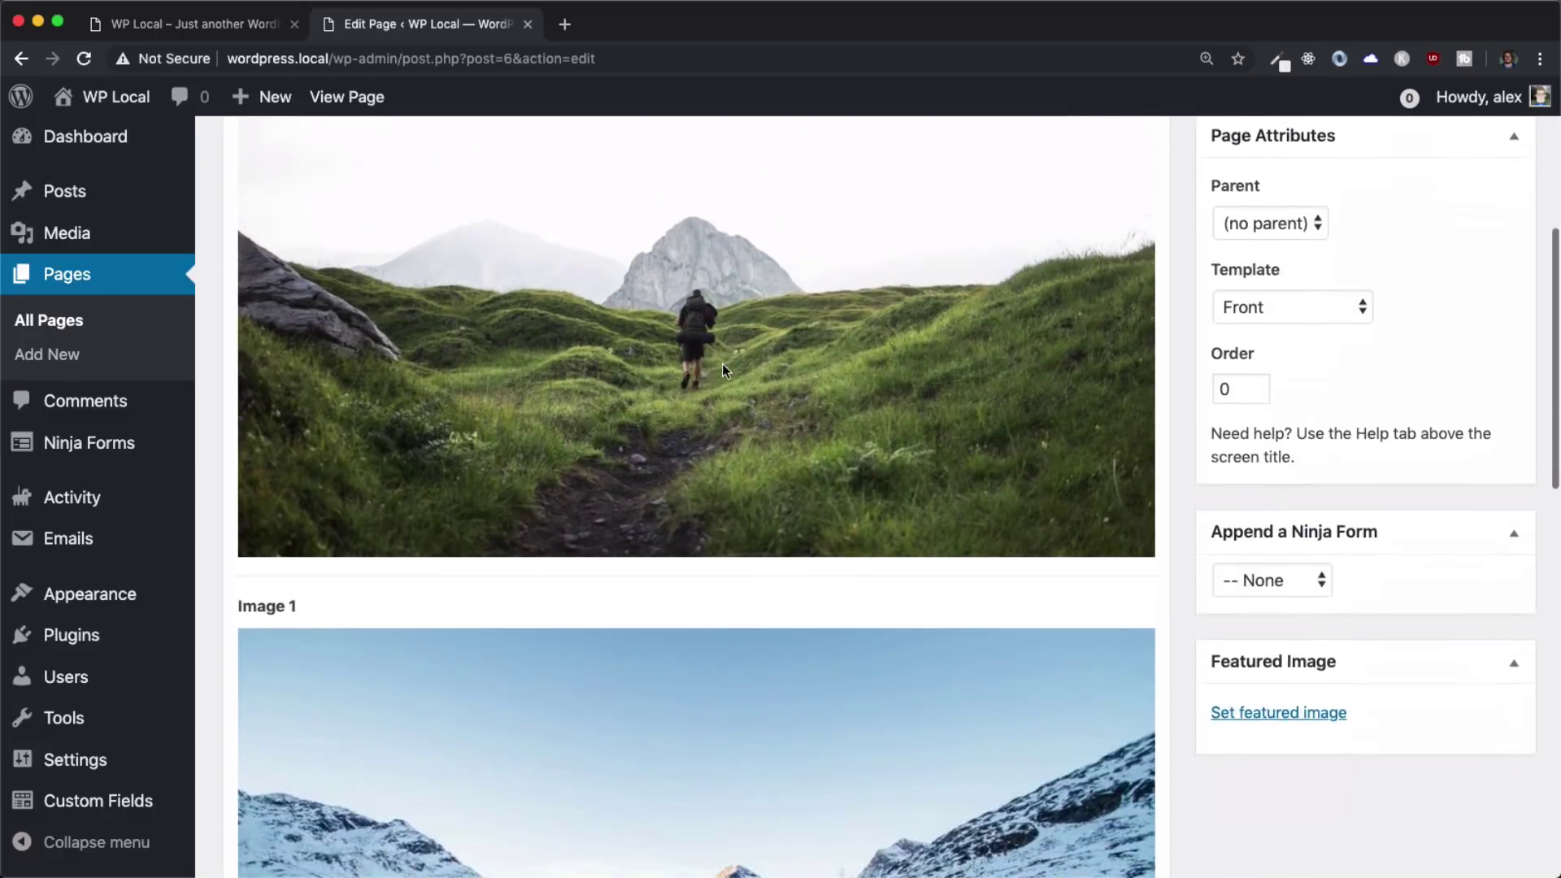
scroll(722, 364, down, 5)
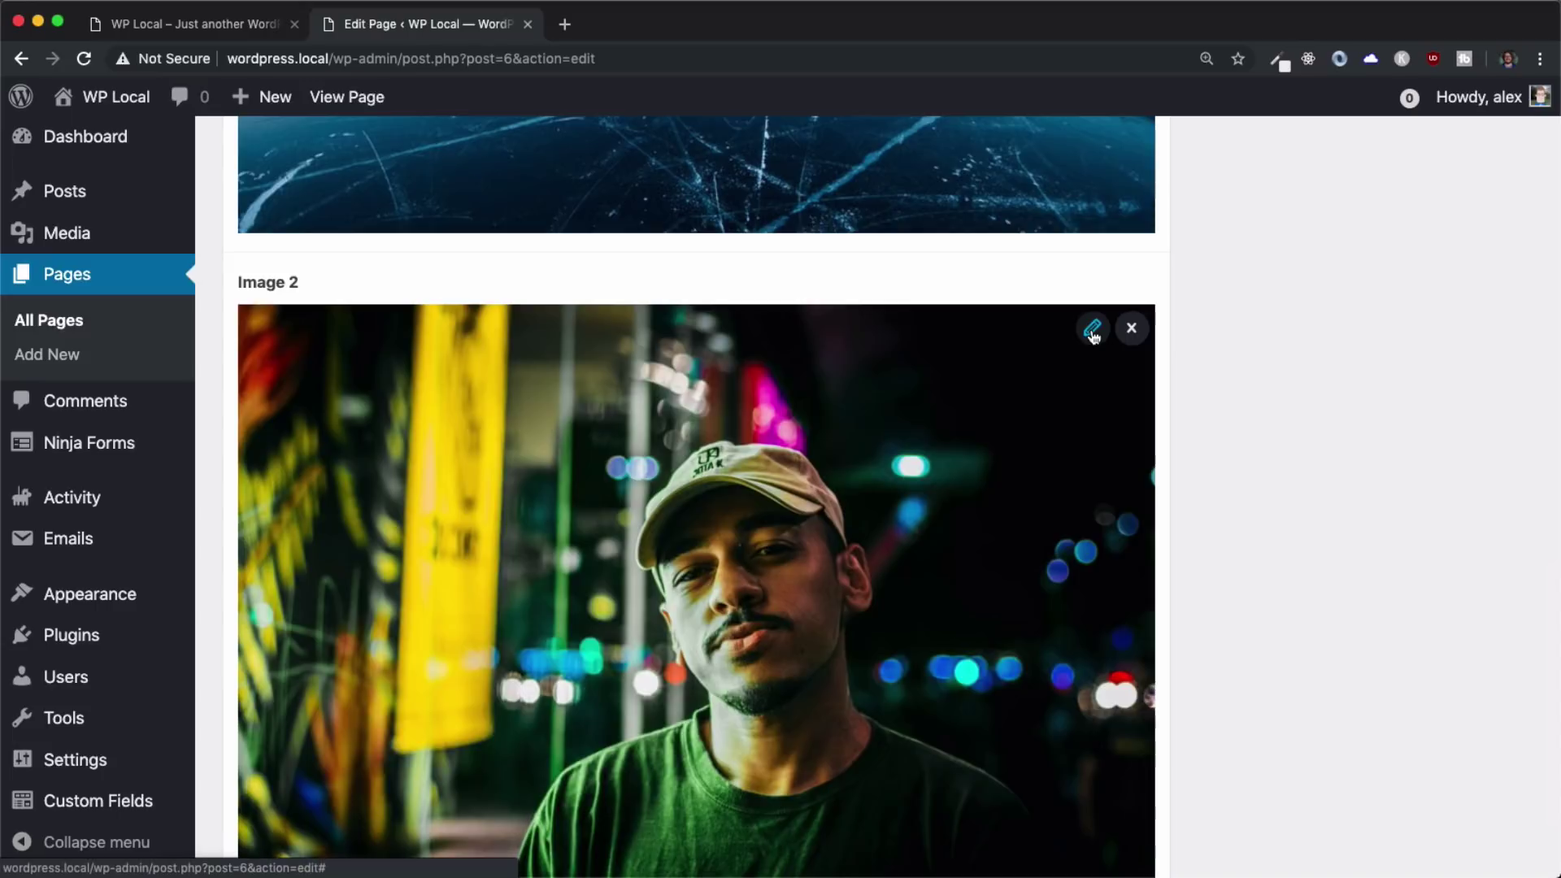
click(1092, 329)
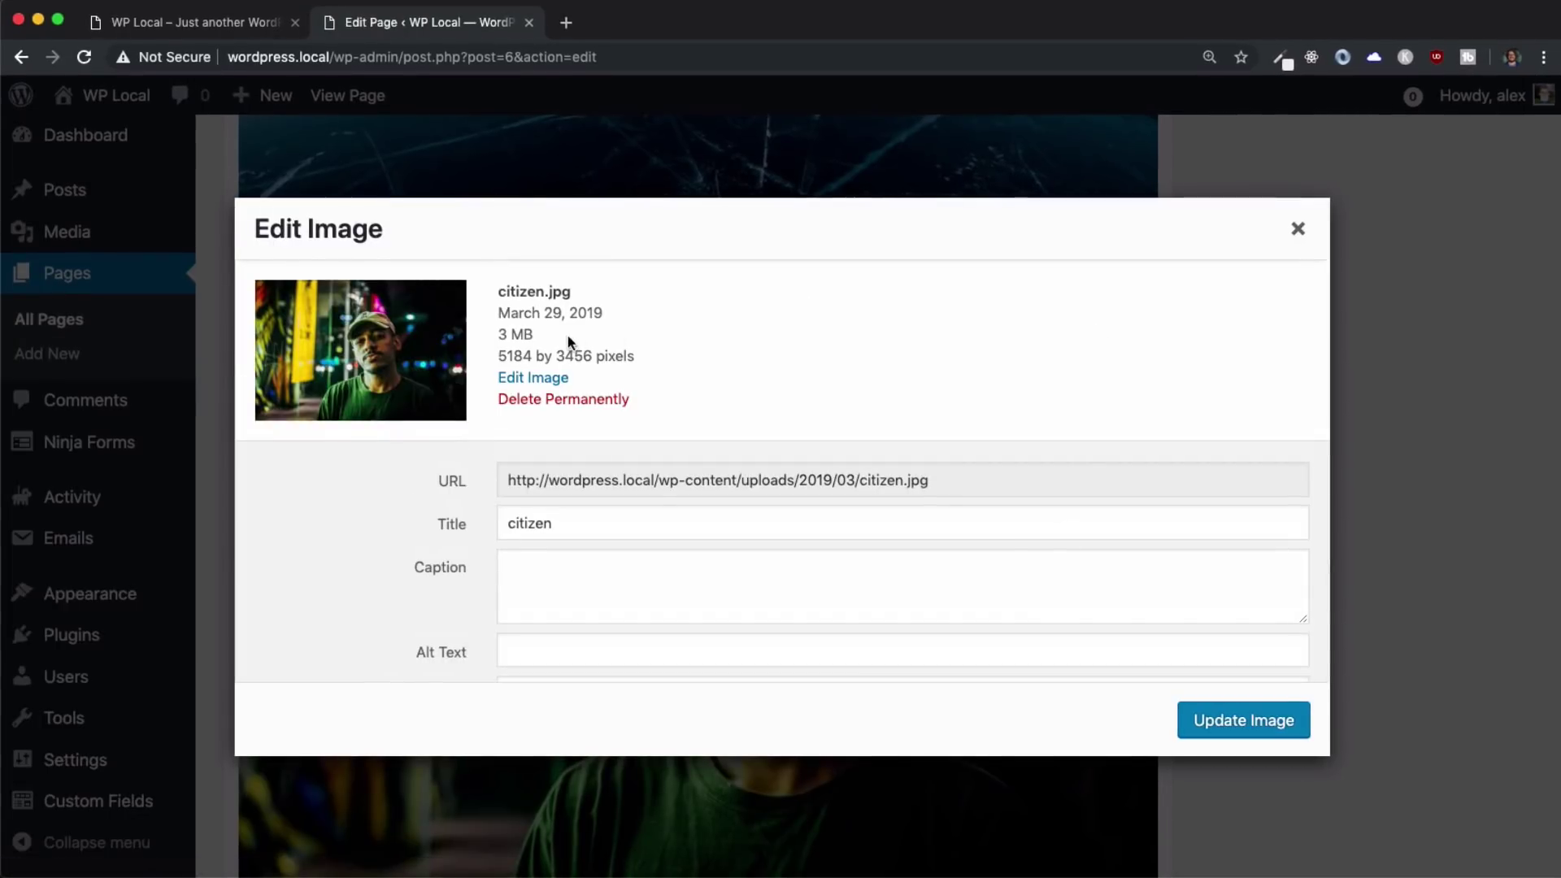
drag(534, 335, 495, 335)
click(538, 380)
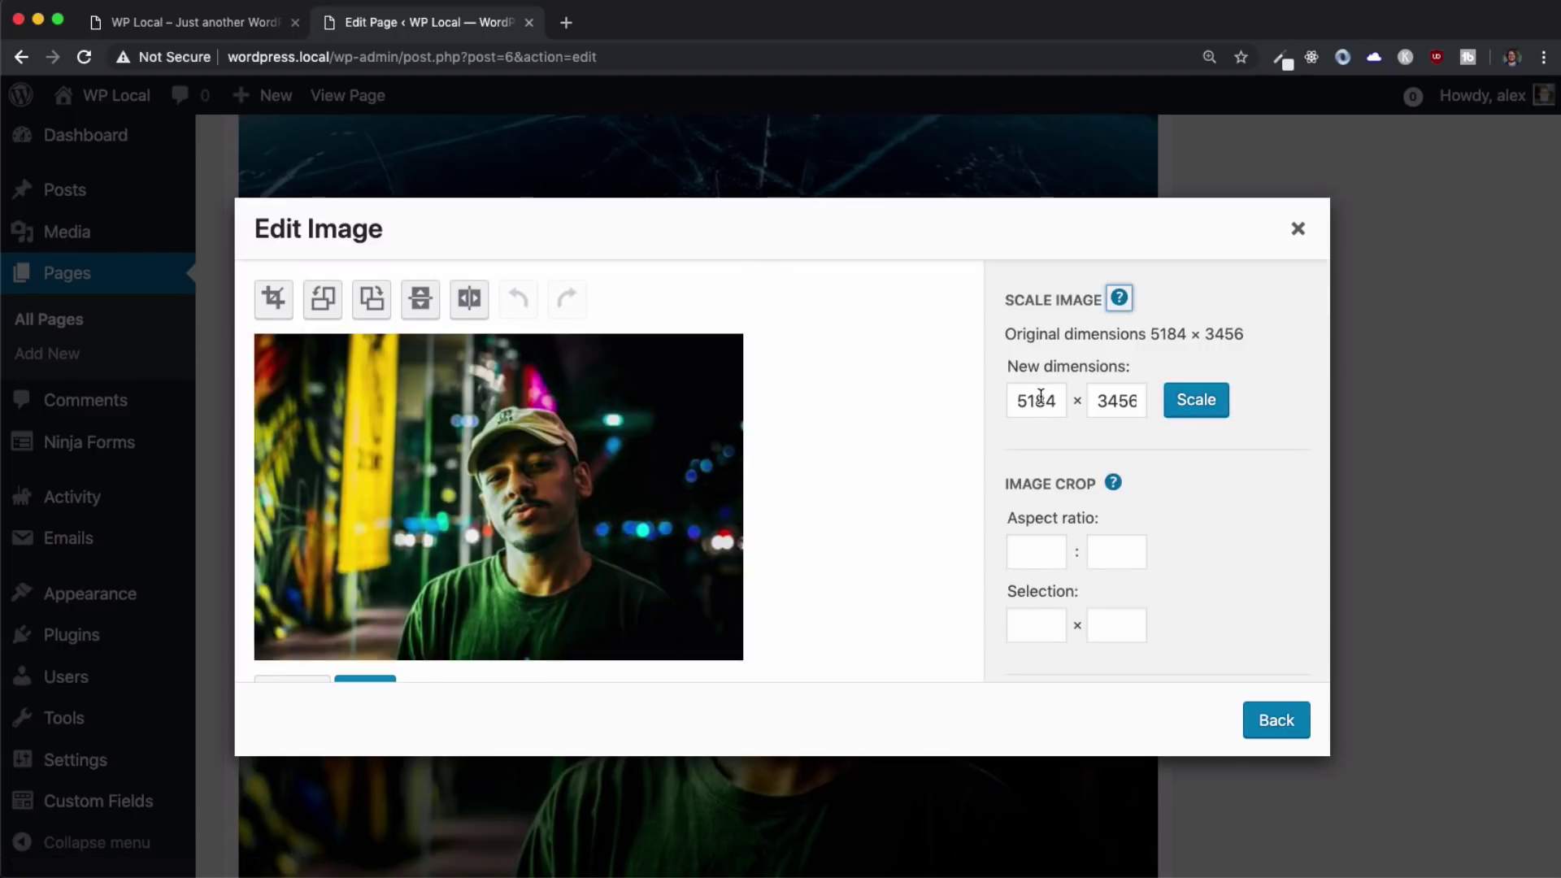
Inspect the element of the portrait photo beside the Yeti Snowcone Agency section on the site's front page
click(216, 27)
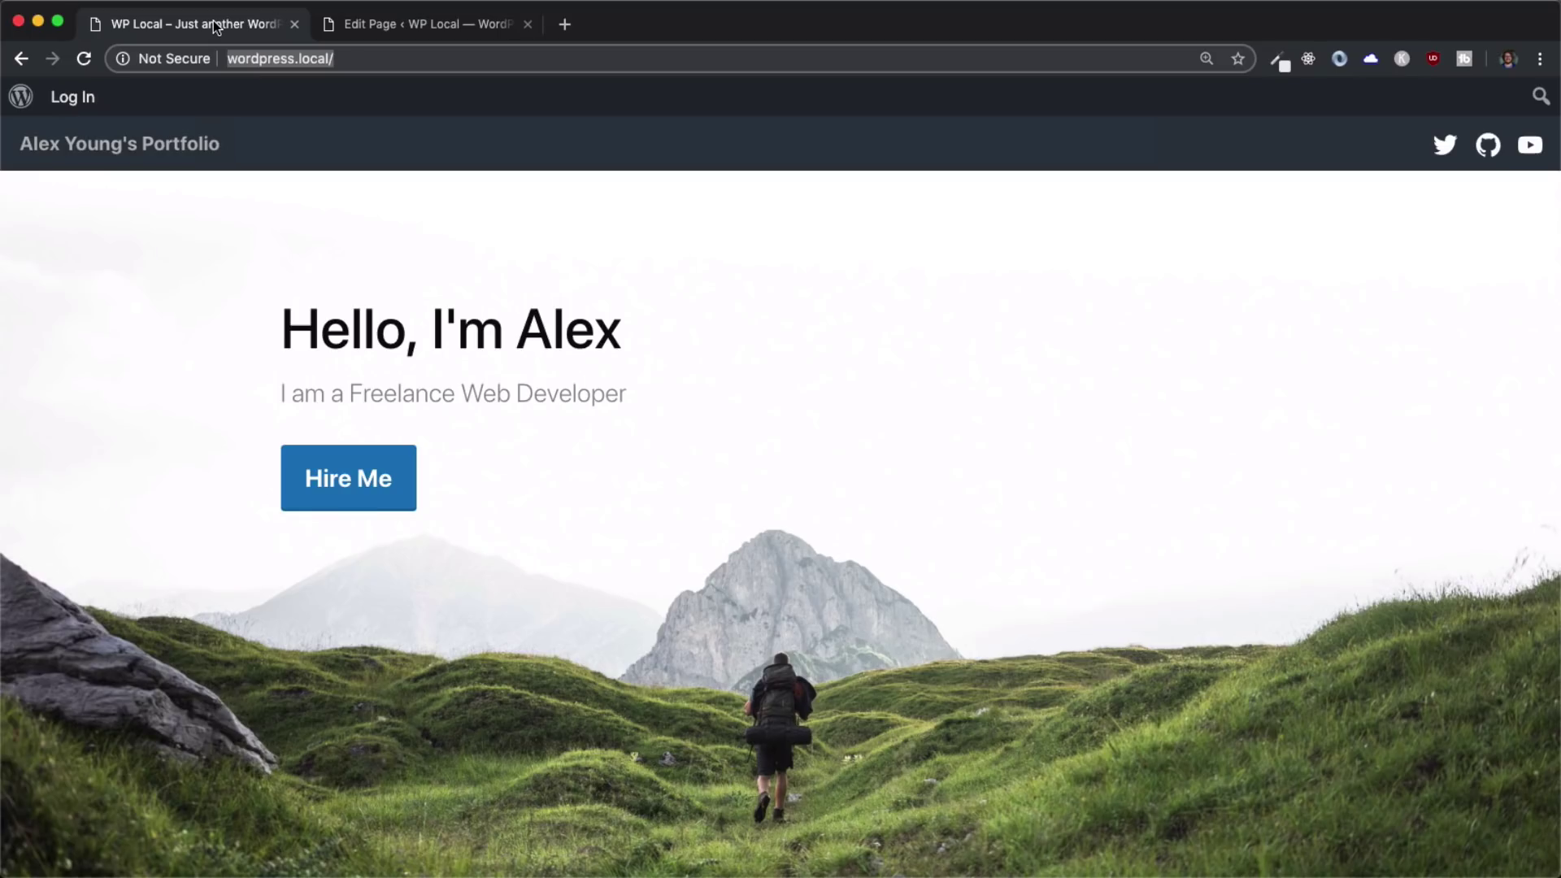
scroll(333, 352, down, 10)
scroll(332, 351, down, 7)
right_click(929, 538)
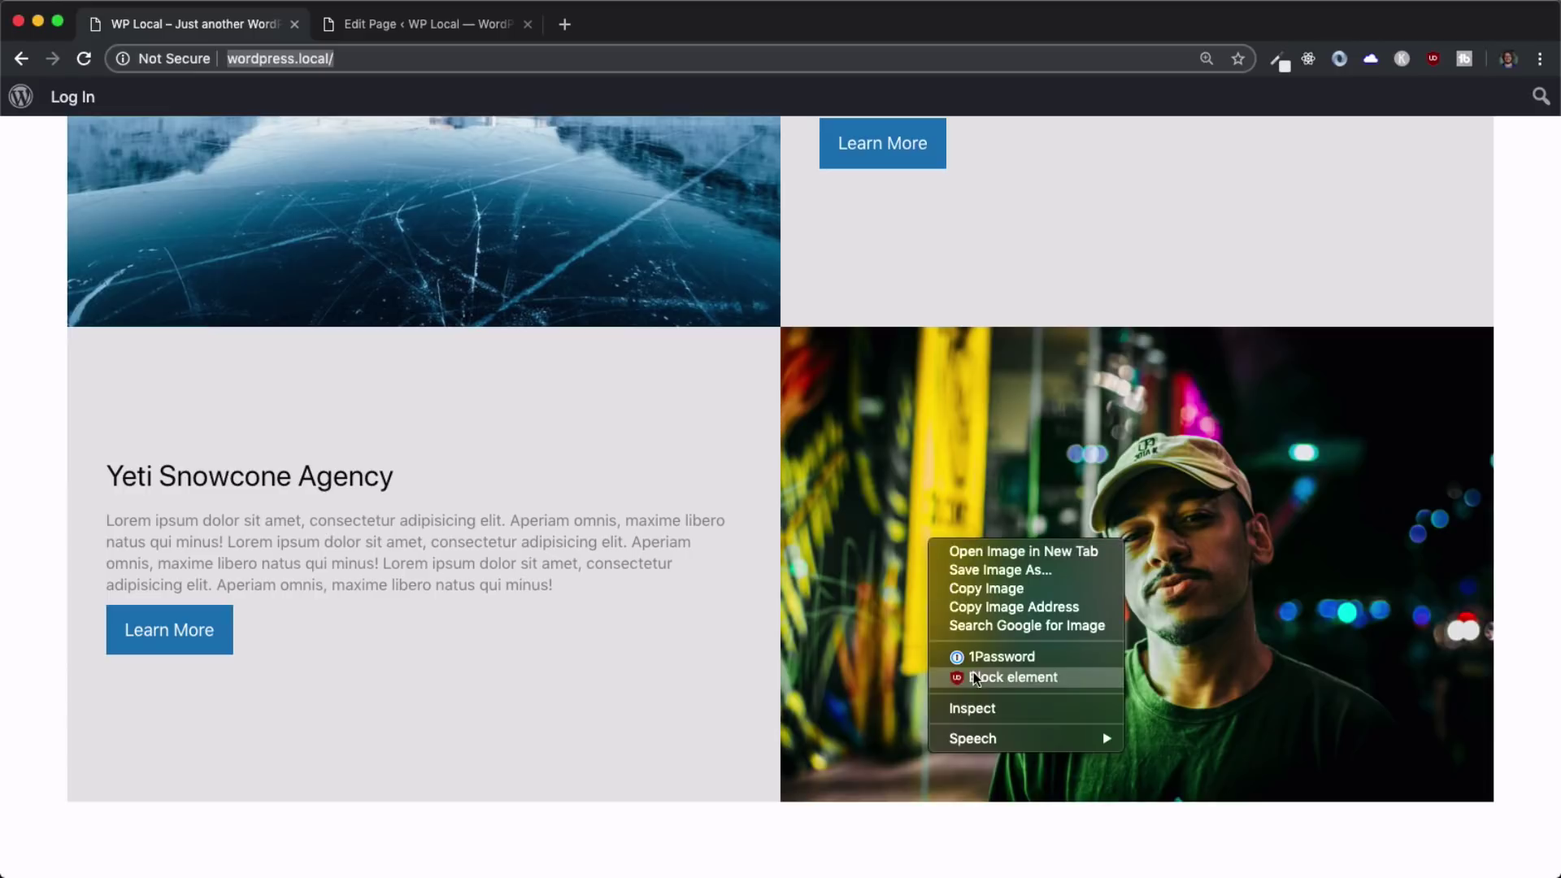
click(968, 706)
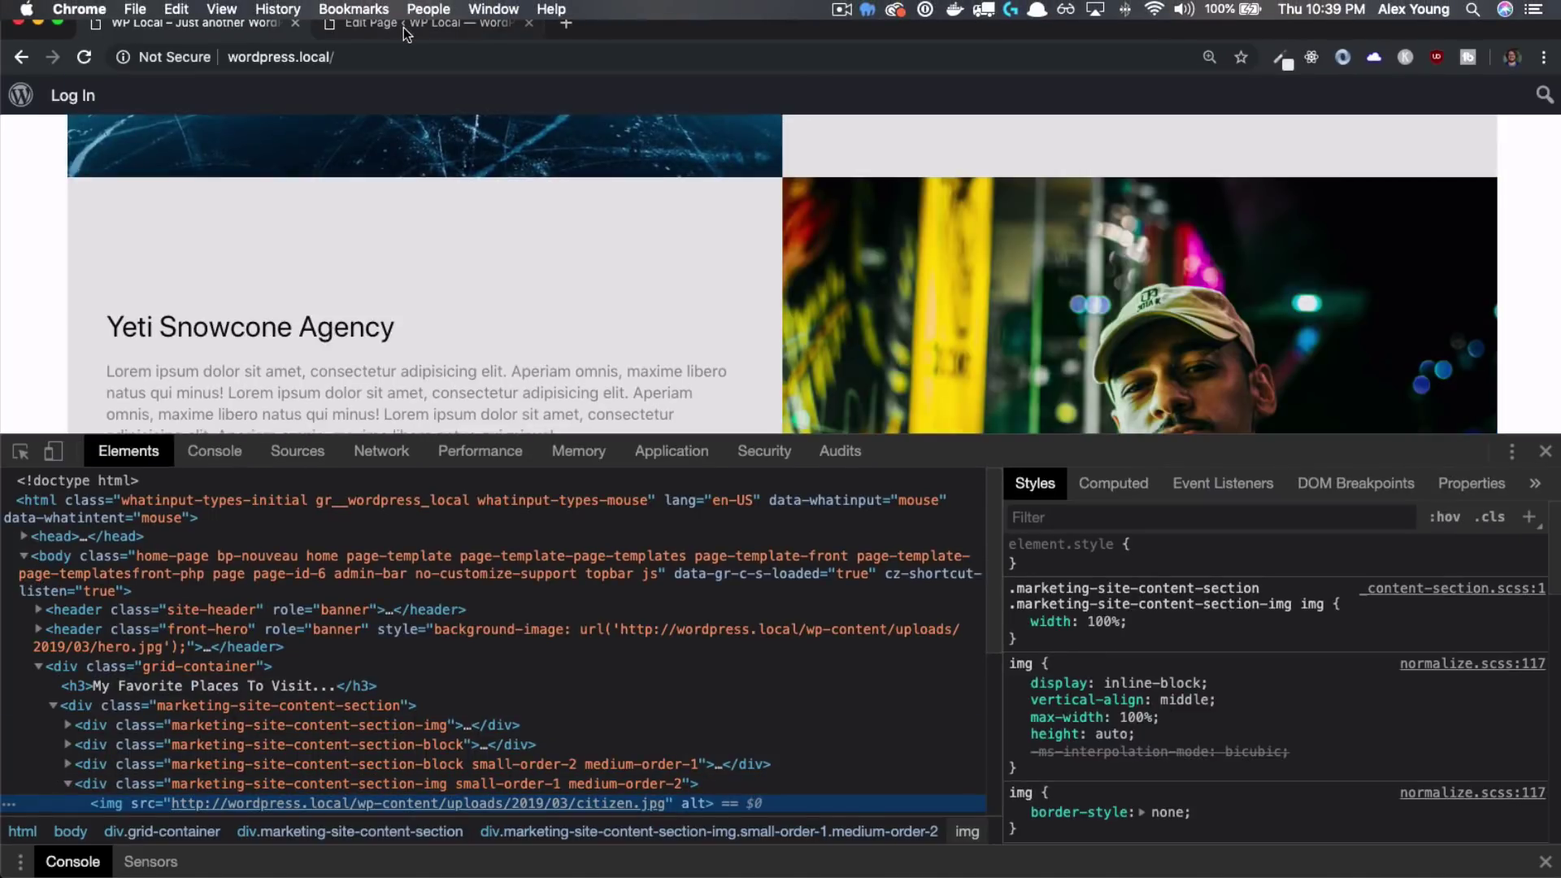
Scale the Image 2 photo to 600 × 400 pixels, check its new file size and close the image details
click(427, 22)
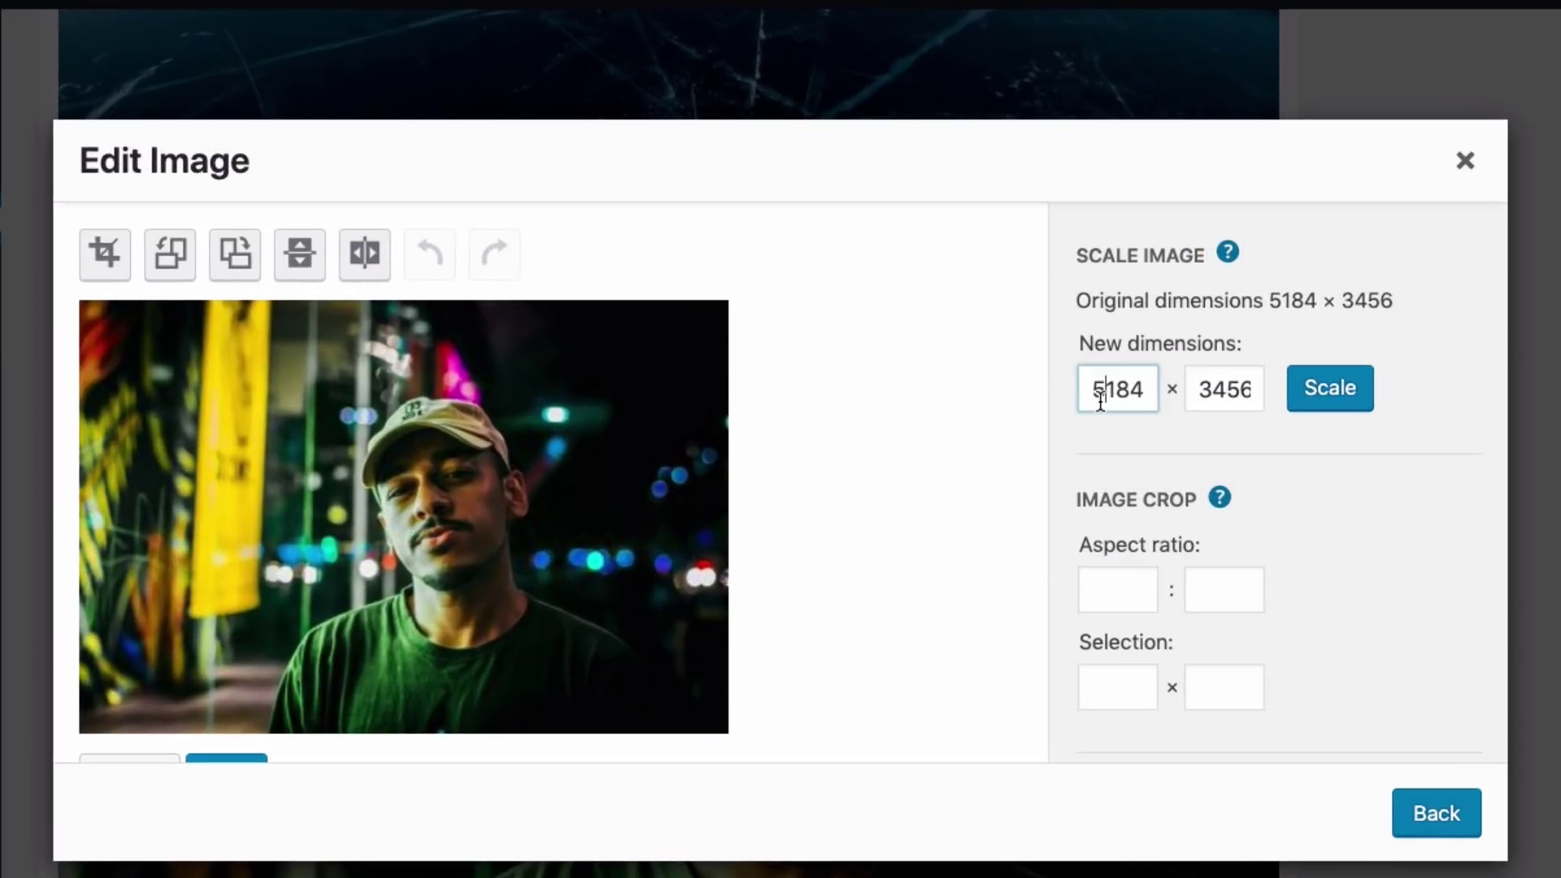
double_click(1101, 391)
text(600)
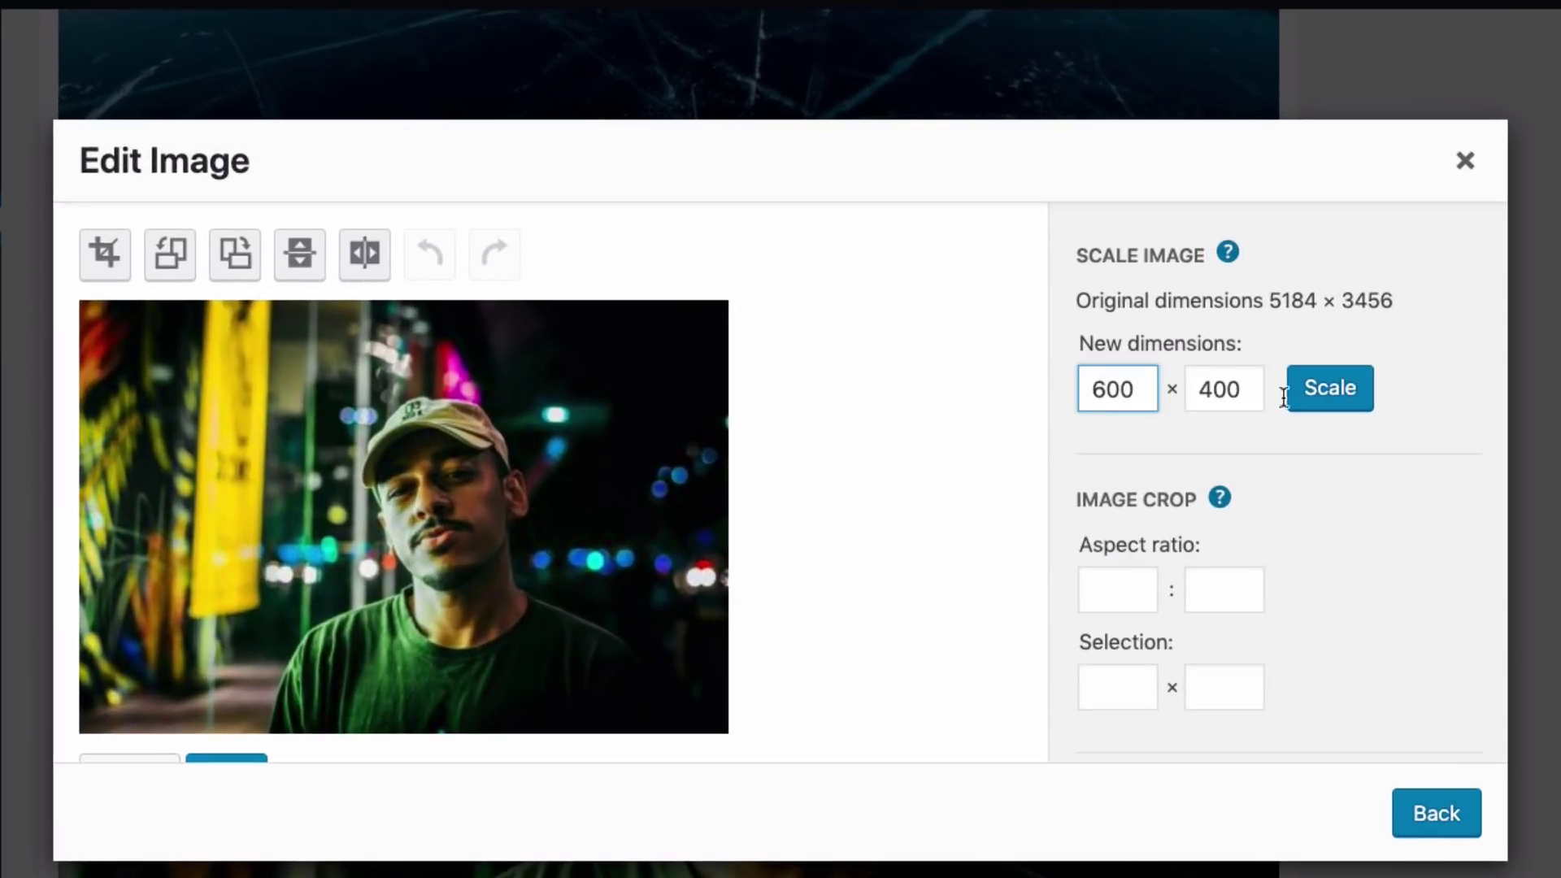
click(1353, 391)
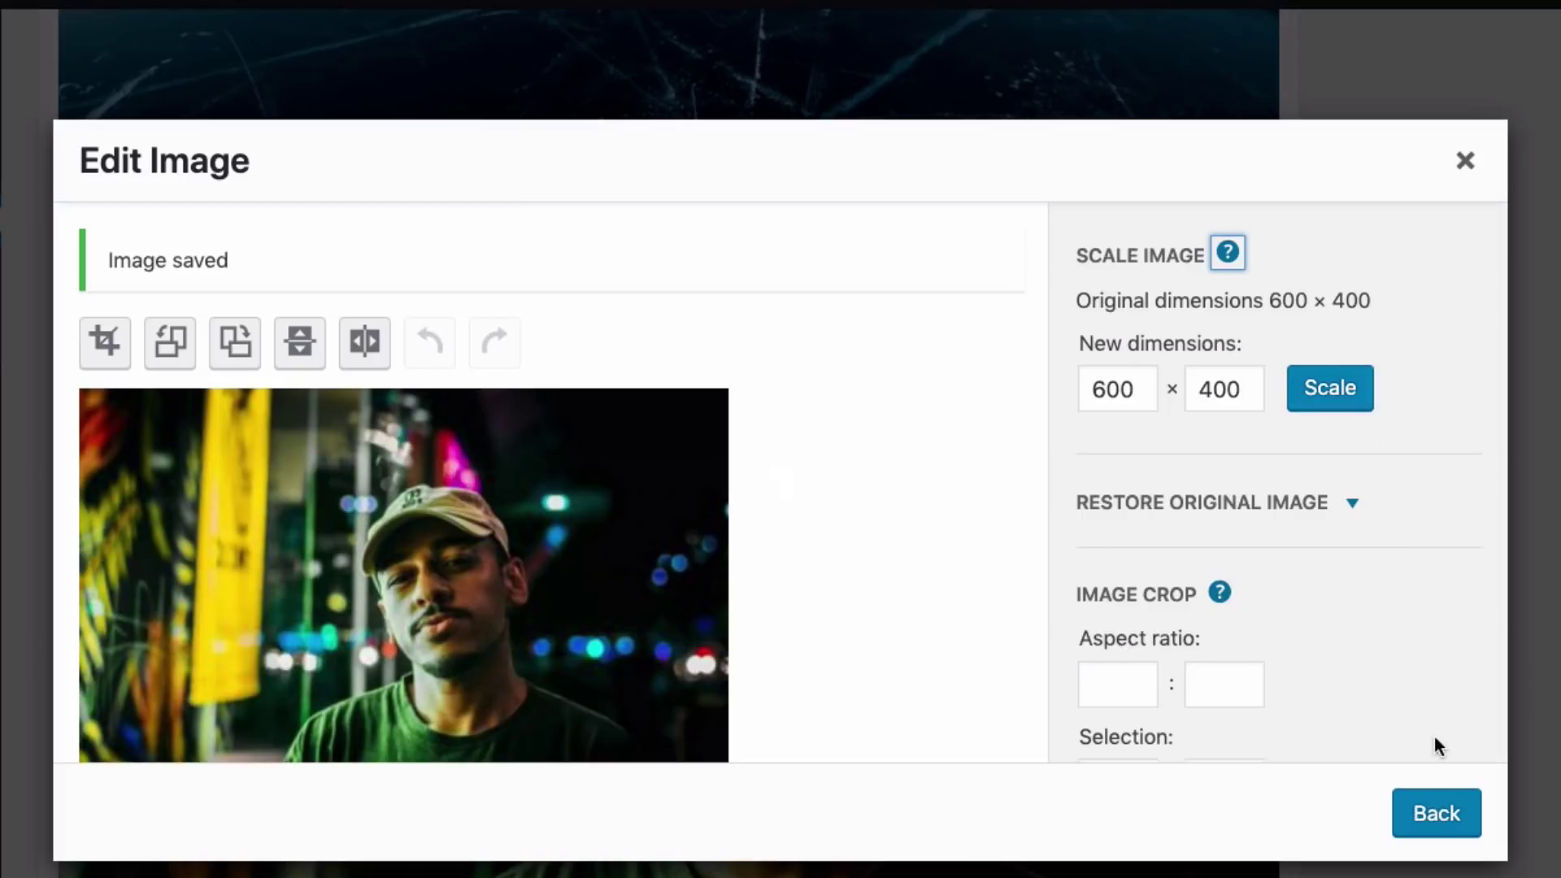
click(1456, 813)
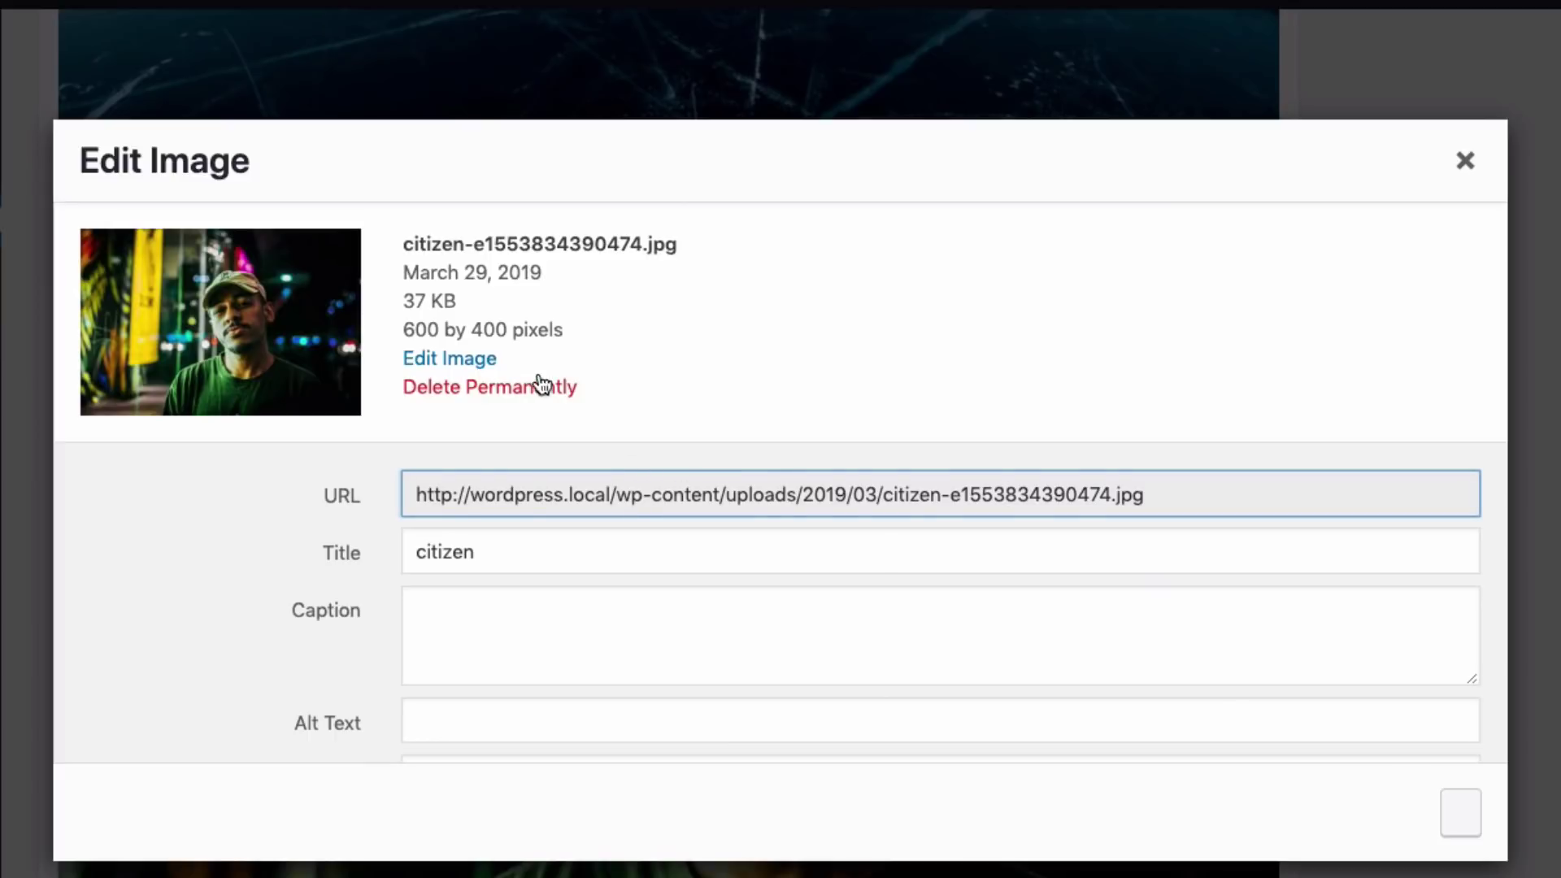
drag(460, 307, 404, 301)
click(421, 304)
triple_click(421, 305)
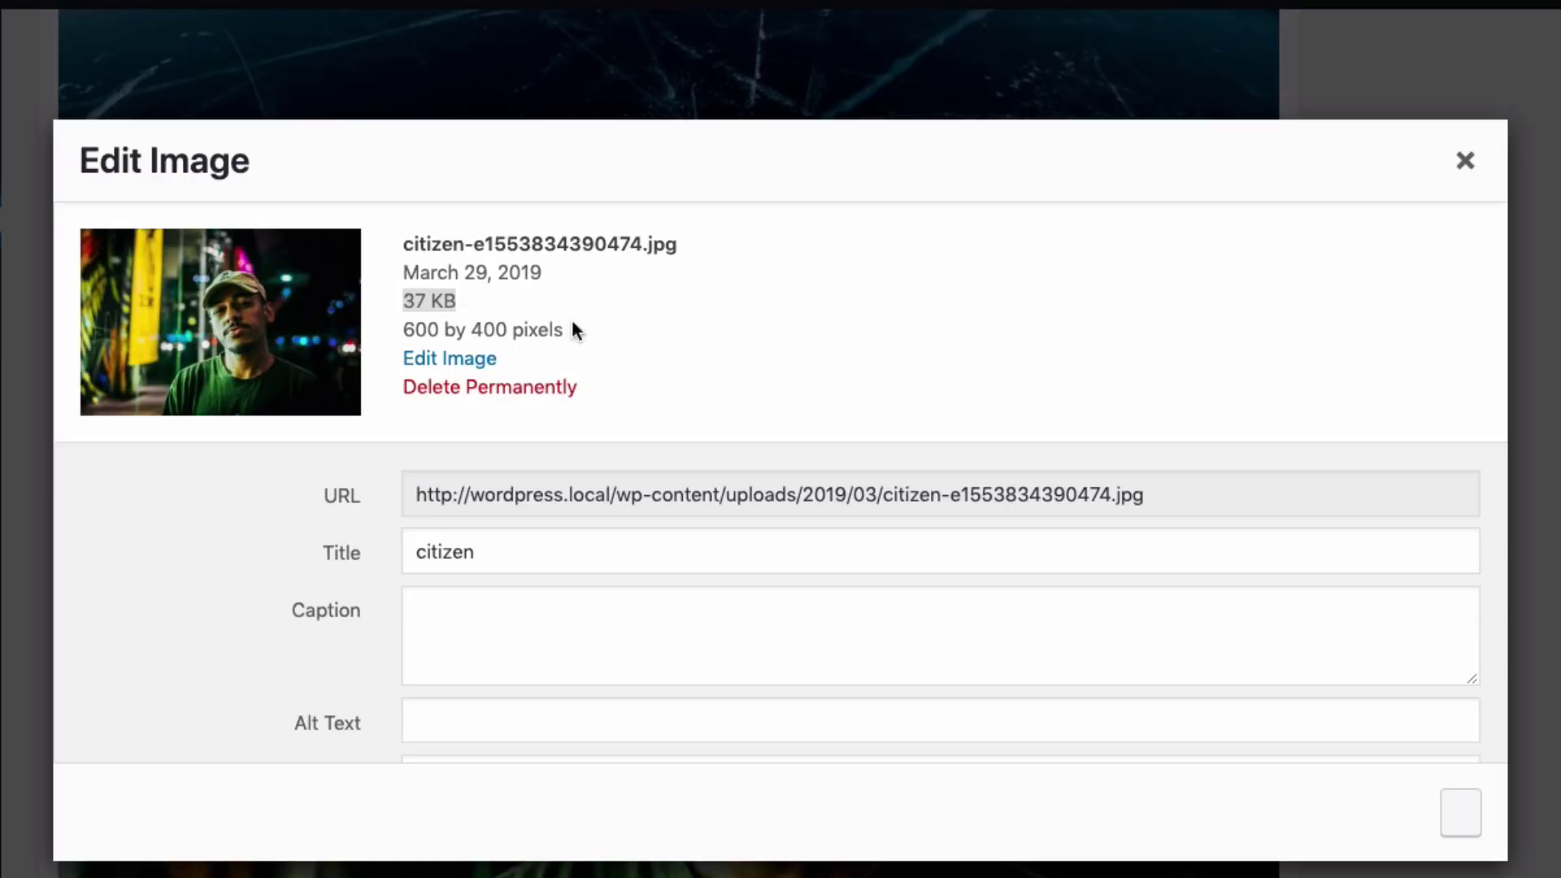
click(1464, 160)
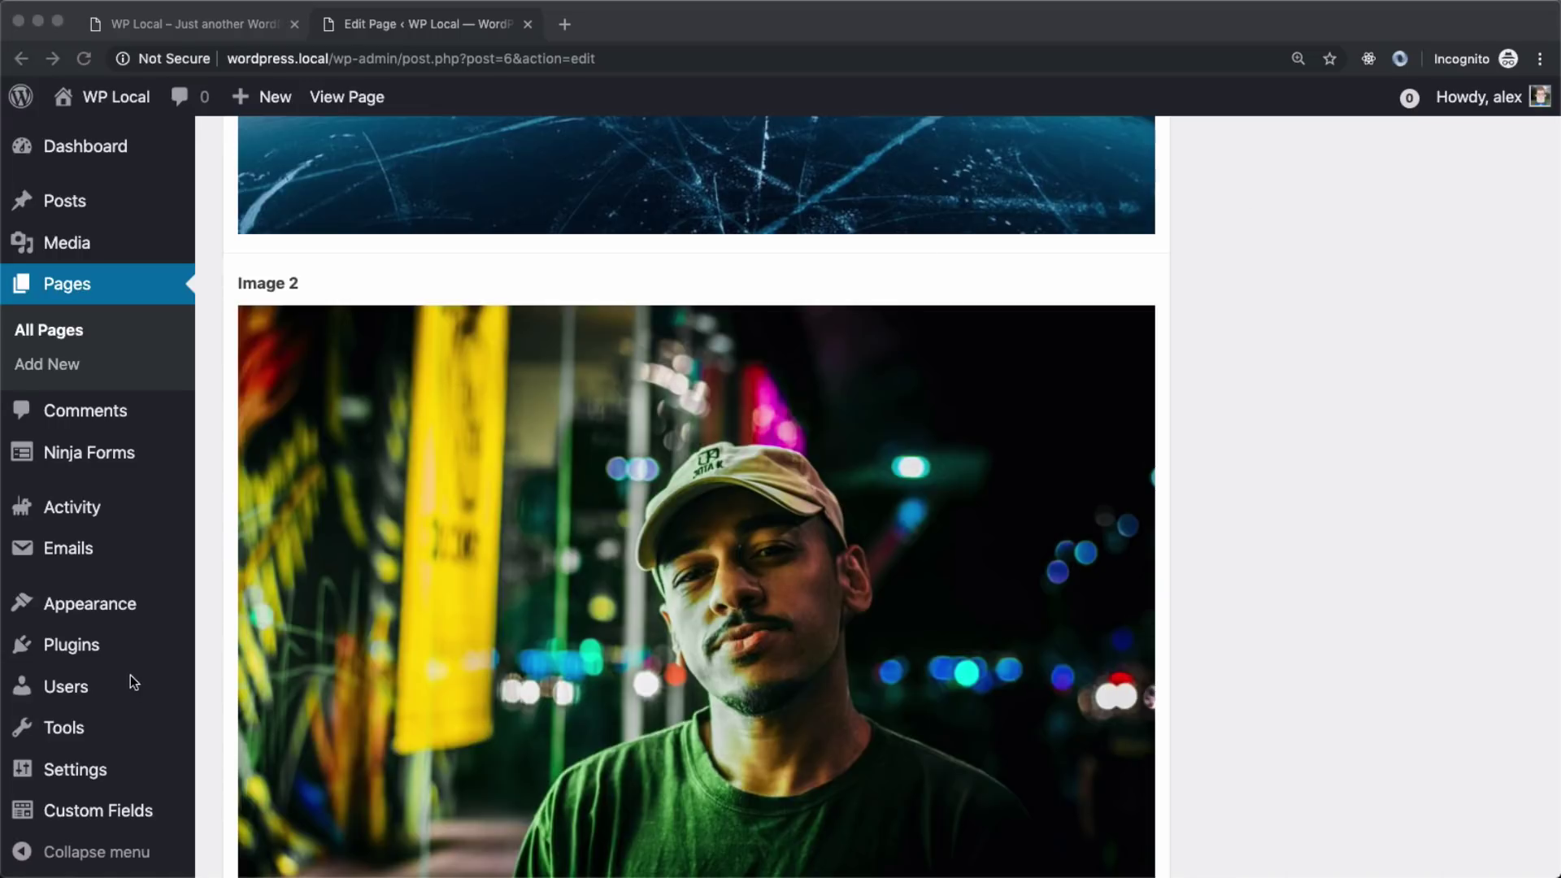
Search the plugins for "wp smush", then install and activate Smush Image Compression and Optimization
mouse_move(134, 650)
click(231, 683)
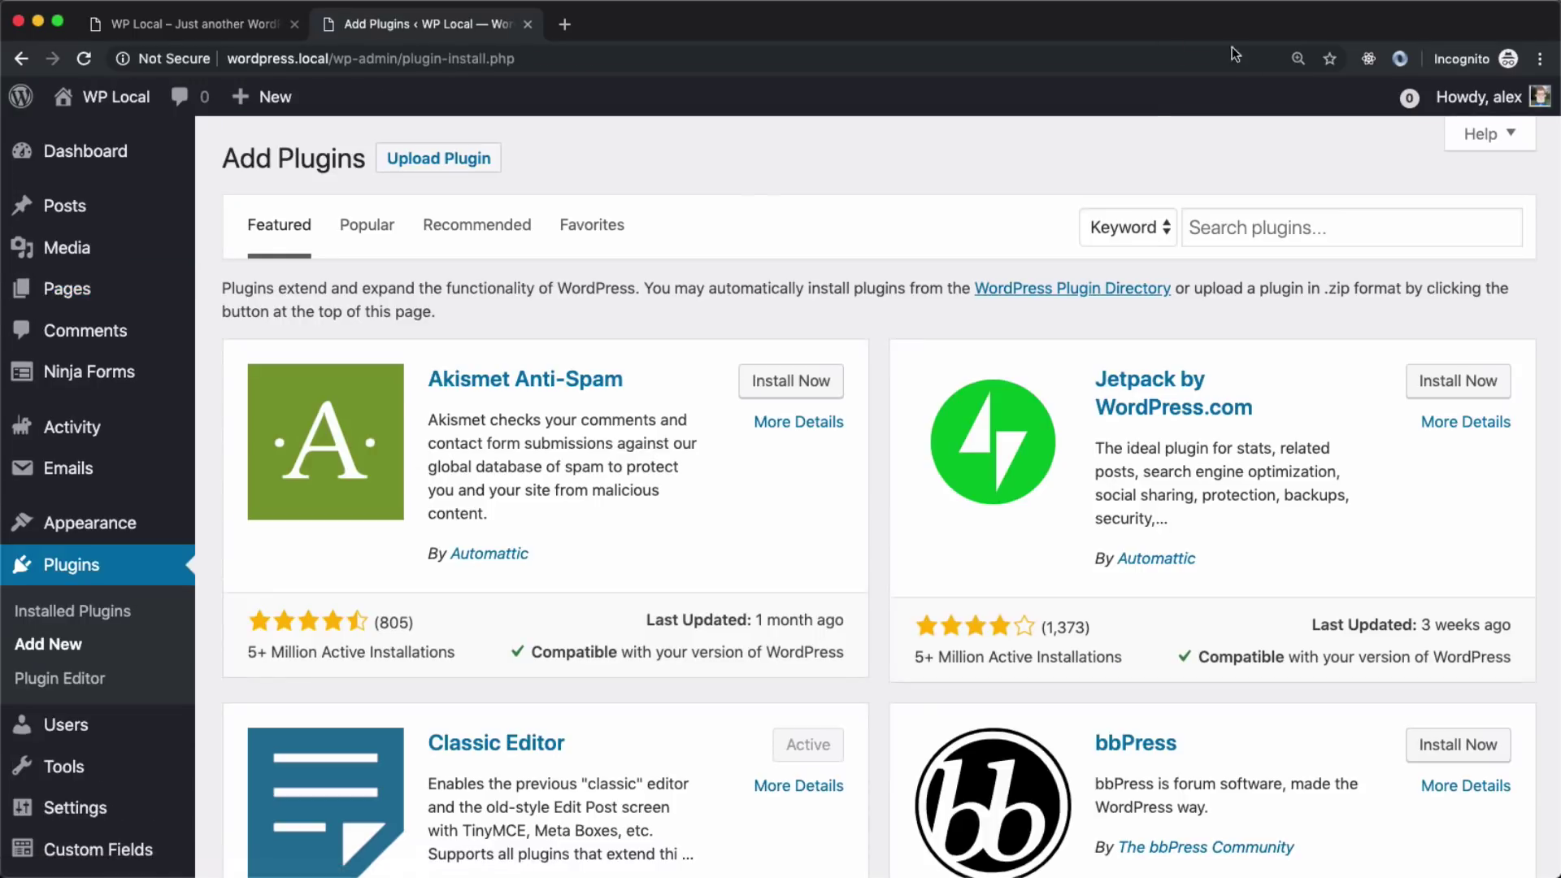
click(1260, 227)
text(wp smush)
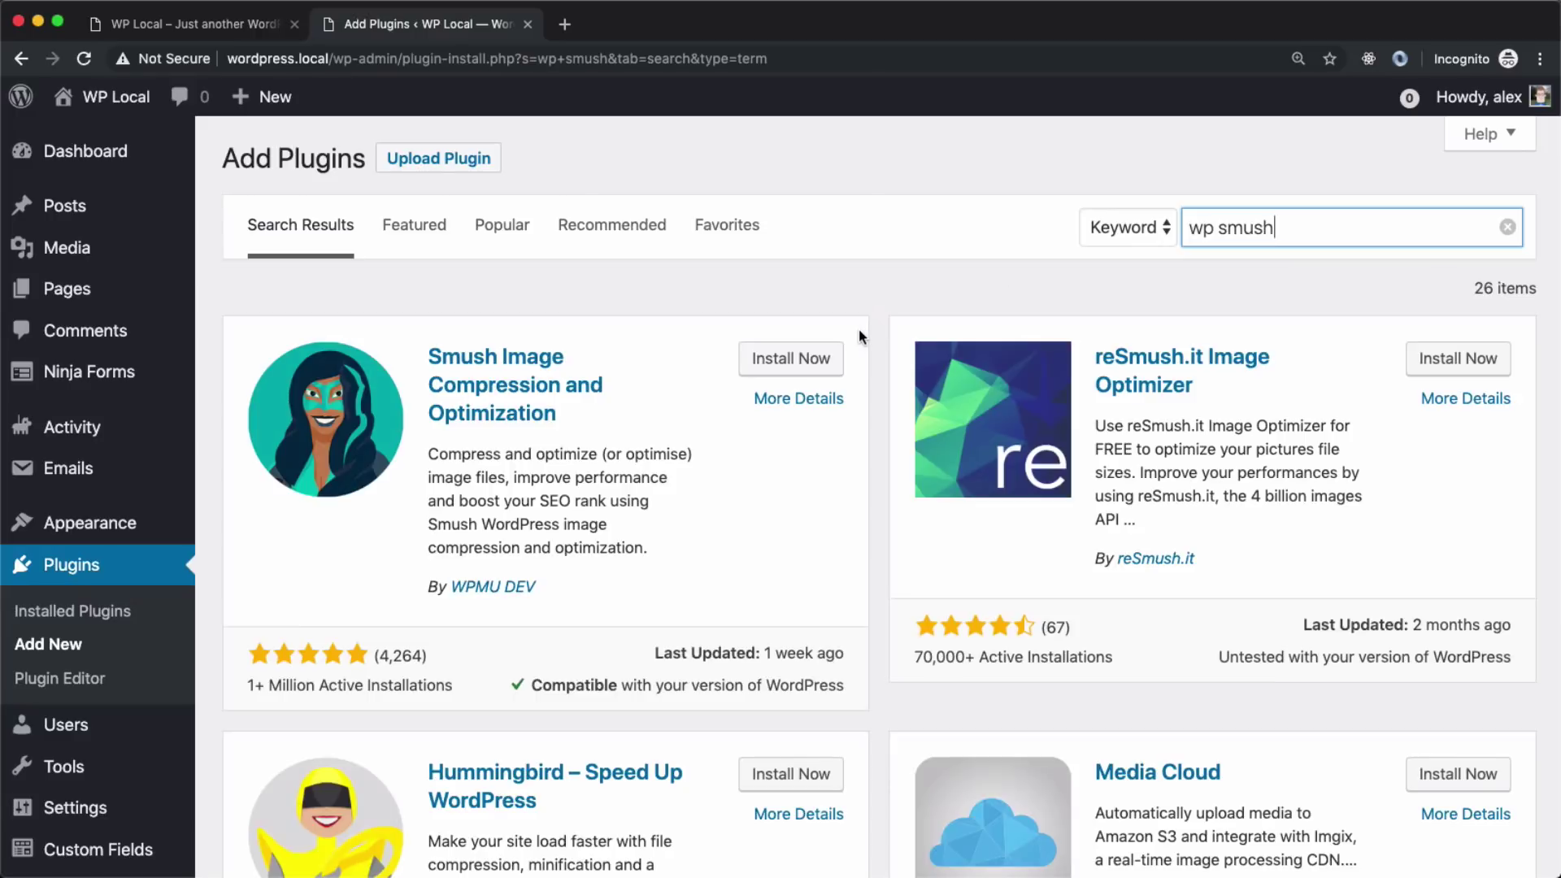
click(821, 364)
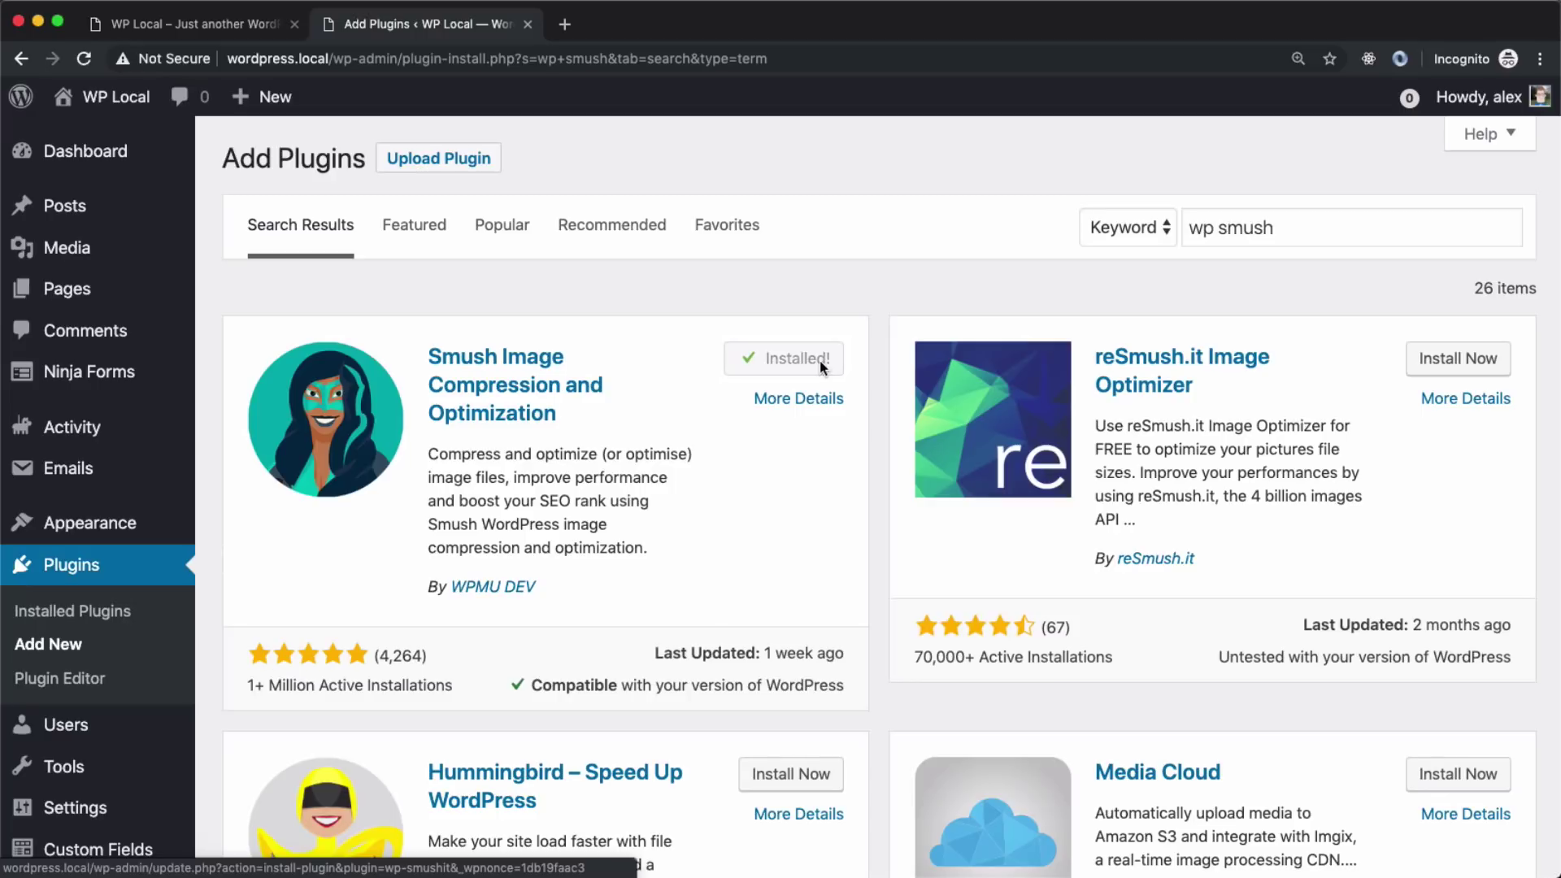
click(821, 363)
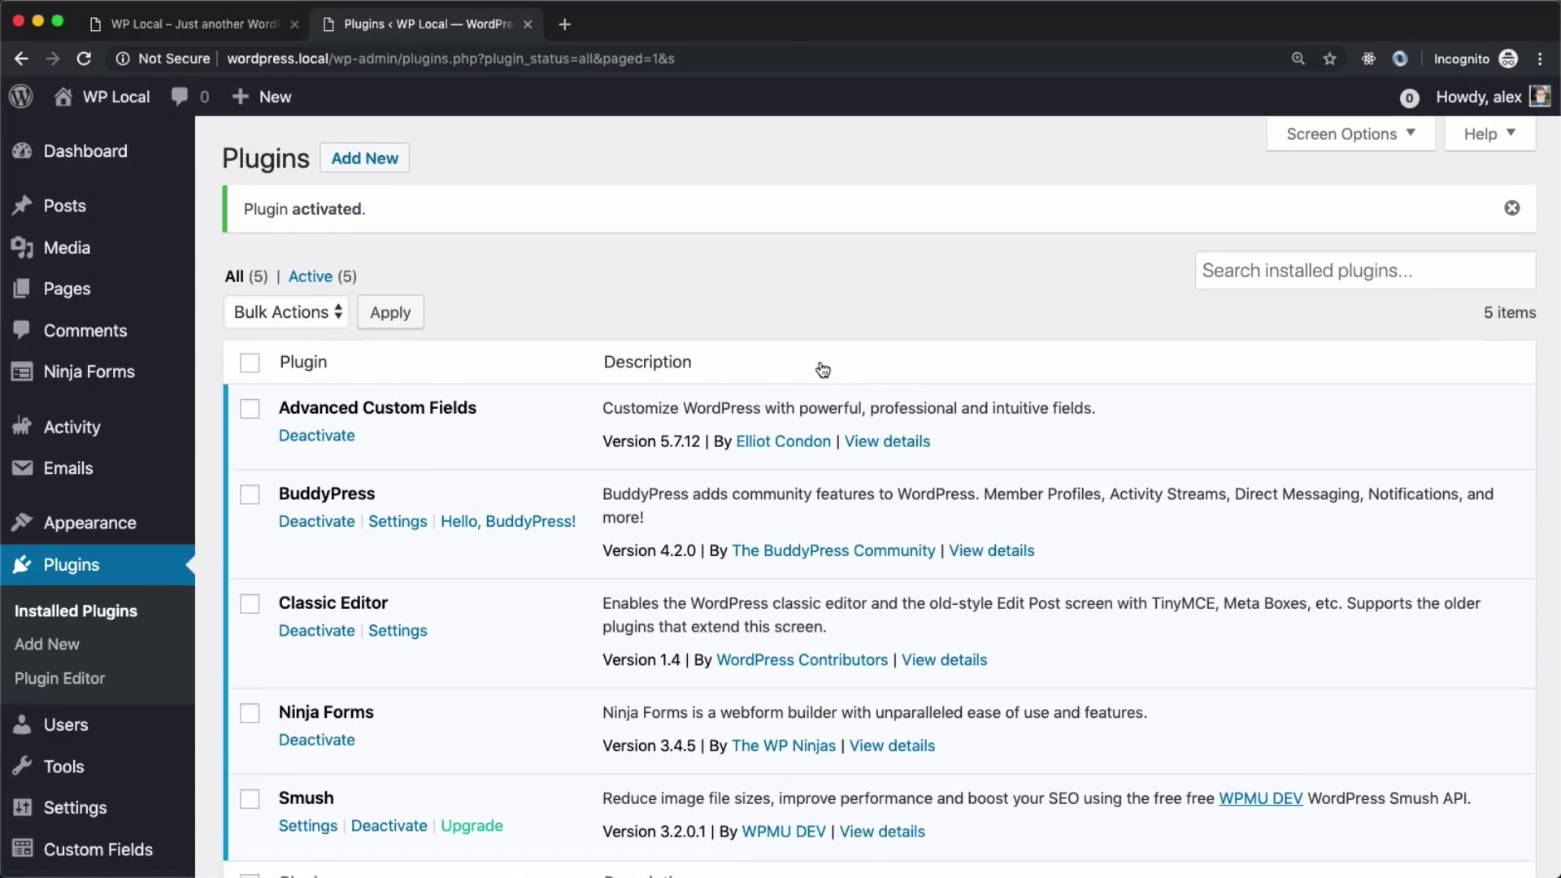
Open the citizen portrait photo's details in the Media Library, compress it with Smush and close the details
mouse_move(105, 266)
click(231, 255)
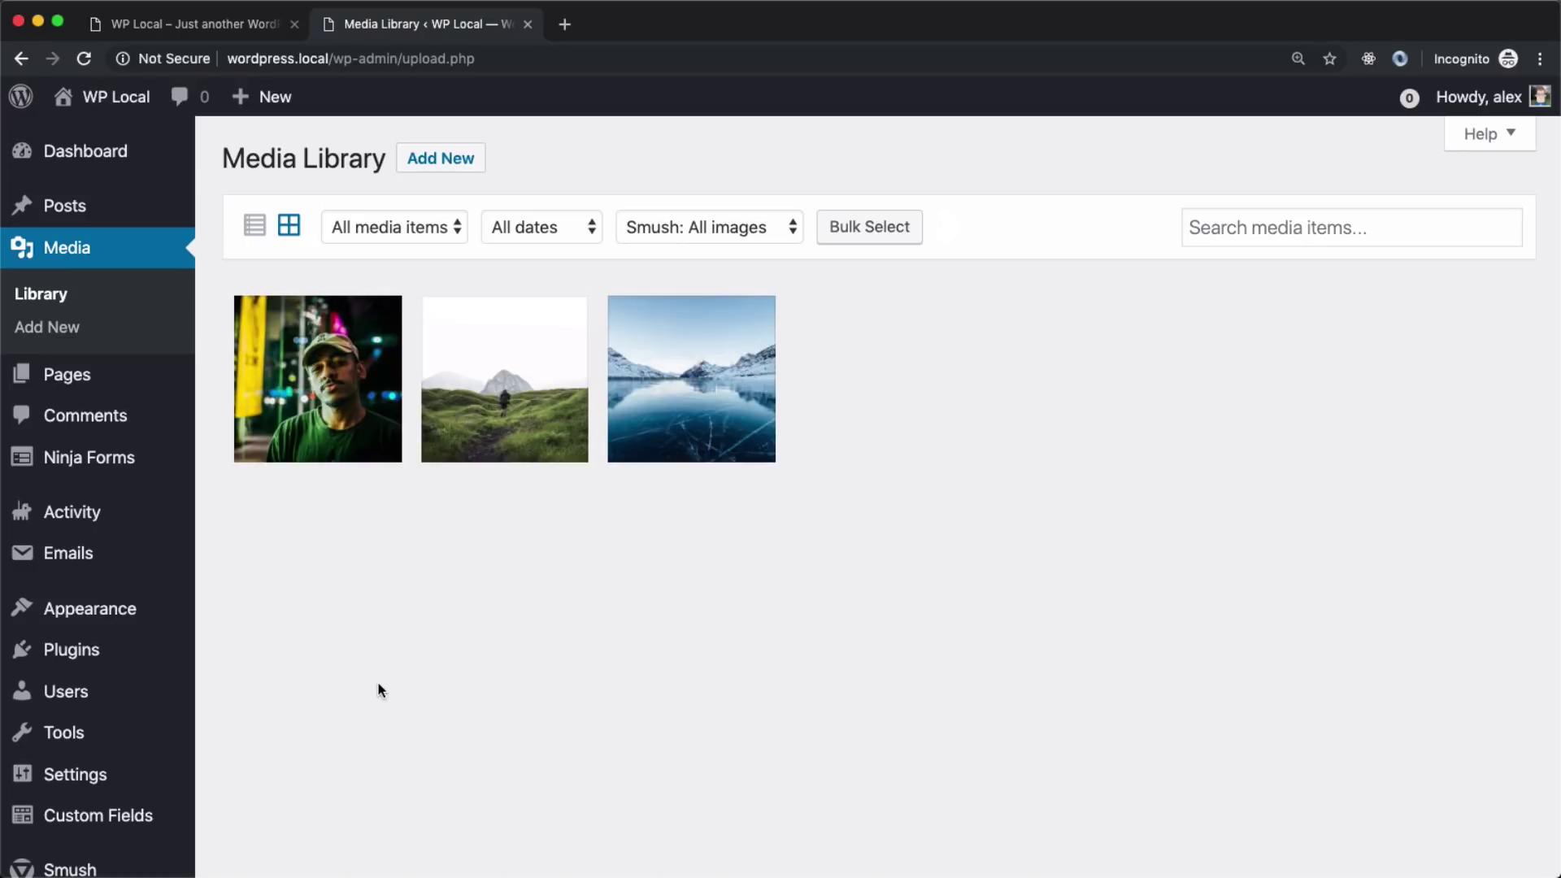
click(307, 359)
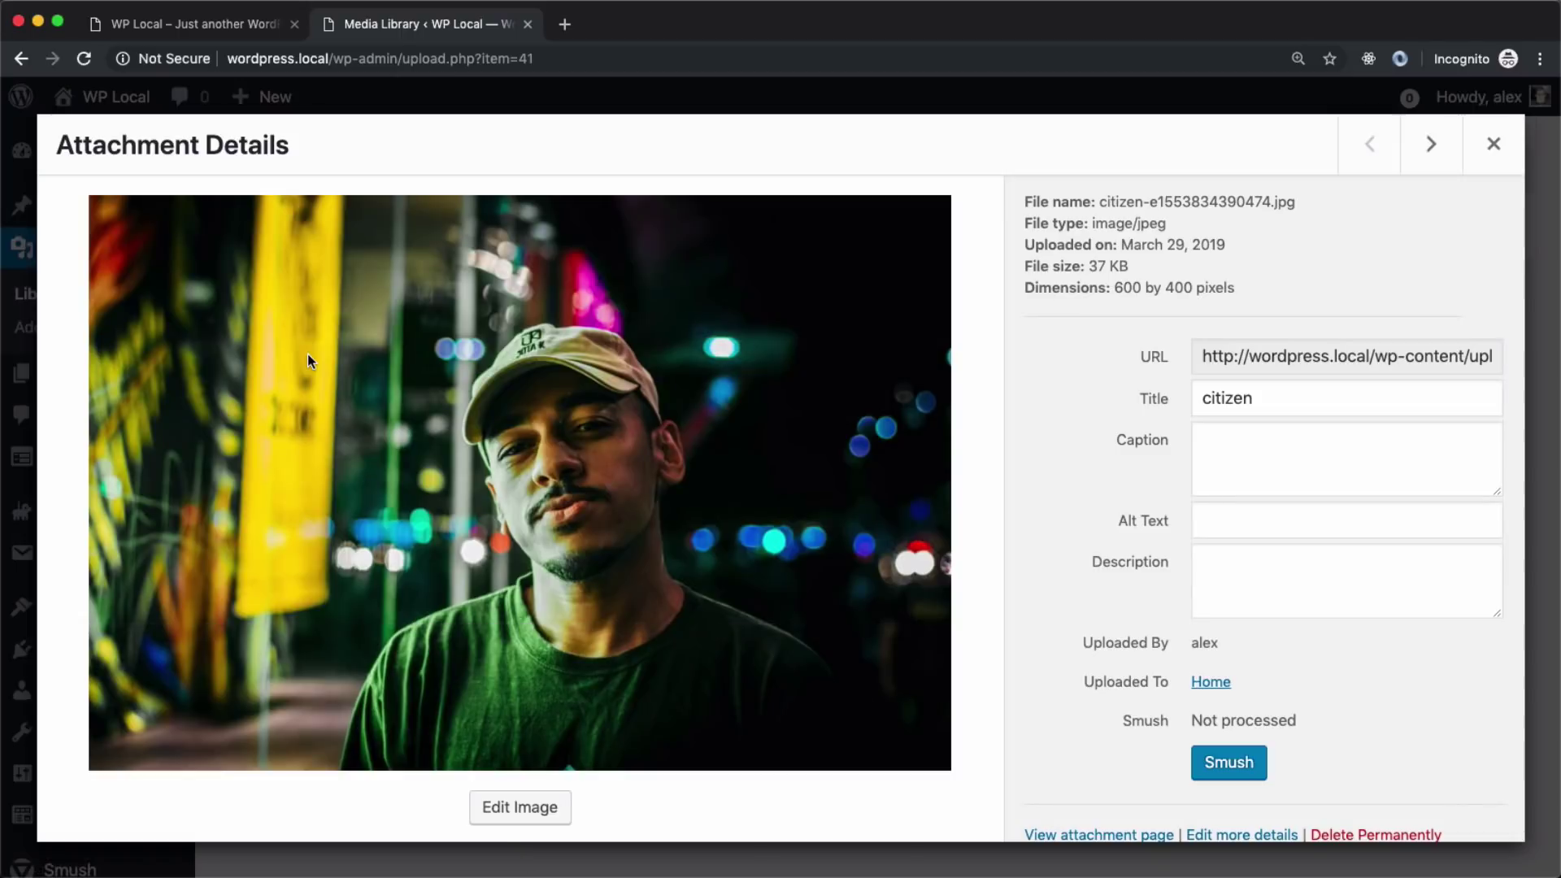
scroll(1091, 657, down, 1)
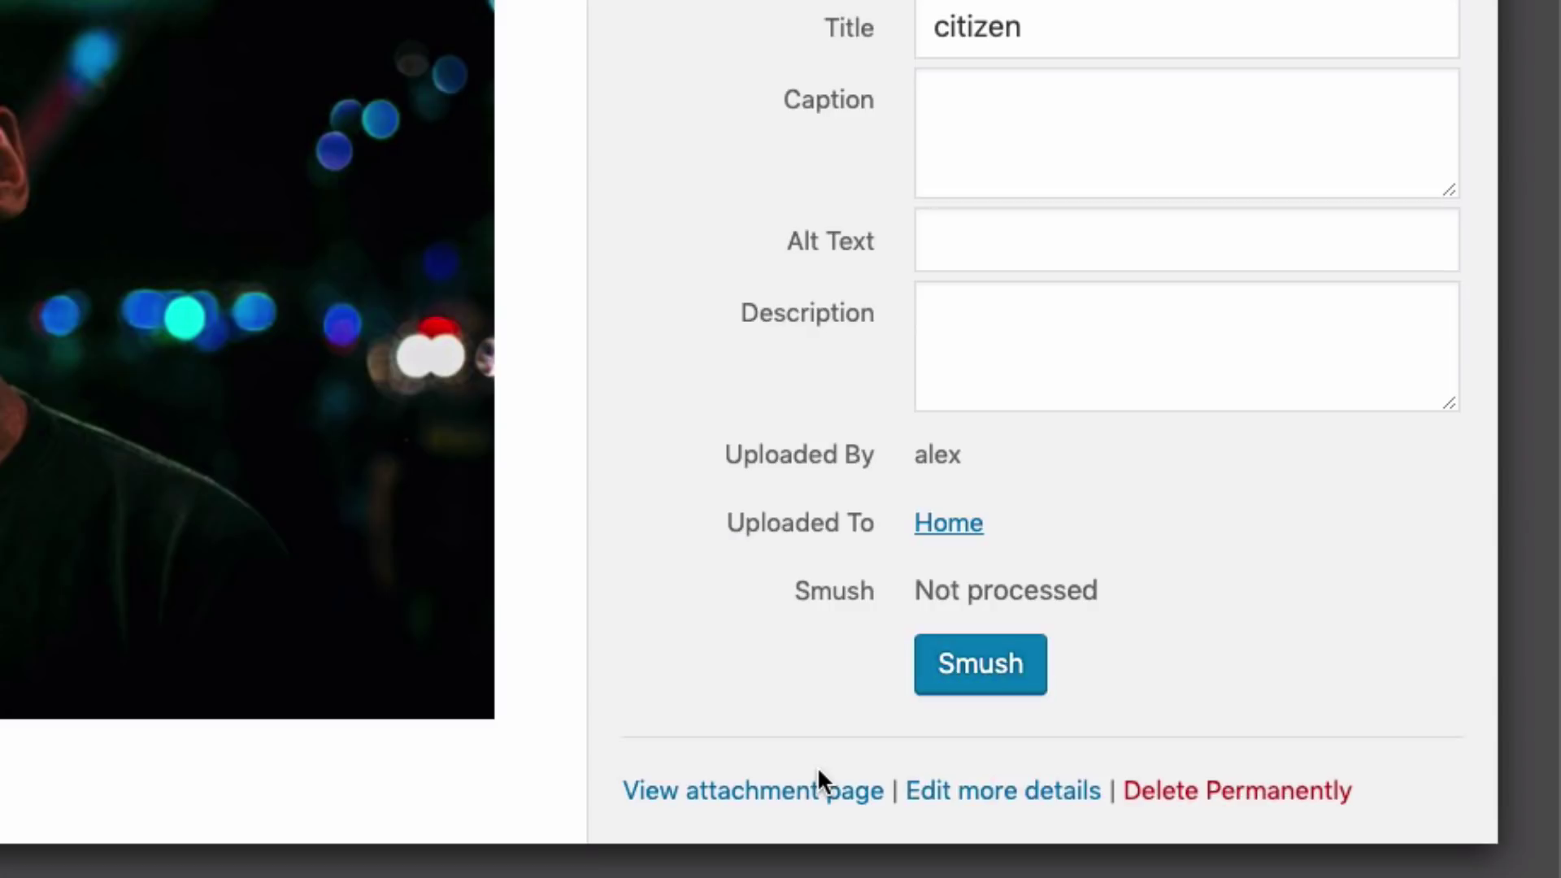
click(1028, 658)
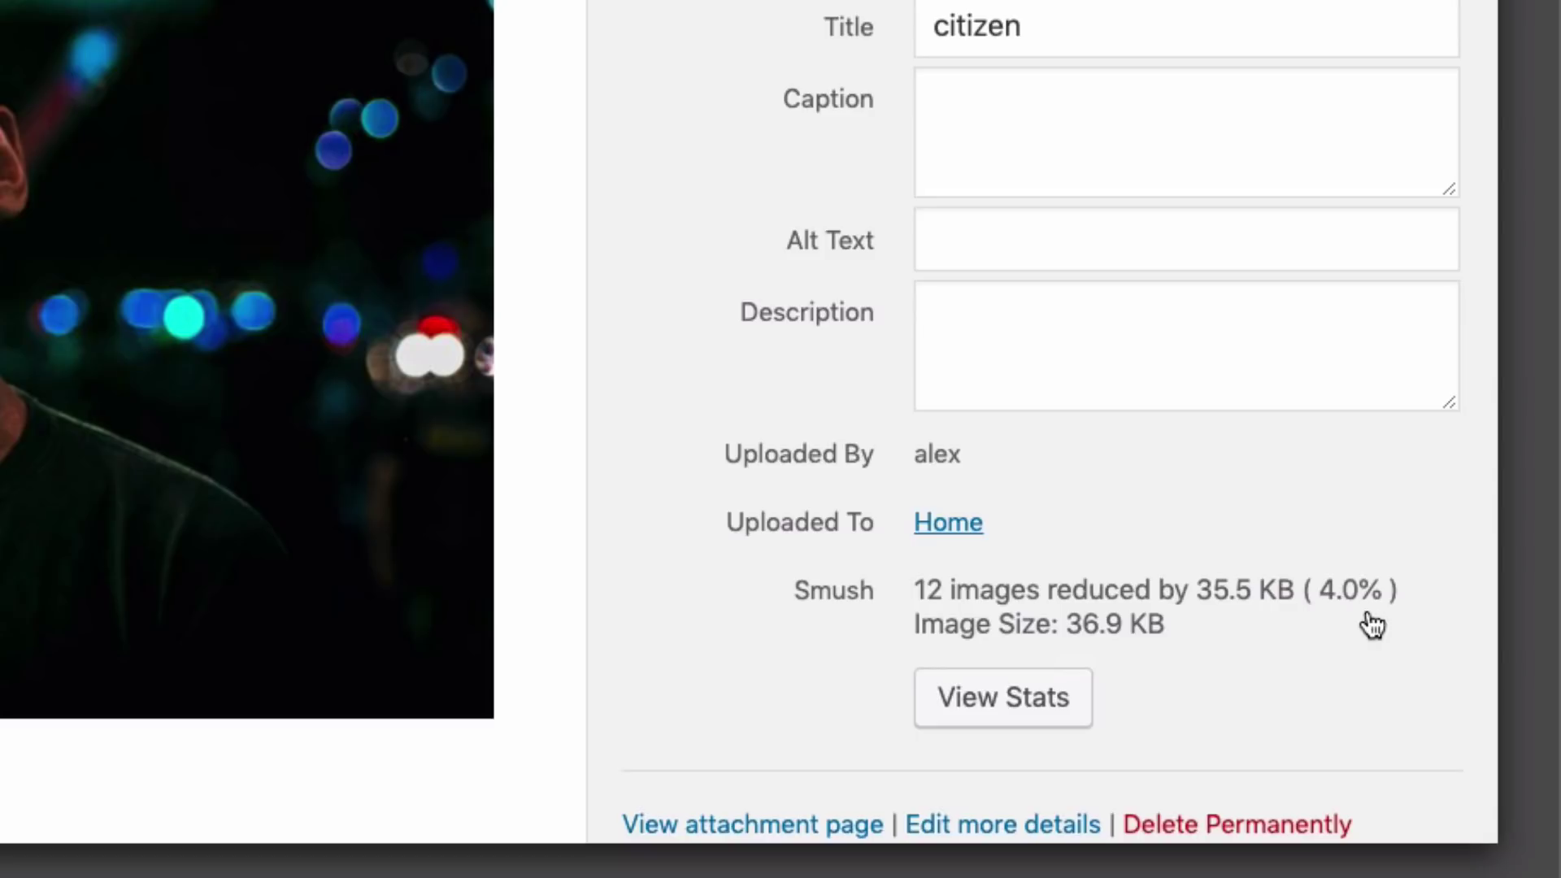
scroll(1374, 626, up, 1)
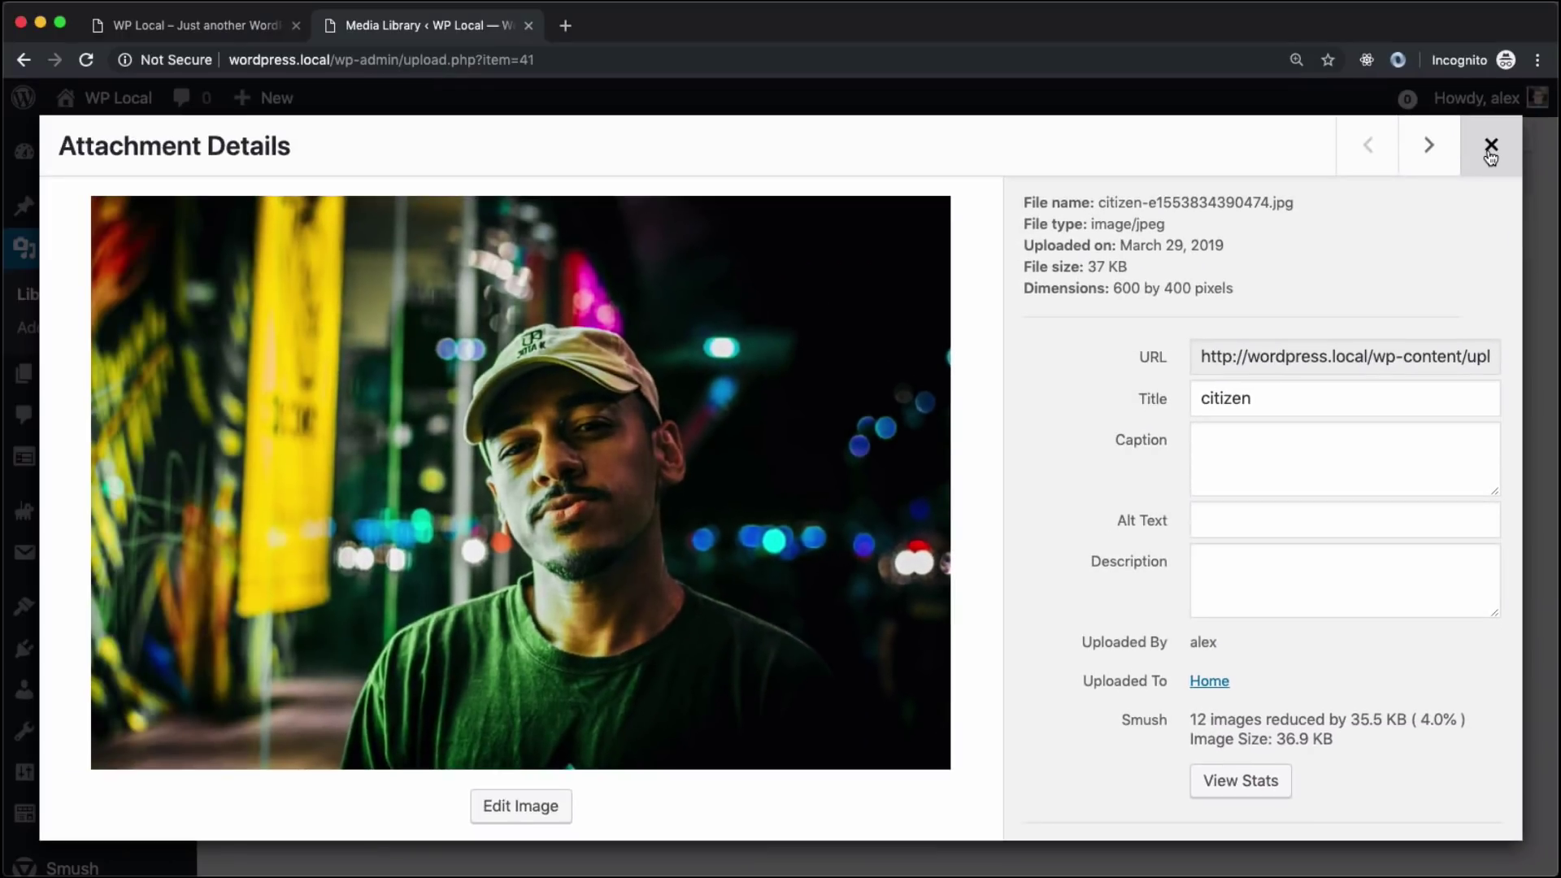
click(1488, 52)
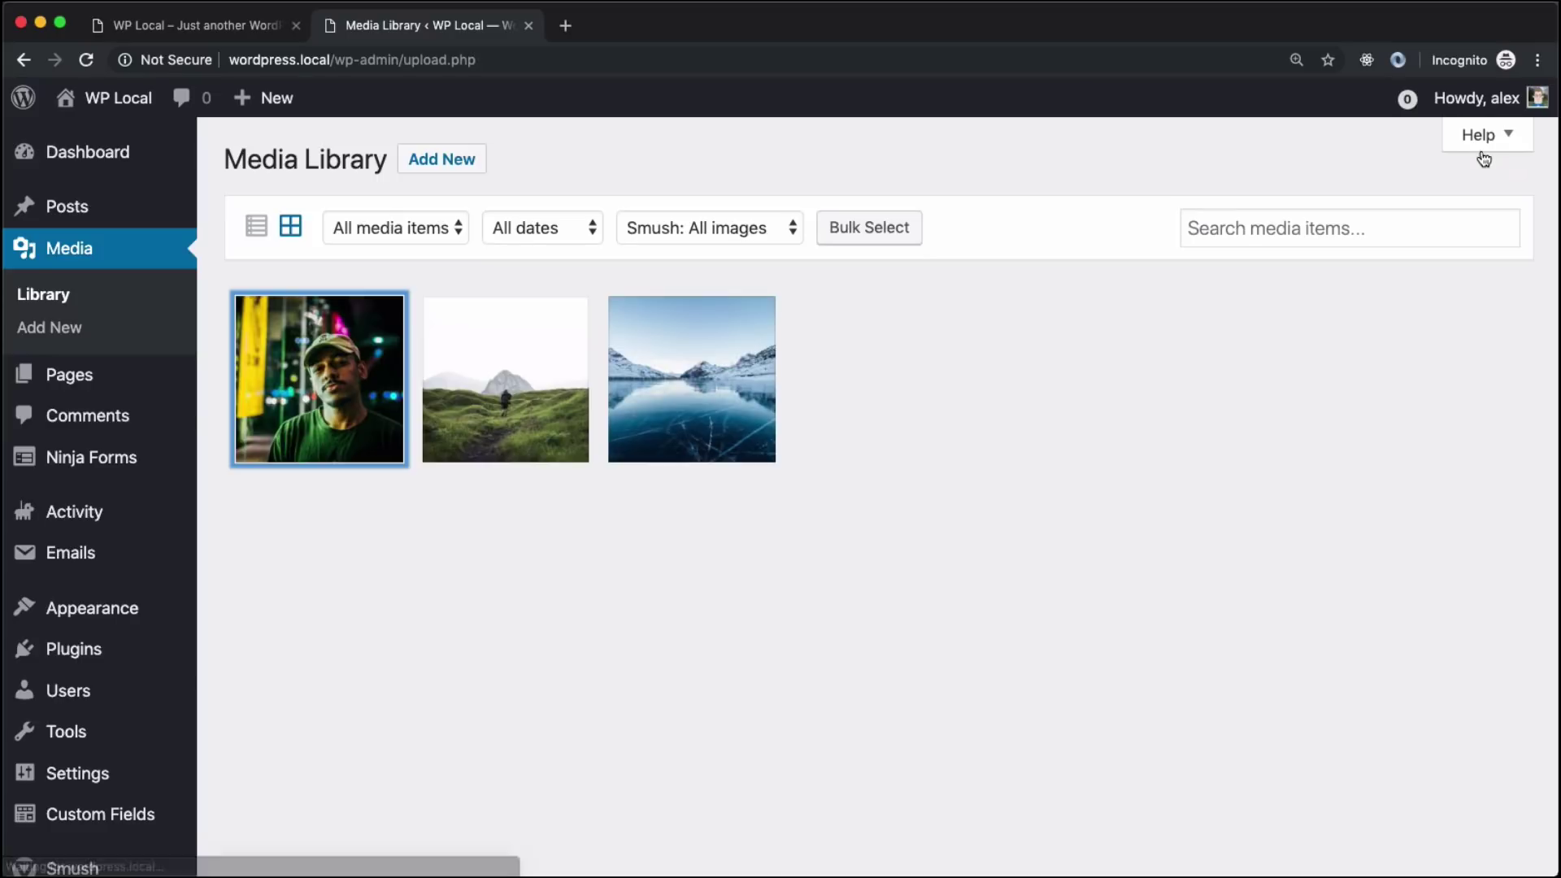
Compress the hero photo of the hiker with Smush from its attachment details and close them
click(582, 336)
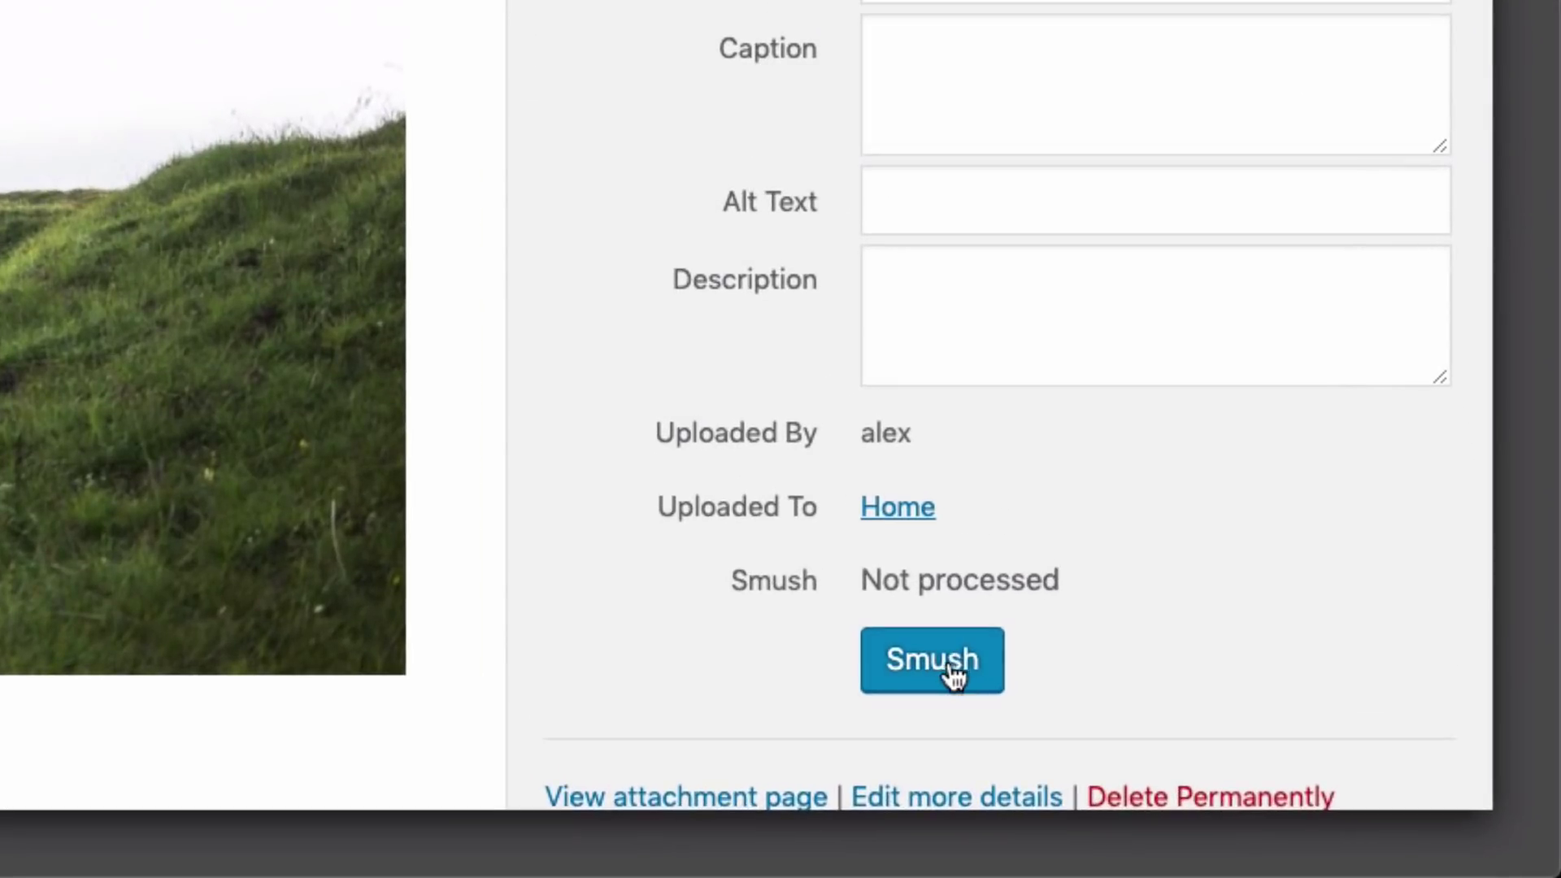
click(1249, 754)
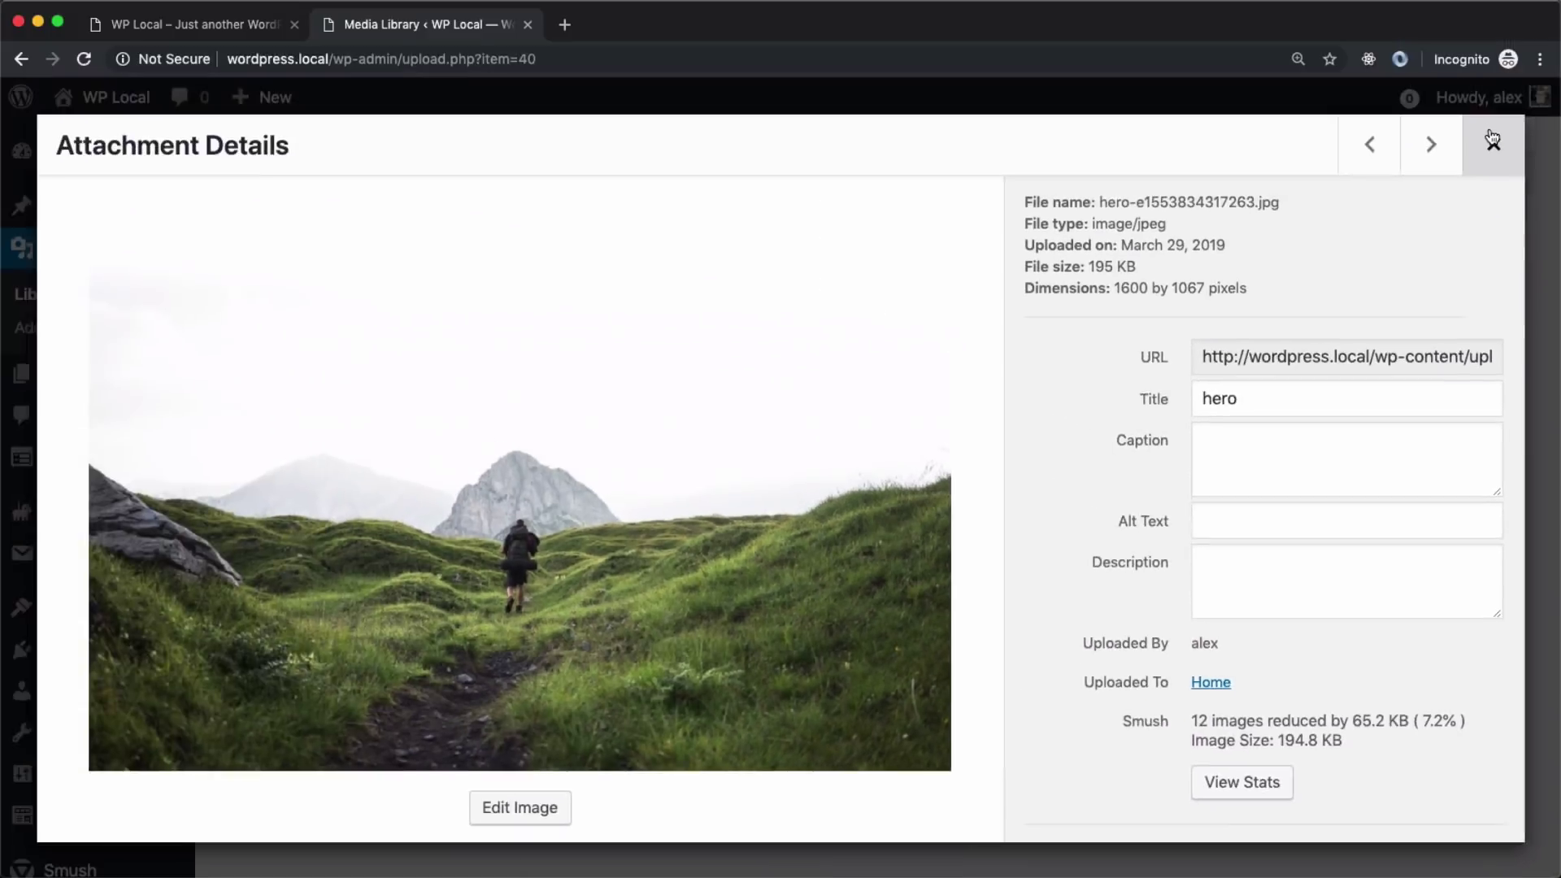
key(Escape)
click(956, 419)
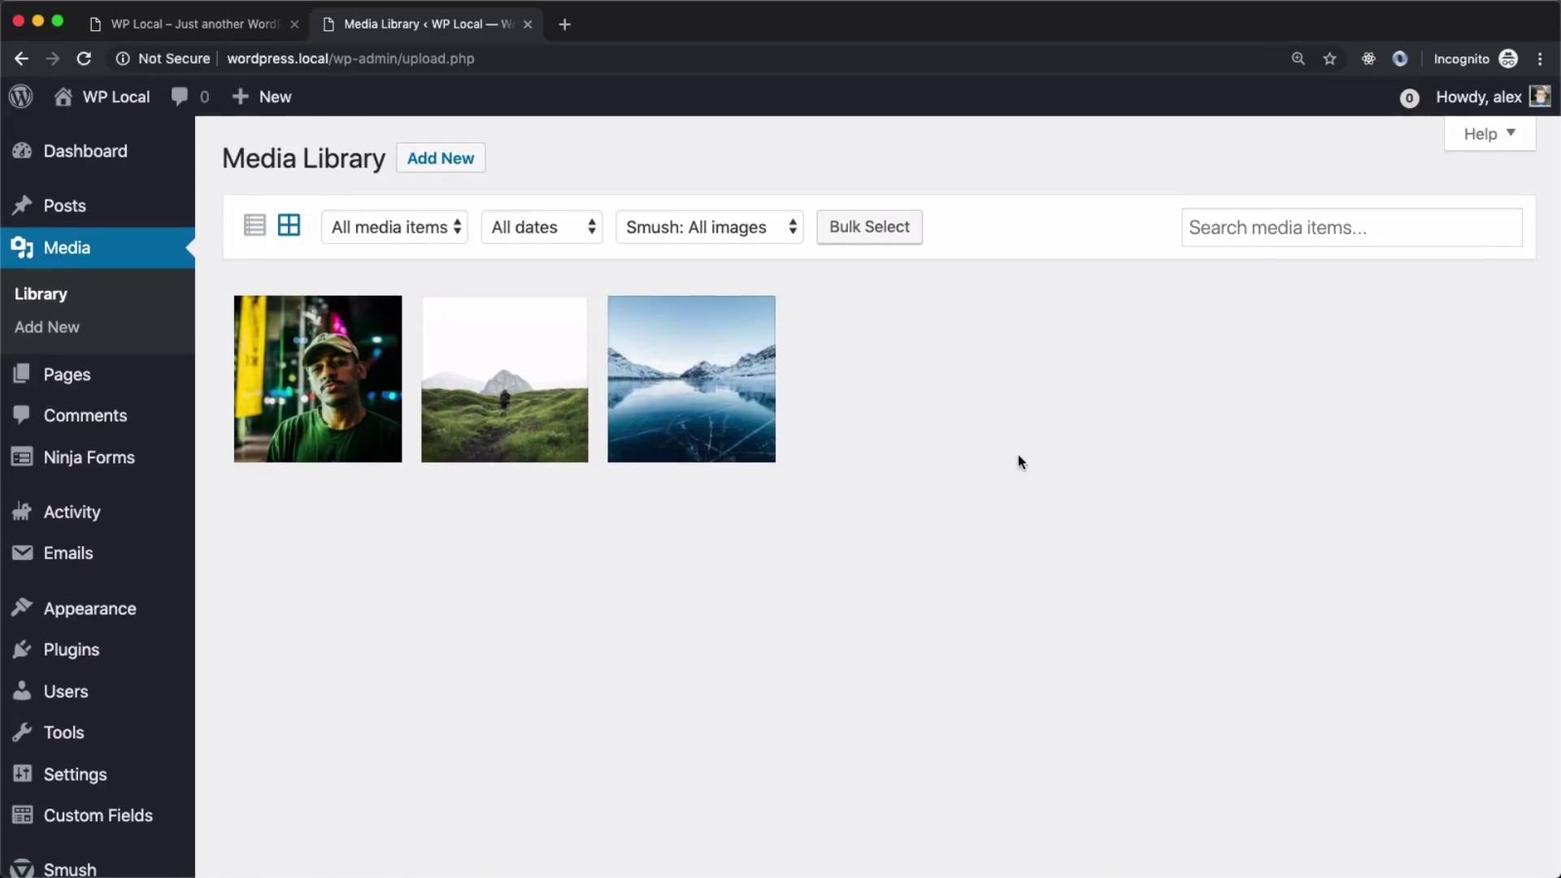
On the site's front page, sort the network image requests by size from largest to smallest, check them and close the developer tools
click(213, 22)
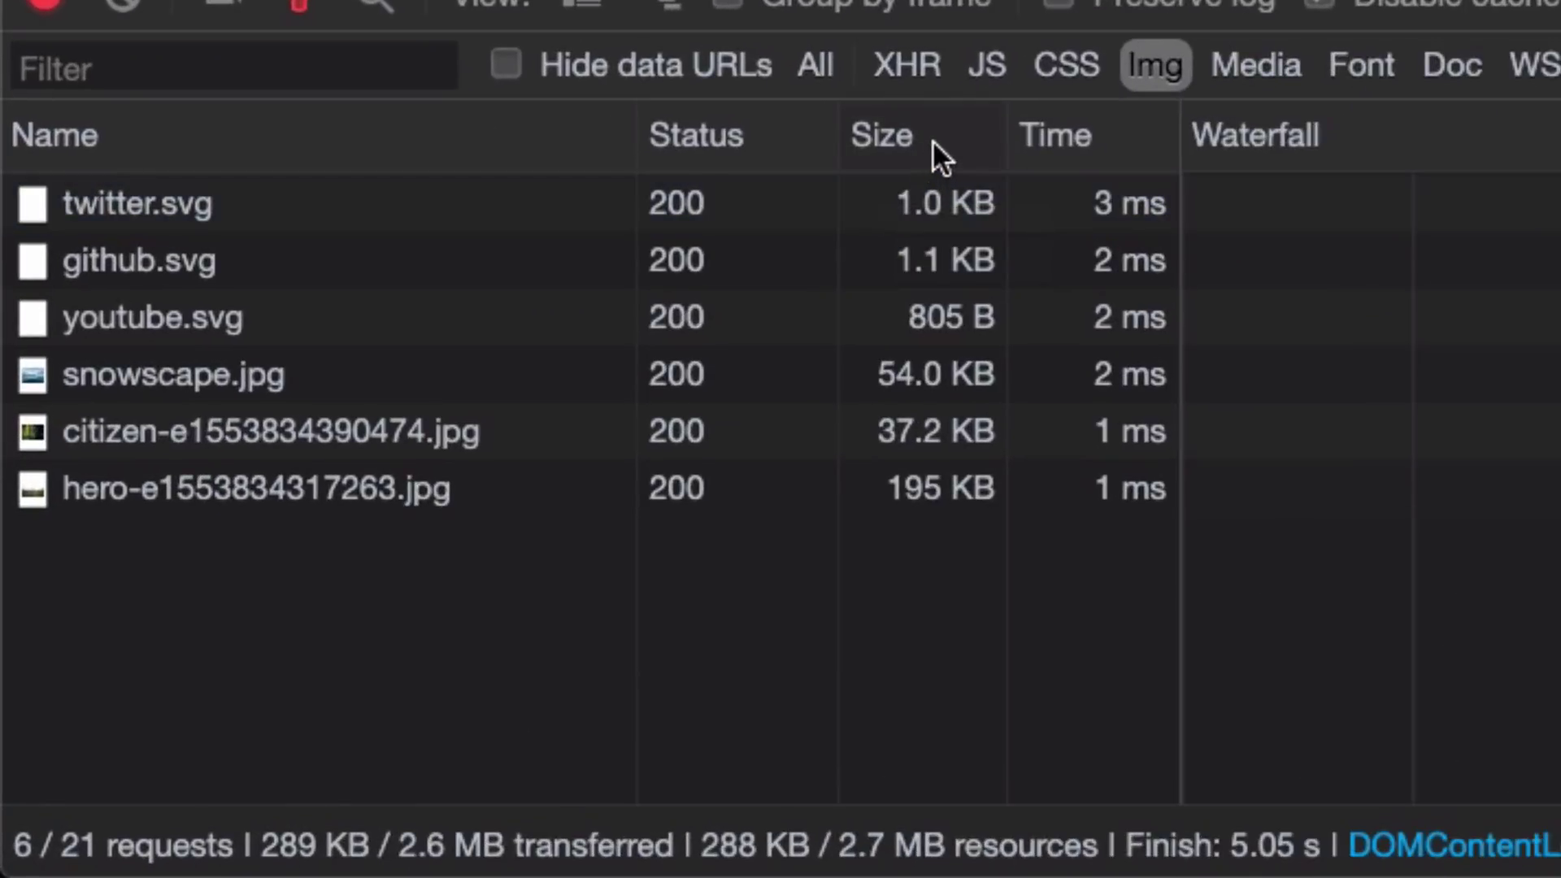
click(414, 548)
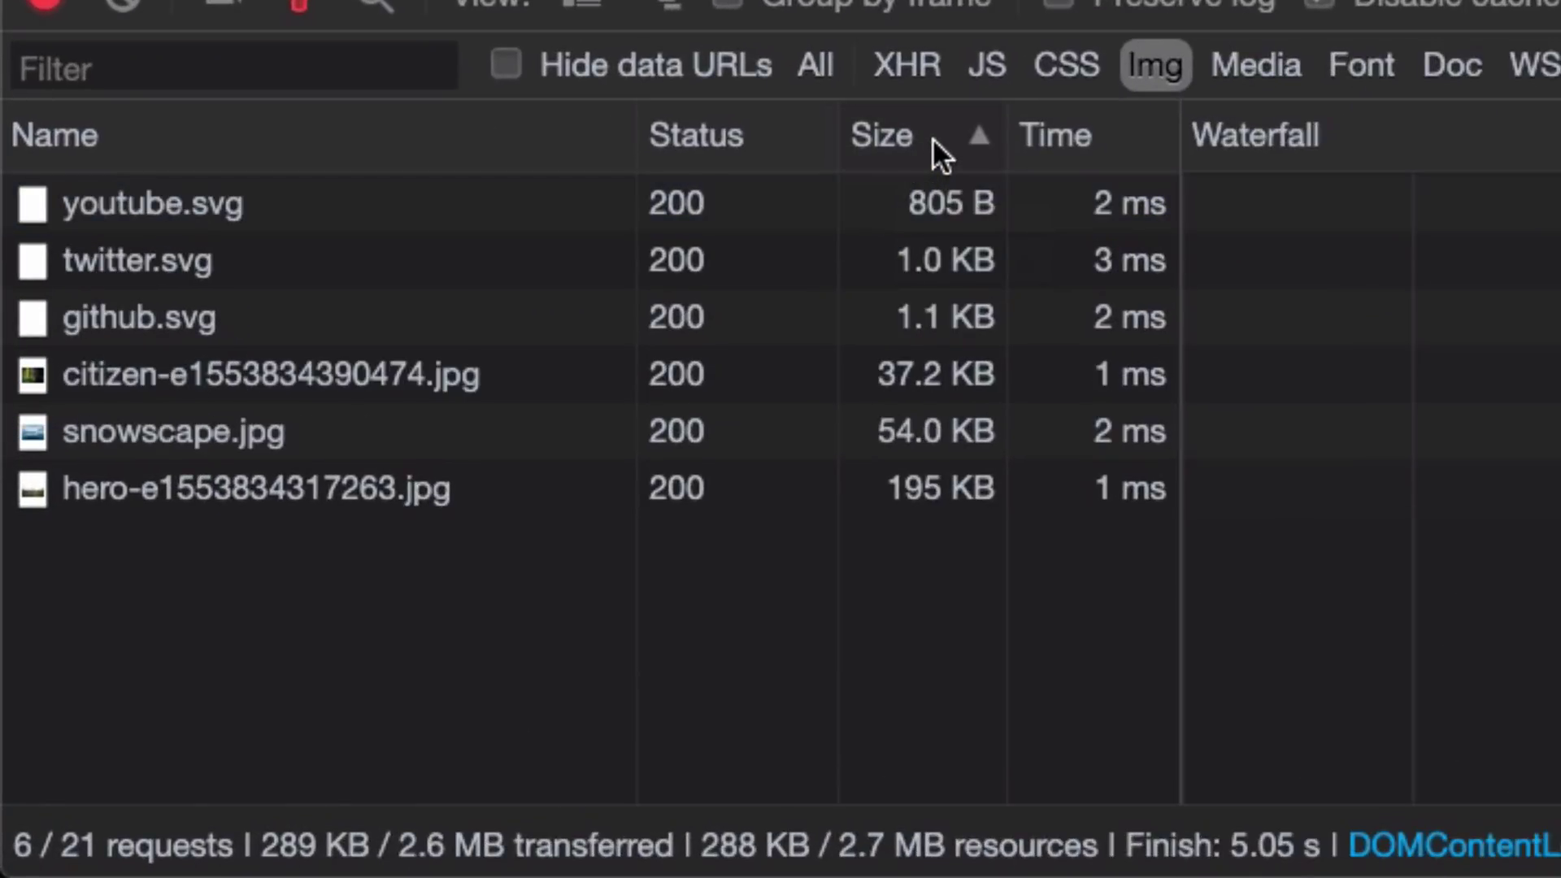
click(934, 138)
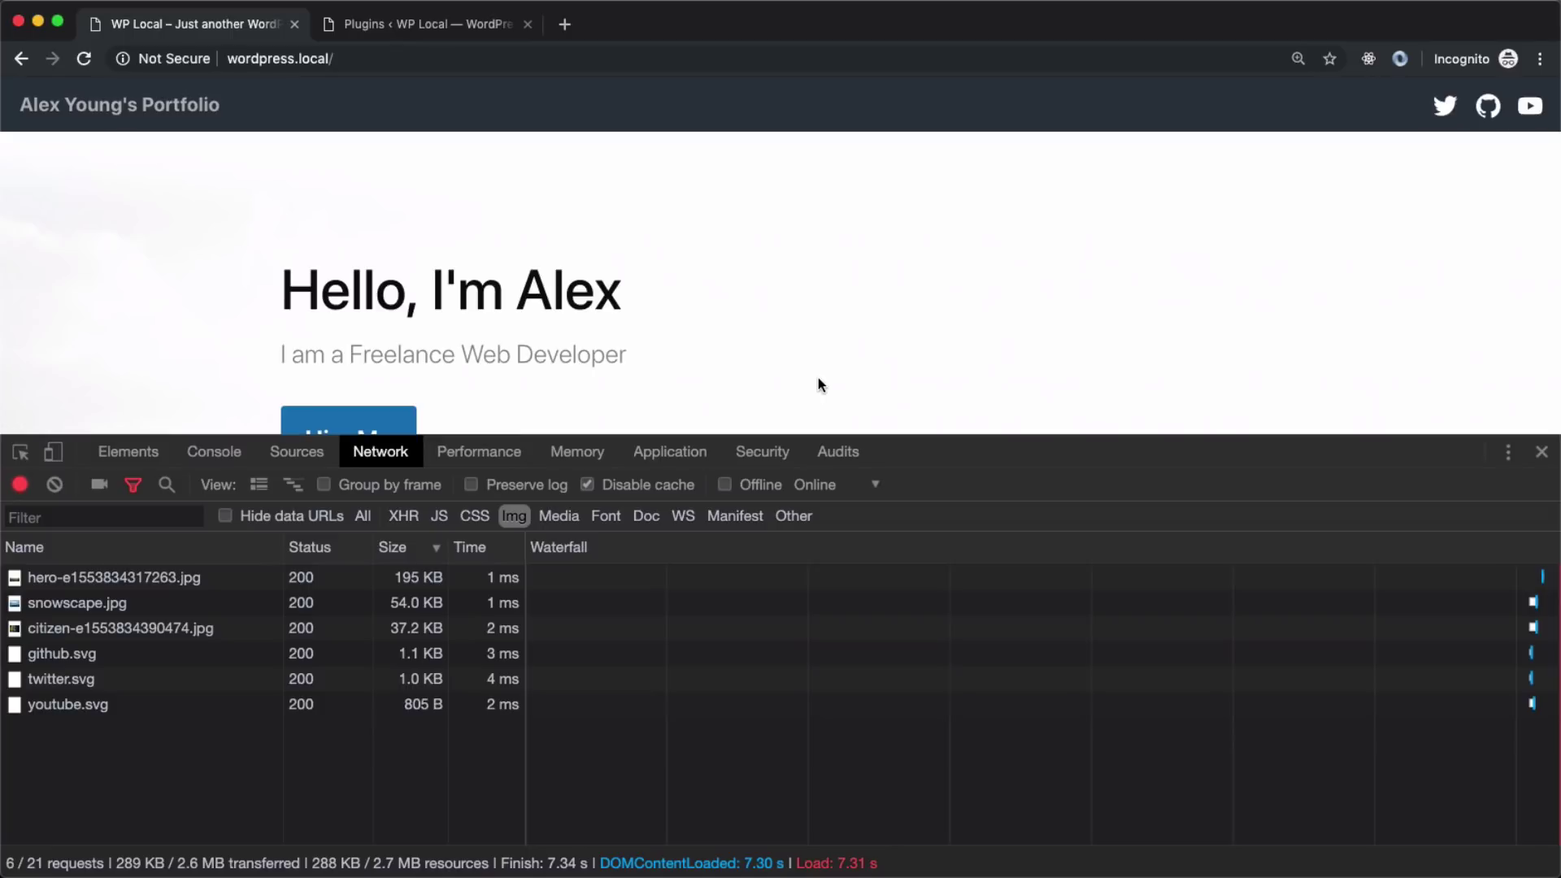
click(1543, 452)
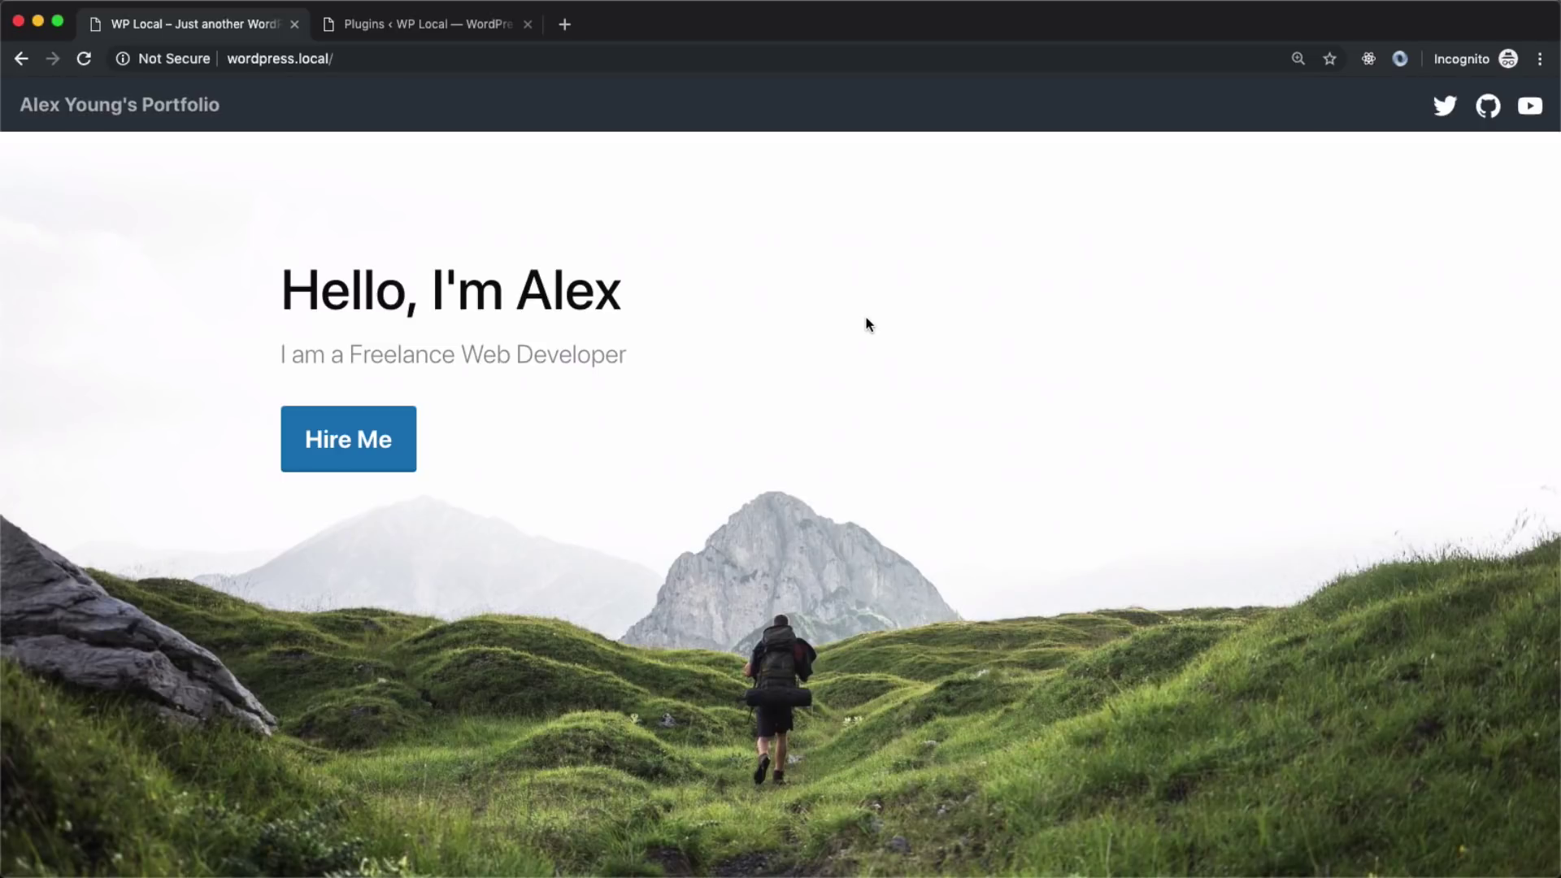
View the front page's source and examine which stylesheets and BuddyPress scripts it loads, comparing them with the page's content
key(super+alt+u)
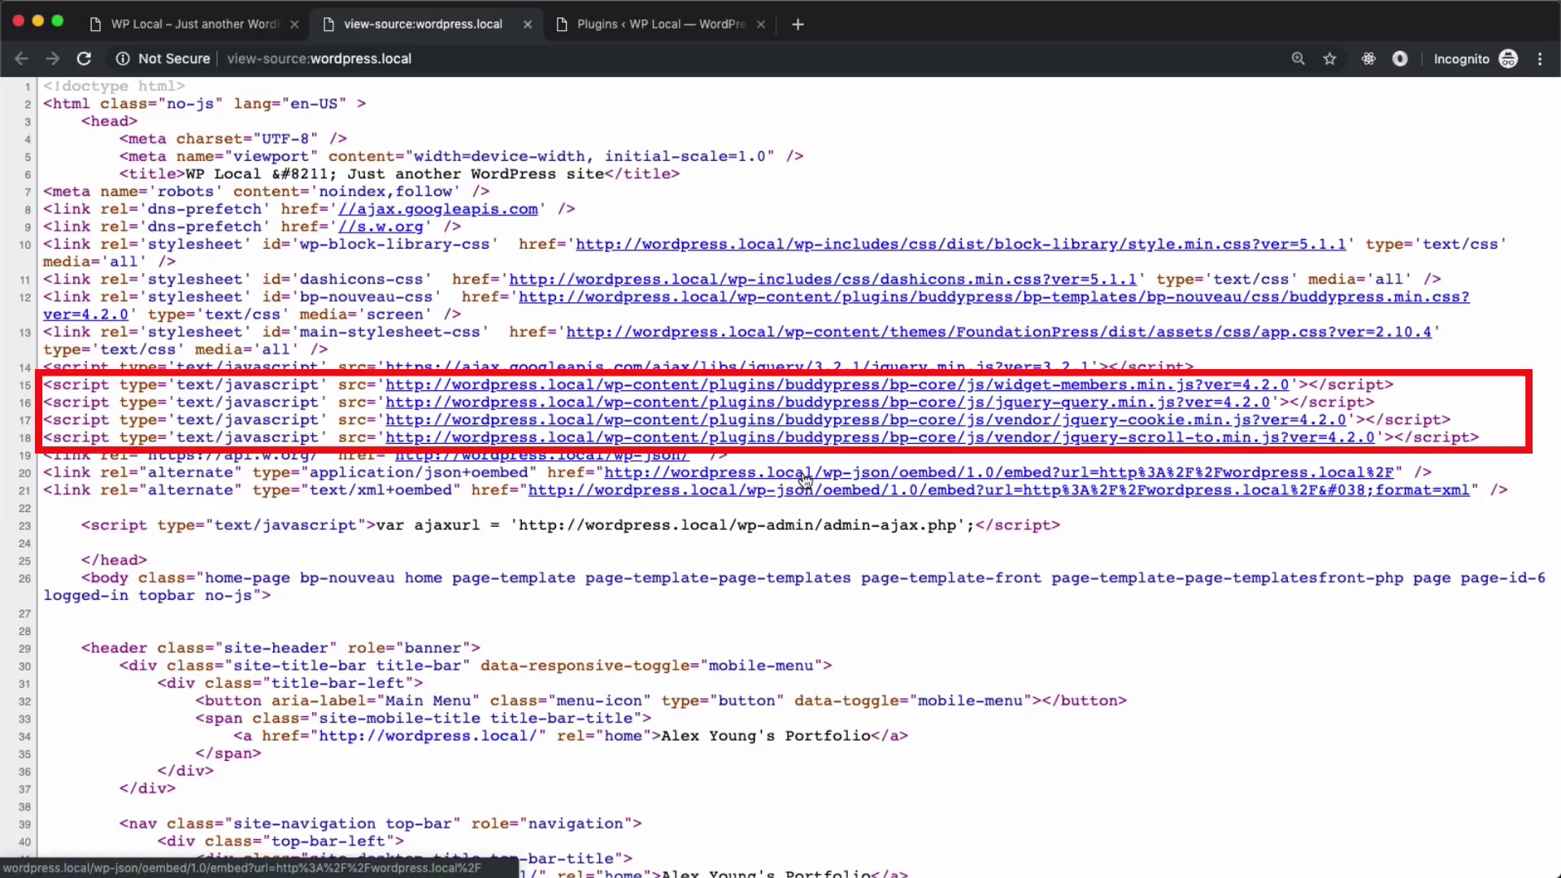
click(135, 23)
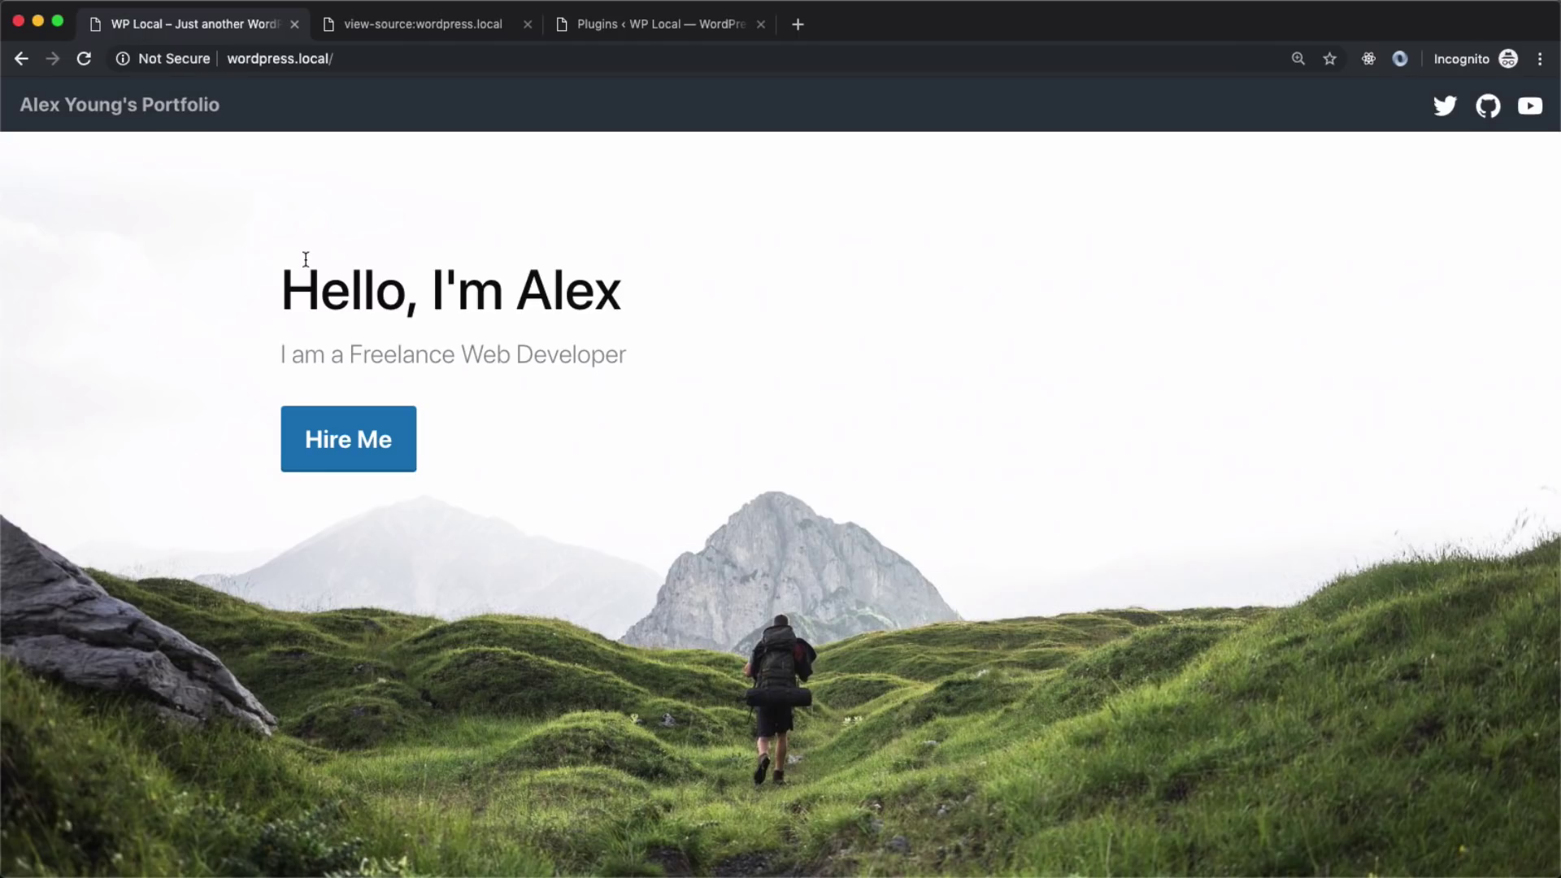
scroll(305, 258, down, 7)
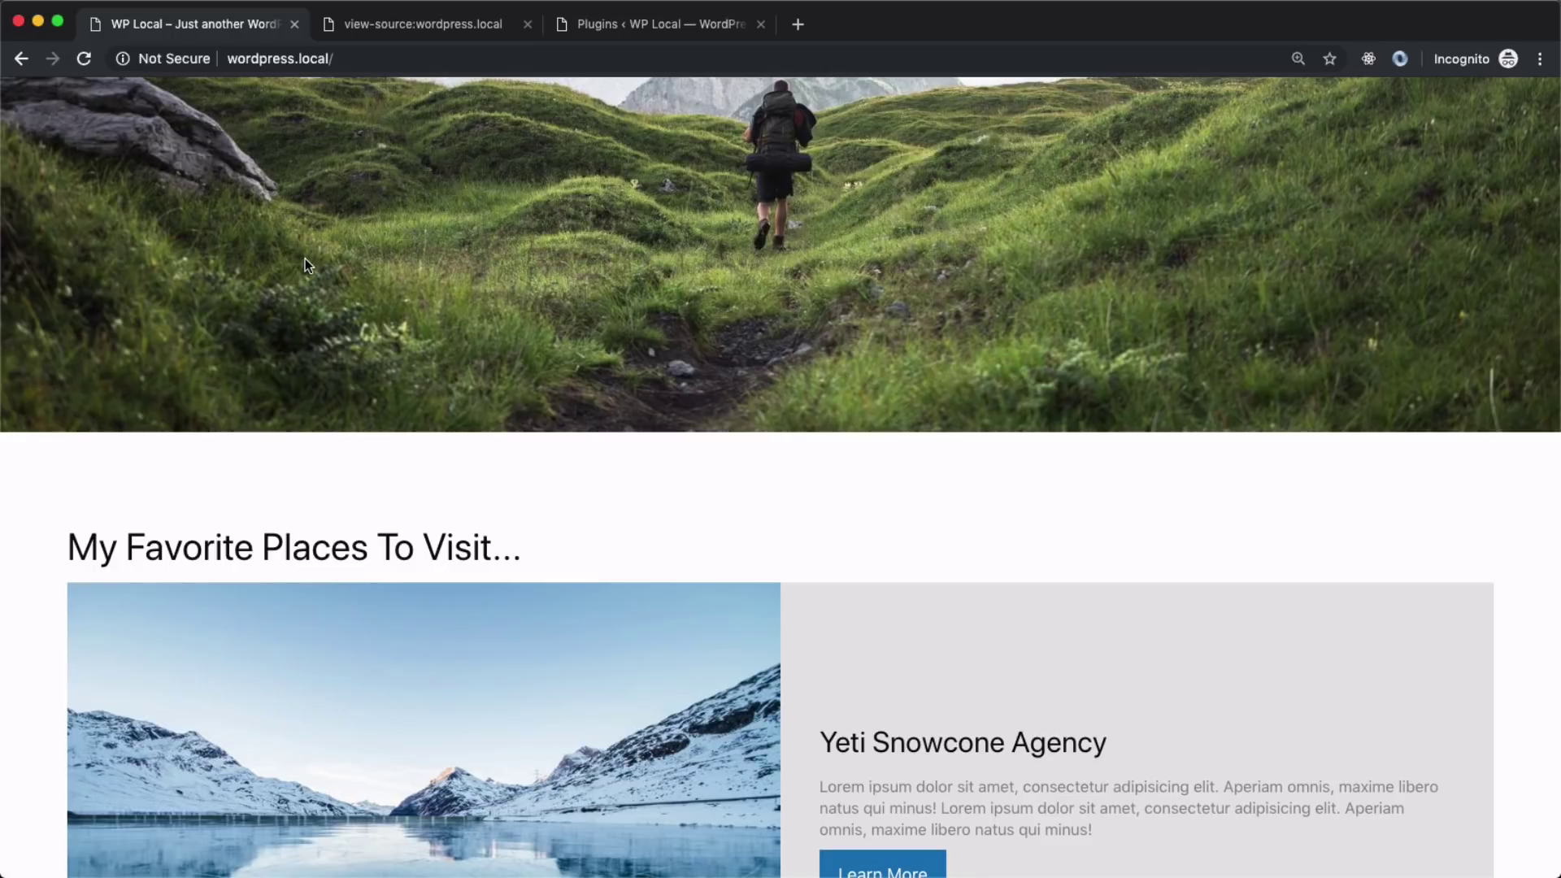
click(370, 31)
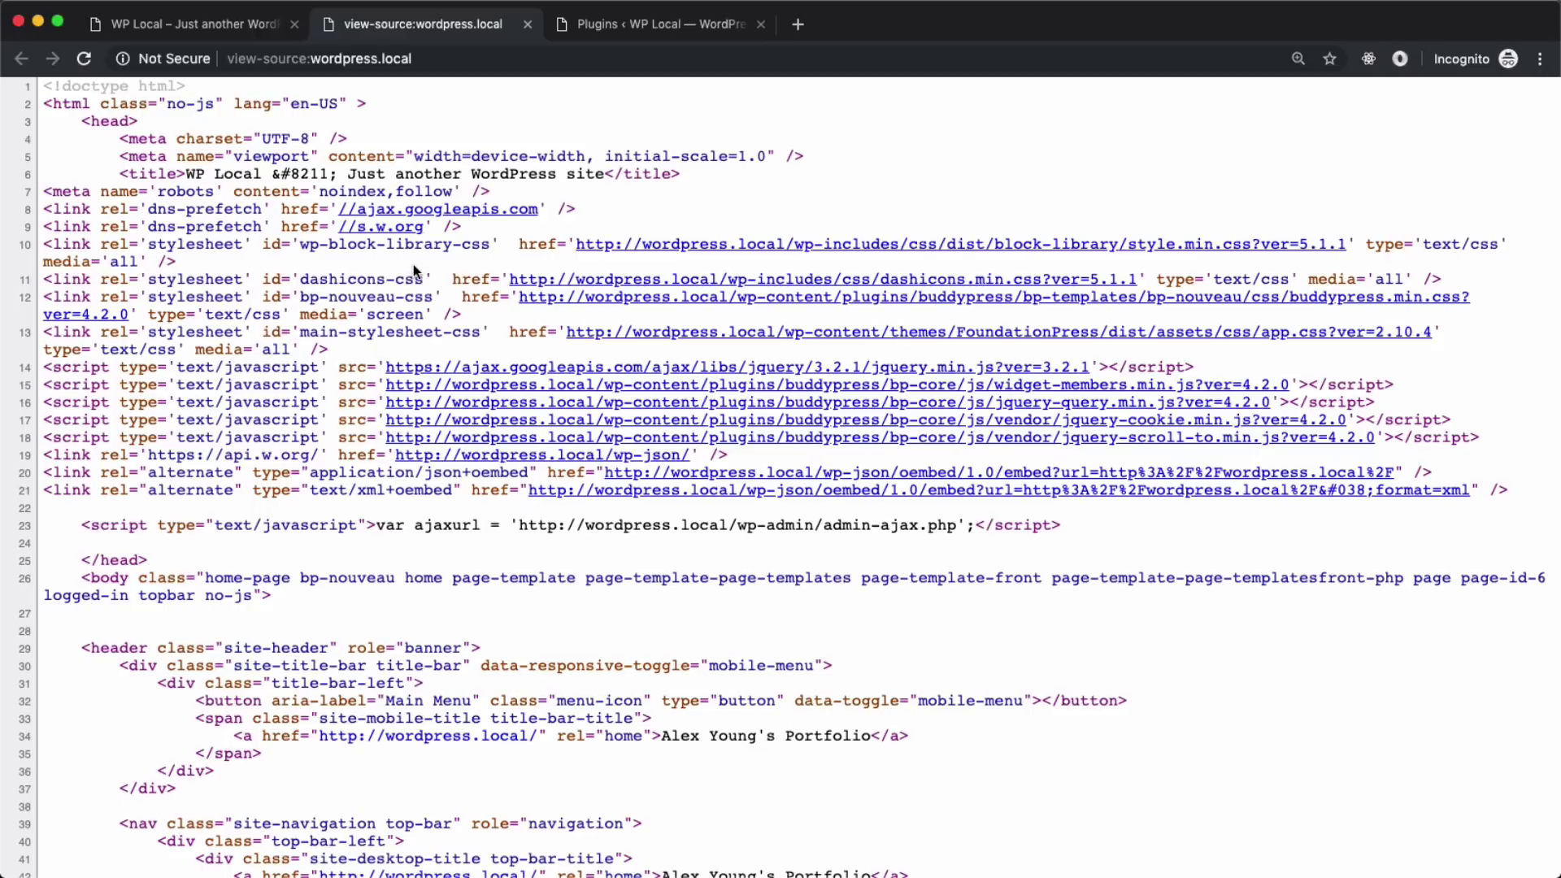
scroll(415, 270, down, 4)
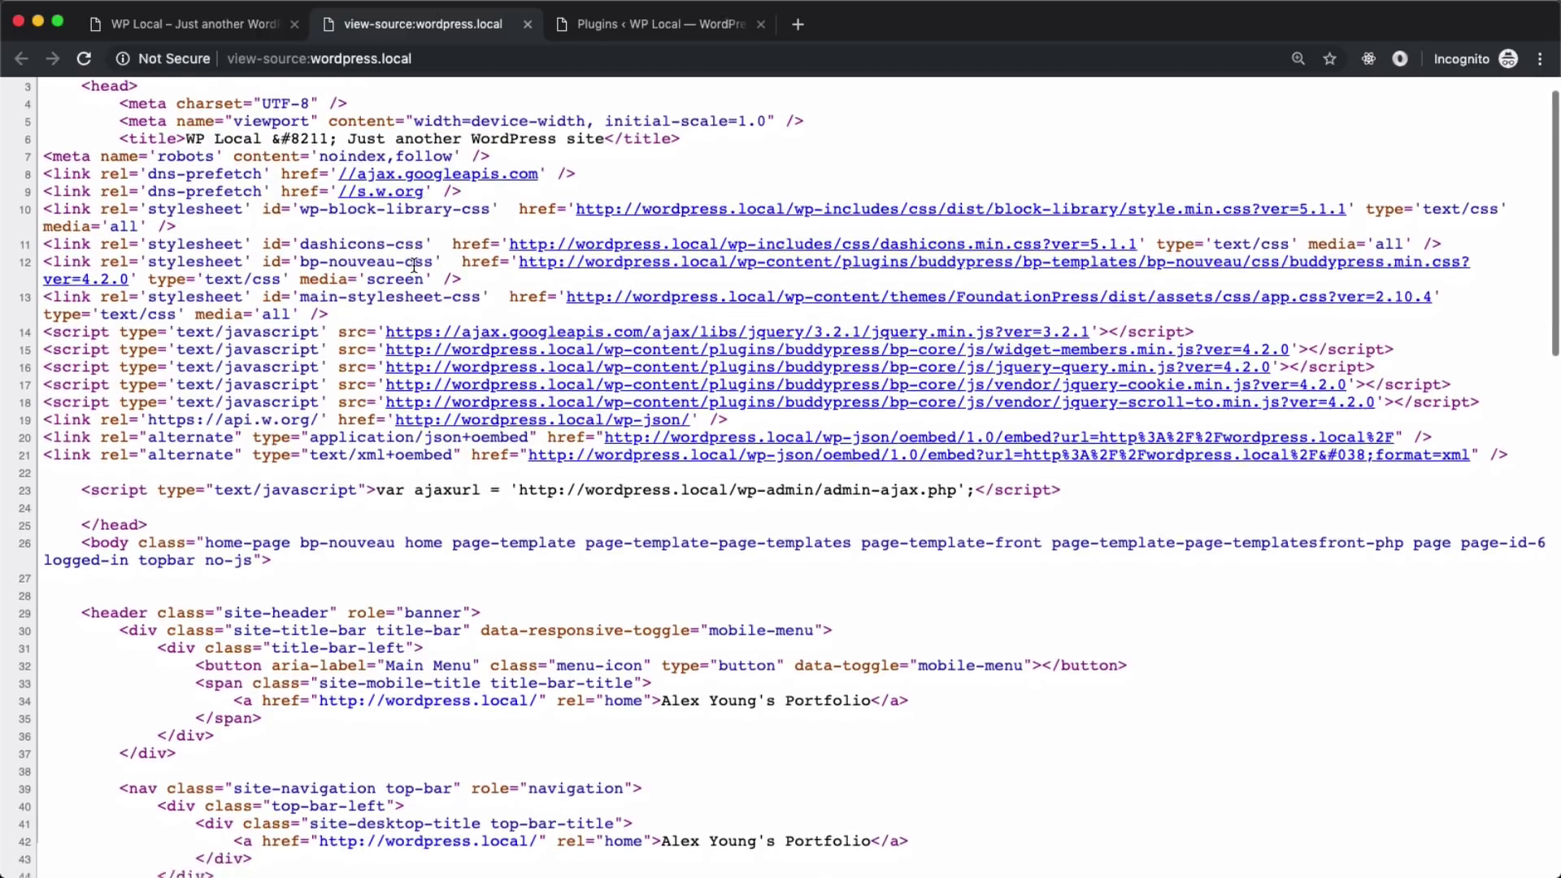
scroll(415, 268, down, 5)
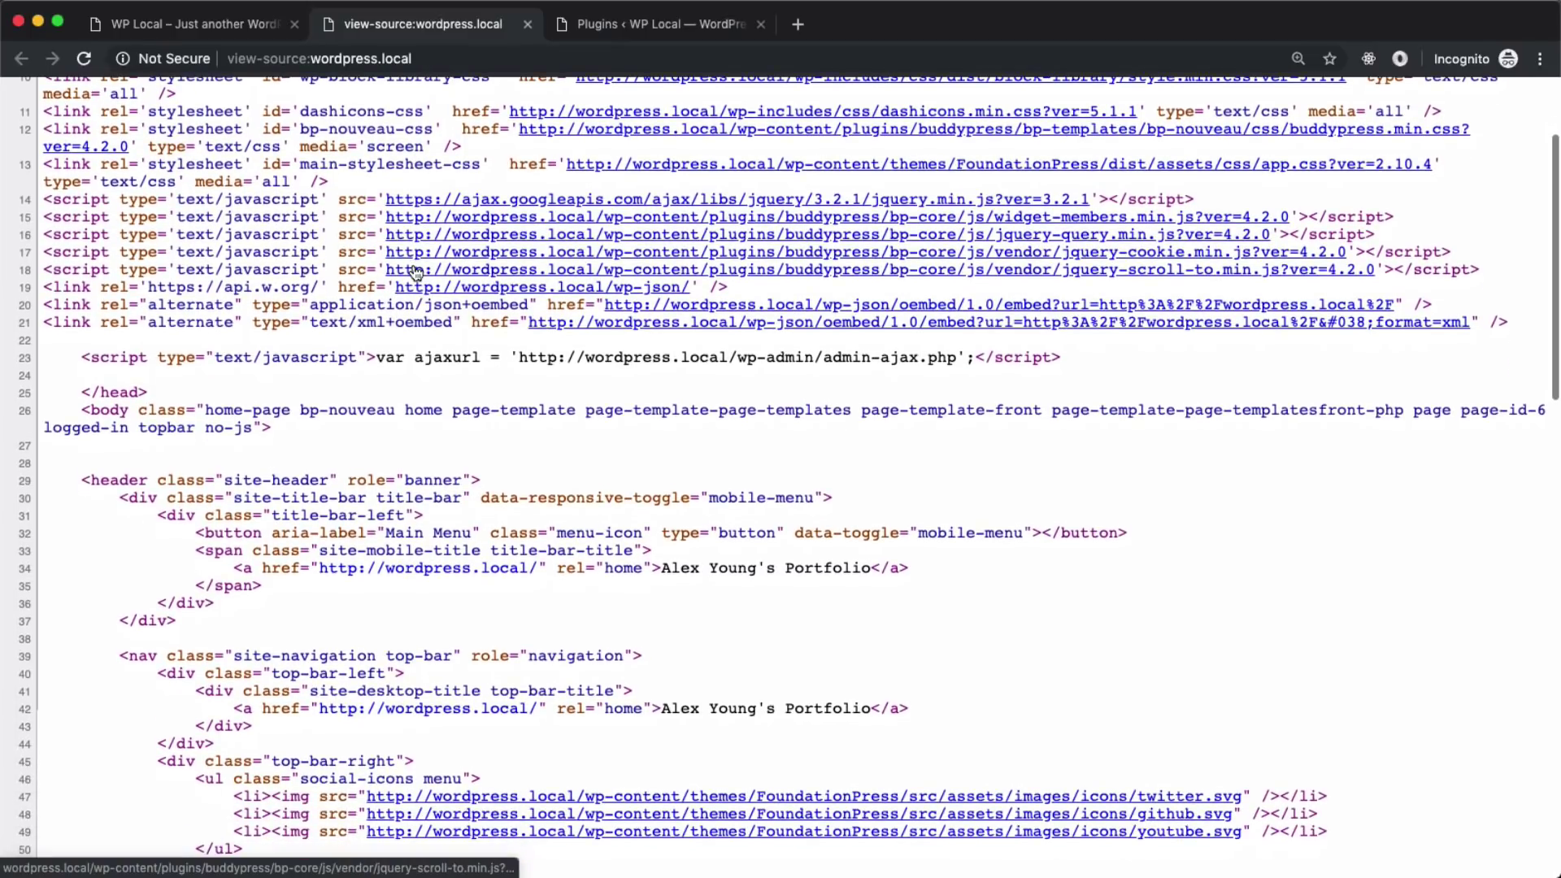
Search the plugins for "asset", then install and activate Asset CleanUp: Page Speed Booster
click(594, 22)
click(365, 158)
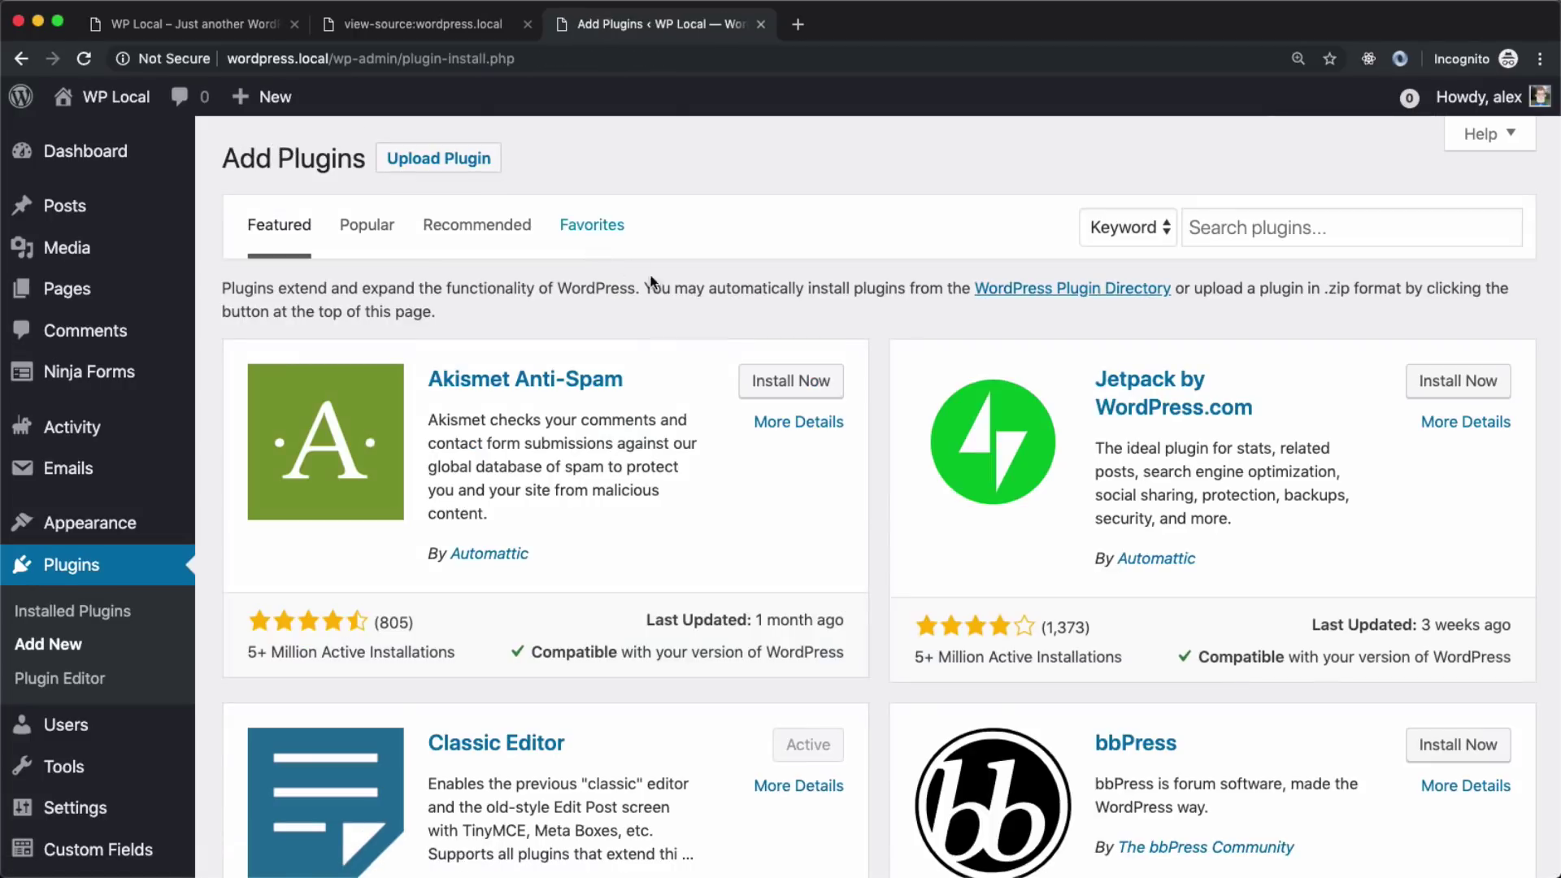
scroll(544, 398, down, 1)
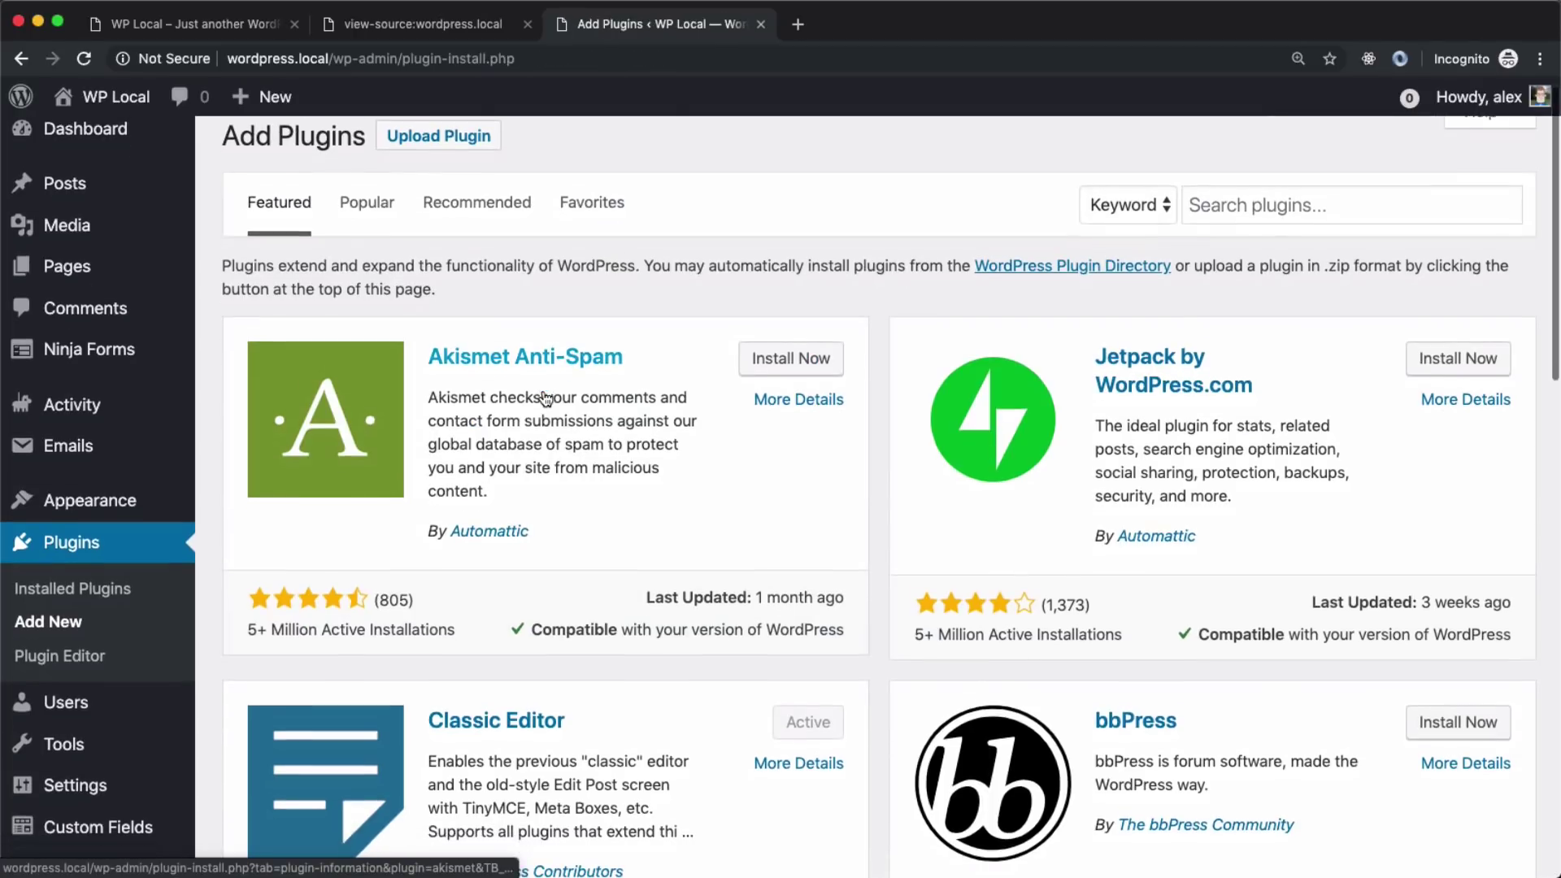
click(1315, 202)
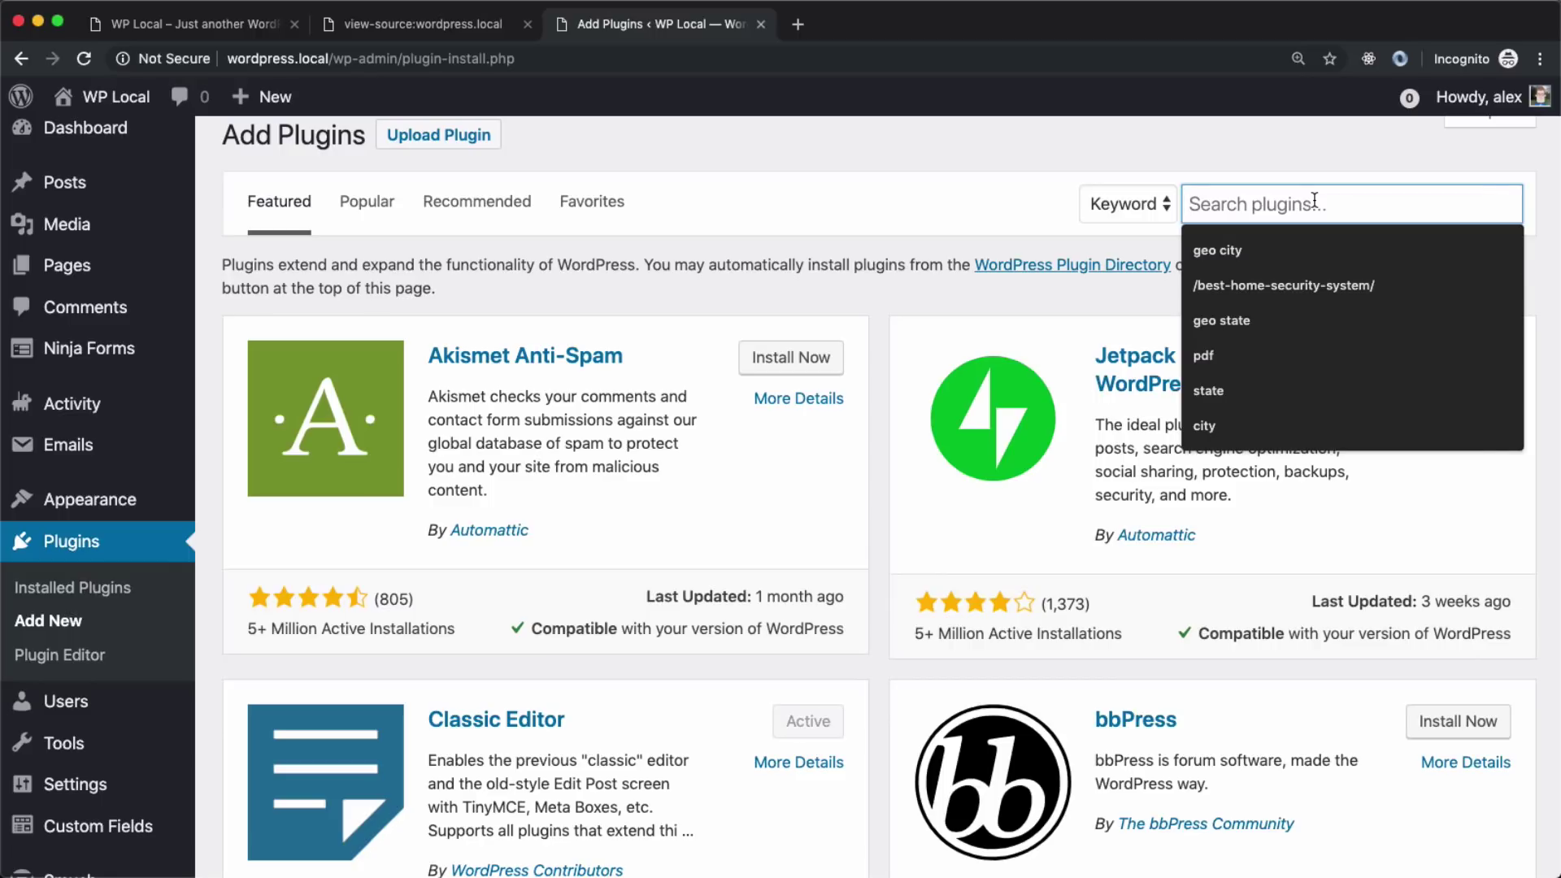
text(asset)
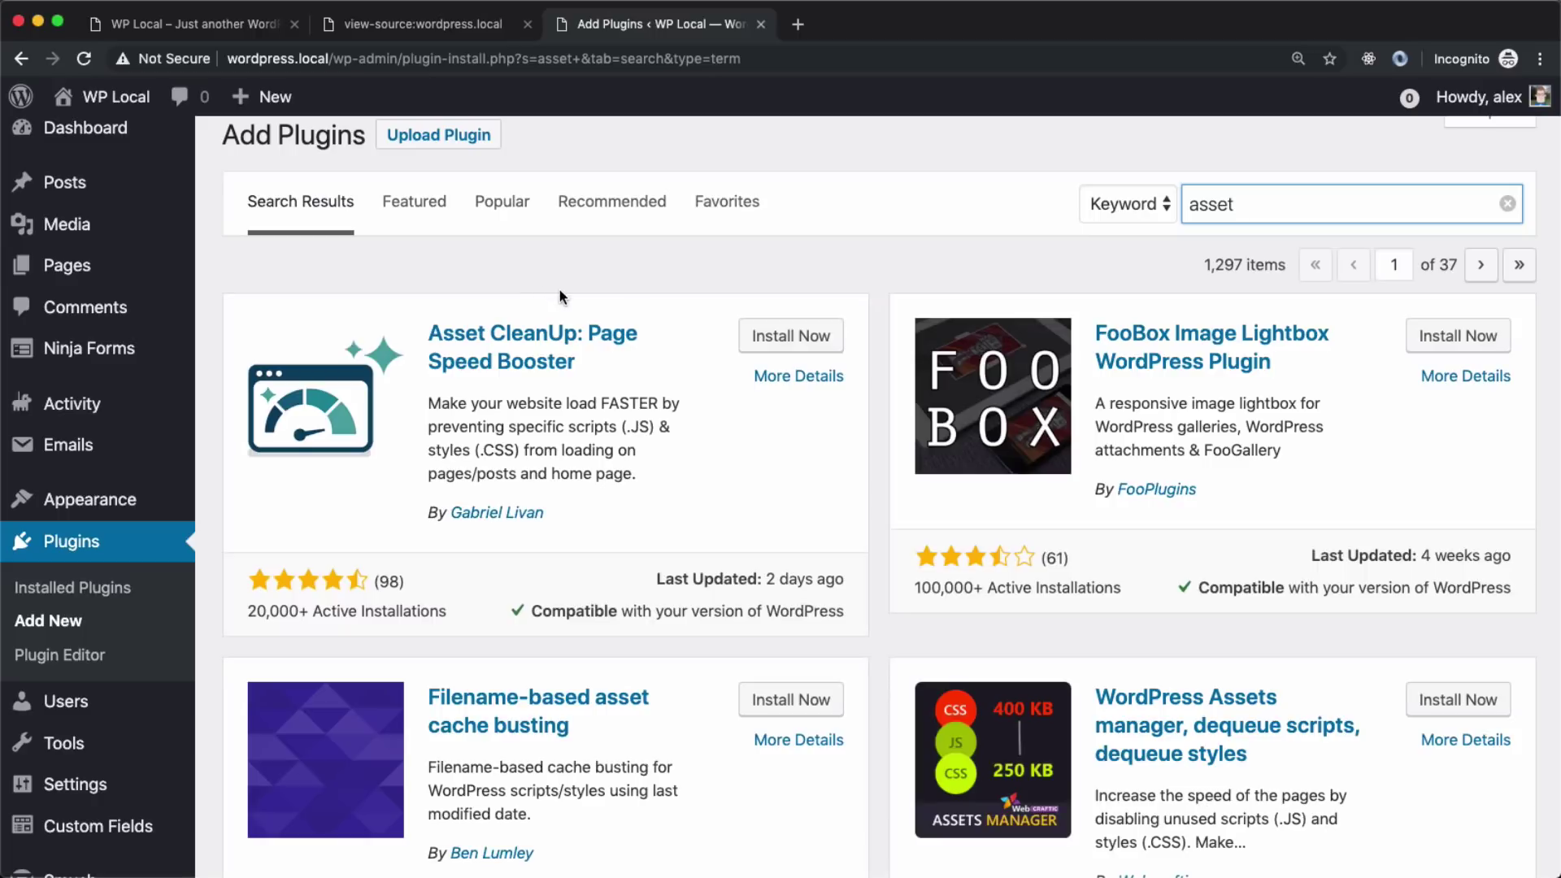
click(779, 337)
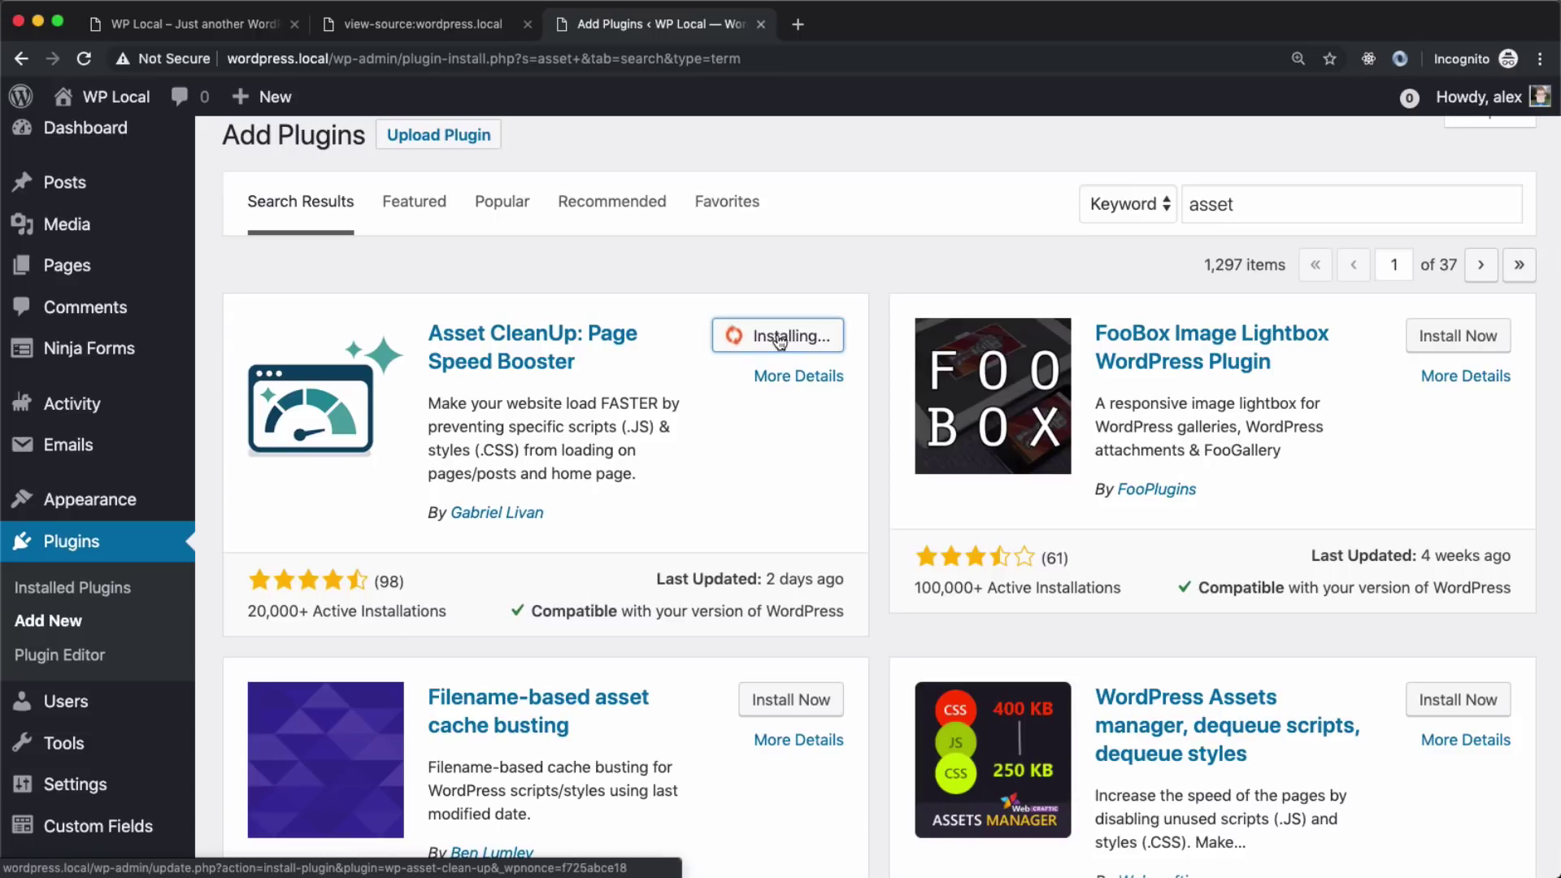
click(779, 340)
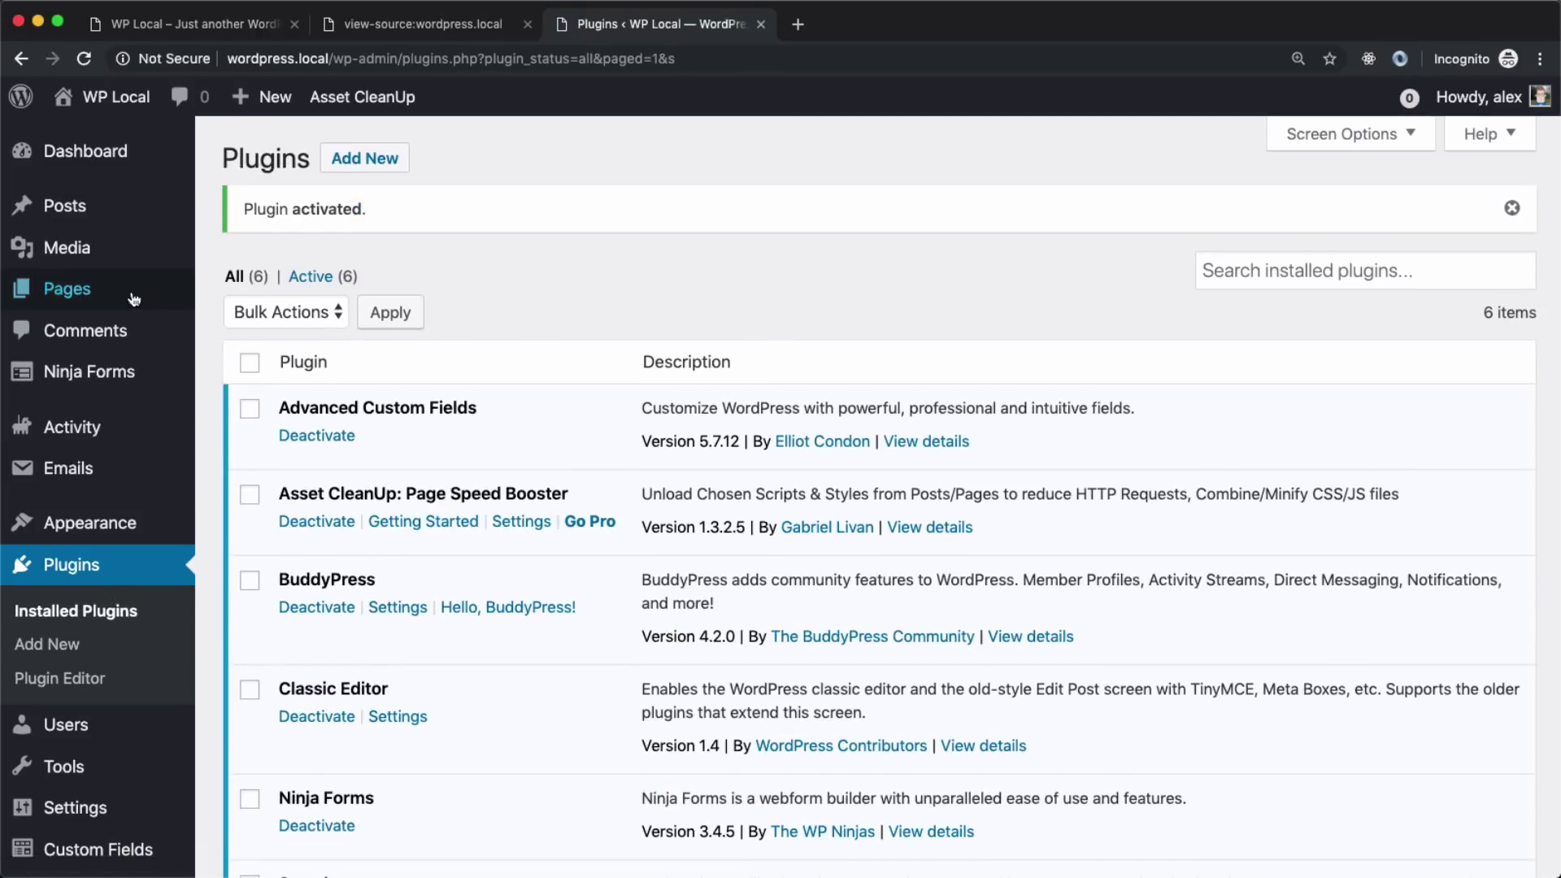
Open the Home front page for editing and expand the Asset CleanUp: CSS & JavaScript Manager
click(216, 297)
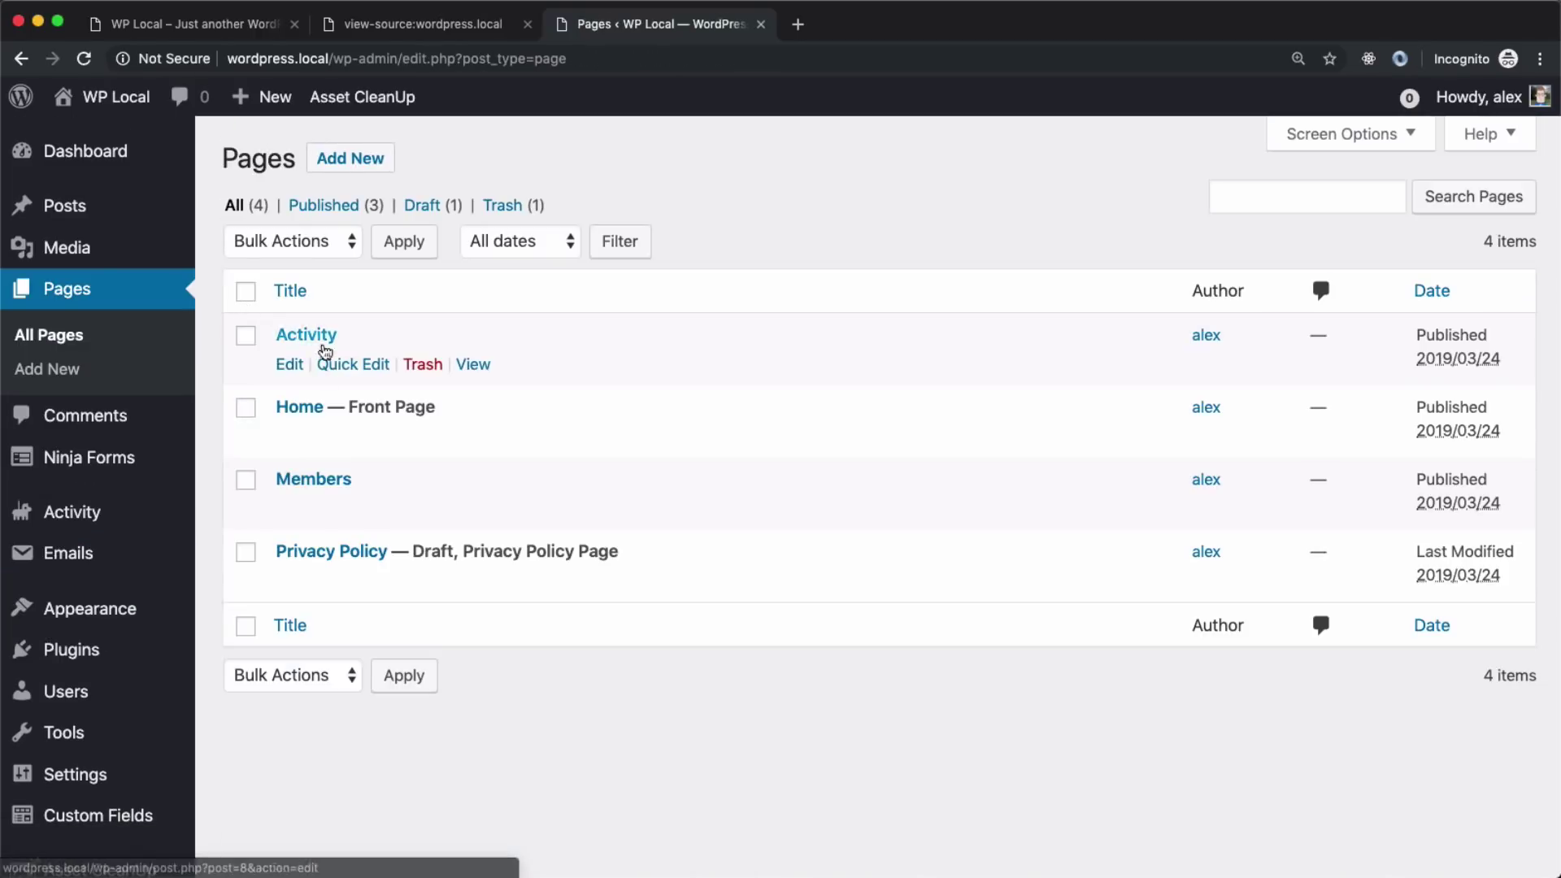
click(298, 408)
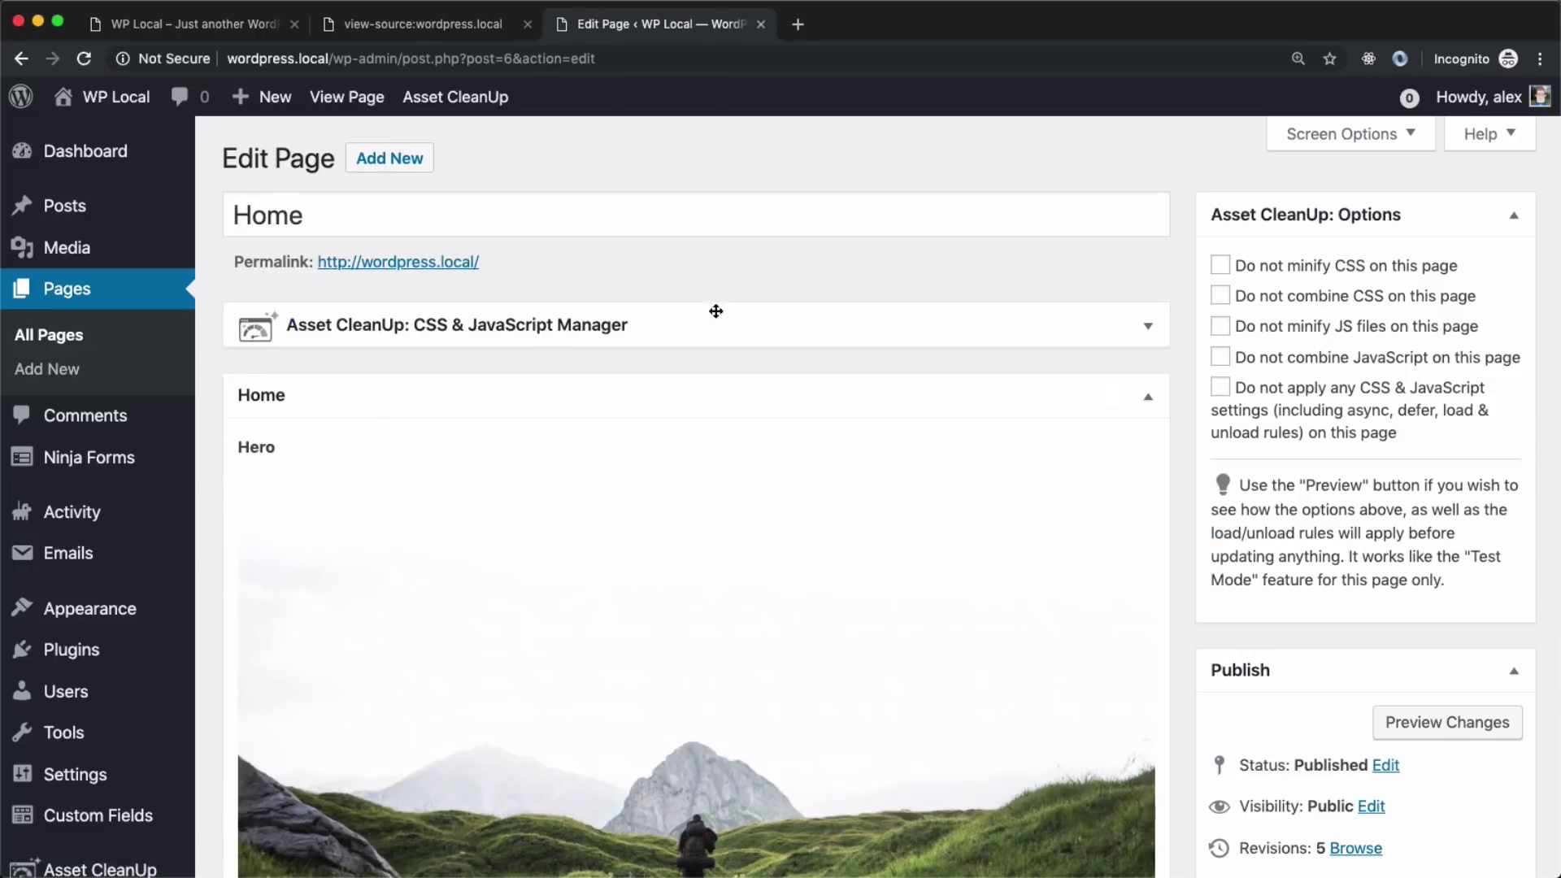
click(661, 323)
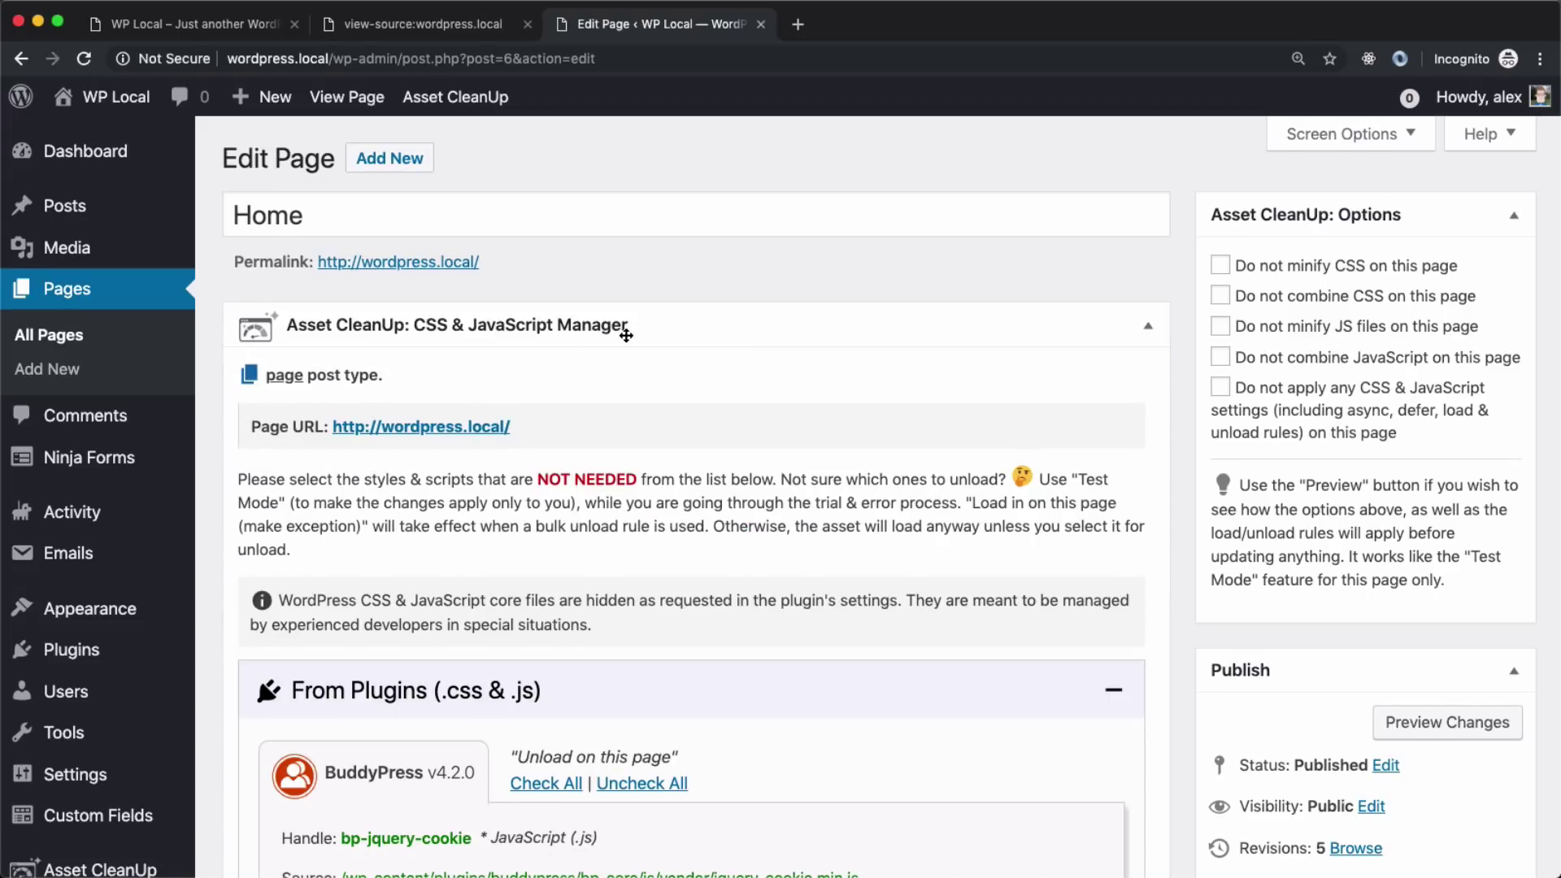
Collapse the From Plugins, From Themes and External 3rd Party asset groups in the CSS & JavaScript Manager
scroll(627, 358, down, 5)
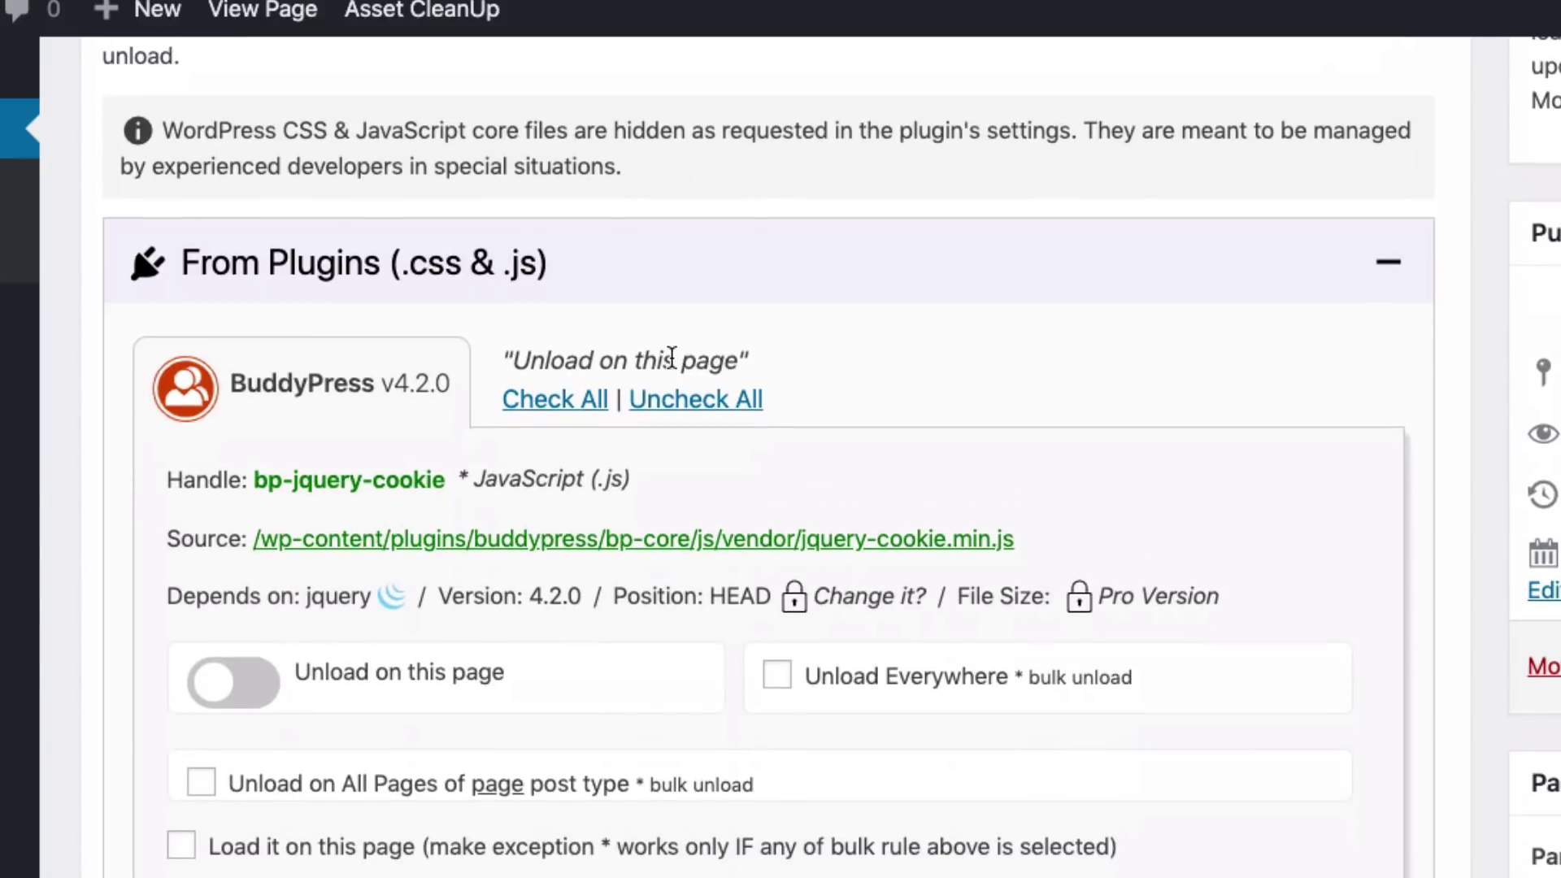
click(917, 257)
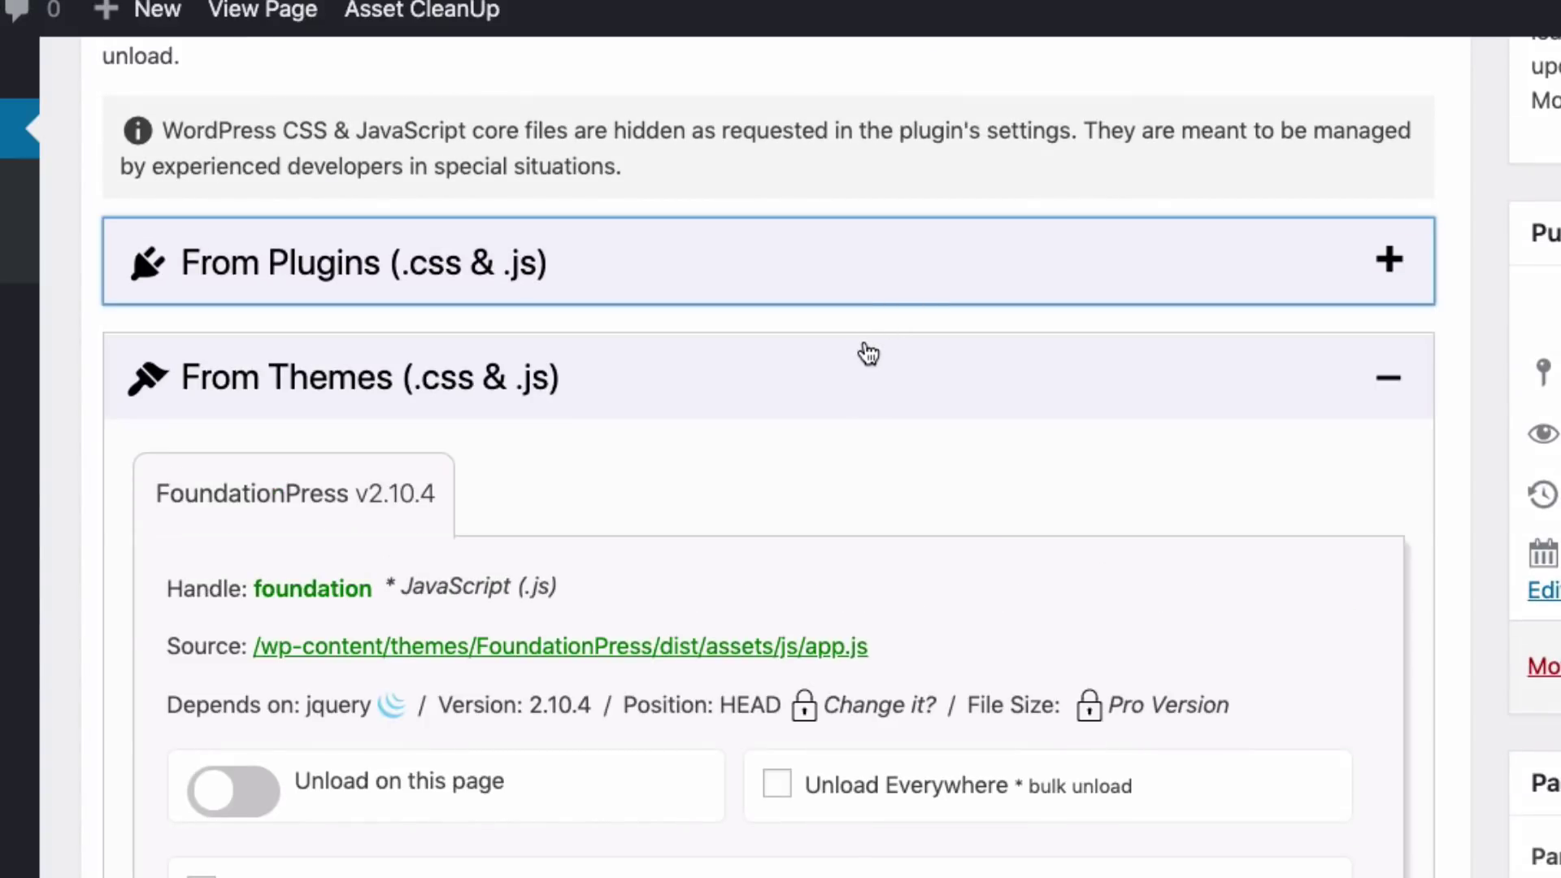
click(871, 350)
scroll(321, 271, up, 2)
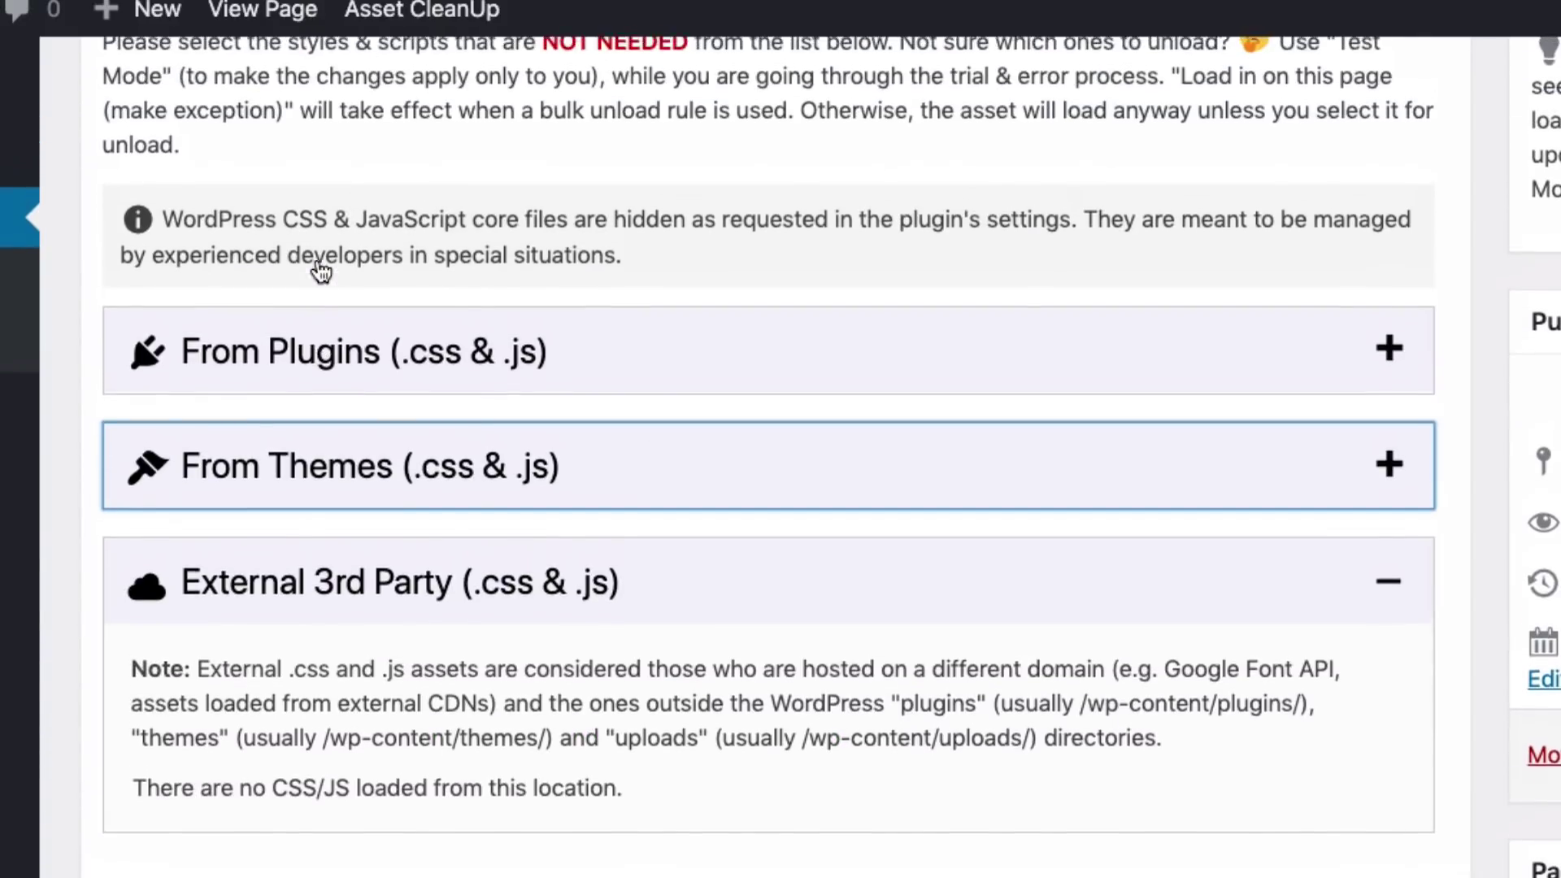
scroll(321, 271, up, 2)
click(348, 651)
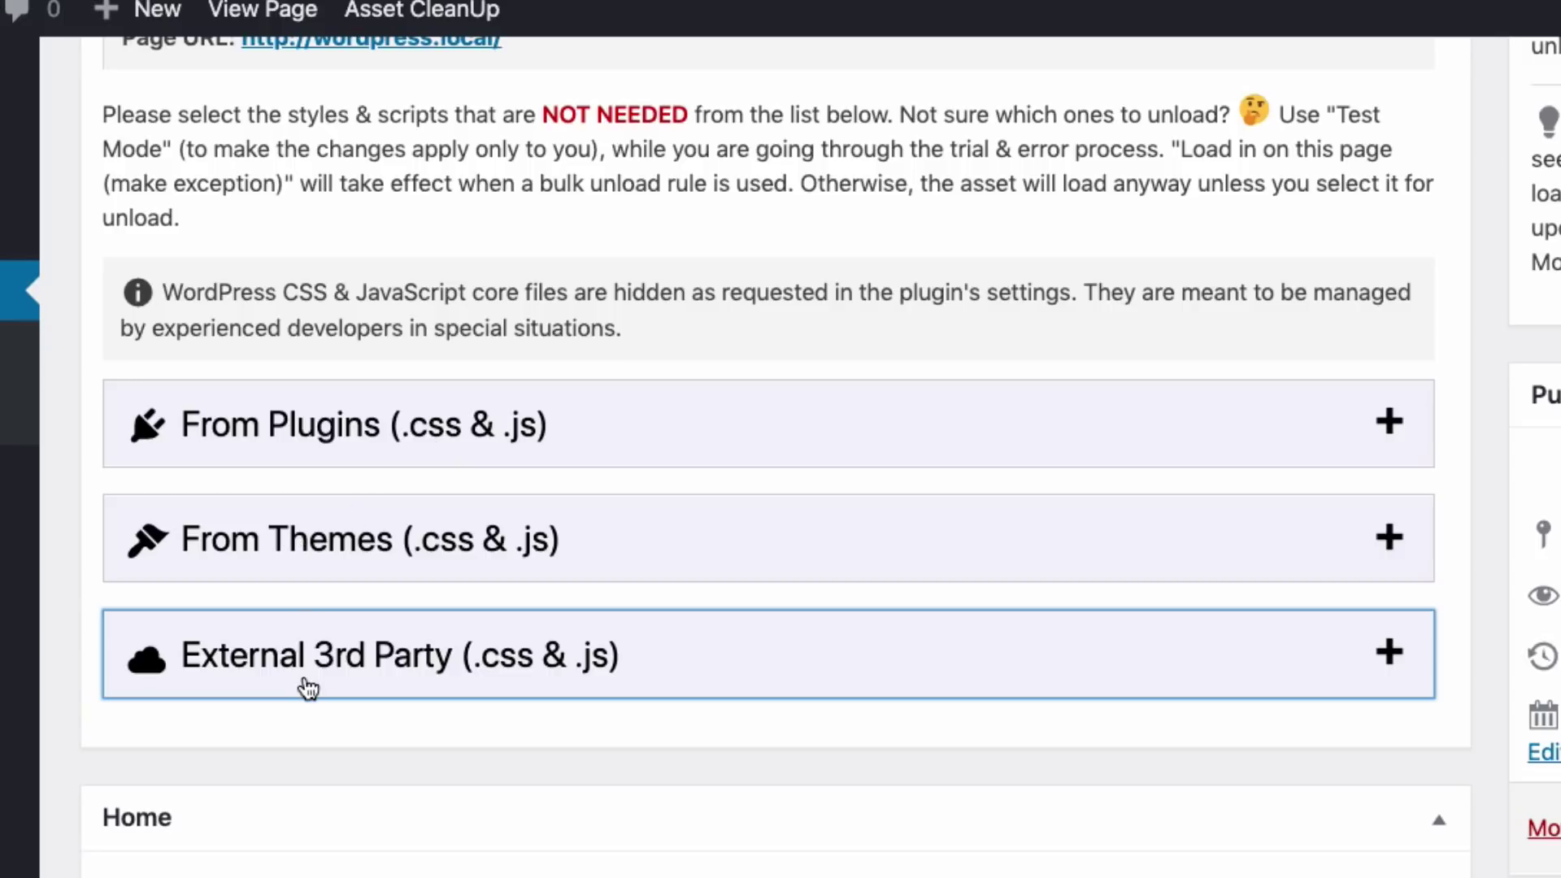
Expand the From Themes asset group and examine the unload options for the FoundationPress script and stylesheet
click(265, 540)
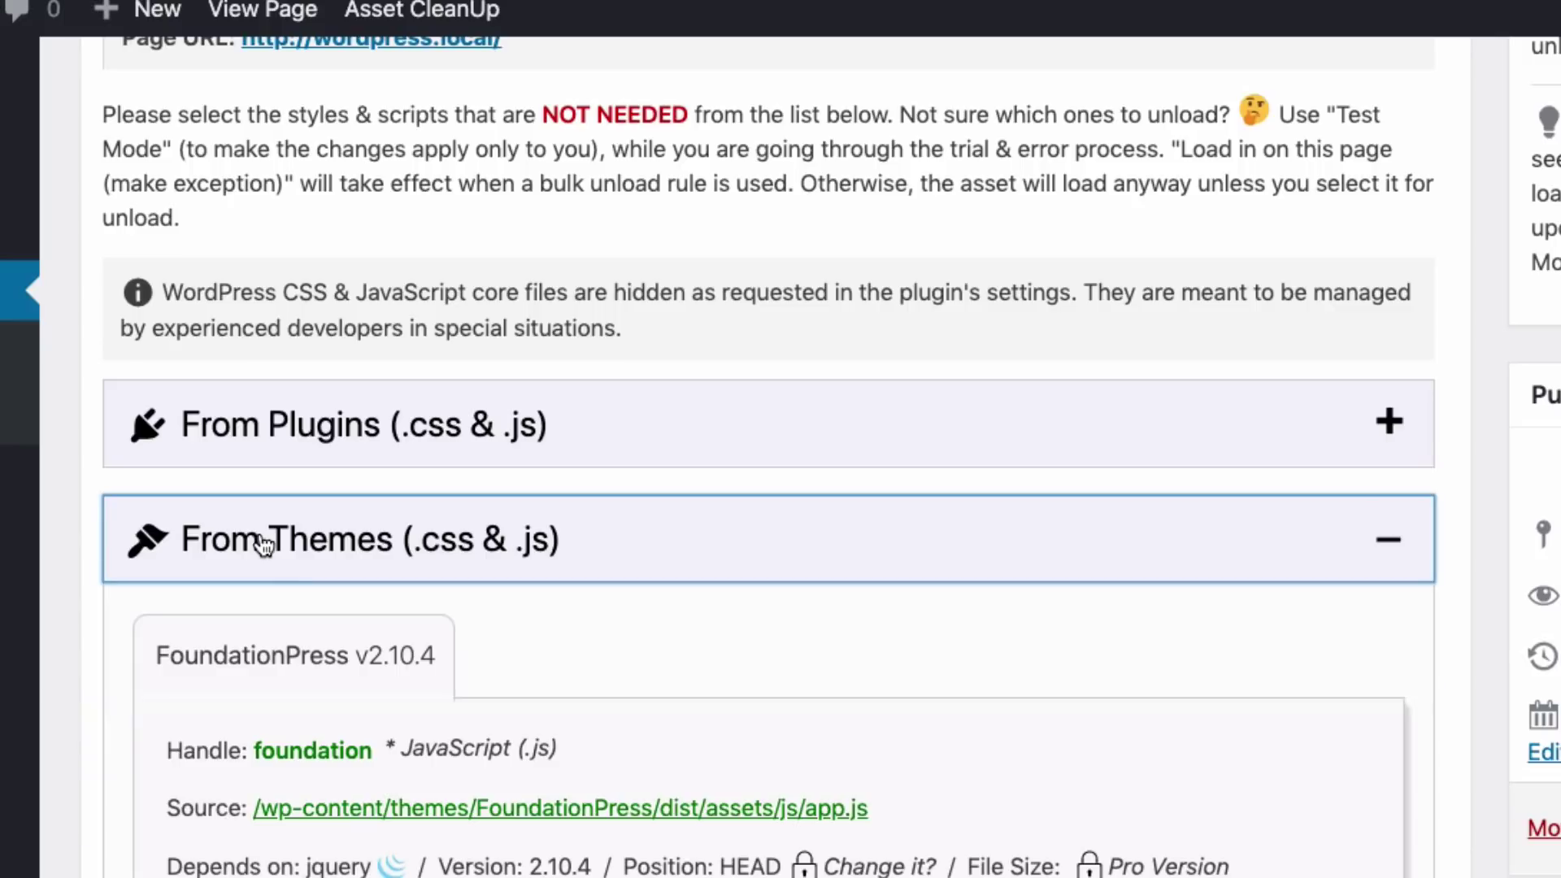
scroll(260, 672, down, 1)
scroll(269, 682, down, 3)
scroll(943, 583, down, 6)
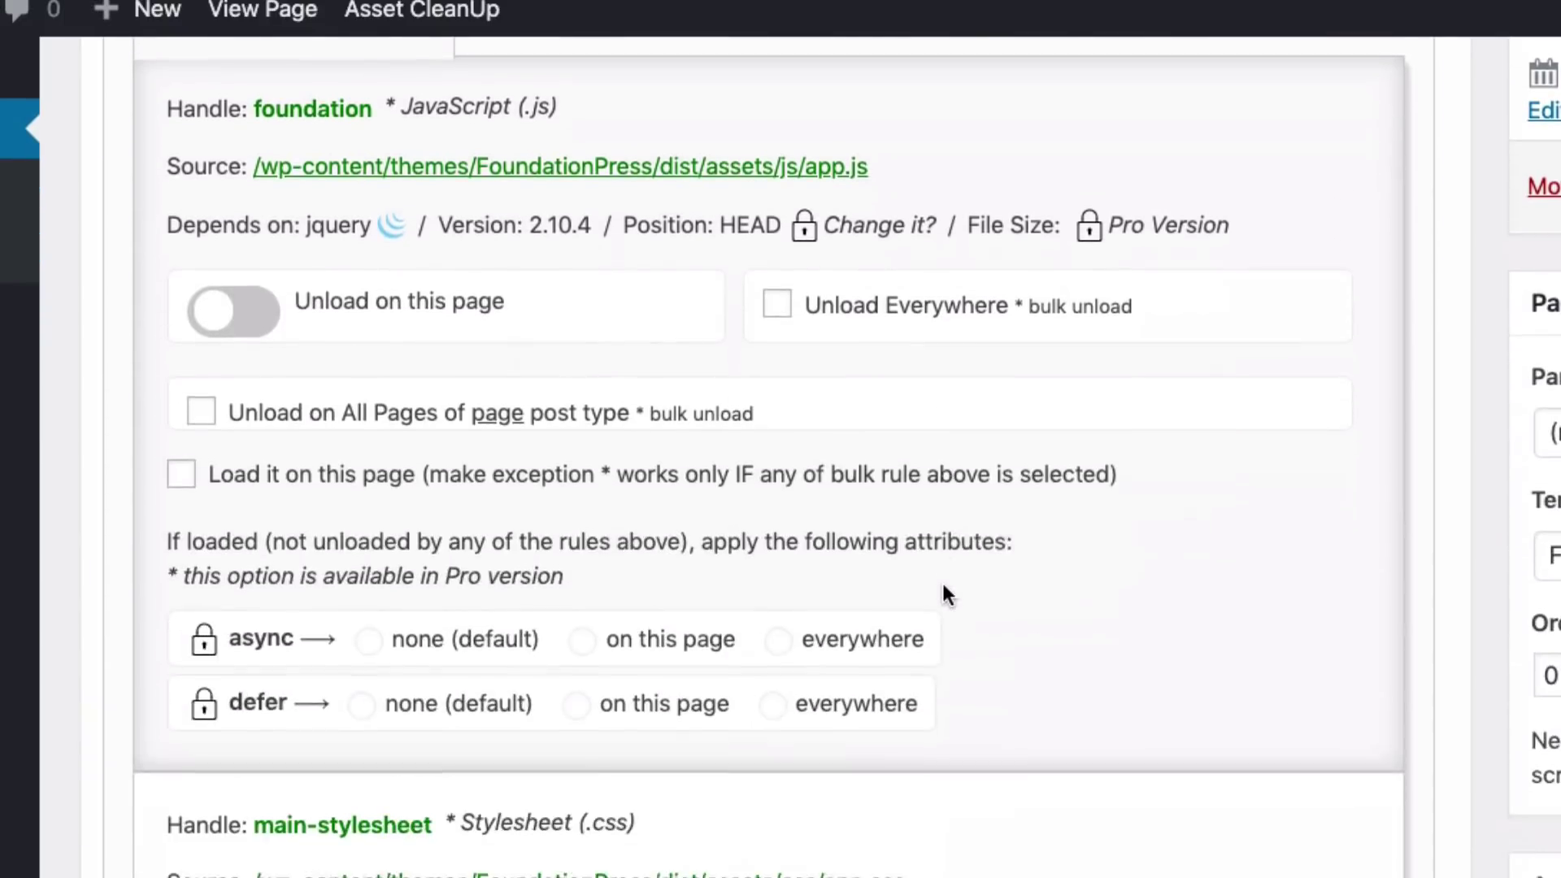
scroll(941, 579, up, 3)
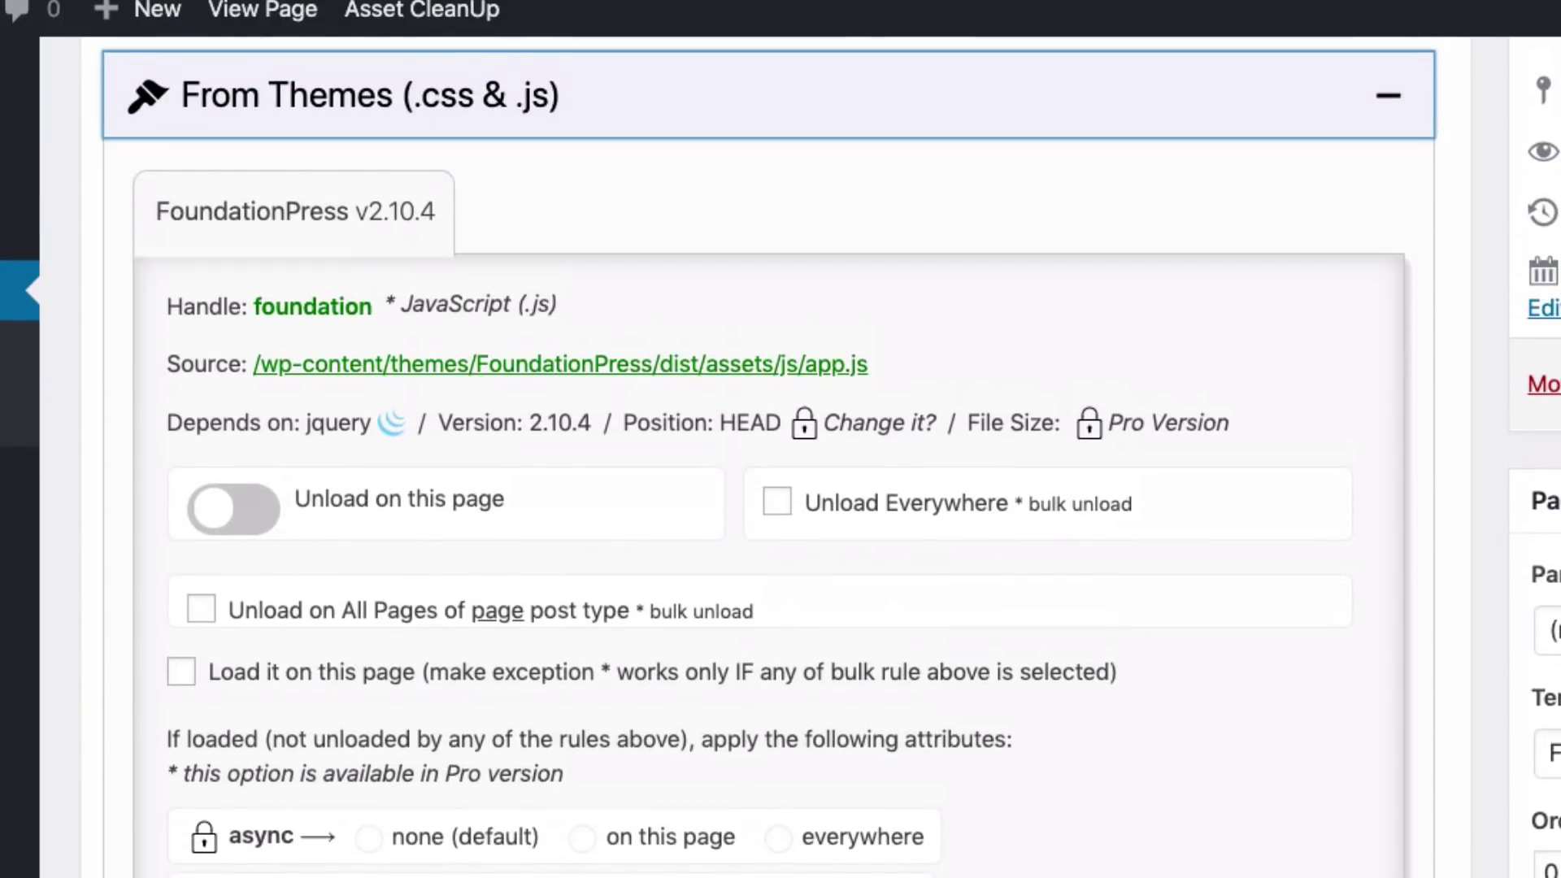
Collapse the From Themes asset group, expand From Plugins and examine the unload options of the BuddyPress scripts and stylesheets
scroll(593, 418, up, 4)
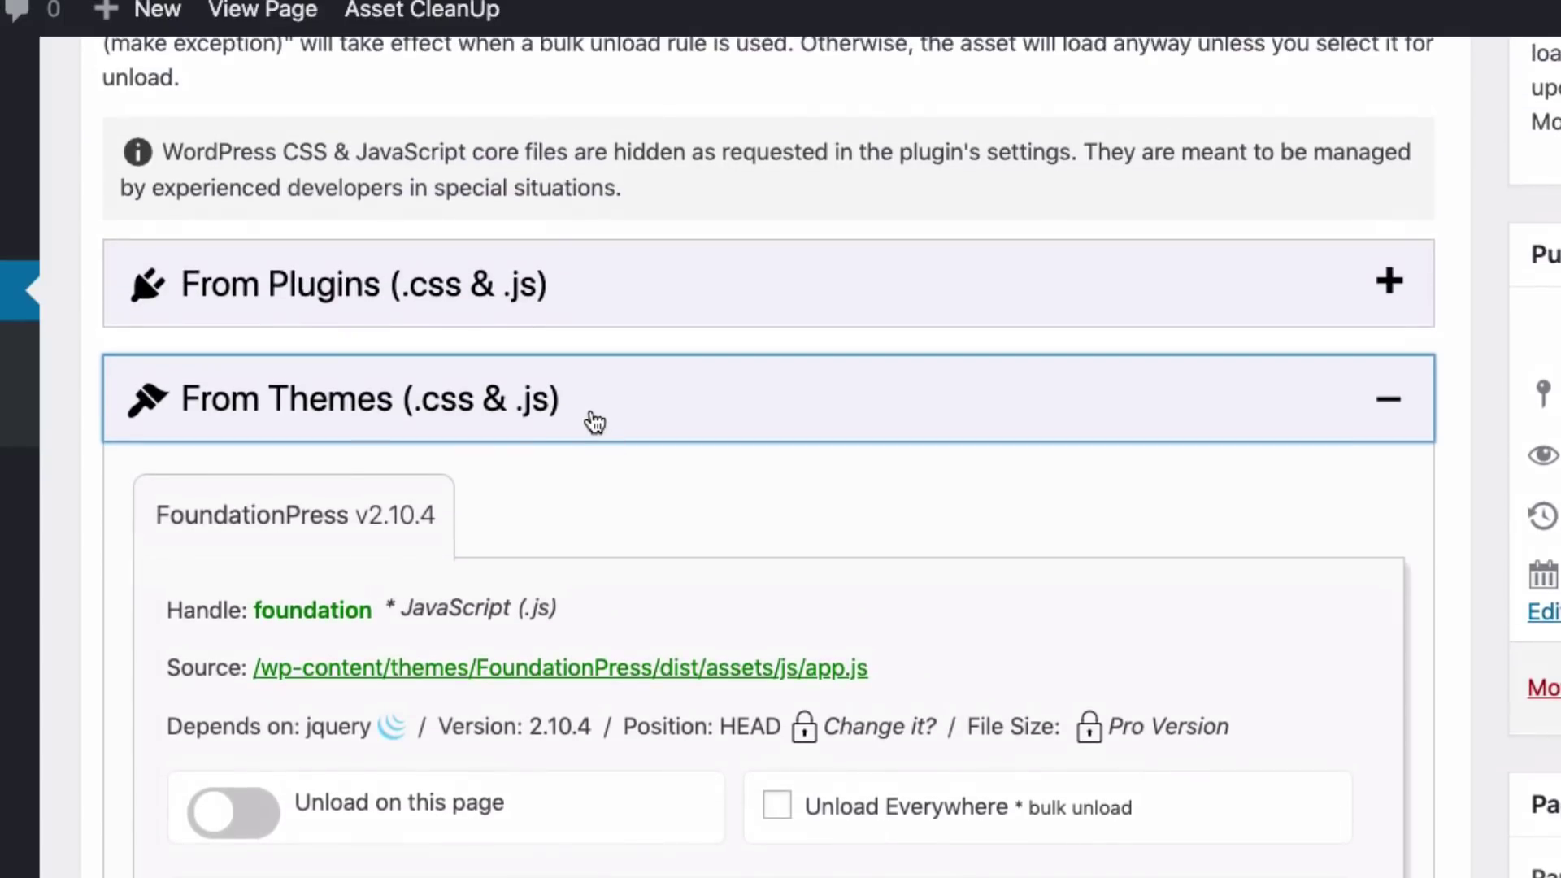
click(594, 419)
click(597, 296)
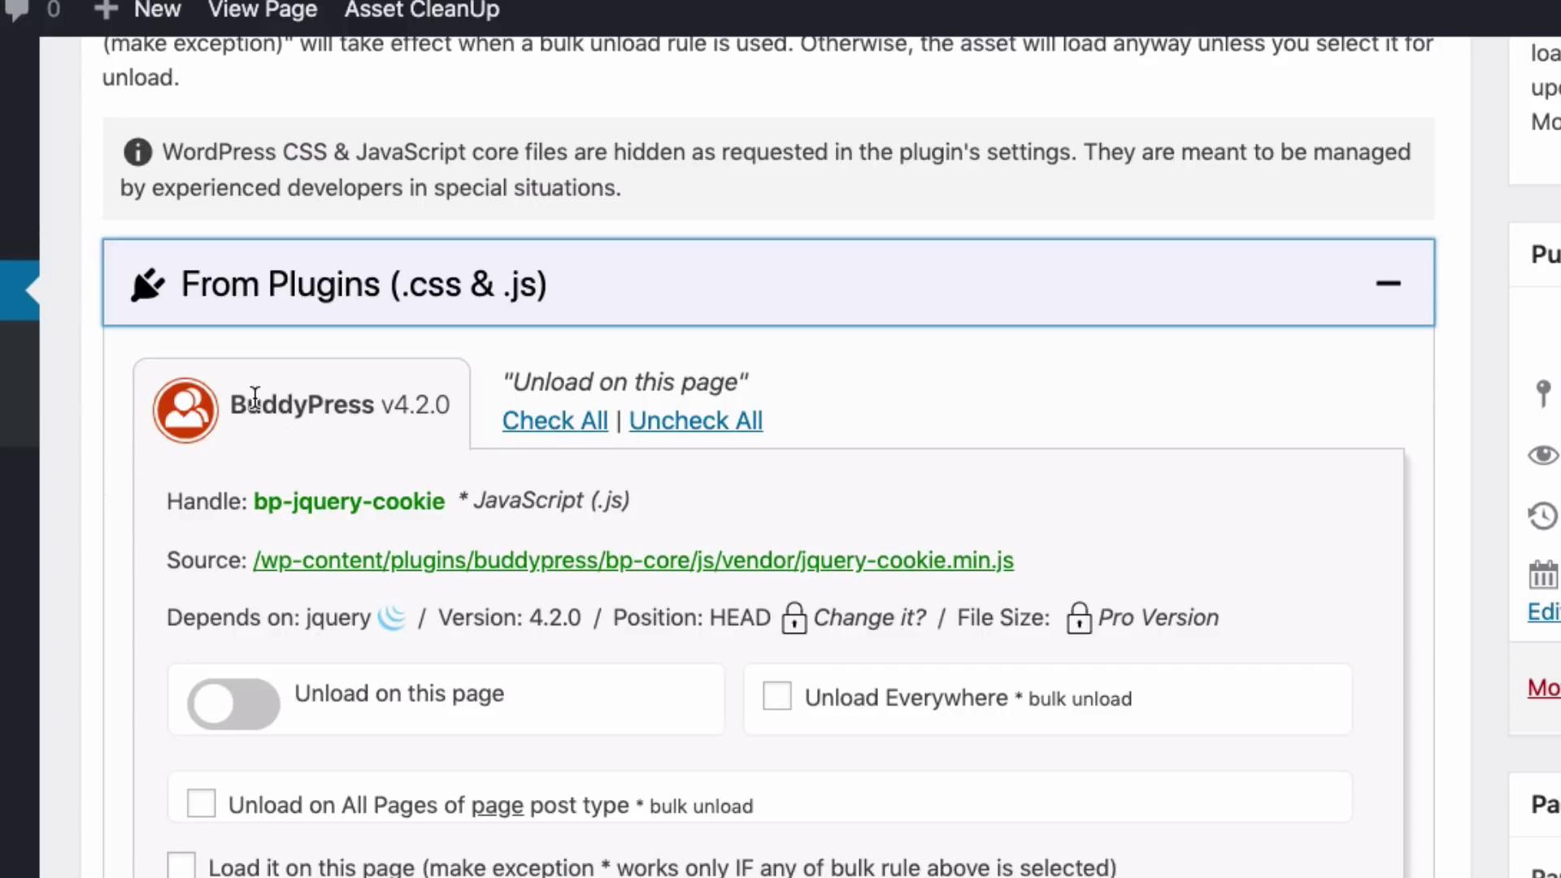
scroll(254, 397, down, 3)
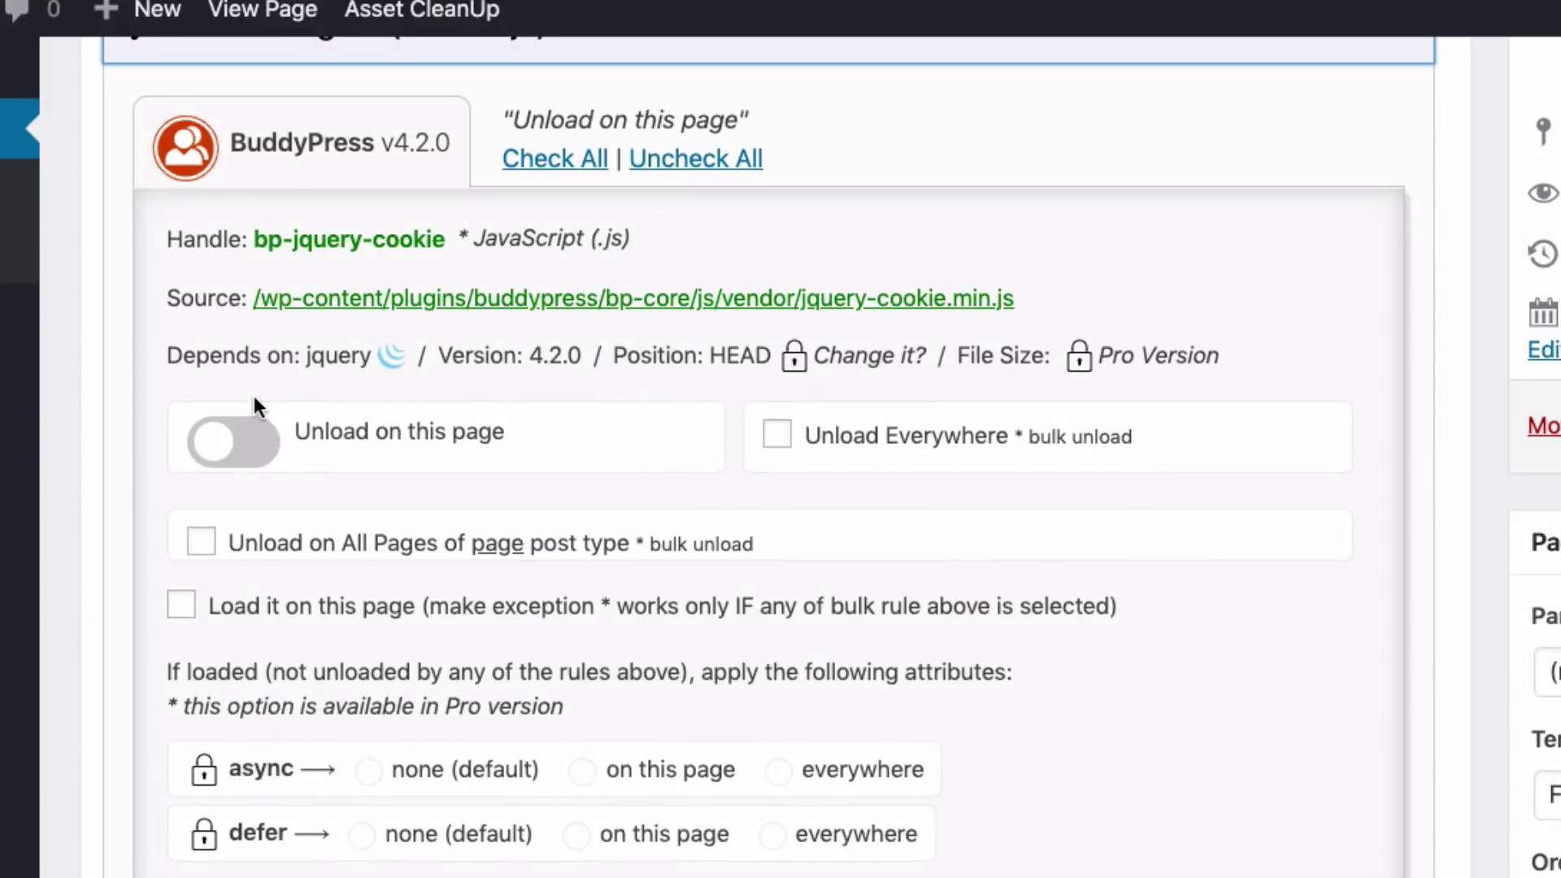
scroll(254, 397, down, 3)
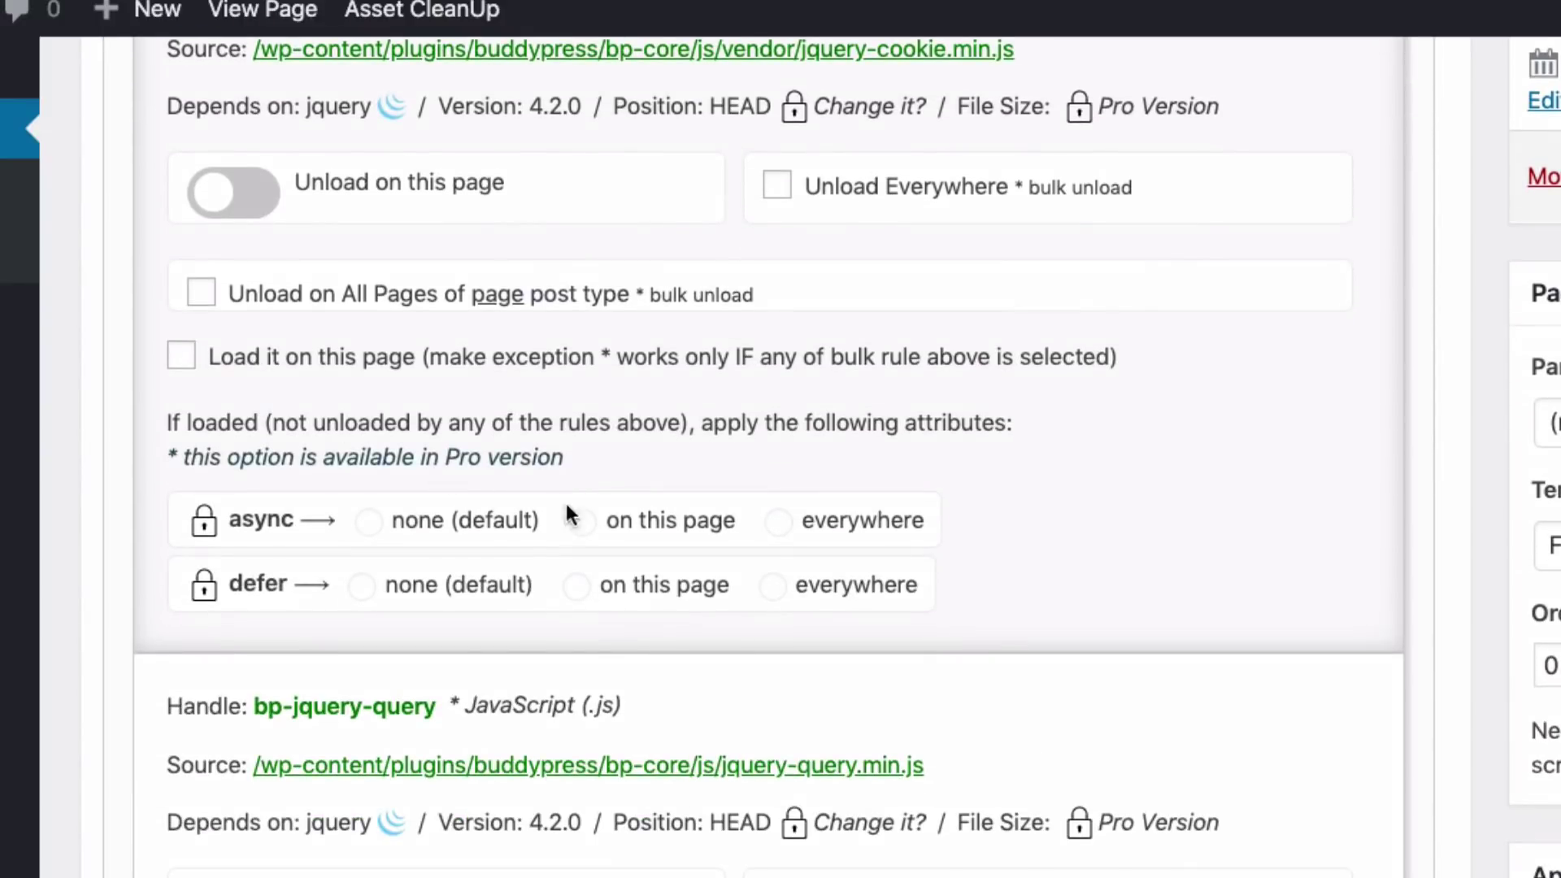
scroll(470, 589, down, 10)
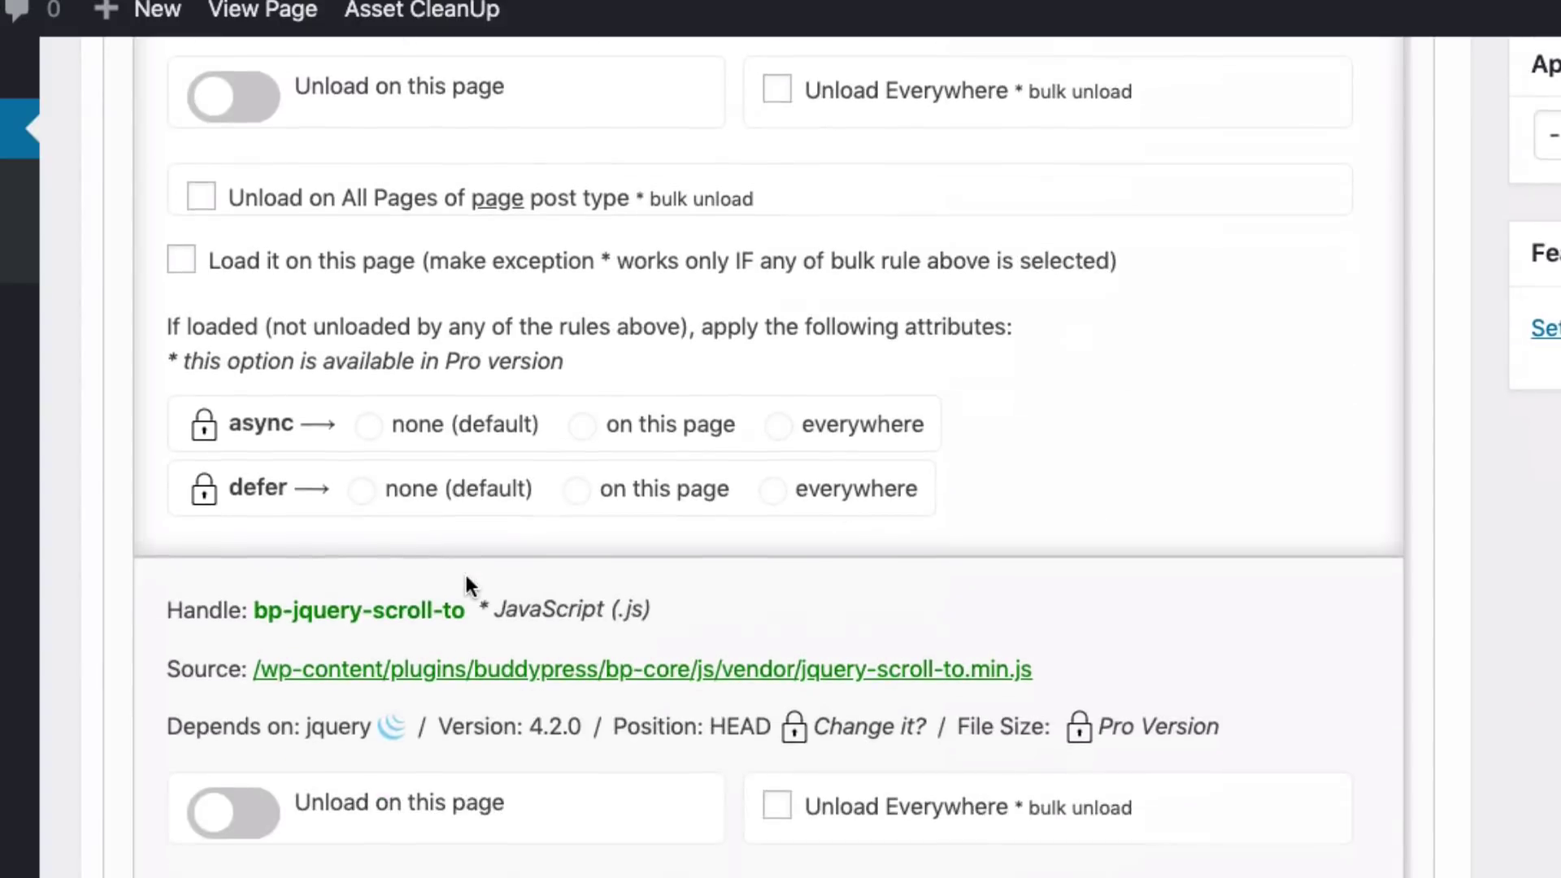
scroll(466, 571, down, 12)
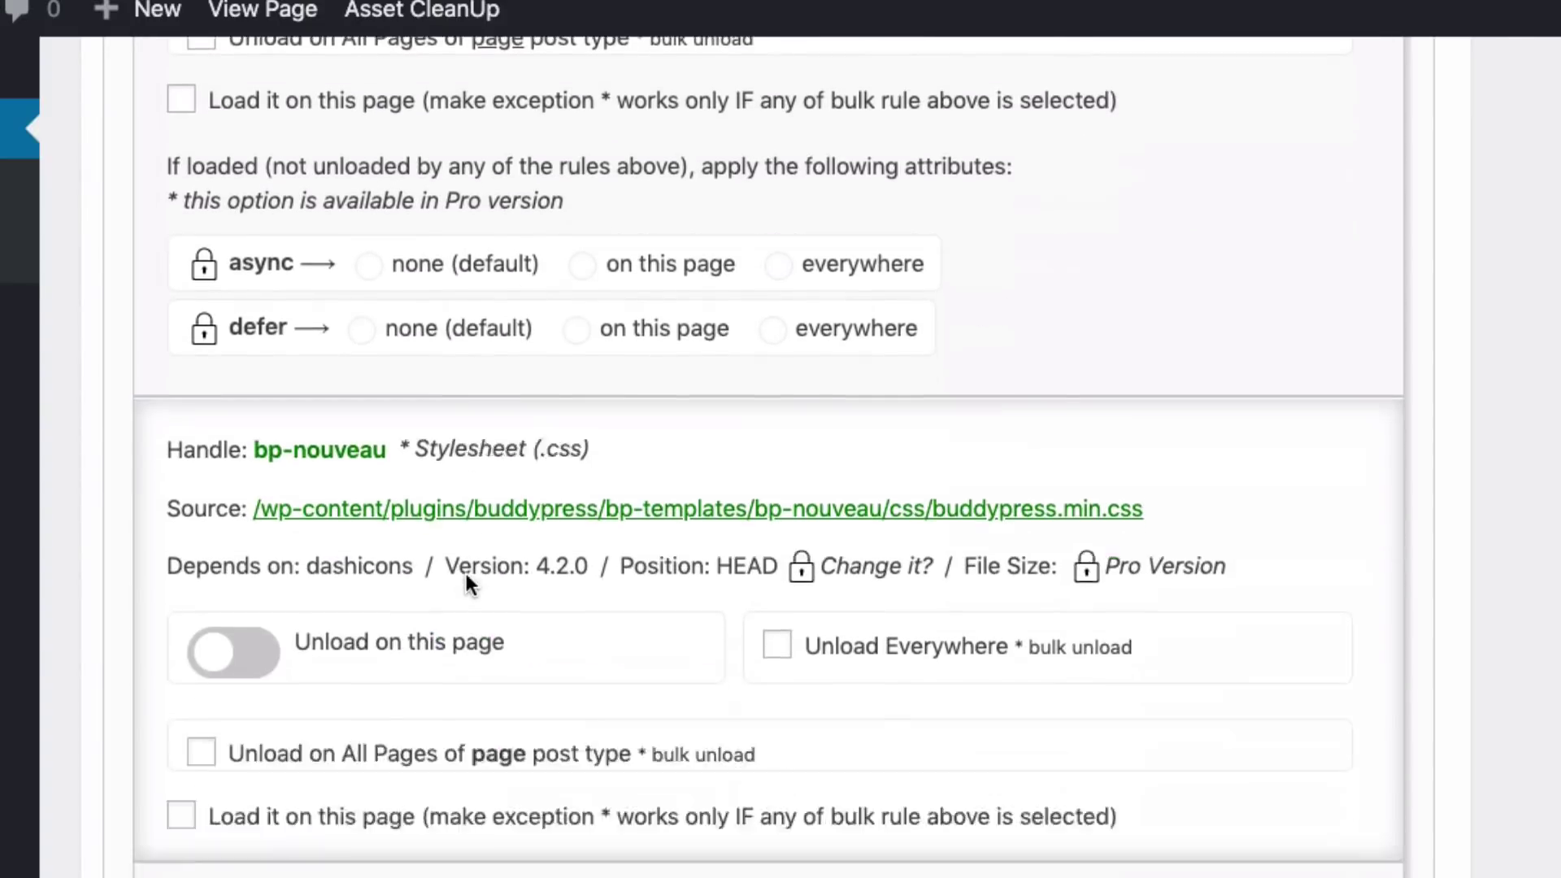
scroll(466, 573, down, 4)
scroll(466, 573, down, 4)
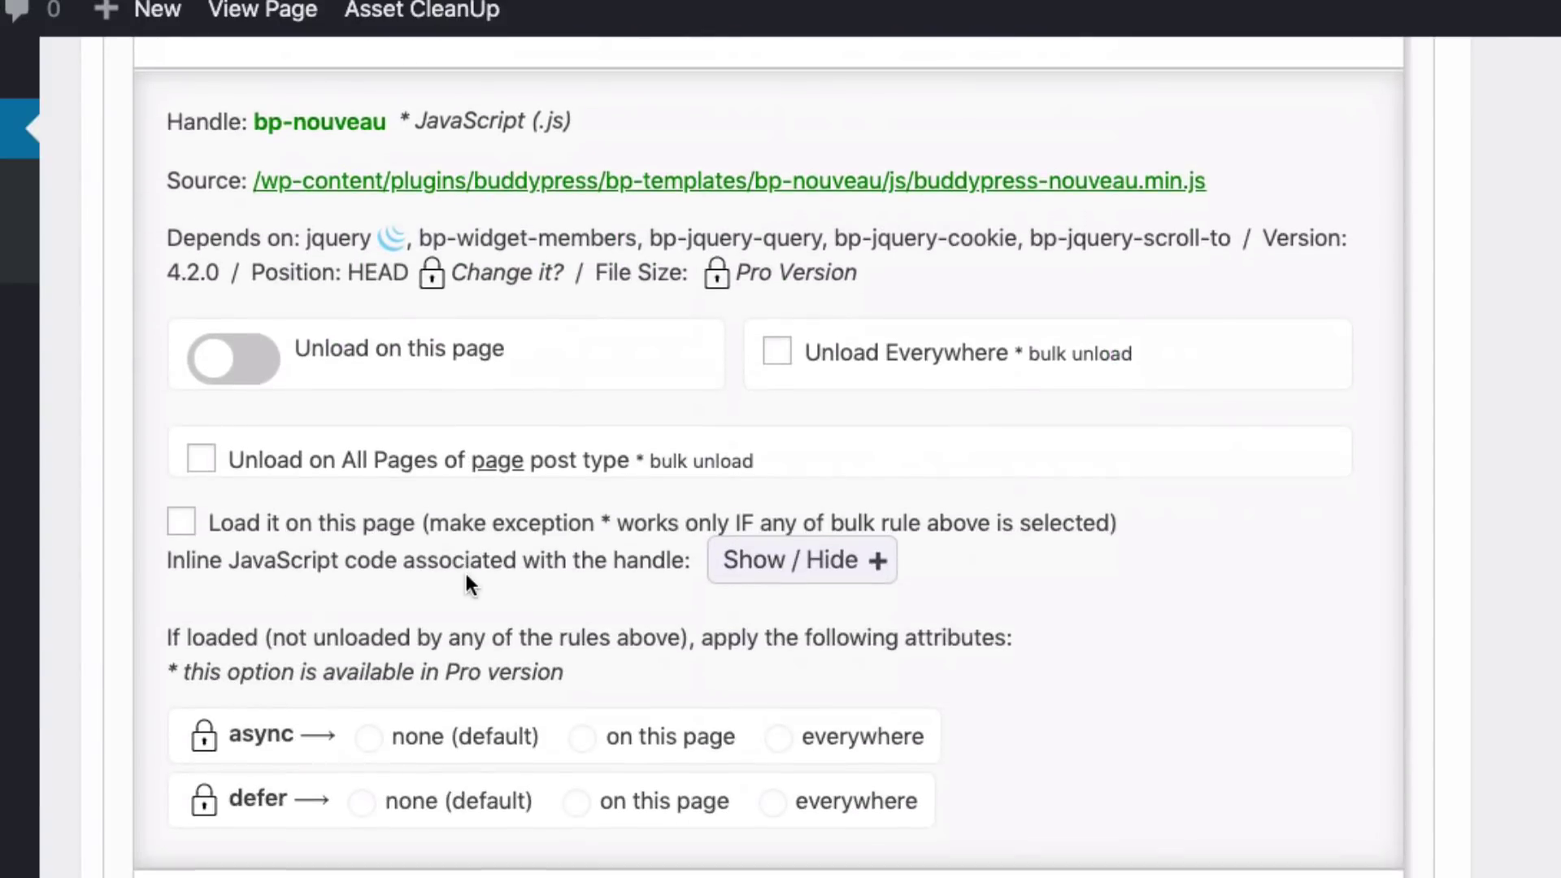
scroll(466, 575, down, 1)
Try the Unload on this page switch on the BuddyPress bp-jquery-query script
scroll(431, 374, up, 10)
scroll(432, 370, up, 6)
scroll(337, 508, up, 10)
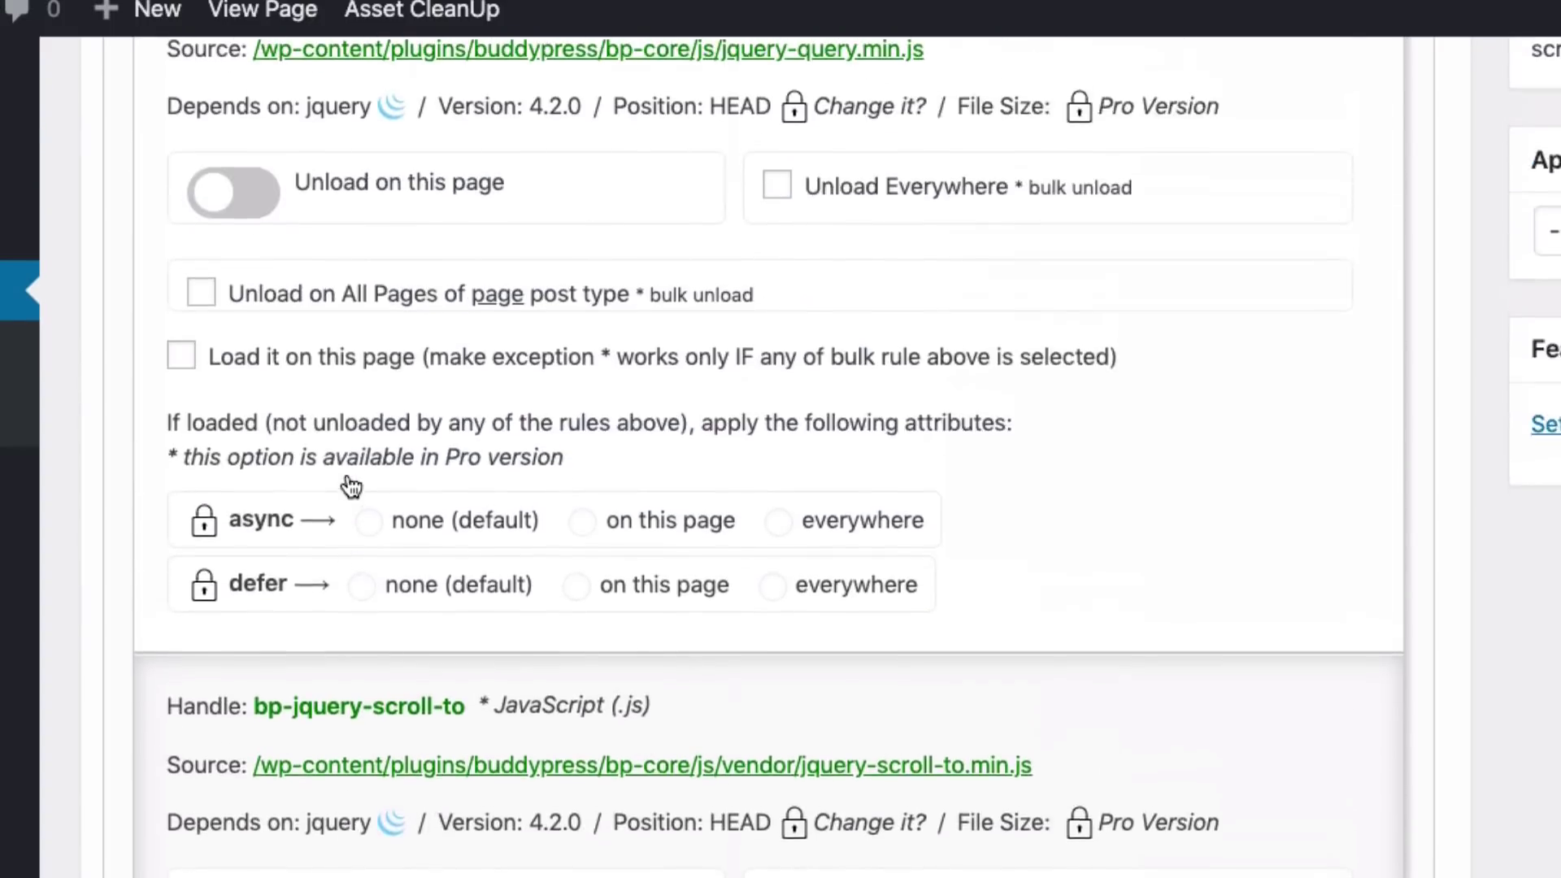
click(330, 517)
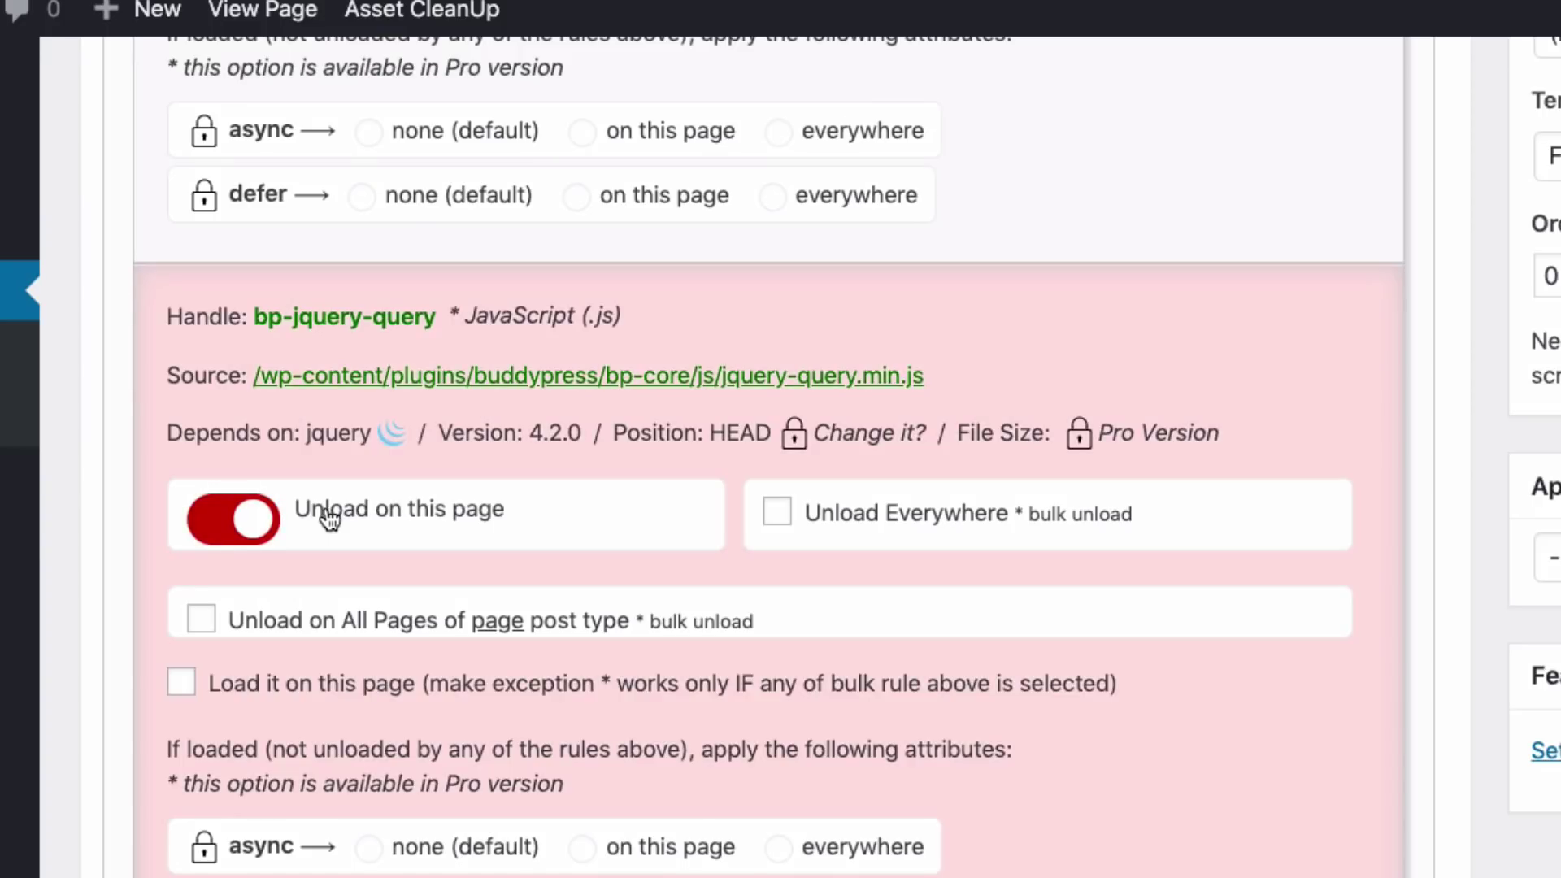
click(230, 532)
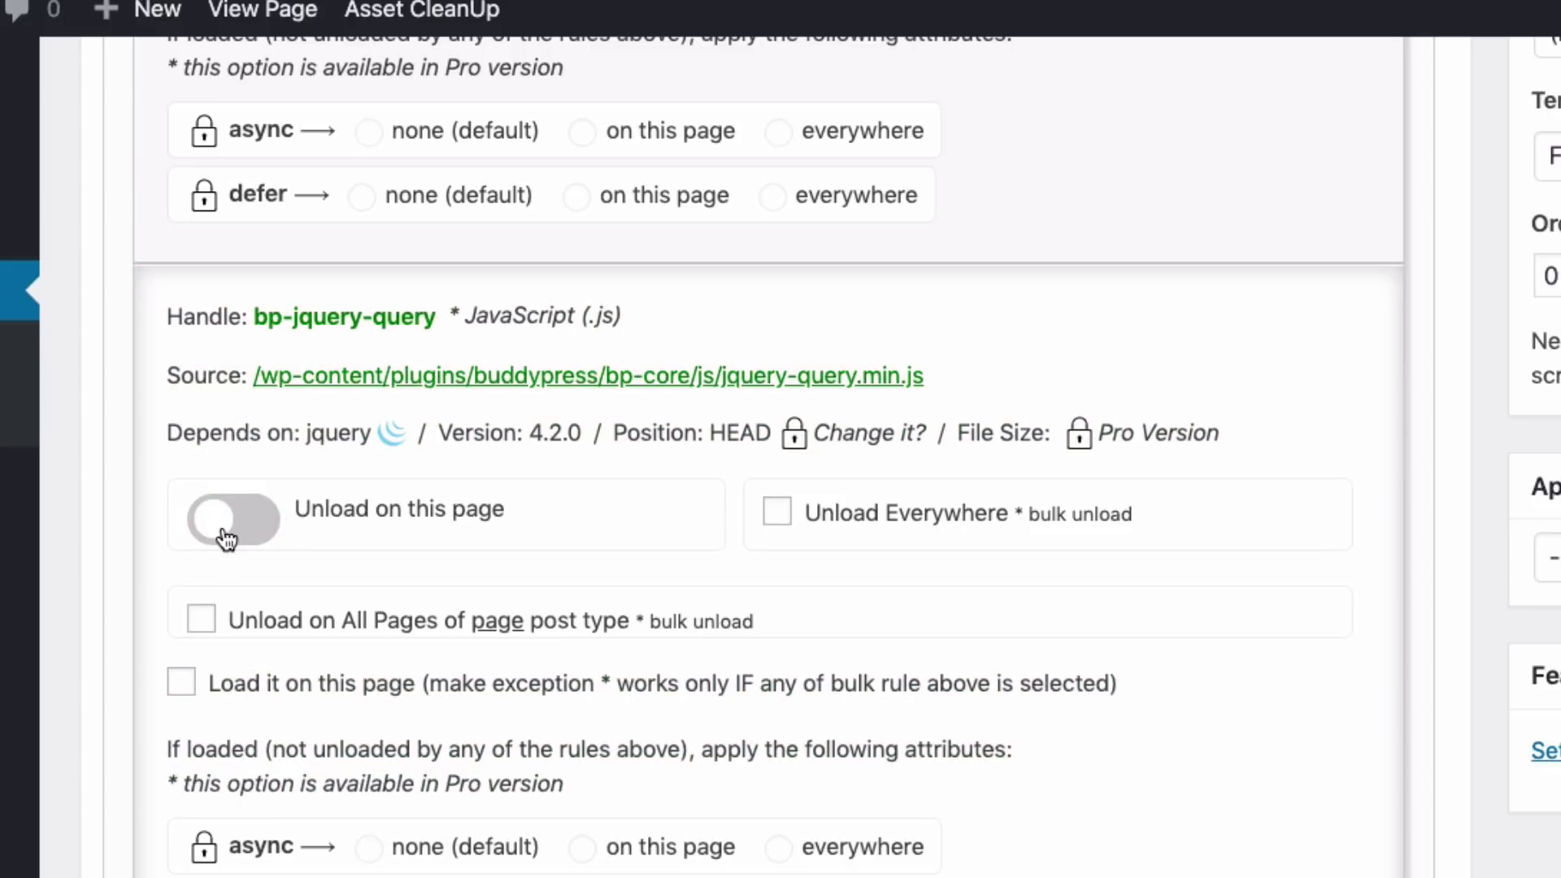
Mark all BuddyPress assets as unloaded on this page and update the Home page
scroll(242, 529, up, 11)
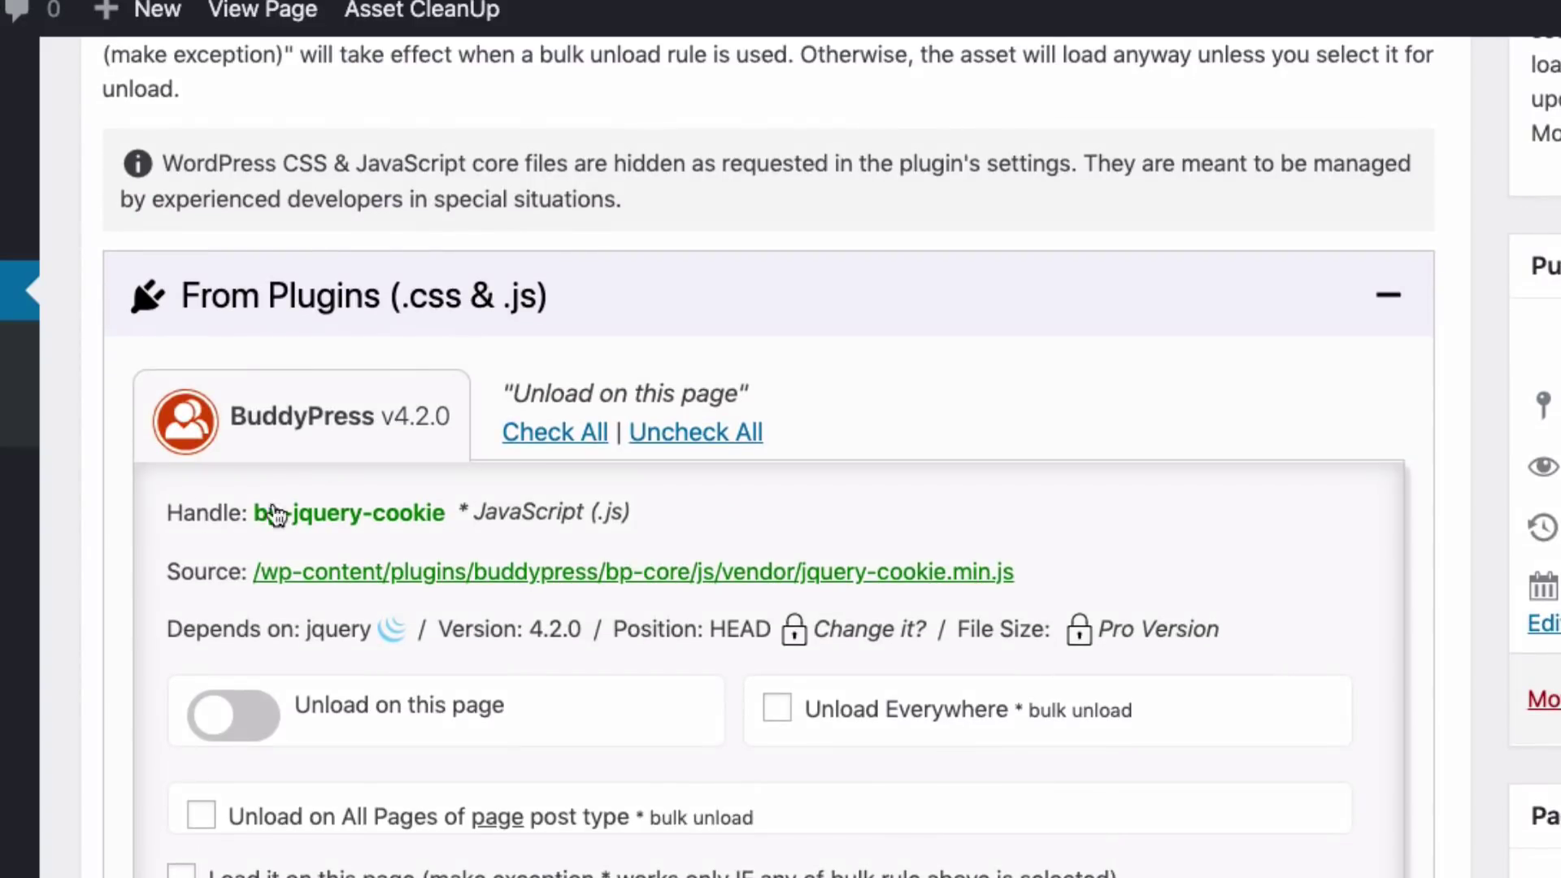
click(541, 435)
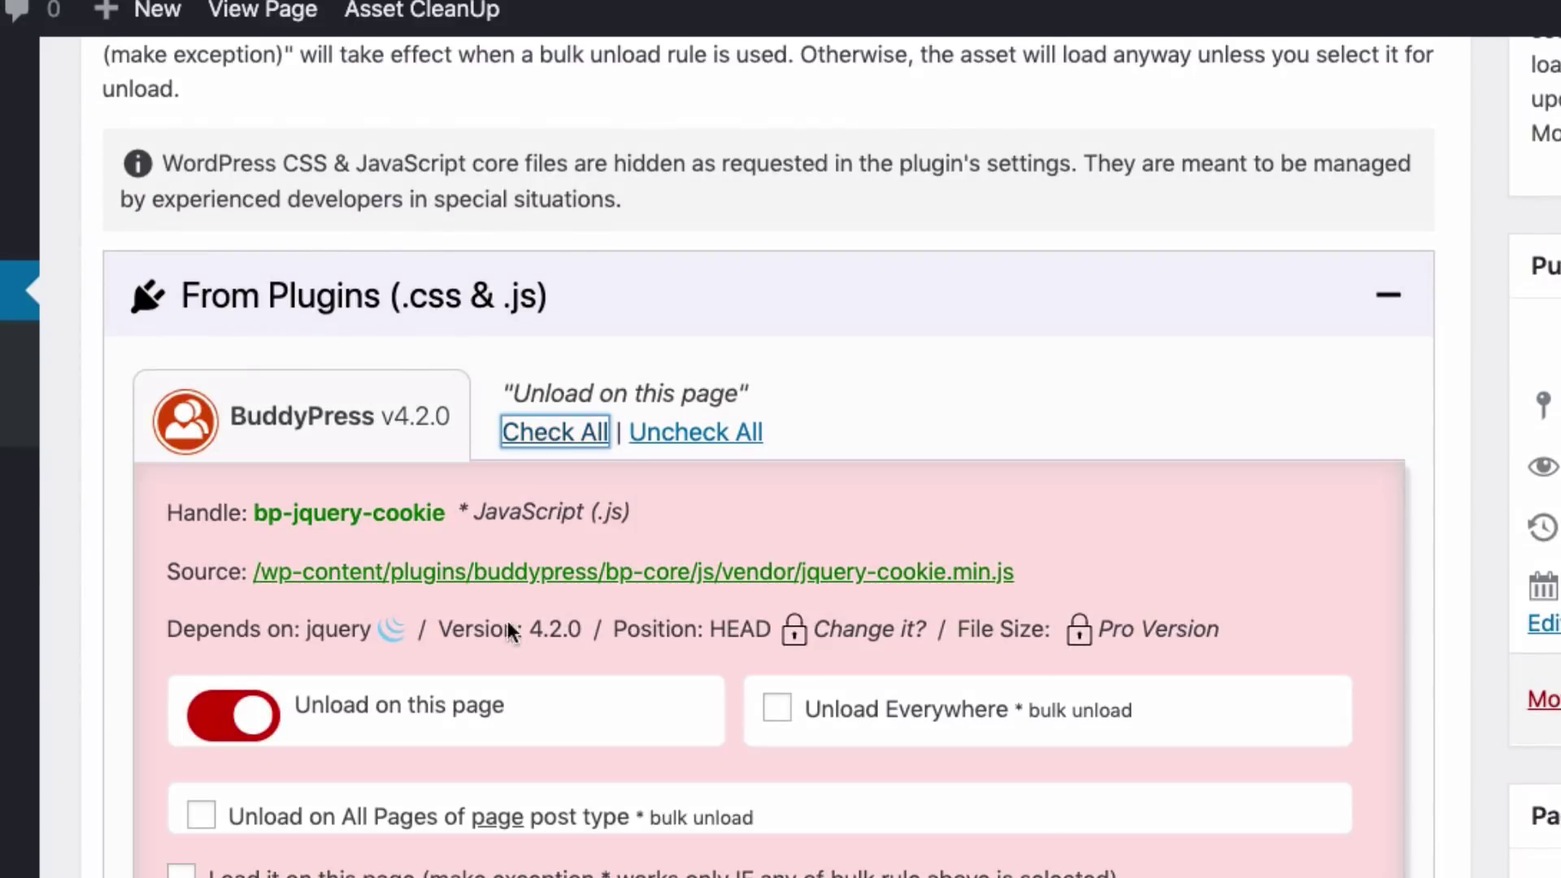
scroll(540, 407, down, 5)
scroll(539, 362, down, 20)
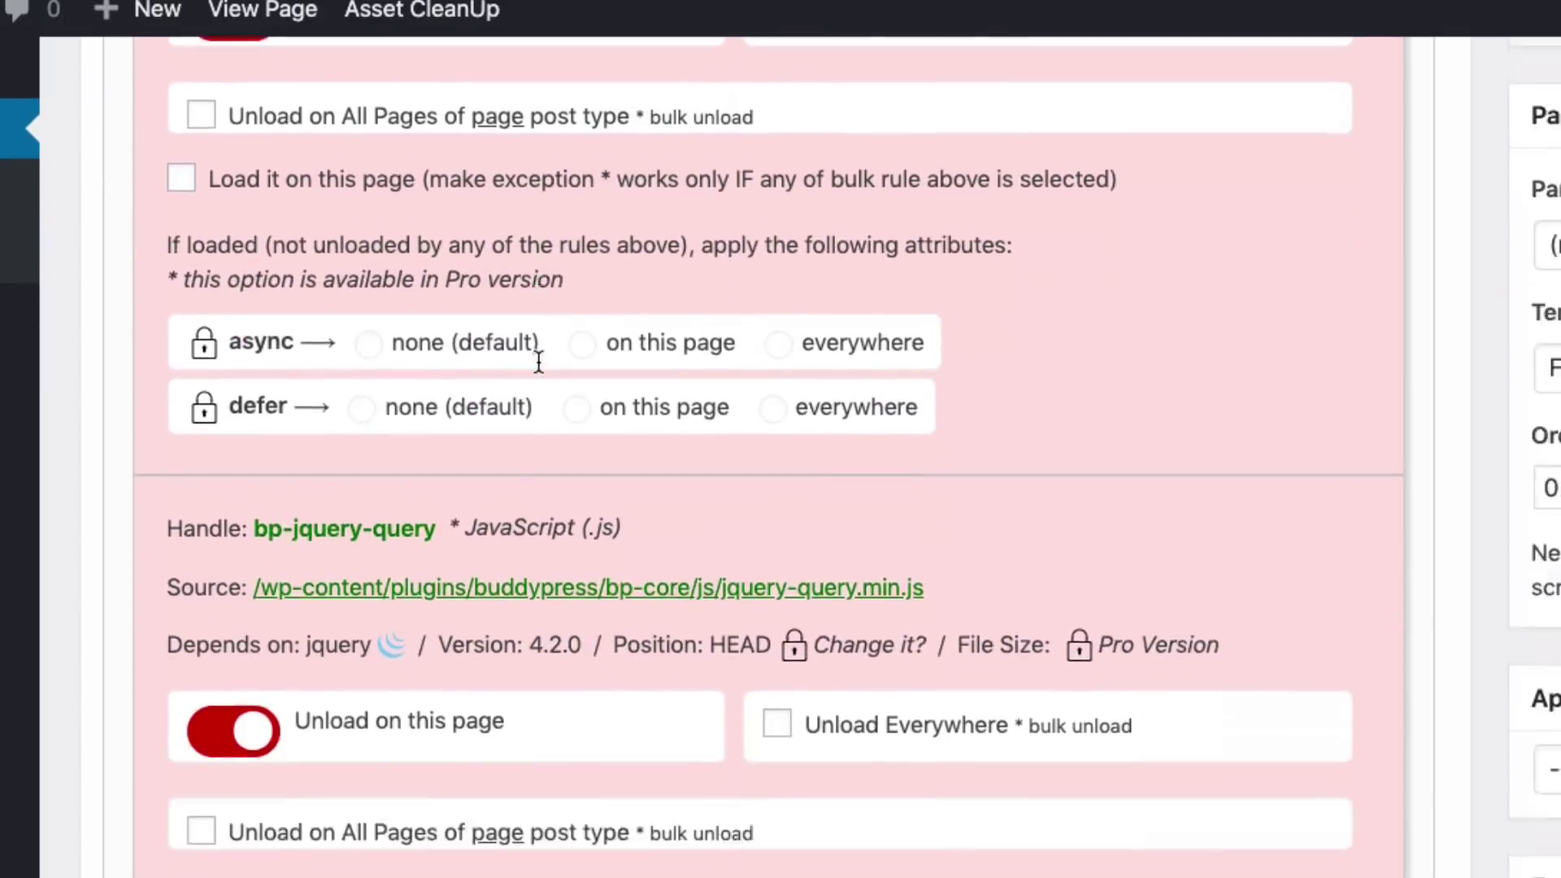
scroll(537, 357, up, 15)
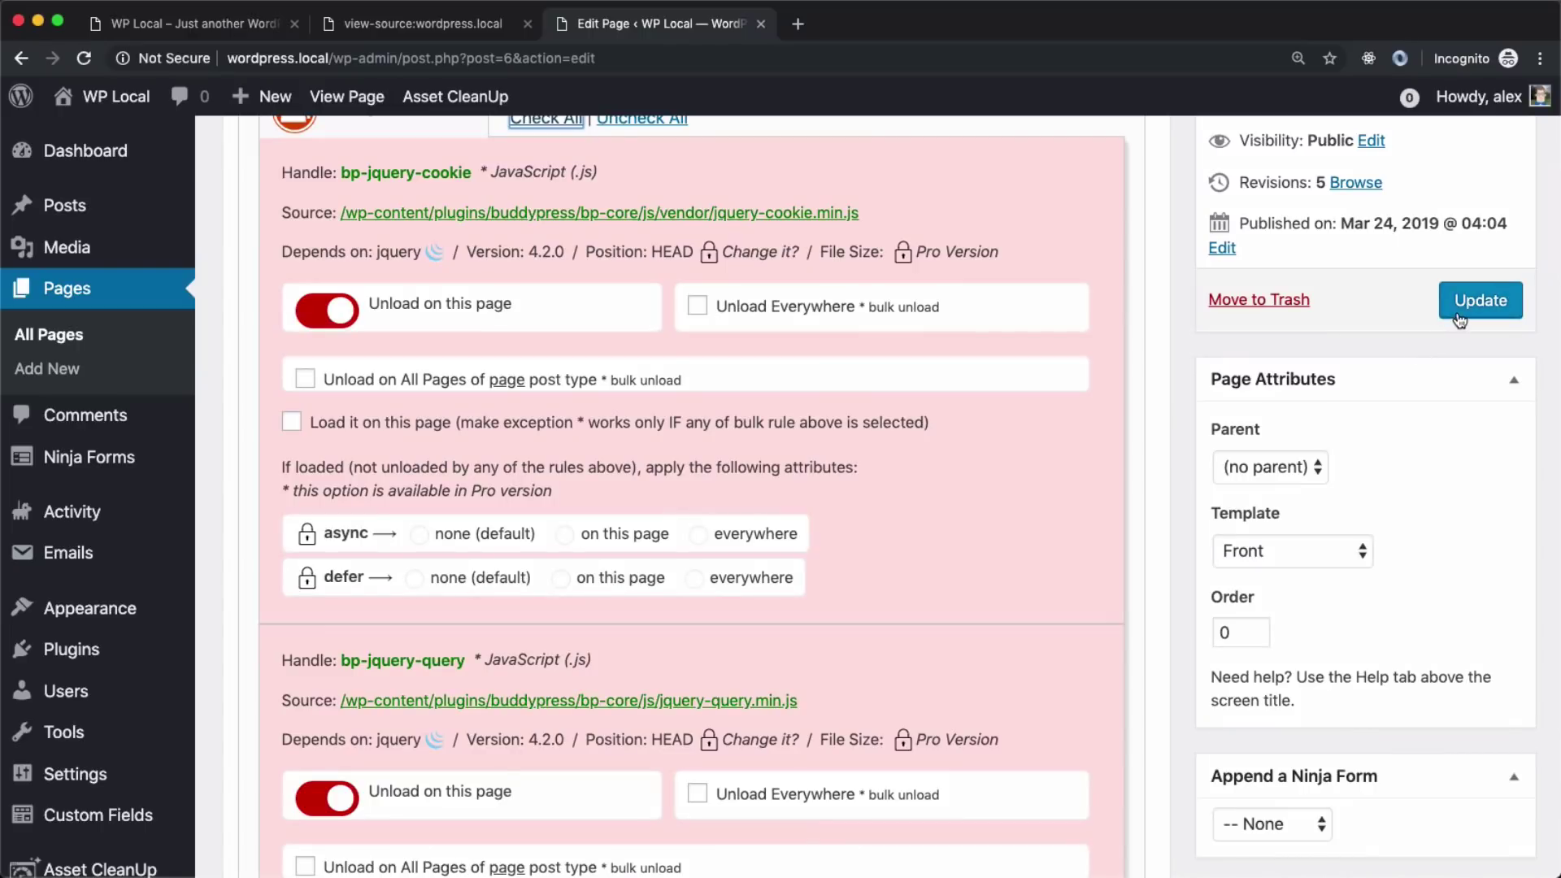
click(1460, 317)
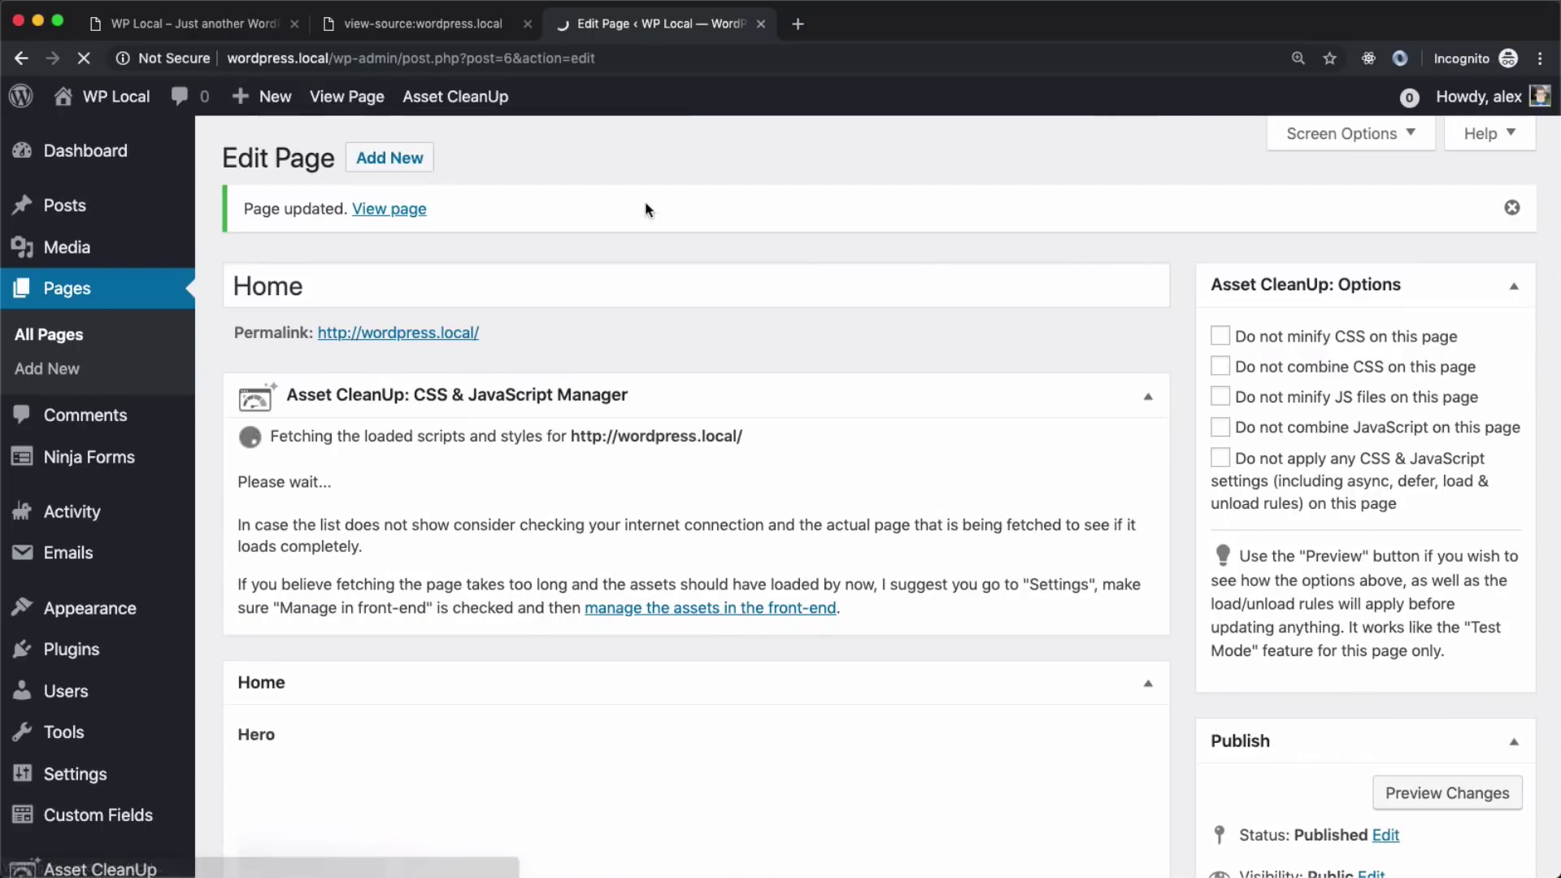
Reload the page source of wordpress.local and check which scripts and stylesheets its head section loads
key(ctrl+shift+Tab)
scroll(437, 195, up, 5)
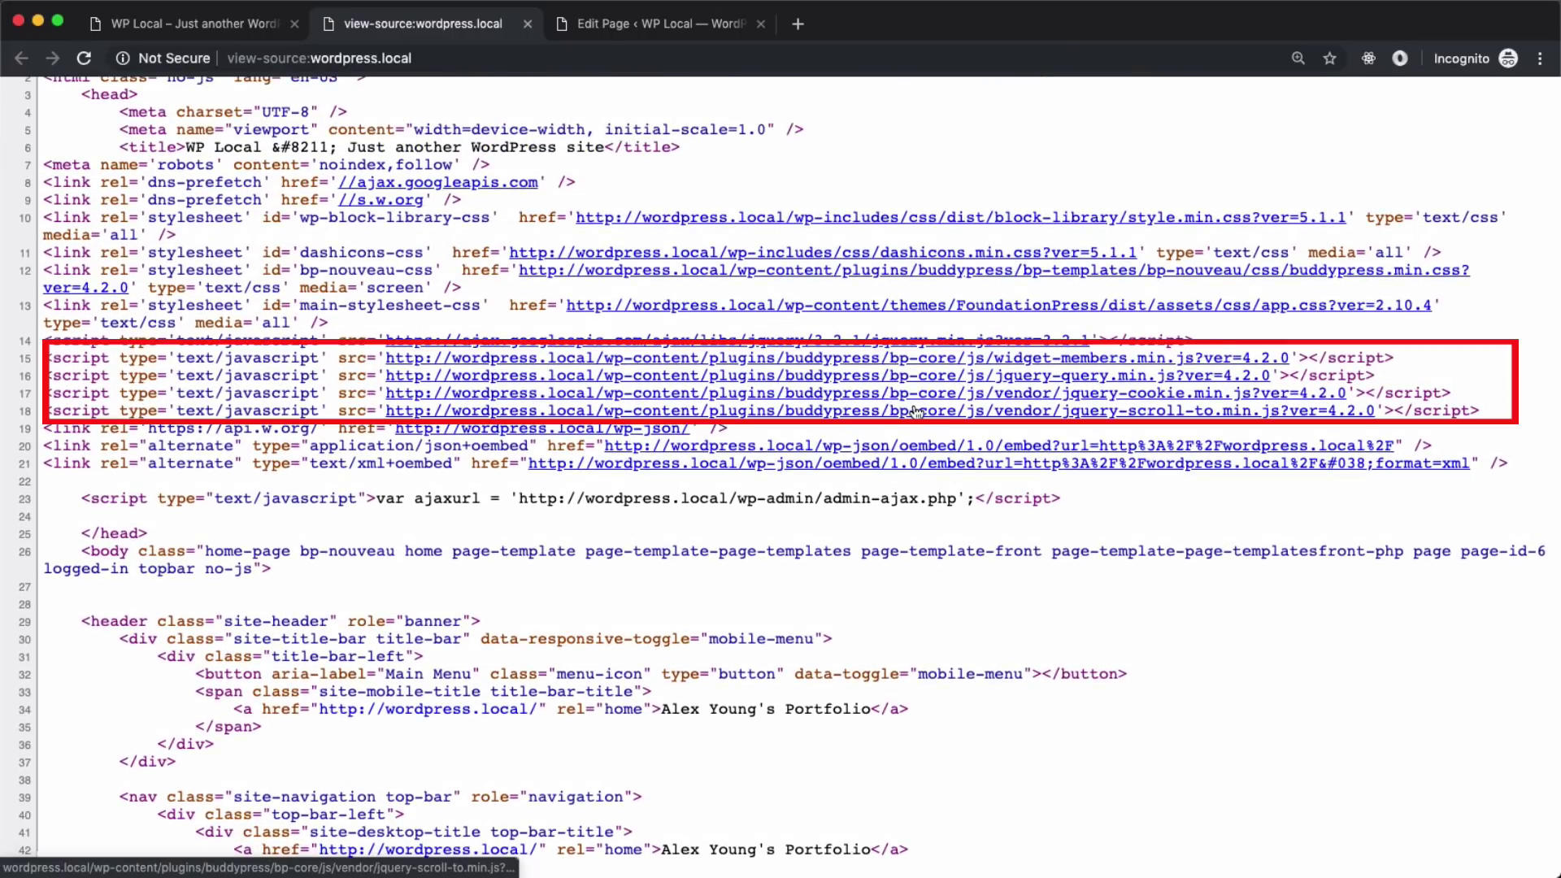
key(super+r)
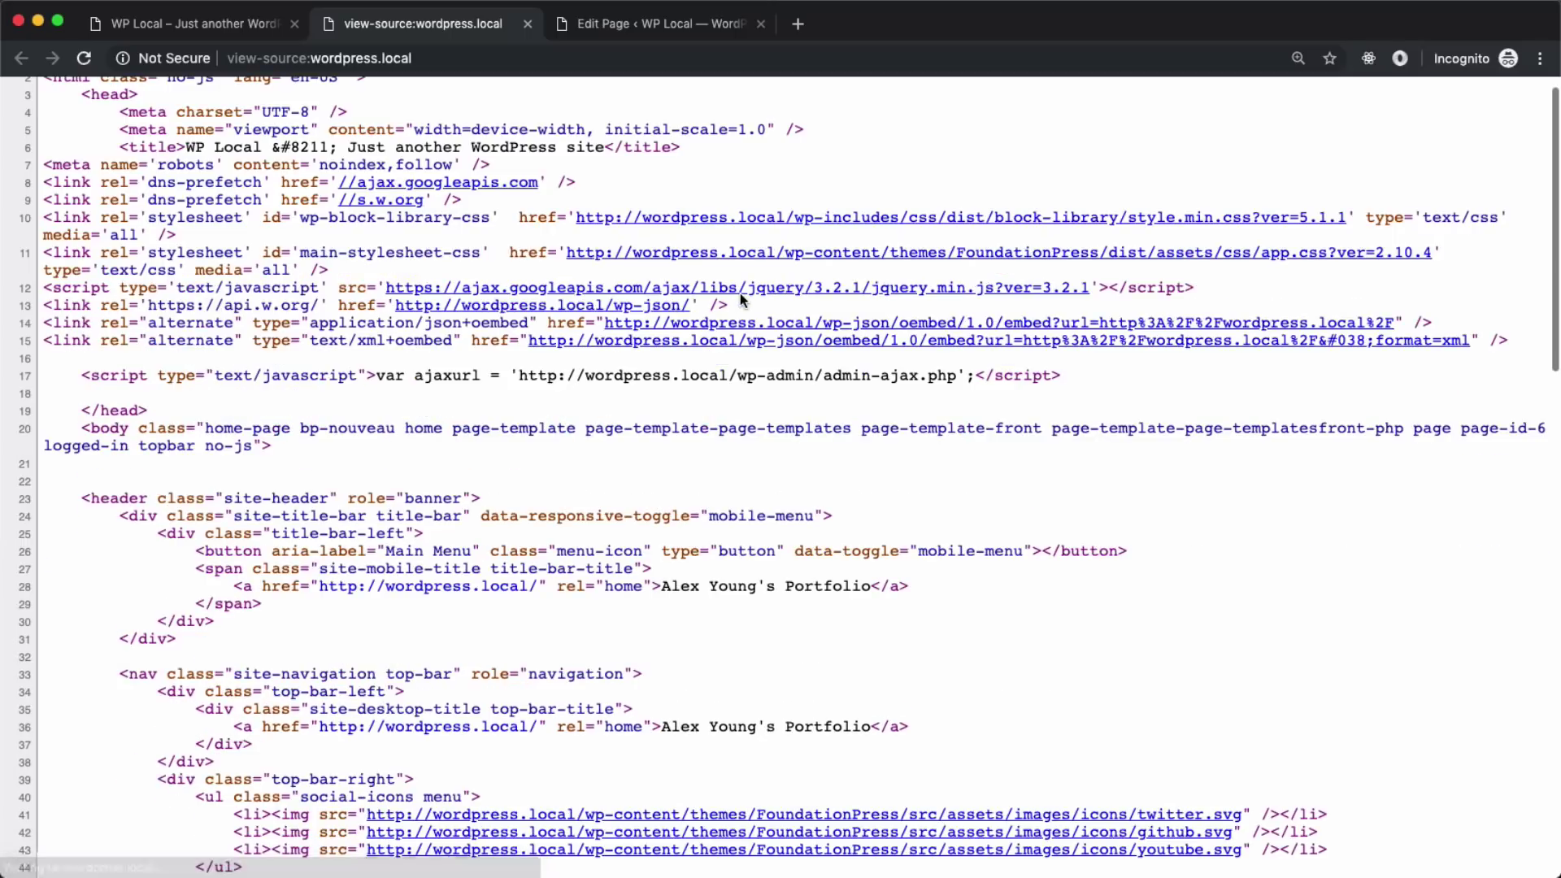
scroll(780, 357, up, 2)
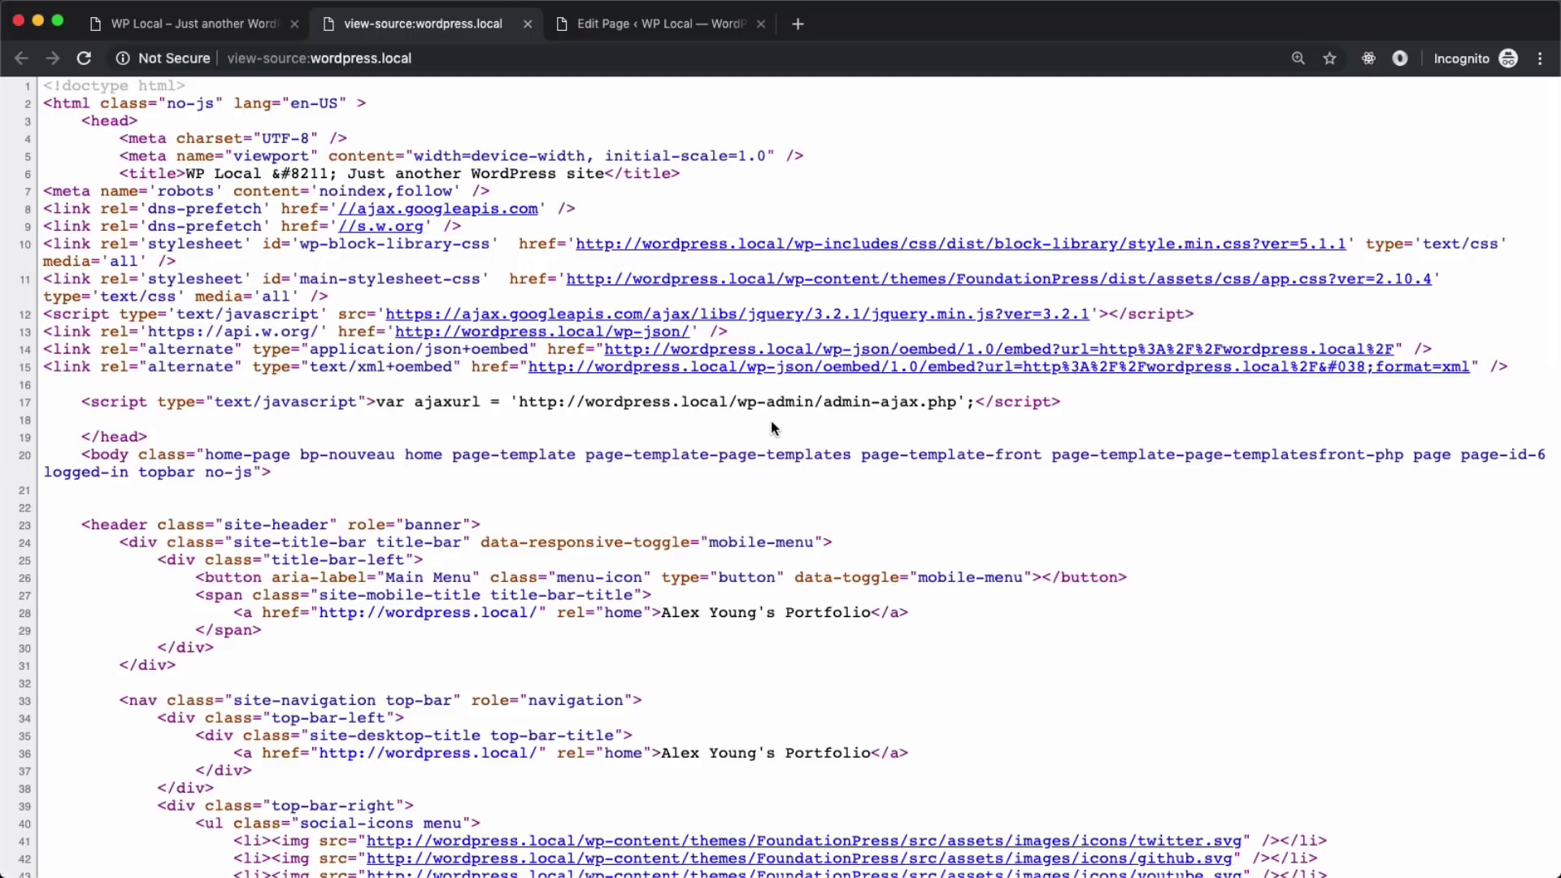
Reload the site's front page with network recording open in the developer tools and list requests of all types
click(237, 24)
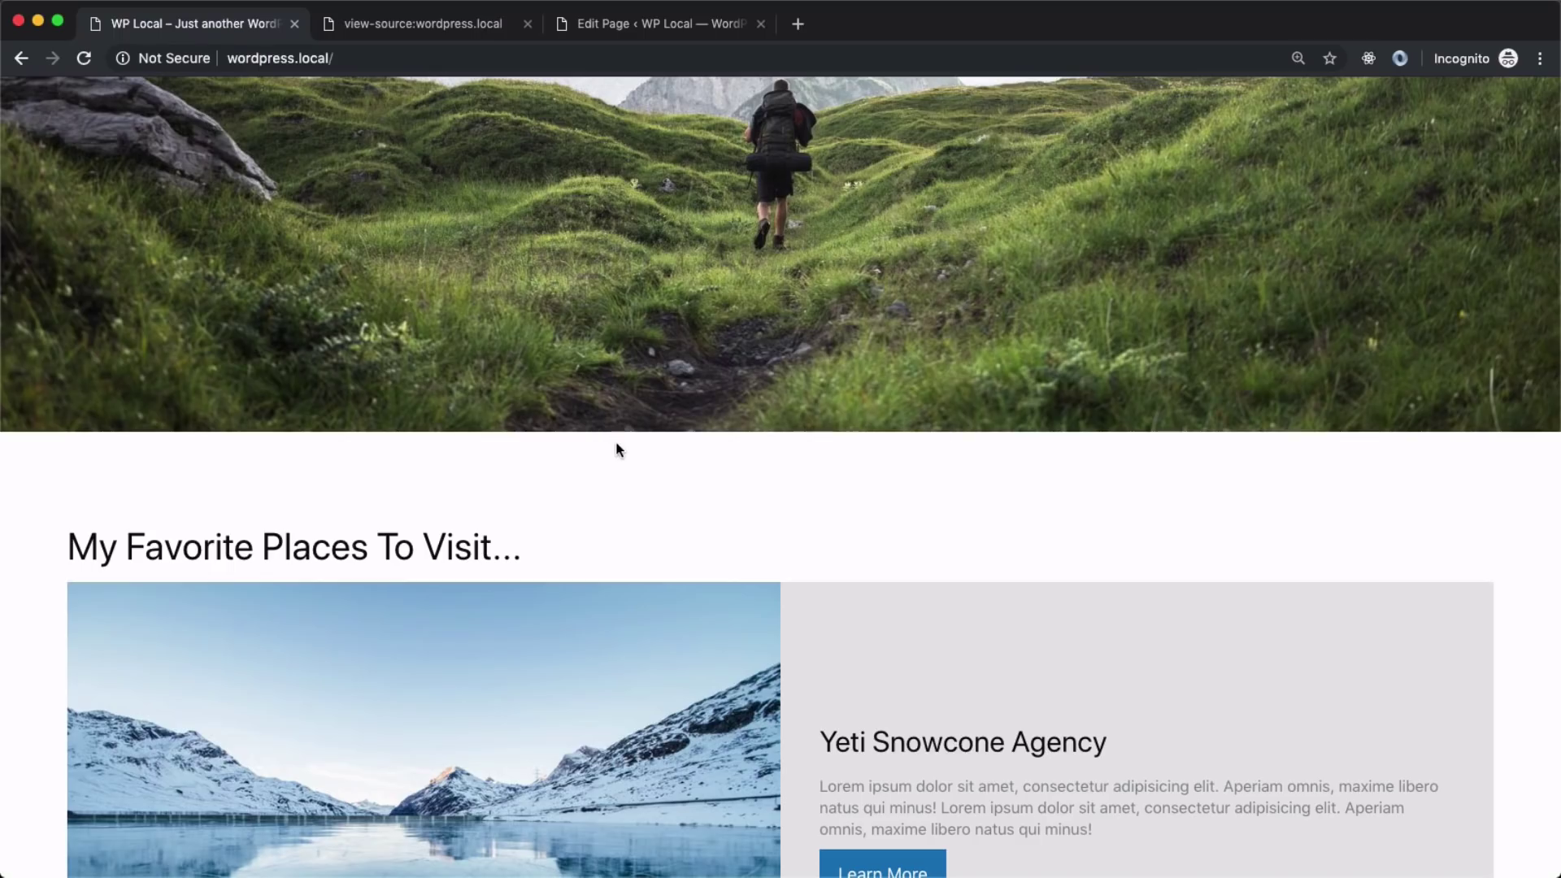
key(super+alt+i)
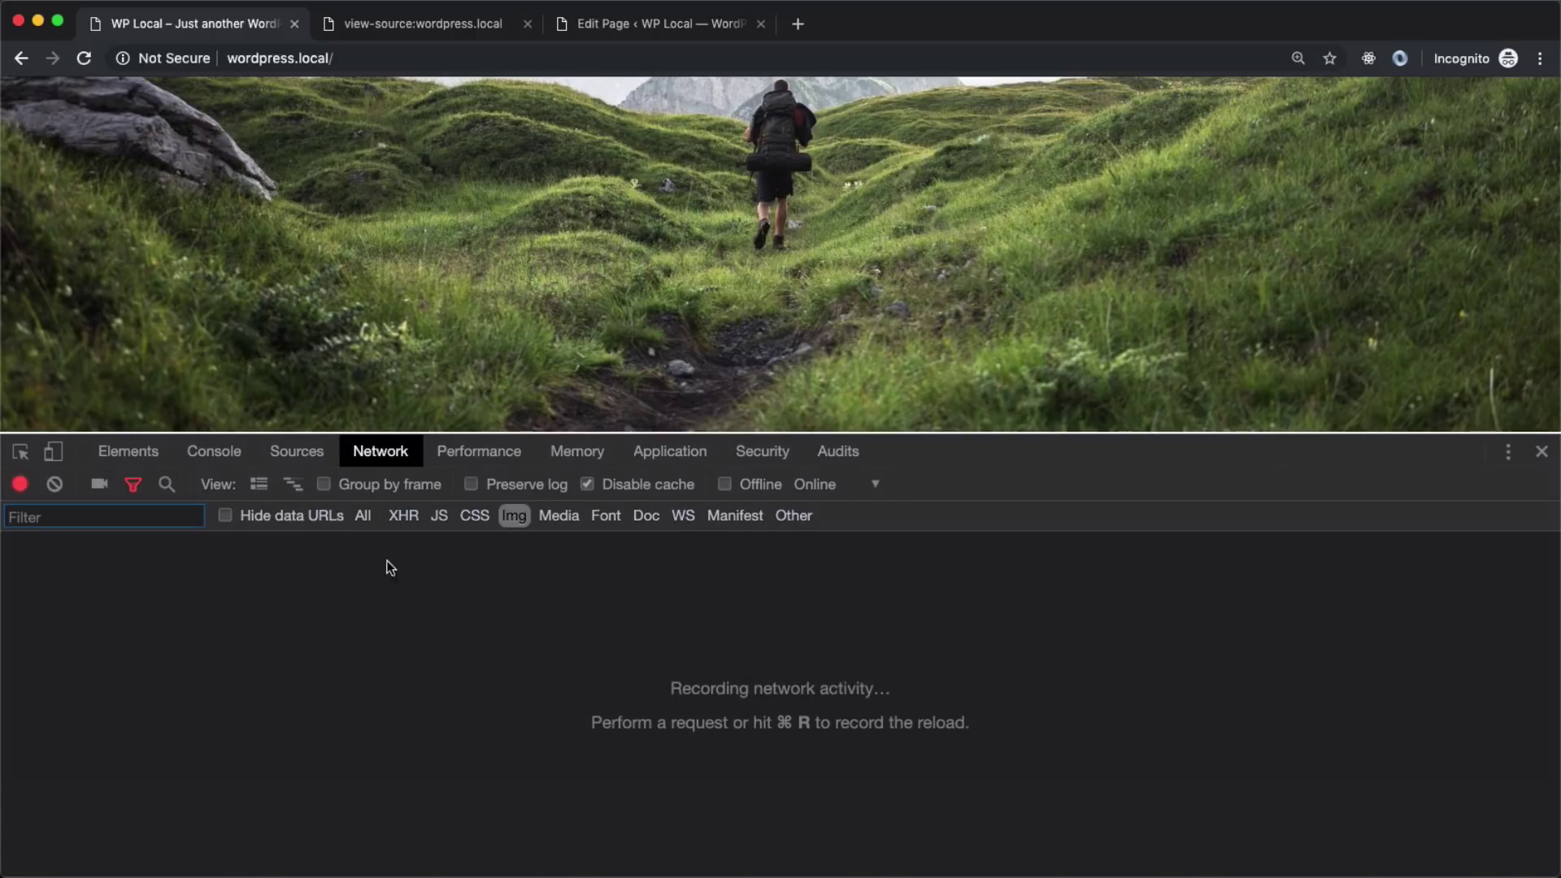
click(84, 57)
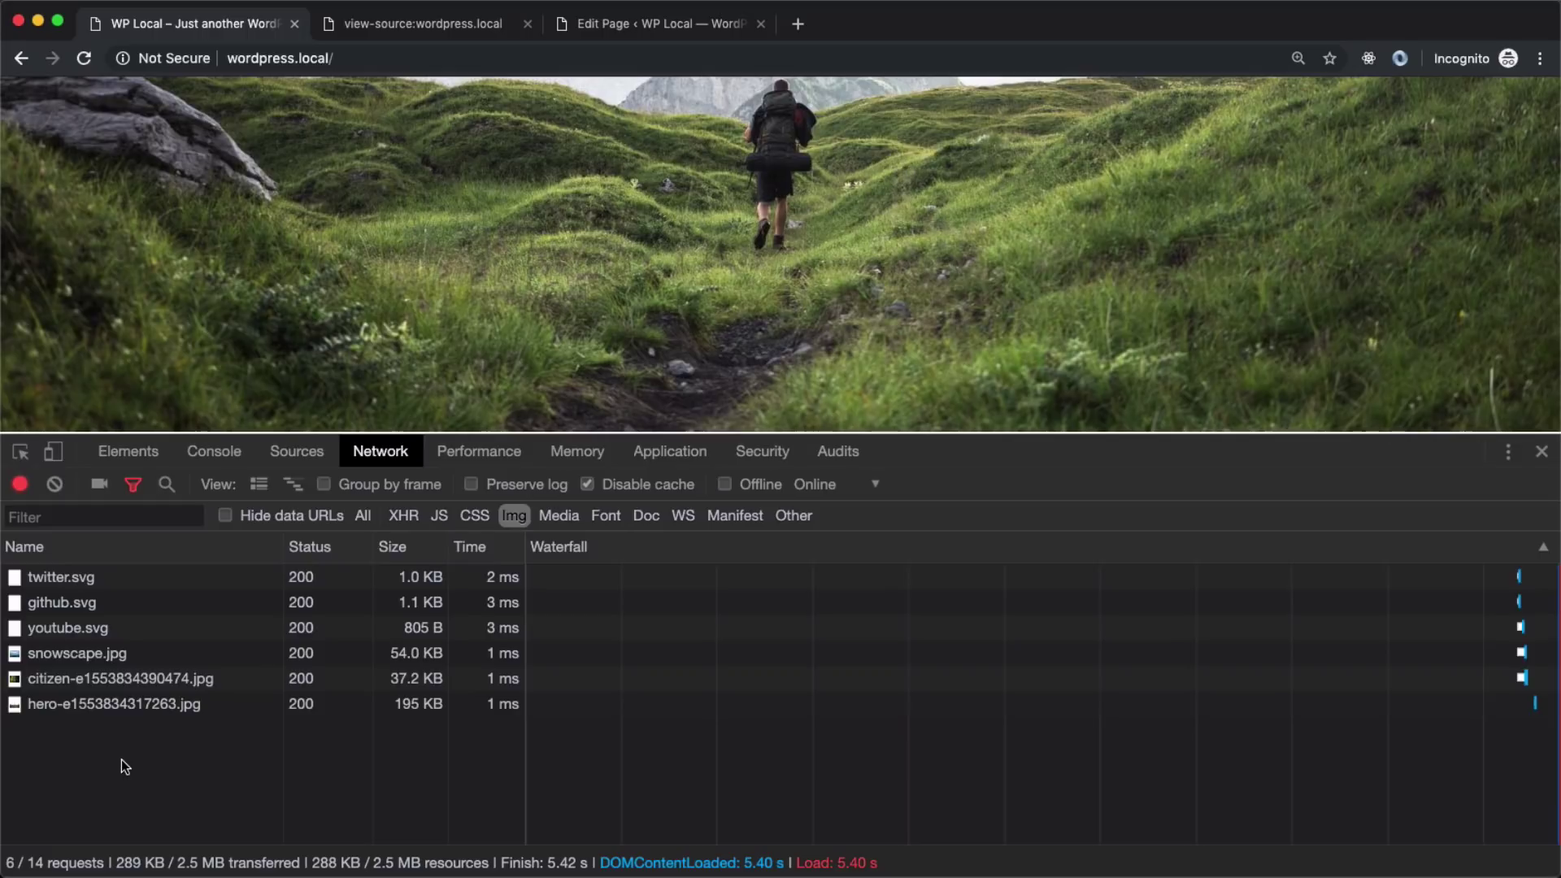
click(363, 515)
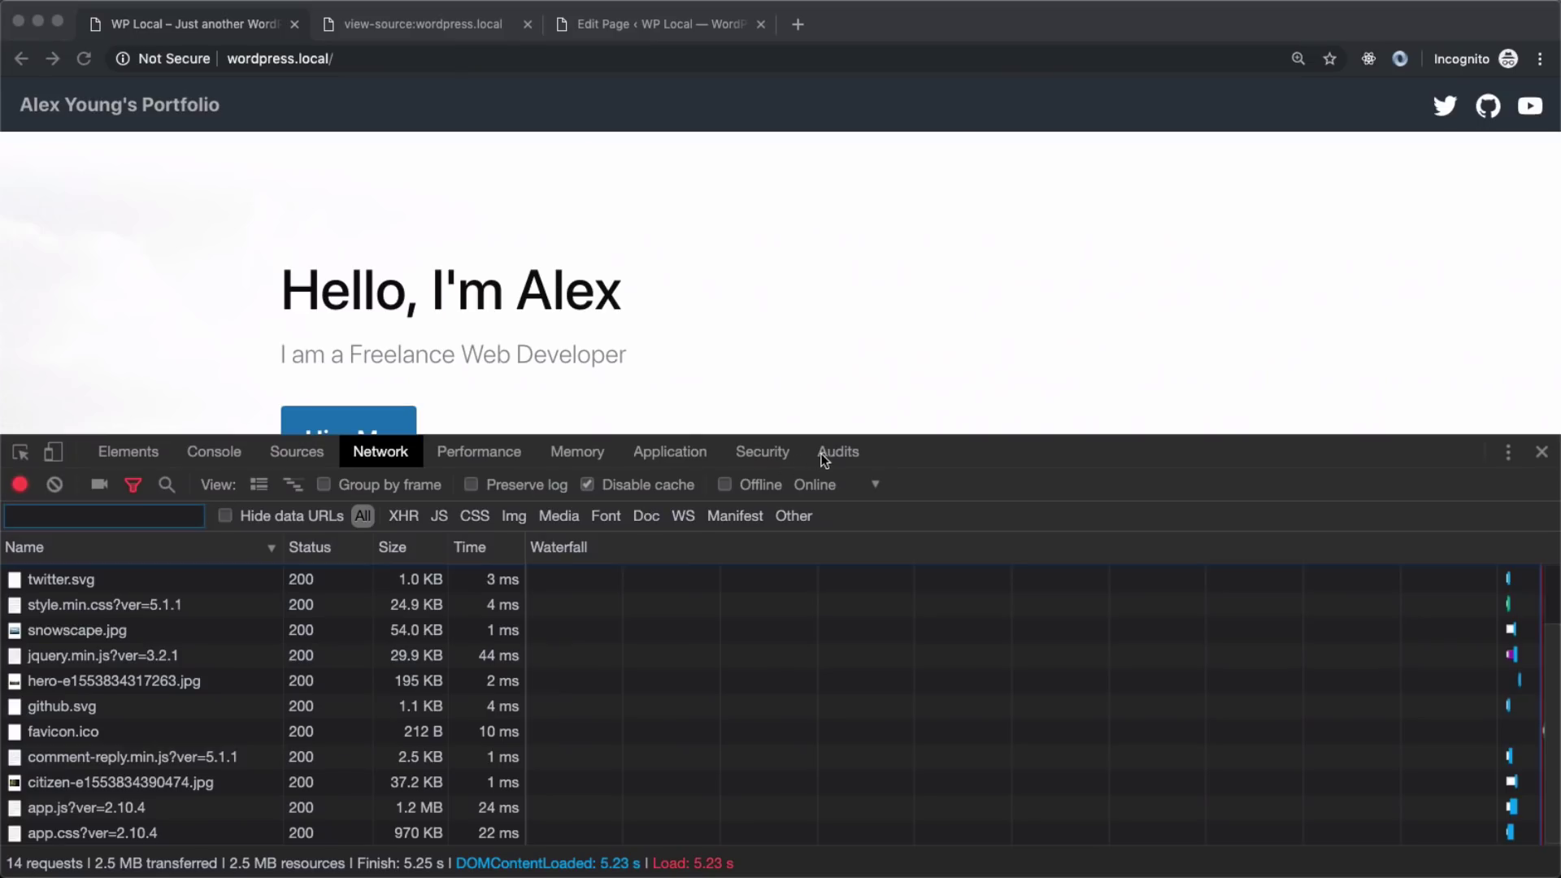
Run an audit of the front page and examine the details of the Enable text compression opportunity
click(823, 457)
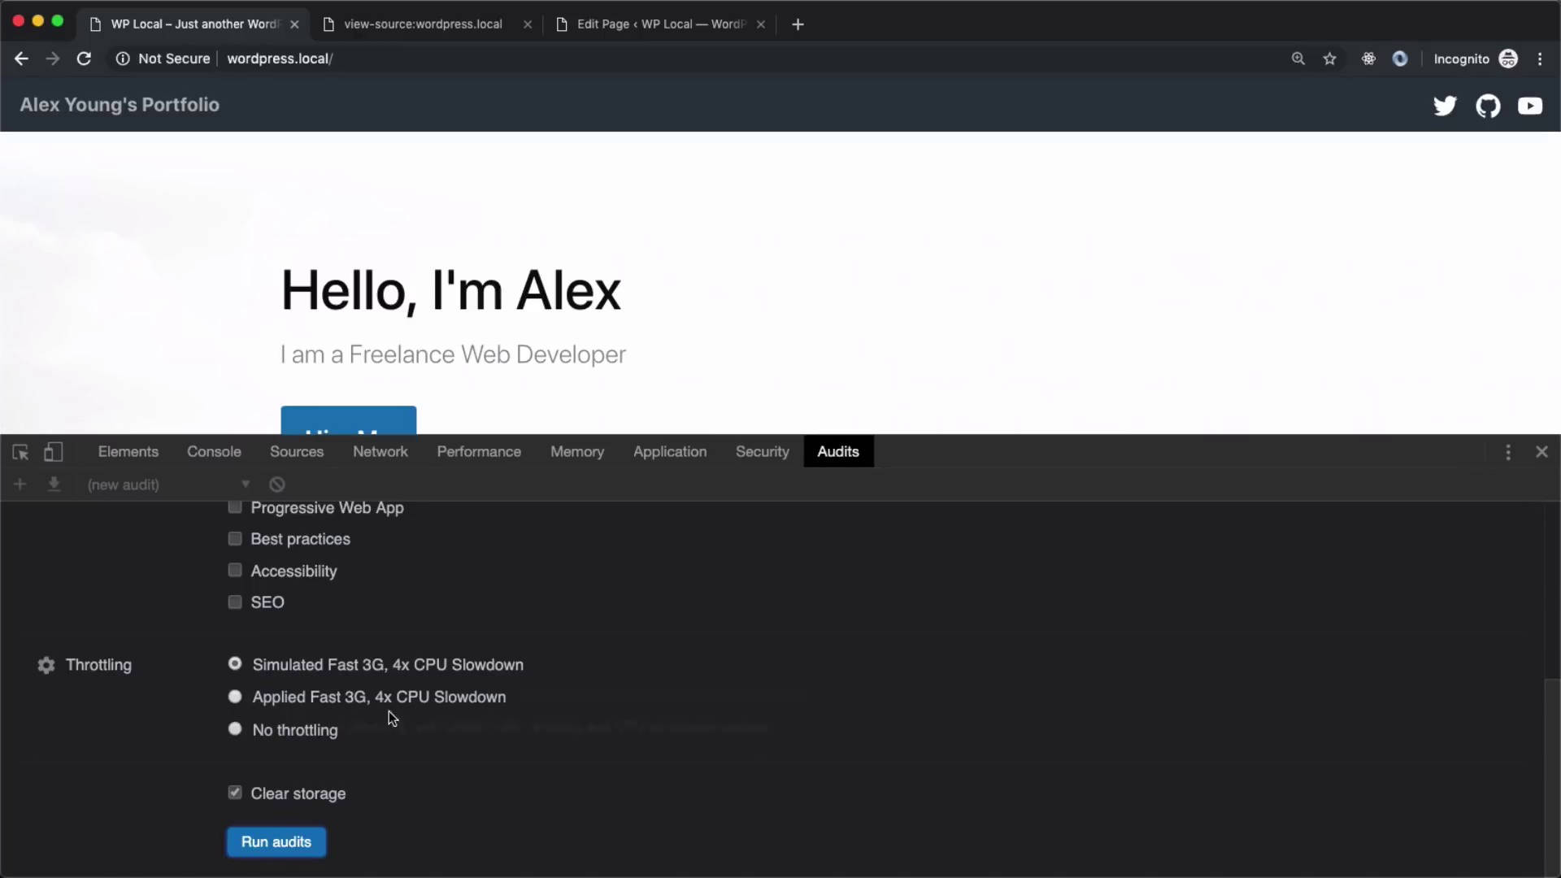
click(278, 843)
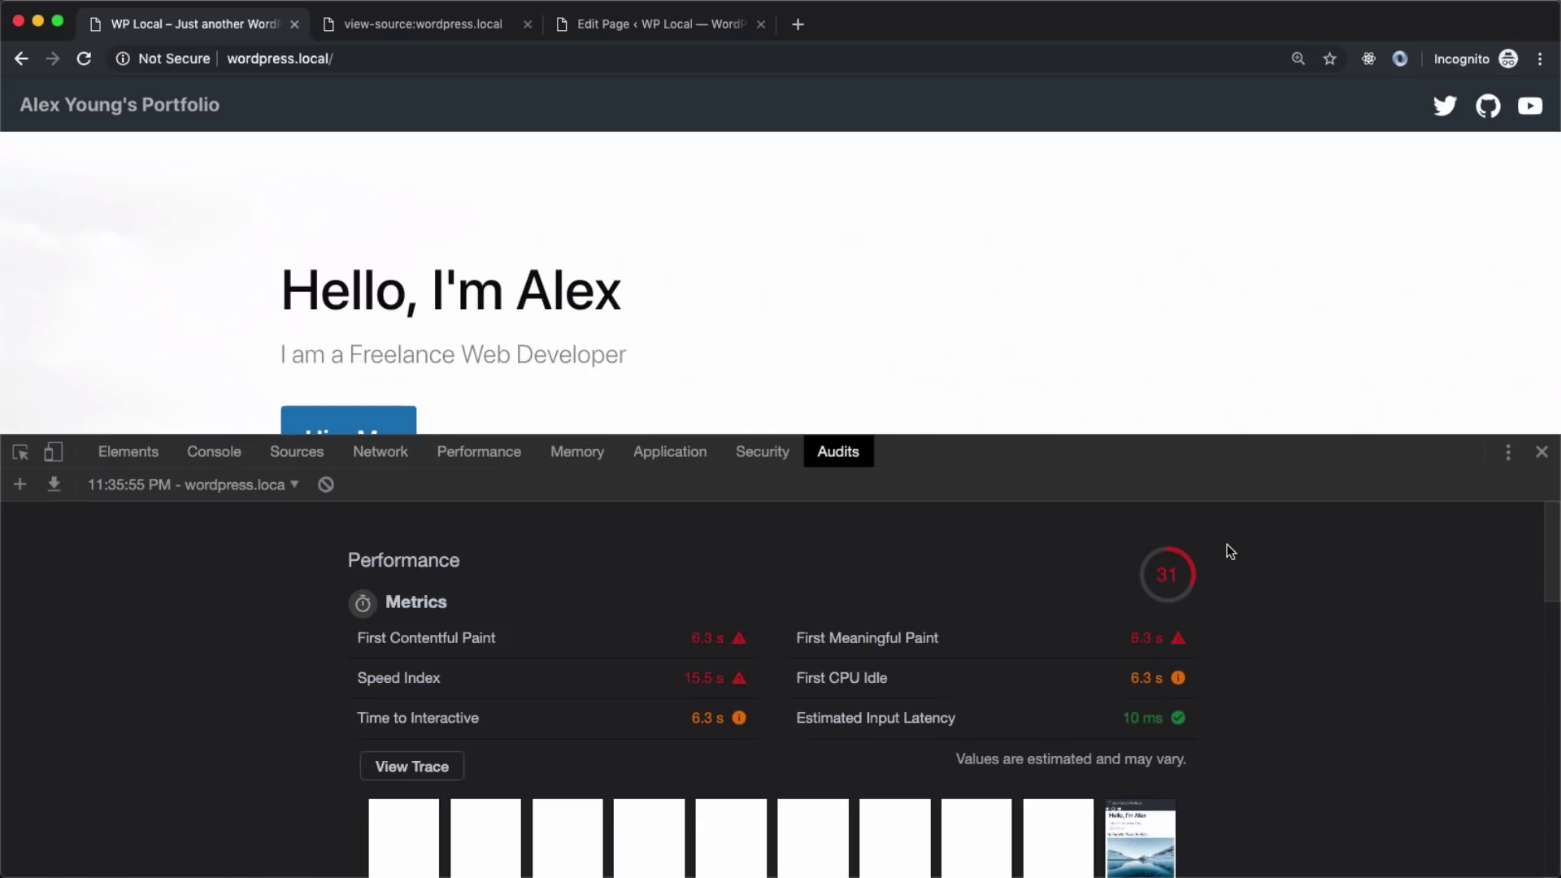
scroll(953, 369, down, 5)
scroll(1231, 551, down, 3)
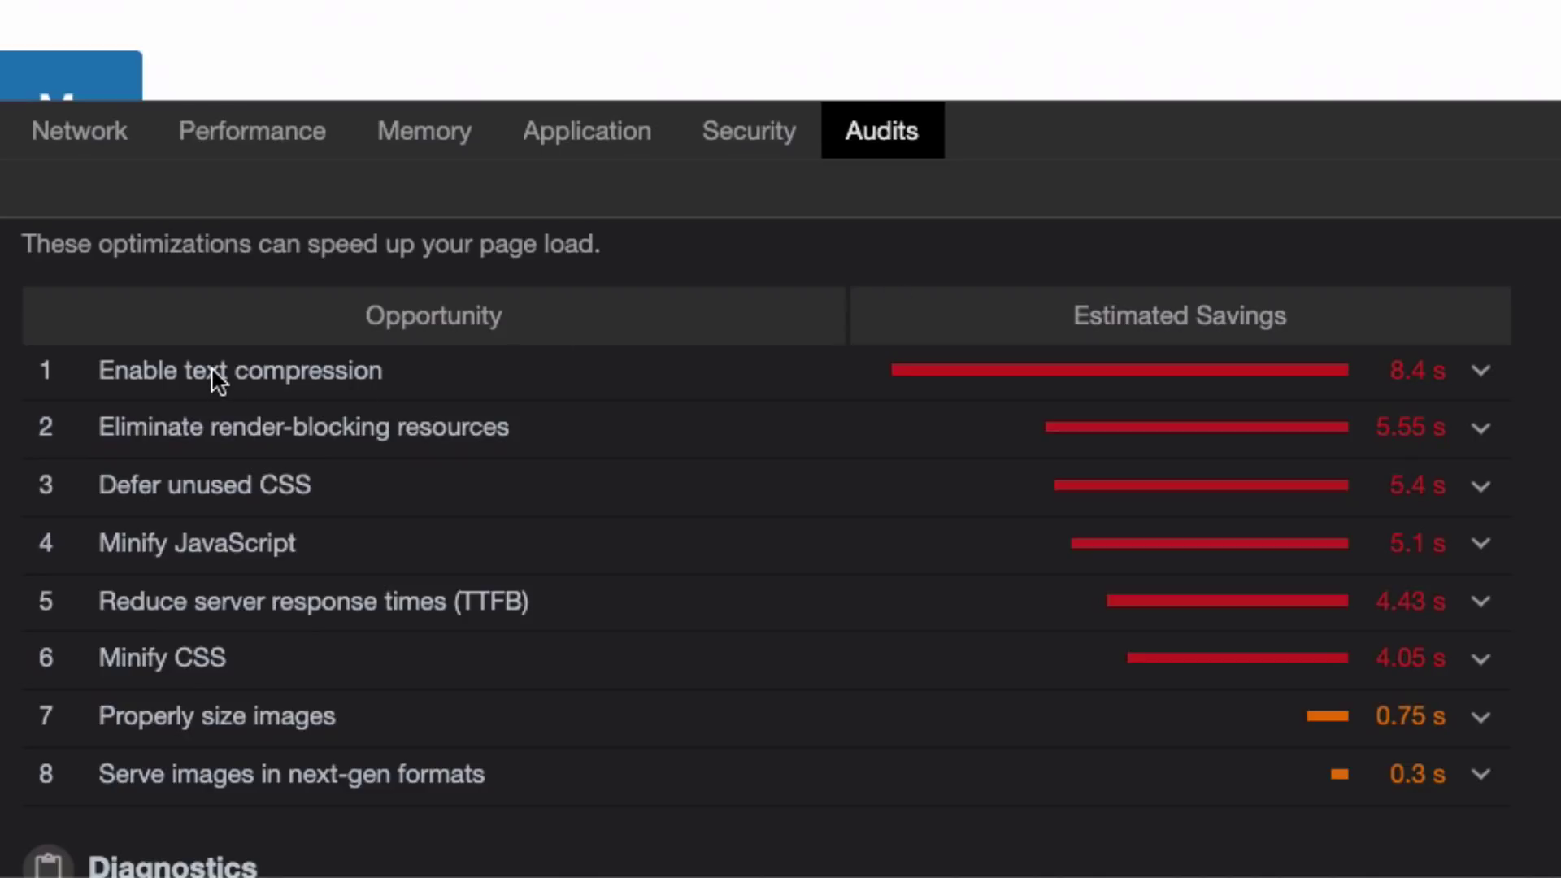
click(265, 381)
scroll(338, 436, down, 3)
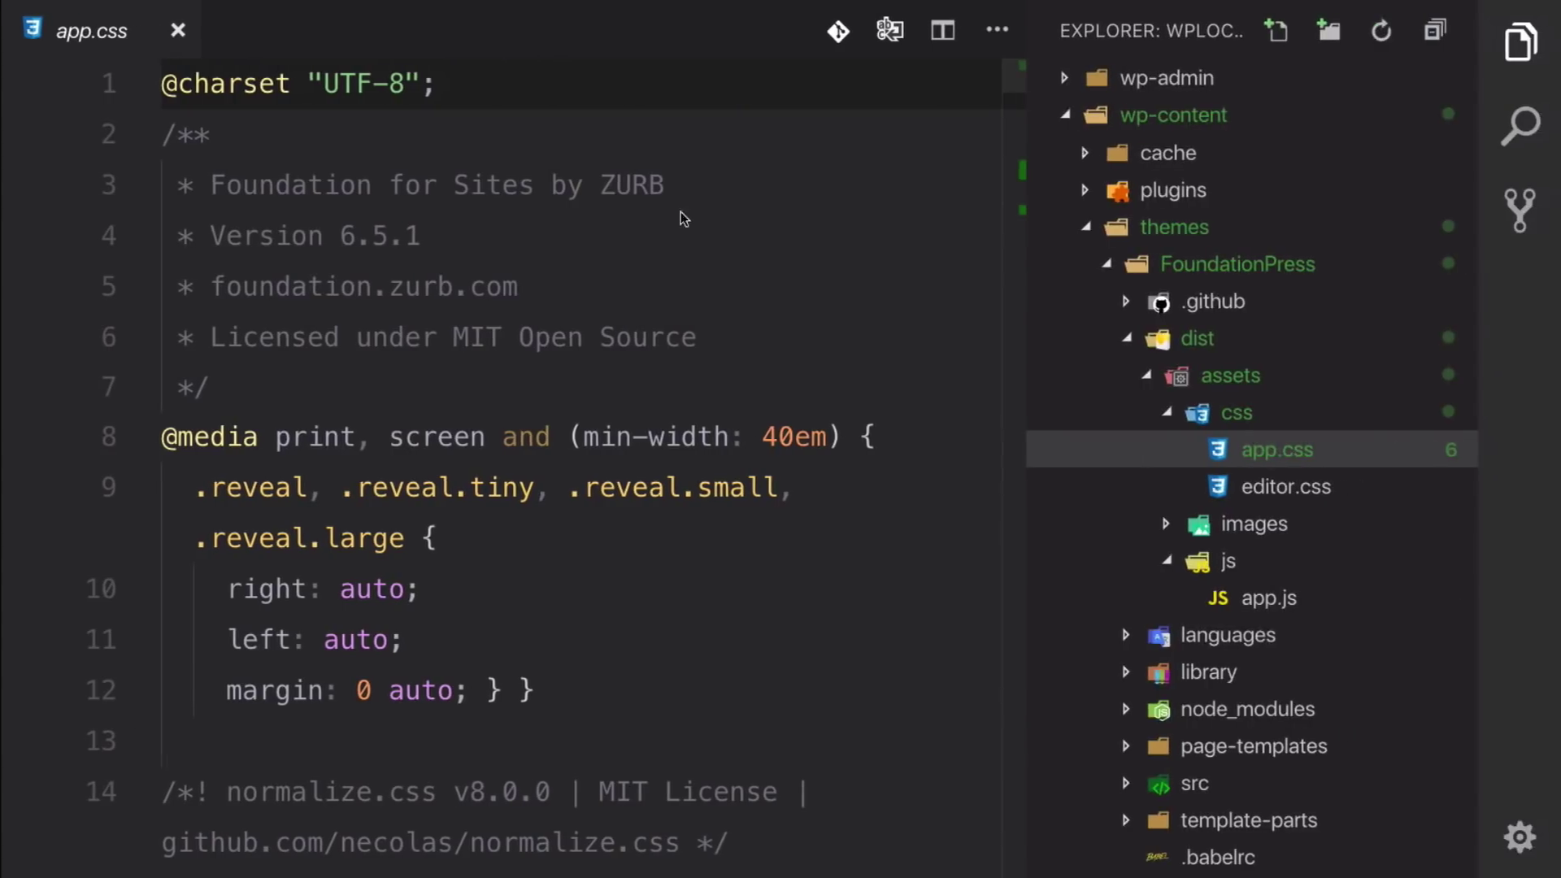
Switch to the code editor and examine the spaces and line breaks around the h1 rule in FoundationPress's app.css
click(519, 231)
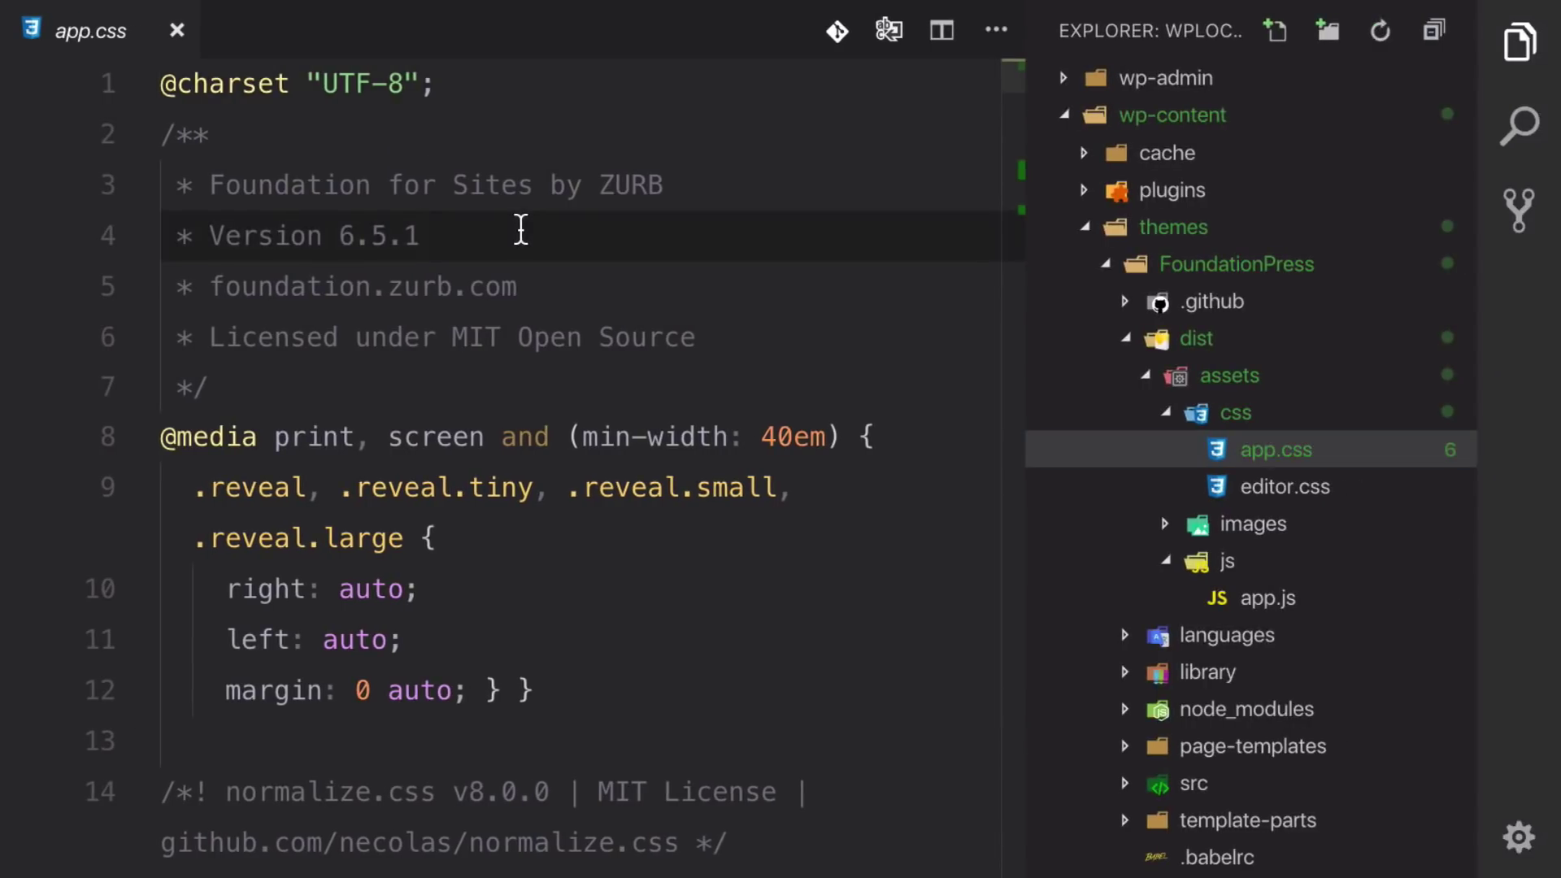
scroll(520, 229, down, 1)
scroll(521, 230, down, 5)
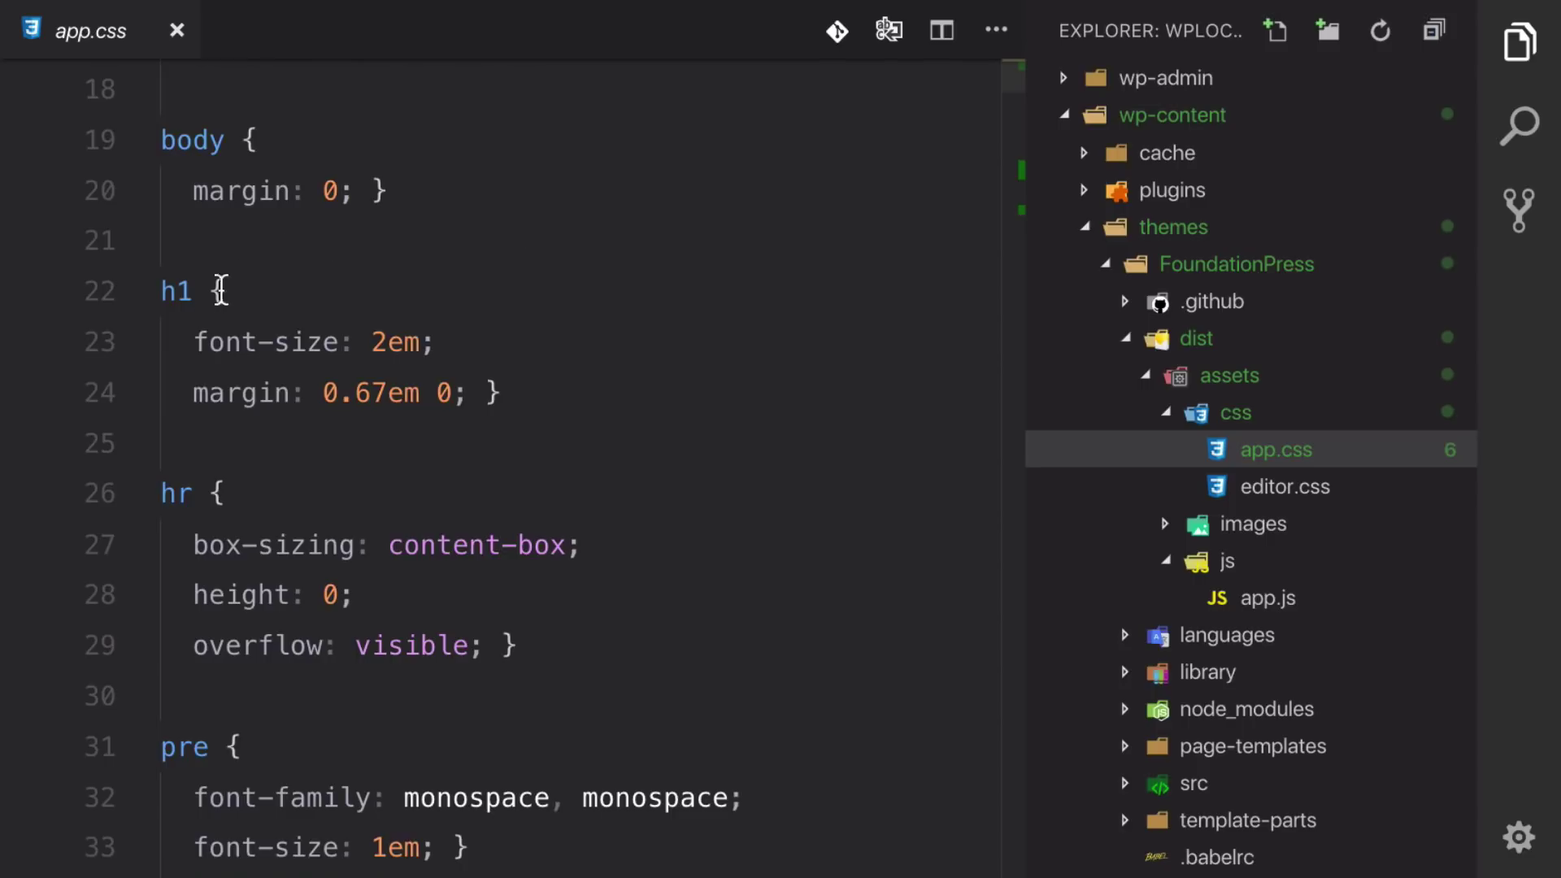
double_click(183, 292)
click(209, 292)
click(196, 342)
click(248, 307)
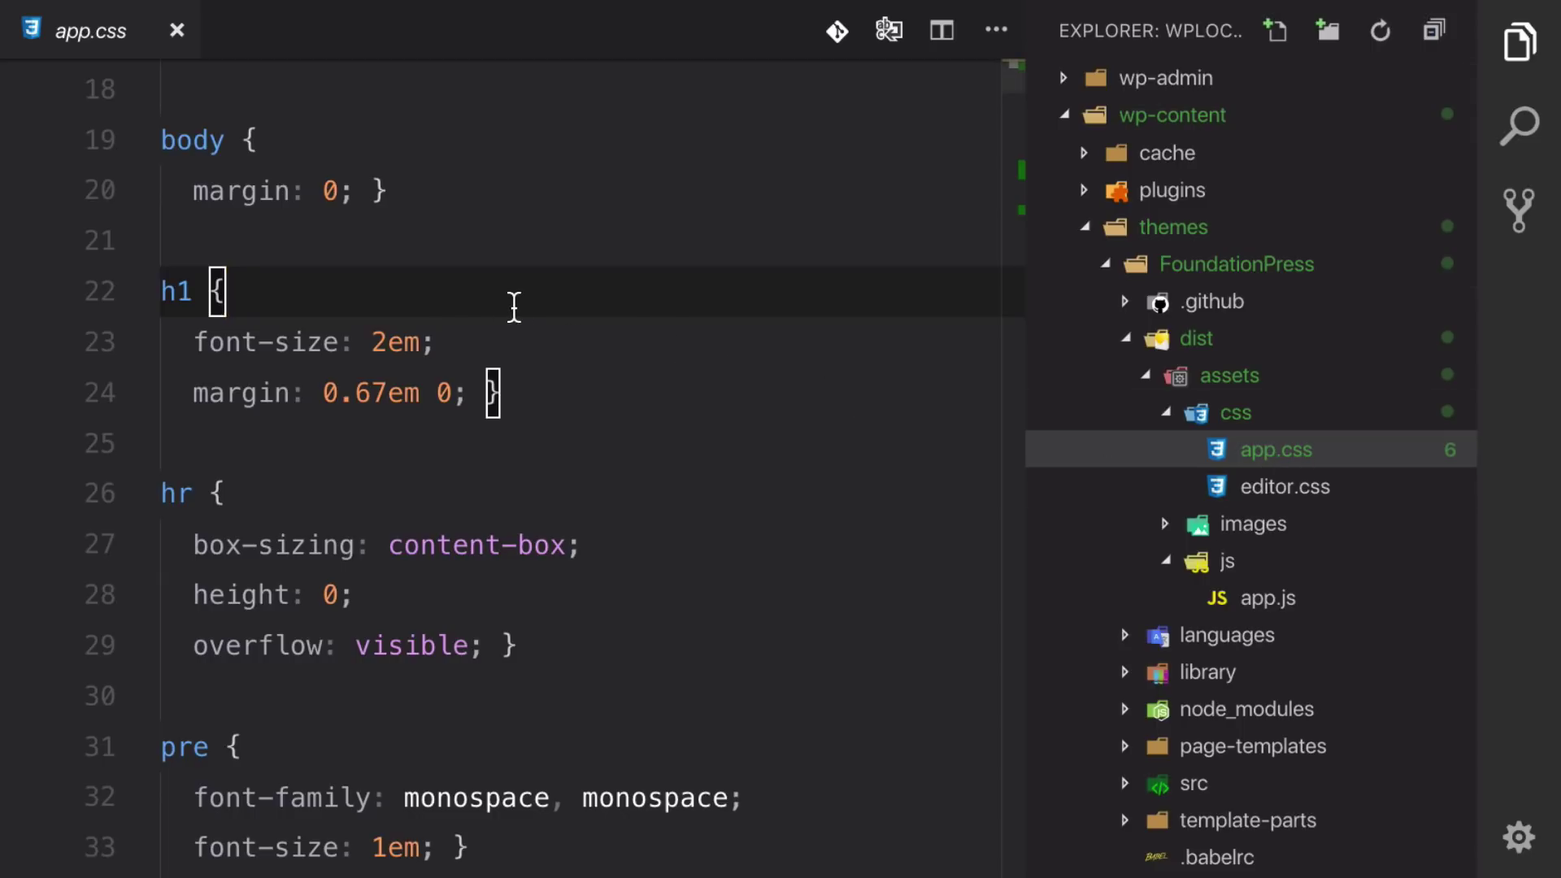
Copy the entire contents of app.css into the CSS Minifier website, minify it and look over the minified output
key(ctrl+a)
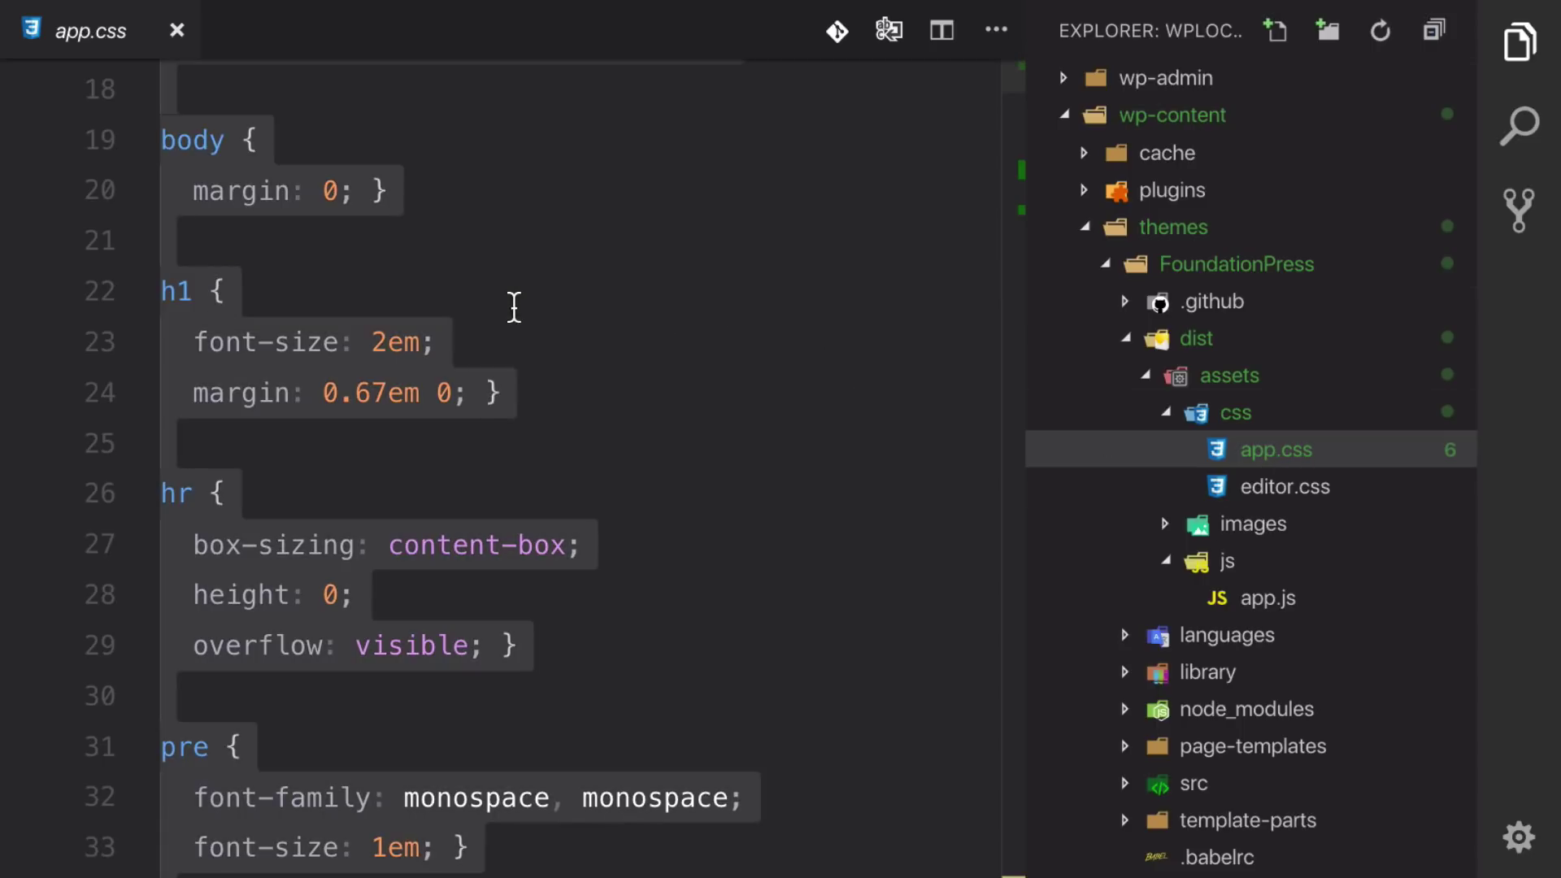
key(ctrl+Left)
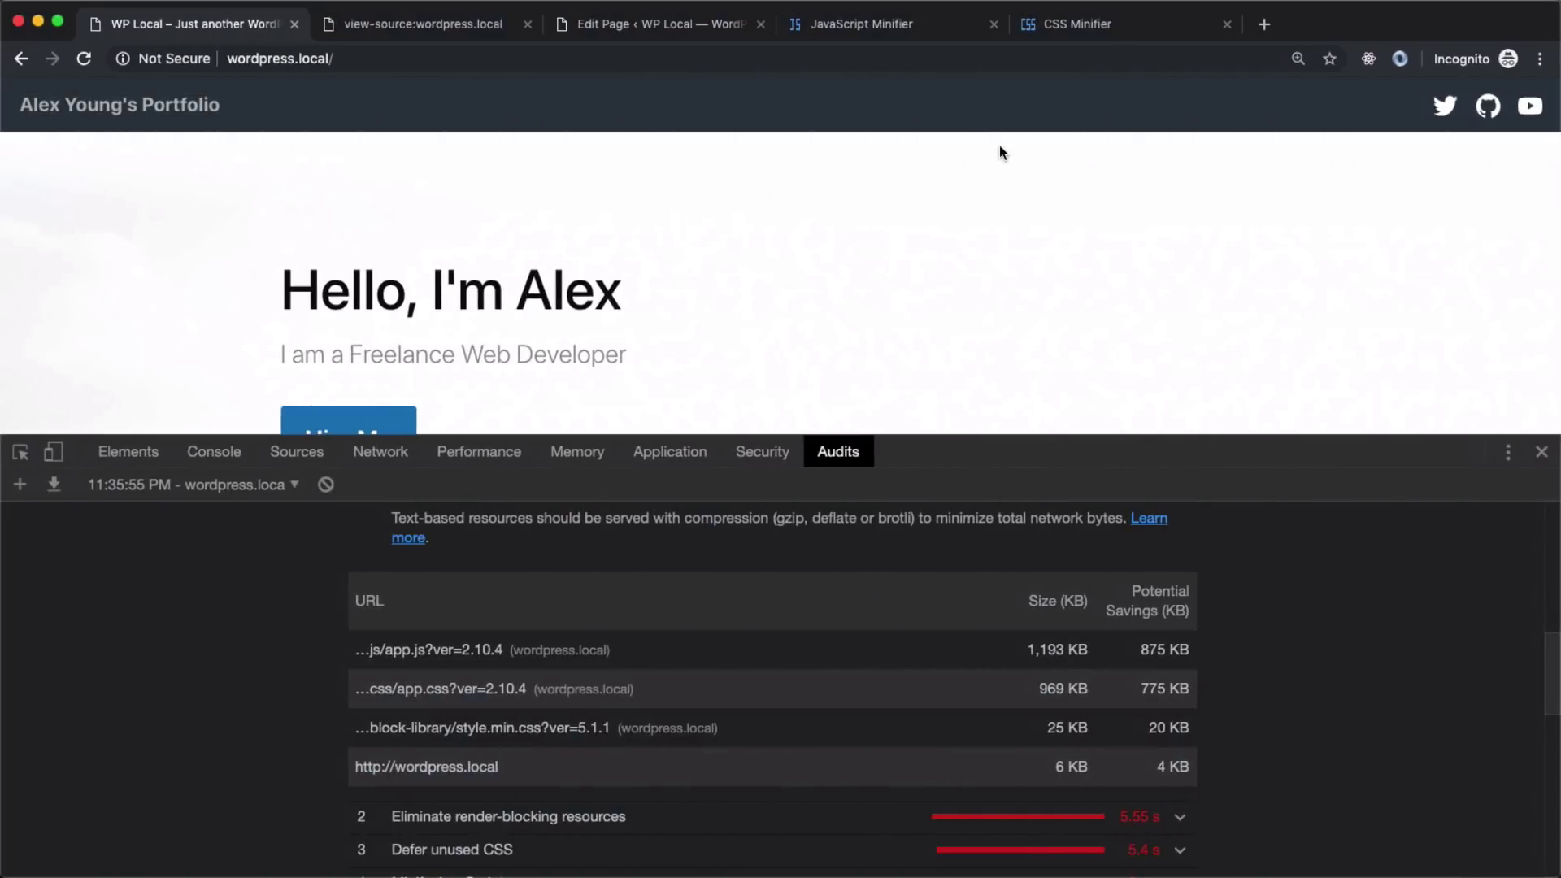
click(1076, 27)
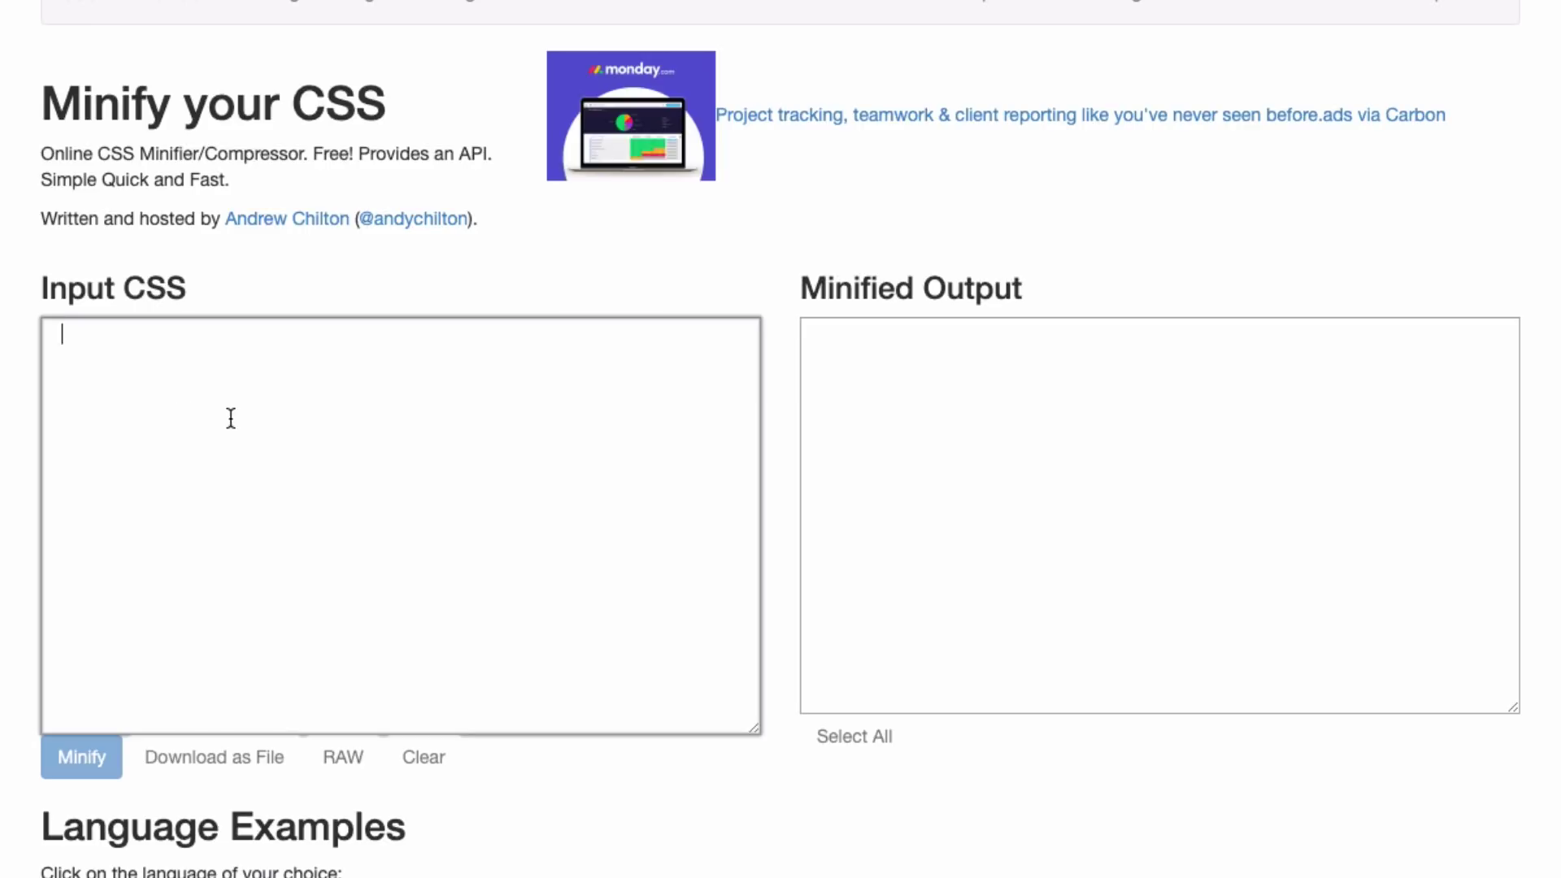
key(super+v)
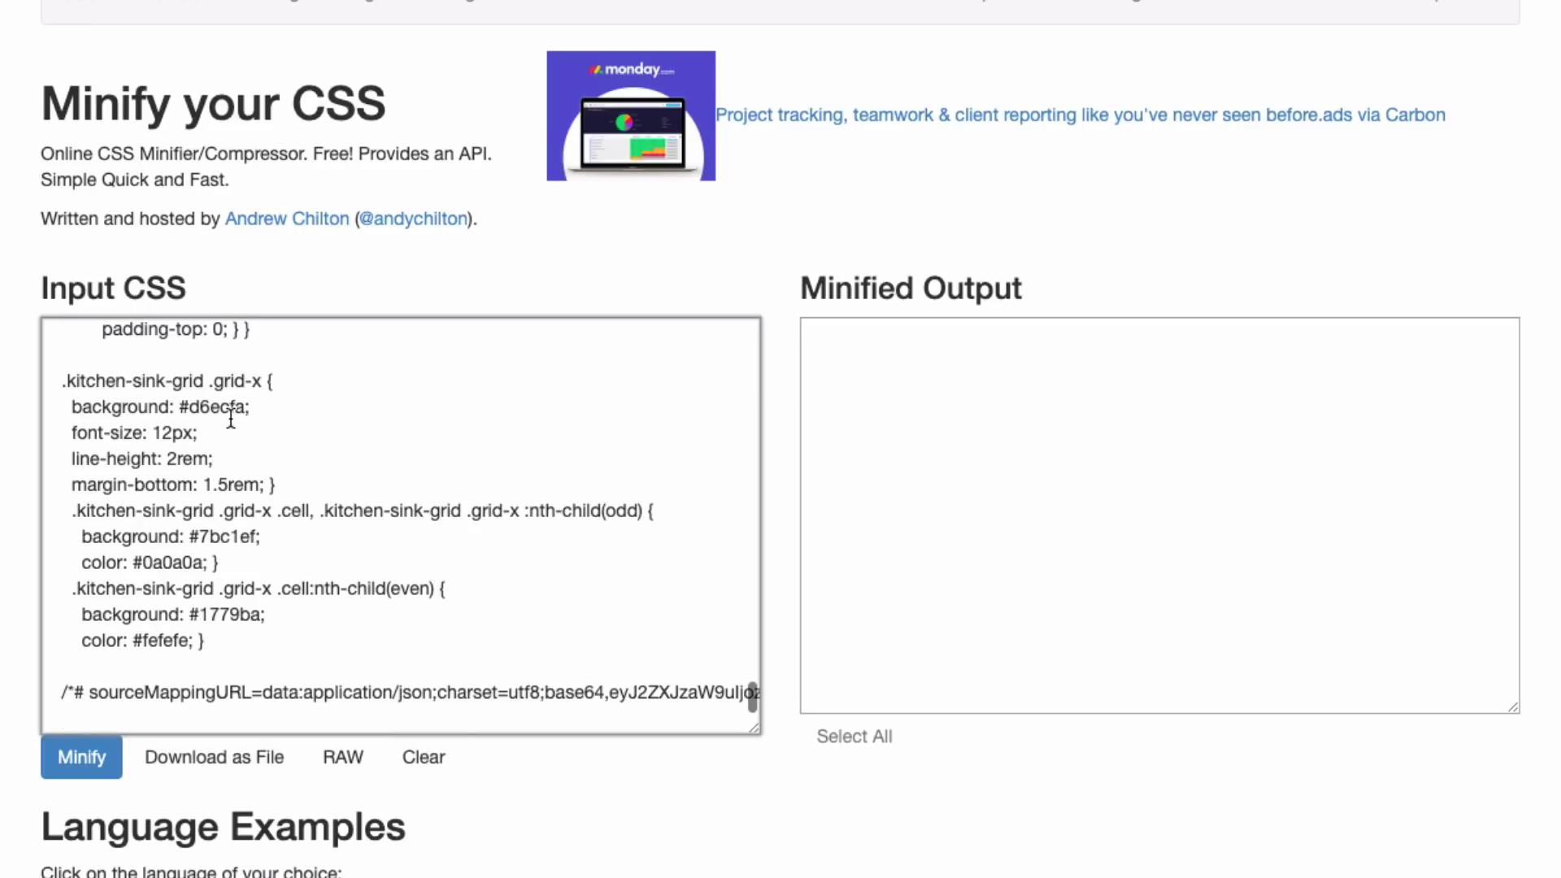
click(92, 767)
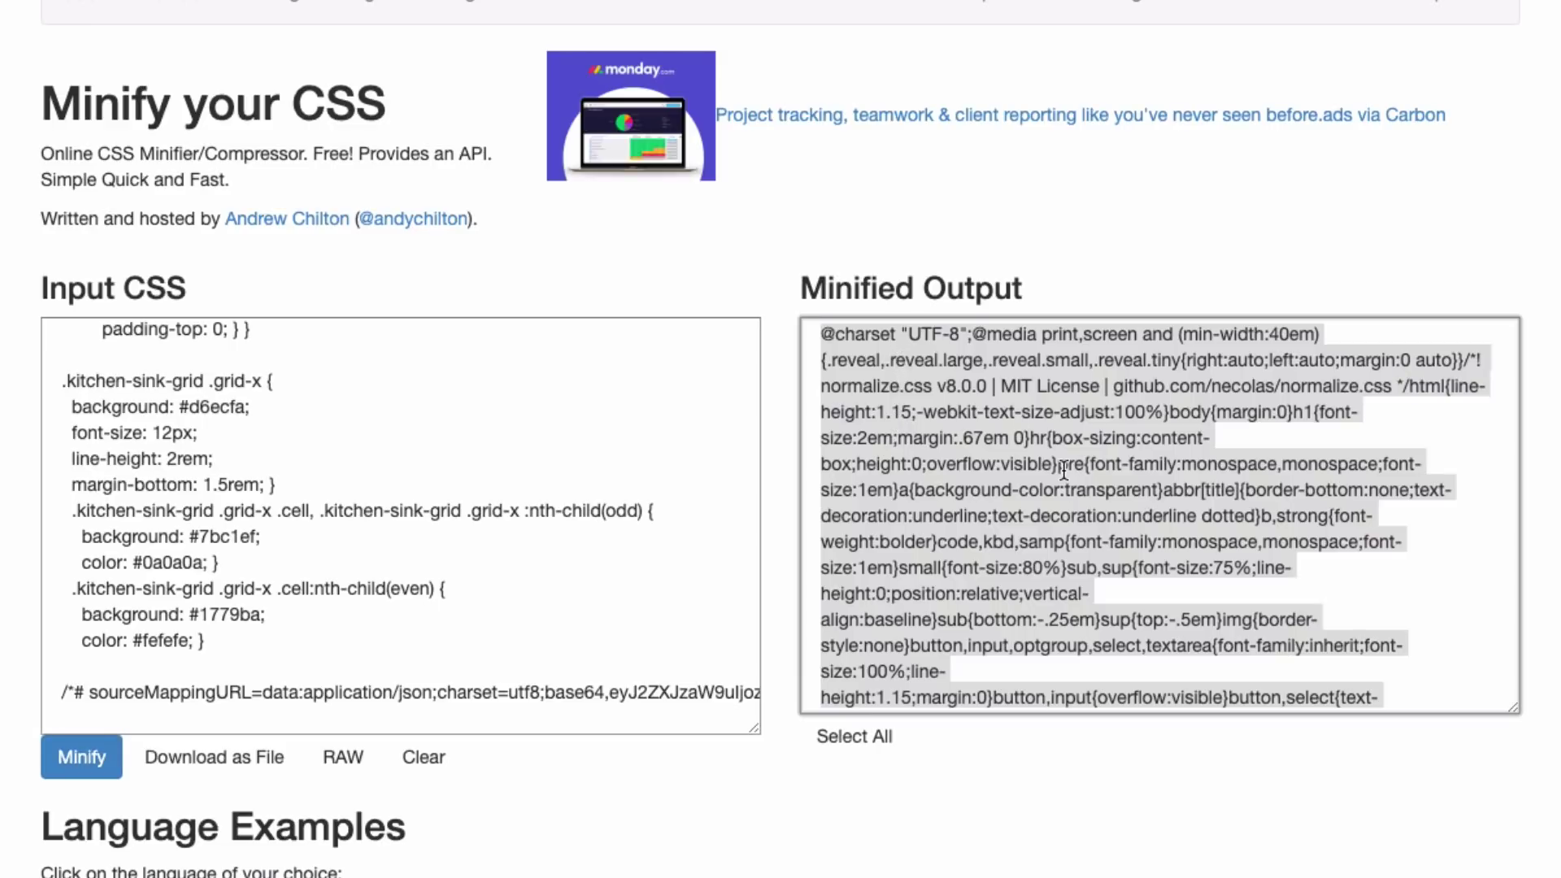
scroll(1064, 470, down, 2)
scroll(1064, 470, down, 2)
scroll(1064, 470, up, 3)
click(1063, 469)
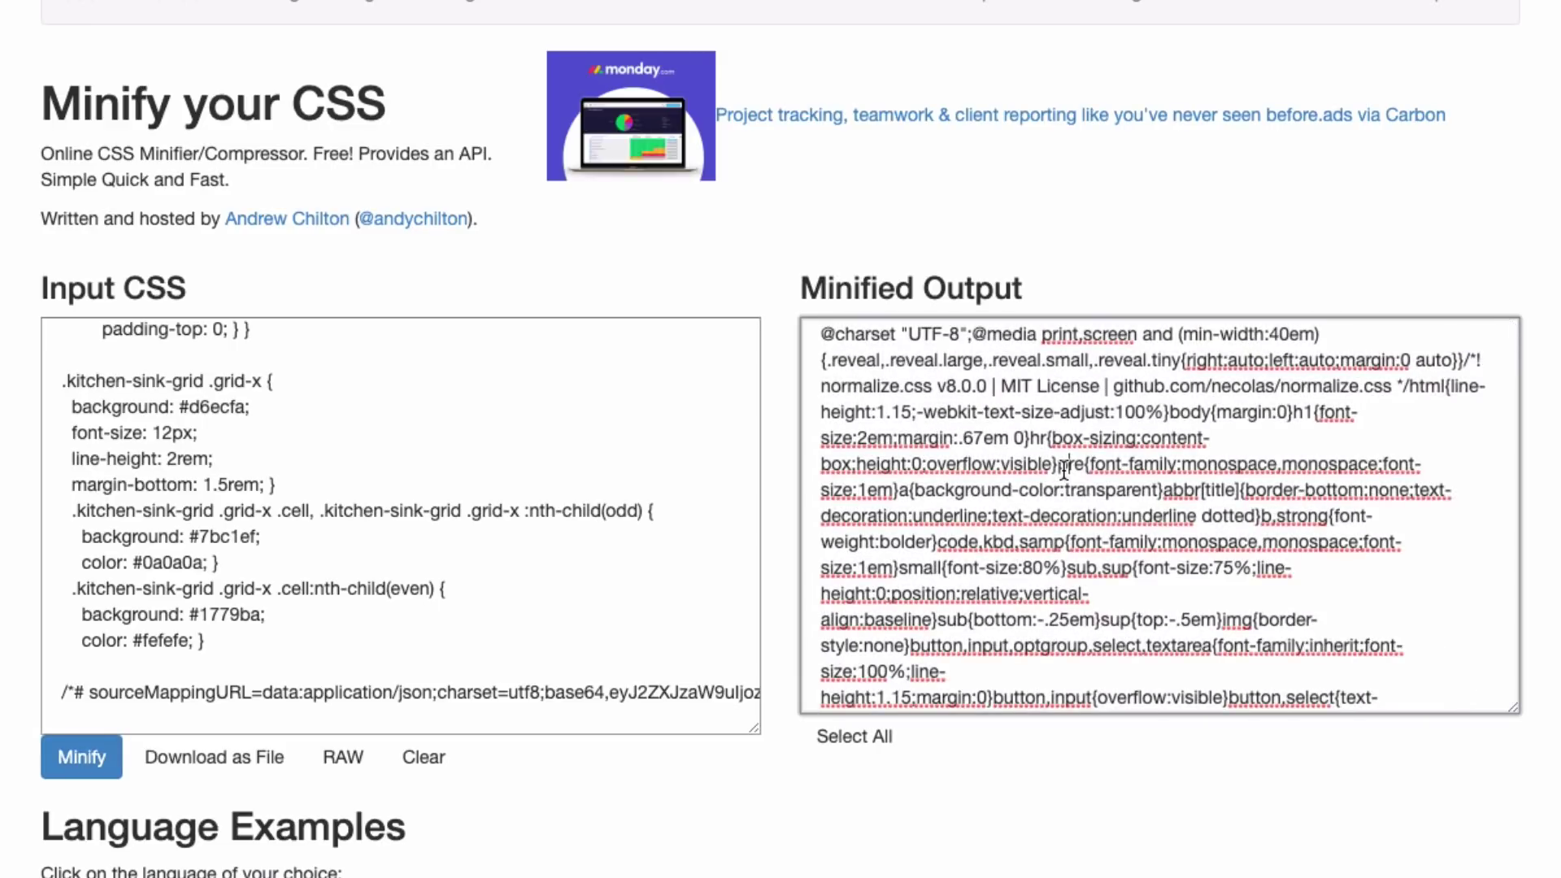
Replace the contents of app.css in the code editor with the full minified CSS, undo the automatic reformatting and save the file
key(super+a)
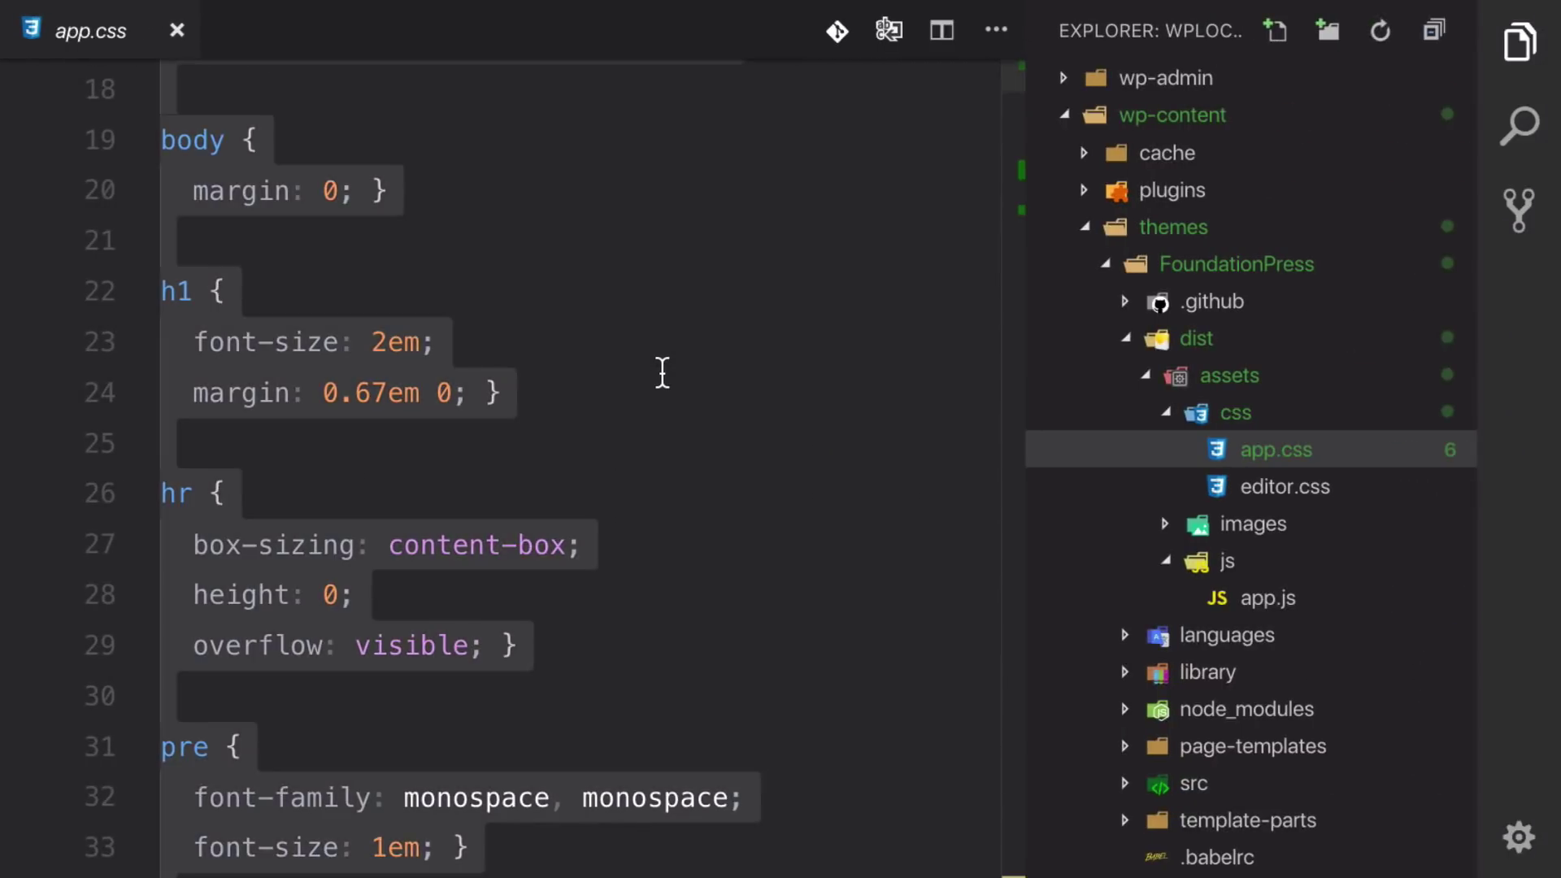
key(shift+alt+f)
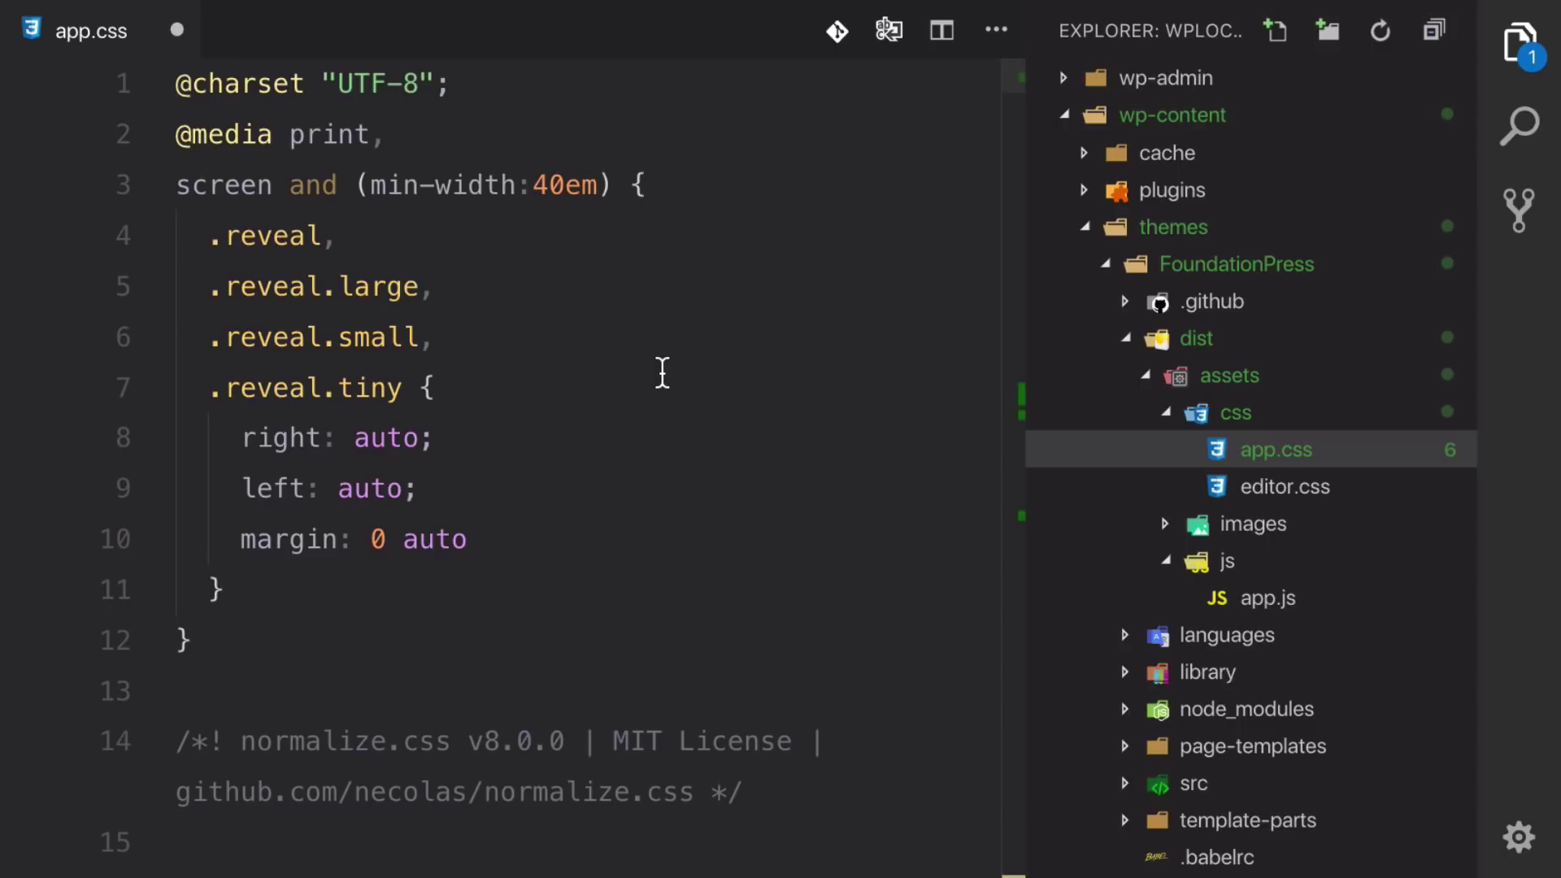
key(ctrl+z)
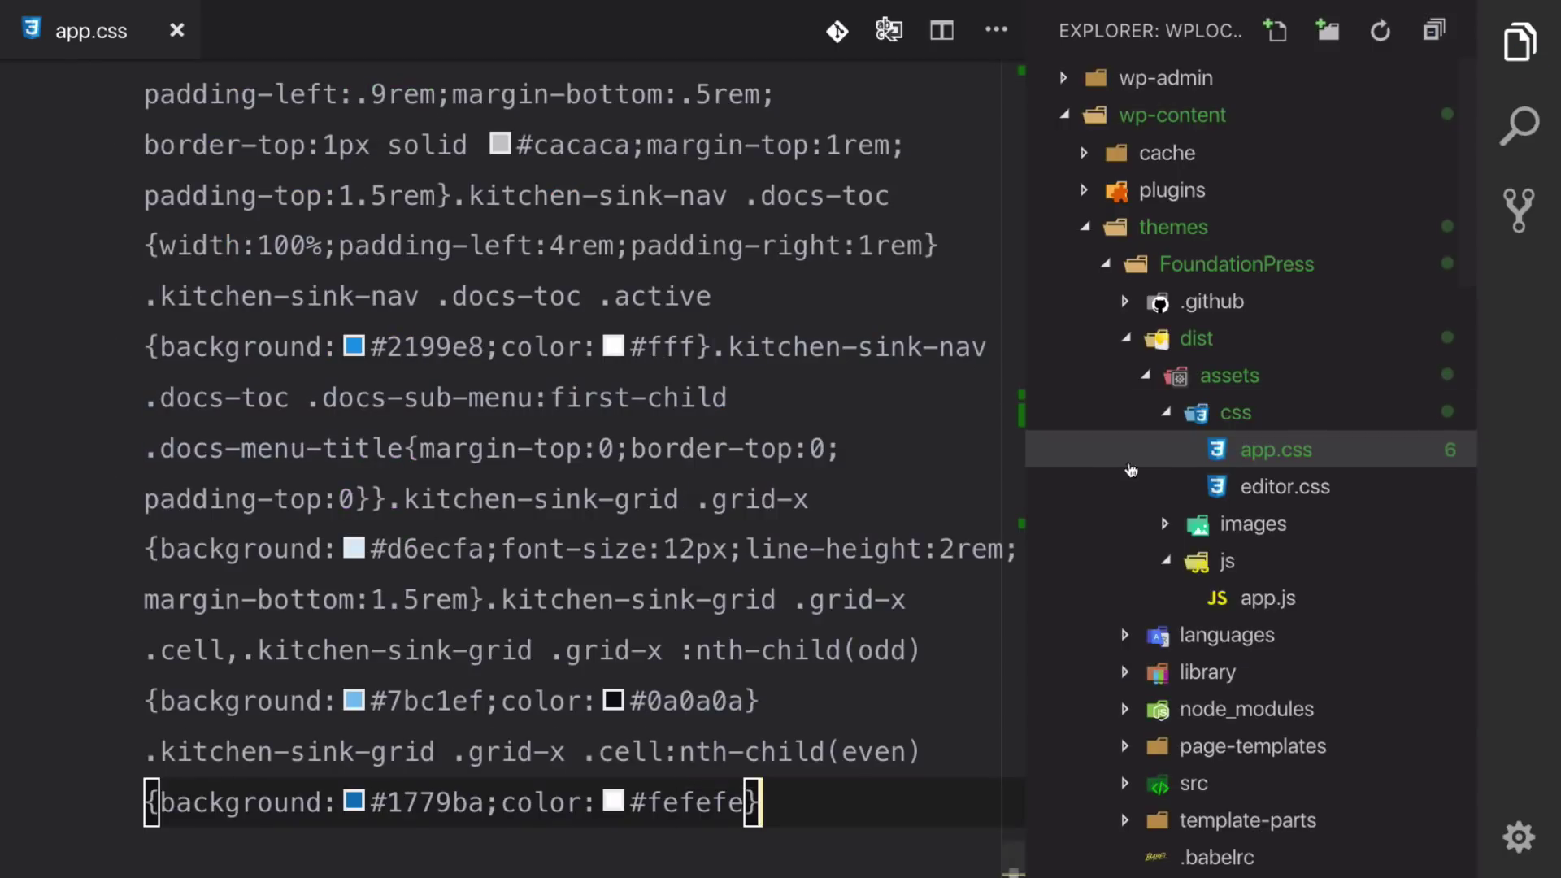
Open the theme's app.js, copy its entire contents into the JavaScript Minifier website and minify them
click(1279, 599)
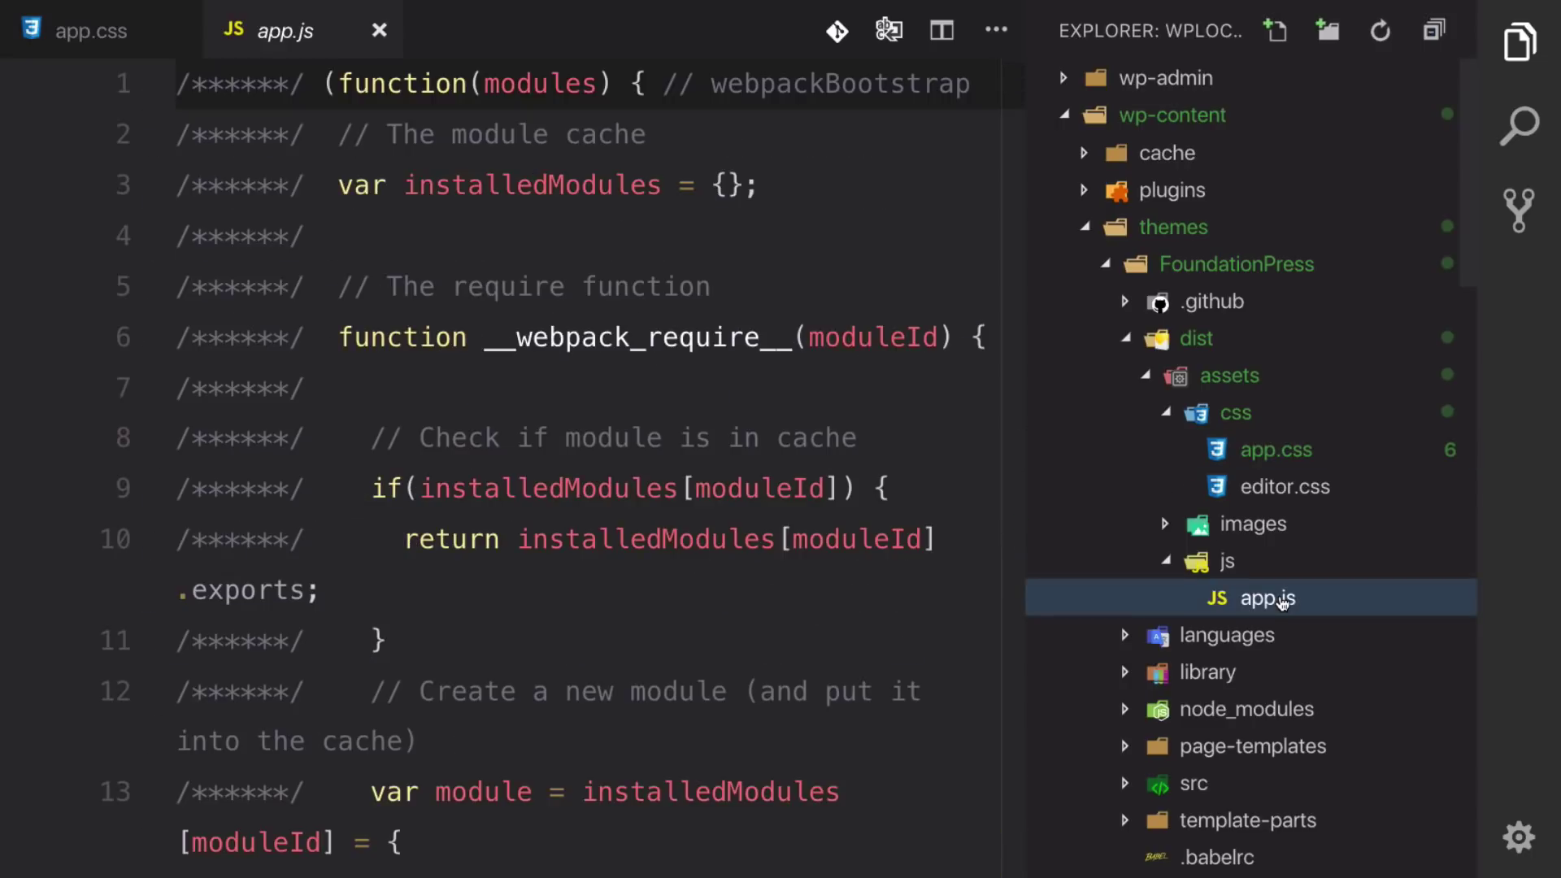
click(630, 464)
key(ctrl+a)
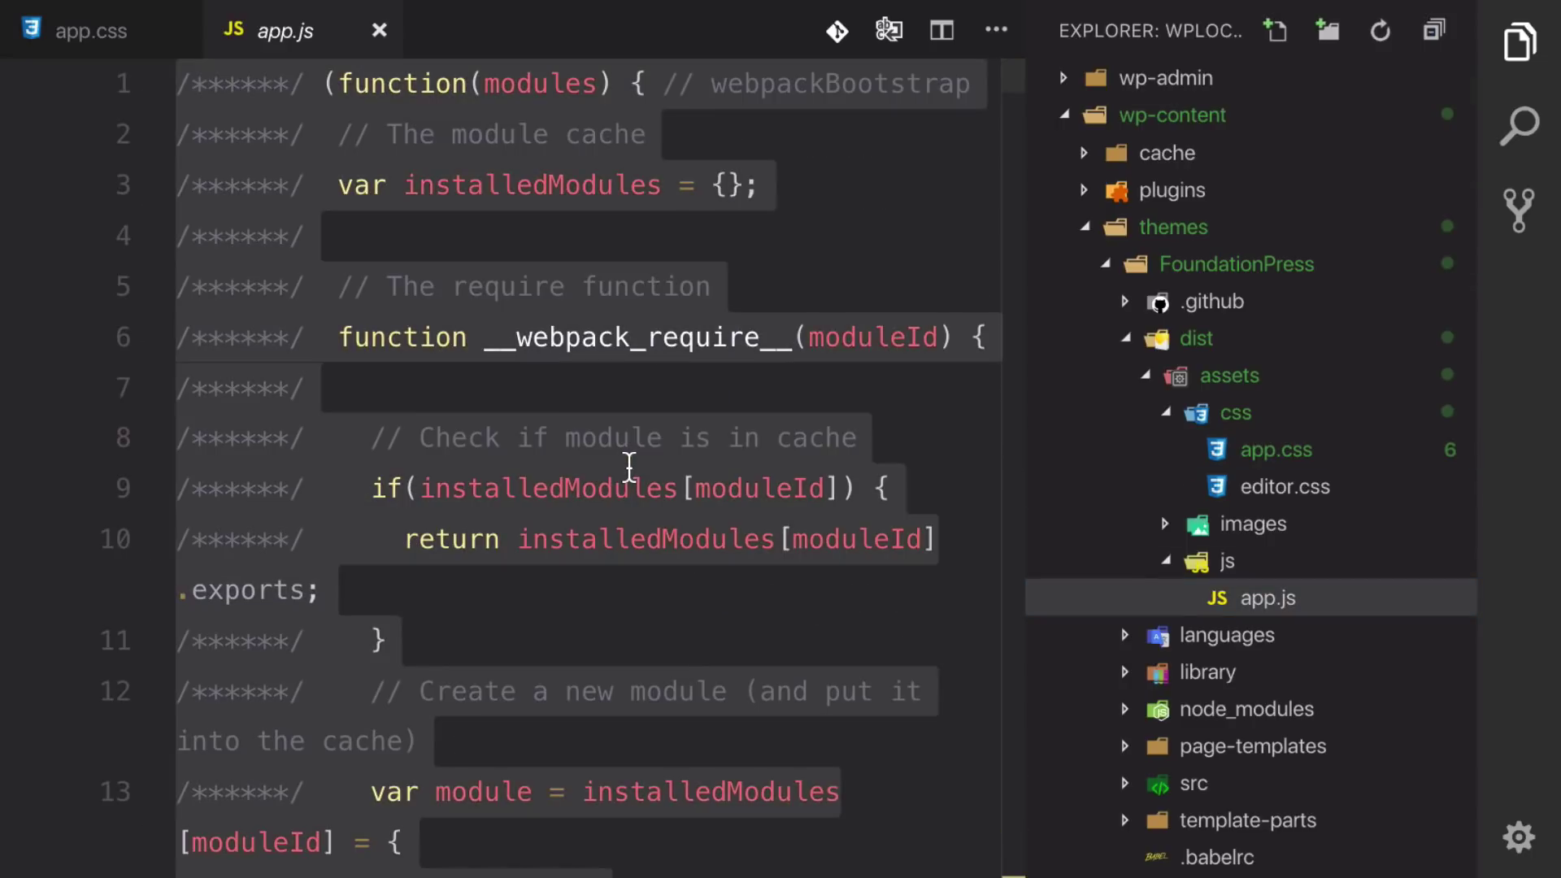
key(ctrl+Left)
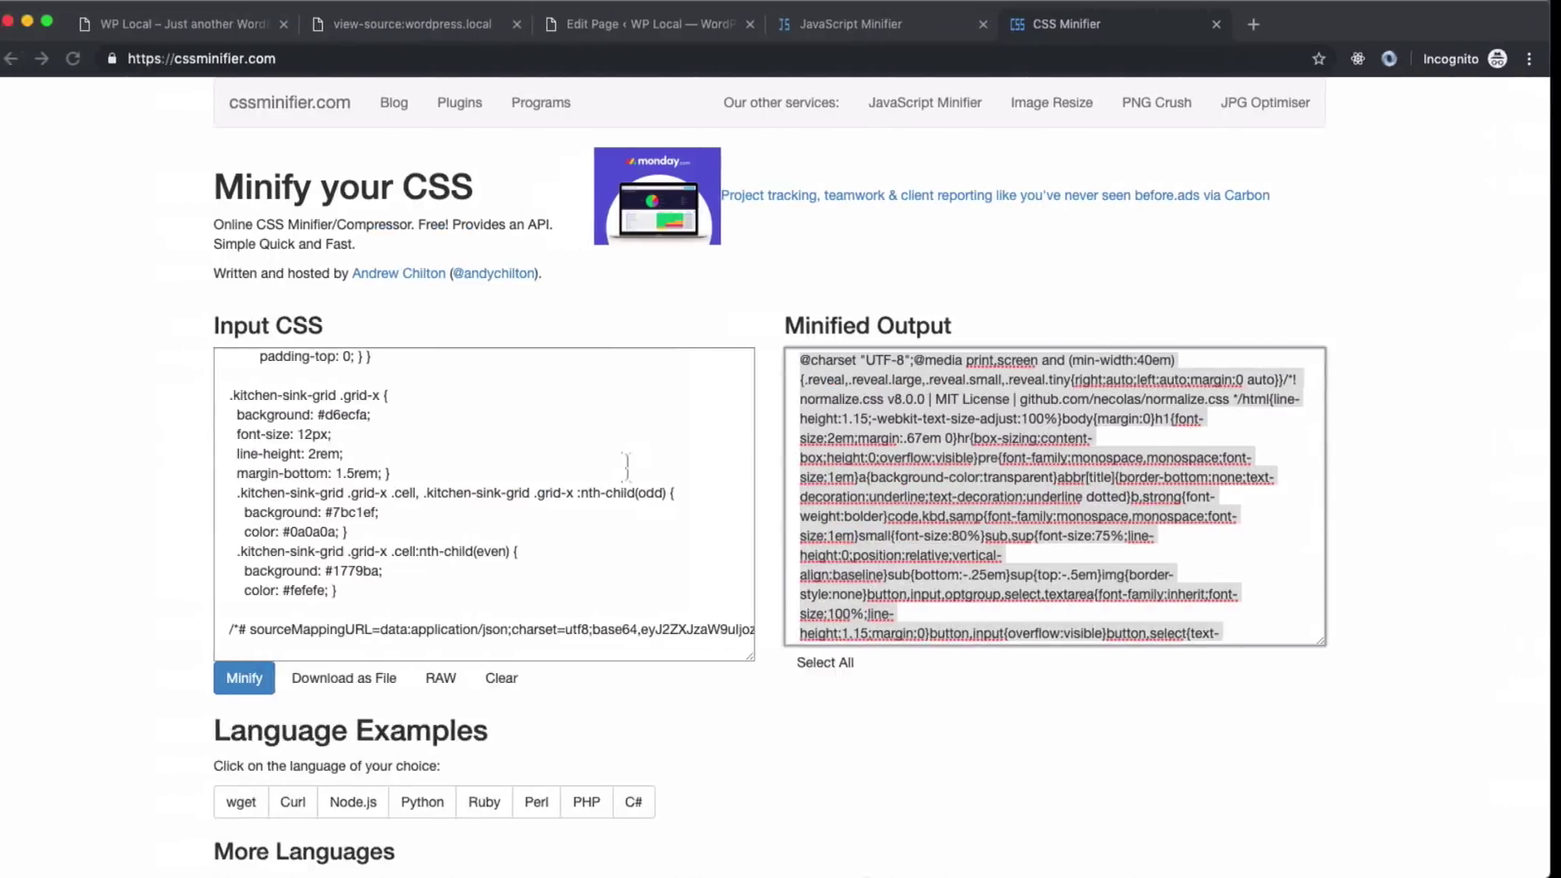
click(876, 32)
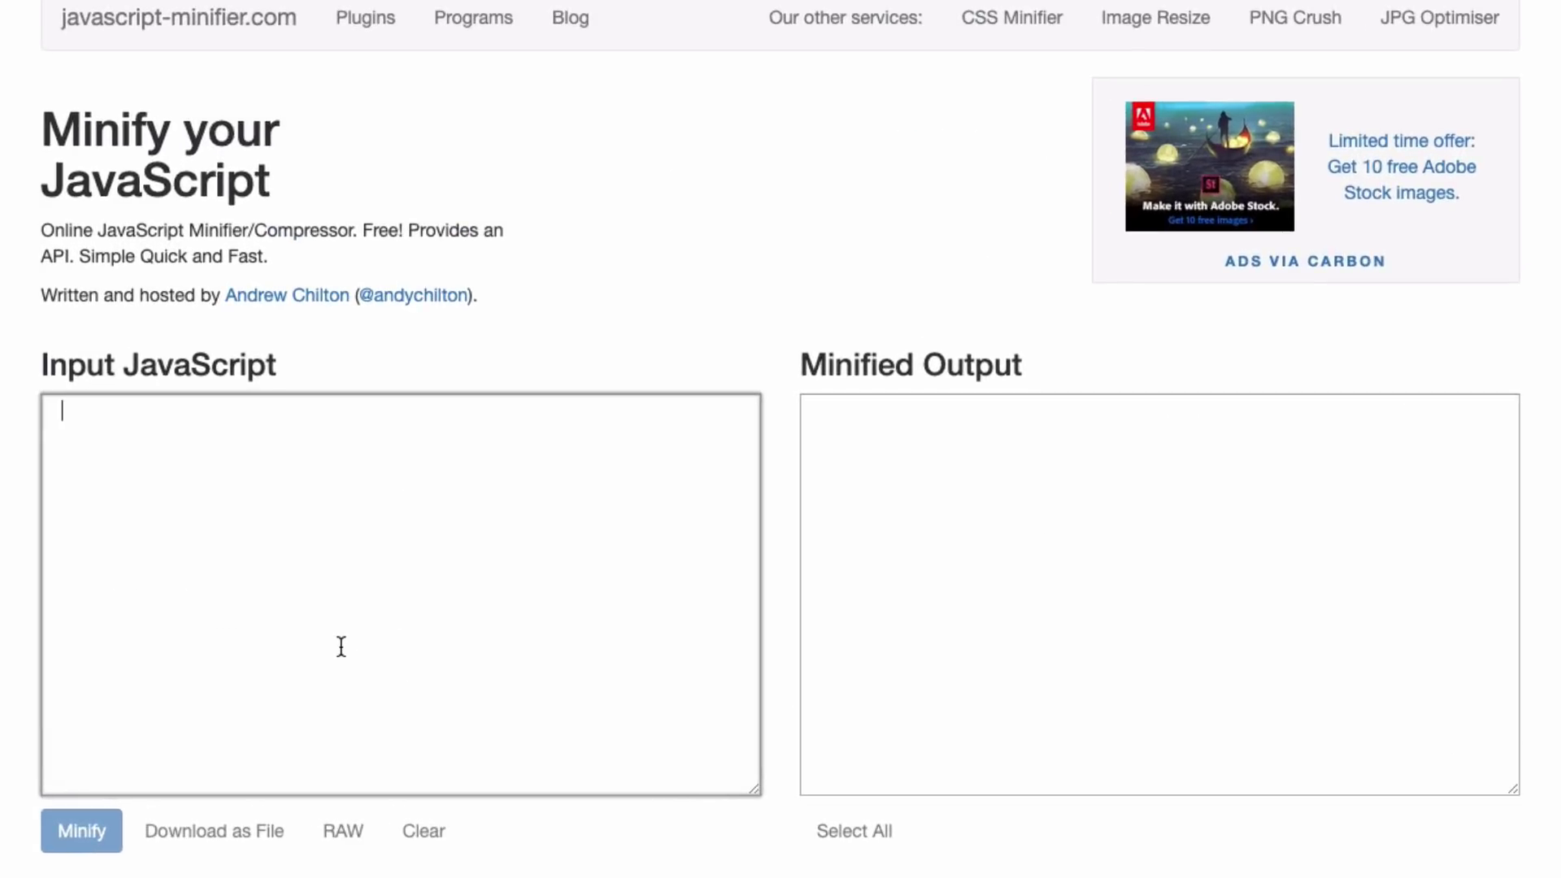
click(361, 645)
key(super+v)
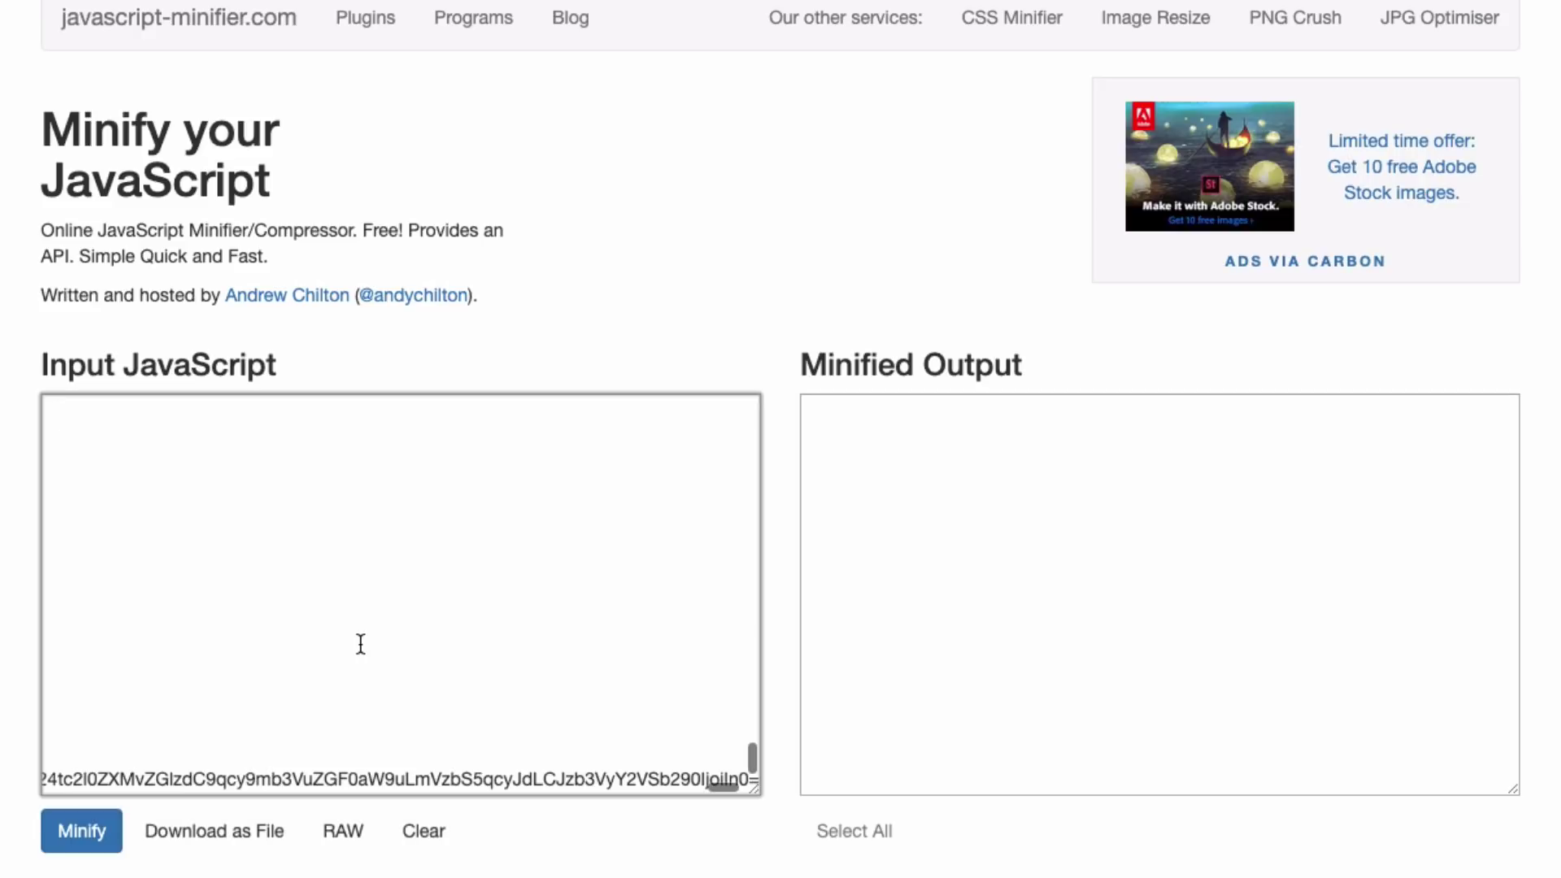
scroll(338, 646, left, 5)
click(96, 842)
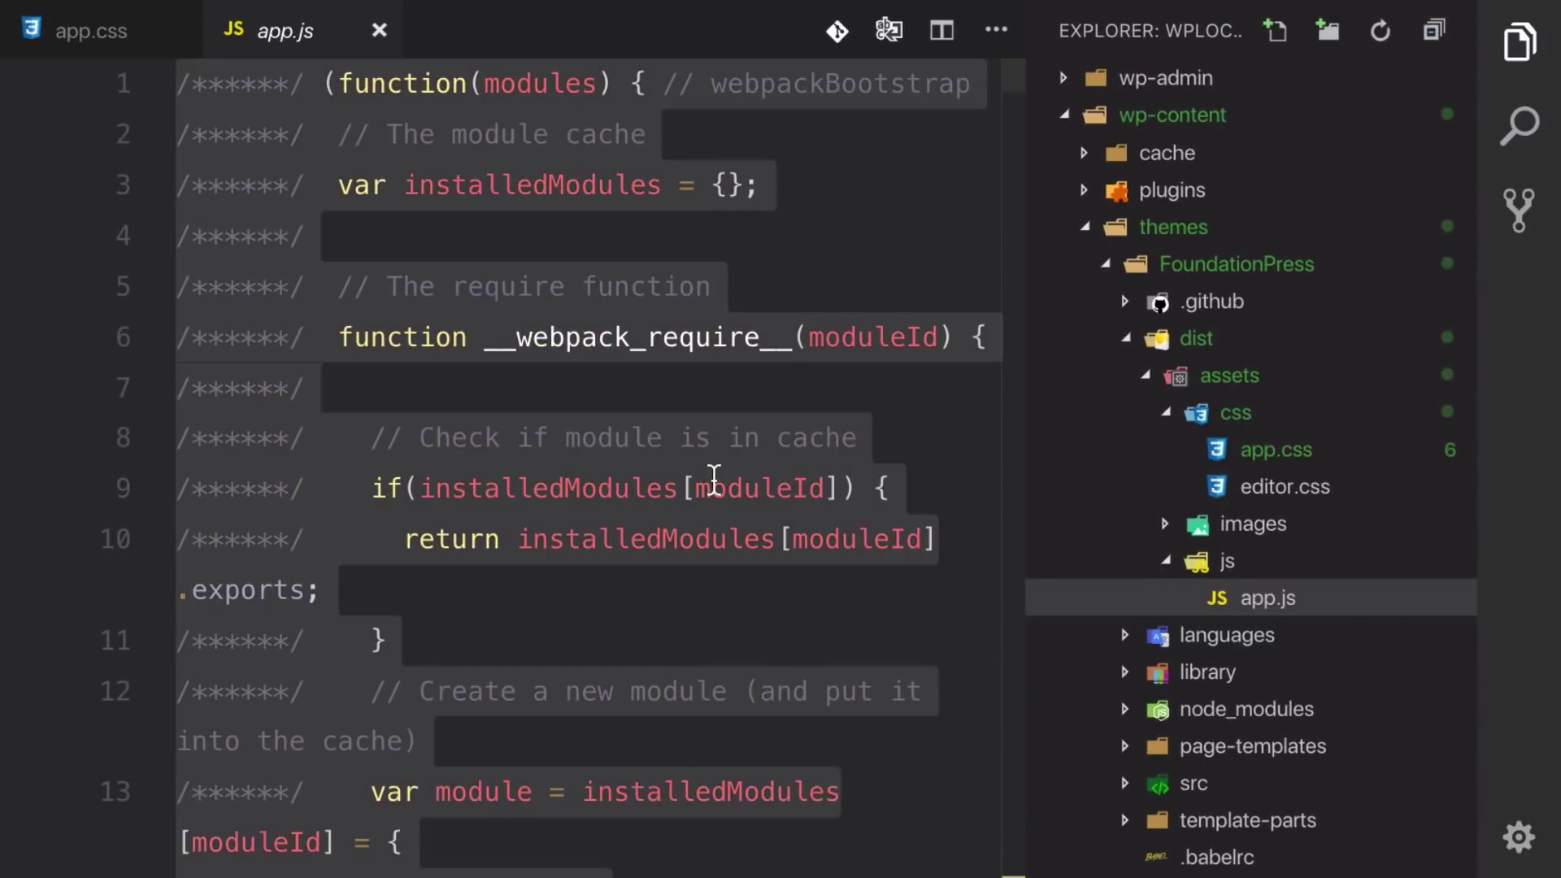
Replace the contents of app.js in the code editor with the minified JavaScript and save the file
key(ctrl+v)
scroll(714, 479, up, 10)
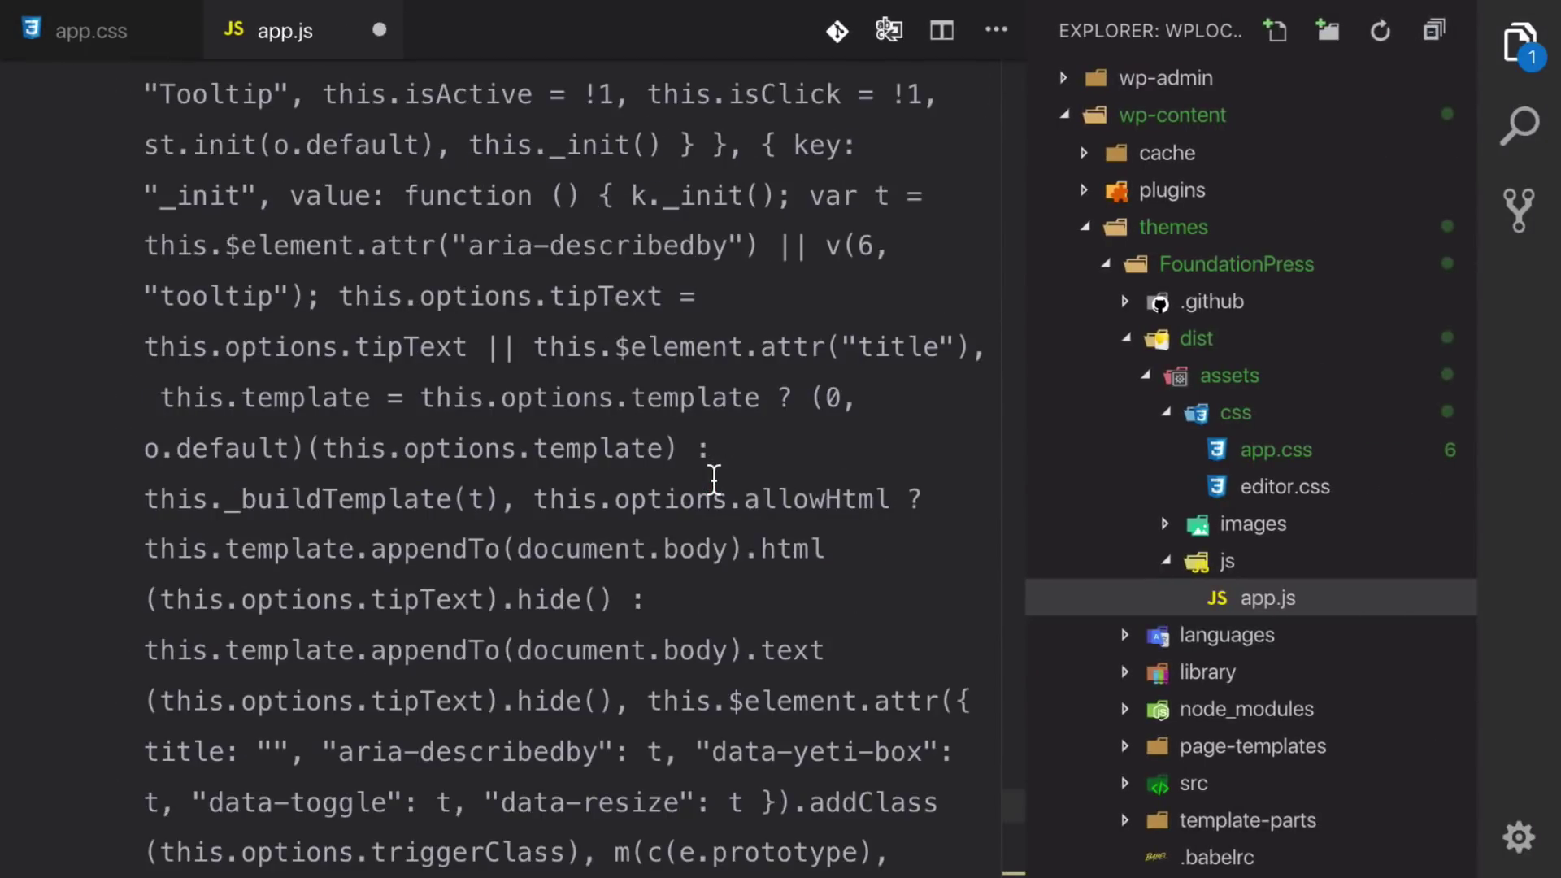
key(ctrl+s)
scroll(714, 480, up, 2)
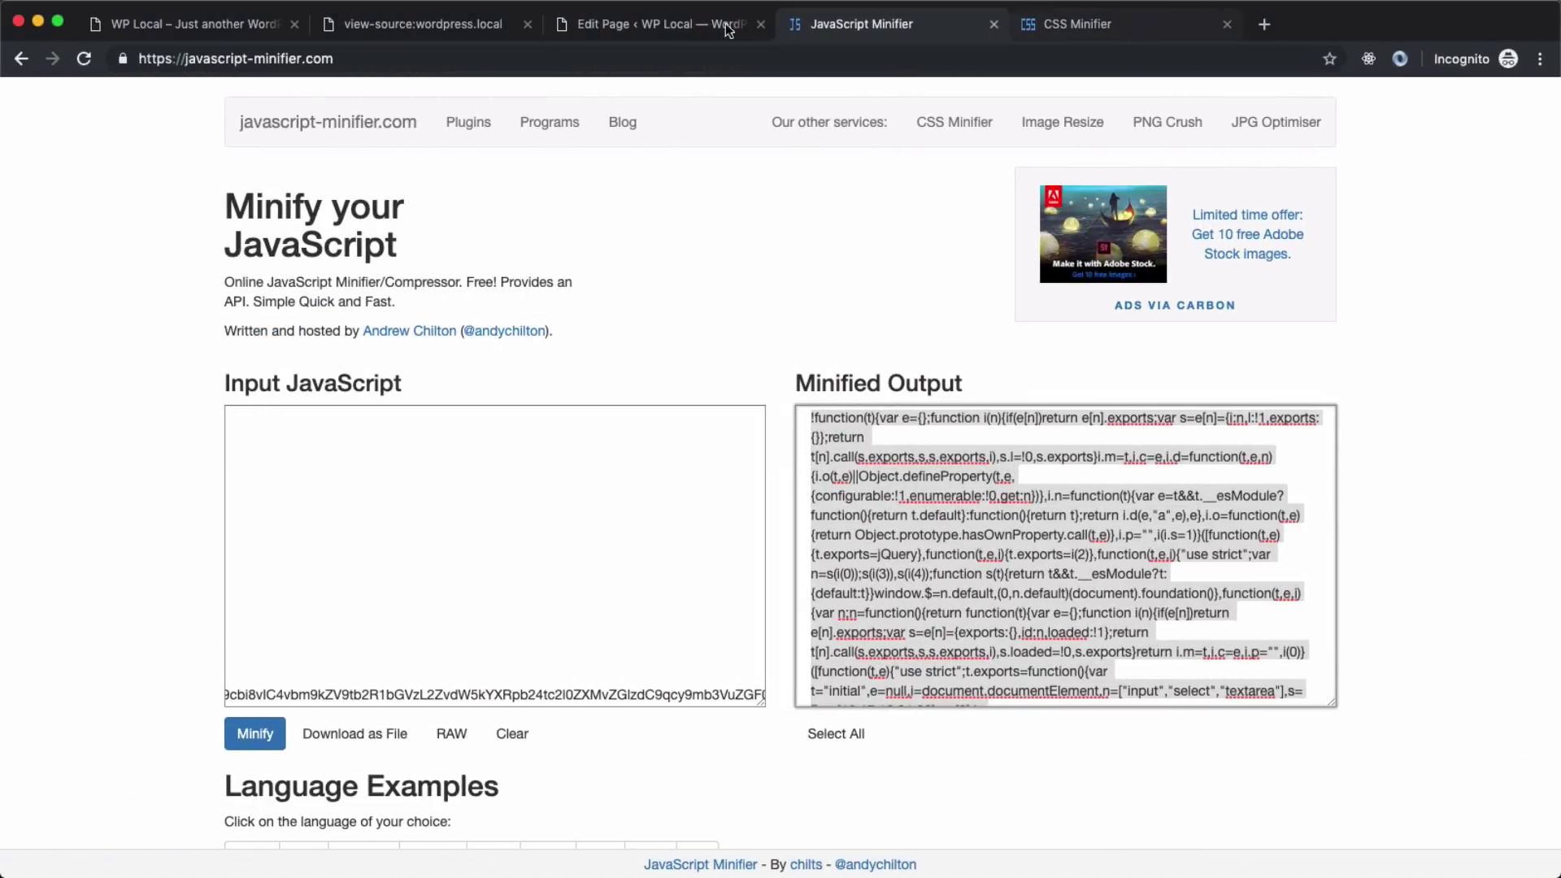
Examine the opportunities in the front page's audit and the timing breakdown of the wordpress.local network request
click(198, 34)
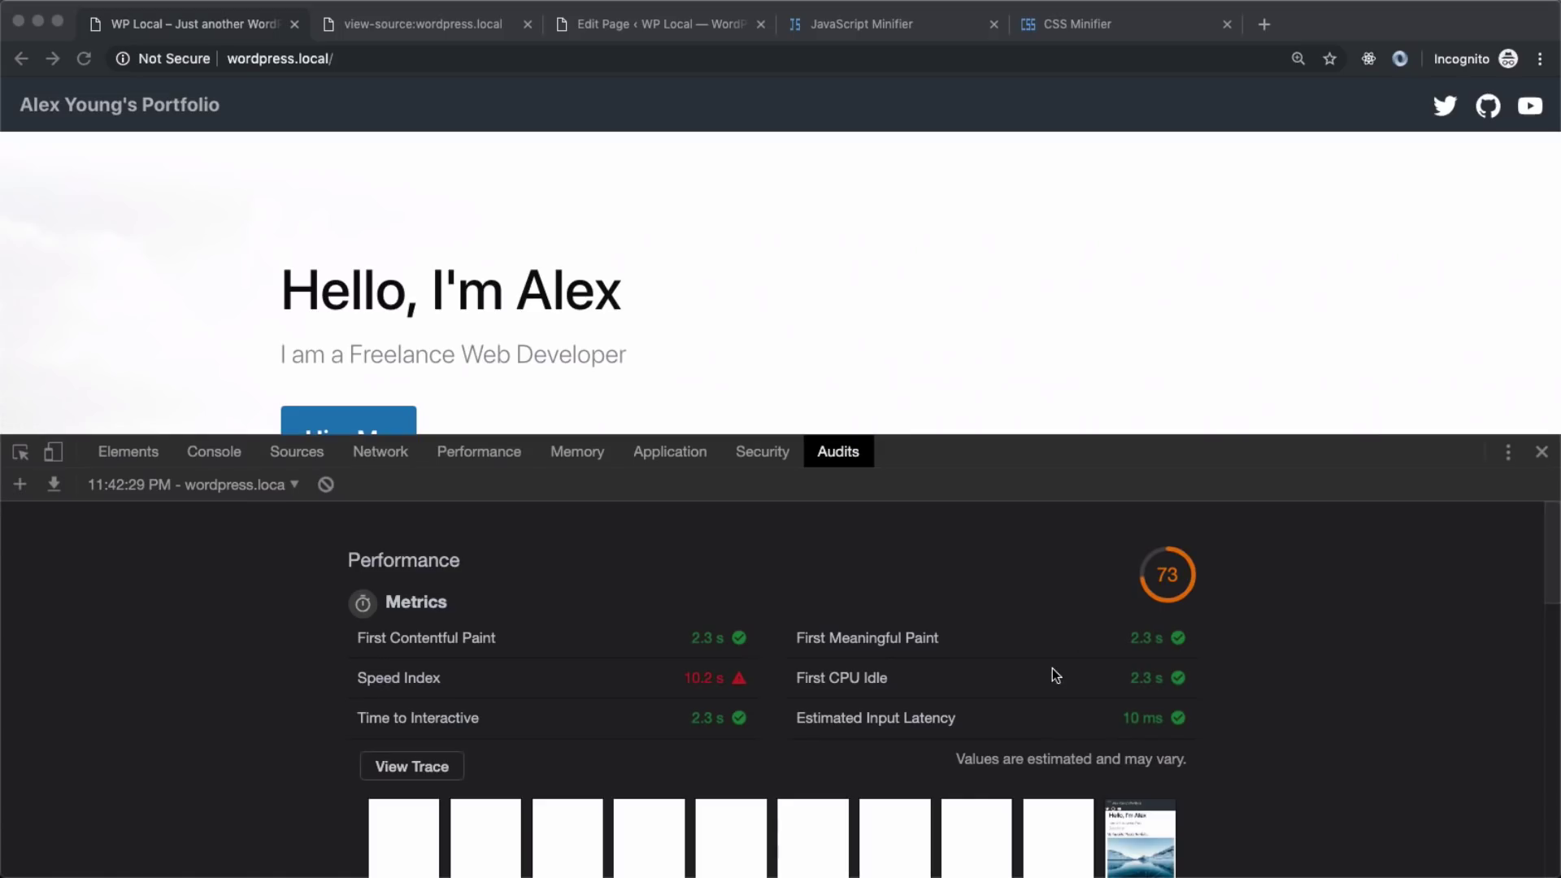
scroll(1053, 667, down, 5)
scroll(1053, 669, down, 3)
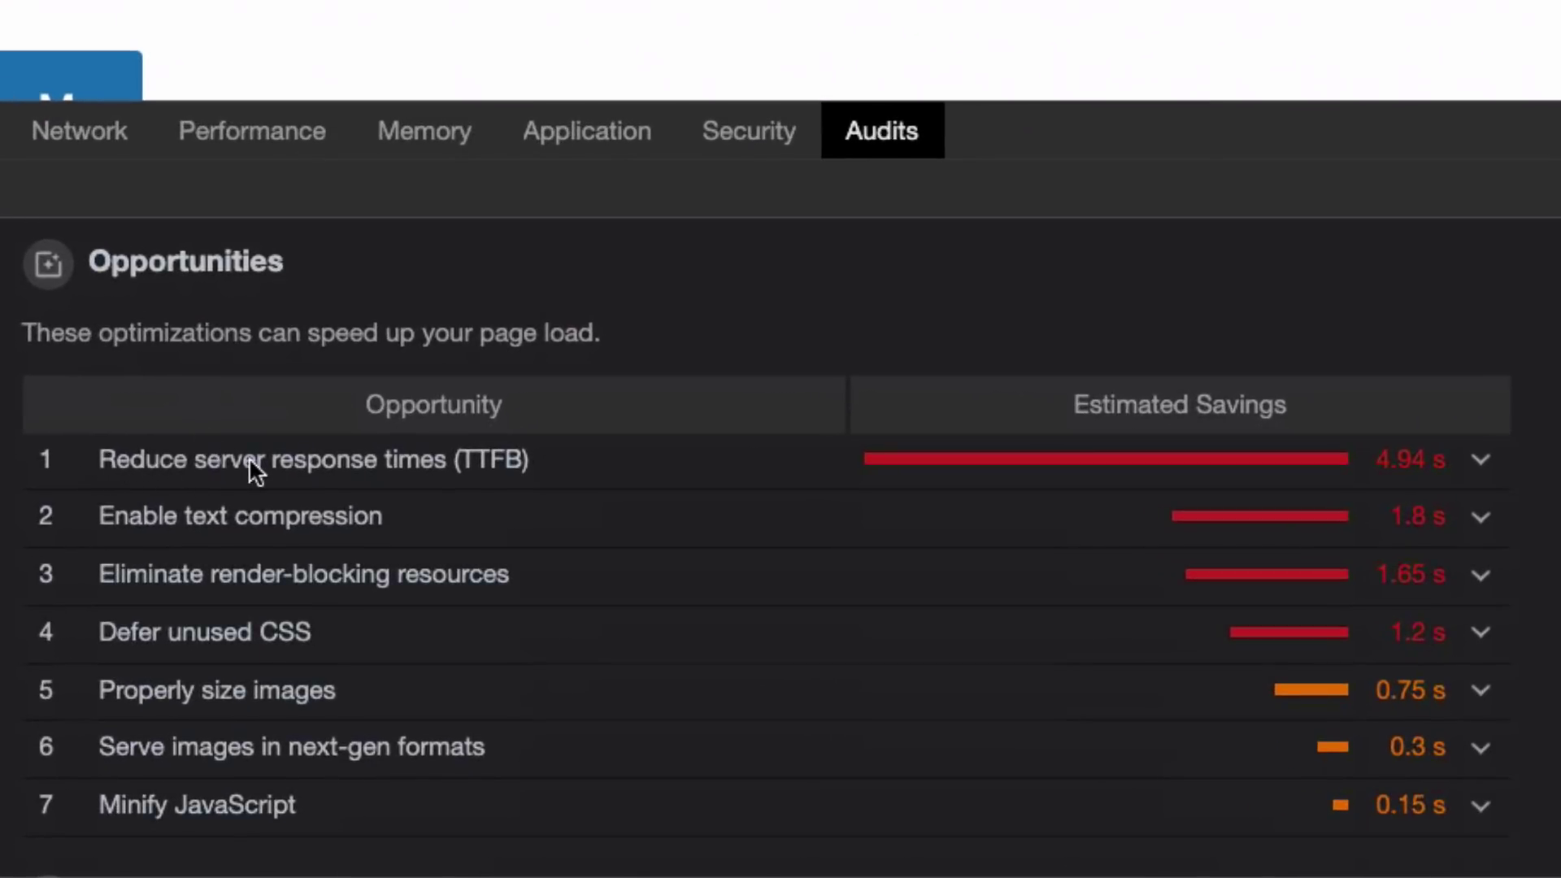
click(92, 134)
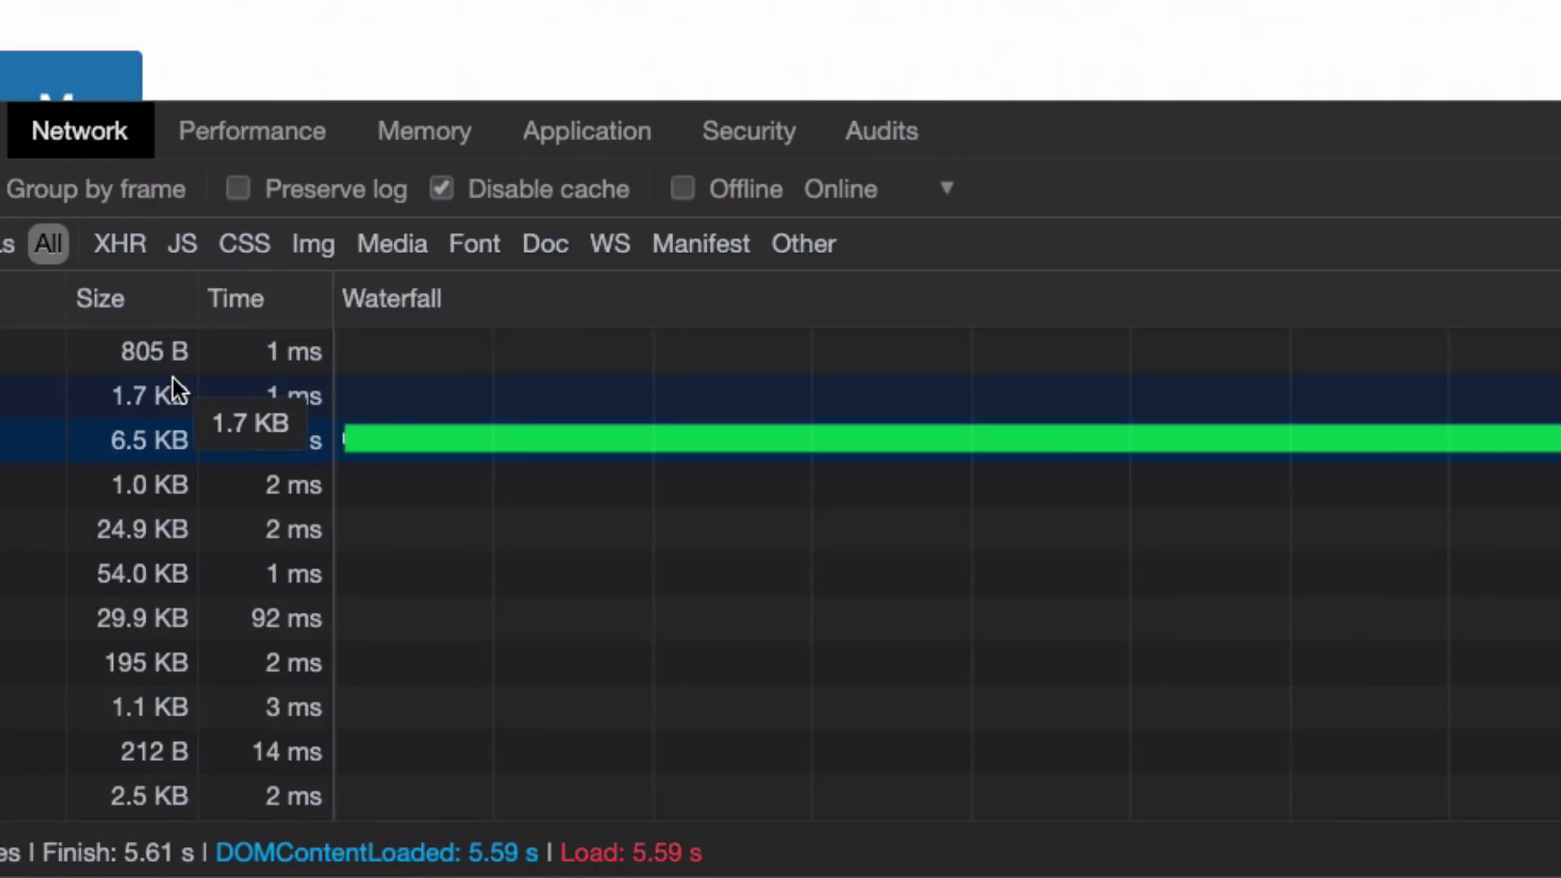
mouse_move(409, 434)
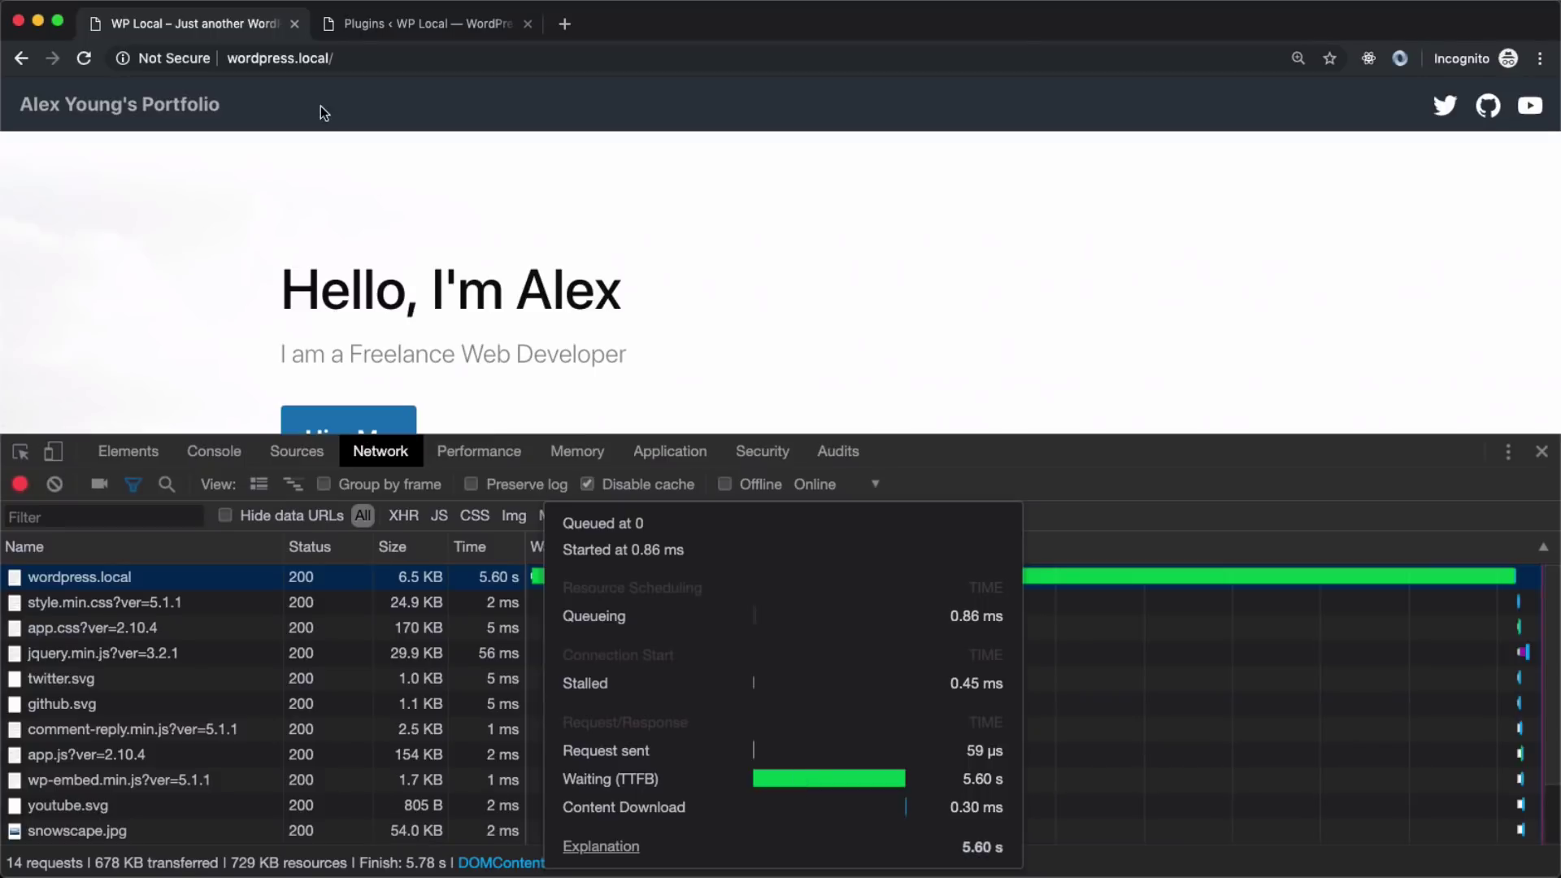
Search the WordPress plugin directory for "query", then install and activate the Query Monitor plugin
click(352, 31)
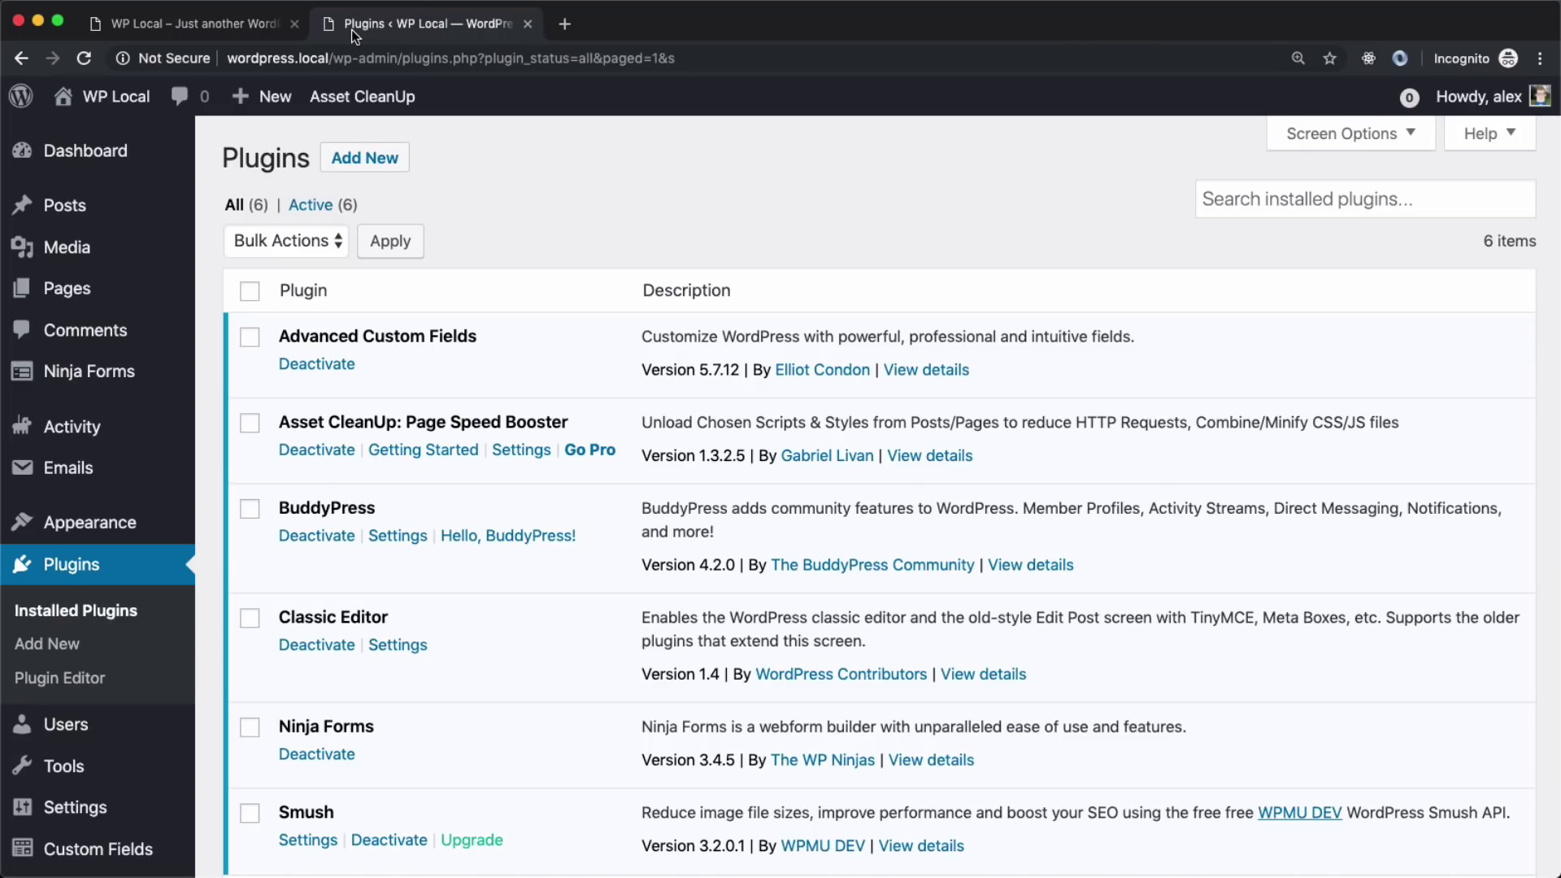
click(368, 167)
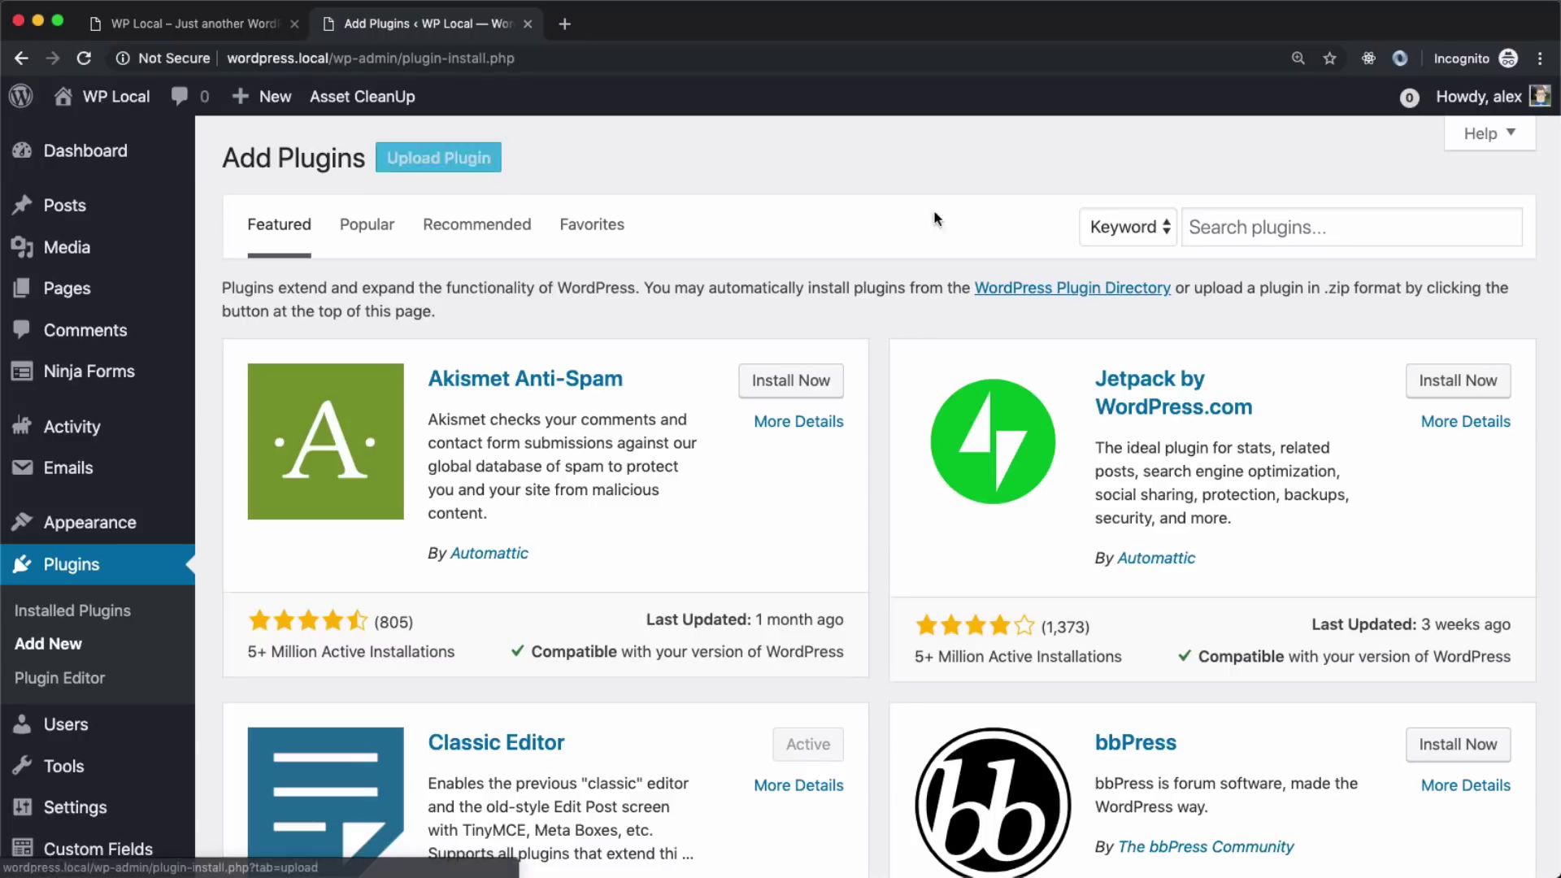
click(1233, 226)
text(query)
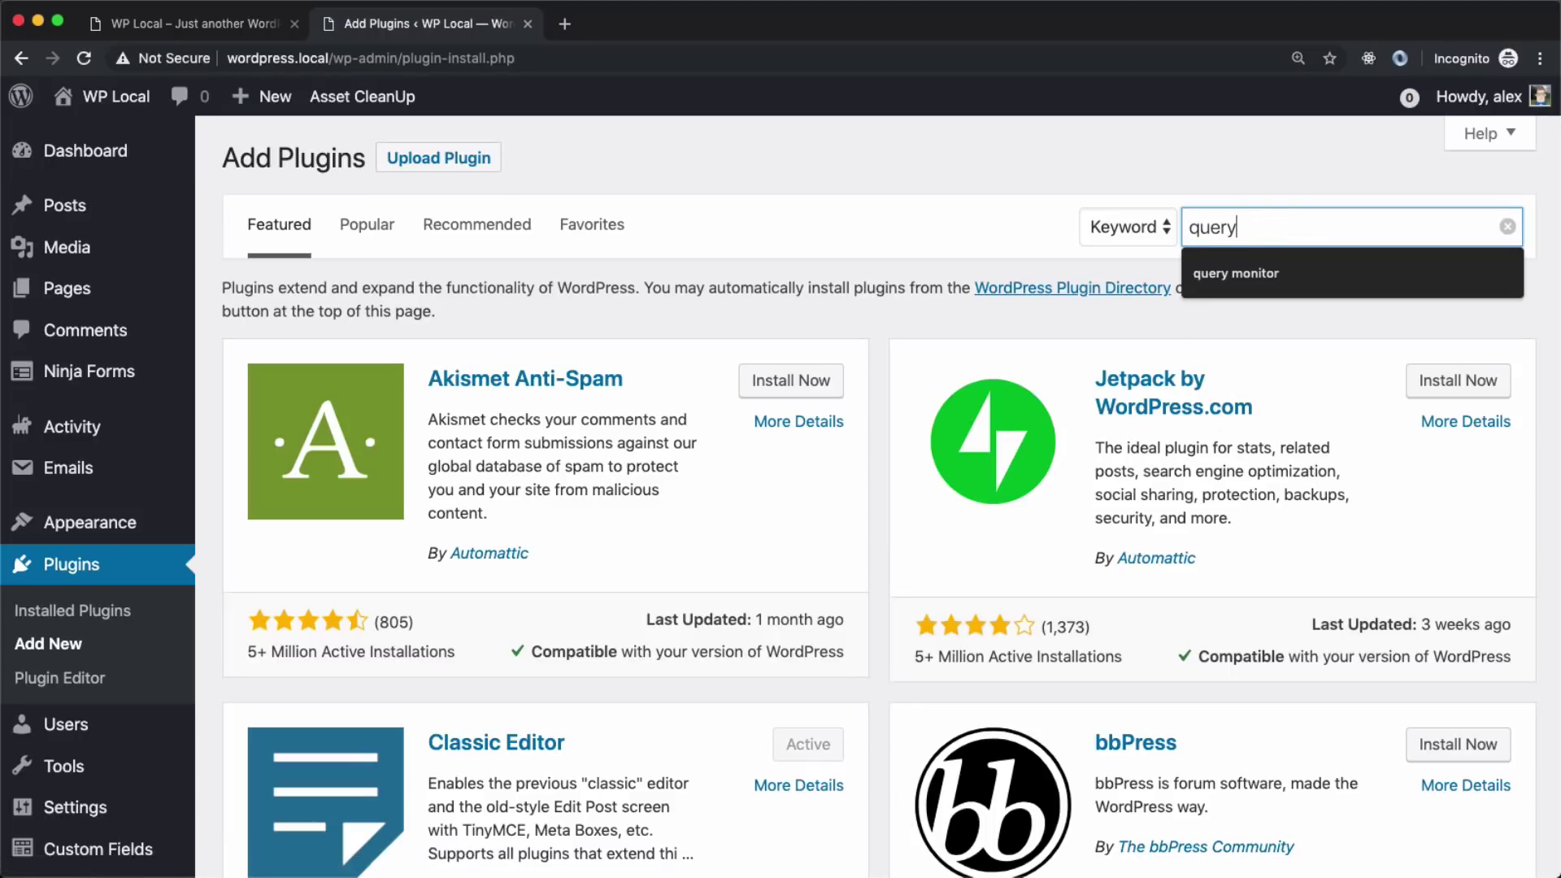
key(Return)
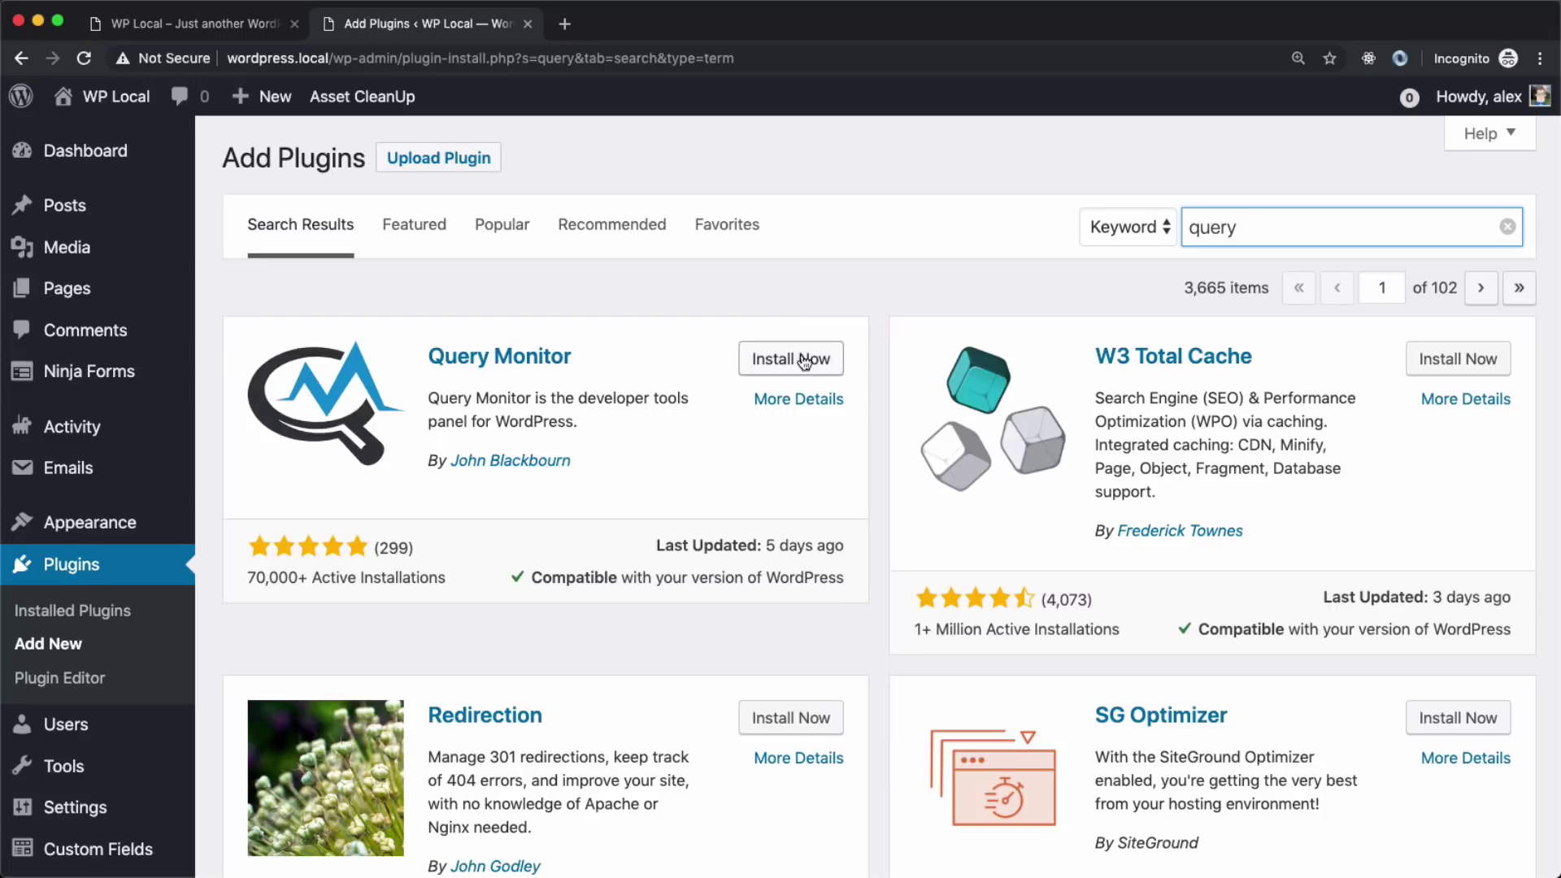
click(803, 362)
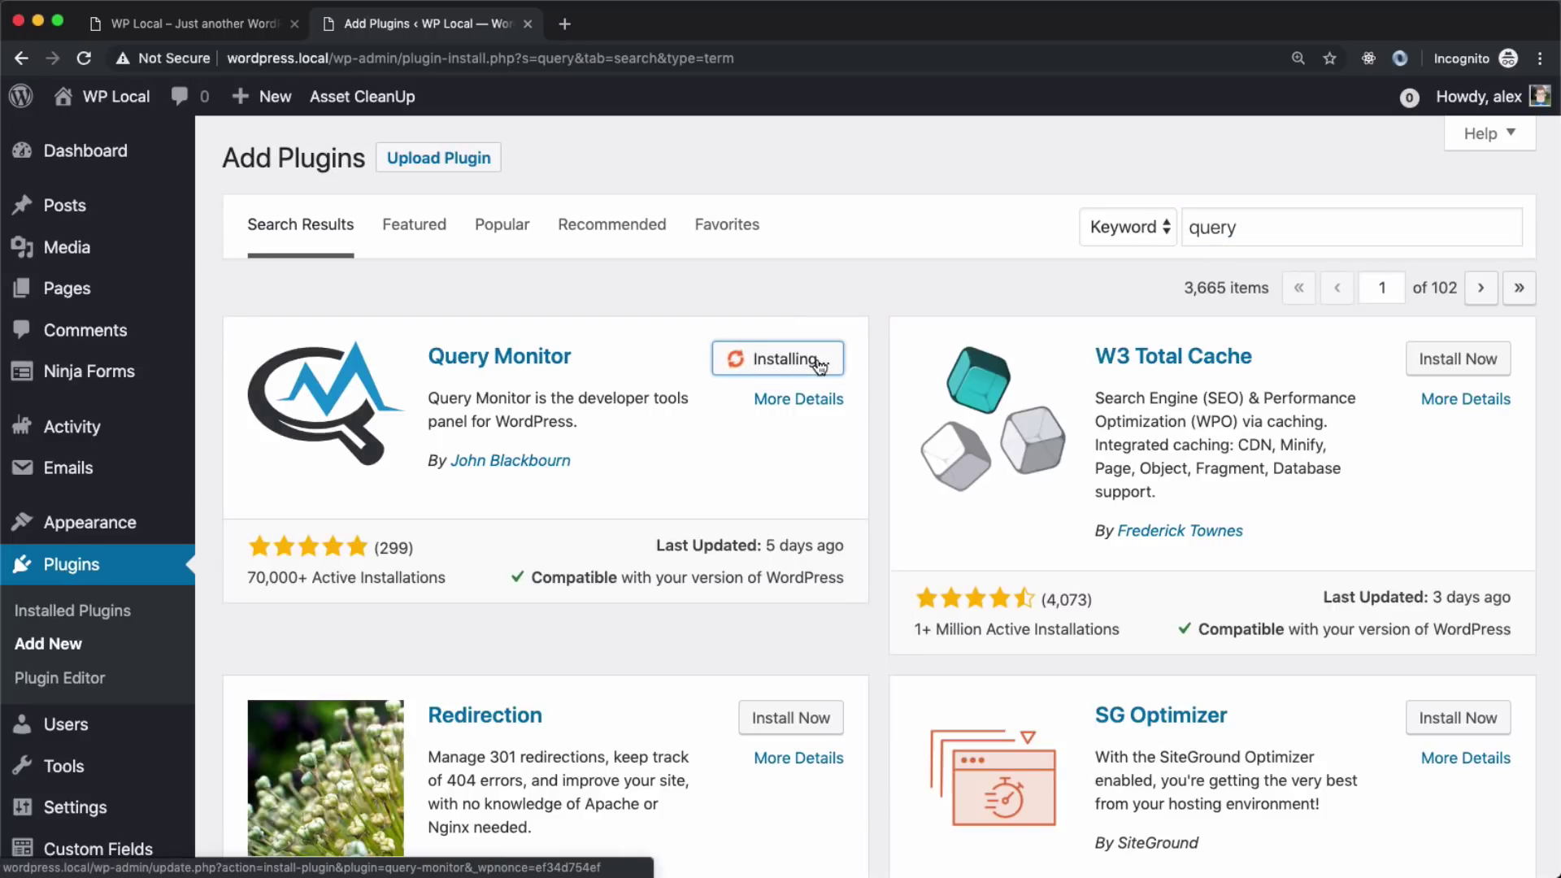
click(811, 362)
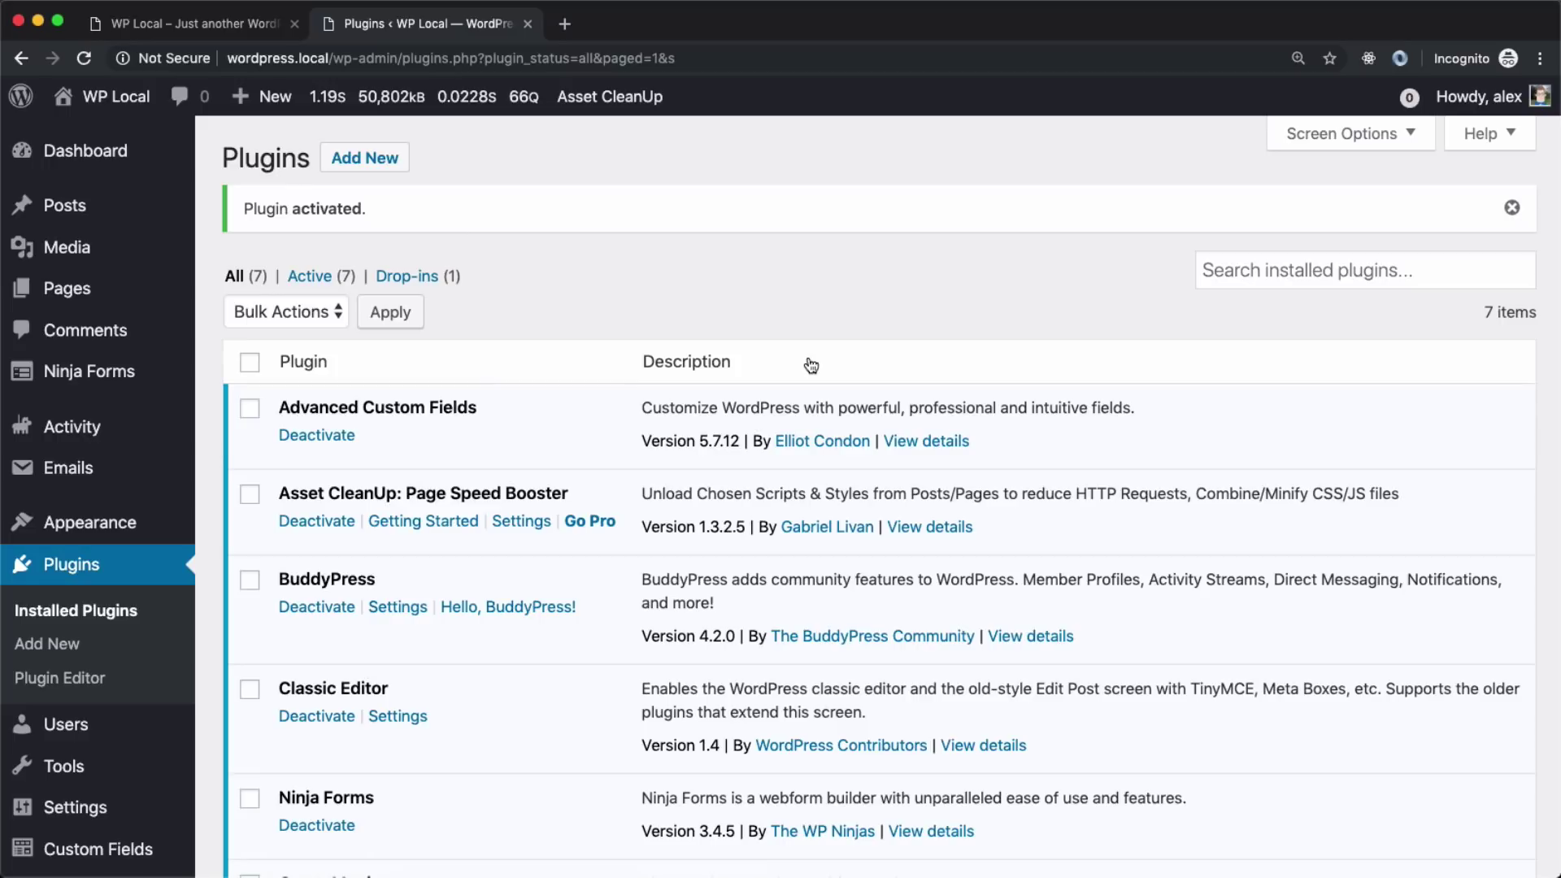
Reload the front page, close the developer tools and examine the page generation time in Query Monitor's Overview
click(208, 31)
click(83, 57)
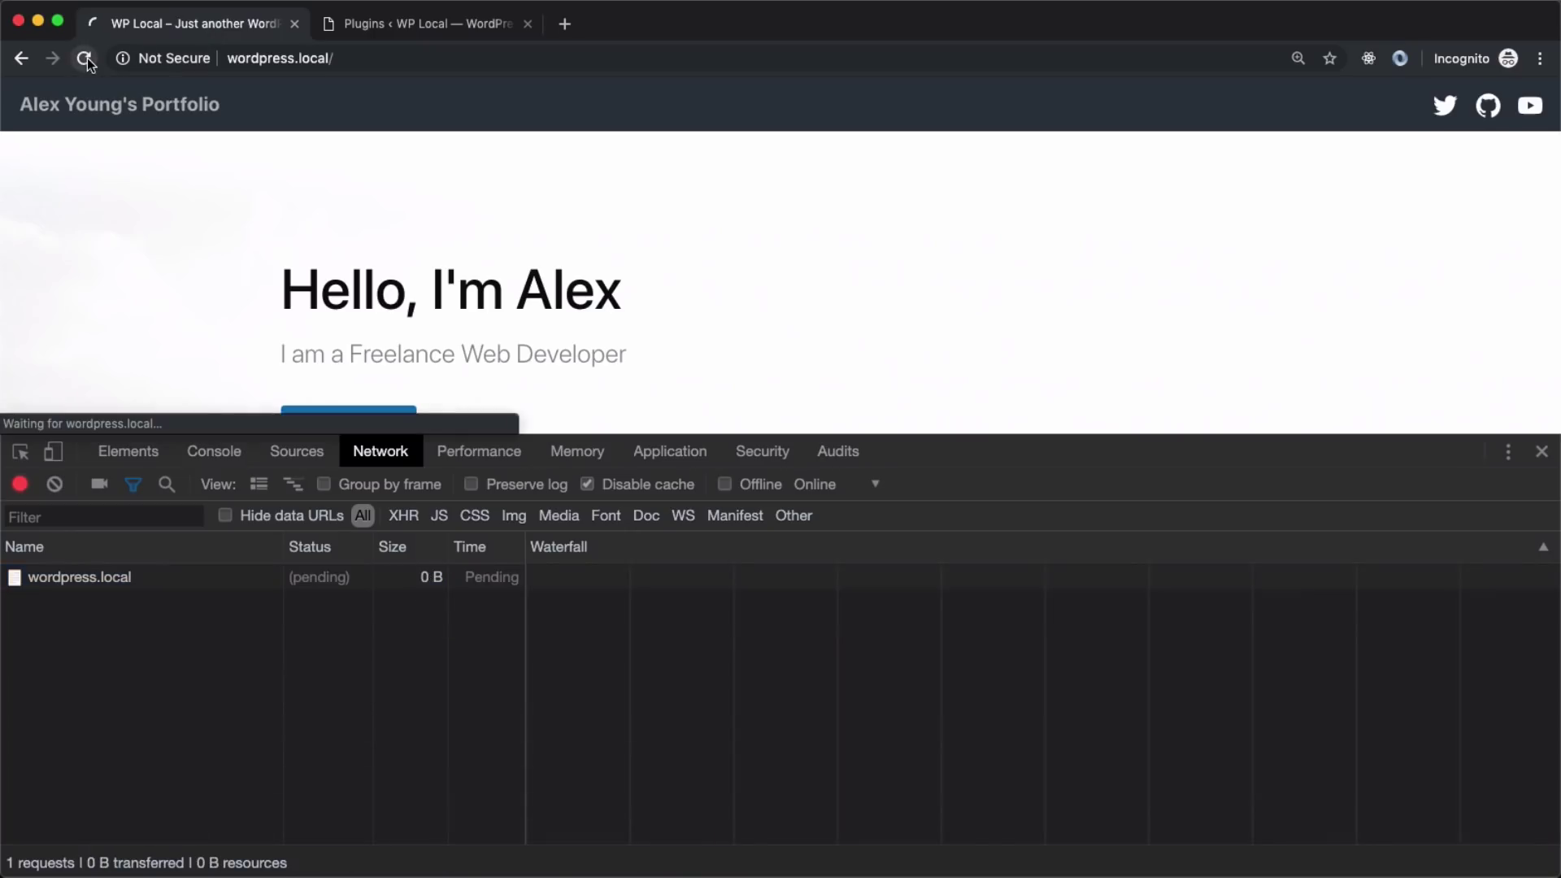
click(1542, 452)
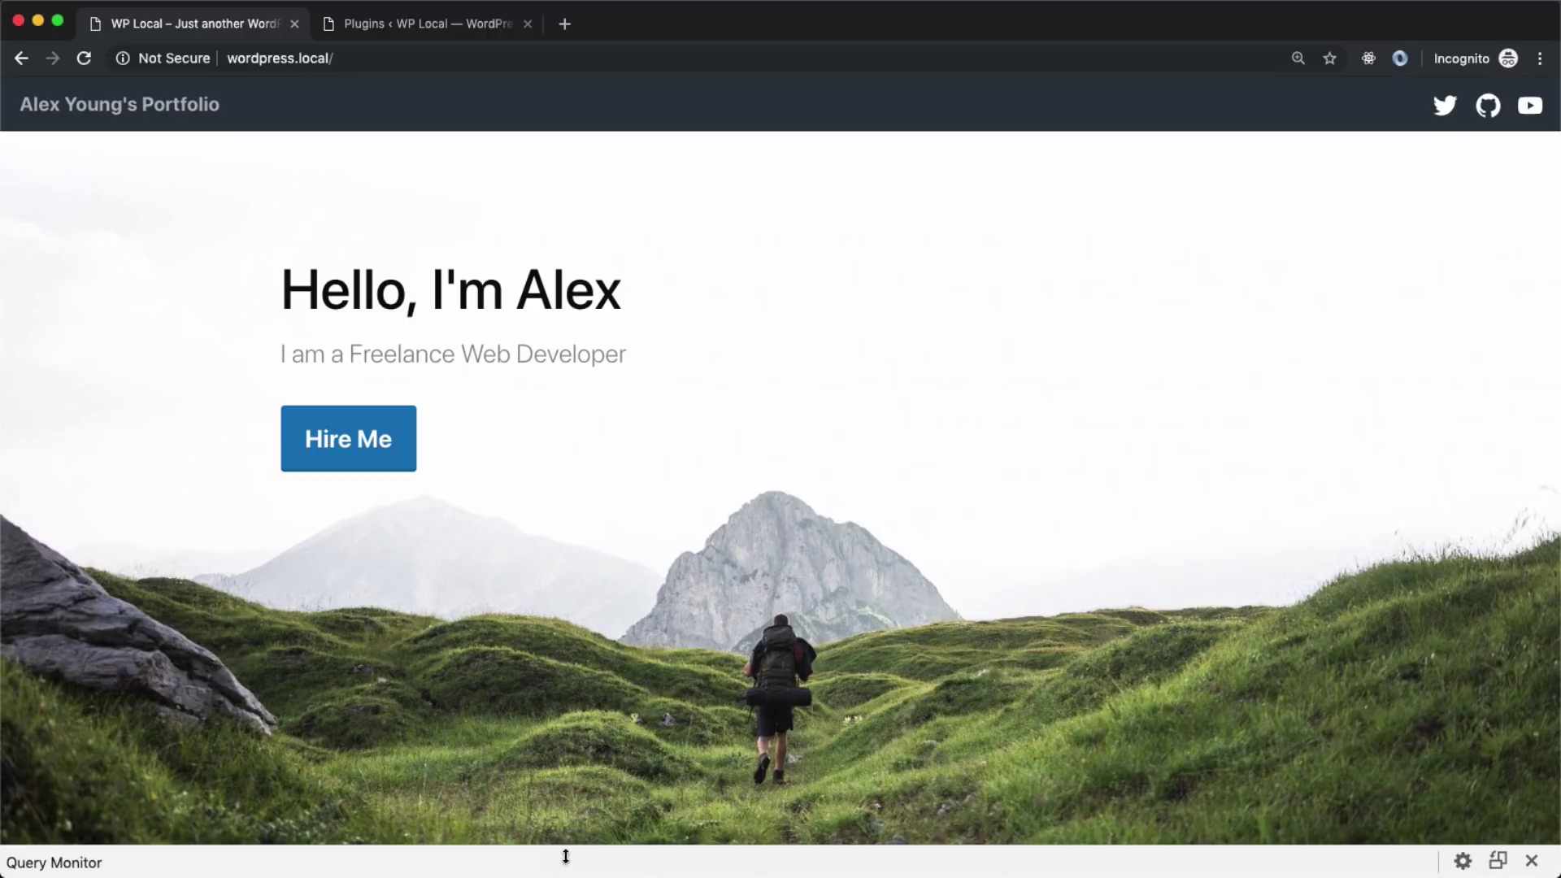
click(1461, 864)
click(108, 622)
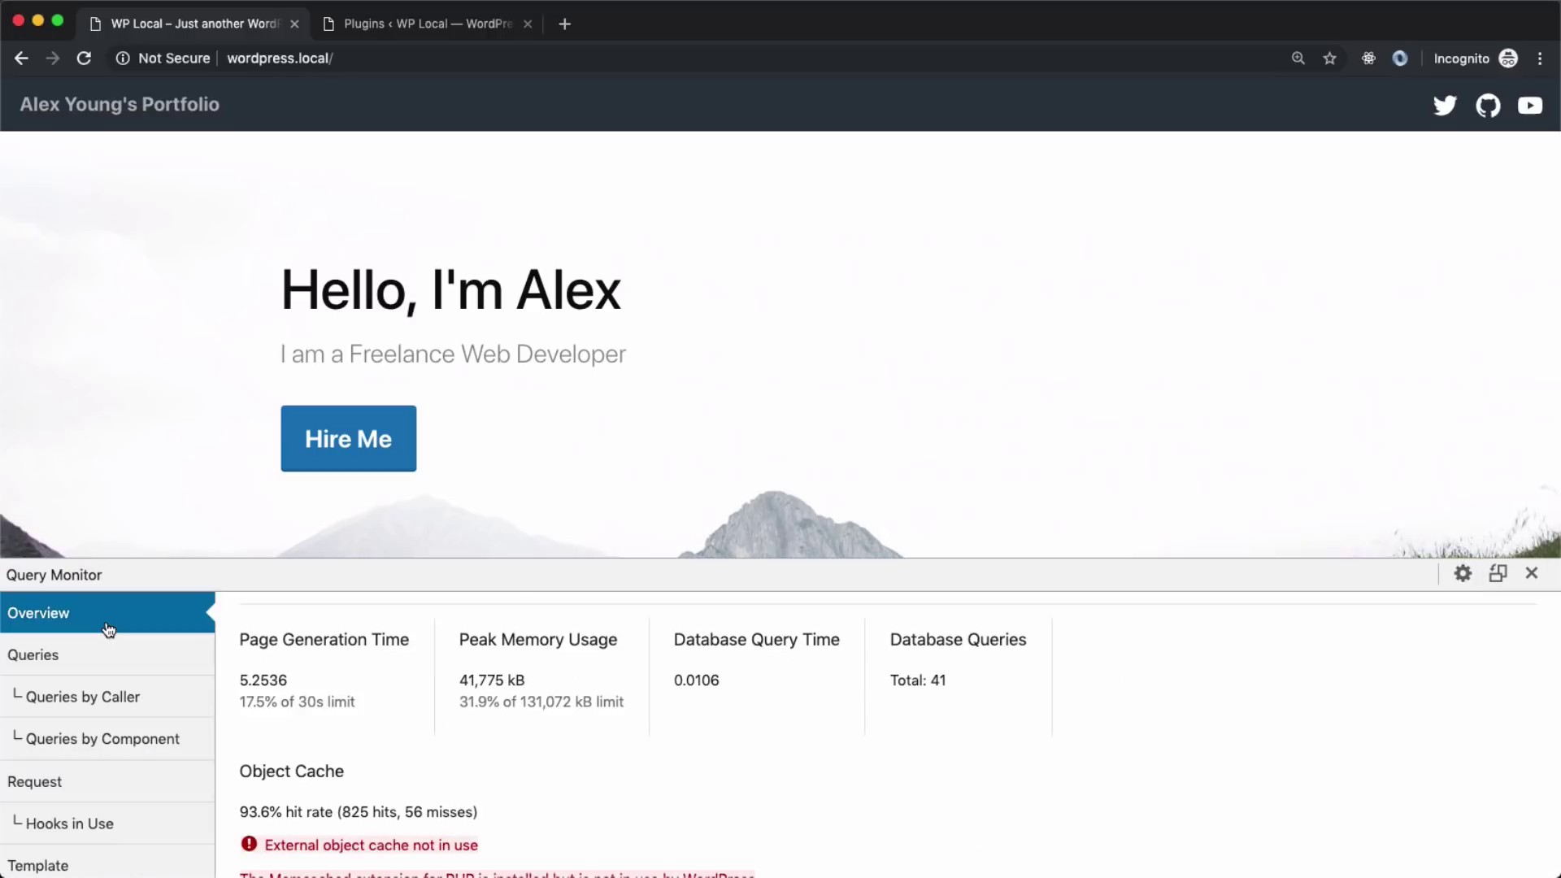
scroll(424, 719, down, 2)
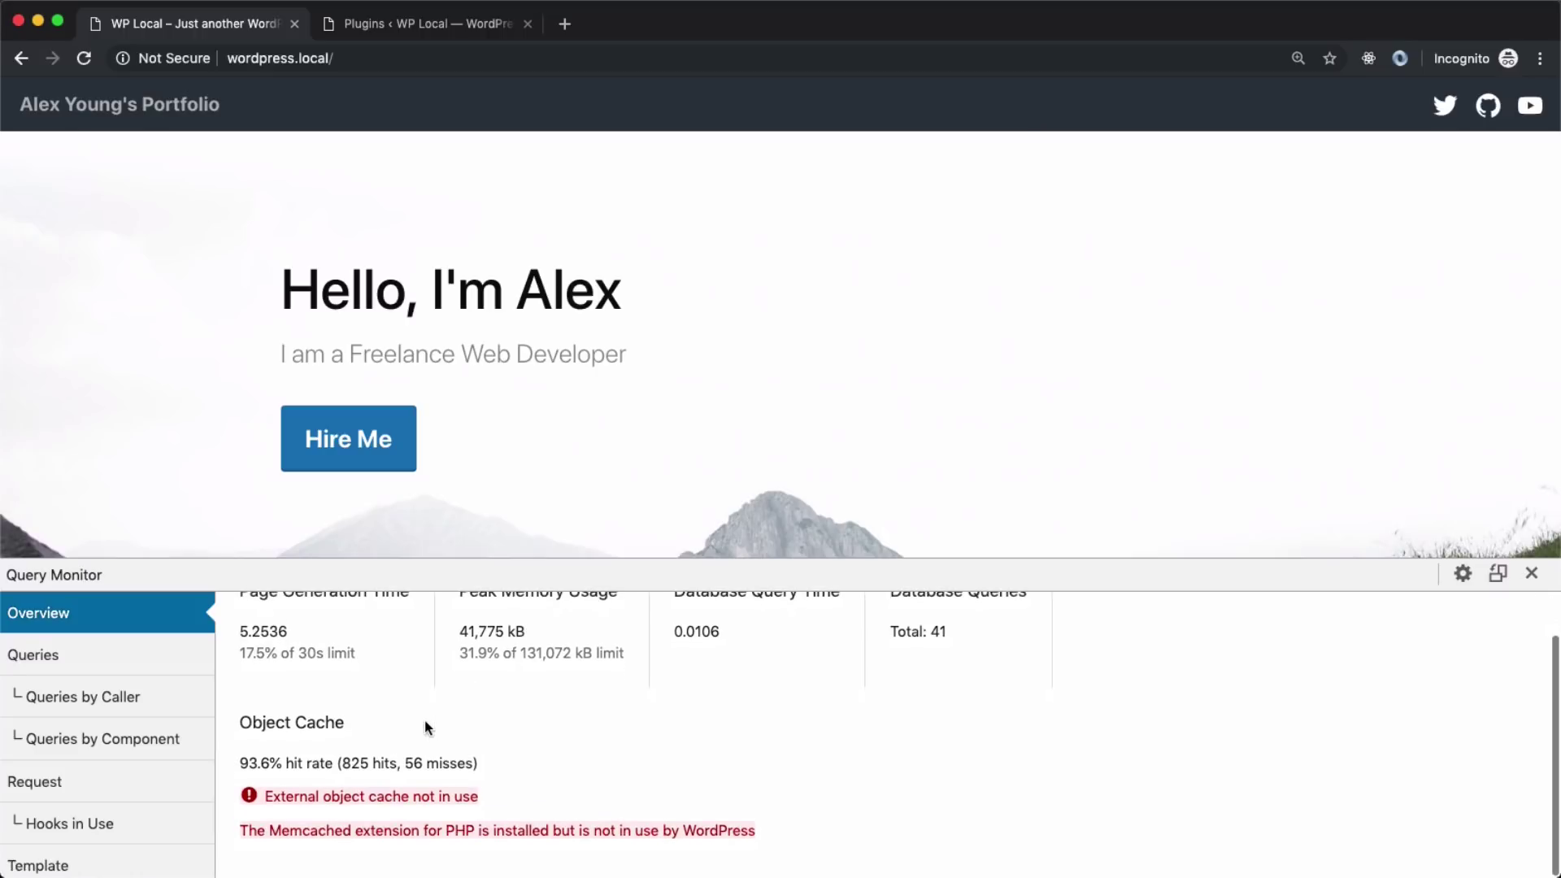
scroll(444, 686, up, 2)
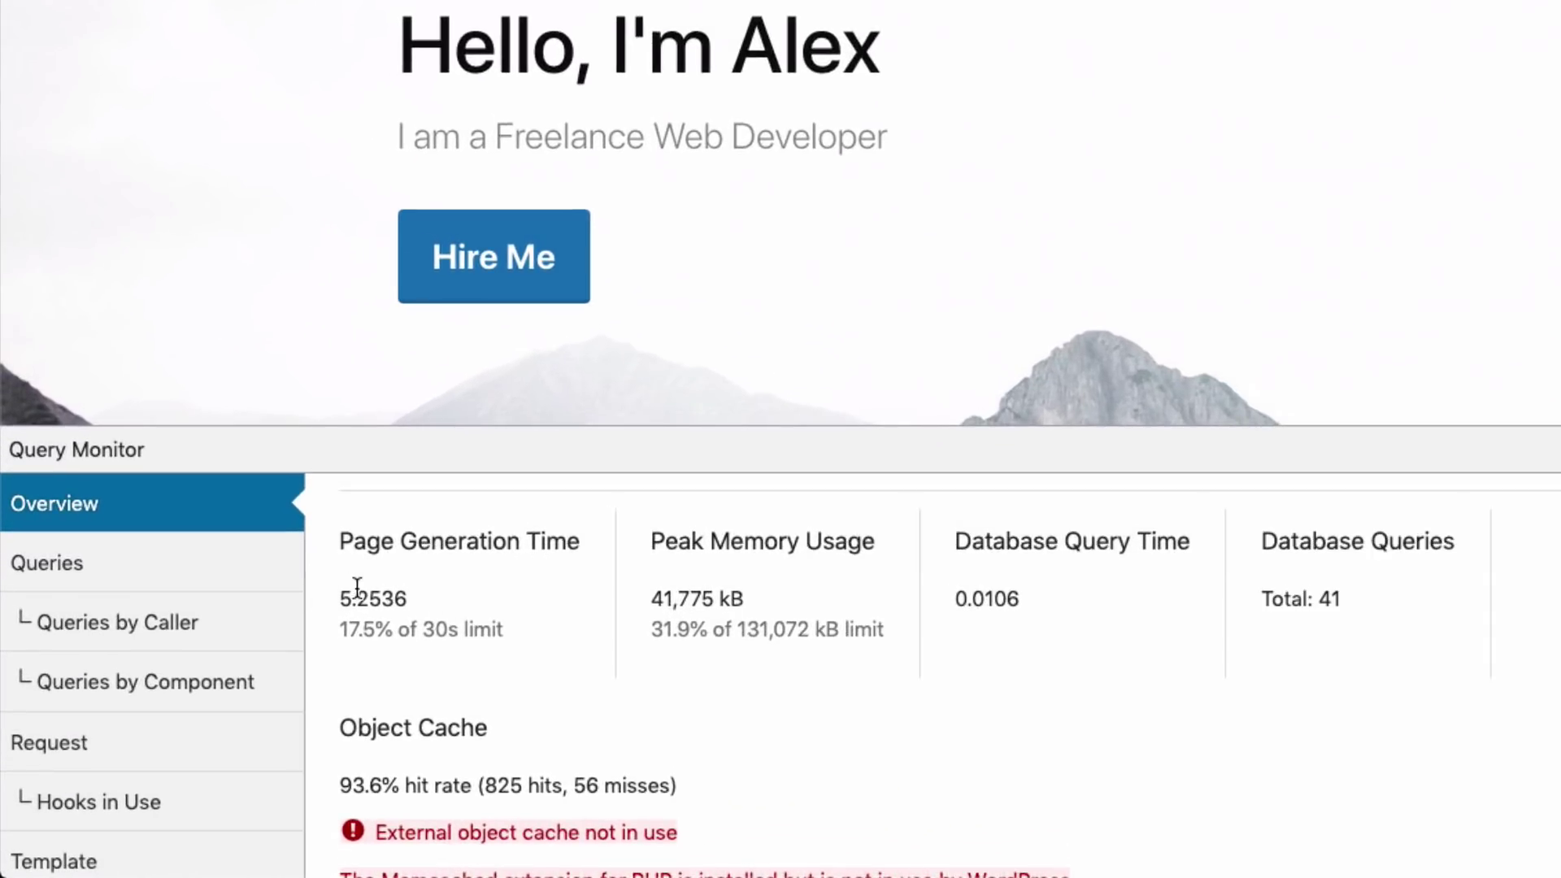
drag(341, 598, 475, 593)
Examine the URLs and callers of the HTTP API calls in Query Monitor and the Some Of My Heros table on the page
scroll(237, 656, down, 5)
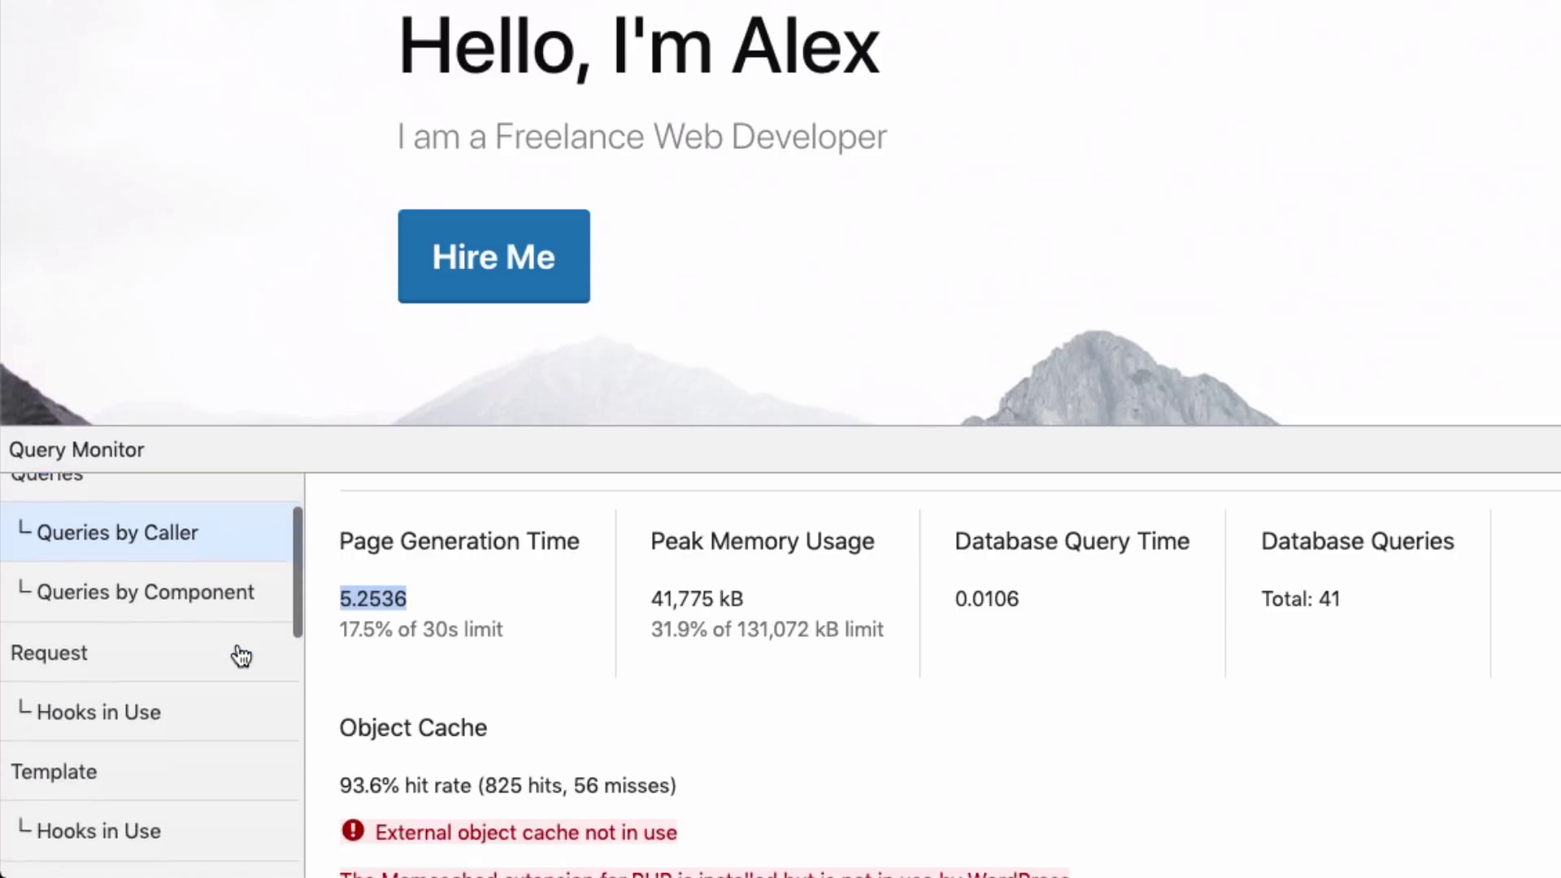
scroll(241, 655, down, 10)
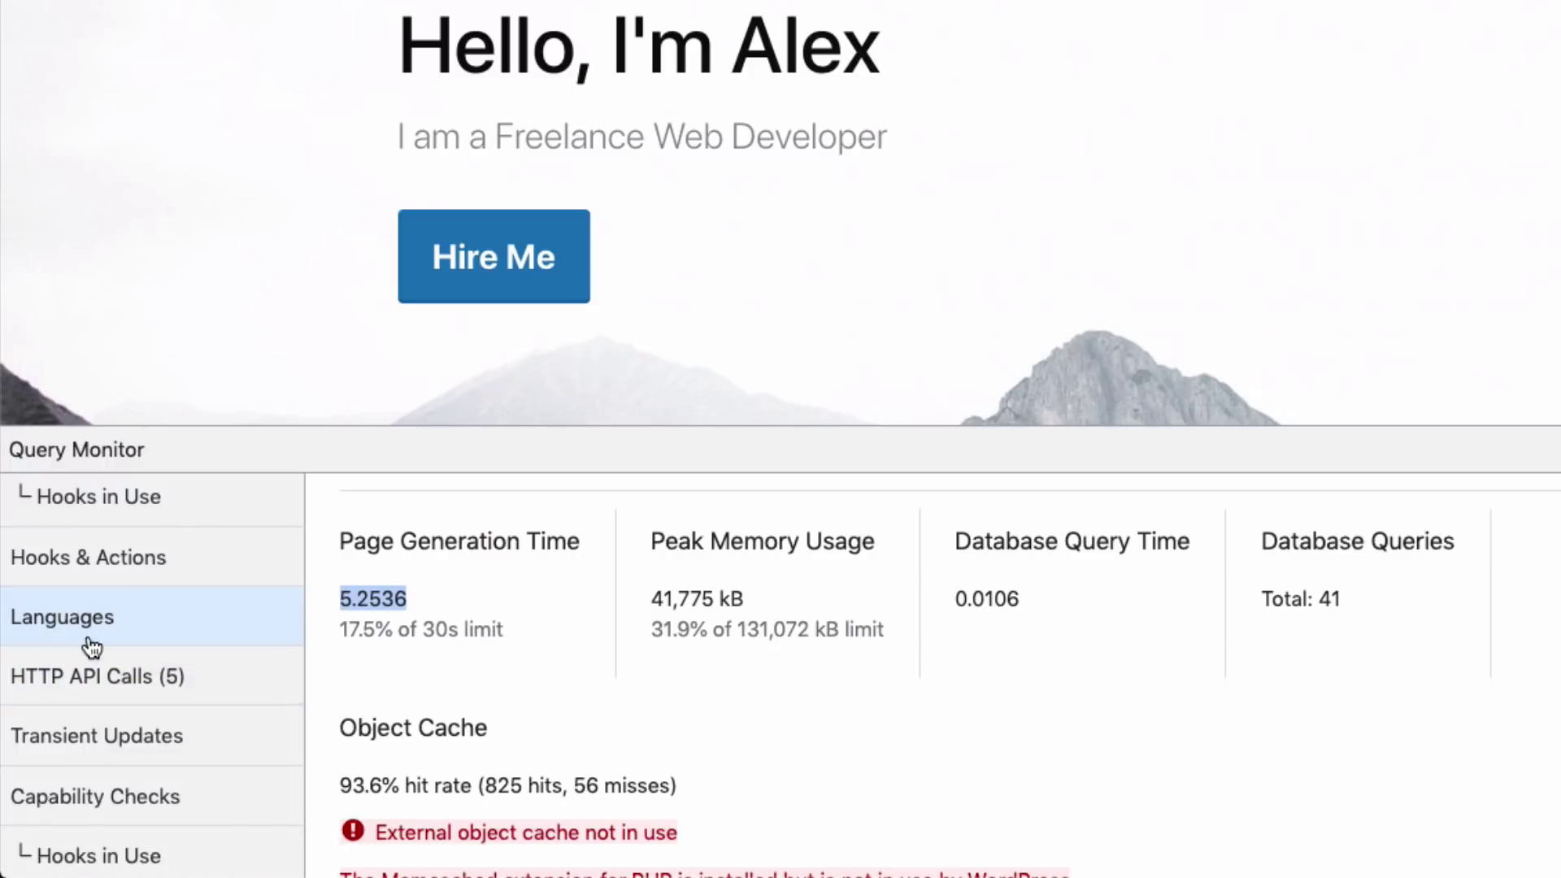
scroll(92, 648, down, 1)
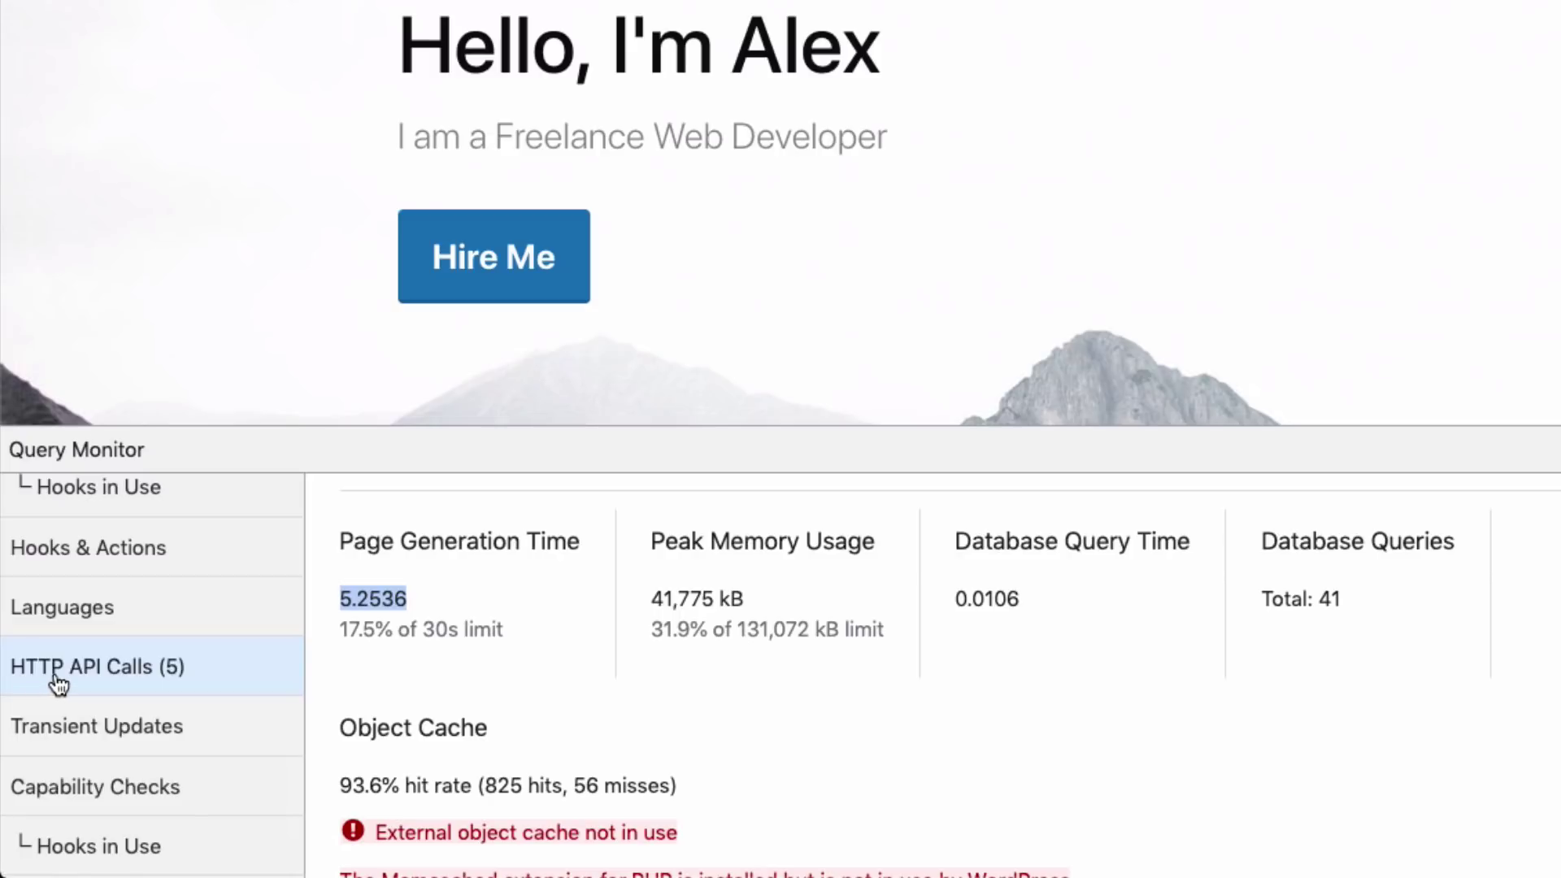
click(153, 669)
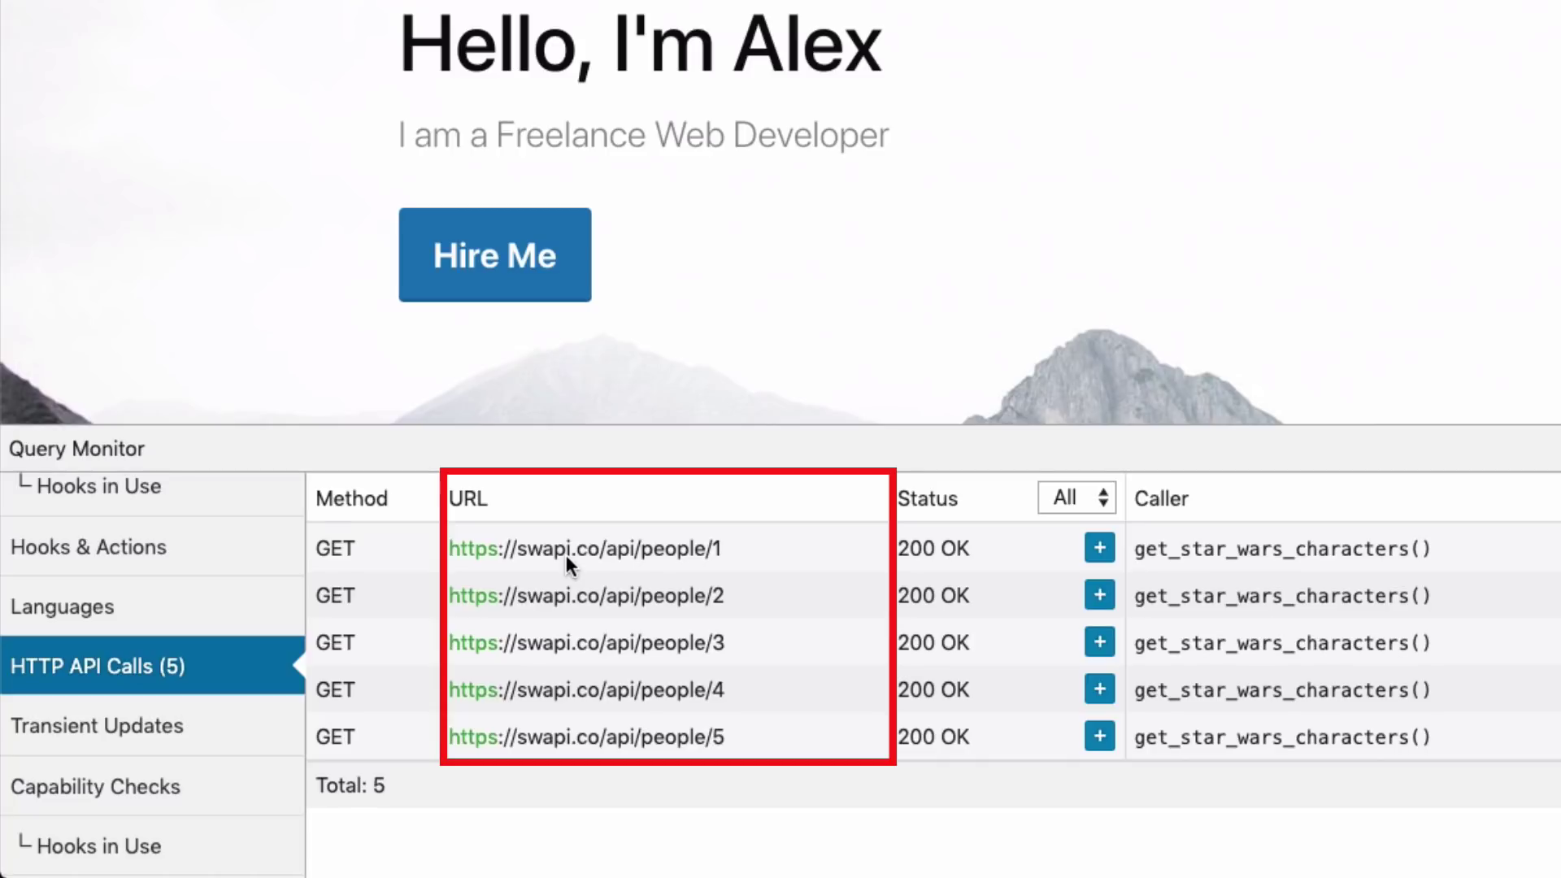
scroll(667, 284, down, 10)
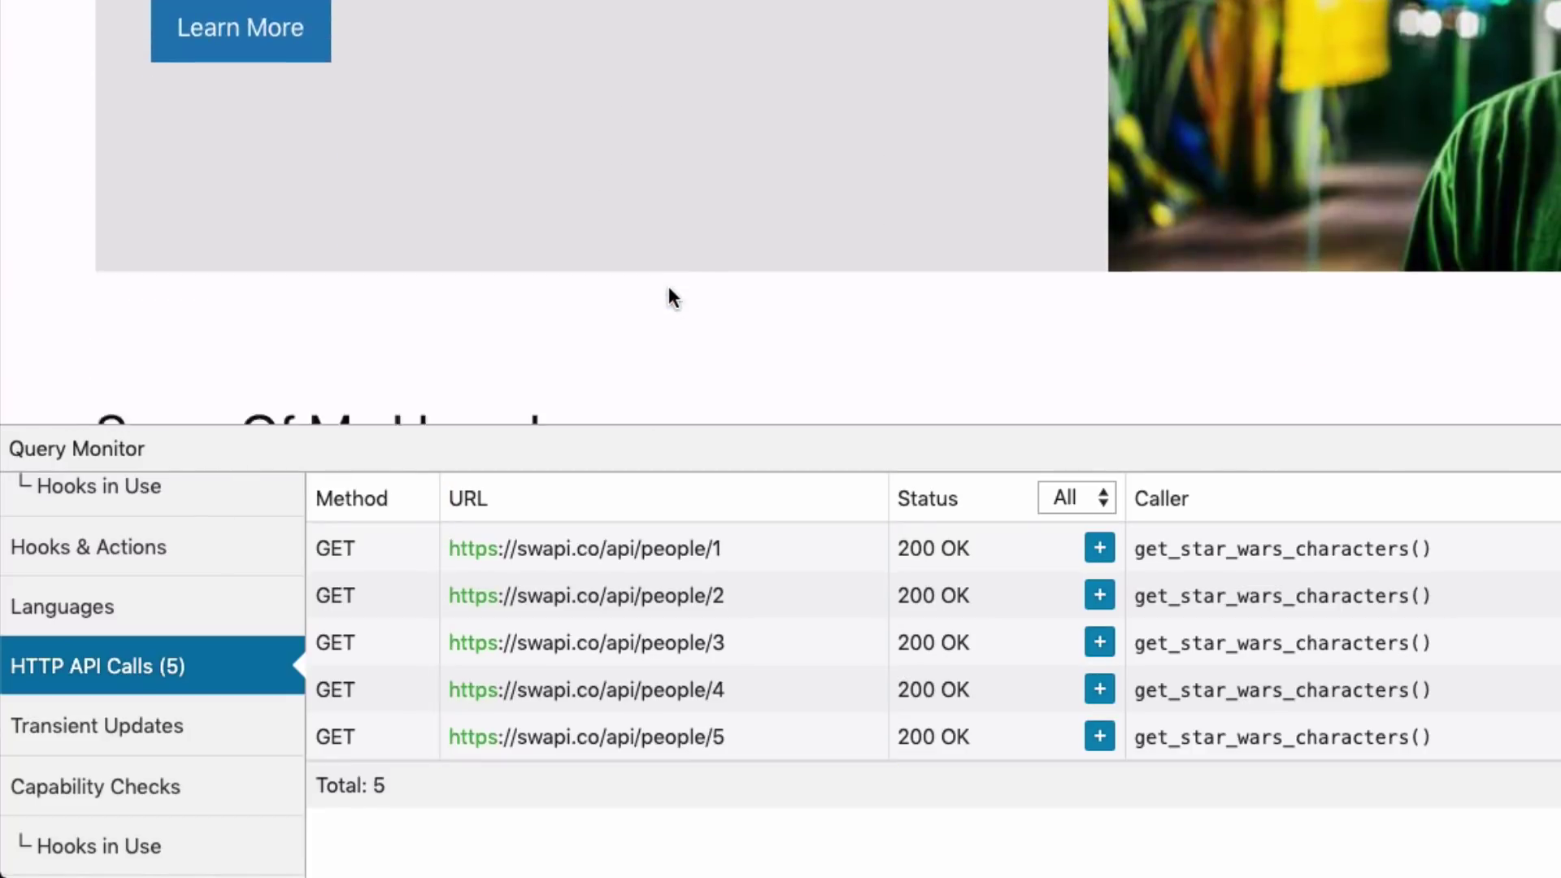
scroll(669, 286, down, 5)
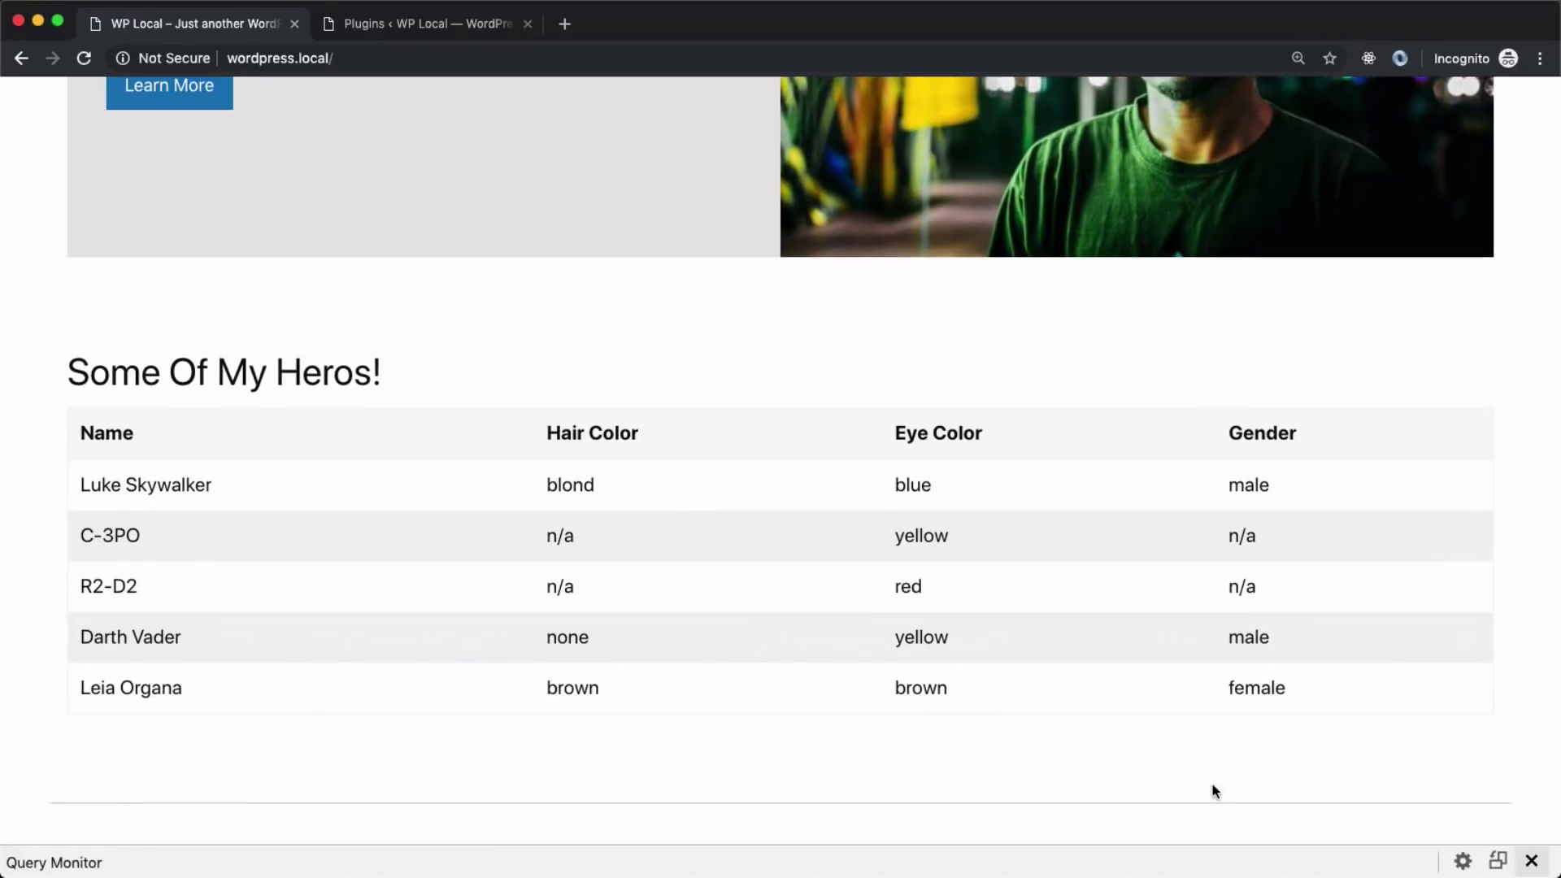
click(1463, 861)
click(104, 734)
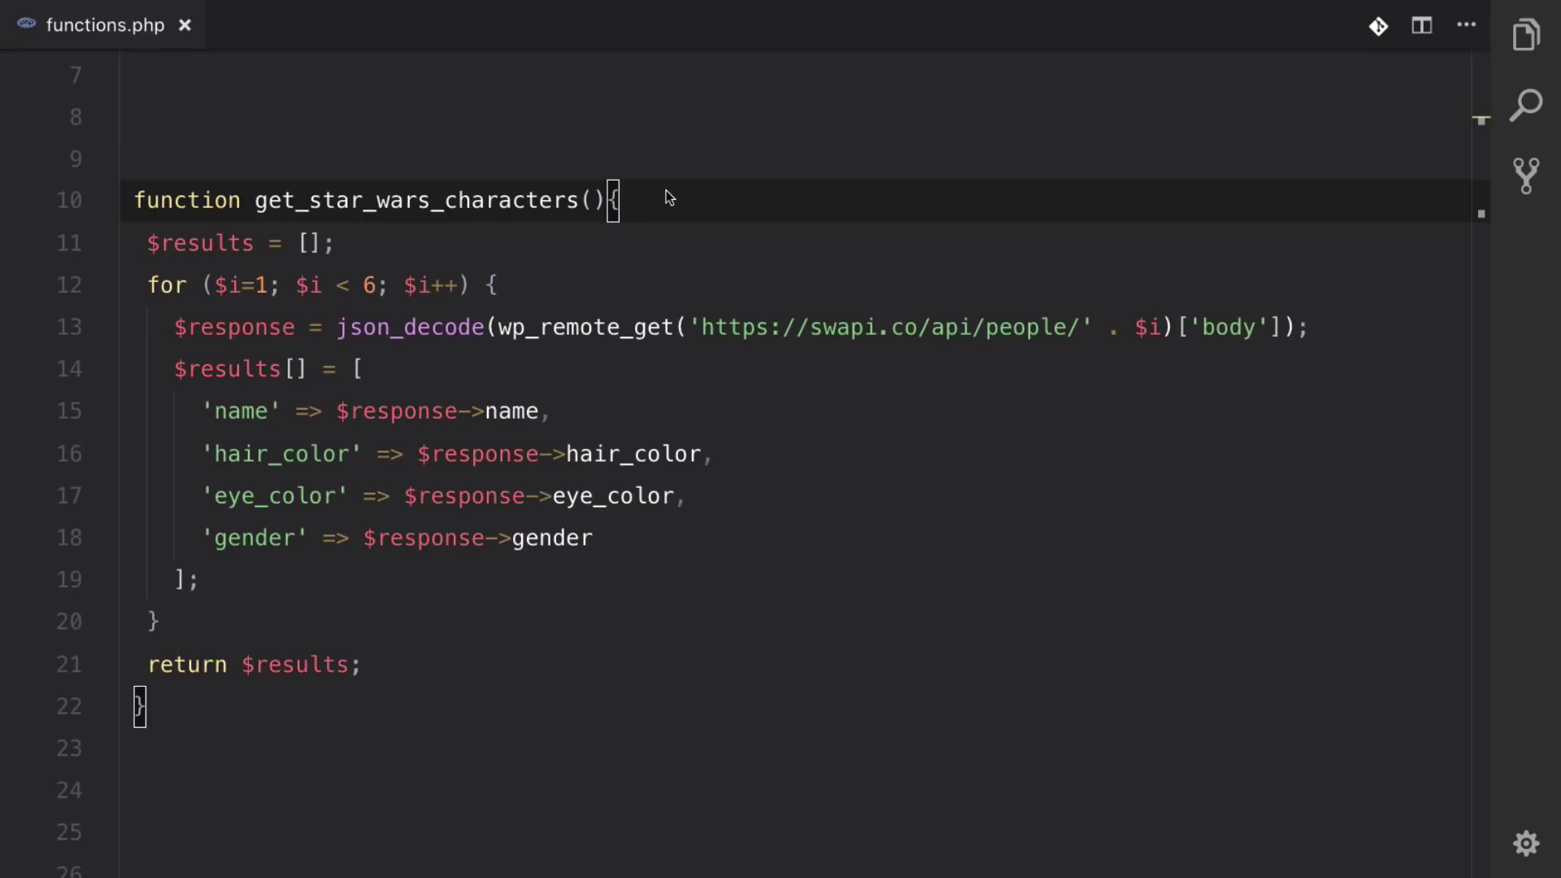
Begin an if condition on the first line of get_star_wars_characters() that compares false strictly with an assignment to $results
key(Return)
text(if( )
text( false )
text(=== )
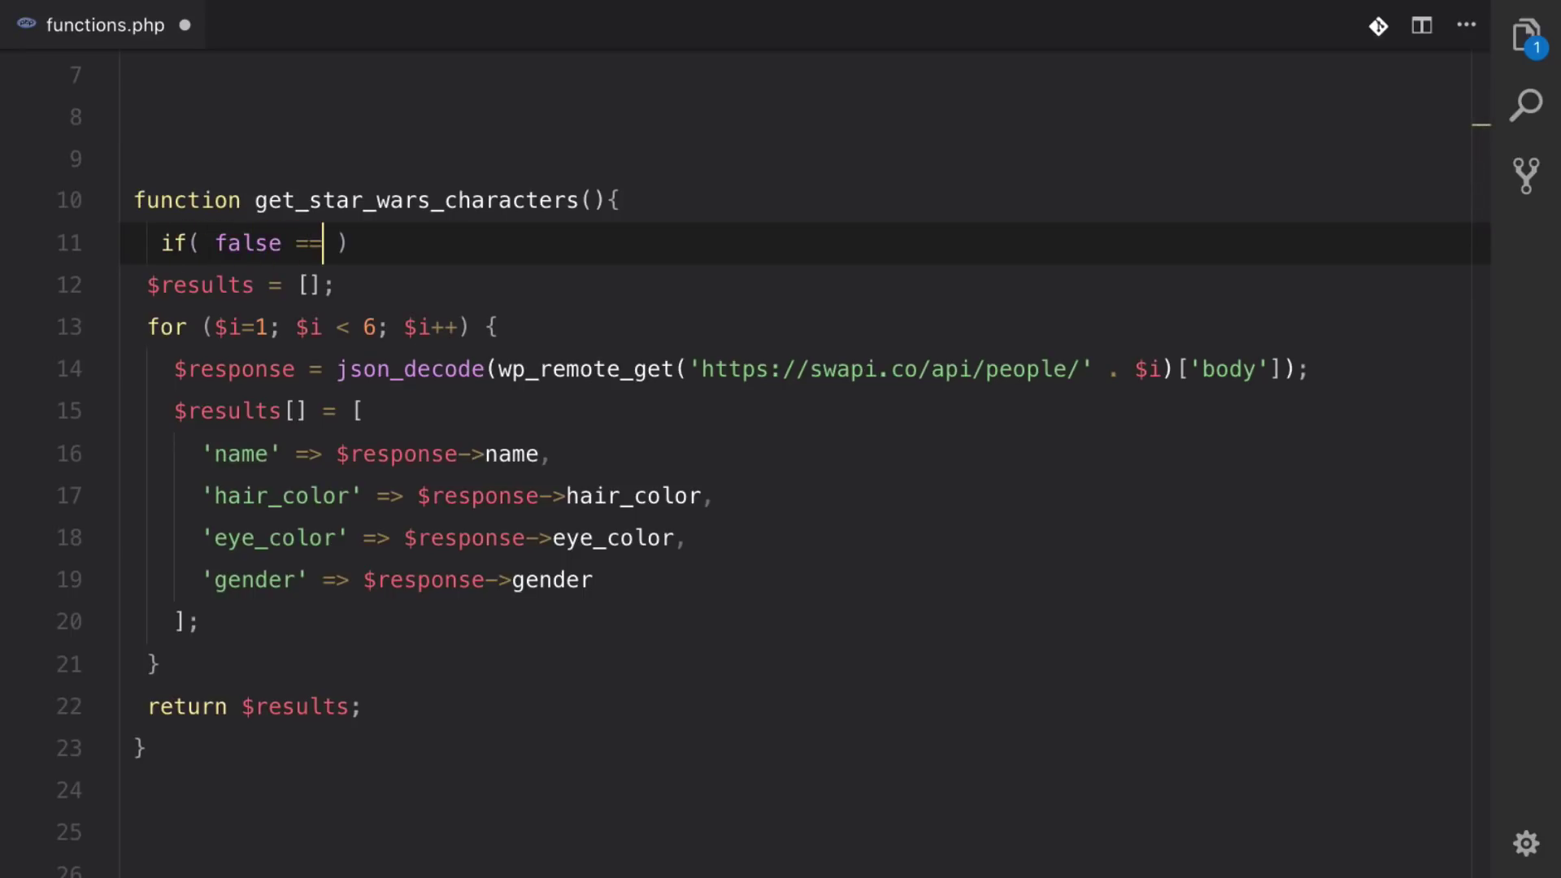
text(( $result)
key(BackSpace)
key(BackSpace)
text(lts = )
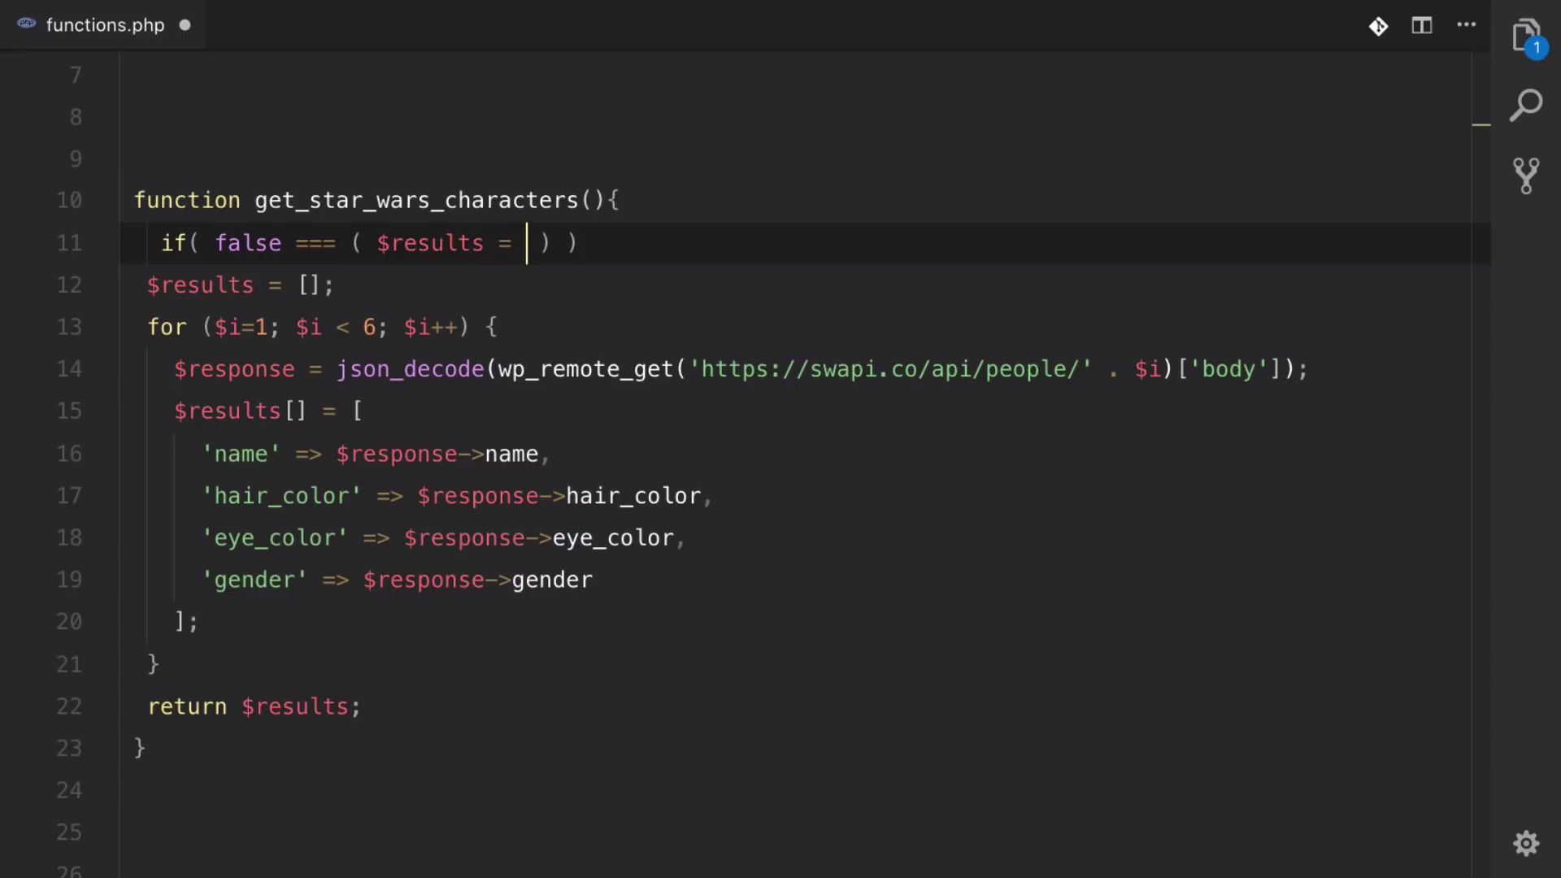
Assign get_transient('star_wars_characters') to $results inside the condition and open the if block with a brace
text(get_tran)
text(sient()
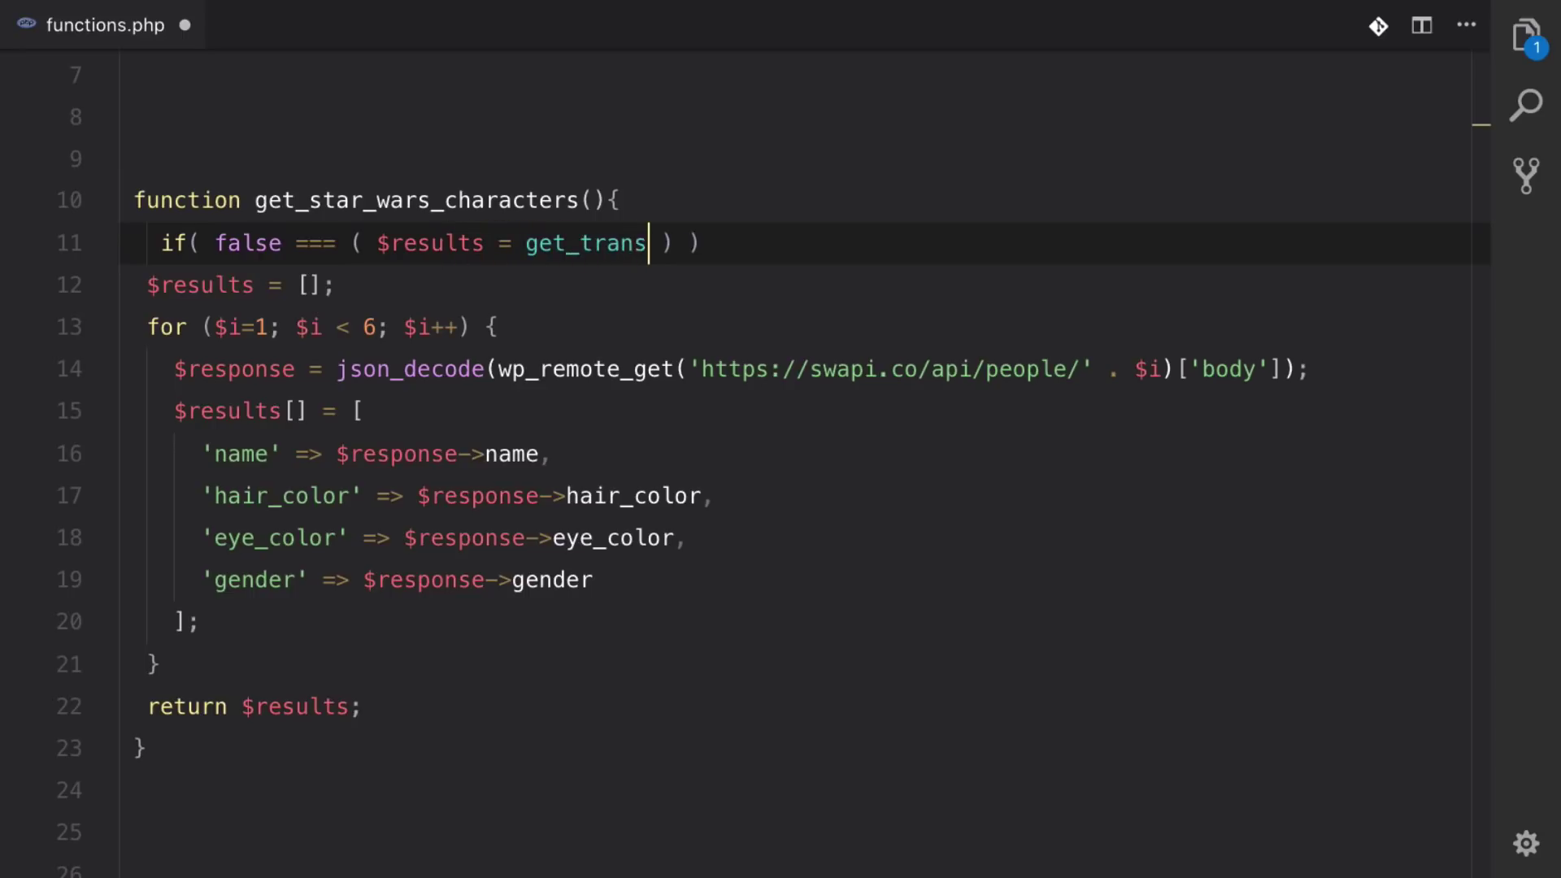
text('star)
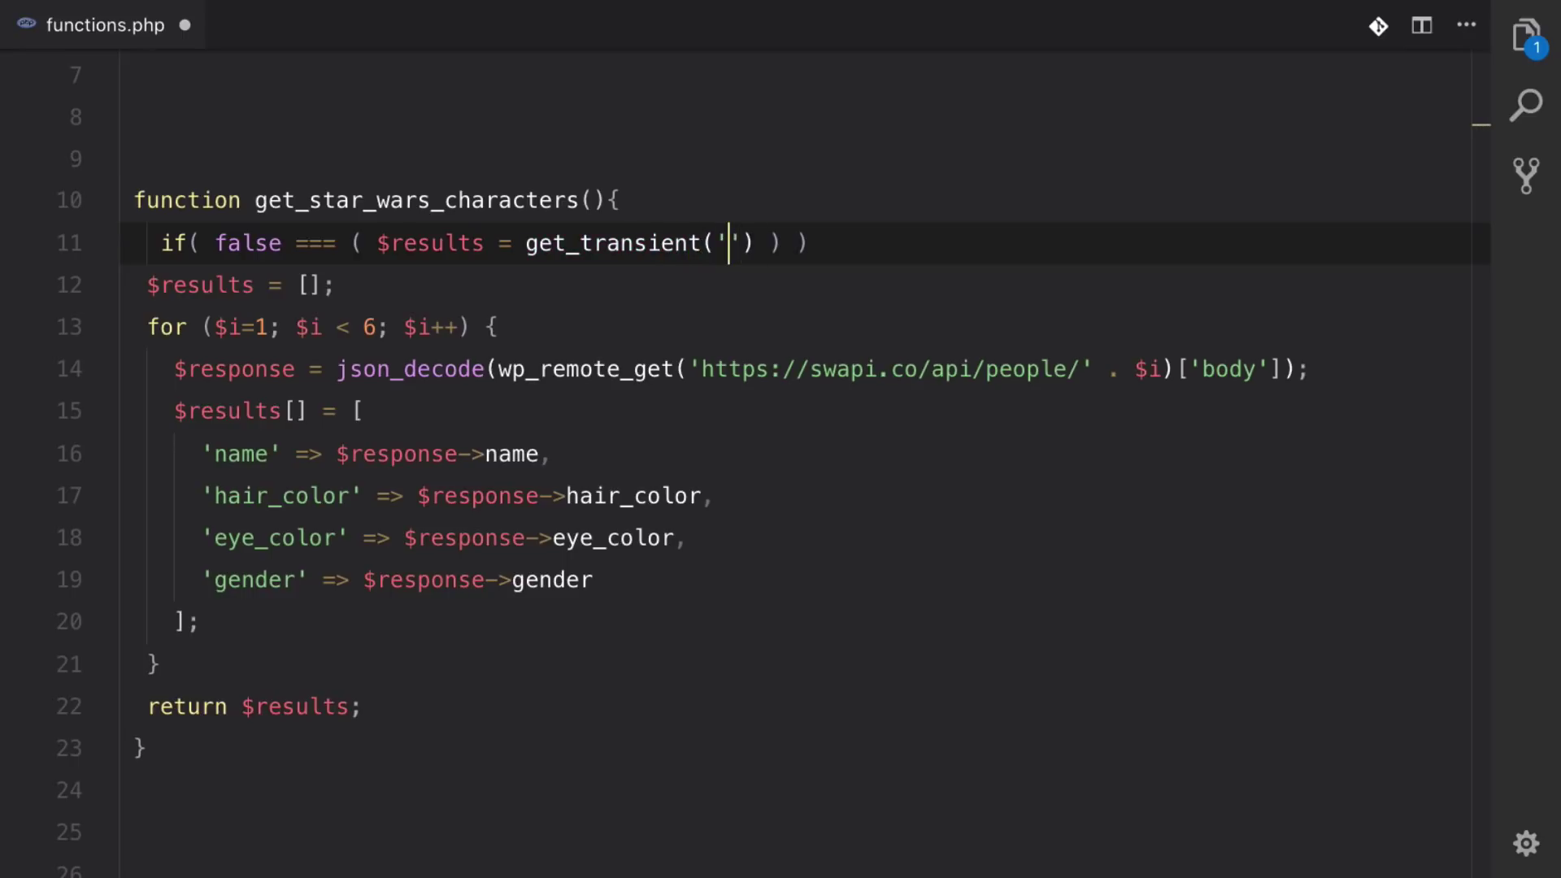
text(_wars_)
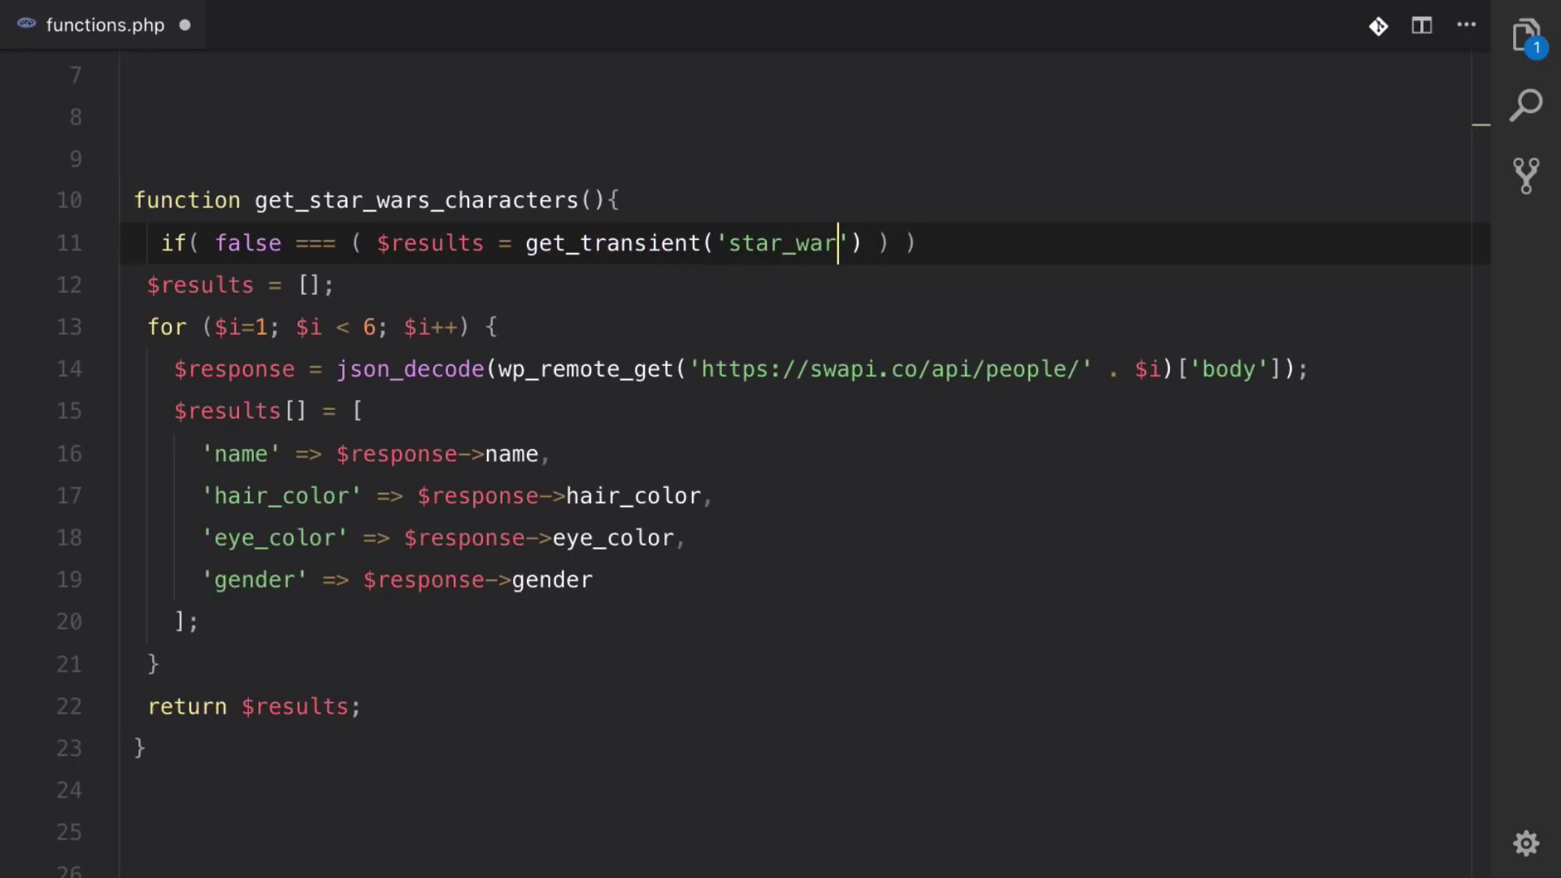
text(characters)
key(End)
text({)
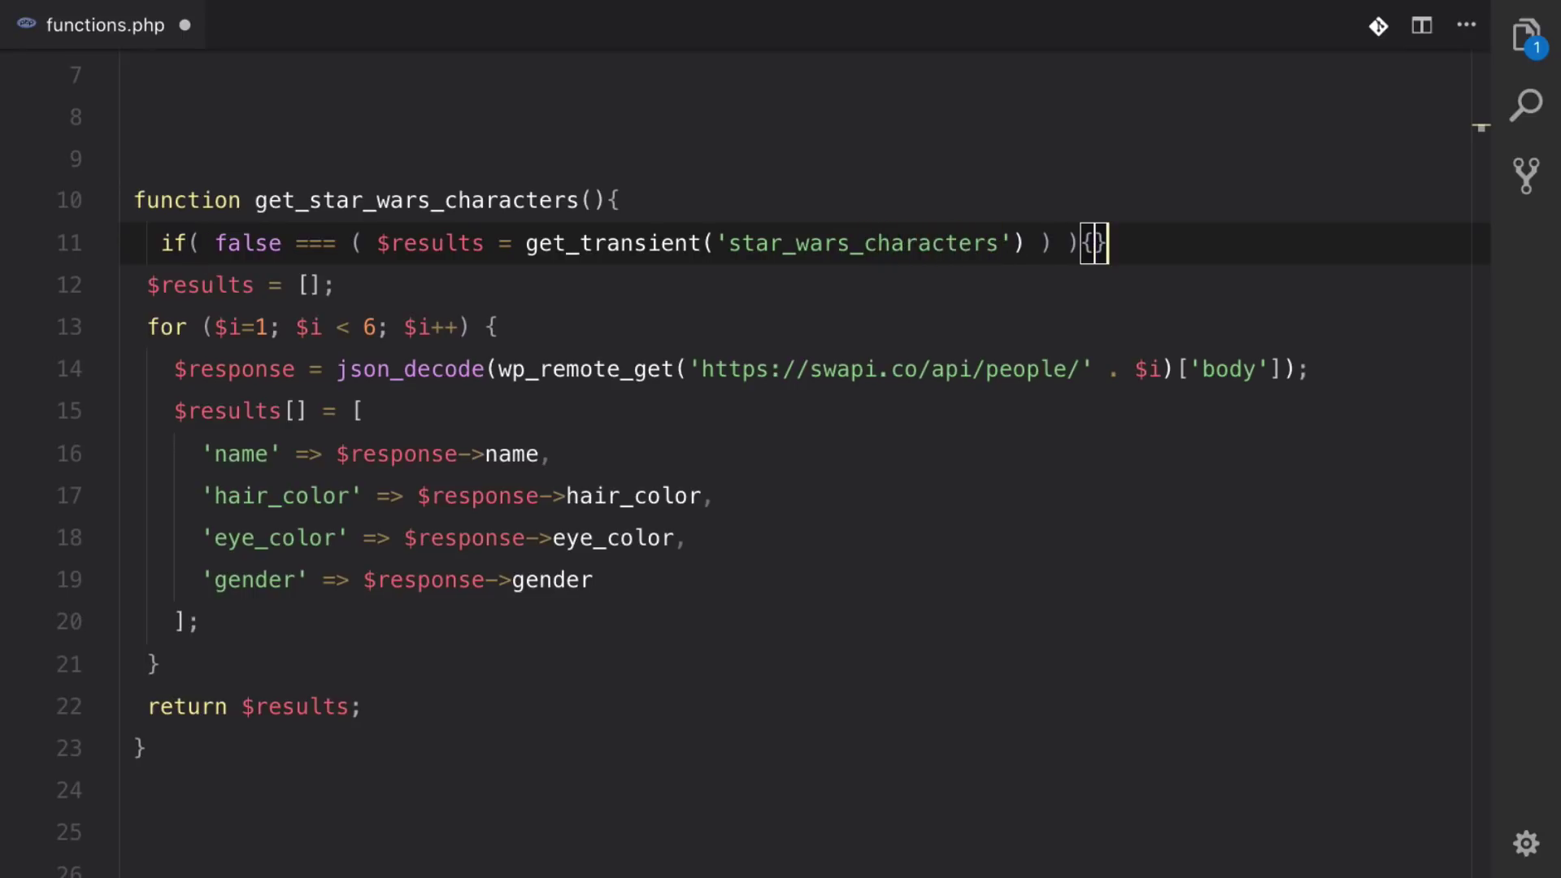
Close the if block after the for loop and indent the enclosed code from $results = [] to the loop's closing brace
click(269, 670)
key(Return)
text(})
drag(130, 706, 161, 284)
key(Tab)
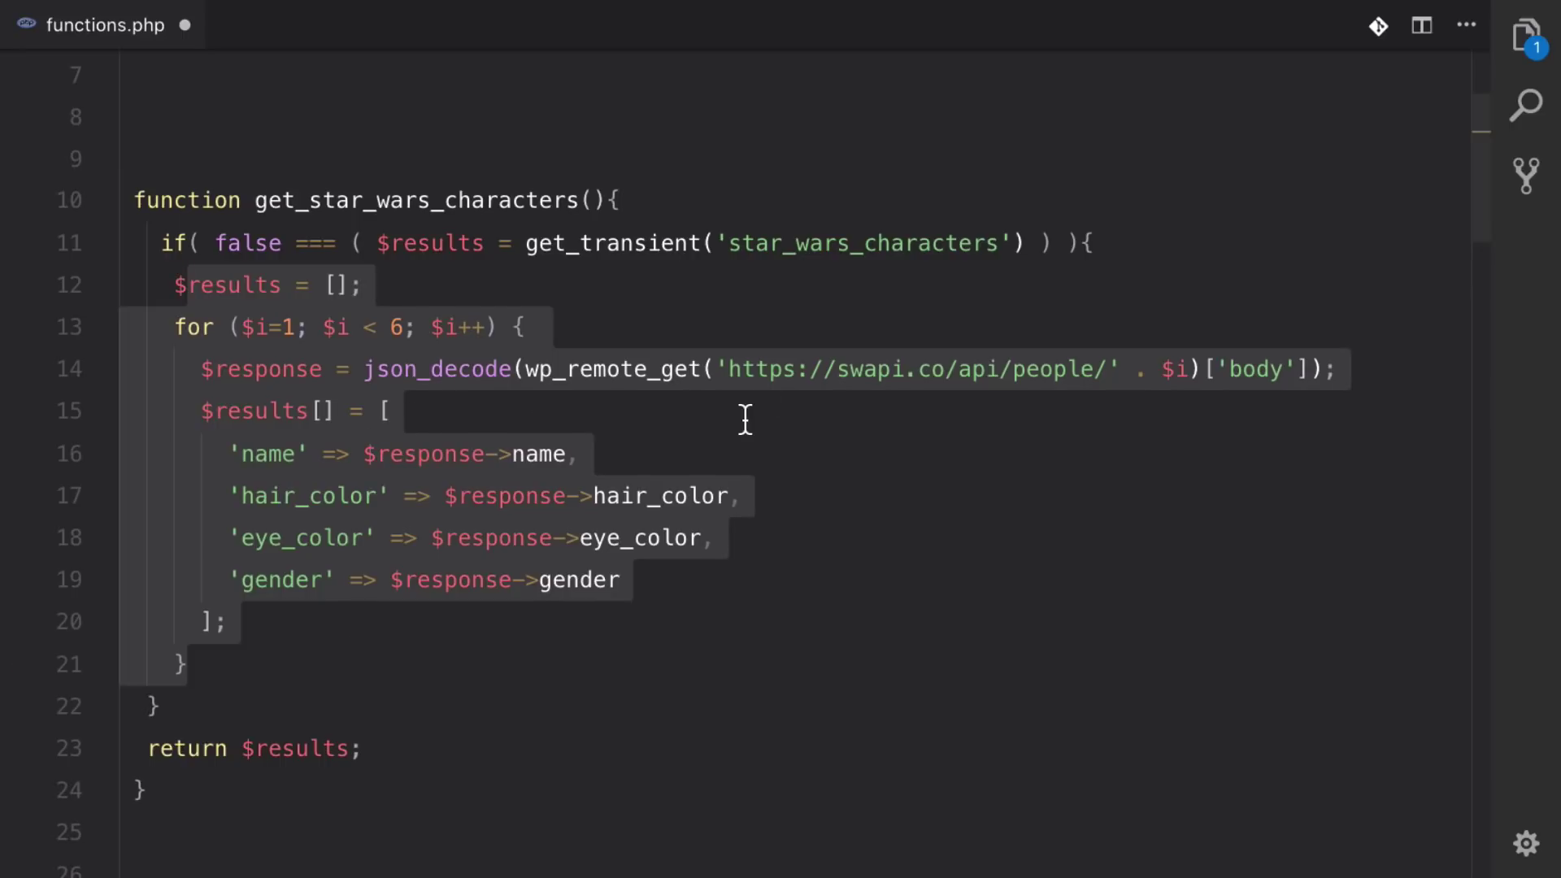
scroll(743, 418, down, 2)
click(306, 587)
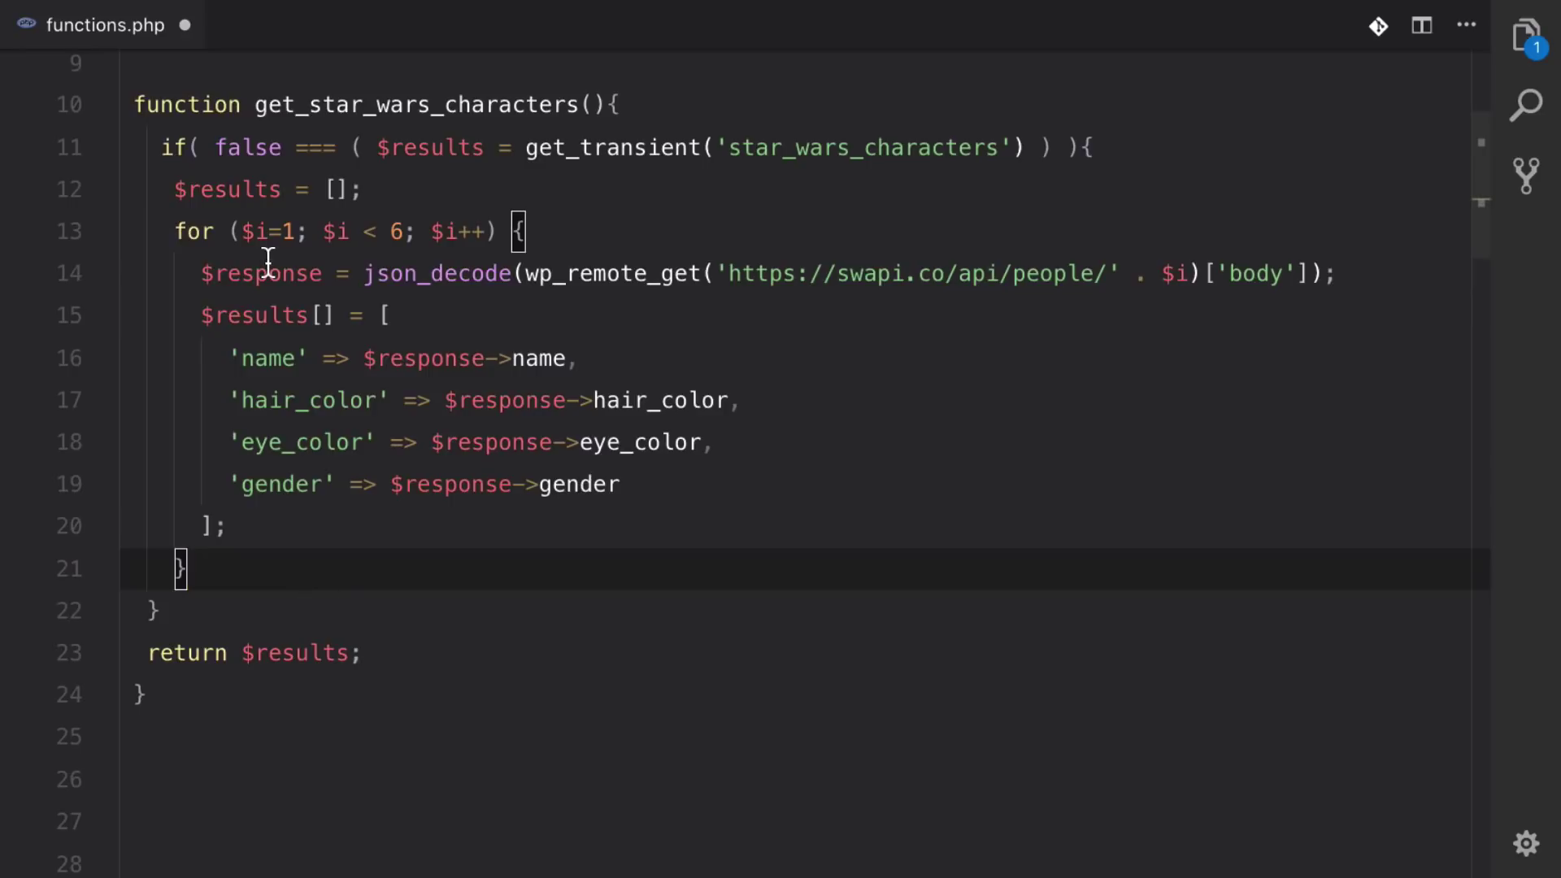
drag(161, 191, 194, 574)
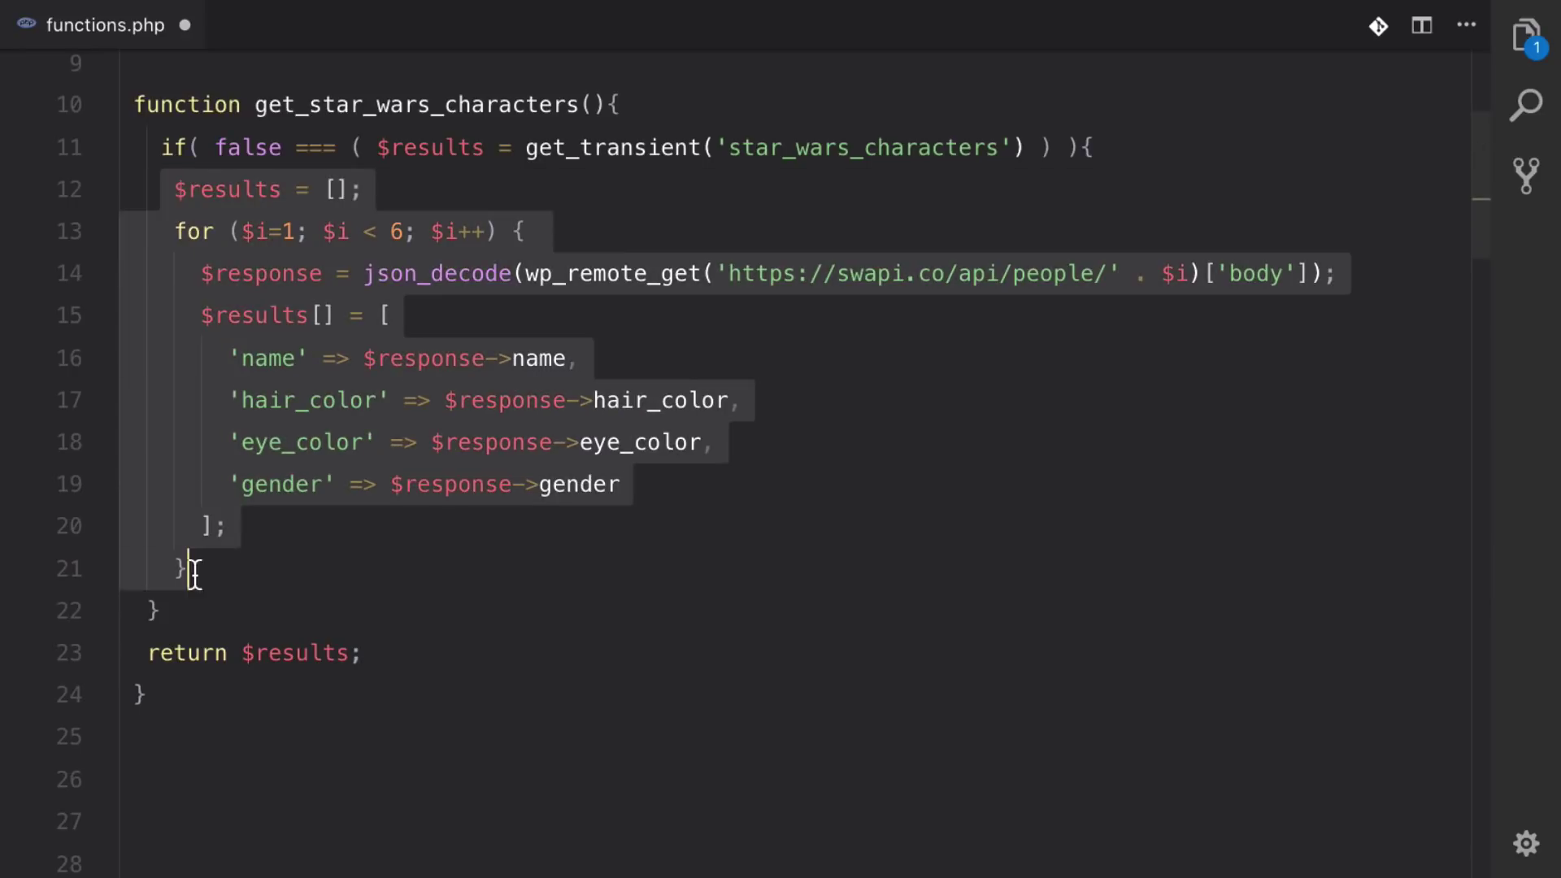
Add a set_transient call after the for loop, inside the if block, with 'star_wars_characters' as its first argument
click(244, 575)
key(Return)
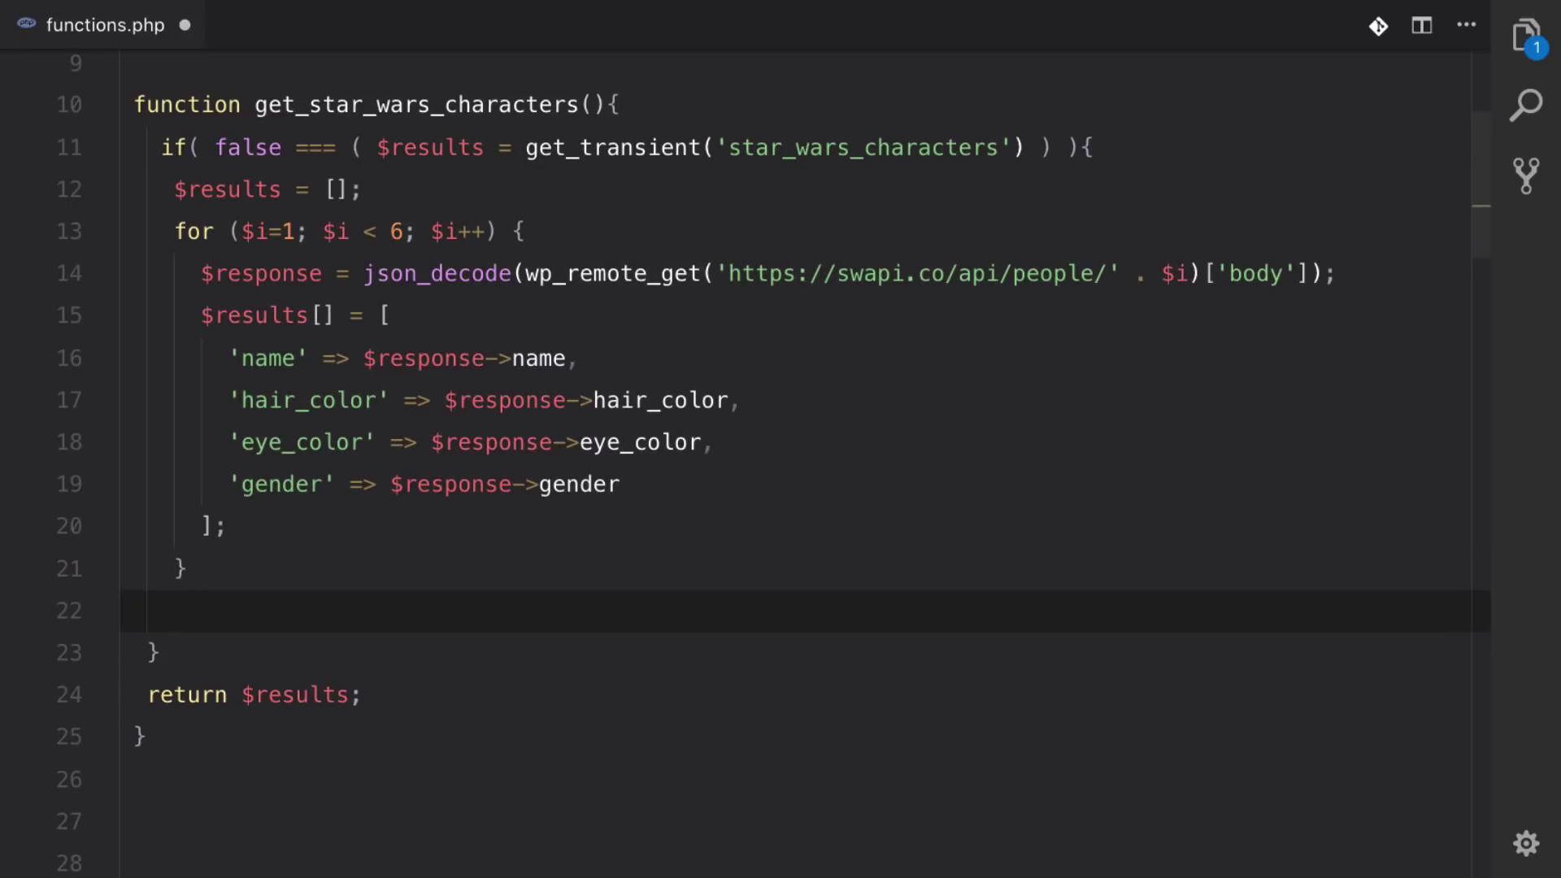
text(set_transient()
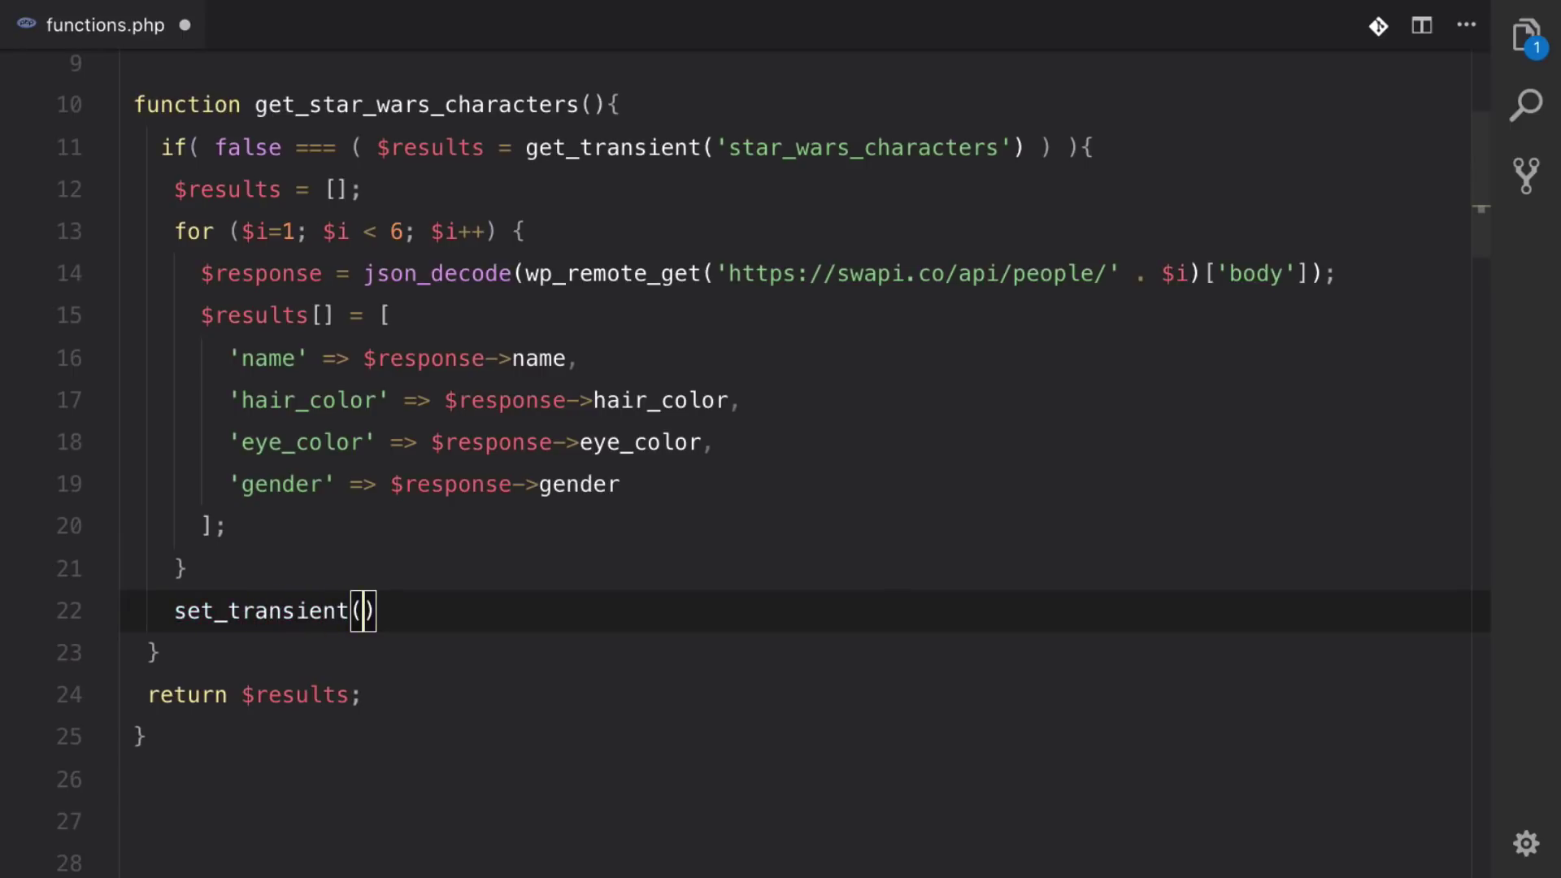
double_click(844, 147)
key(ctrl+c)
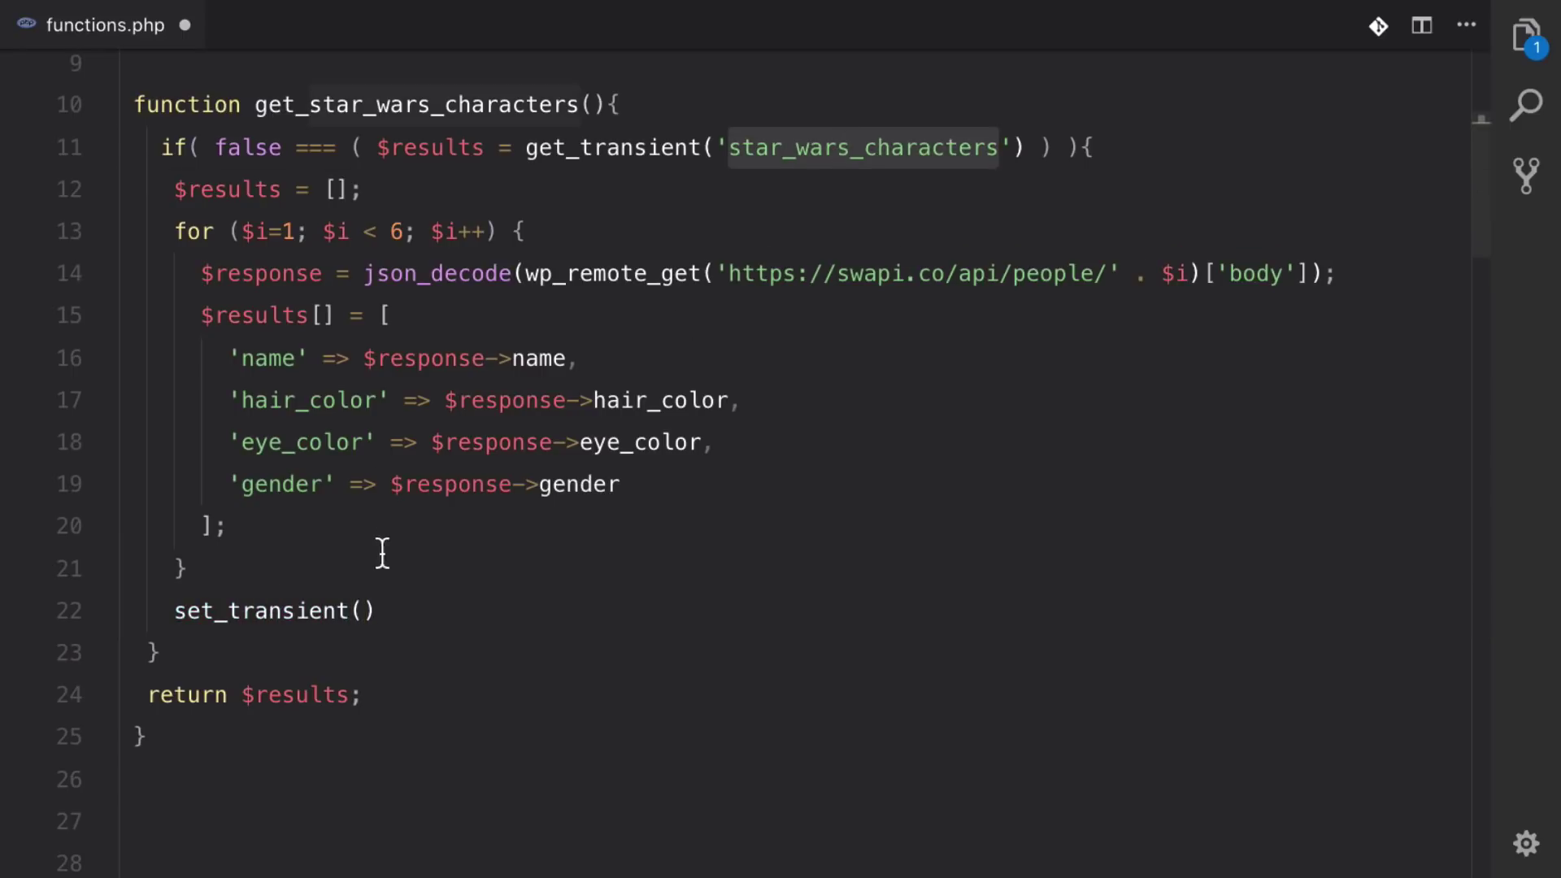
click(370, 614)
text(')
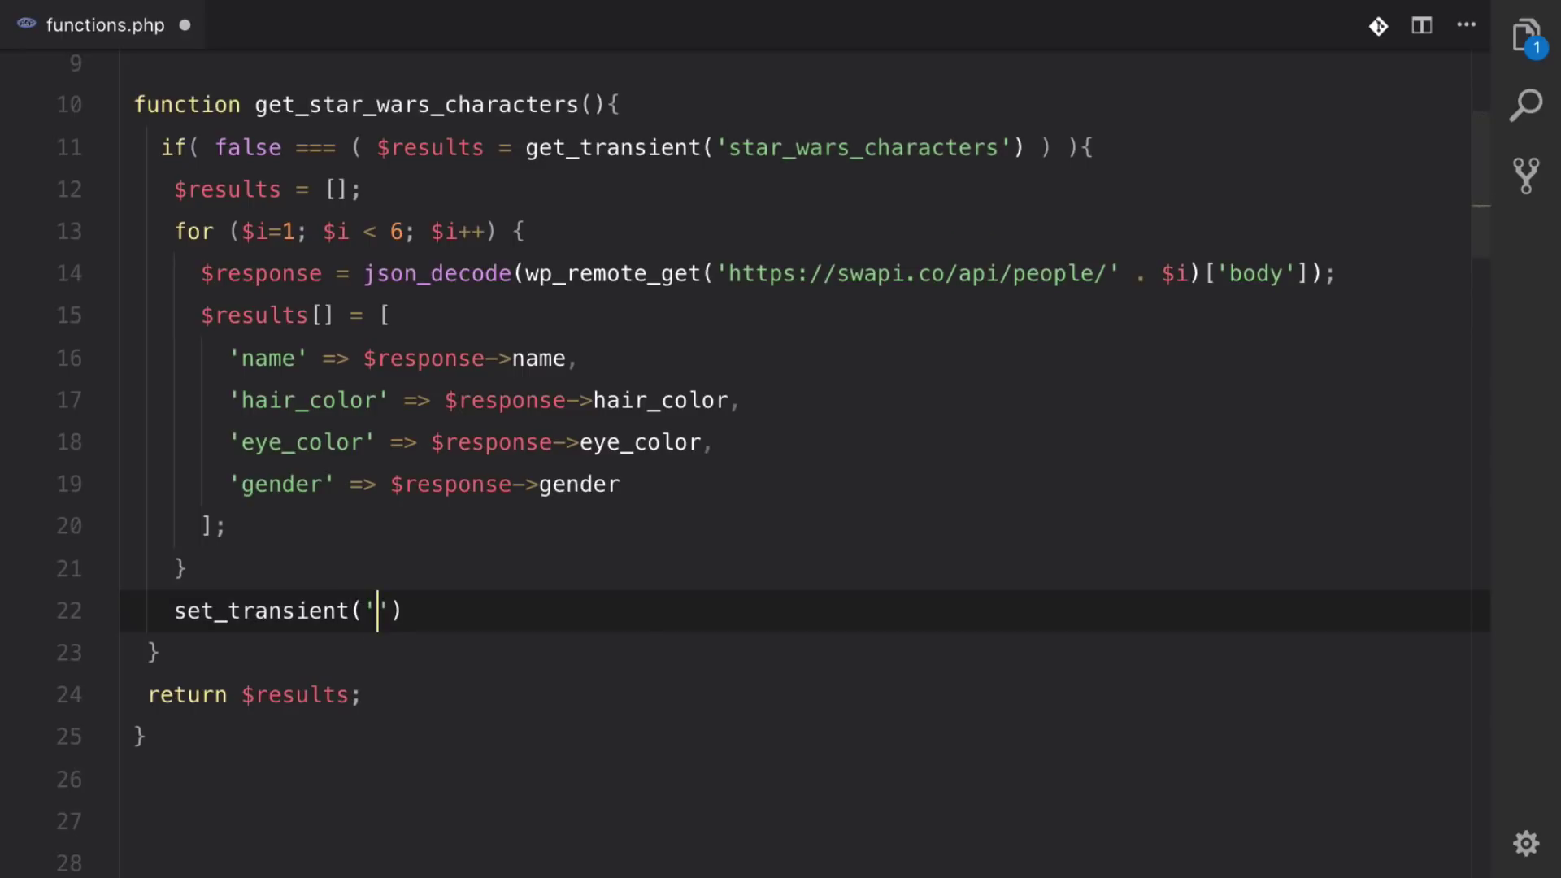
key(ctrl+v)
text(', $)
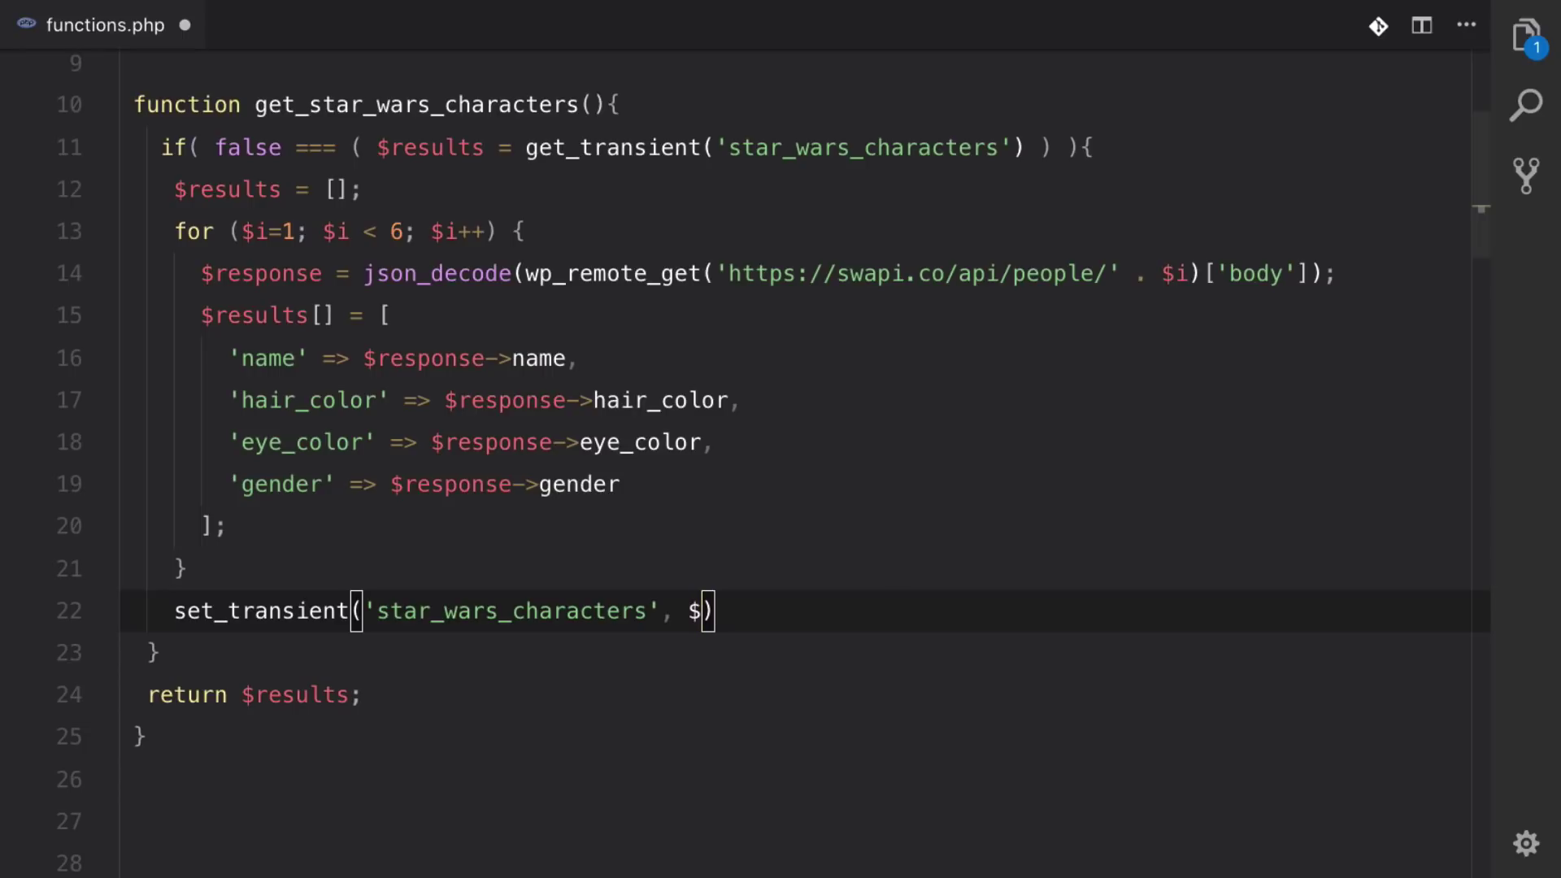
Complete the set_transient call with $results and an expiry of 12 * HOUR_IN_SECONDS, end the statement with a semicolon and save functions.php
double_click(244, 317)
key(ctrl+c)
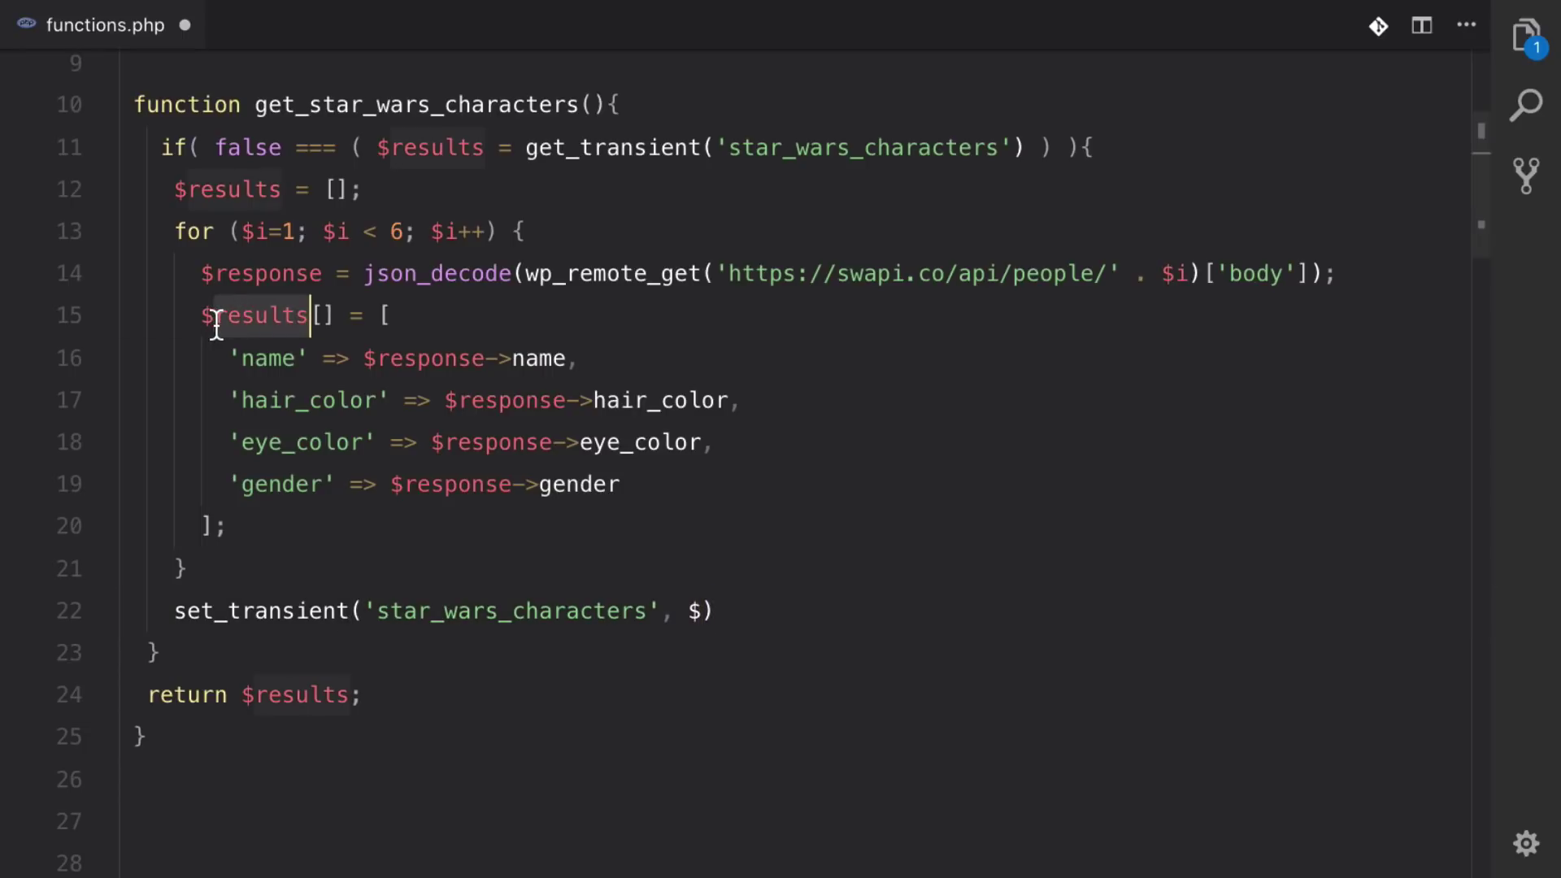
click(703, 618)
key(ctrl+v)
text(, )
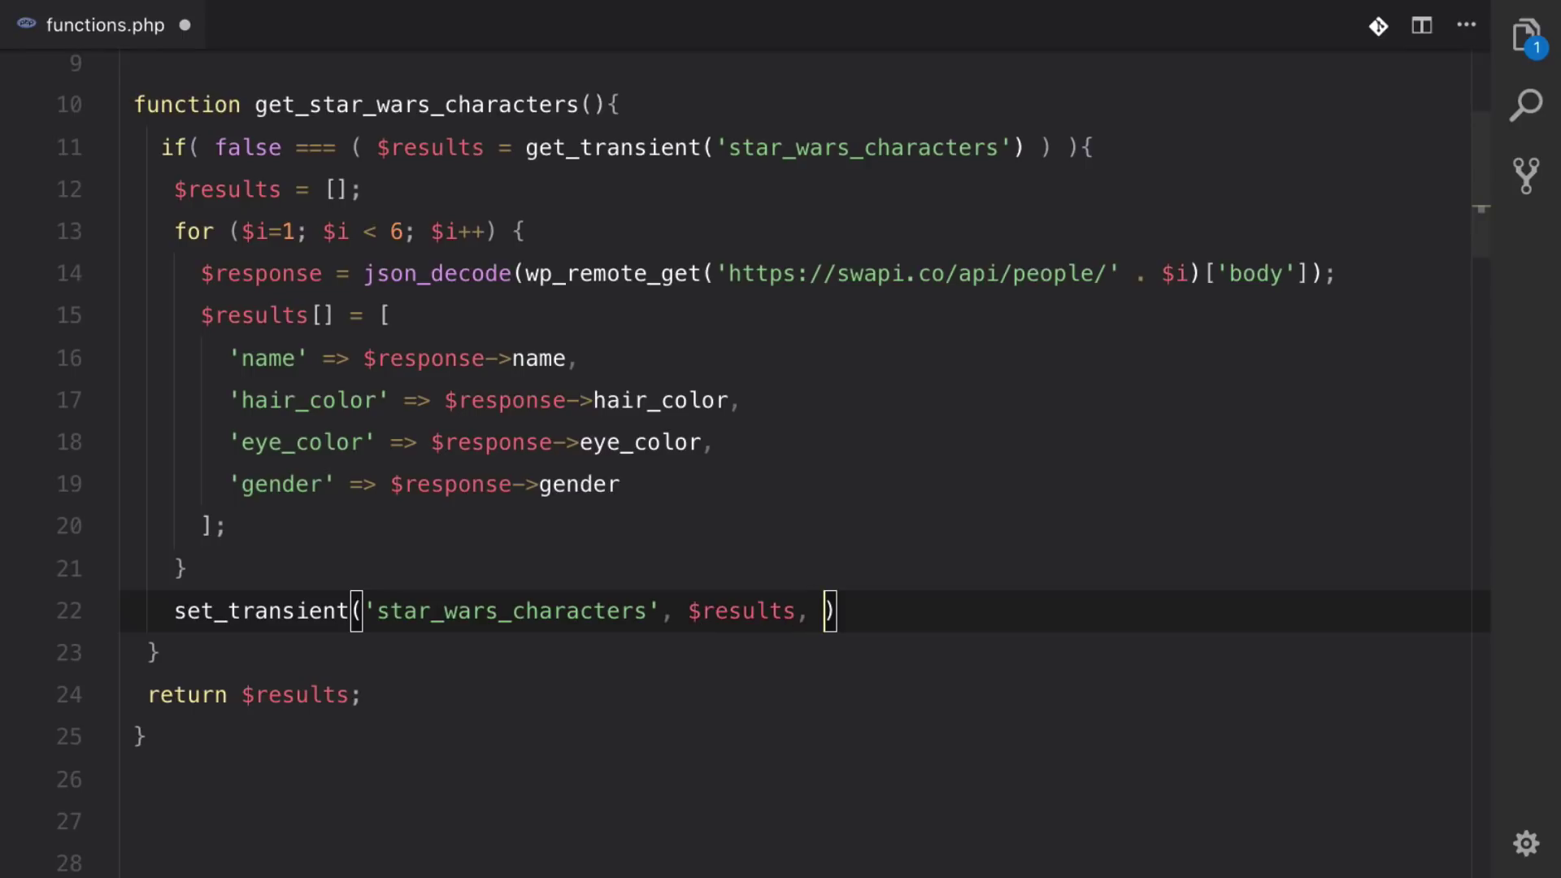
text(12 )
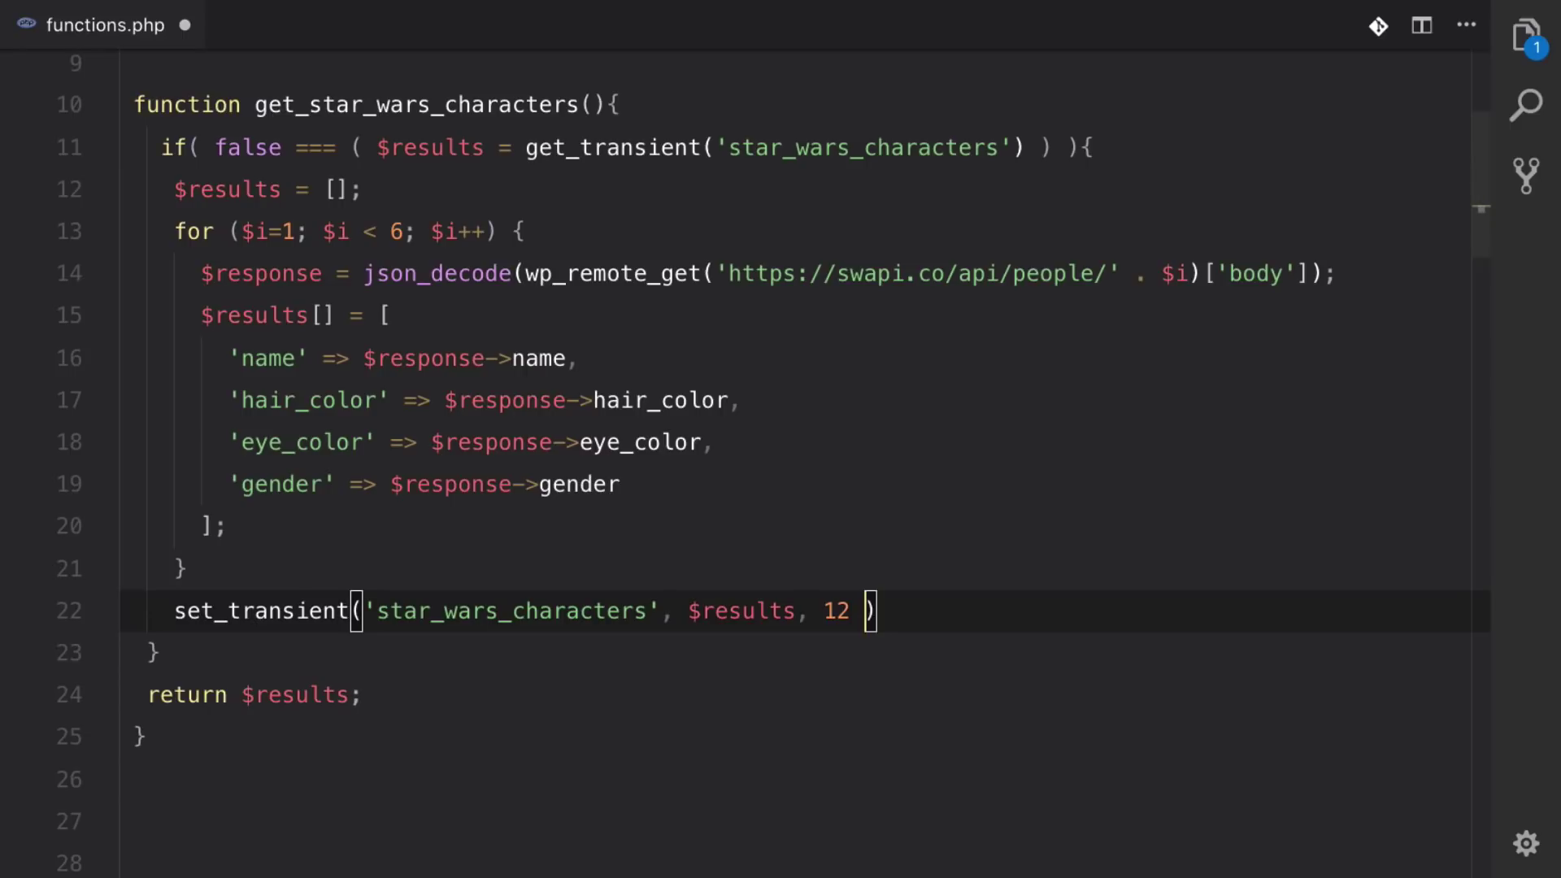
text(* HOUR_IN_SECONDS)
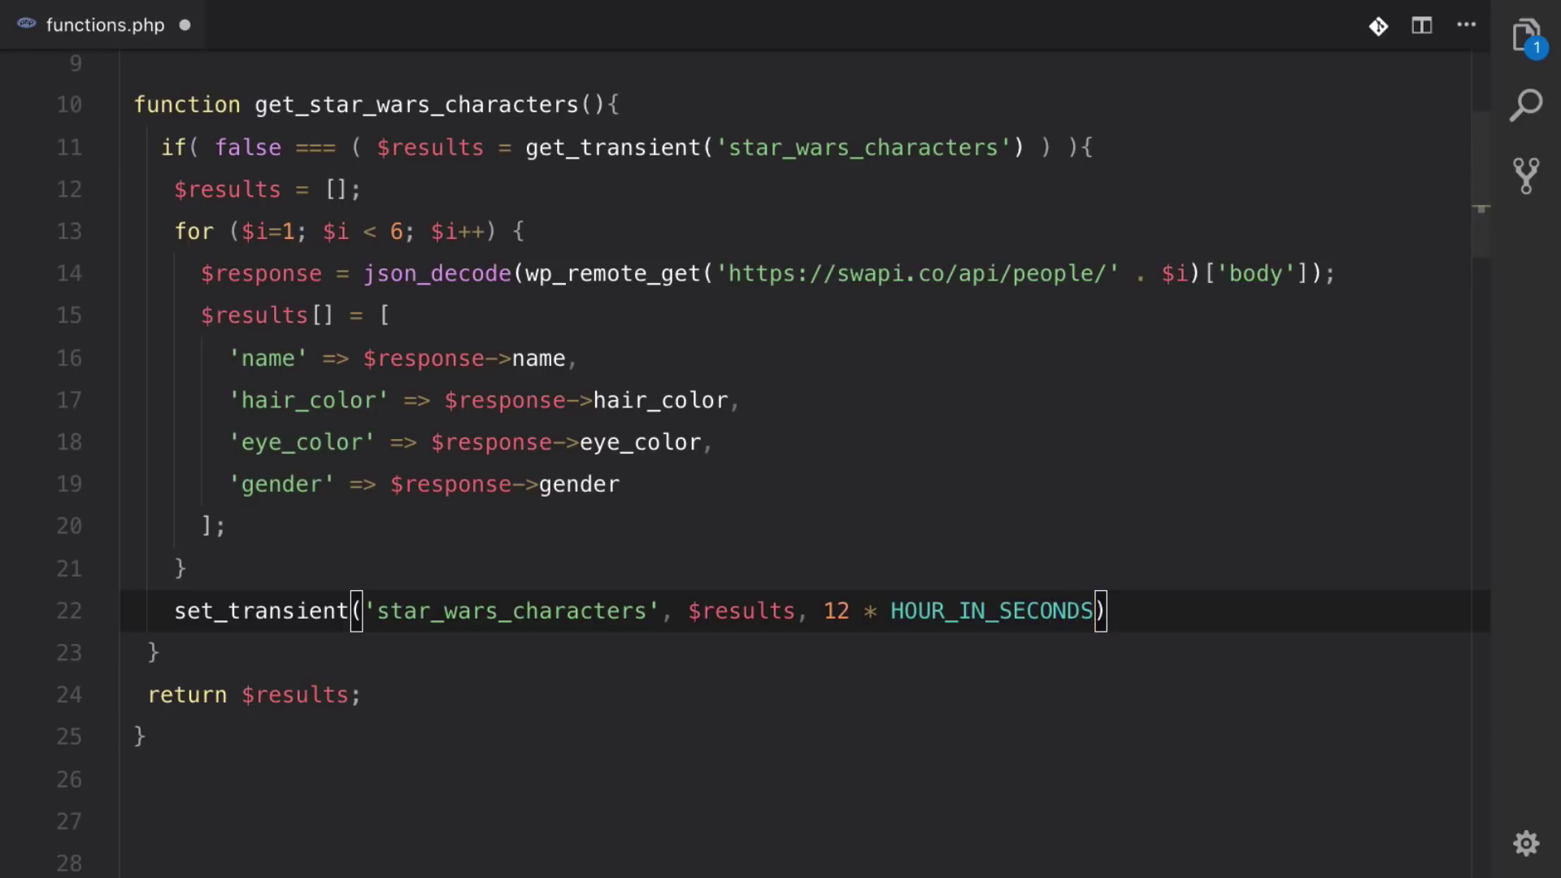
double_click(1031, 622)
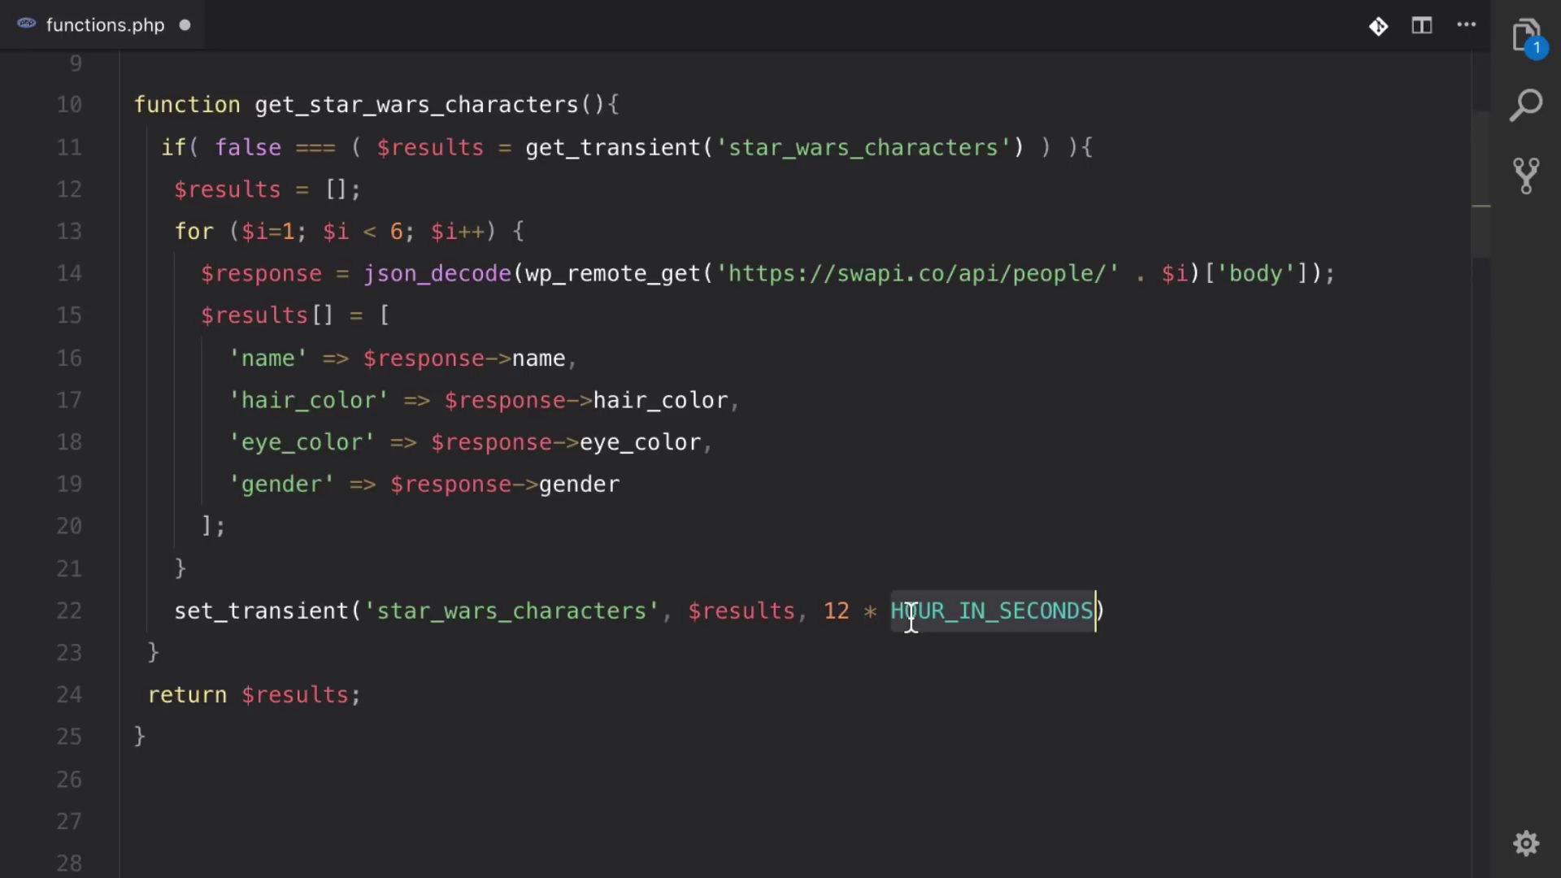
click(1199, 621)
text(;)
key(ctrl+s)
Review the transient key, the API request code, the returned $results and the expiry in get_star_wars_characters()
scroll(844, 345, up, 1)
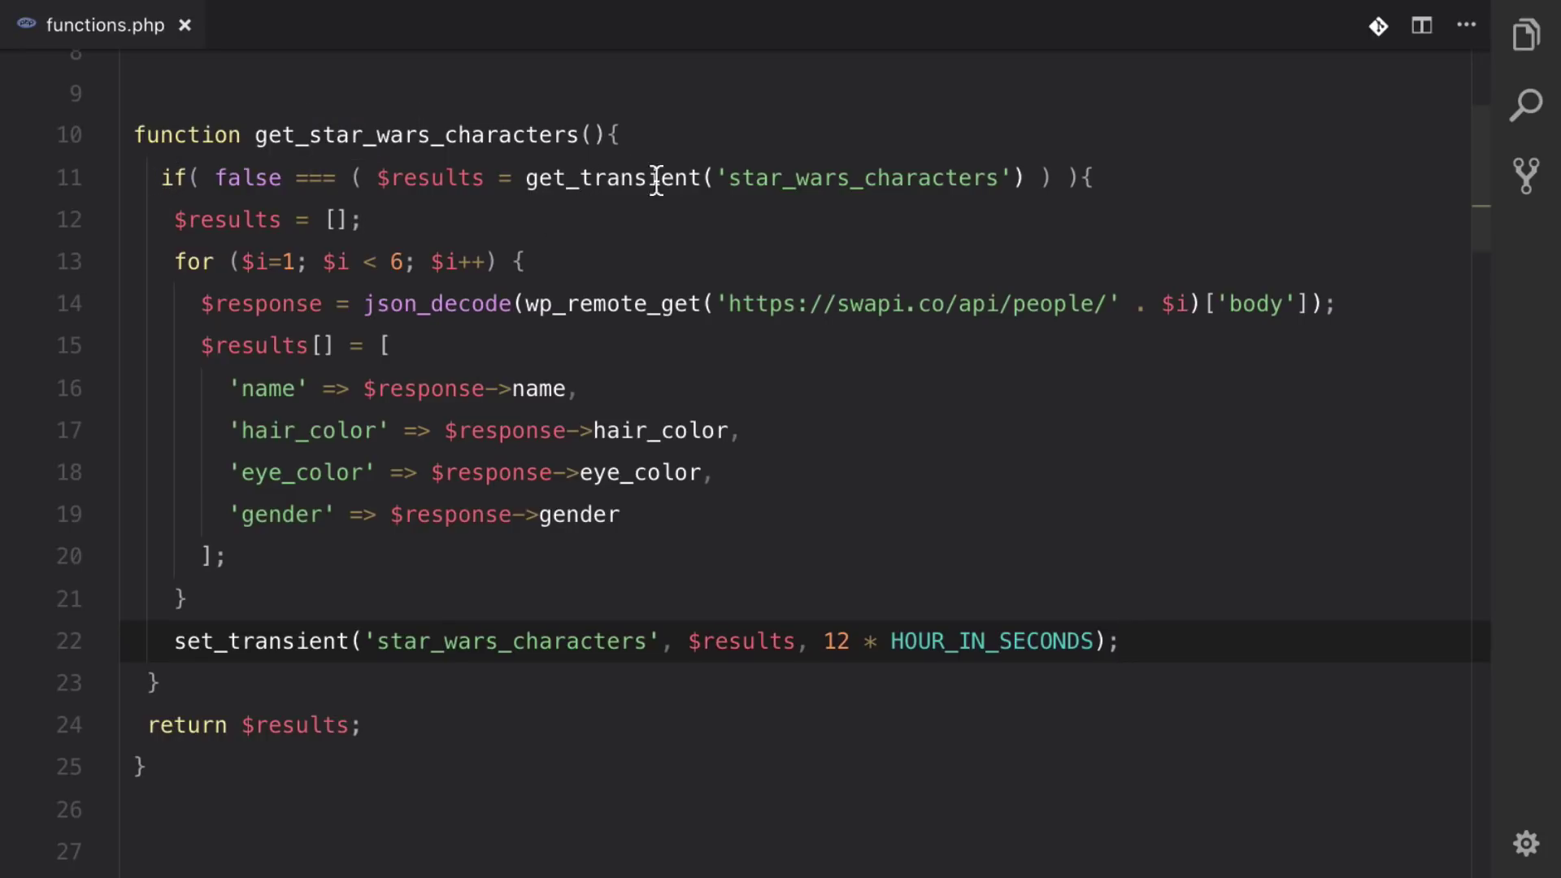
double_click(926, 181)
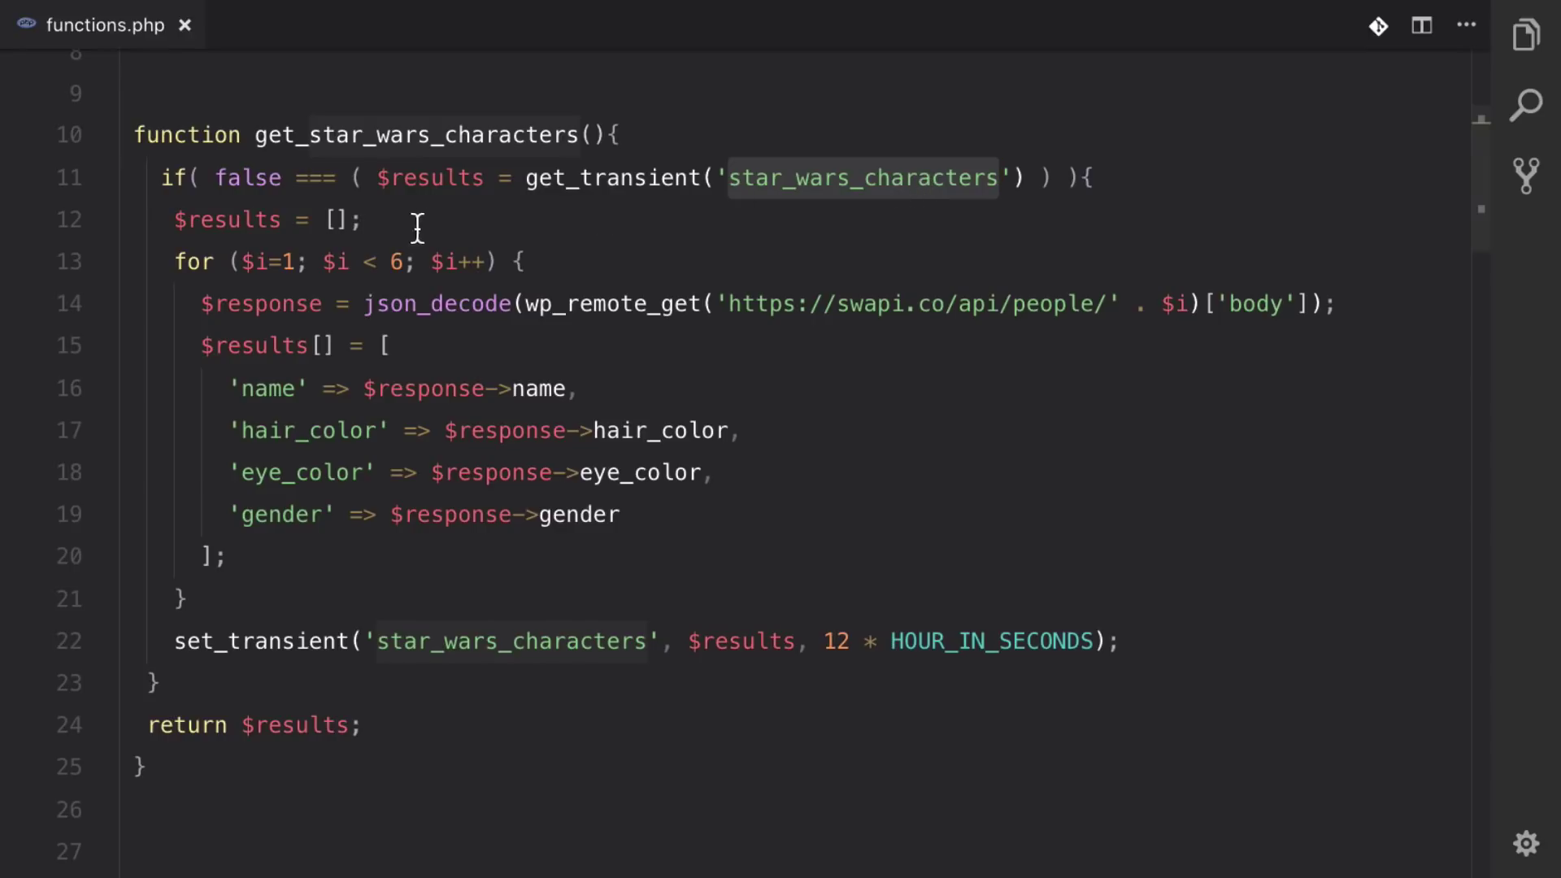
drag(173, 219, 244, 614)
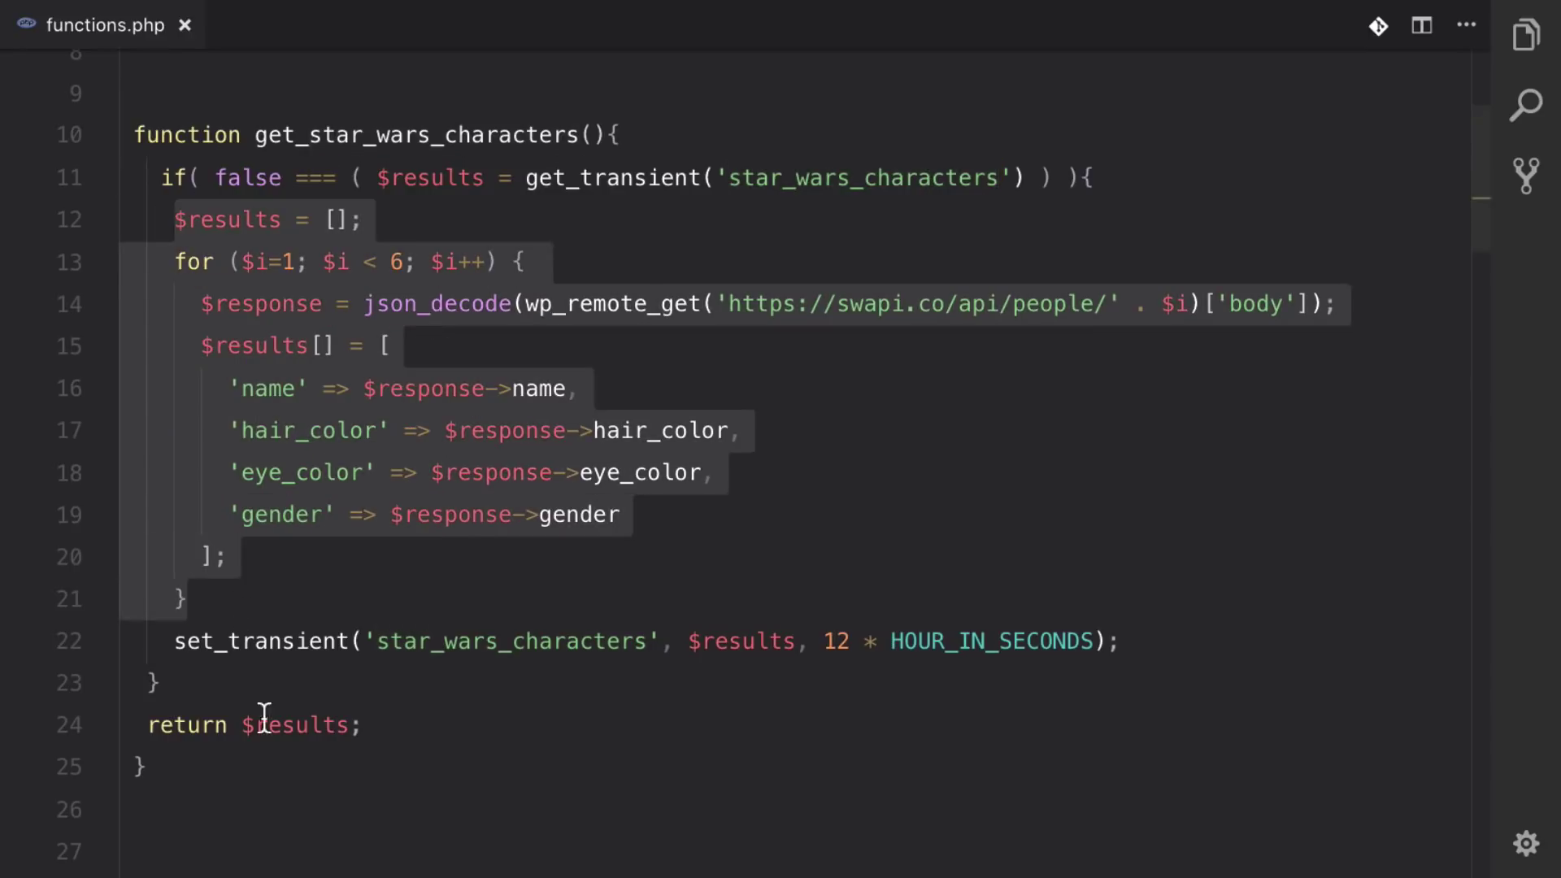
double_click(279, 743)
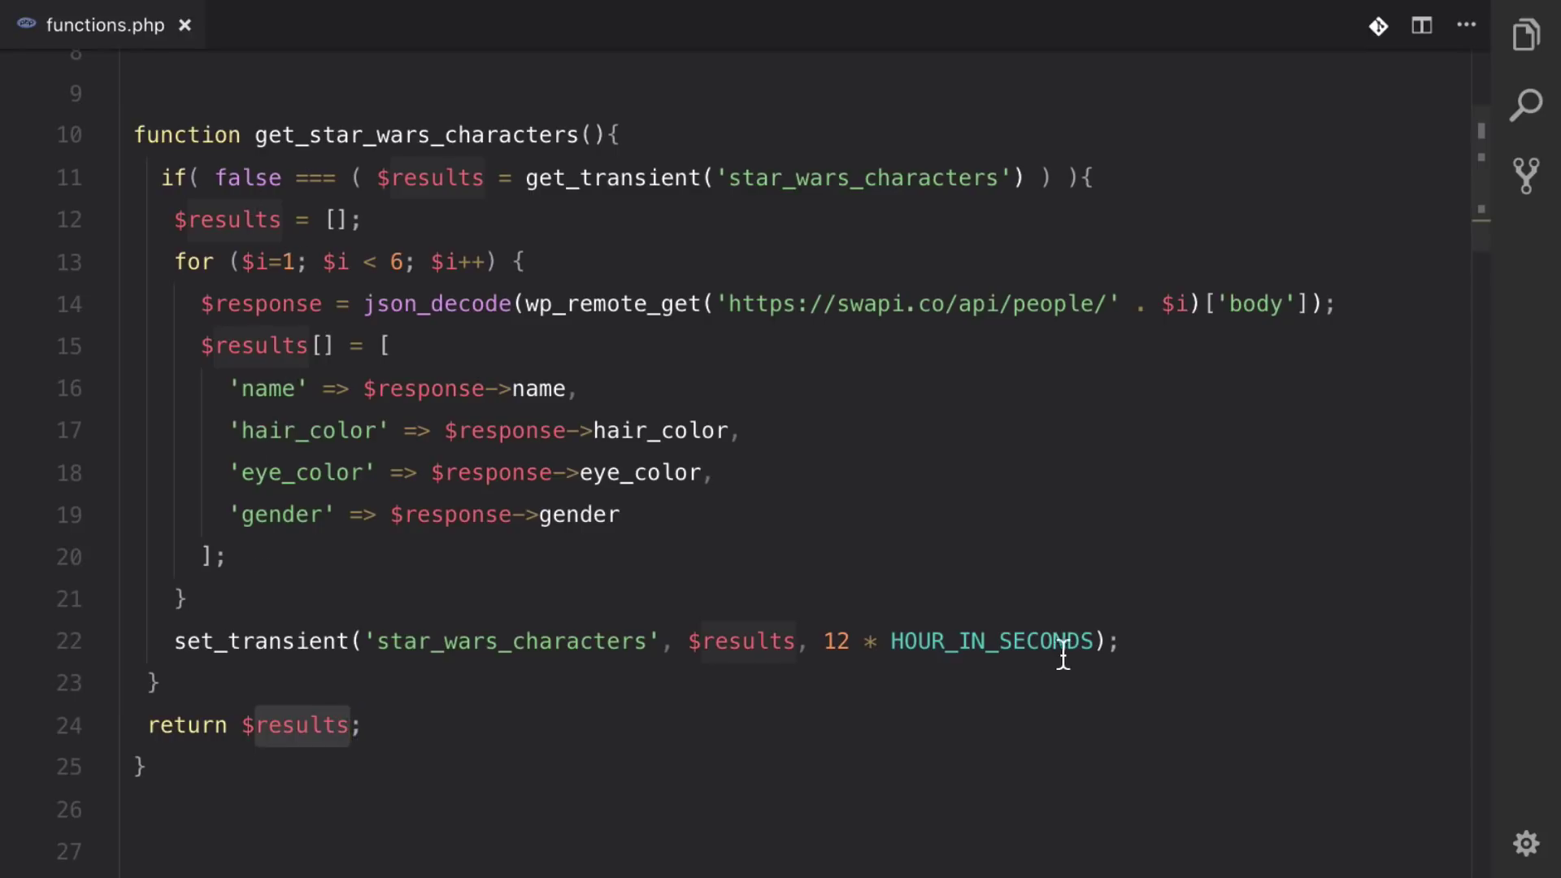
drag(824, 644, 1096, 640)
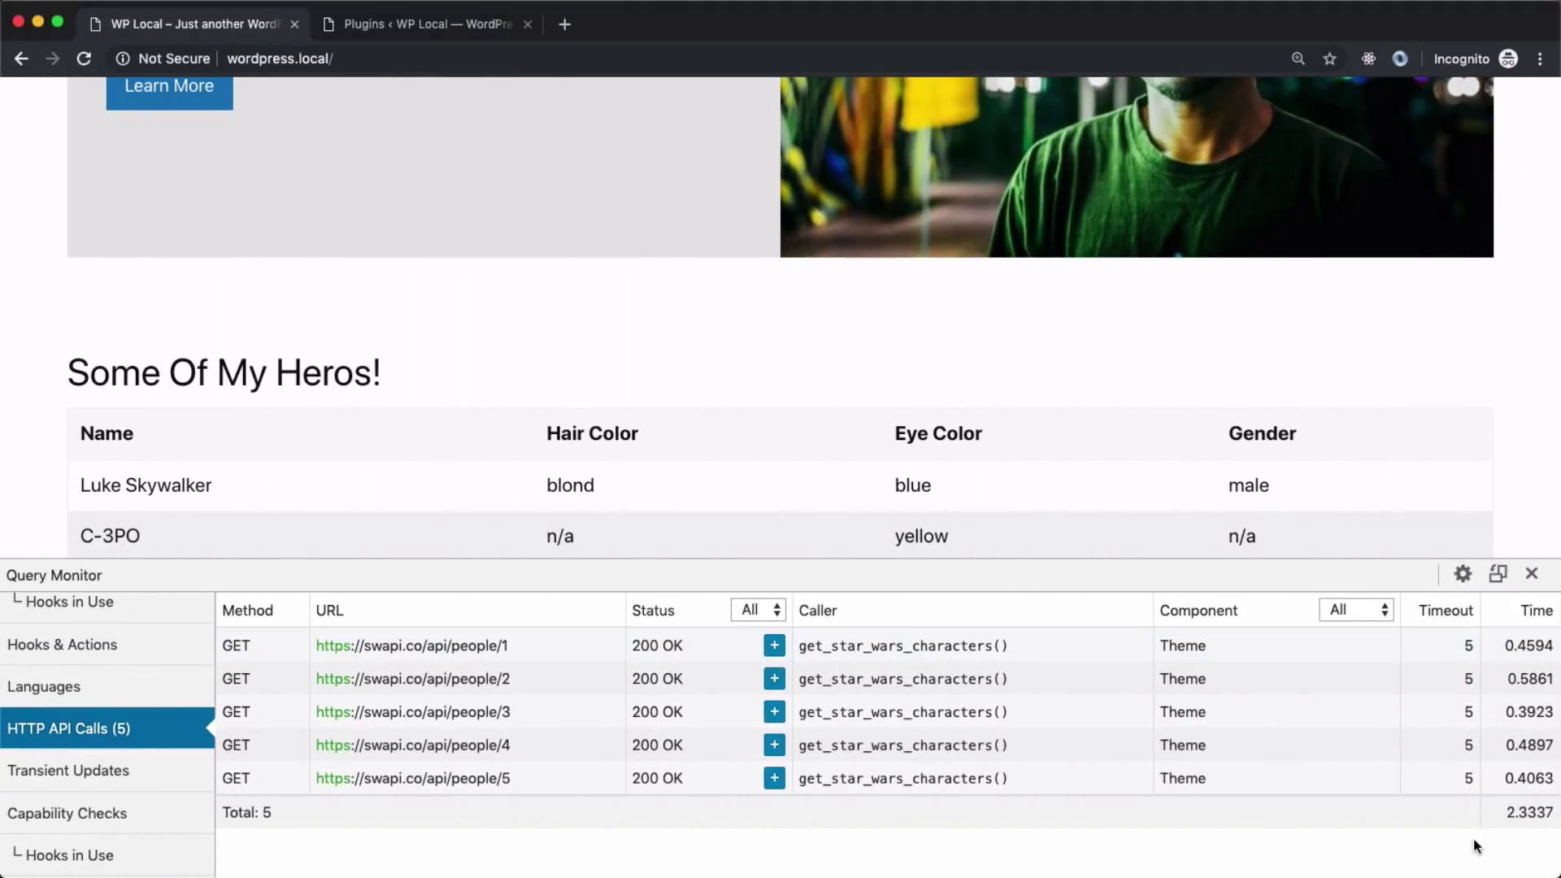
In Chrome, reload the front page twice, examine Query Monitor's HTTP API Calls after each load, and close its panel
key(super+r)
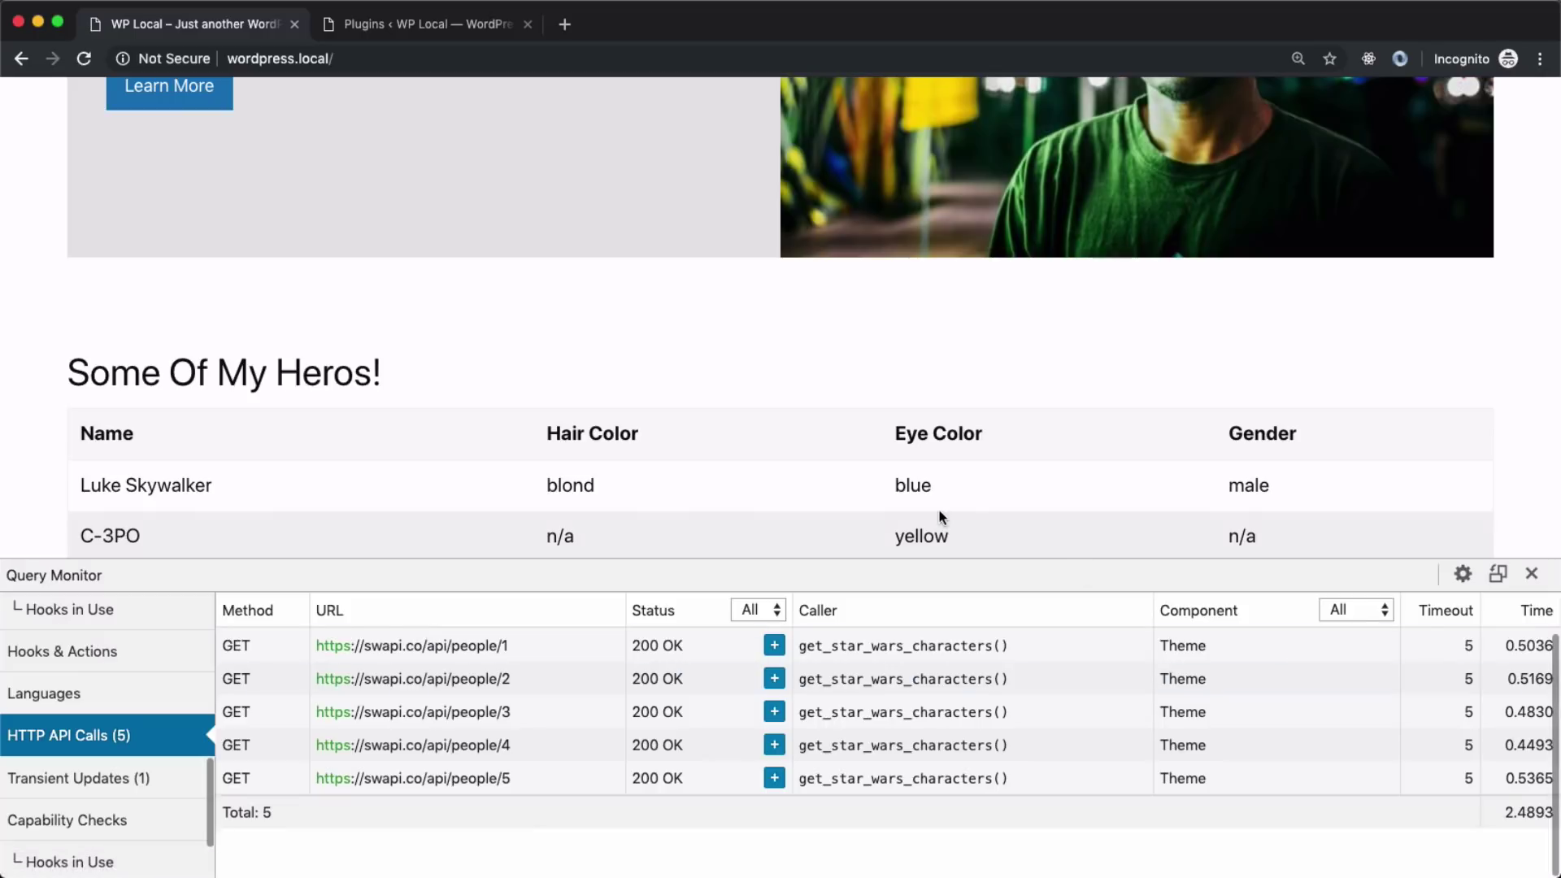
key(super+r)
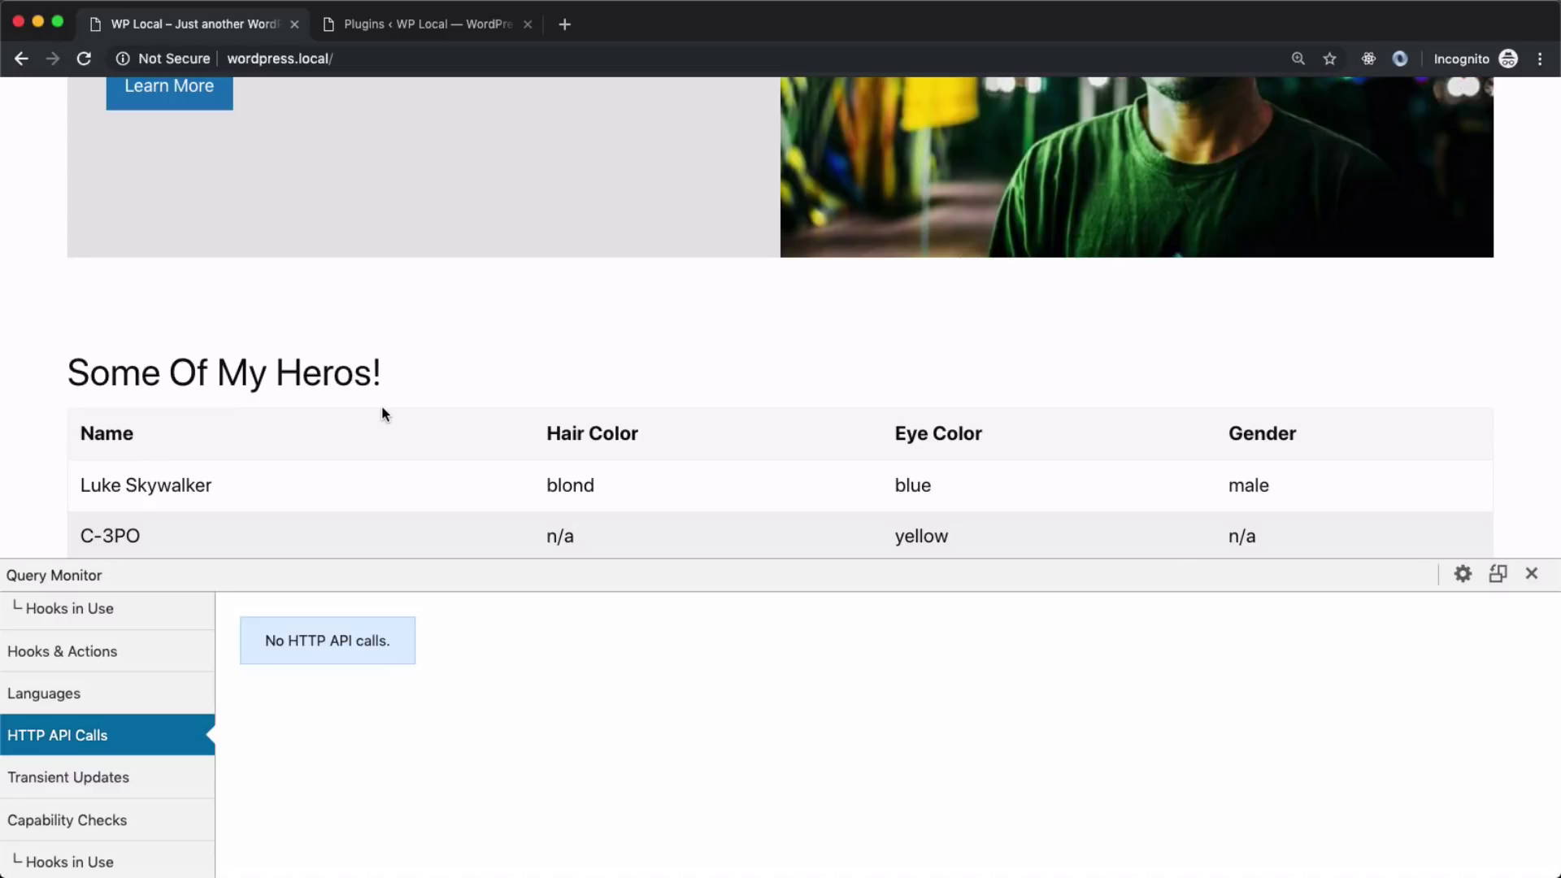
drag(366, 612, 391, 641)
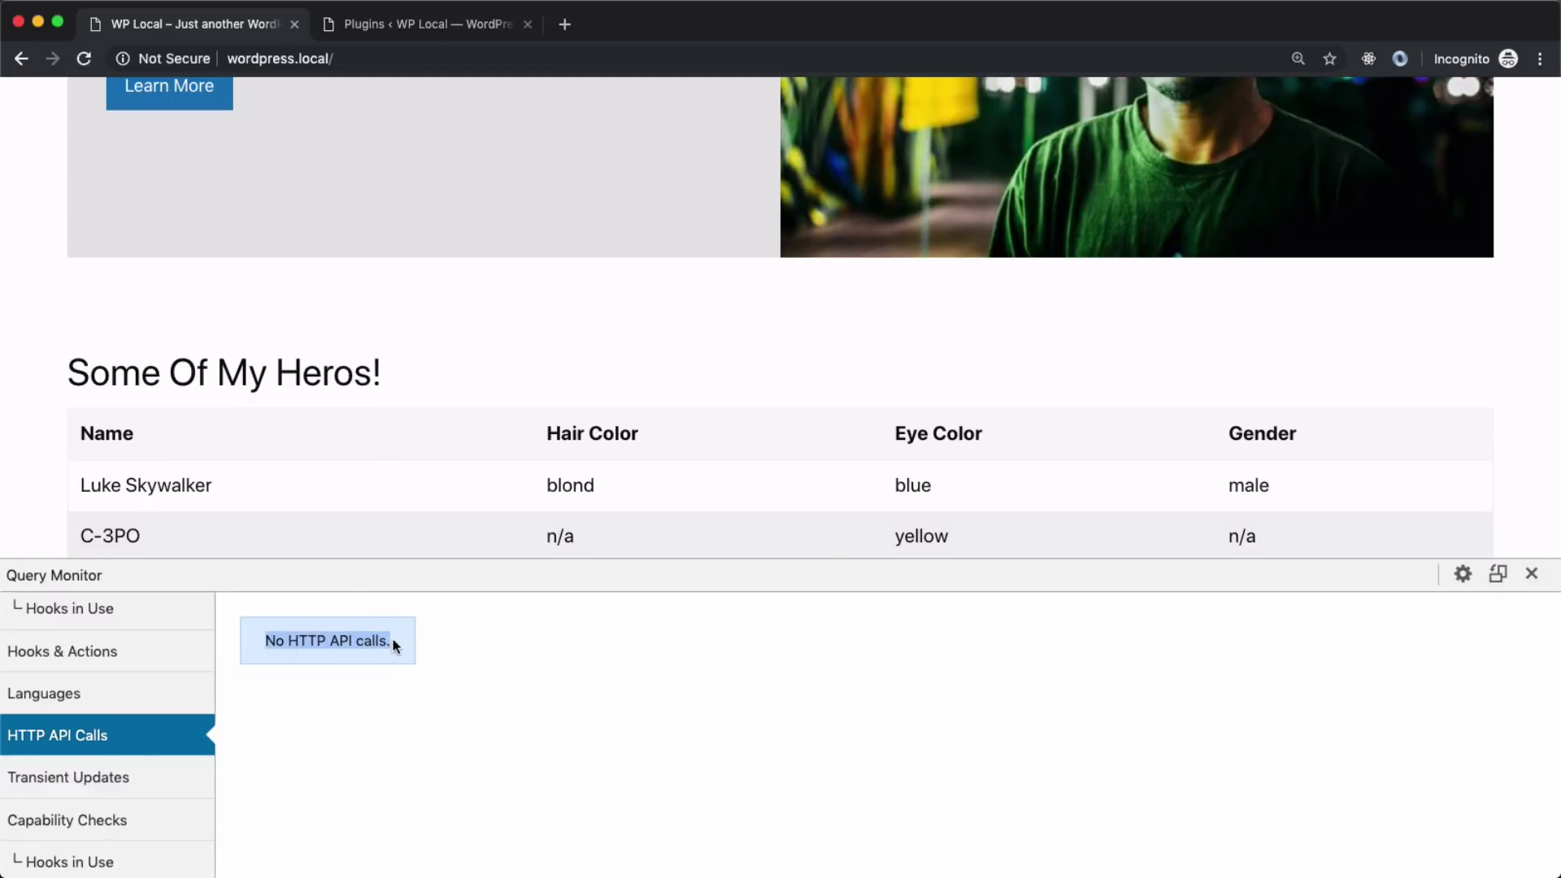
click(404, 644)
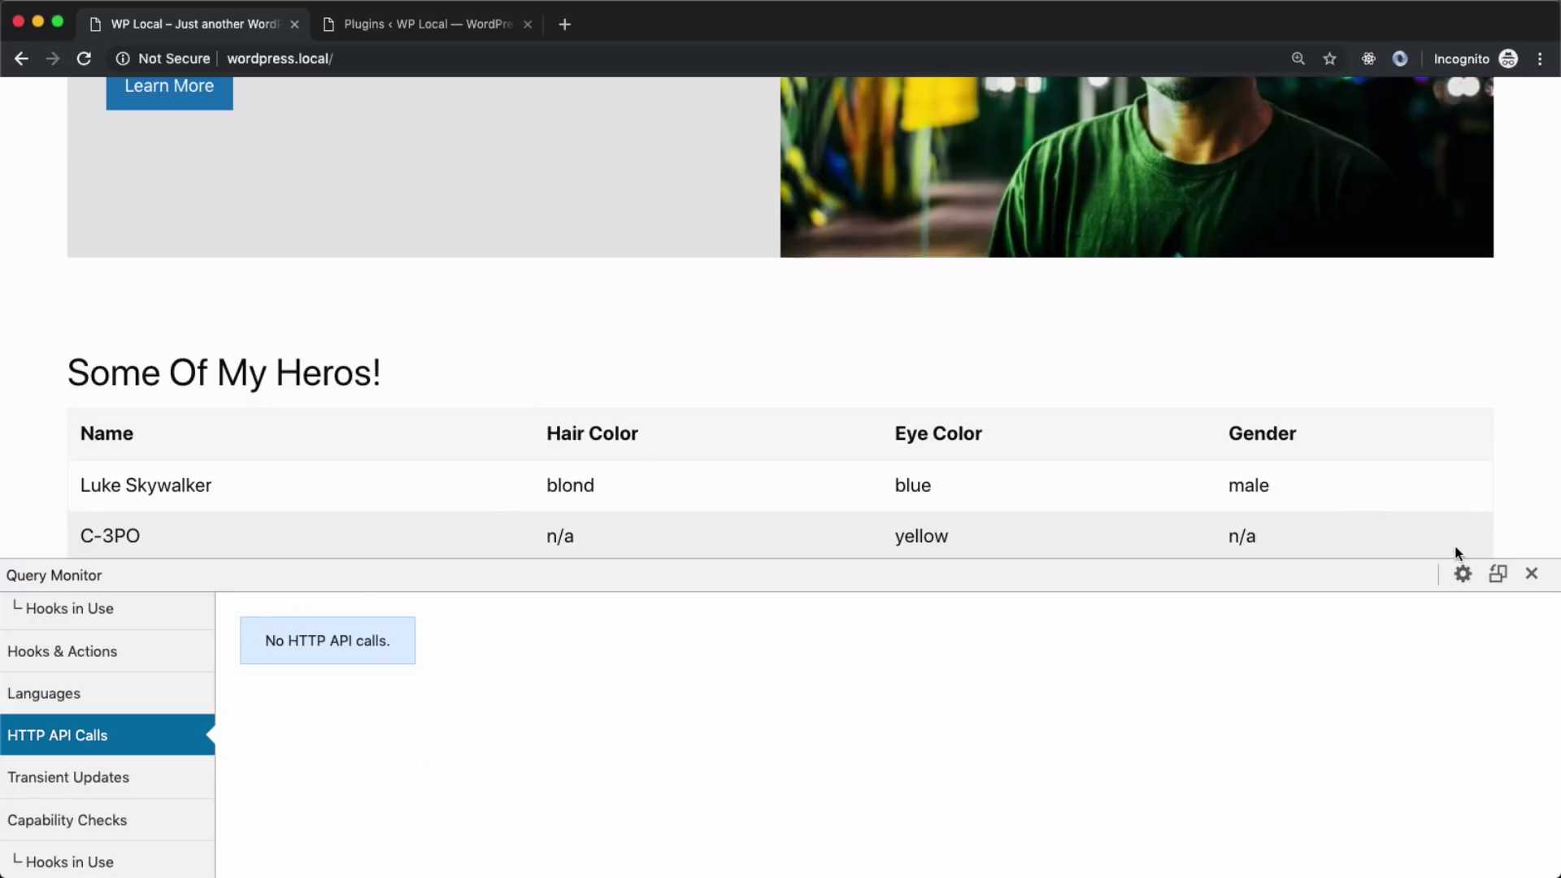
click(1533, 574)
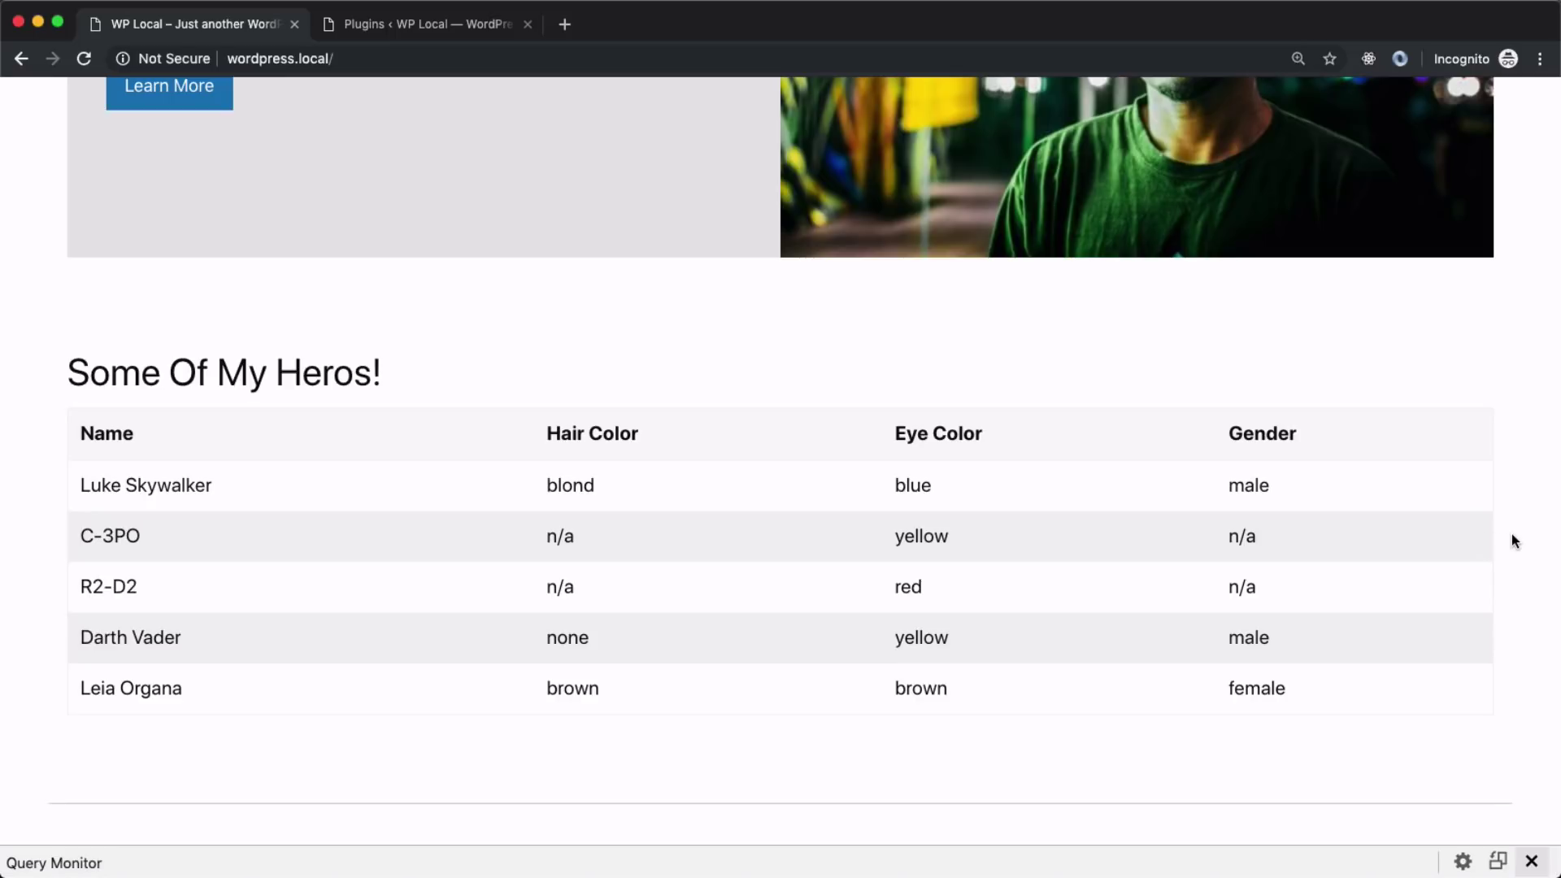
Open the developer tools, reload the front page and examine the wordpress.local request time in the network log
key(super+alt+i)
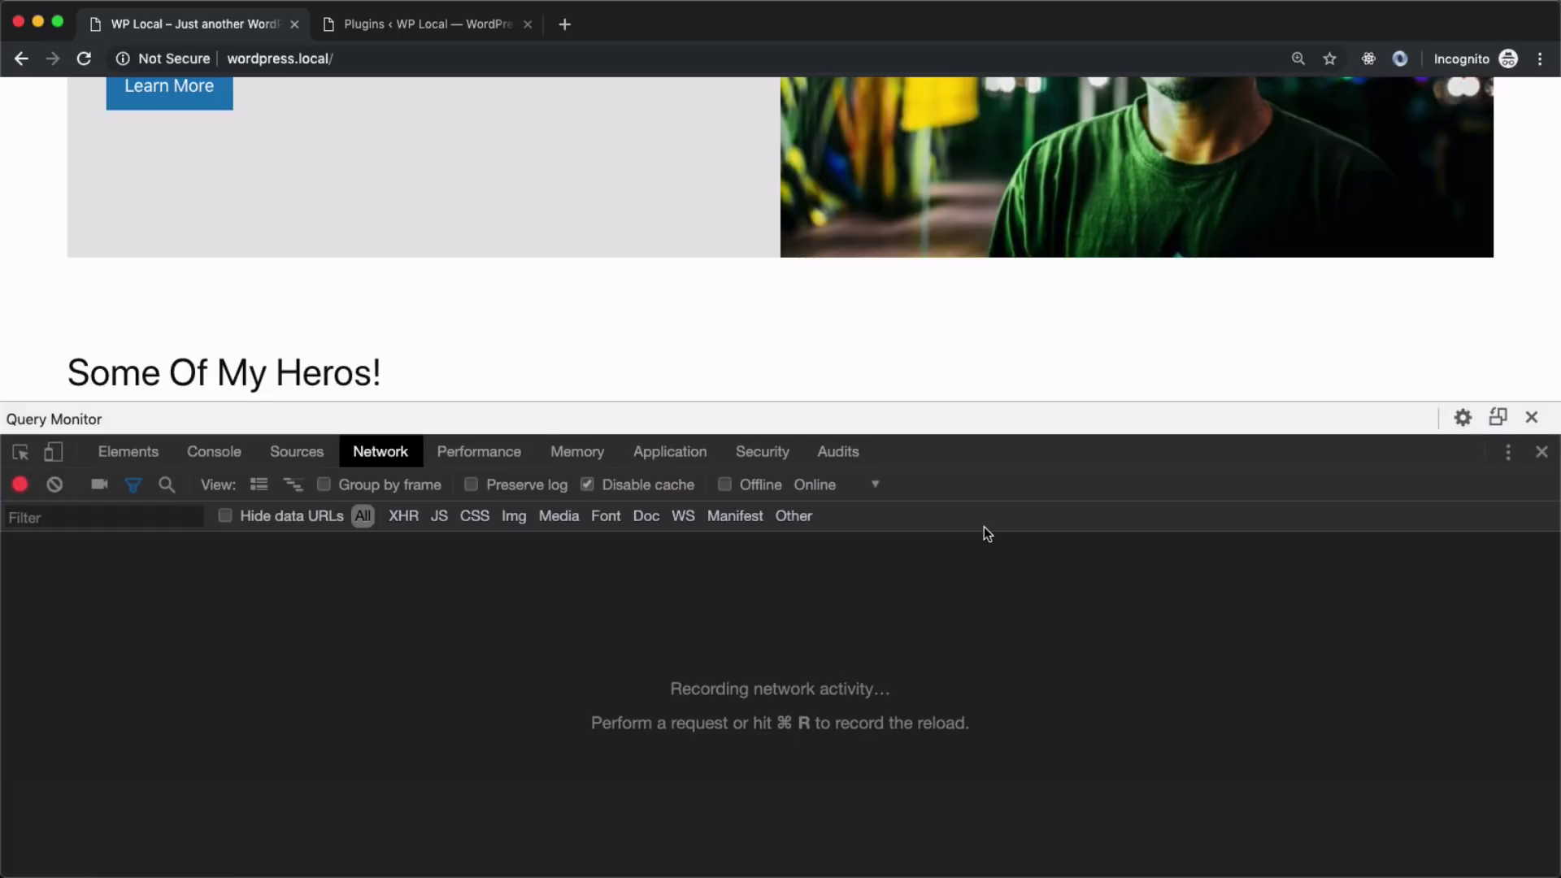
key(super+r)
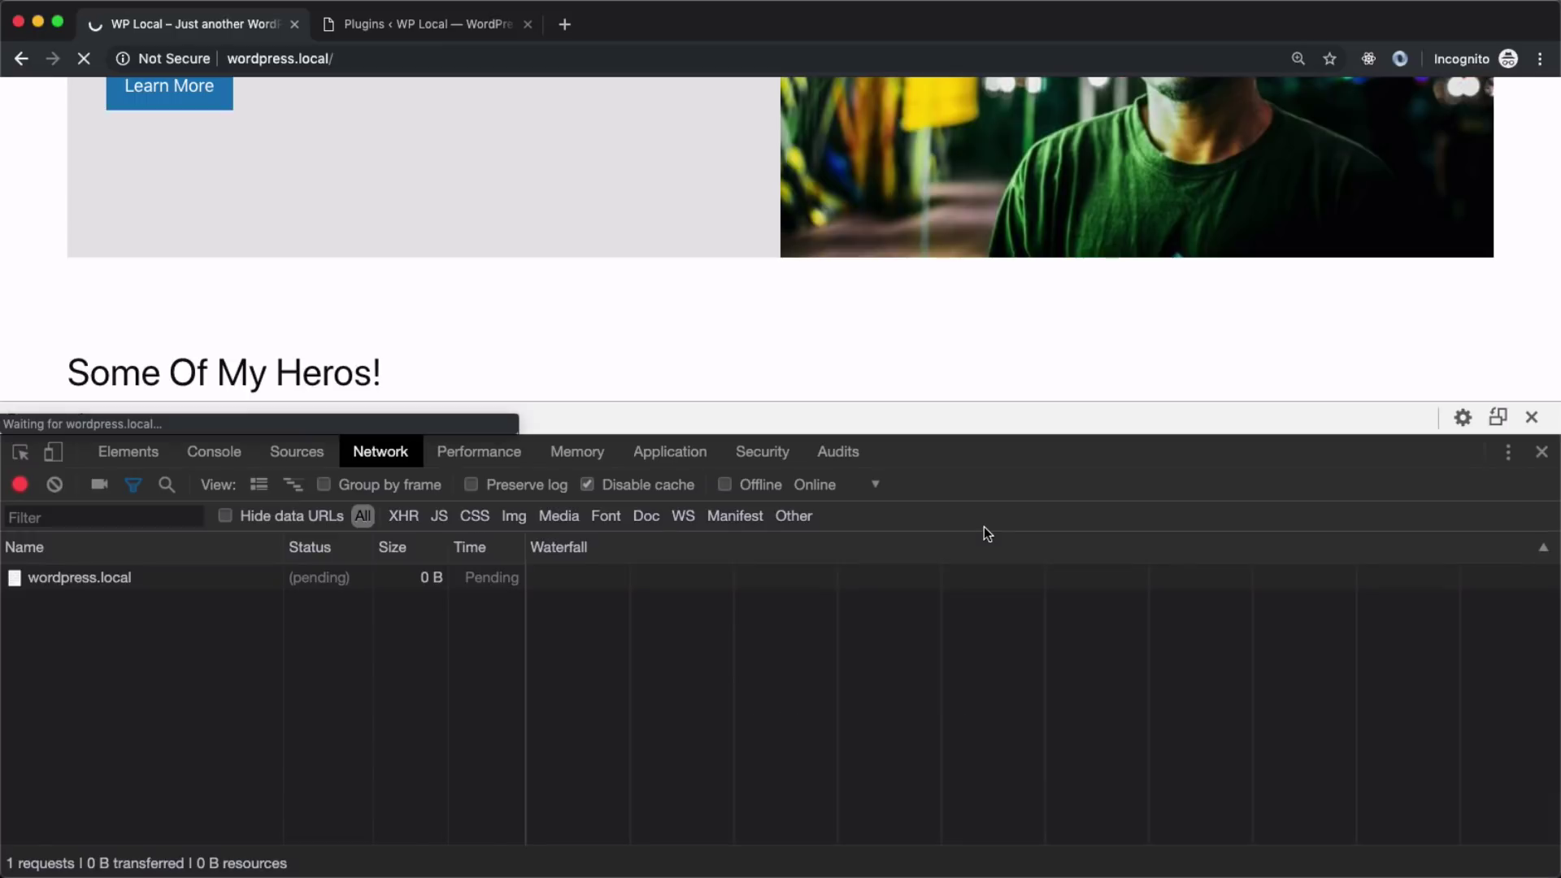
scroll(915, 637, up, 5)
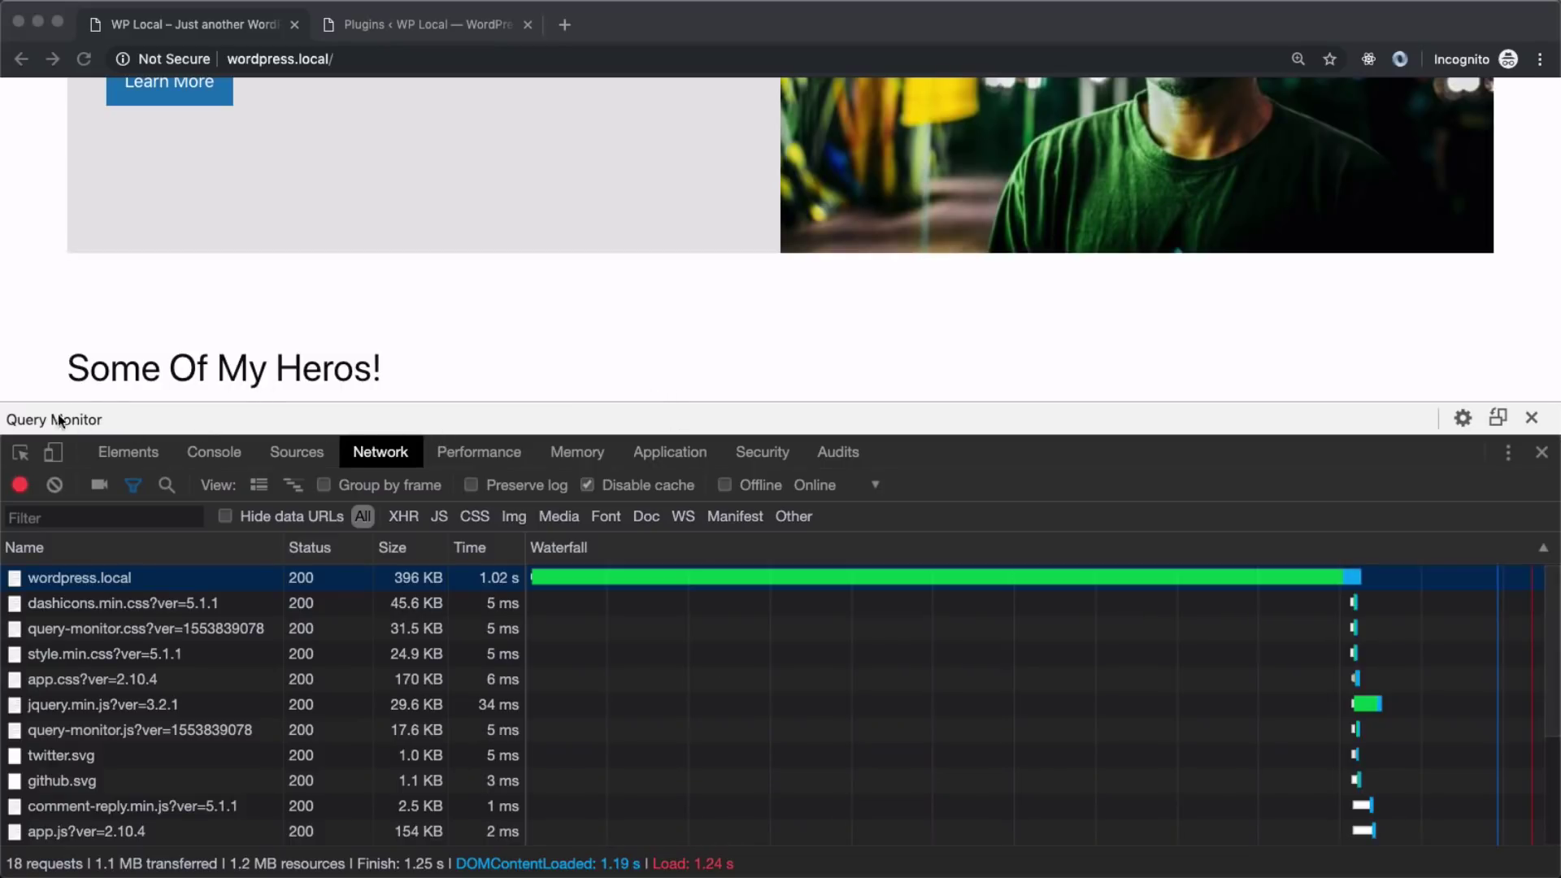
Deactivate the Query Monitor plugin in the WordPress admin and return to the front page
click(355, 25)
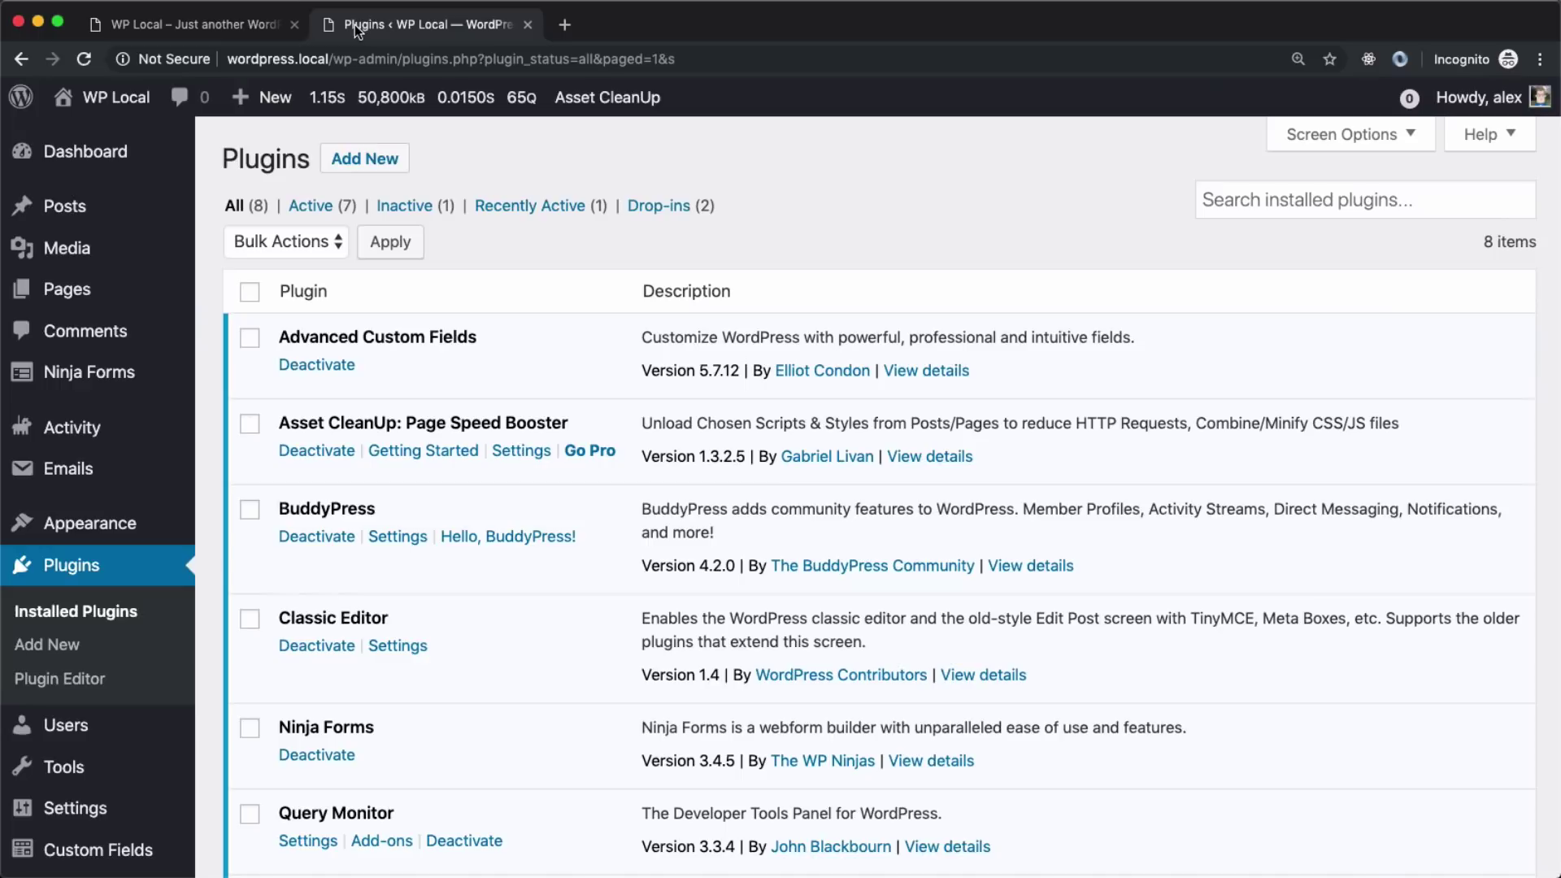
scroll(382, 407, down, 5)
click(471, 503)
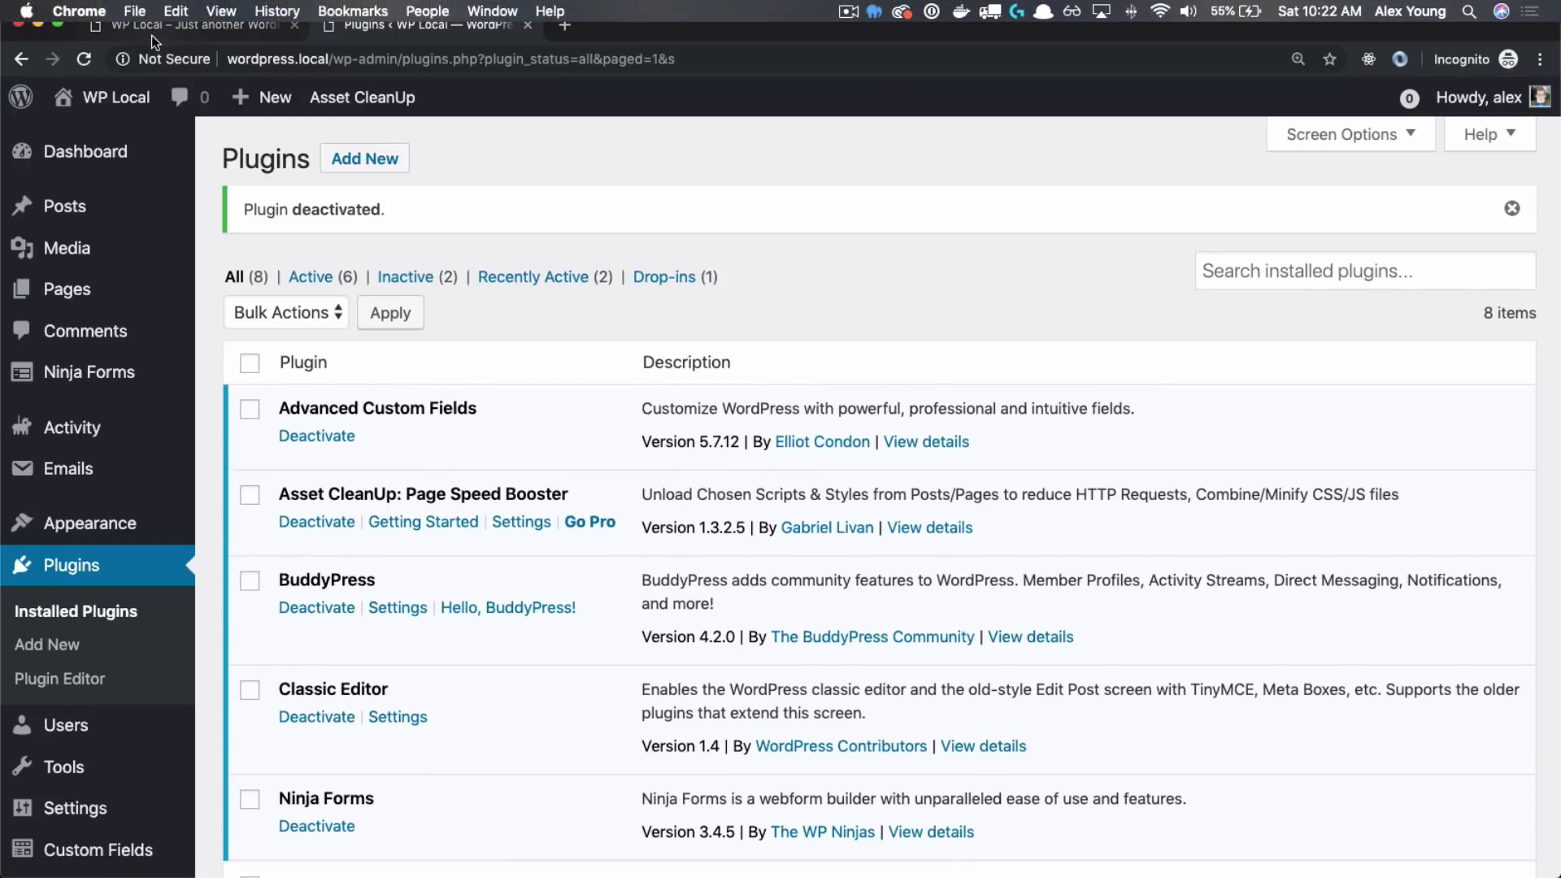
click(151, 36)
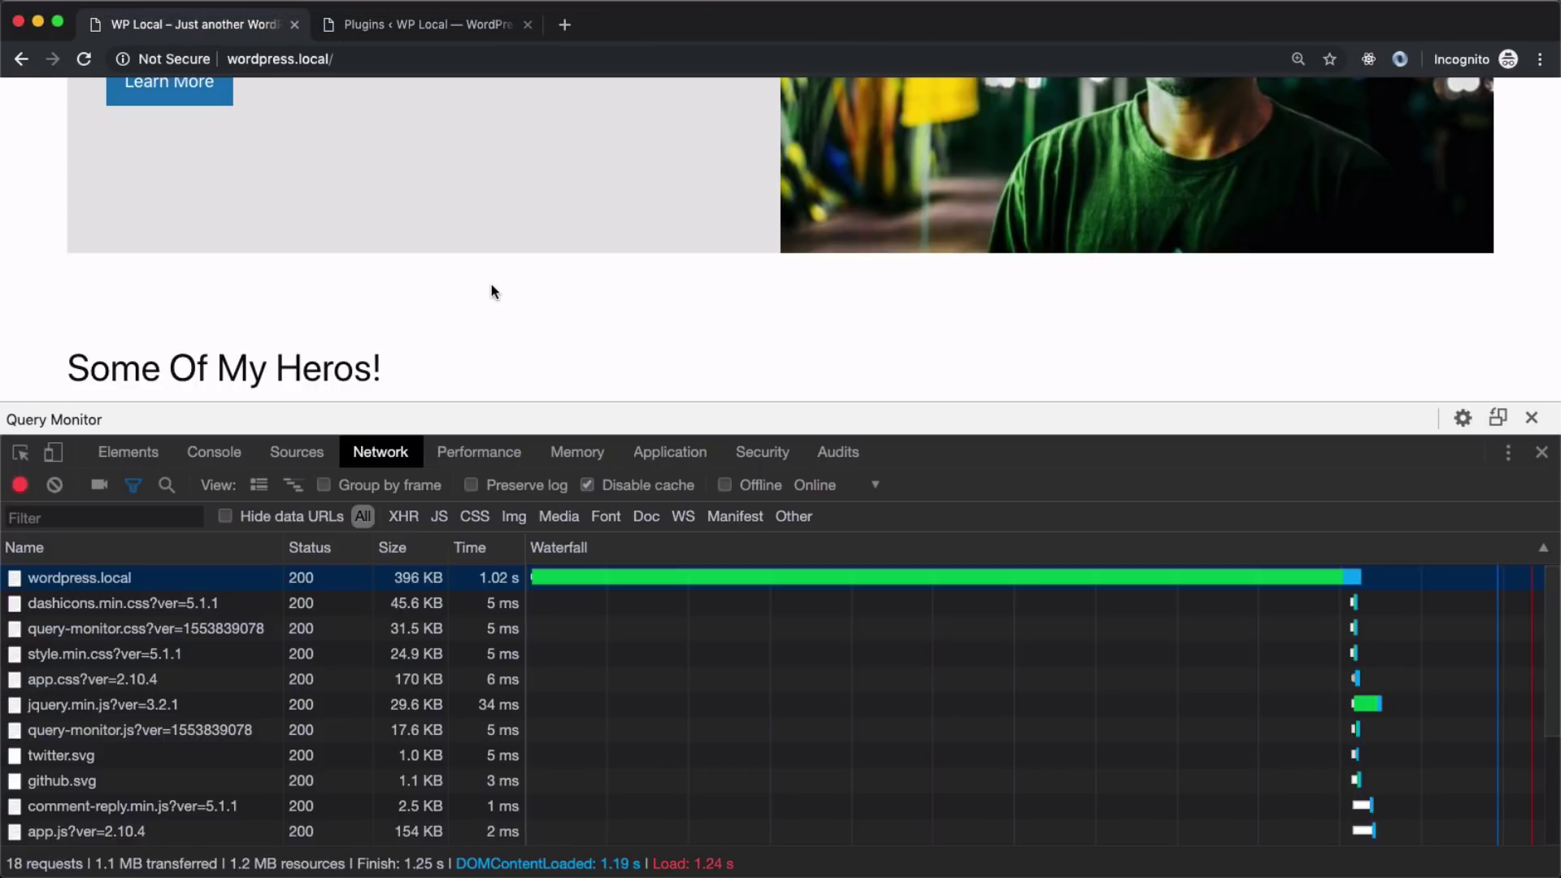
Reload the front page to check its load time without Query Monitor, and activate the WP Rocket plugin in the WordPress admin
key(super+r)
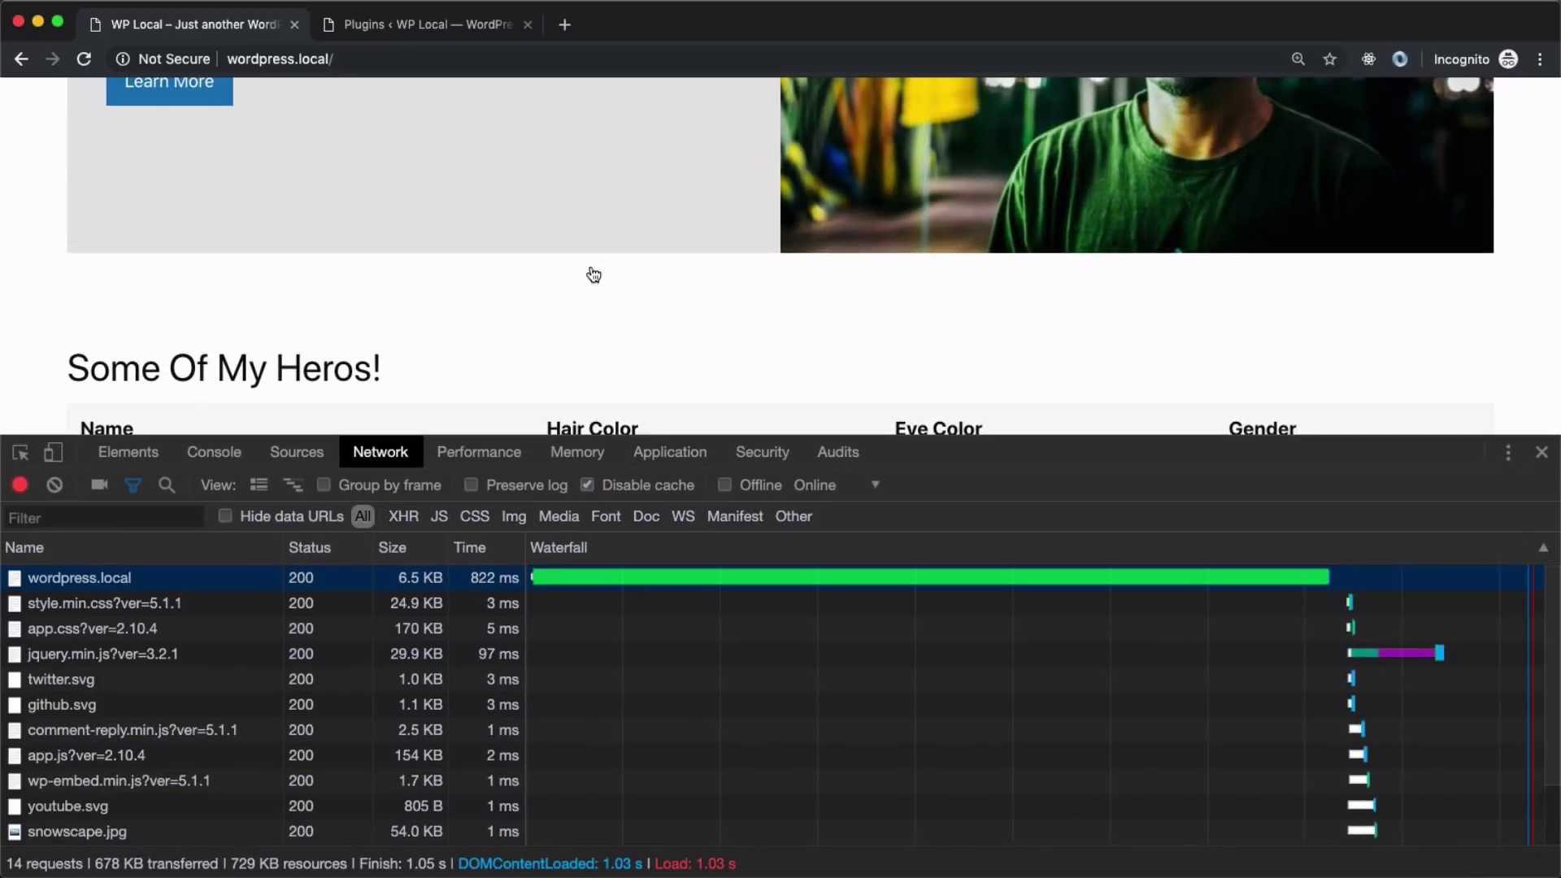
click(423, 26)
scroll(438, 244, down, 3)
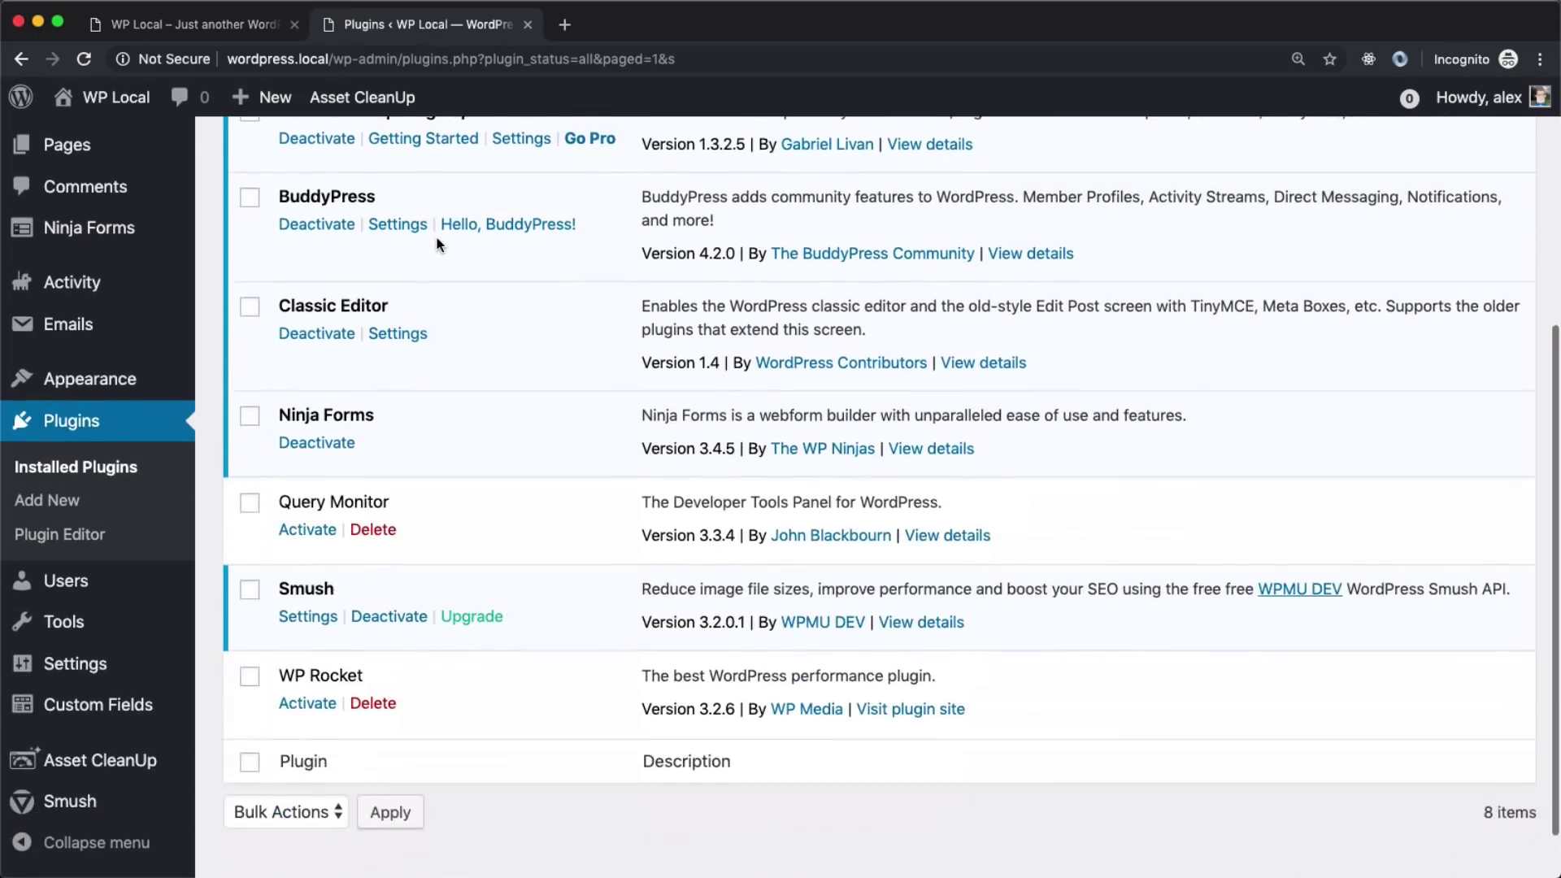
scroll(438, 243, down, 1)
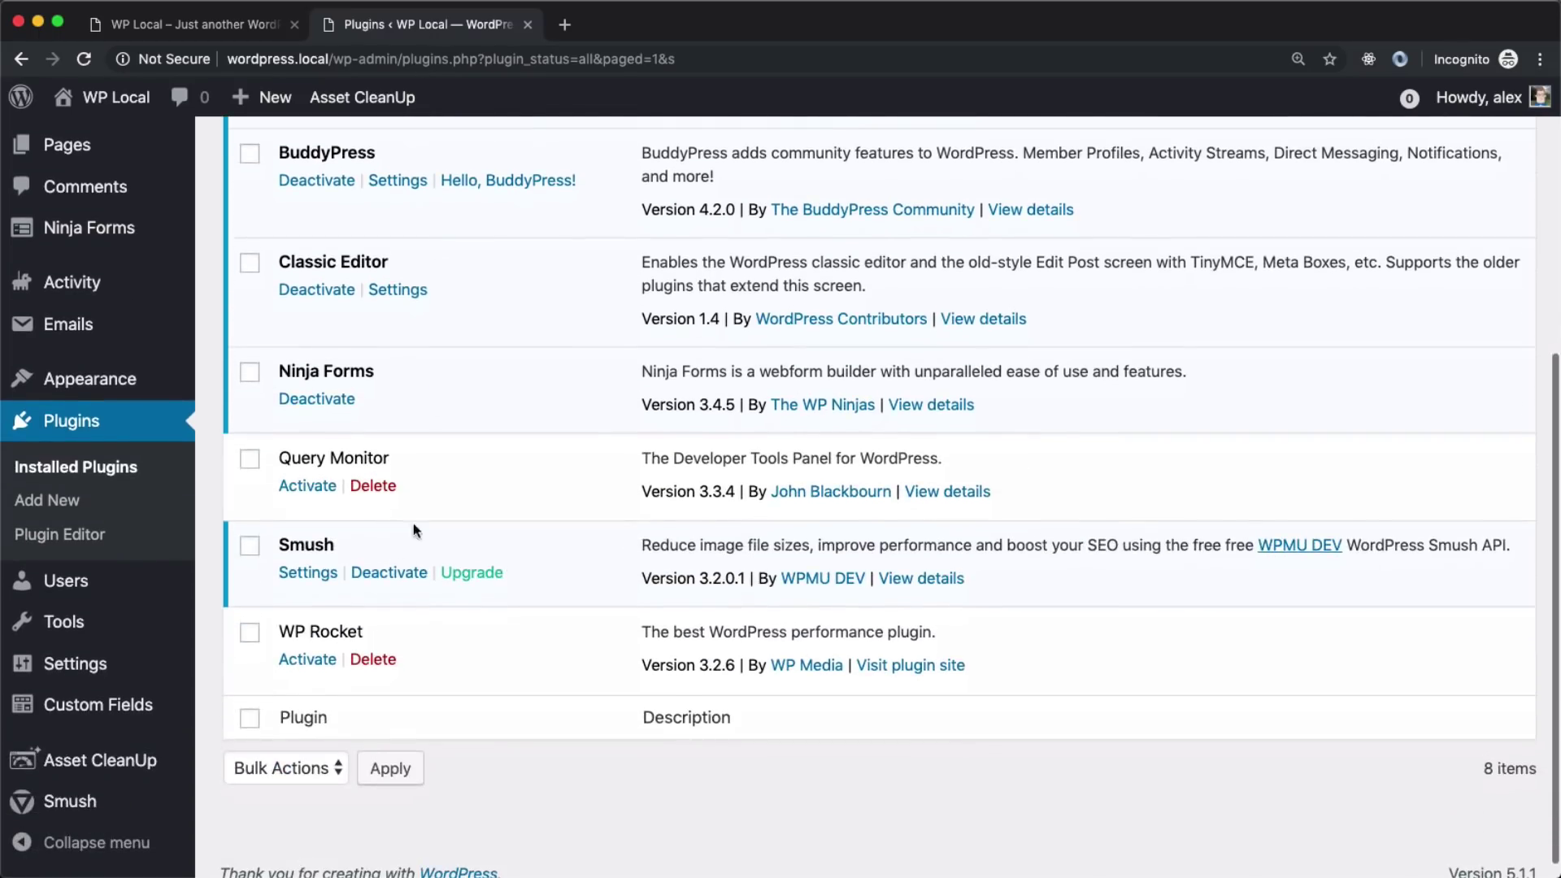
click(314, 663)
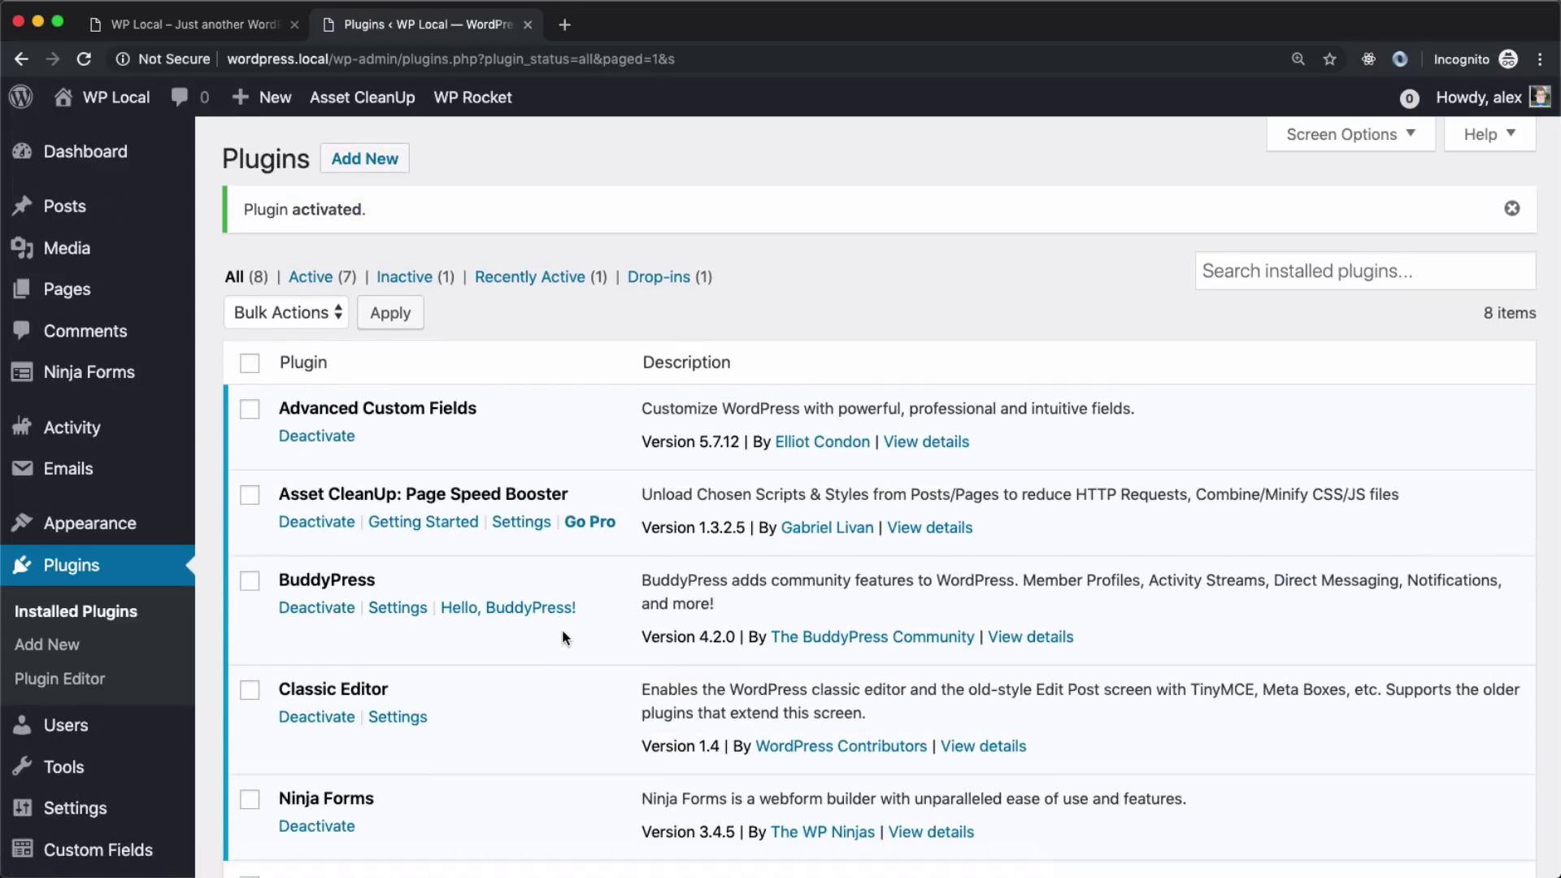
Open the WP Rocket settings from the WordPress admin
scroll(564, 634, down, 3)
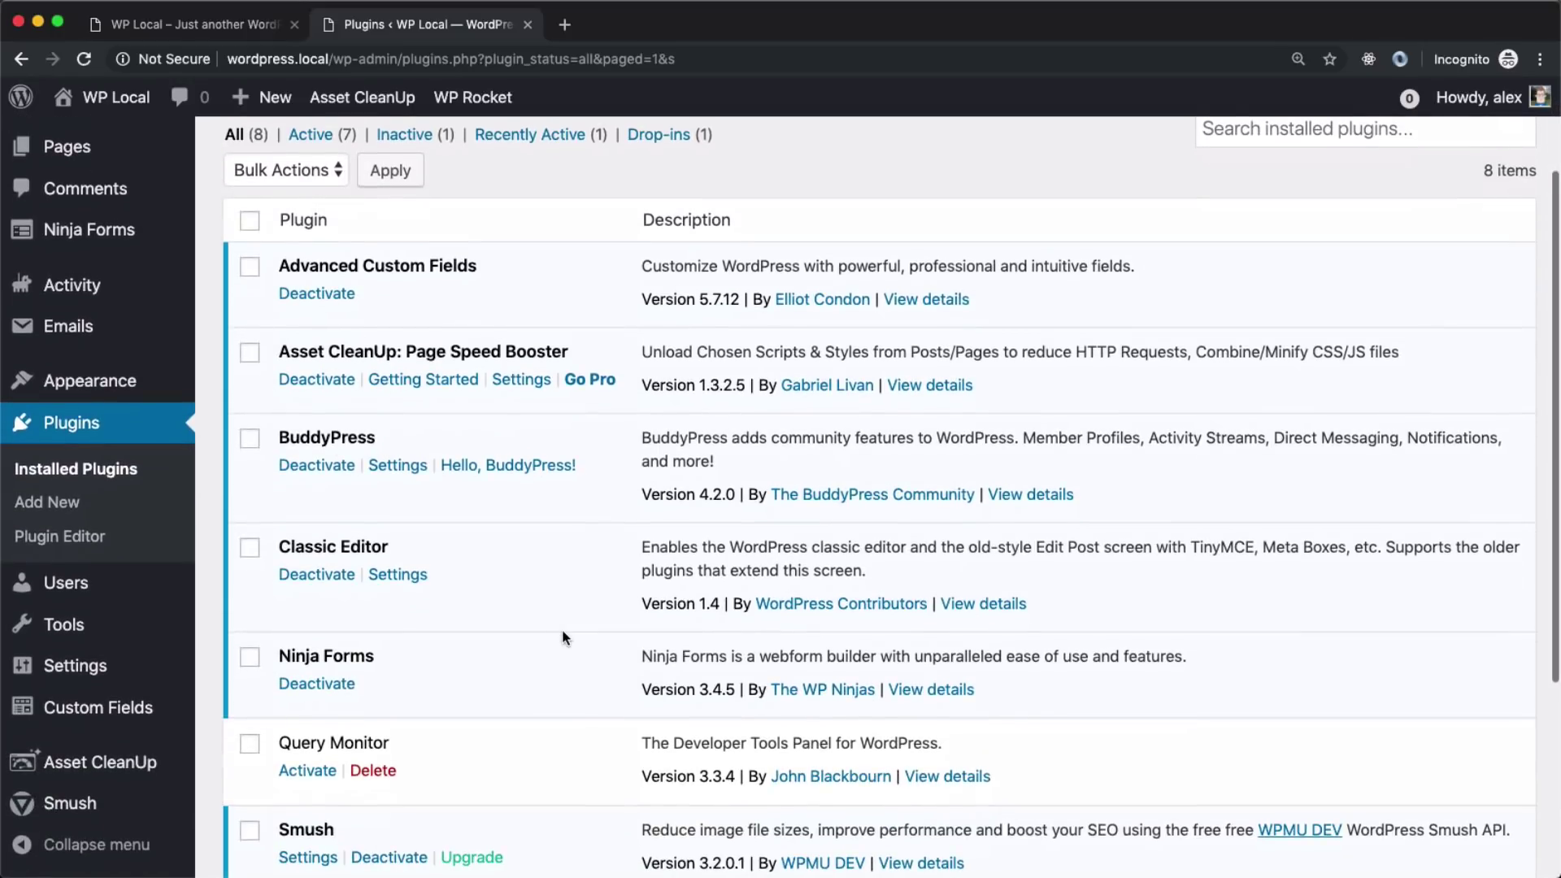
scroll(564, 638, down, 1)
mouse_move(172, 655)
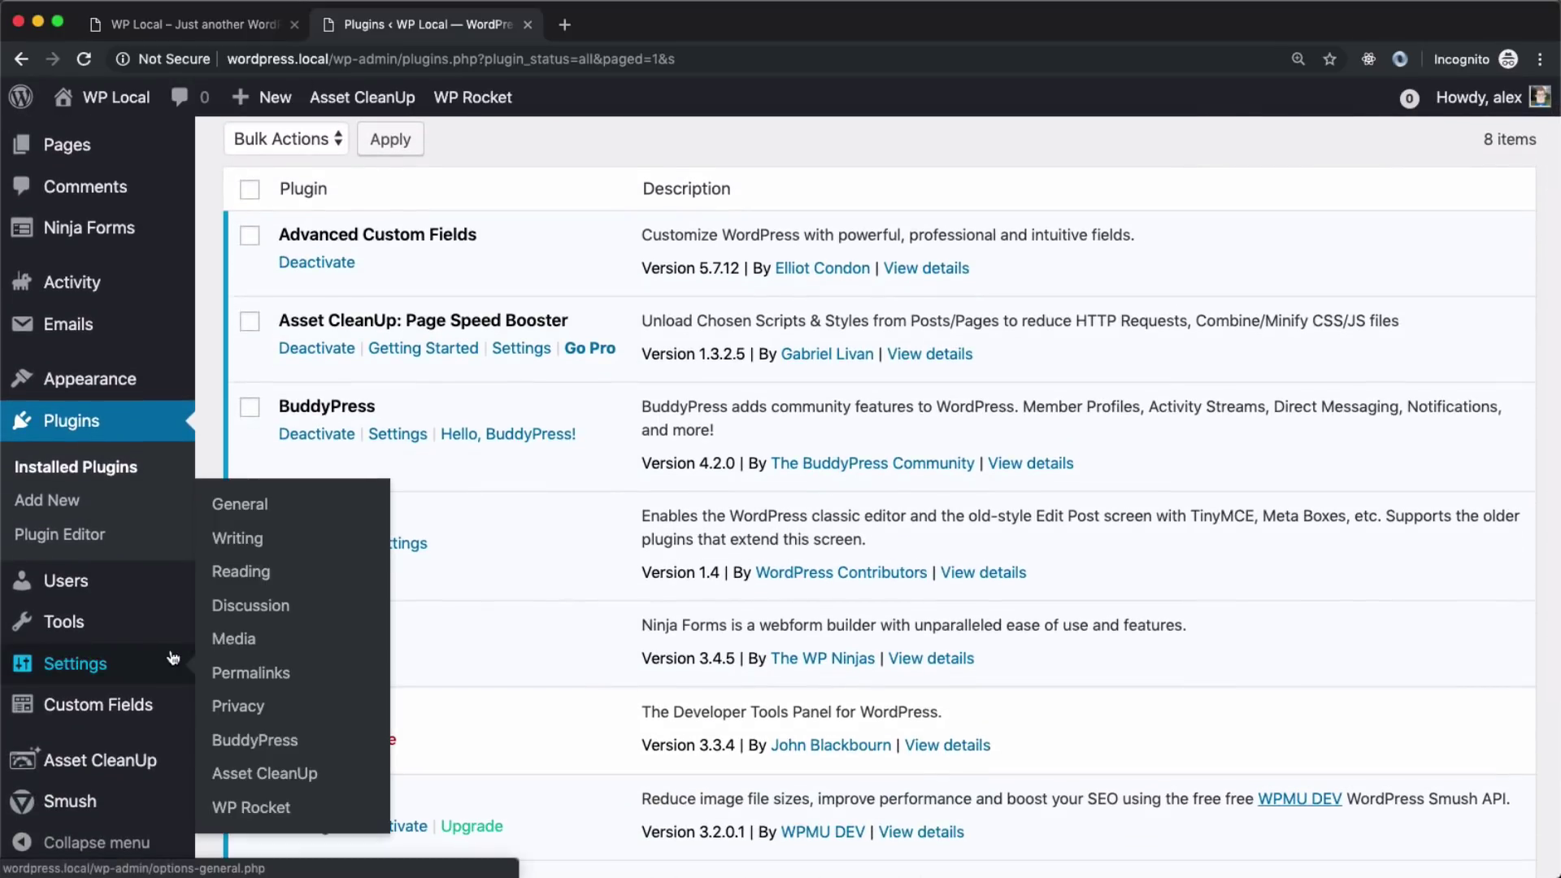
click(231, 808)
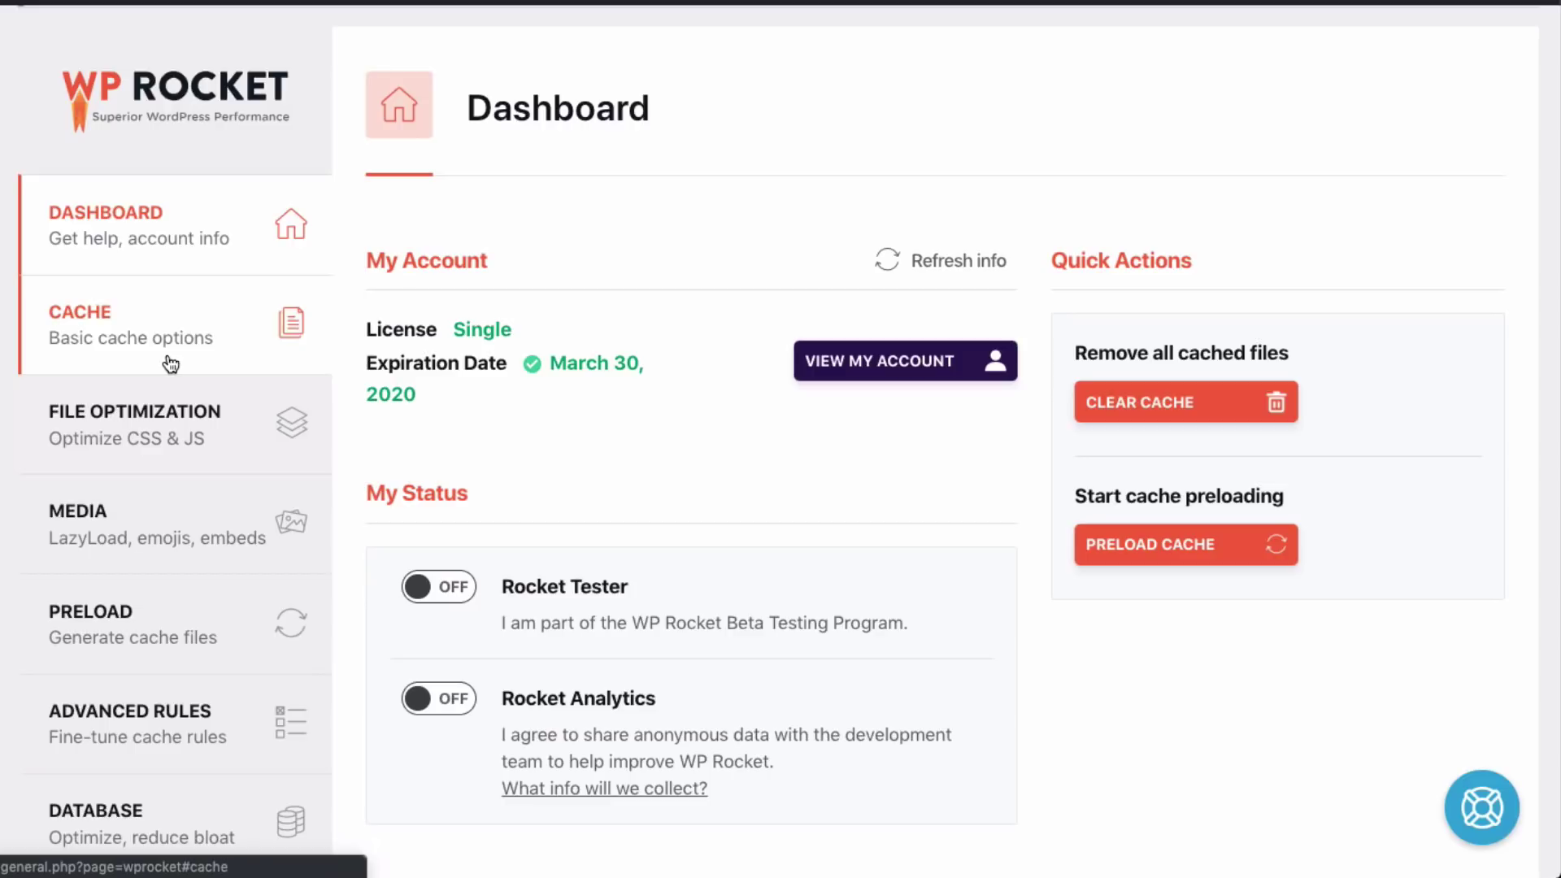
Review WP Rocket's Cache options for mobile devices, logged-in users, SSL and cache lifespan
click(170, 364)
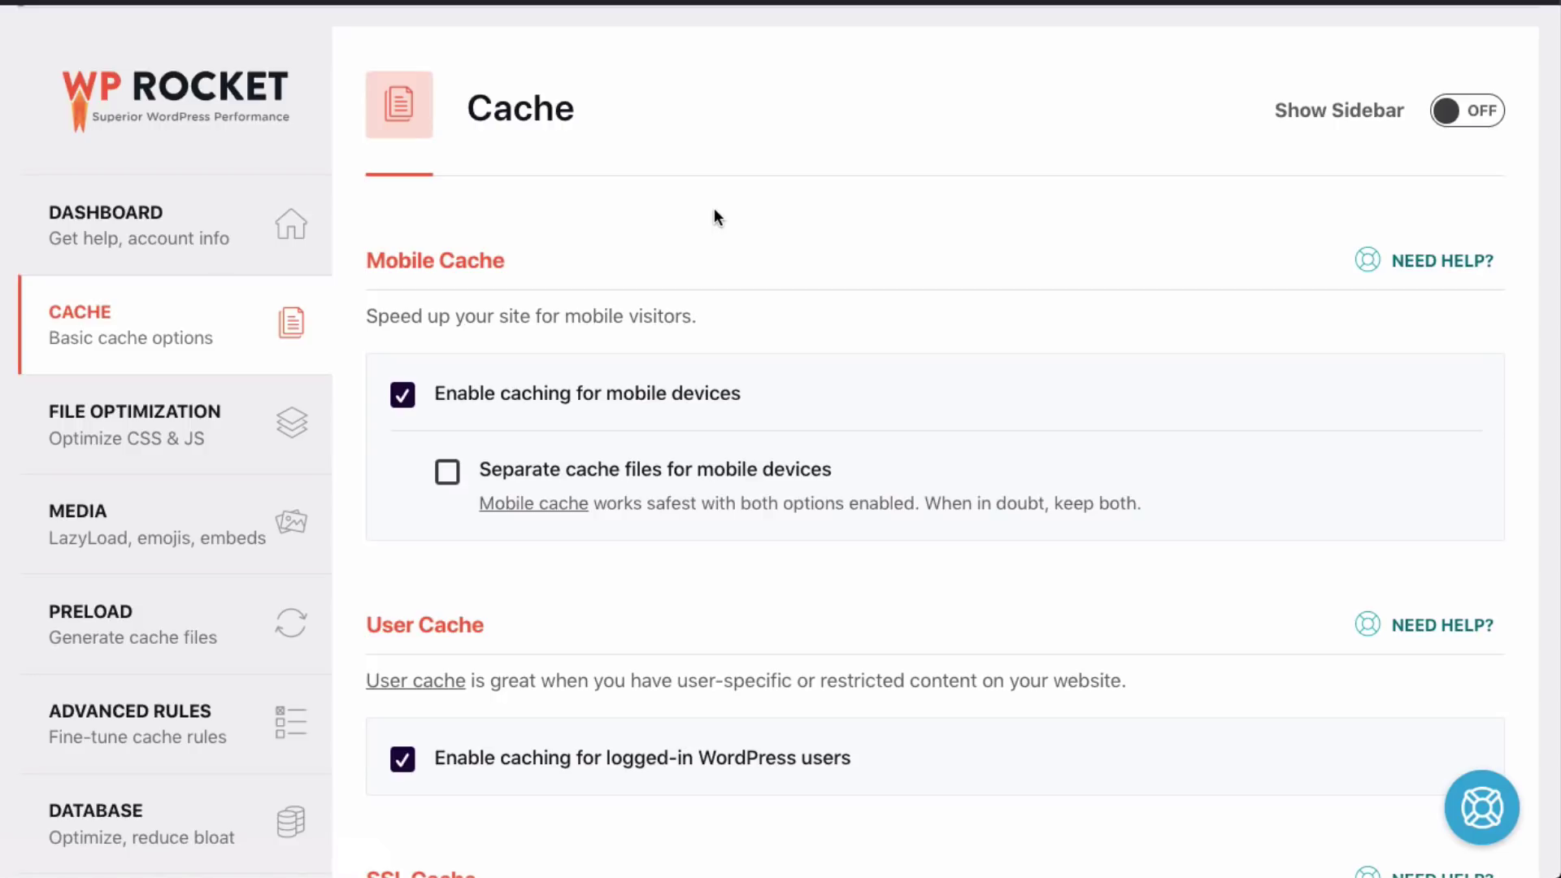
scroll(716, 213, down, 6)
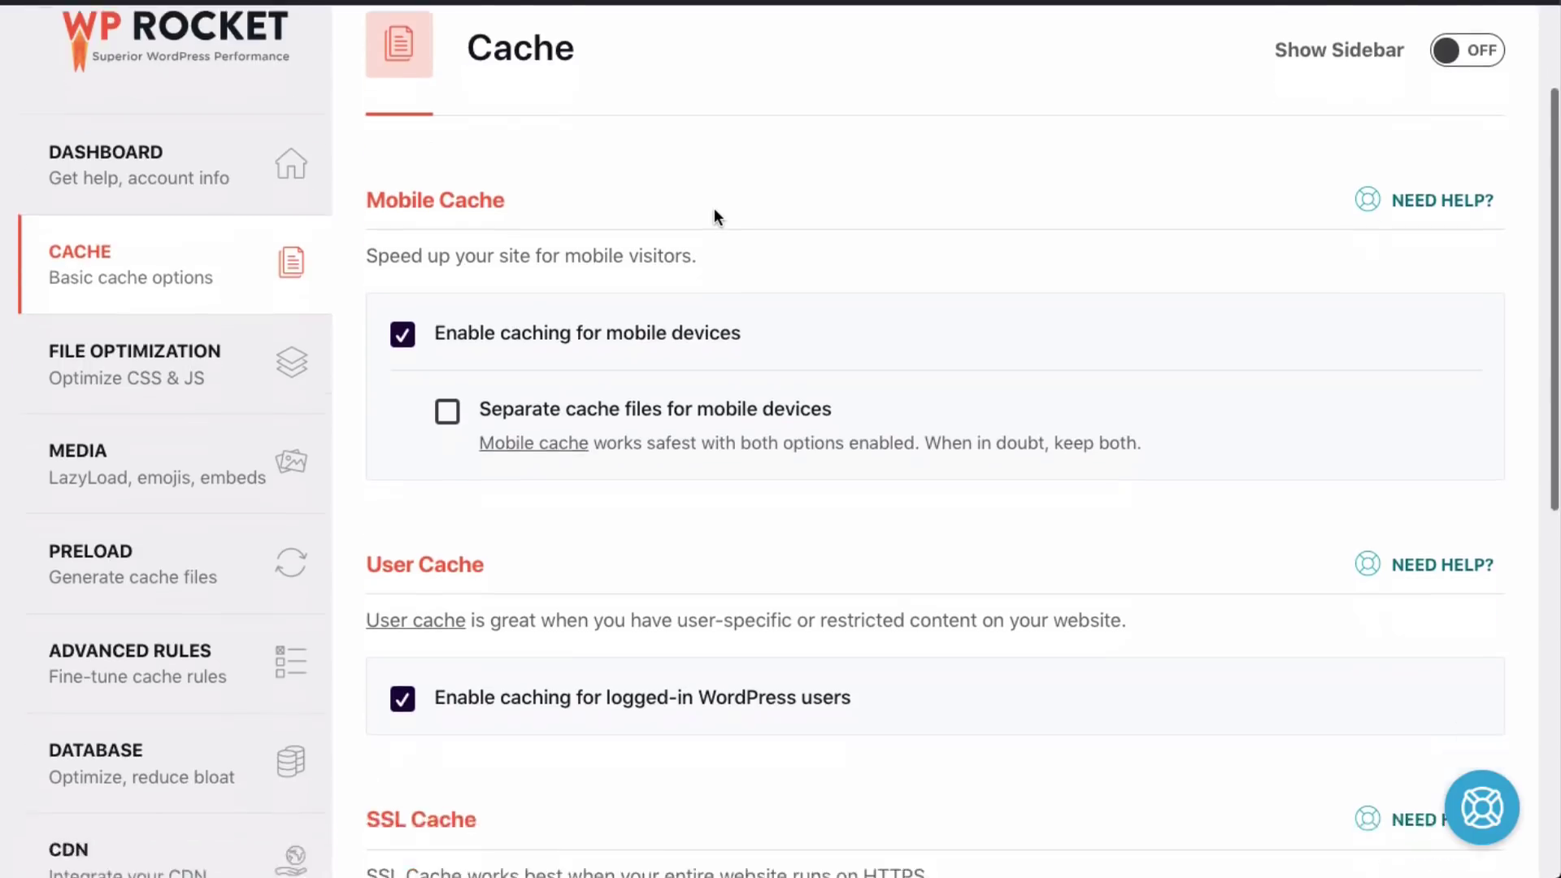
scroll(717, 218, down, 2)
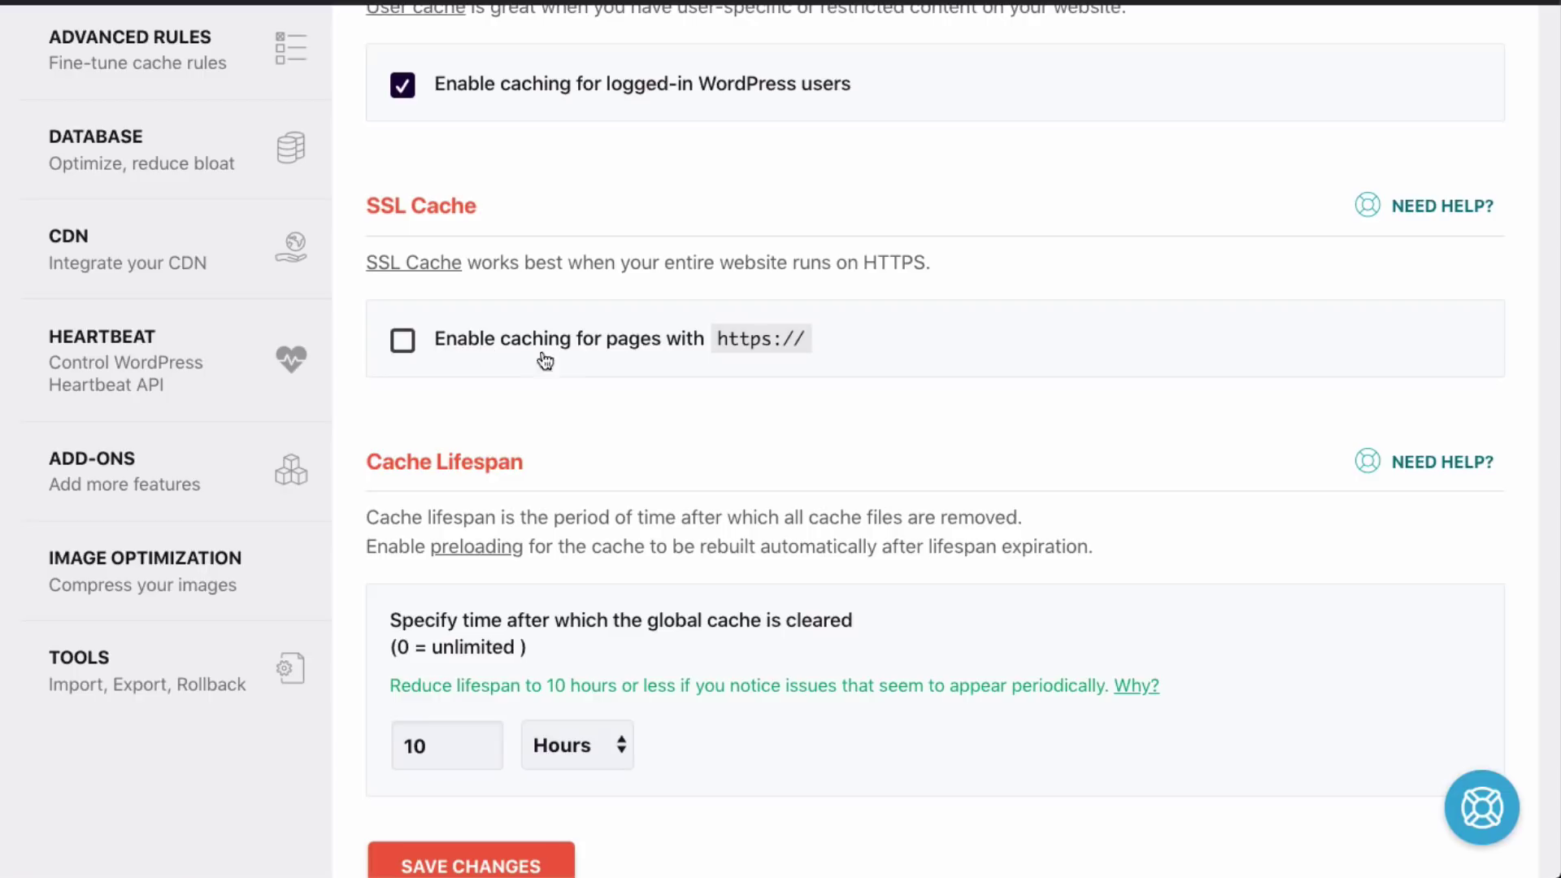
scroll(577, 353, up, 8)
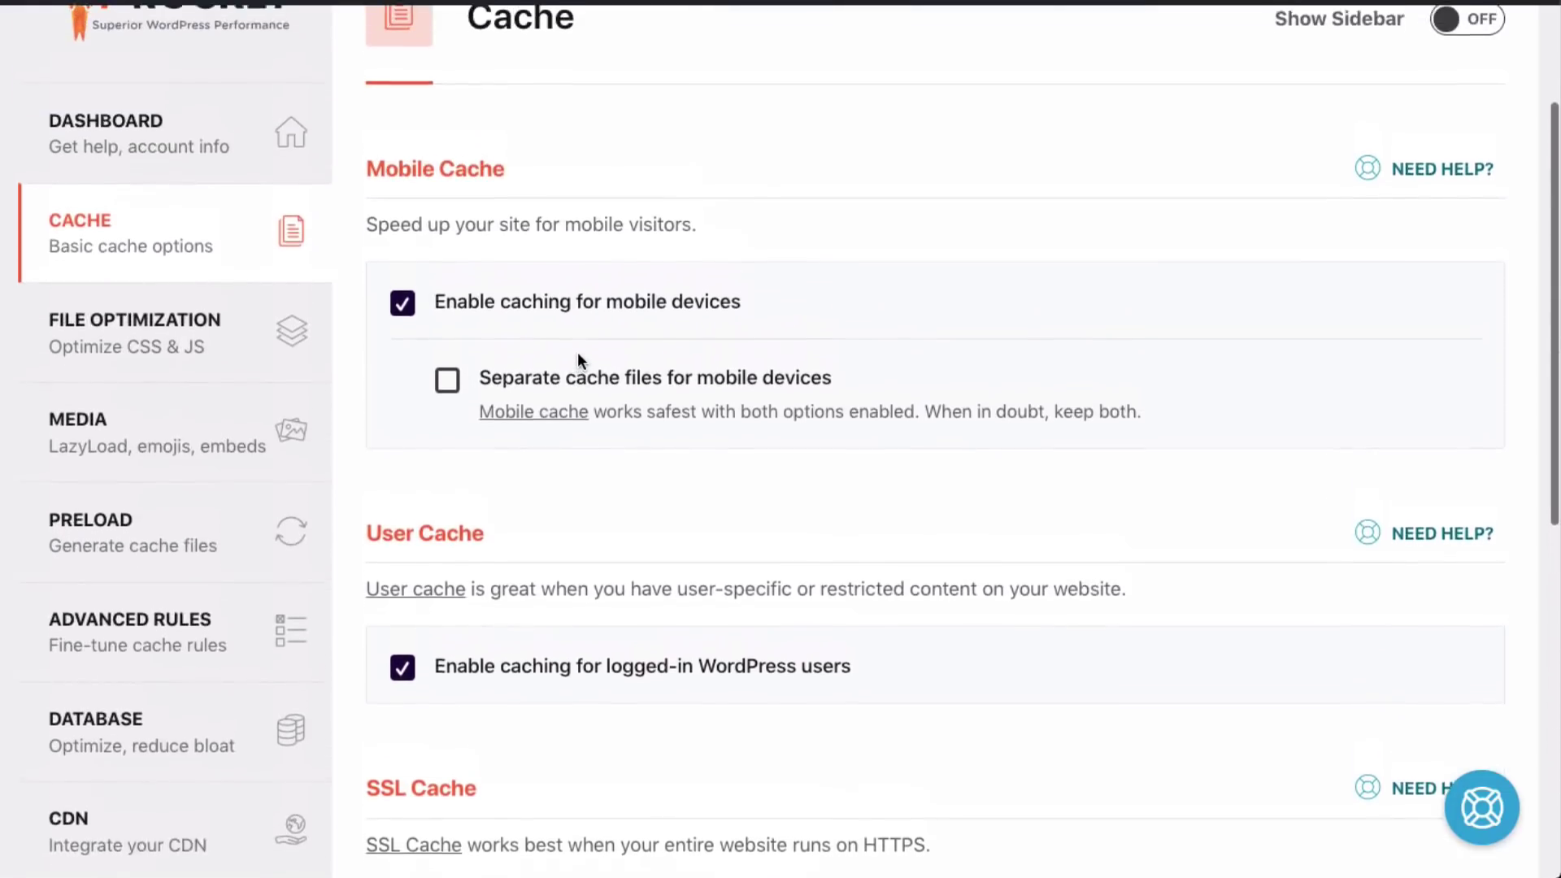
scroll(577, 353, up, 2)
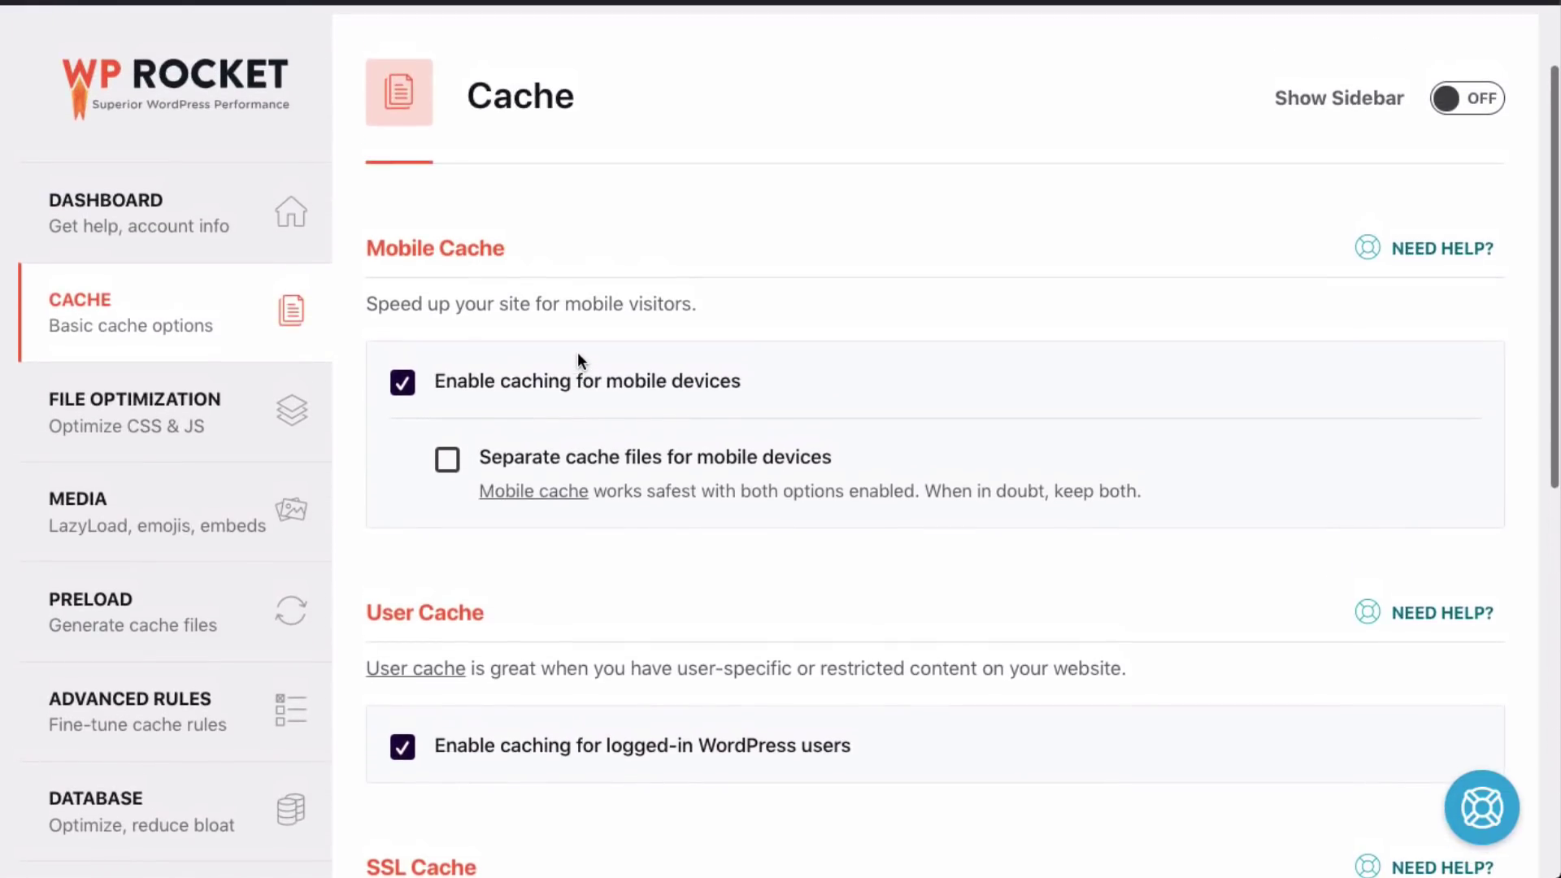
Open WP Rocket's File Optimization settings and review the Basic Settings and CSS Files options
click(188, 446)
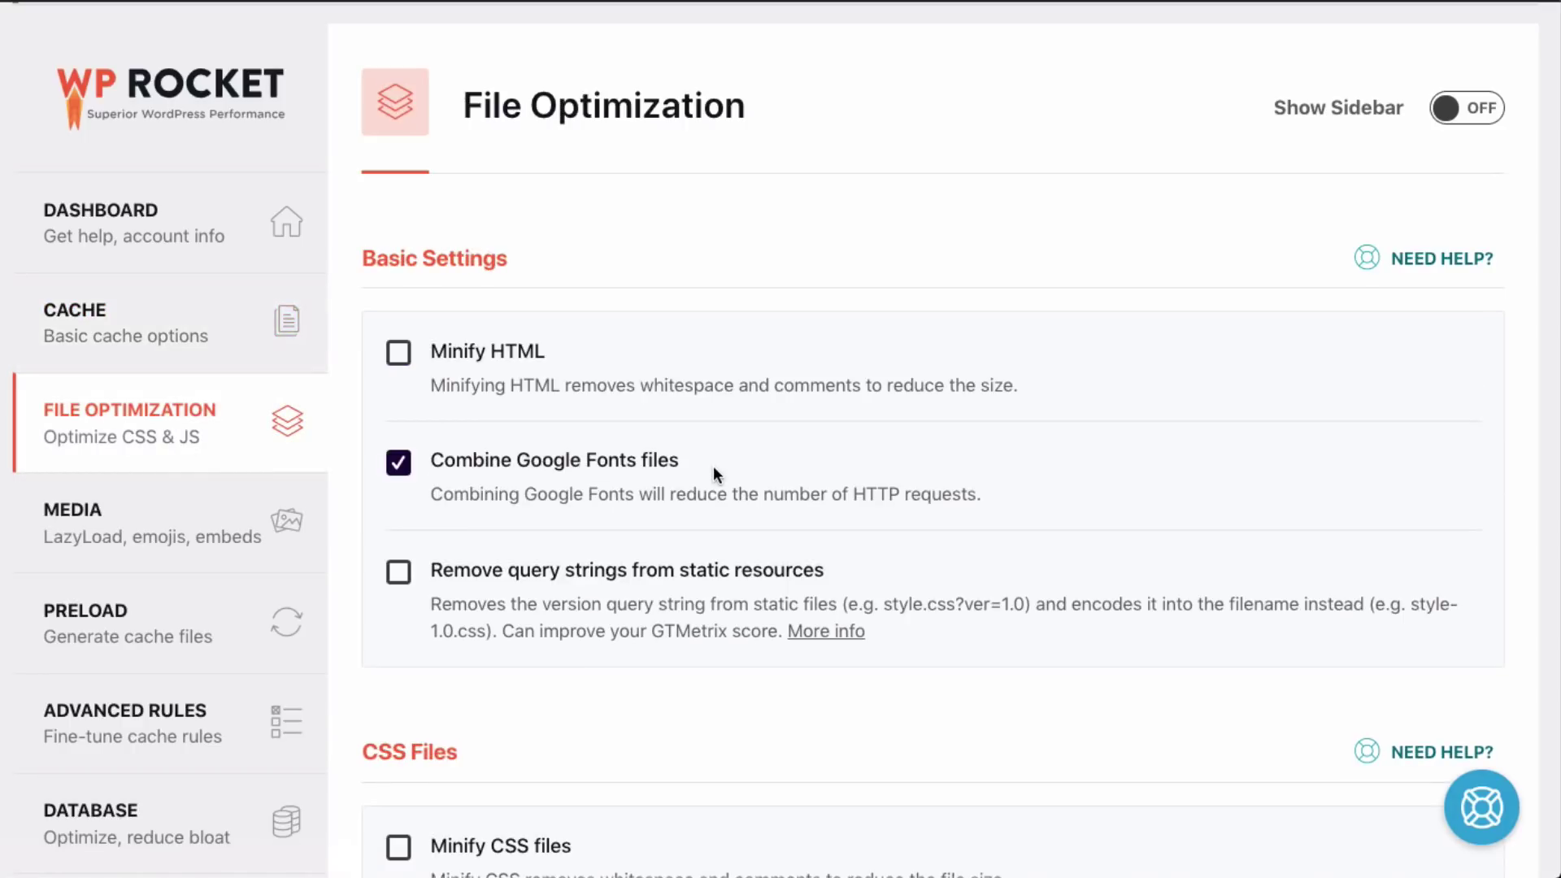
scroll(714, 466, down, 1)
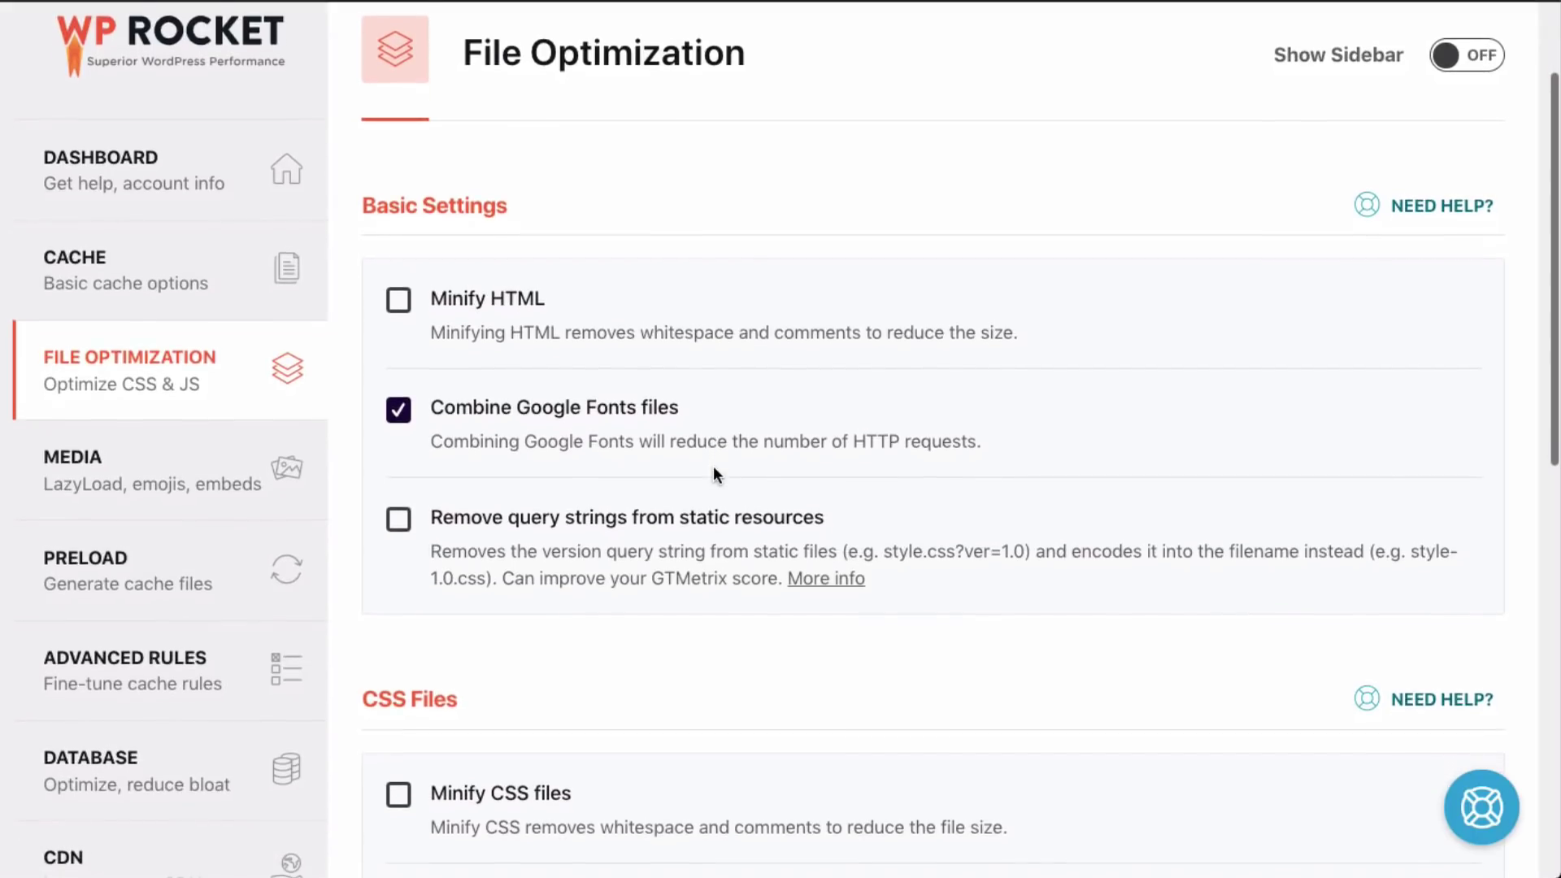
scroll(713, 469, down, 3)
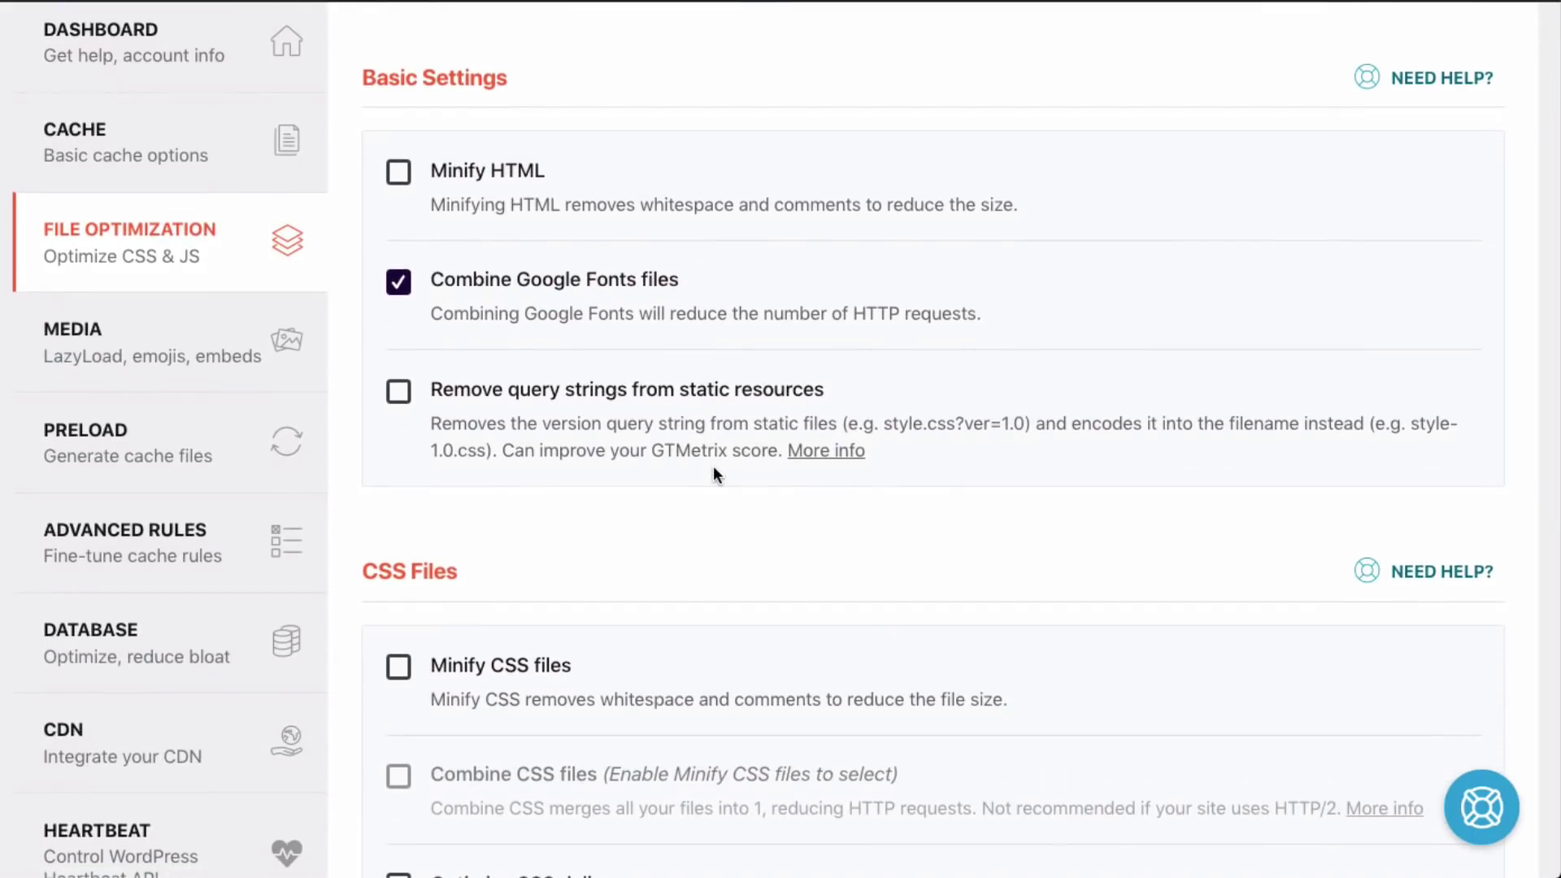
scroll(714, 471, down, 2)
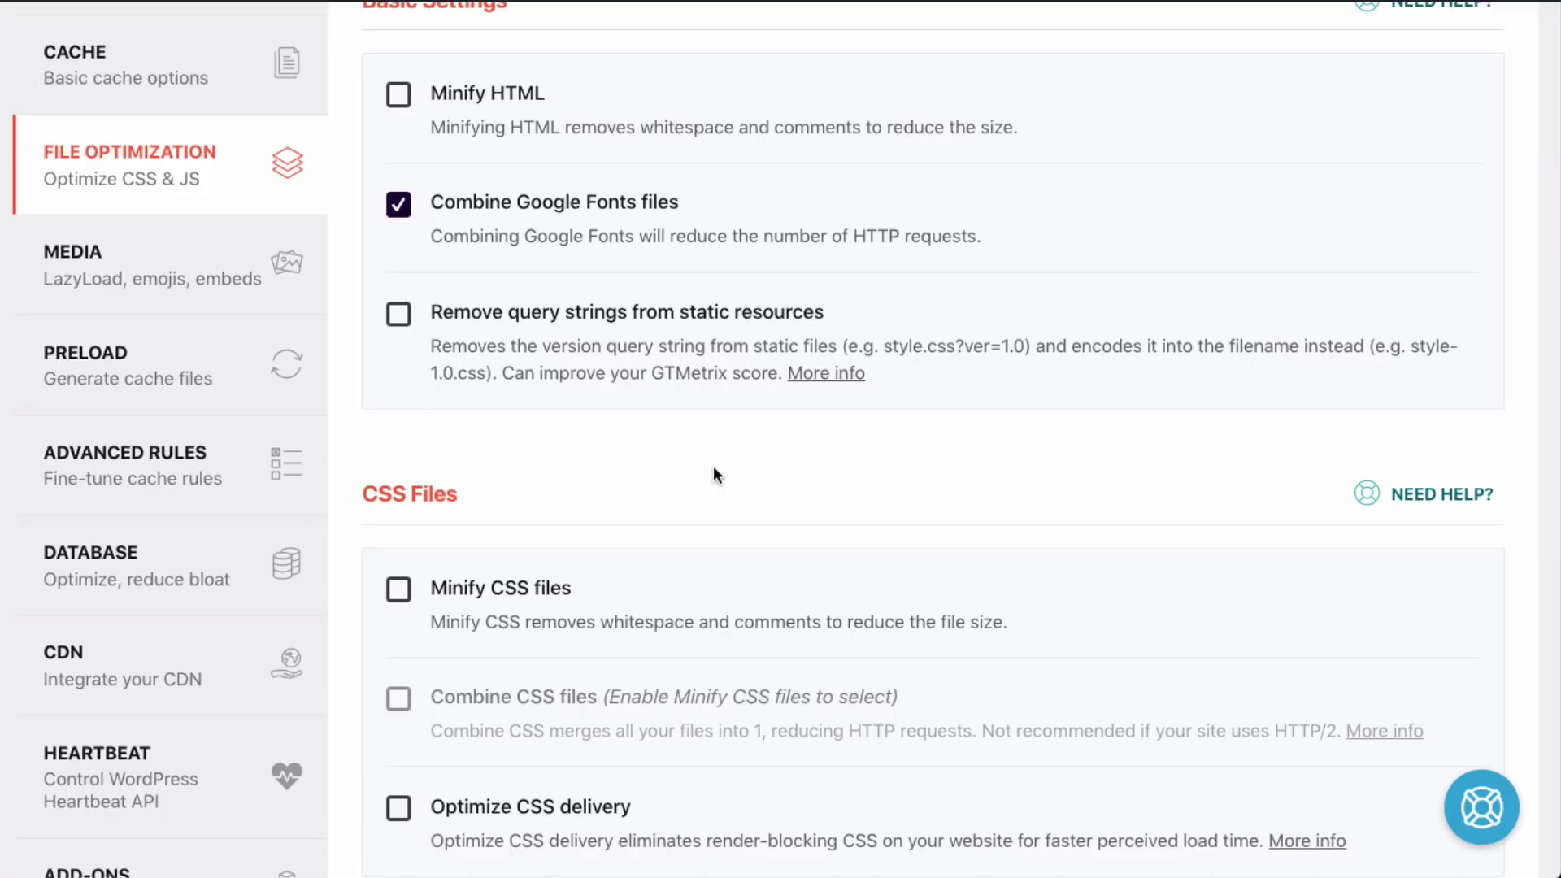
scroll(714, 474, down, 1)
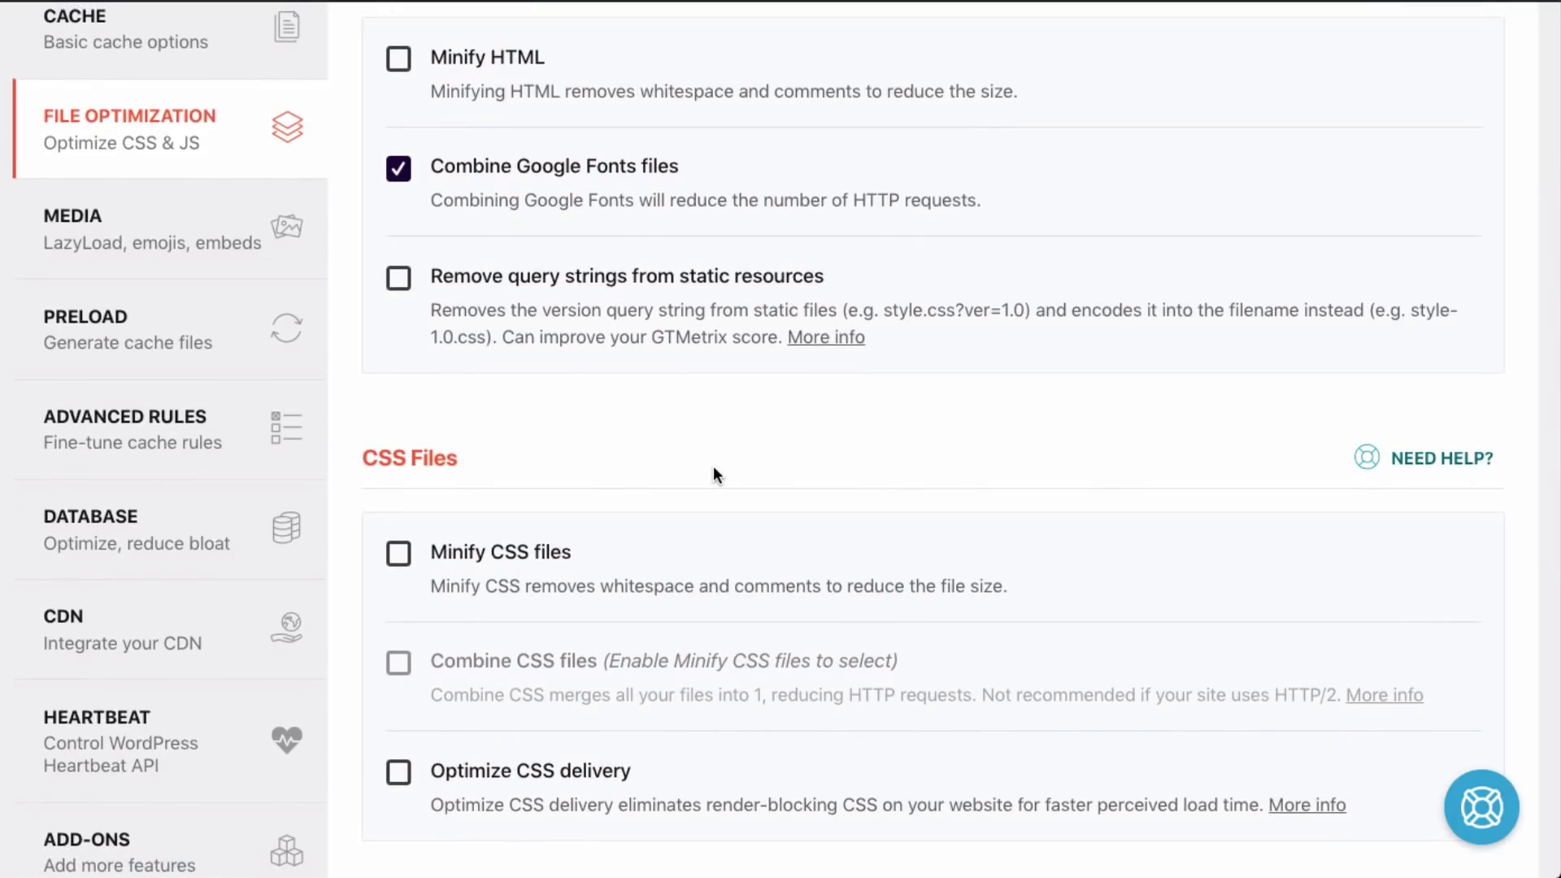
scroll(715, 474, down, 3)
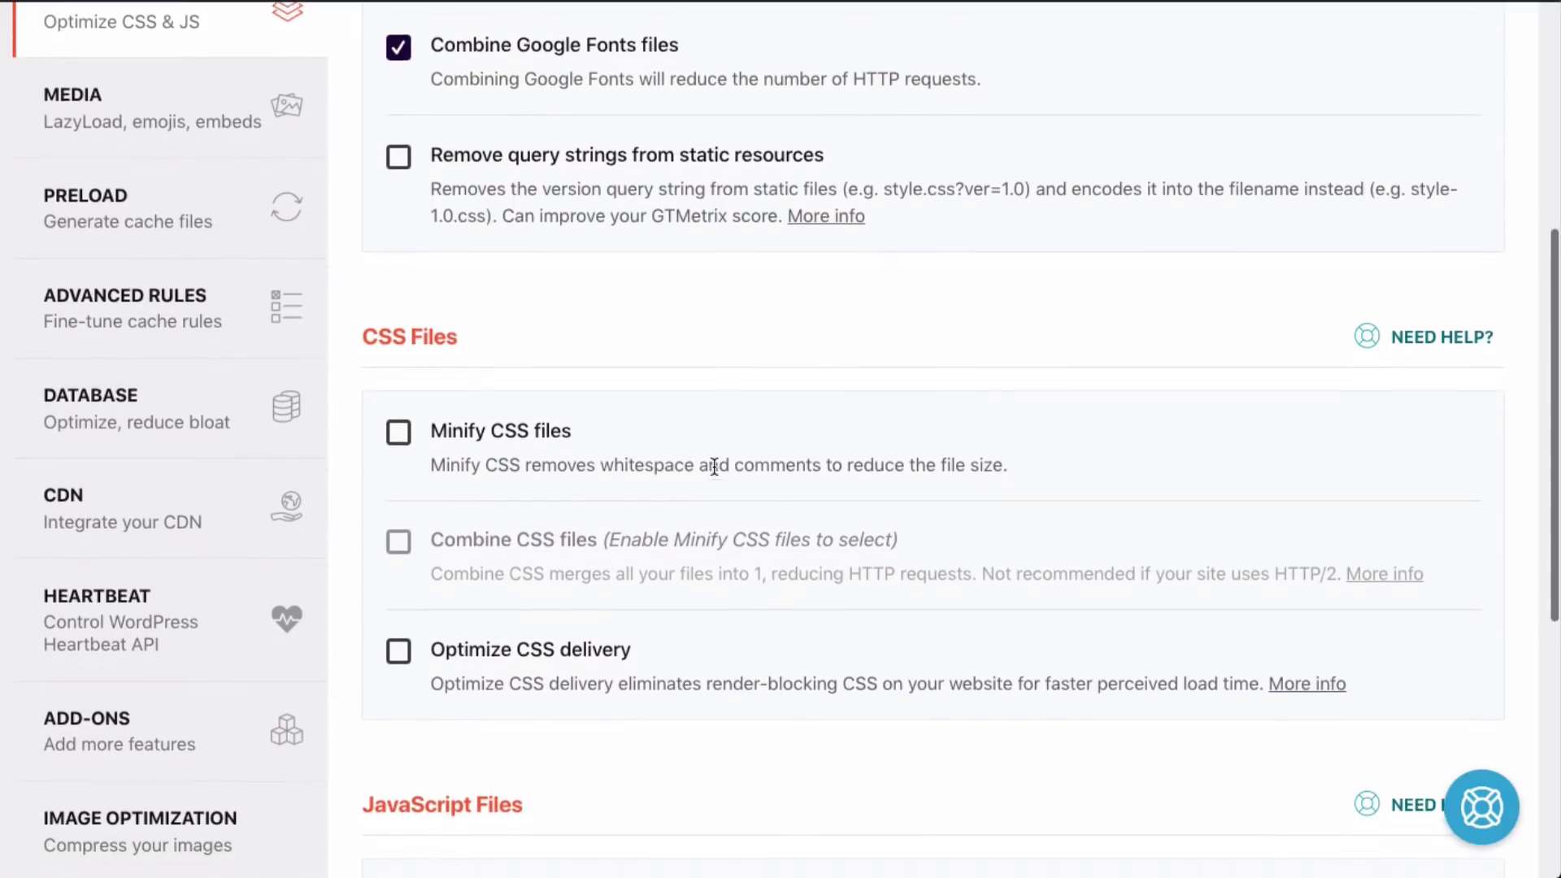
scroll(714, 466, down, 1)
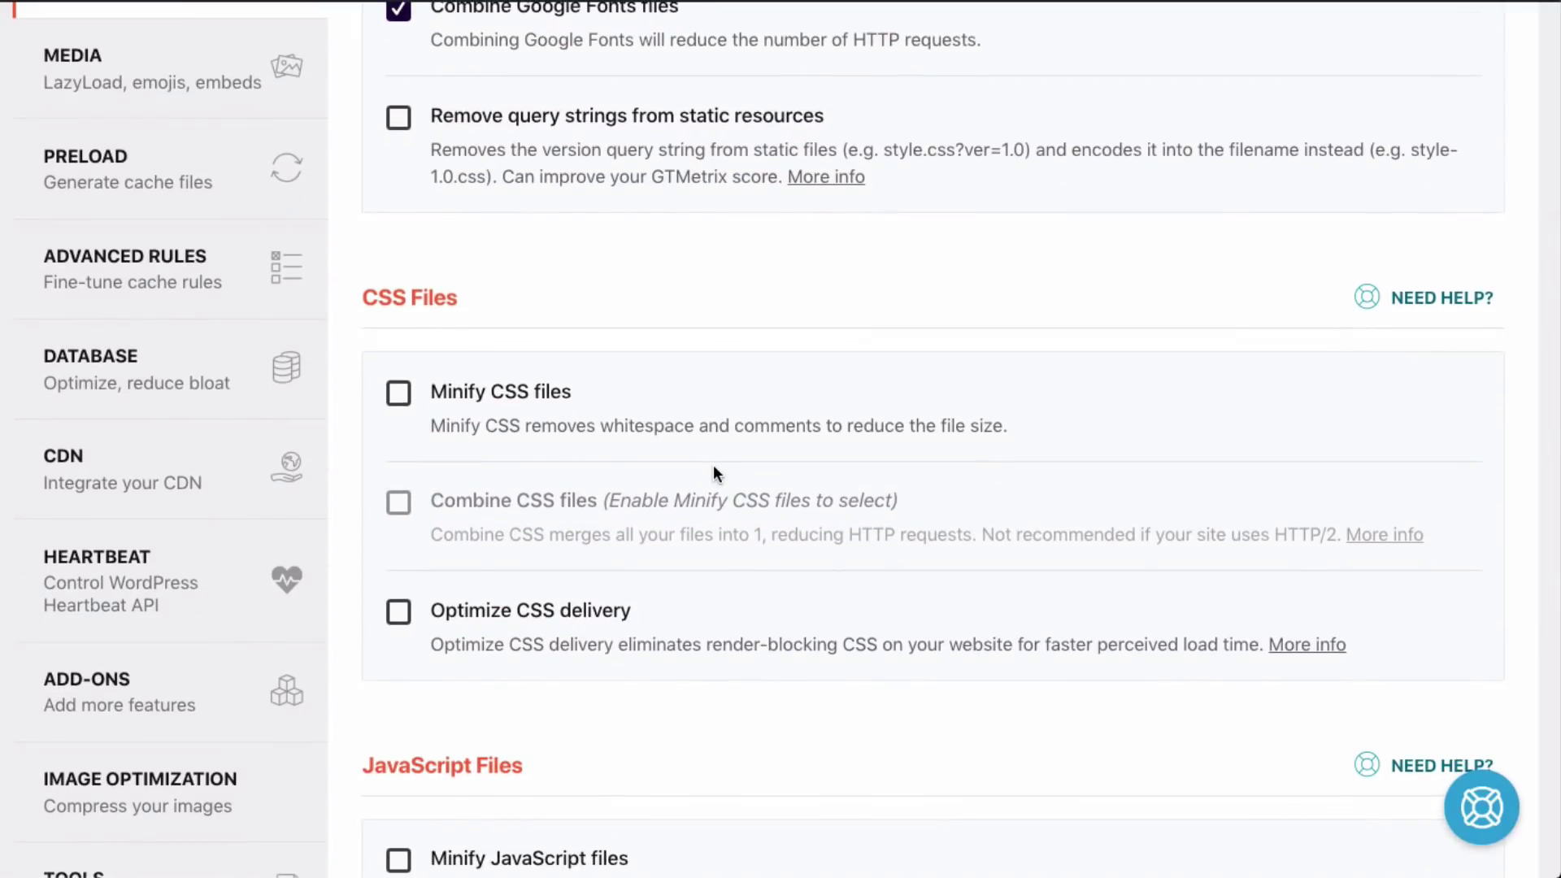
Enable Minify CSS files and confirm its activation
scroll(713, 466, down, 2)
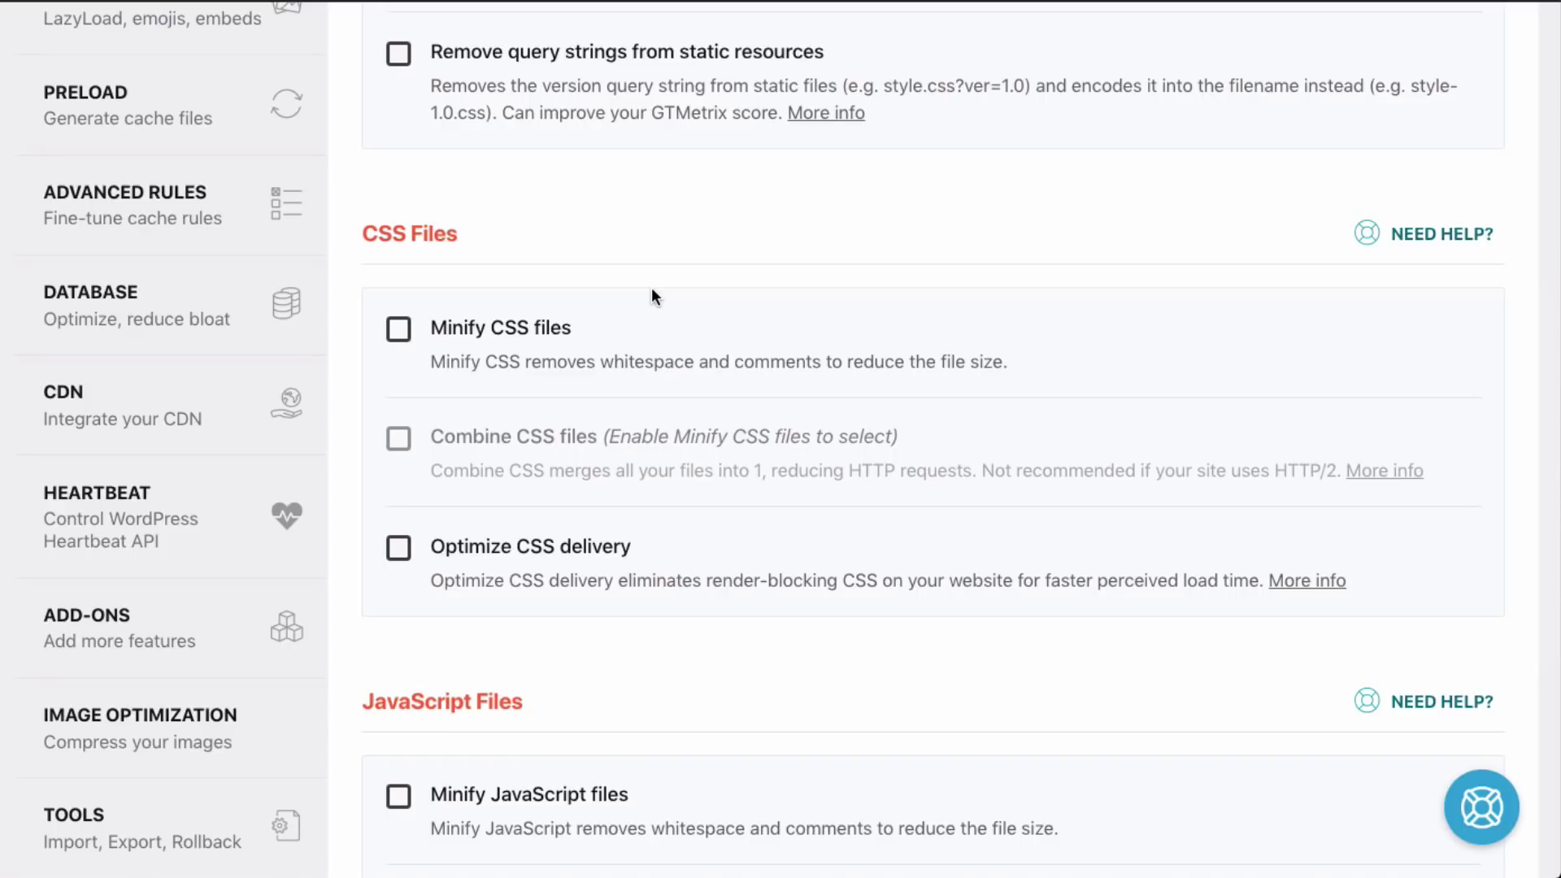
click(447, 340)
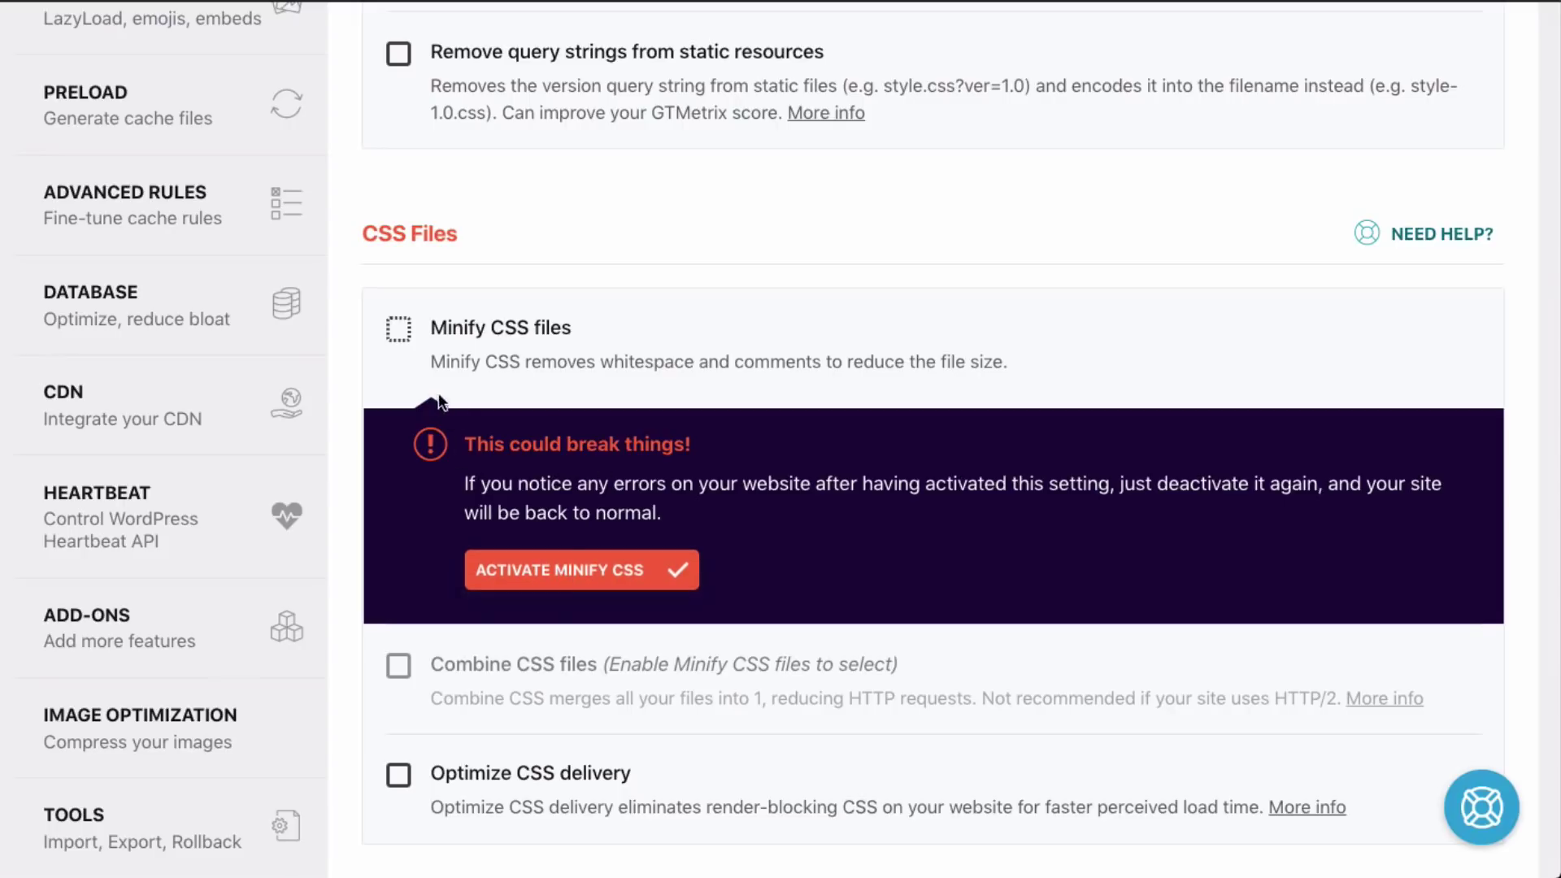
click(581, 570)
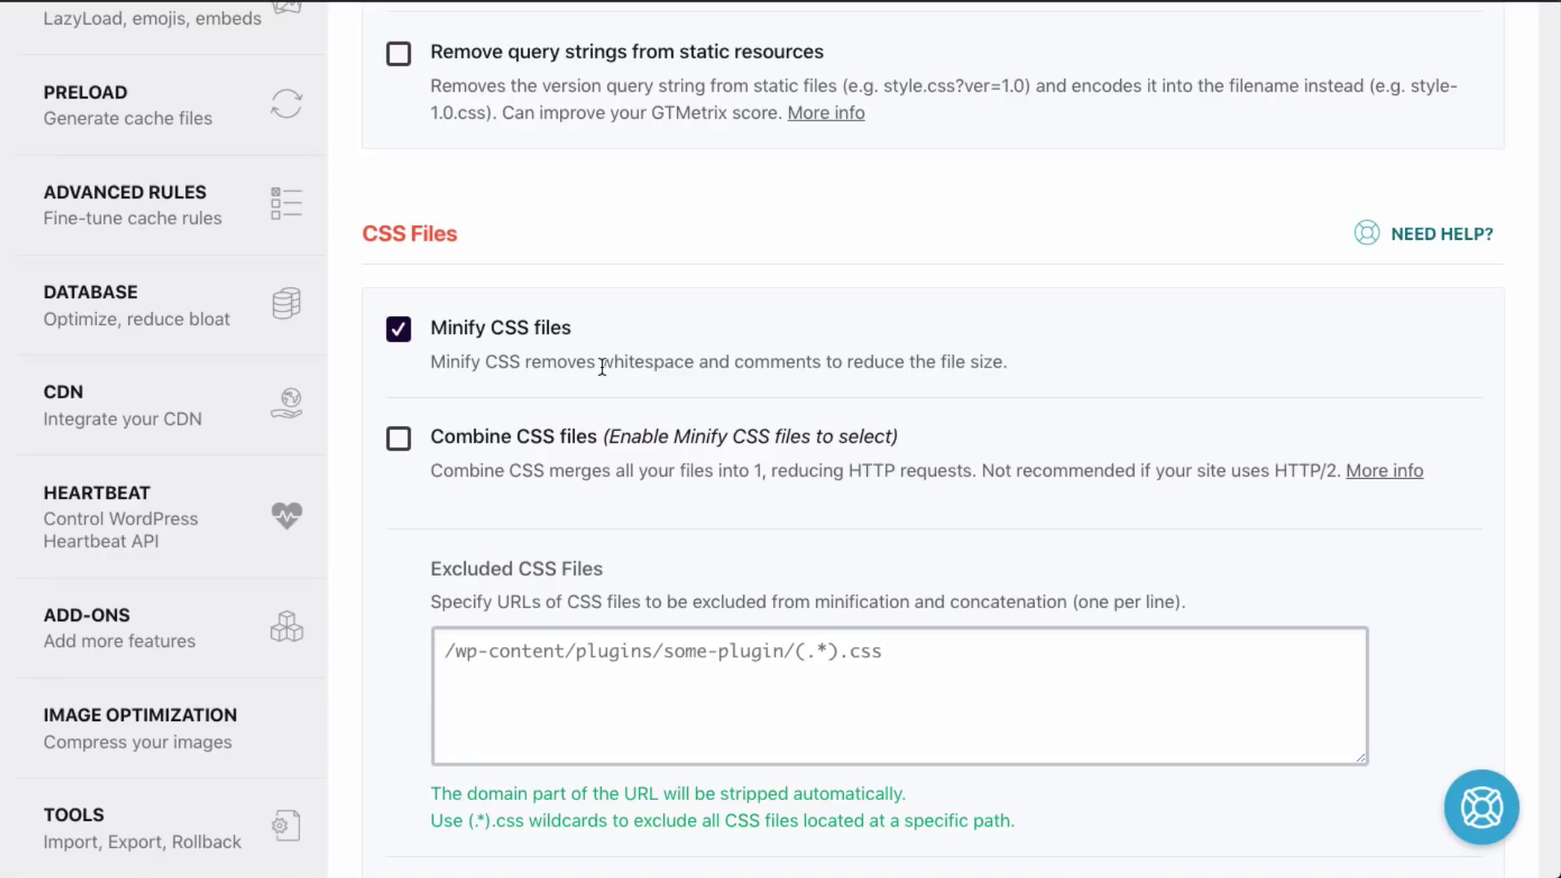
scroll(602, 368, down, 1)
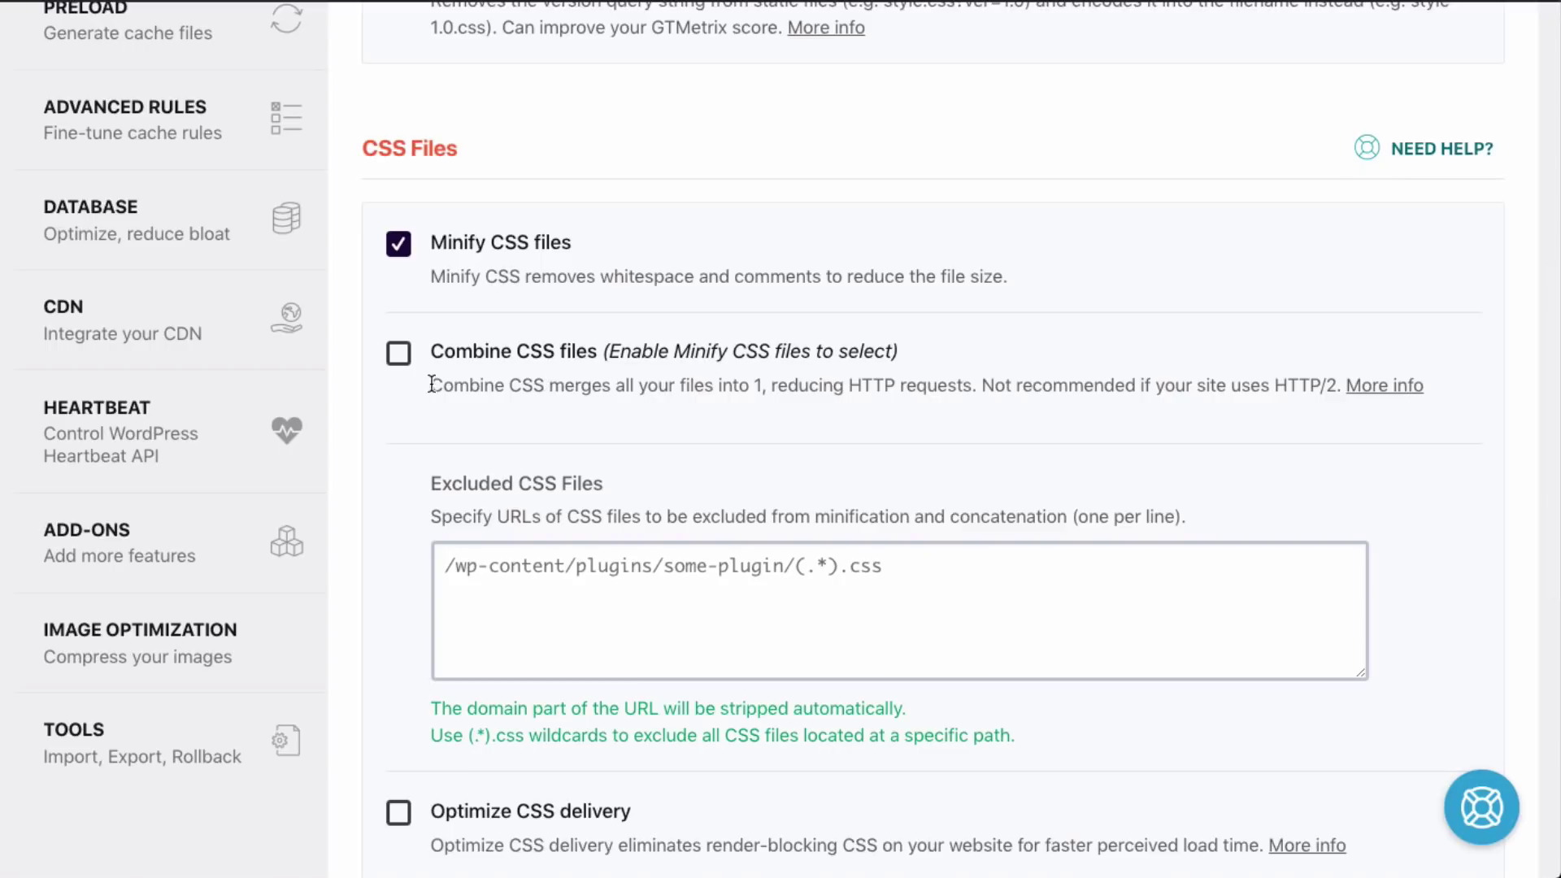
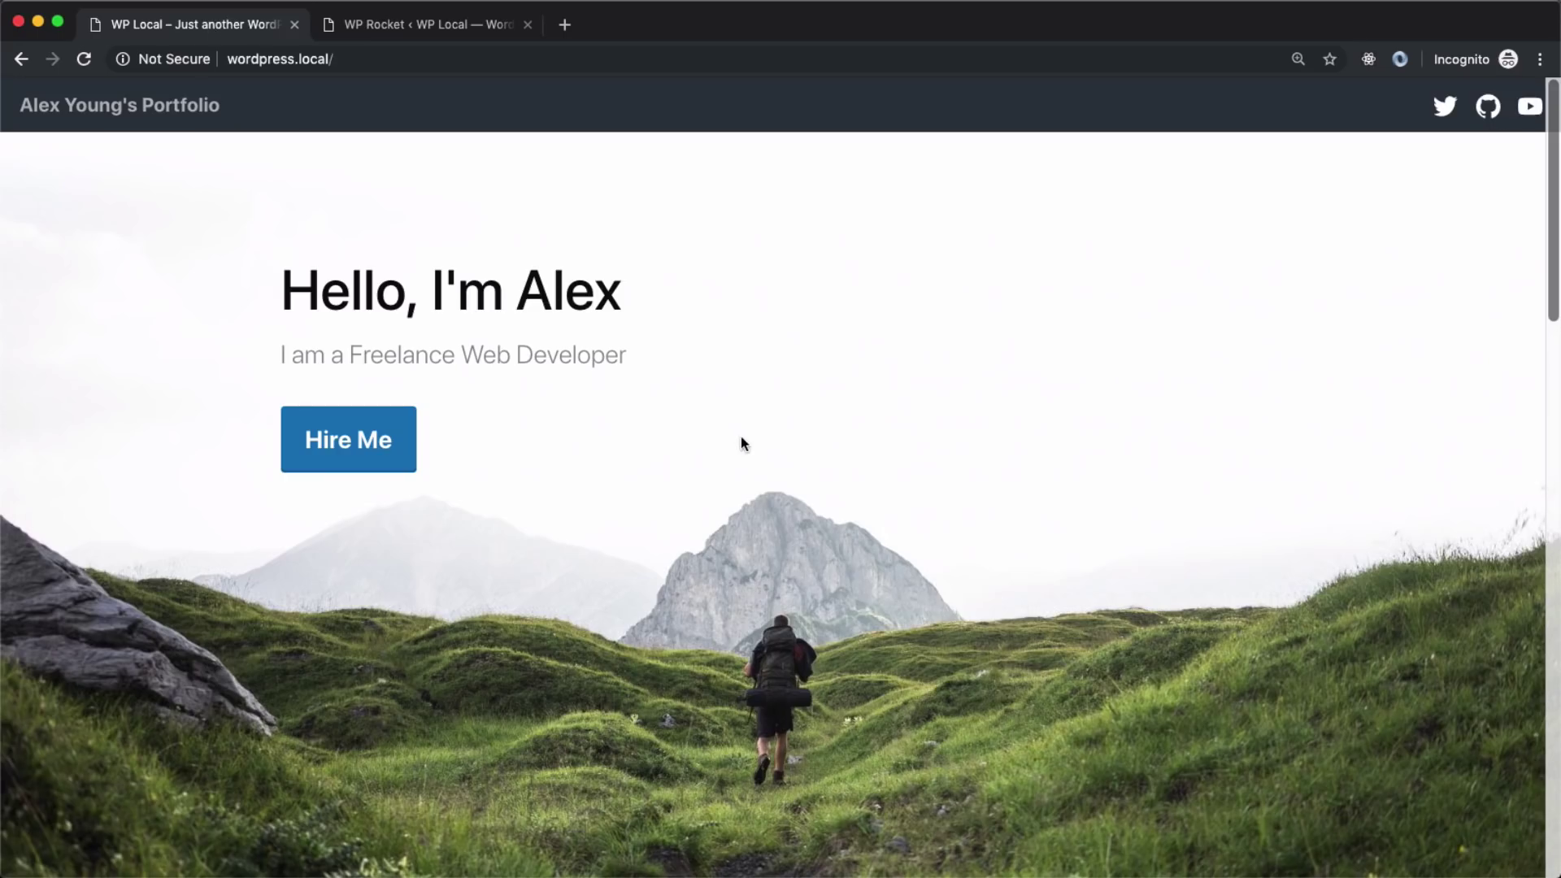
Reload the front page with the developer tools open, examine its CSS requests in the network log, and return to the WP Rocket settings
key(super+alt+i)
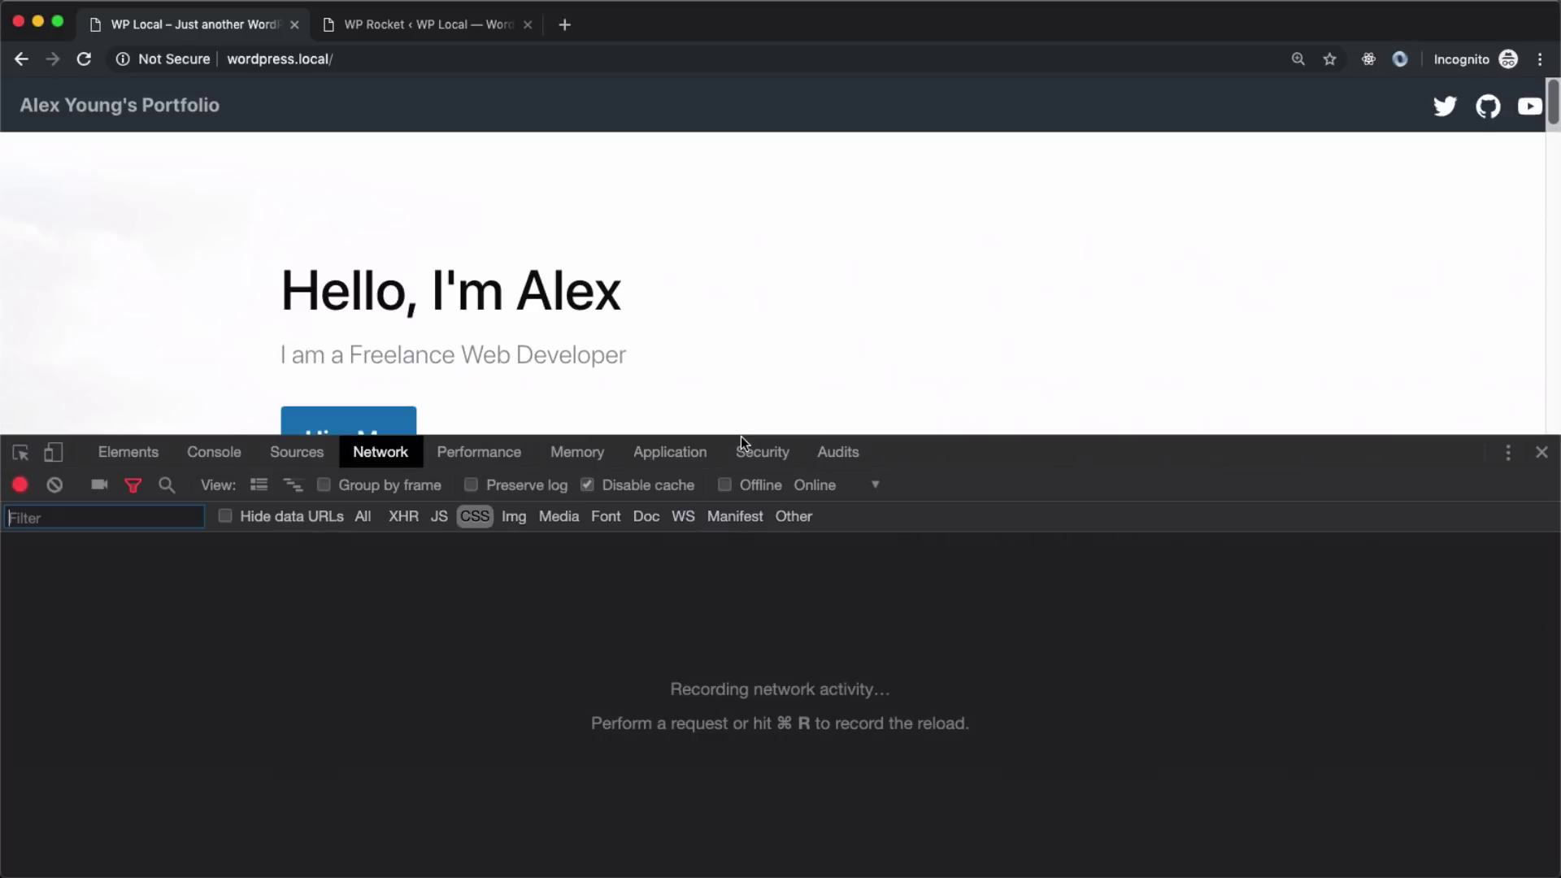
click(85, 60)
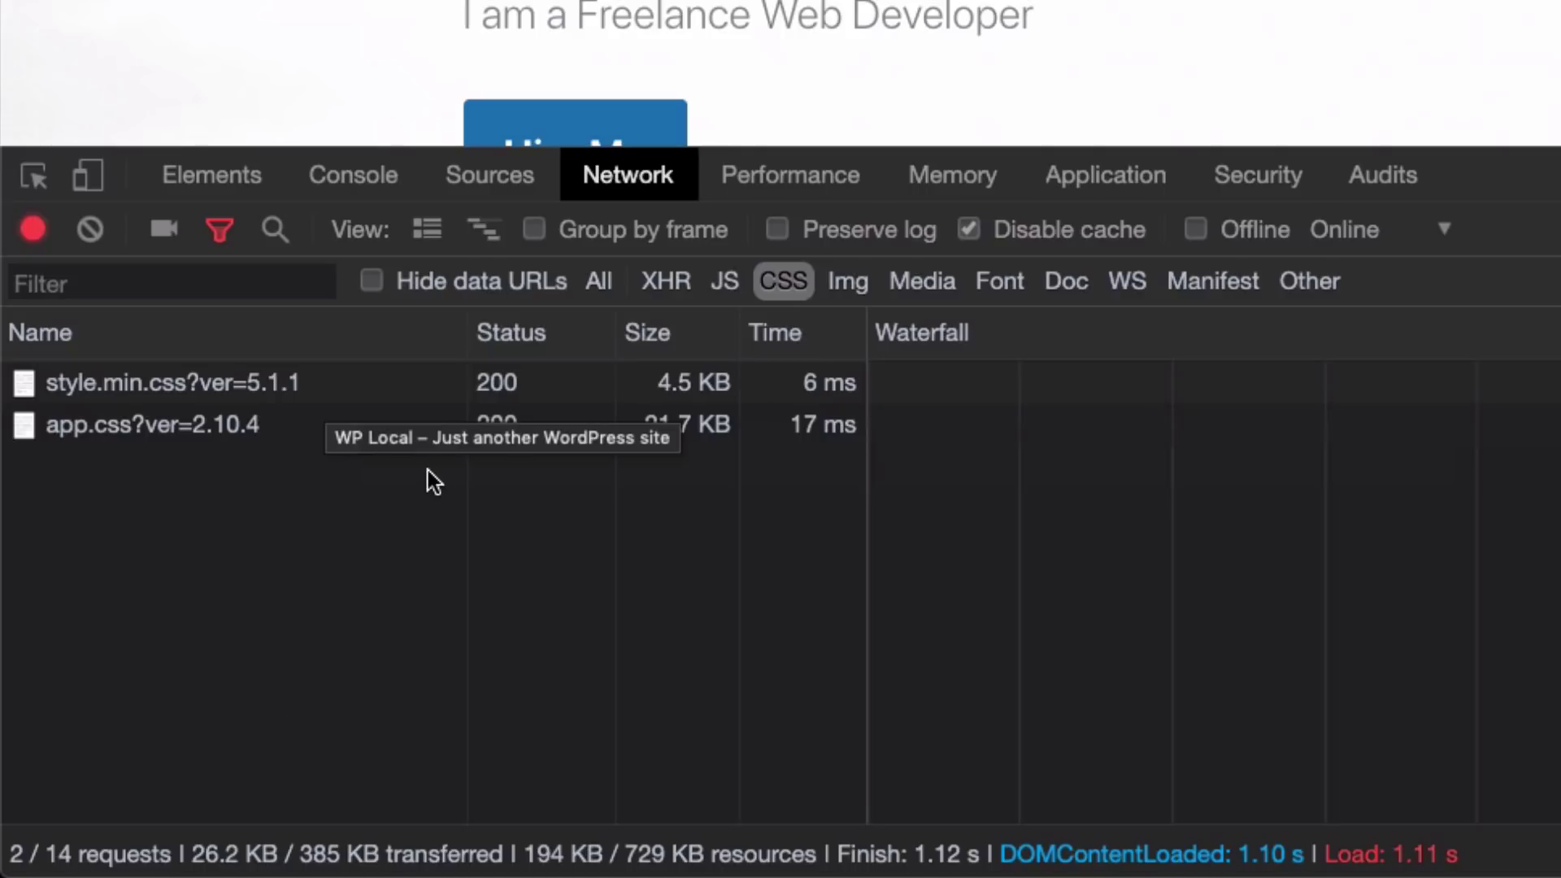
click(735, 290)
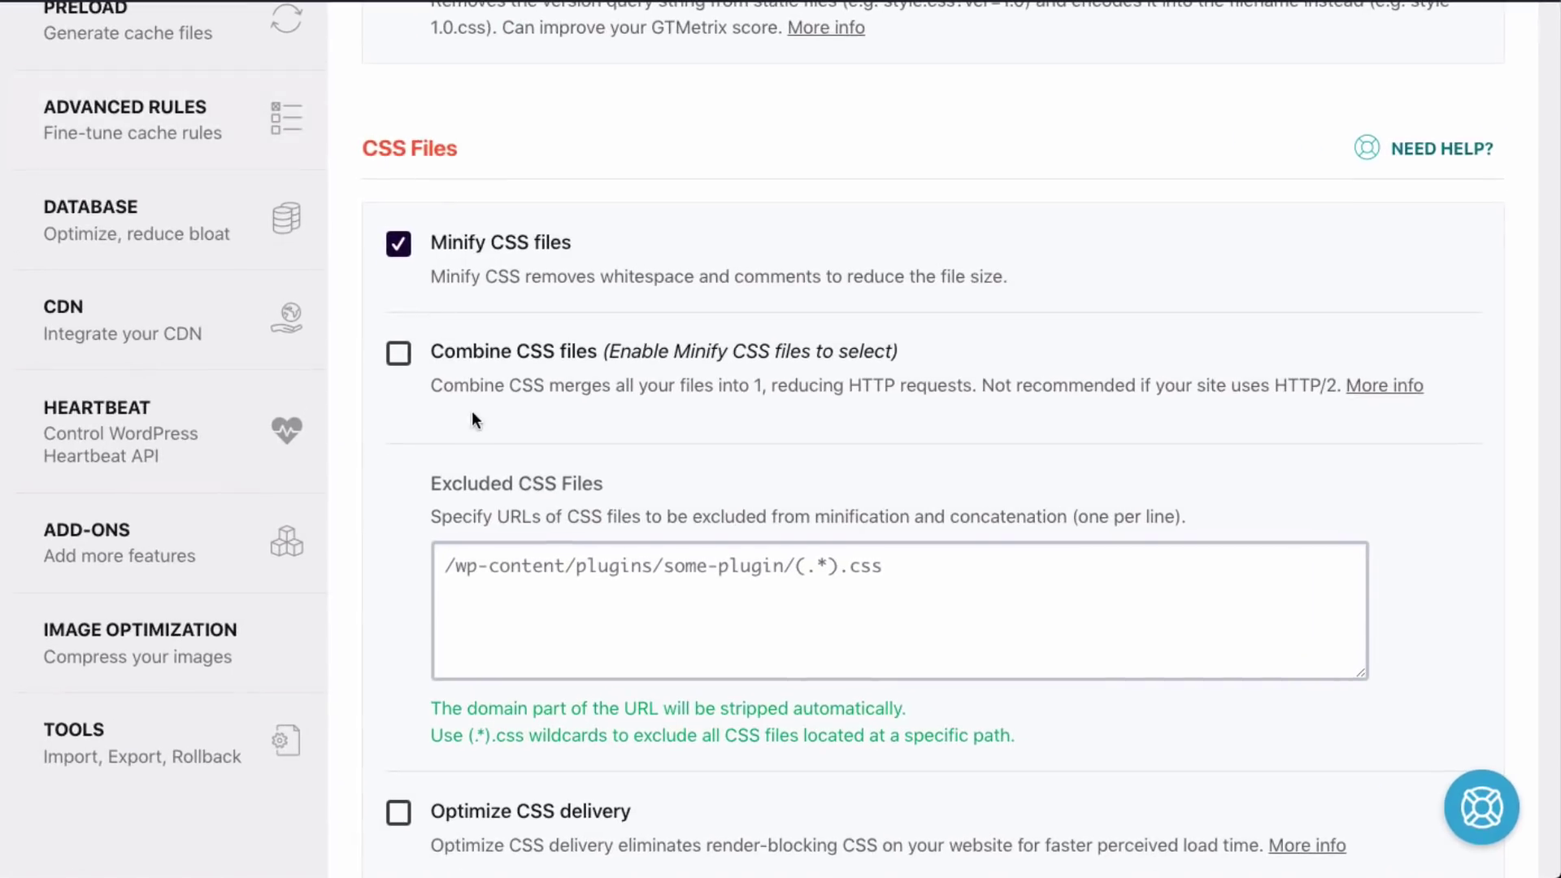
Enable Combine CSS files and confirm its activation
click(407, 360)
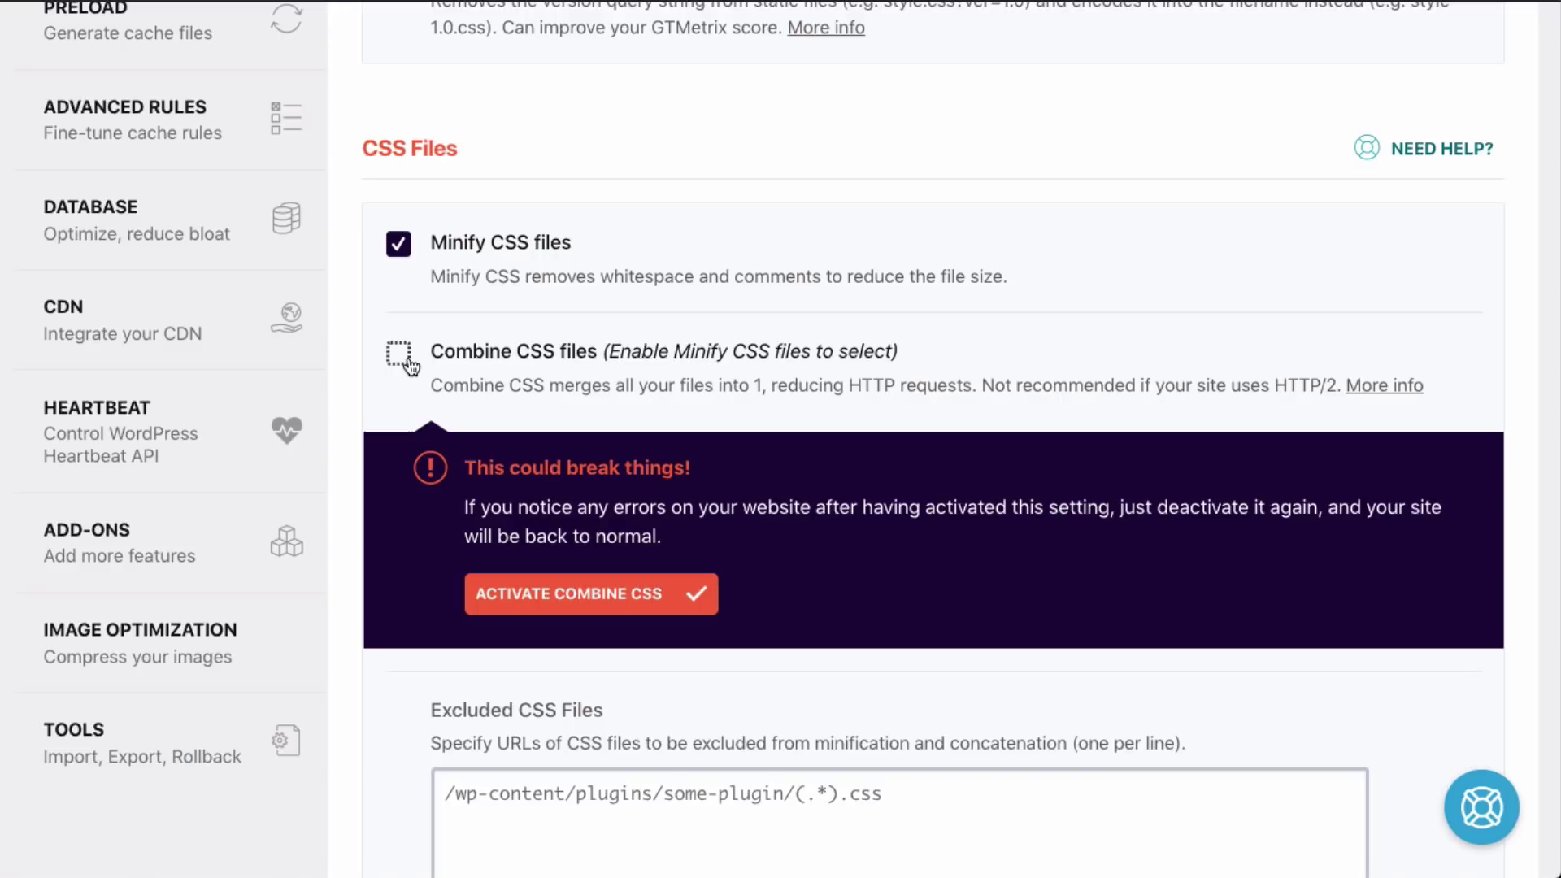
click(525, 595)
scroll(967, 285, down, 2)
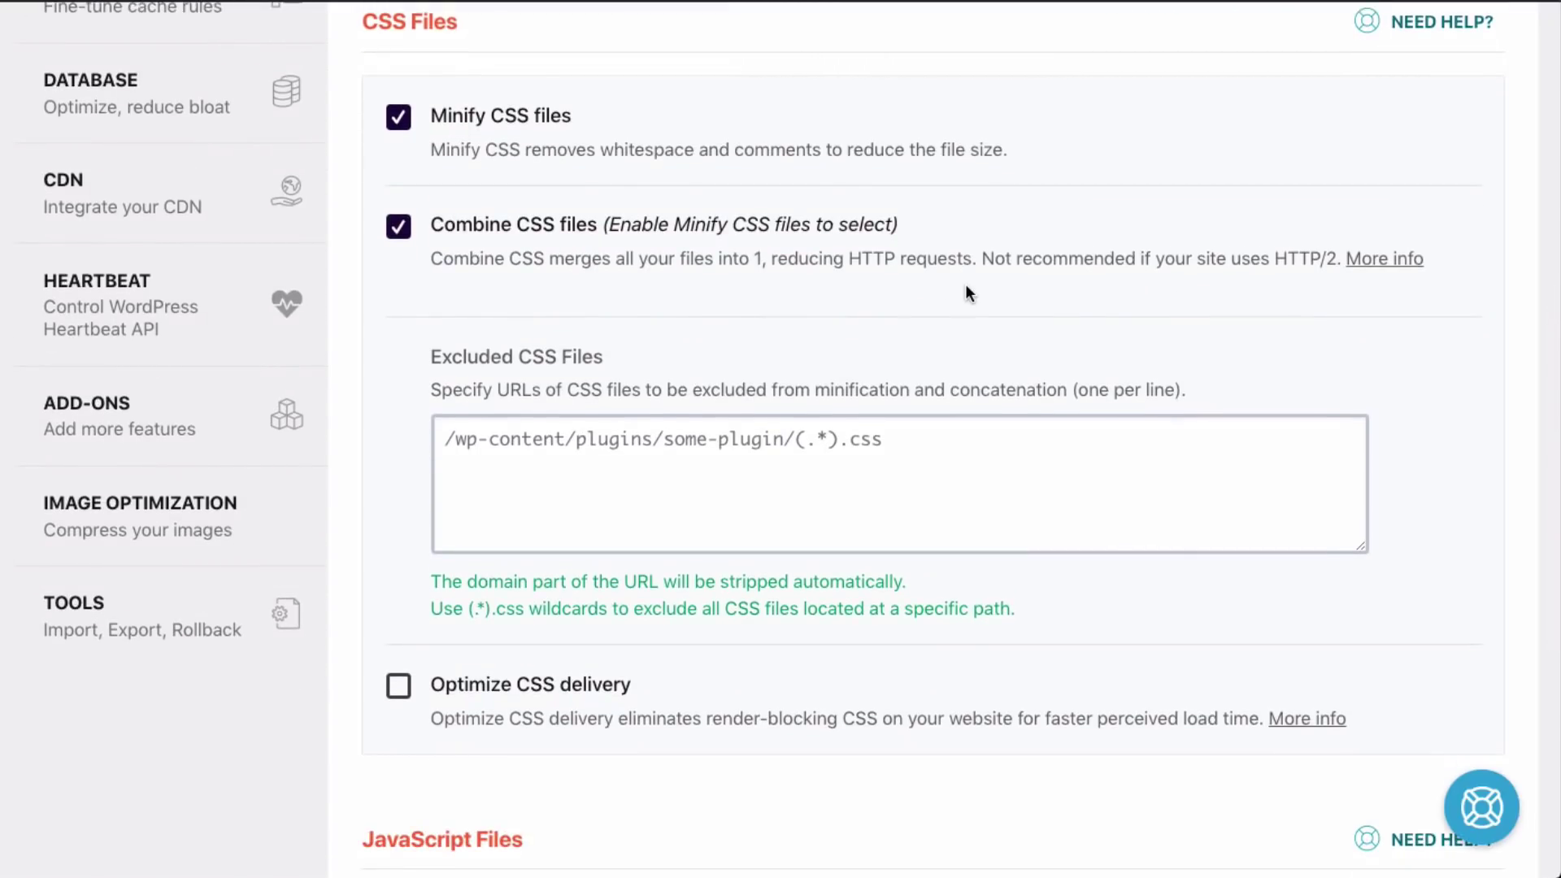
Review the remaining CSS Files options and the JavaScript Files options for minifying, combining and excluding scripts
scroll(965, 283, up, 1)
scroll(938, 289, down, 2)
scroll(938, 296, down, 1)
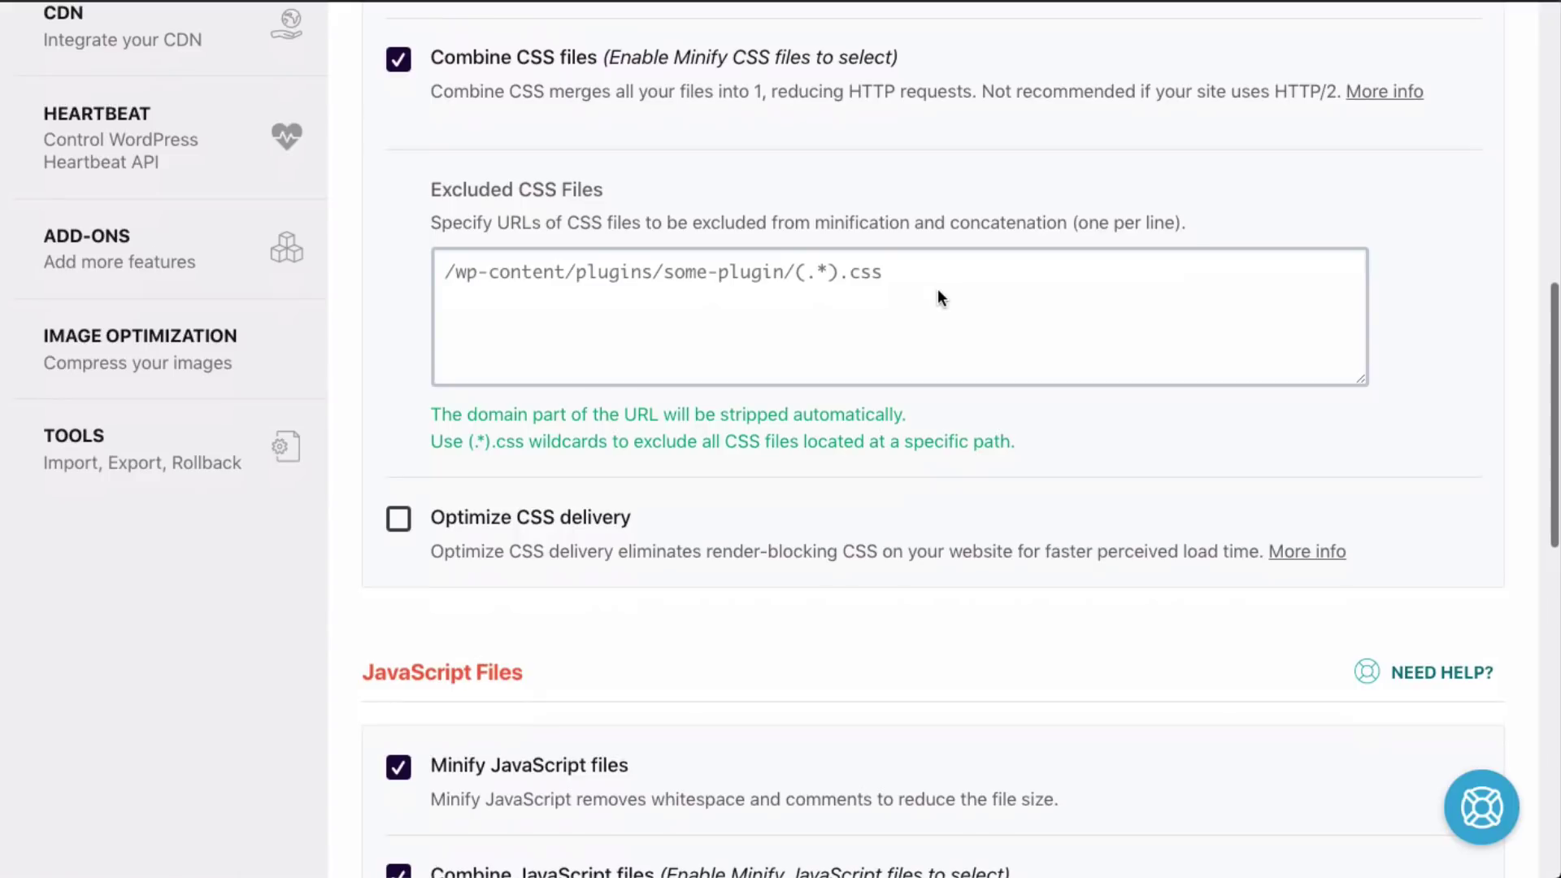
scroll(941, 294, down, 1)
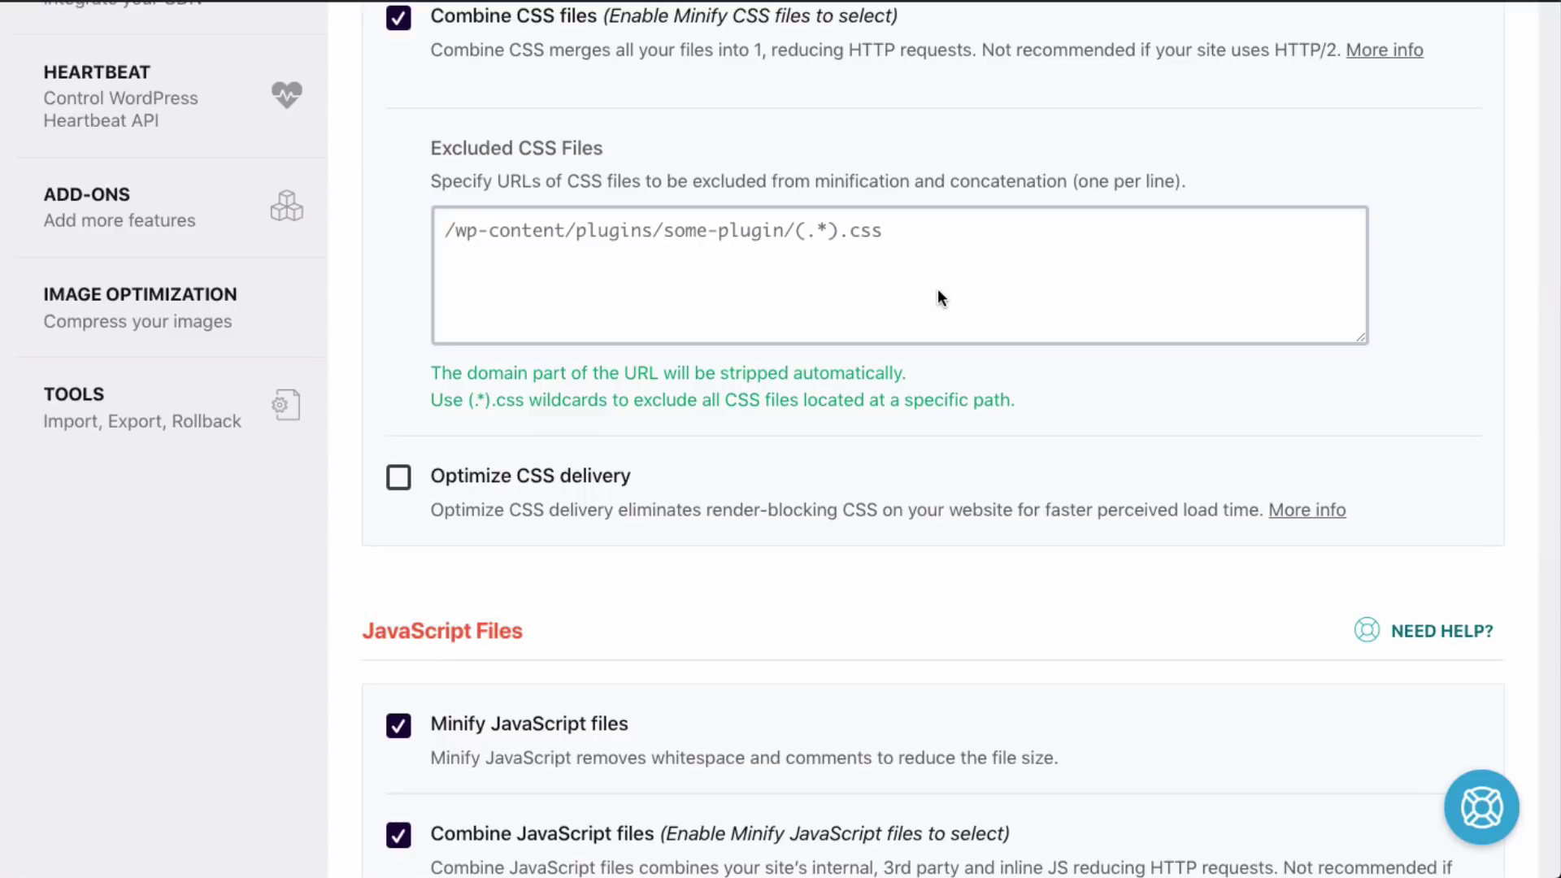
scroll(939, 291, down, 5)
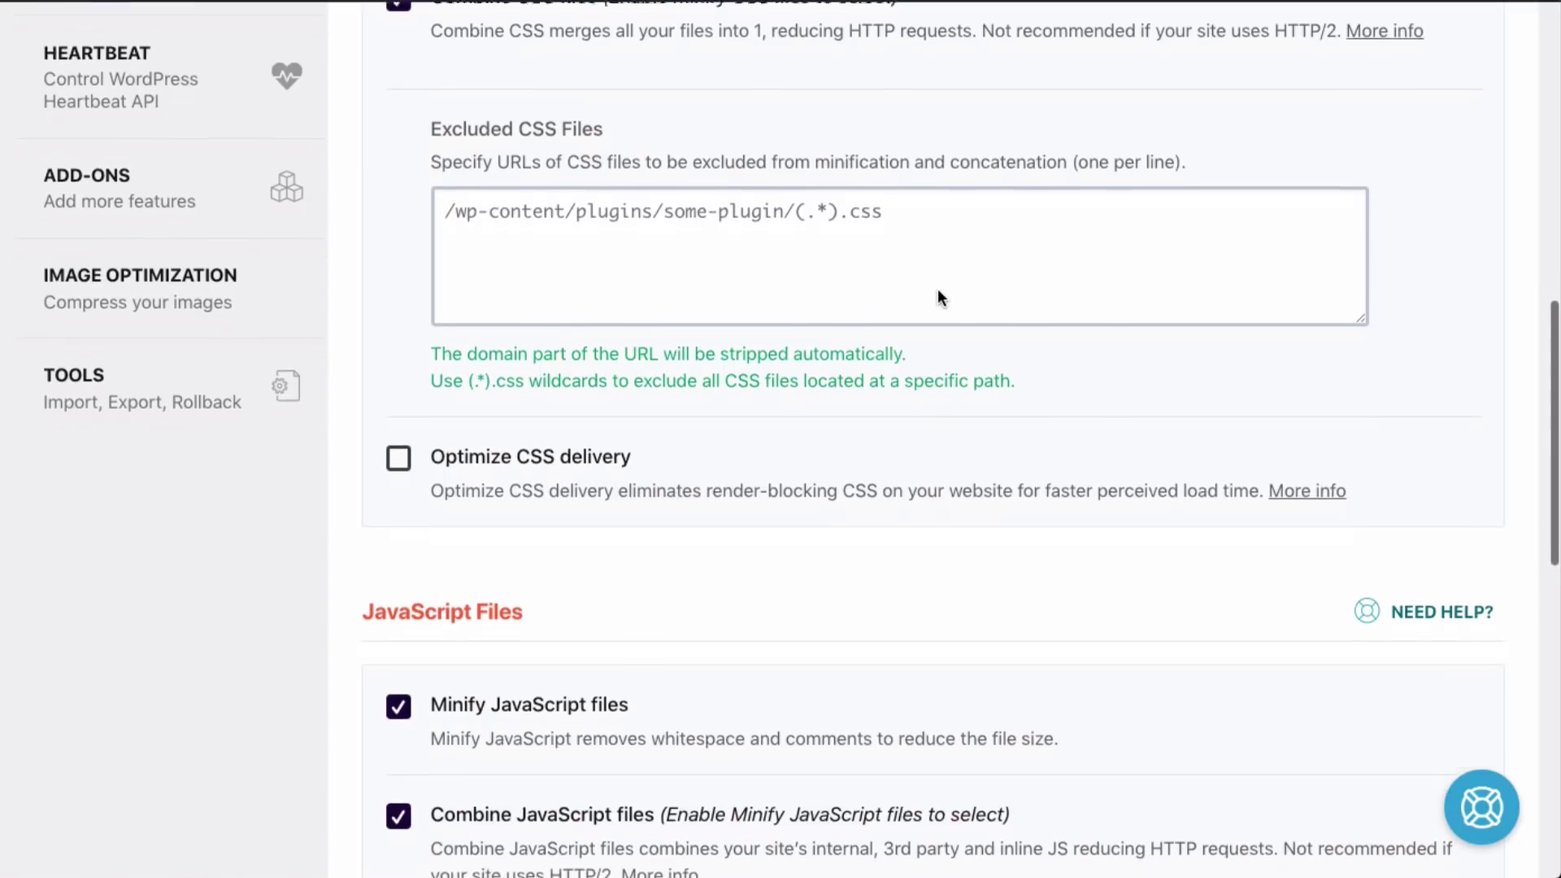
scroll(937, 292, down, 5)
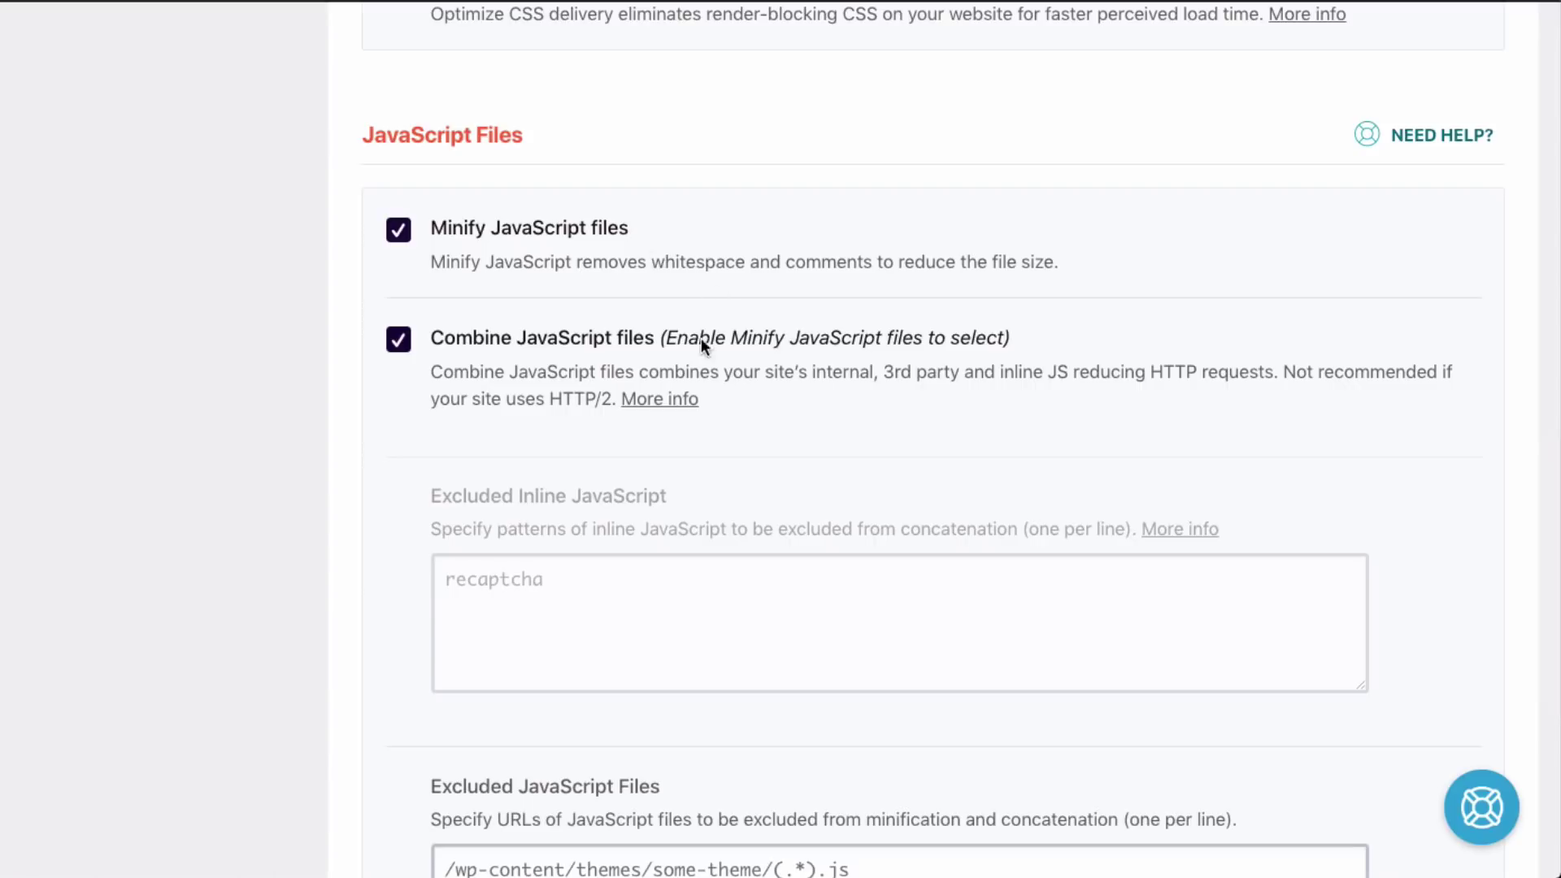
scroll(522, 363, down, 1)
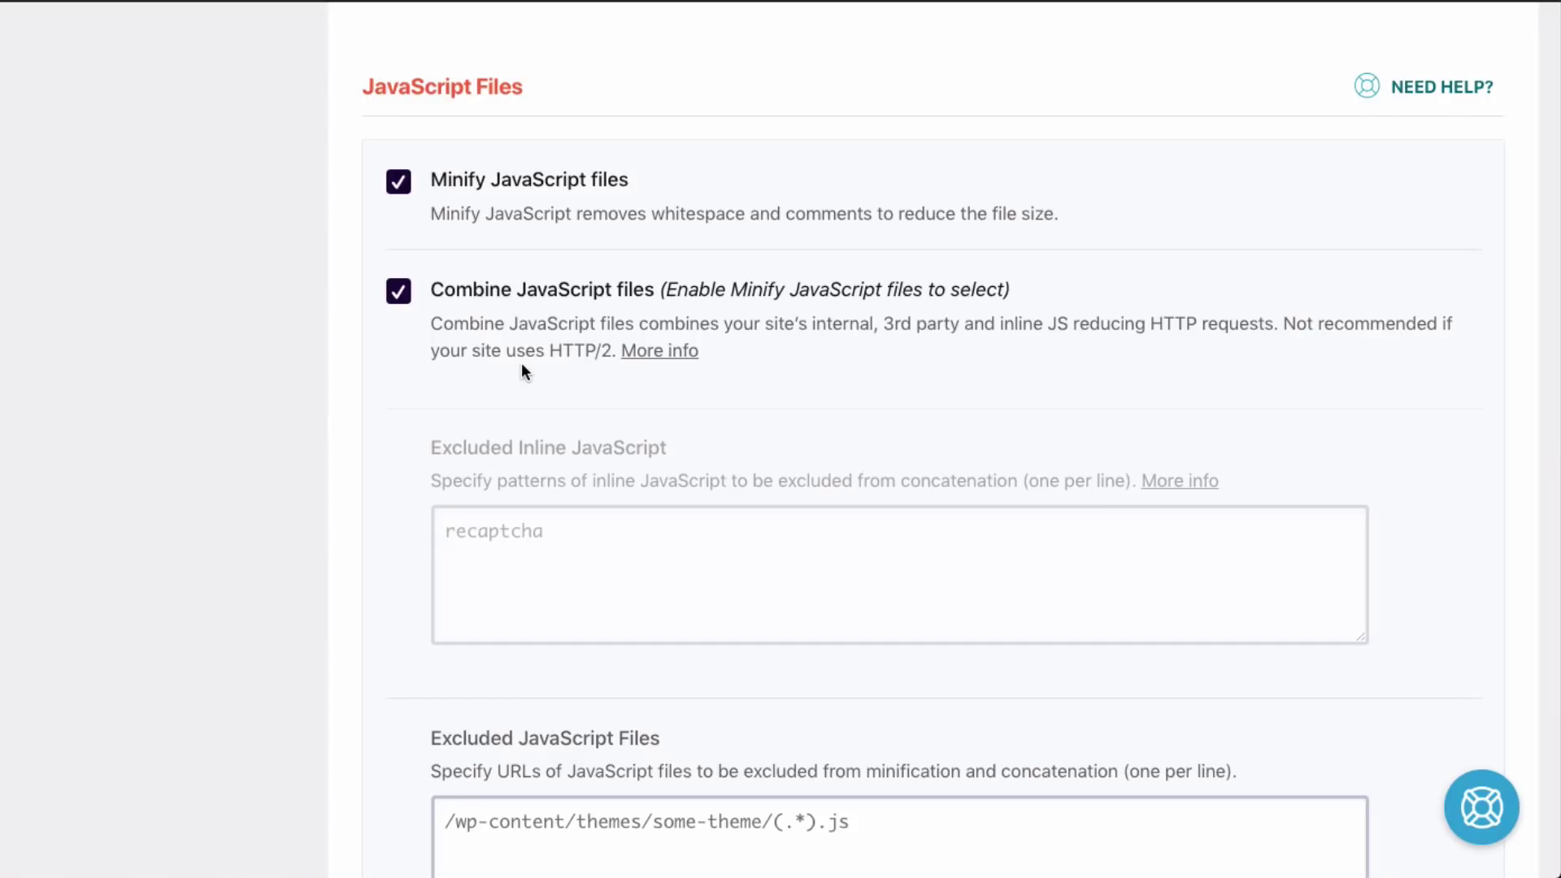
scroll(520, 371, down, 8)
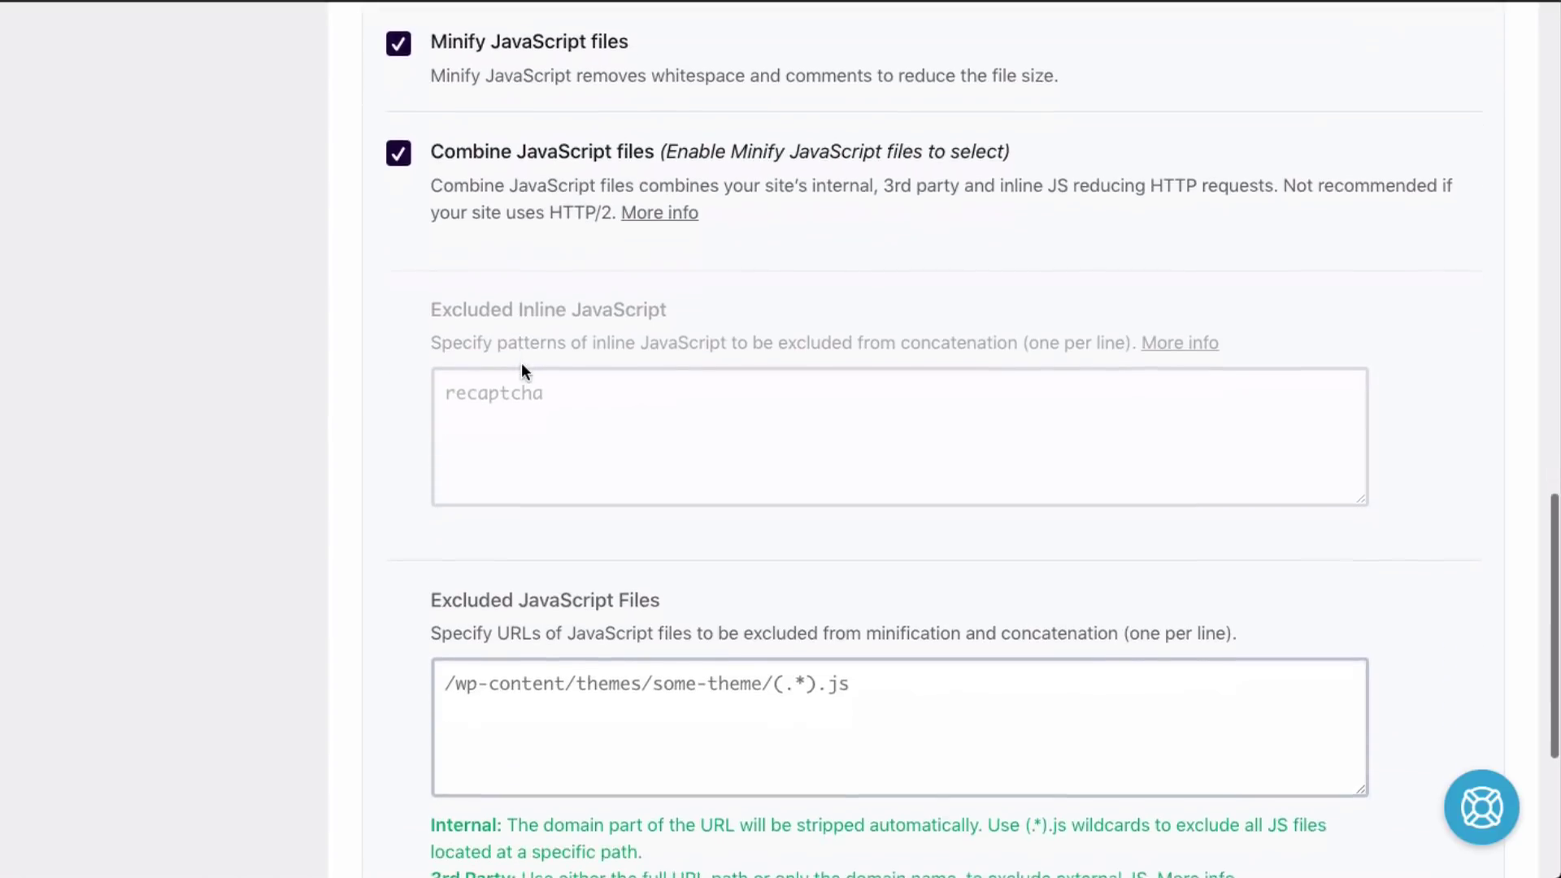
Enable Load JavaScript deferred in the JavaScript Files options and save the changes
scroll(520, 363, down, 3)
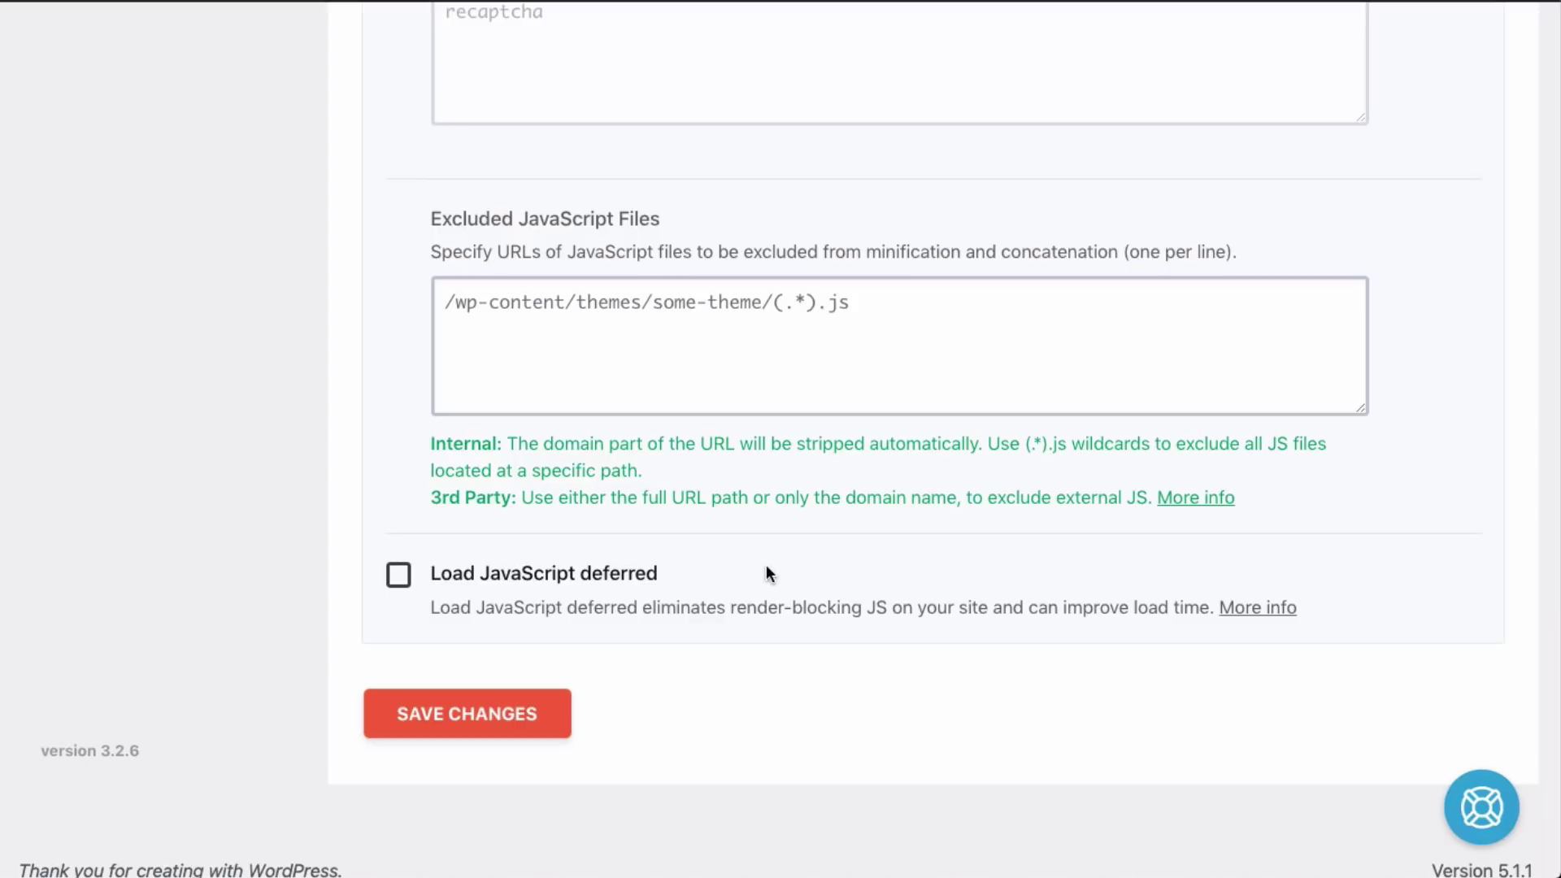
click(614, 573)
scroll(605, 583, down, 1)
click(489, 704)
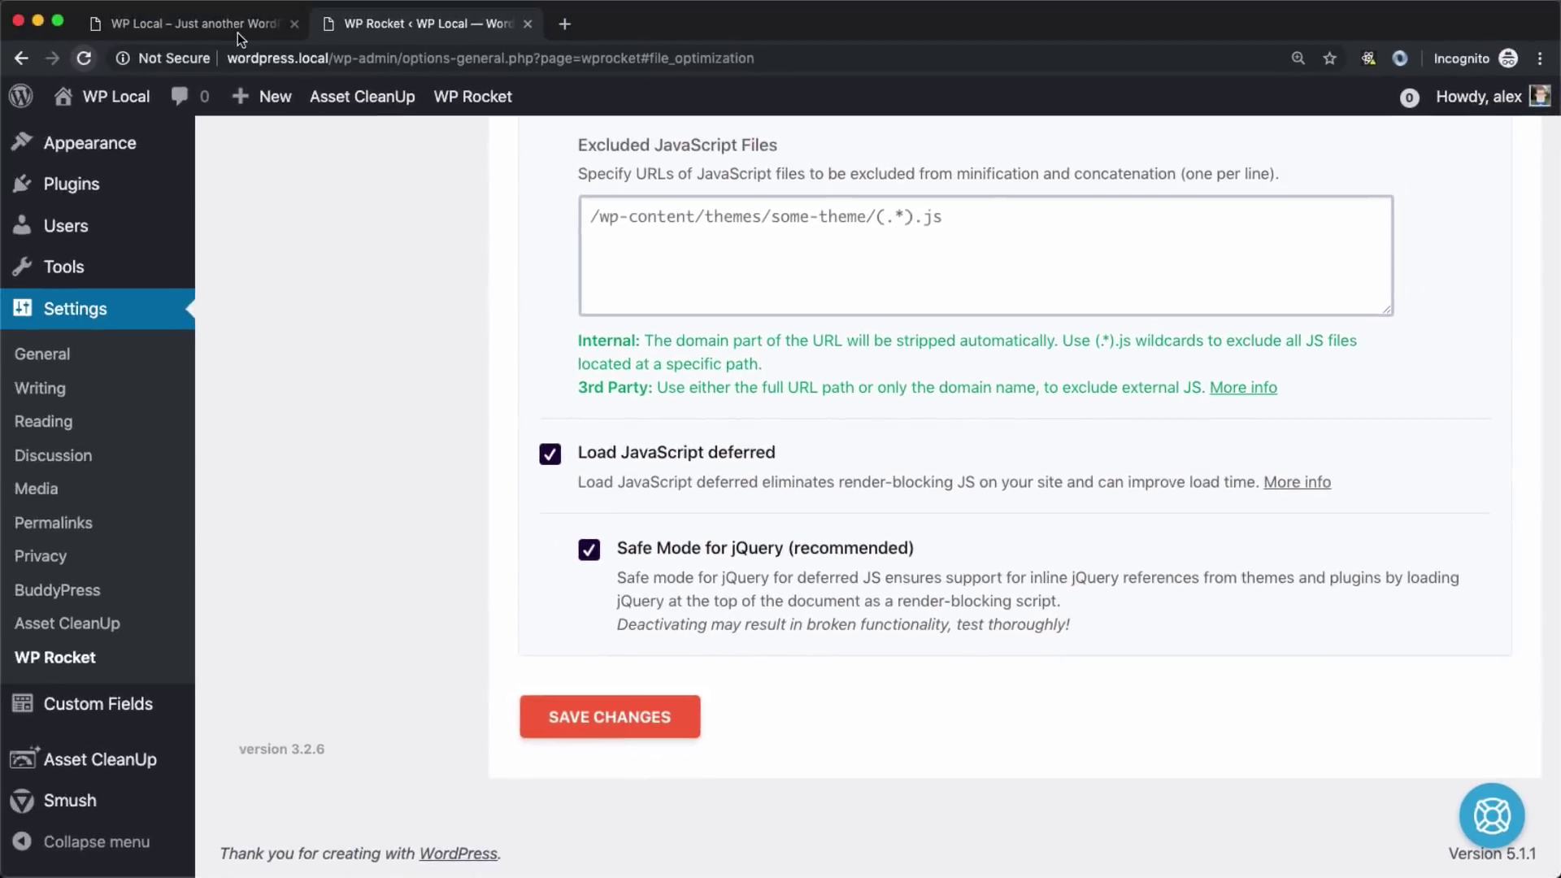
Reload the front page with the developer tools open and examine its requests and load times in the network log
click(239, 33)
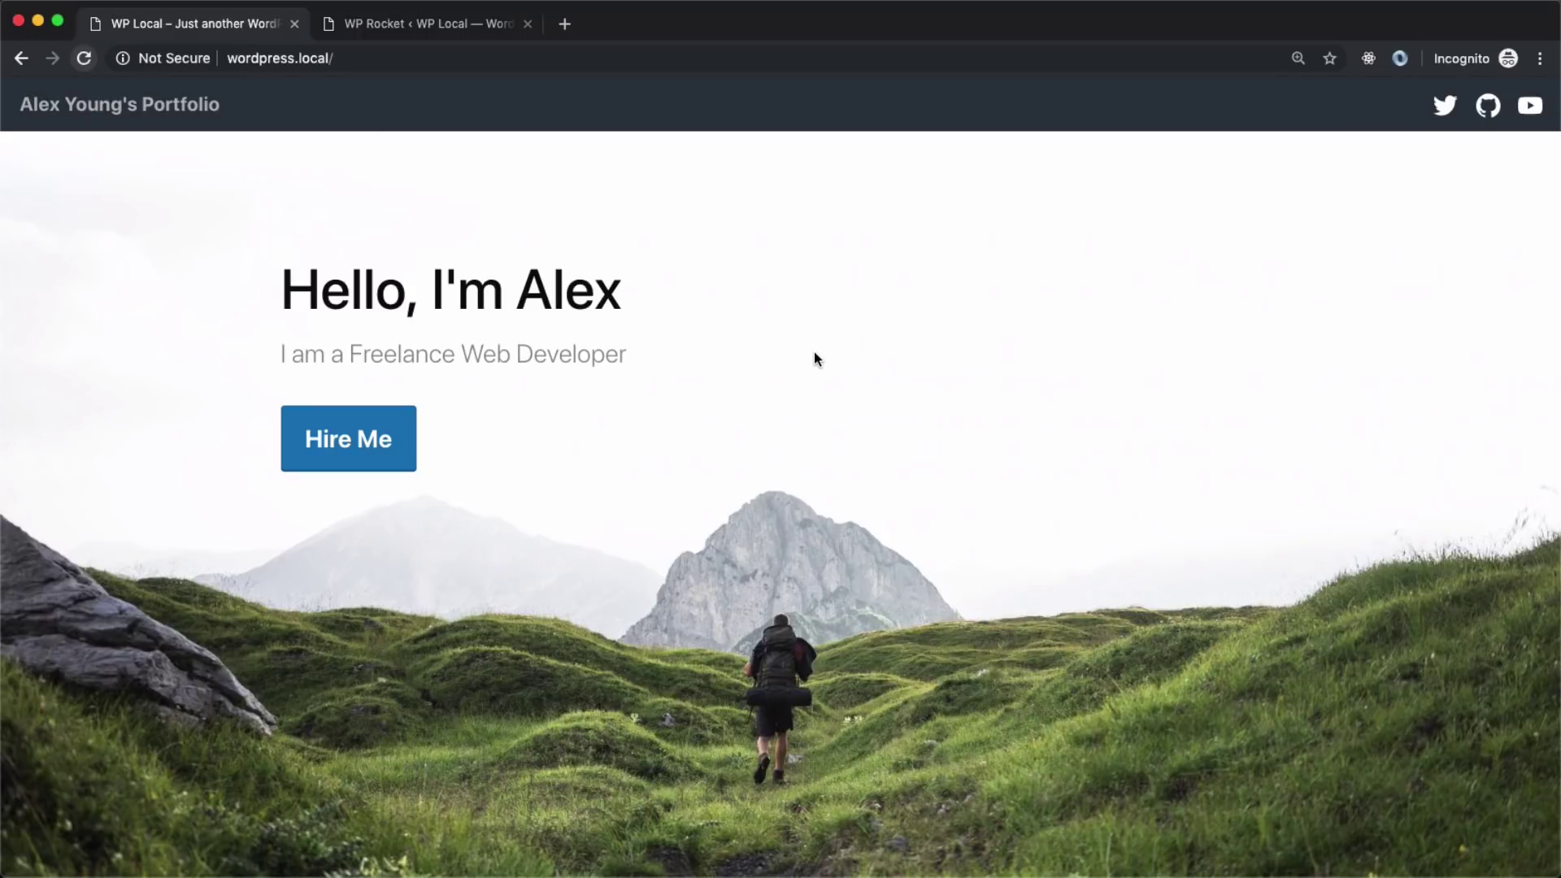
key(super+alt+i)
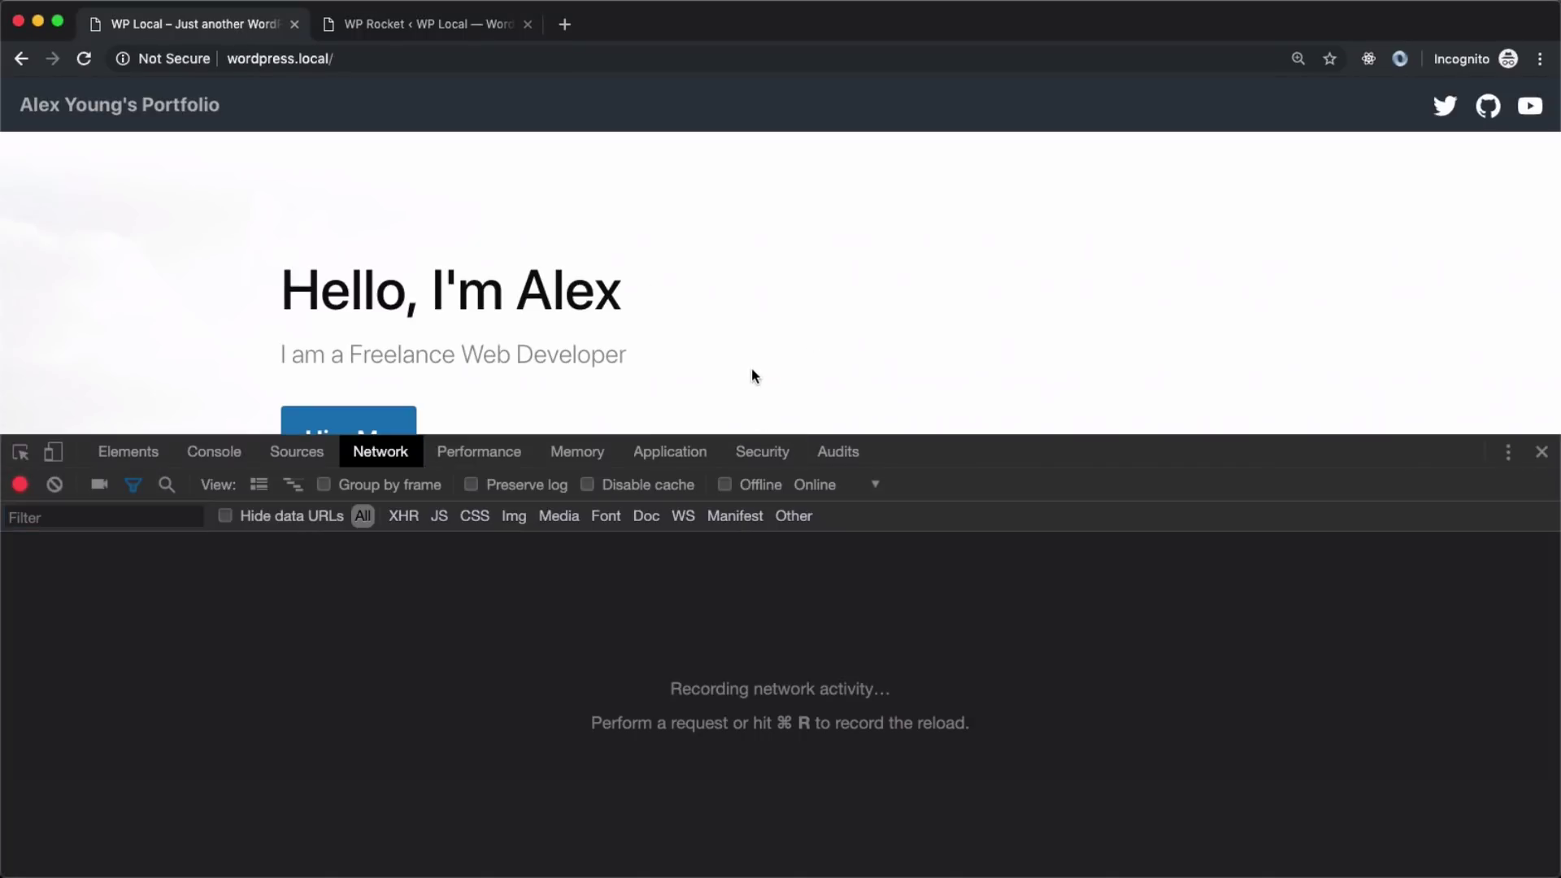
key(super+r)
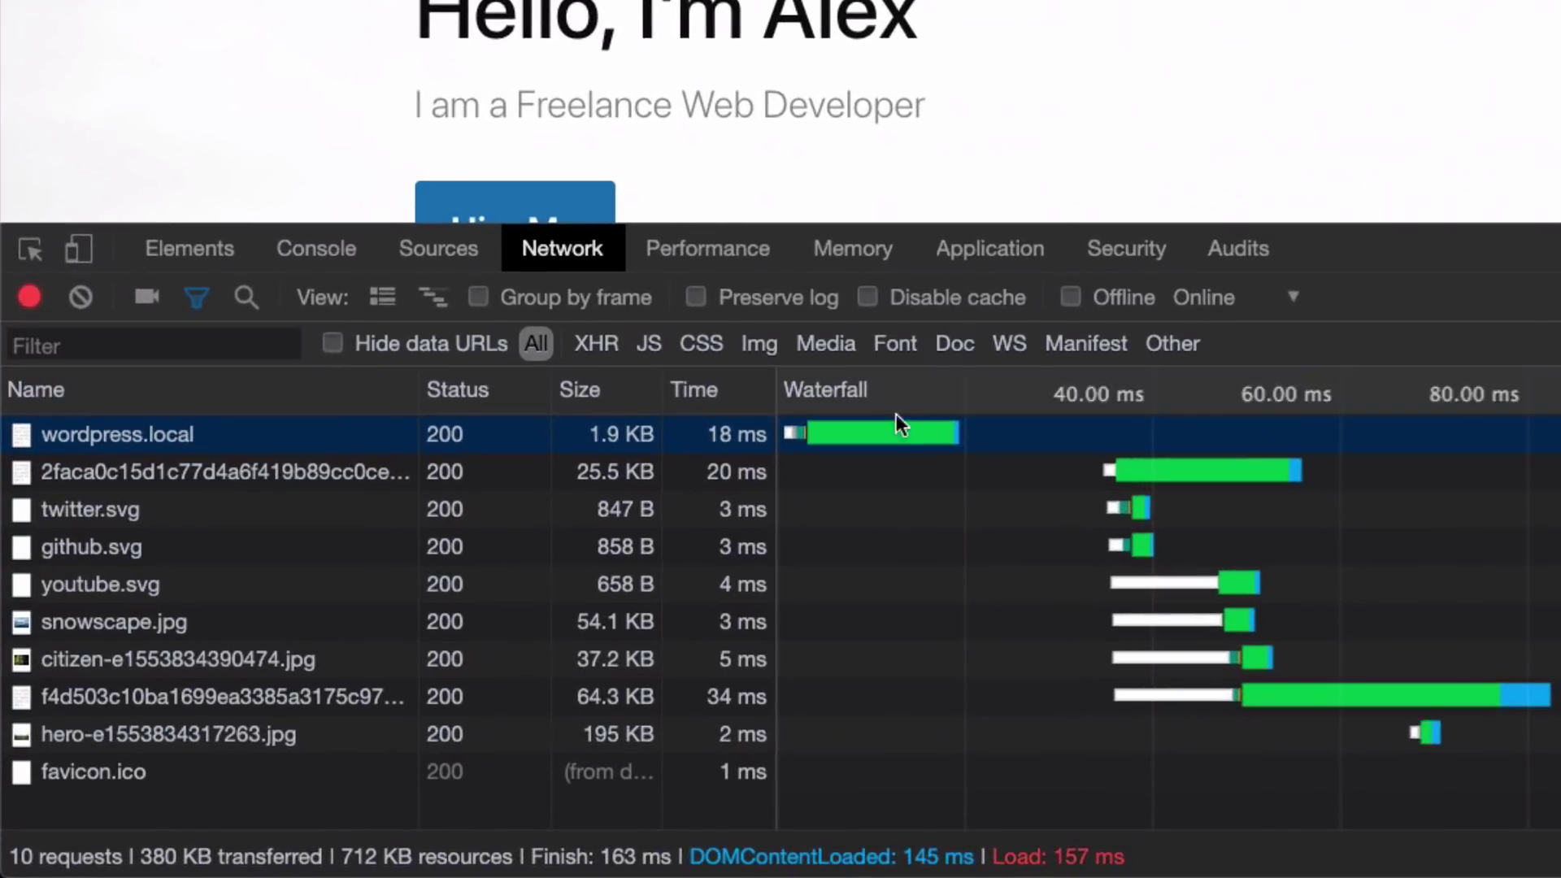
mouse_move(893, 433)
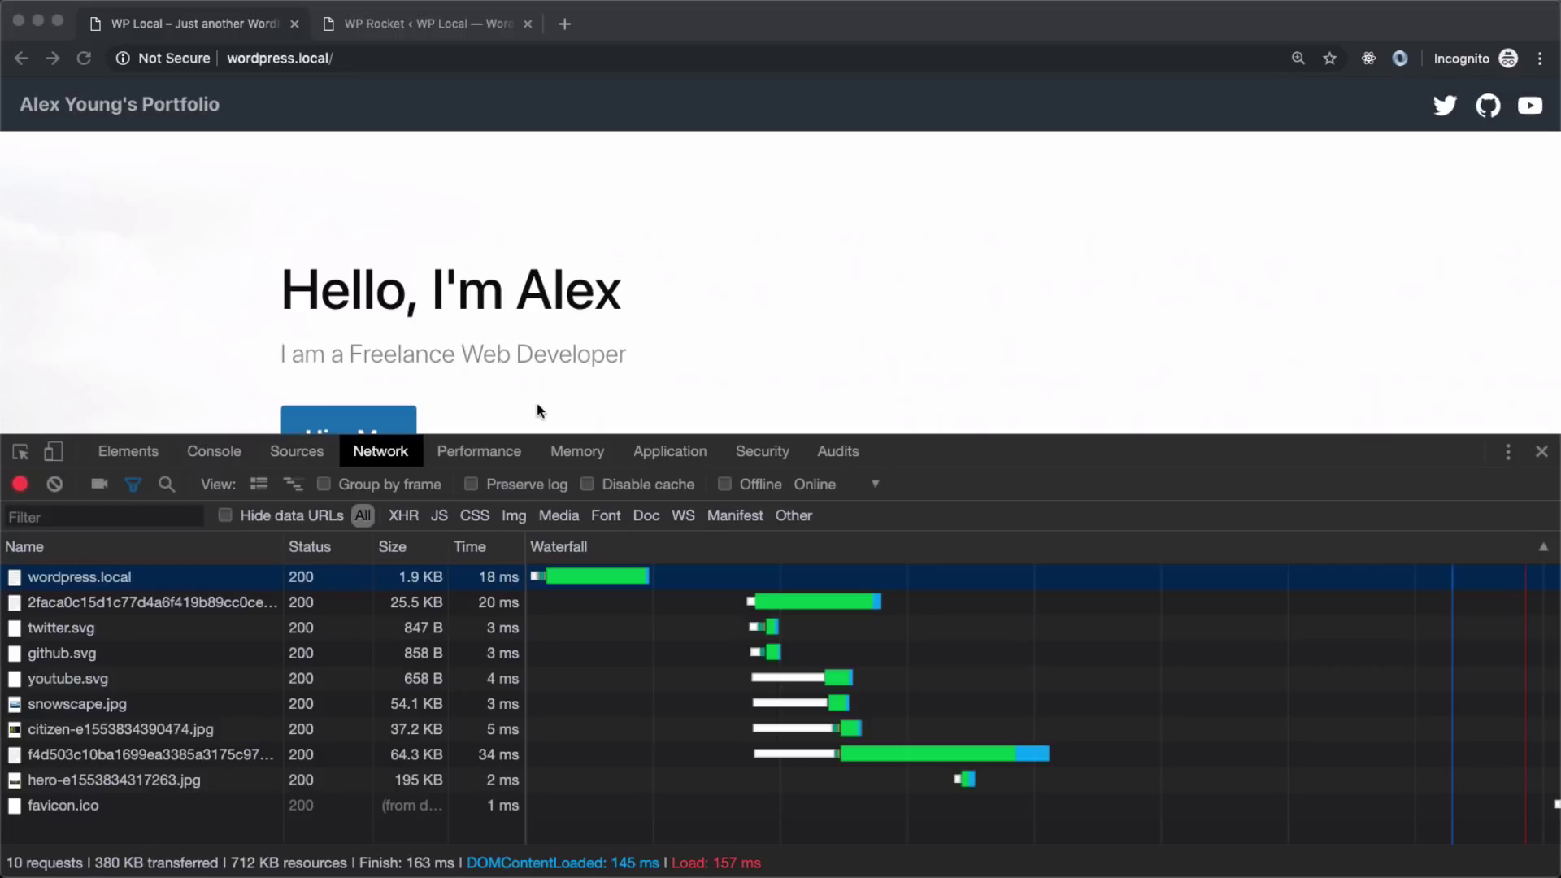
scroll(537, 402, down, 5)
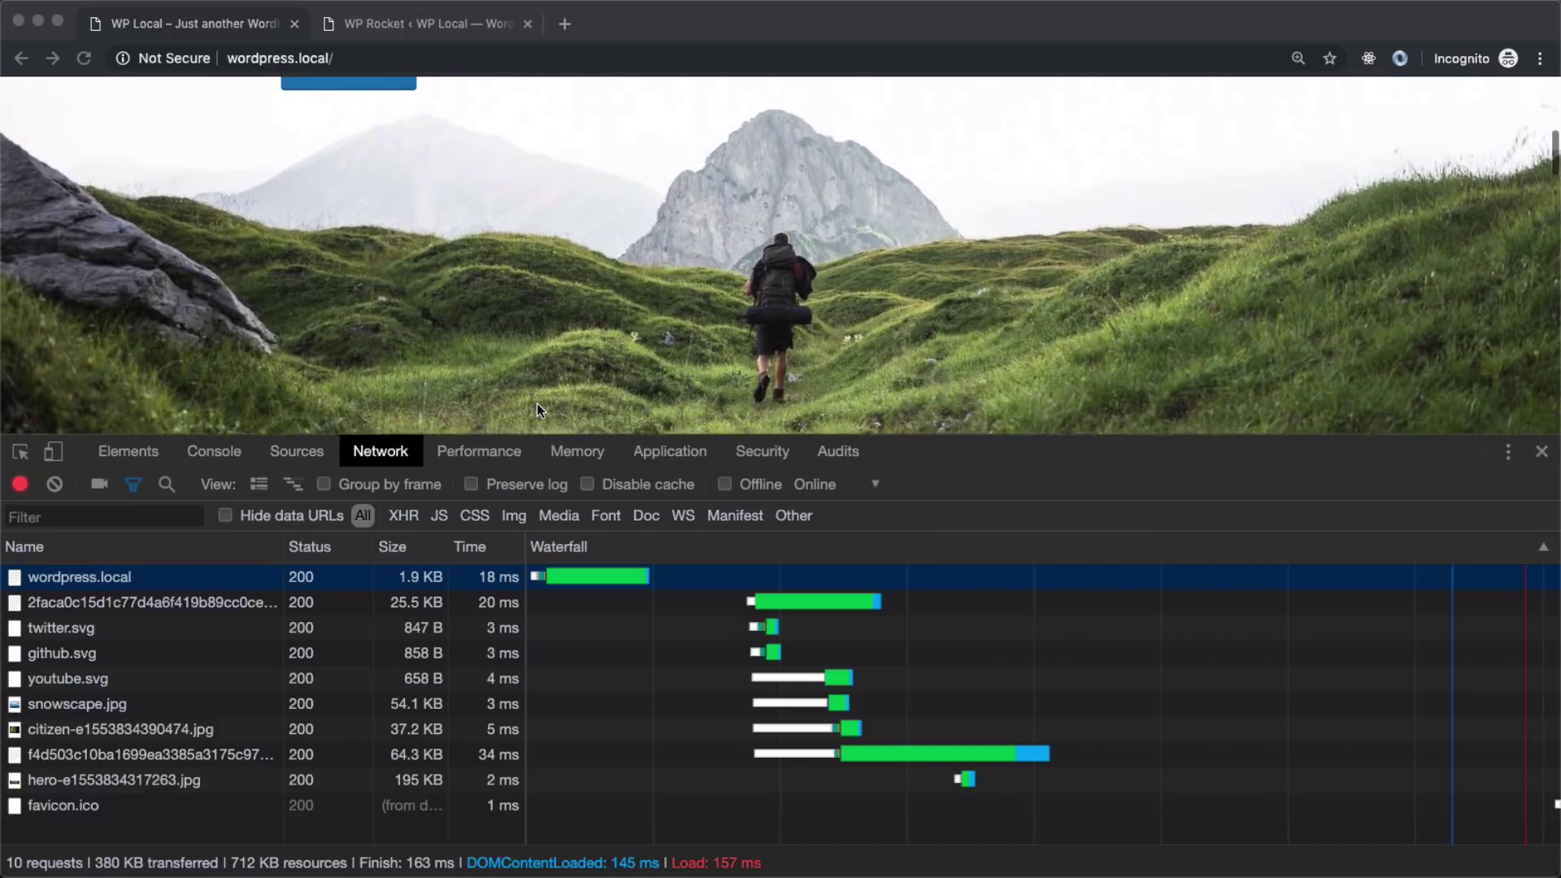
scroll(652, 272, up, 6)
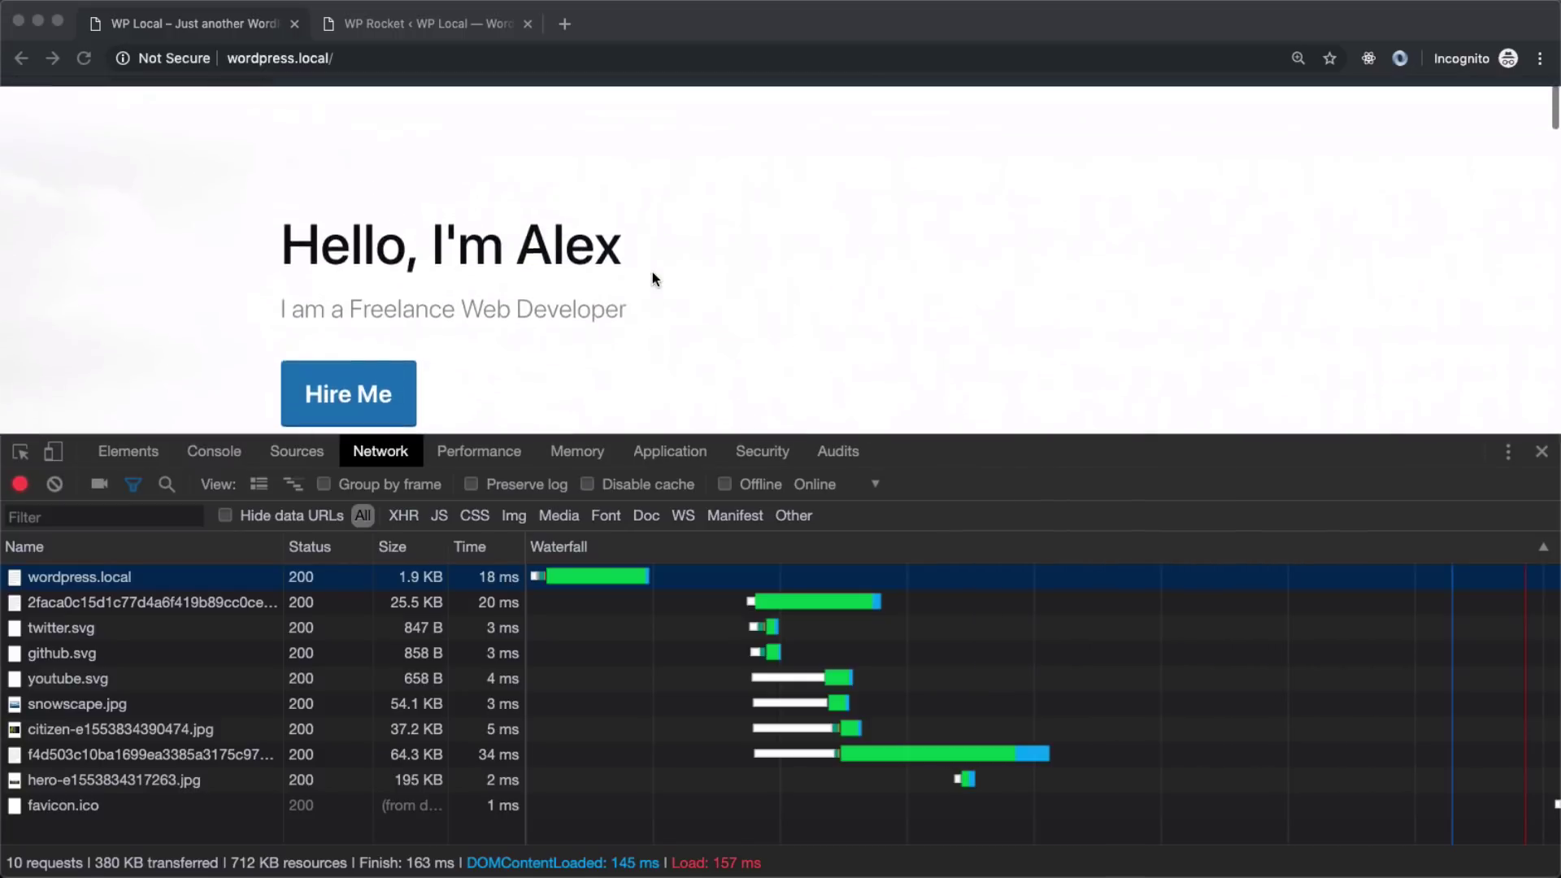
scroll(374, 237, down, 1)
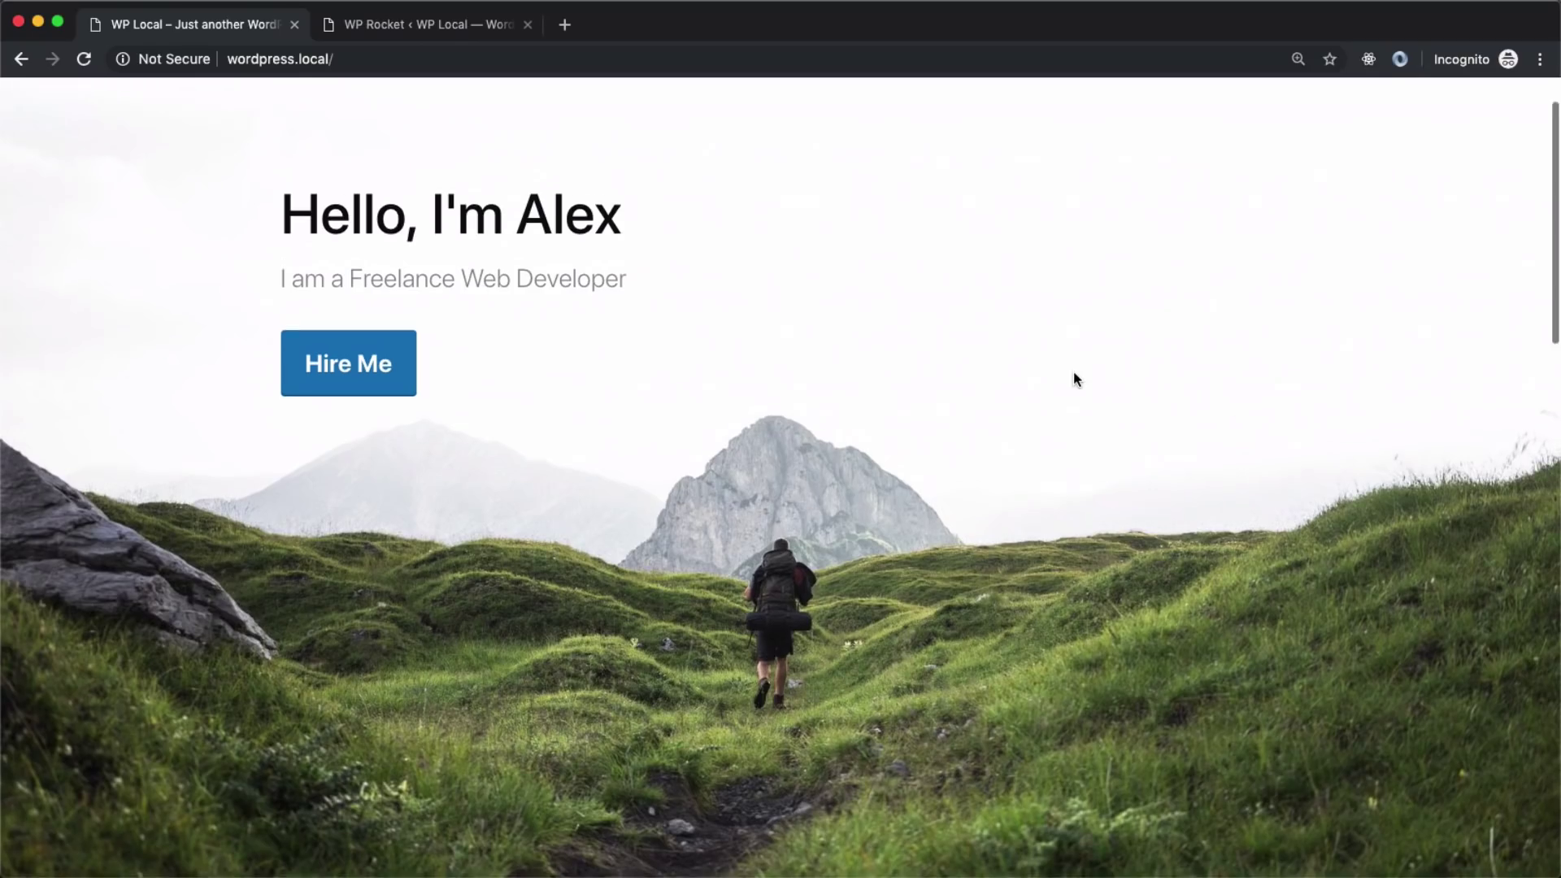
Check the front page's hero section and the images under My Favorite Places To Visit
scroll(1074, 379, up, 2)
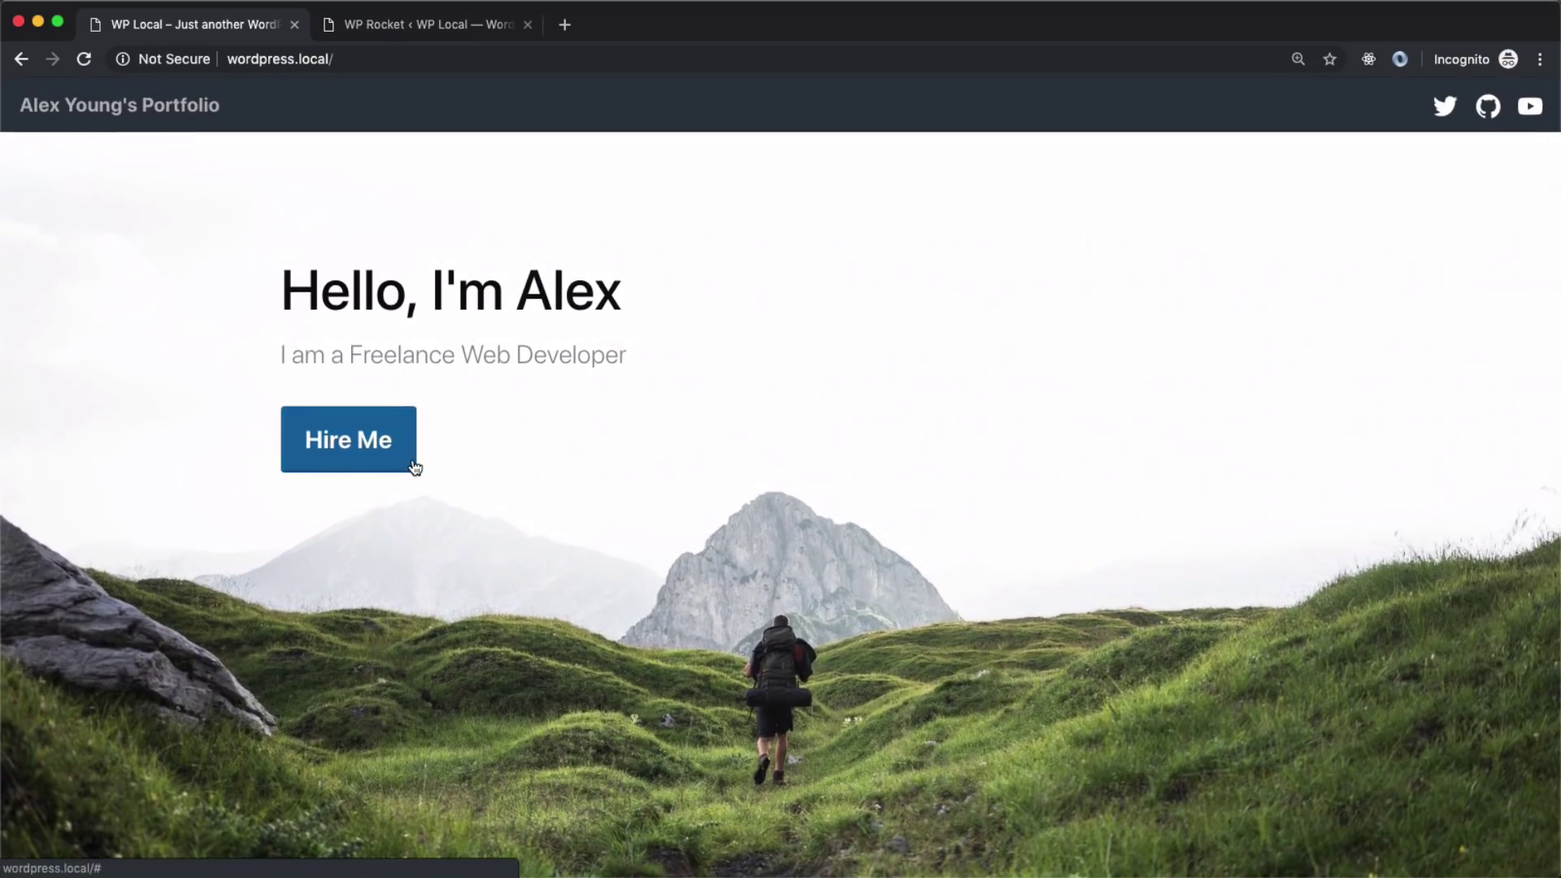
scroll(541, 453, down, 5)
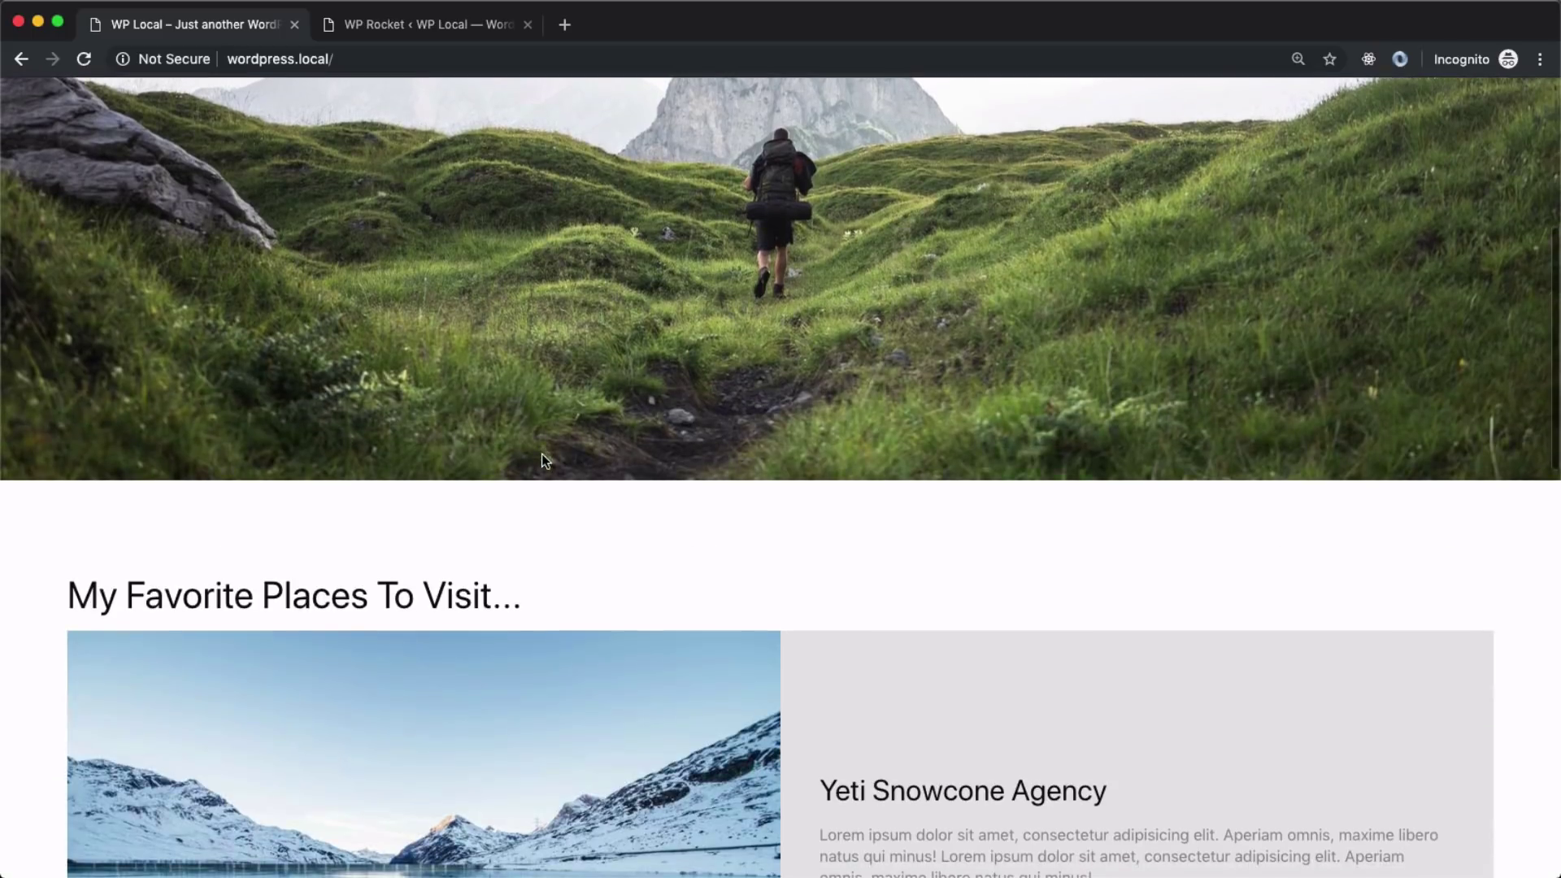
scroll(543, 455, down, 8)
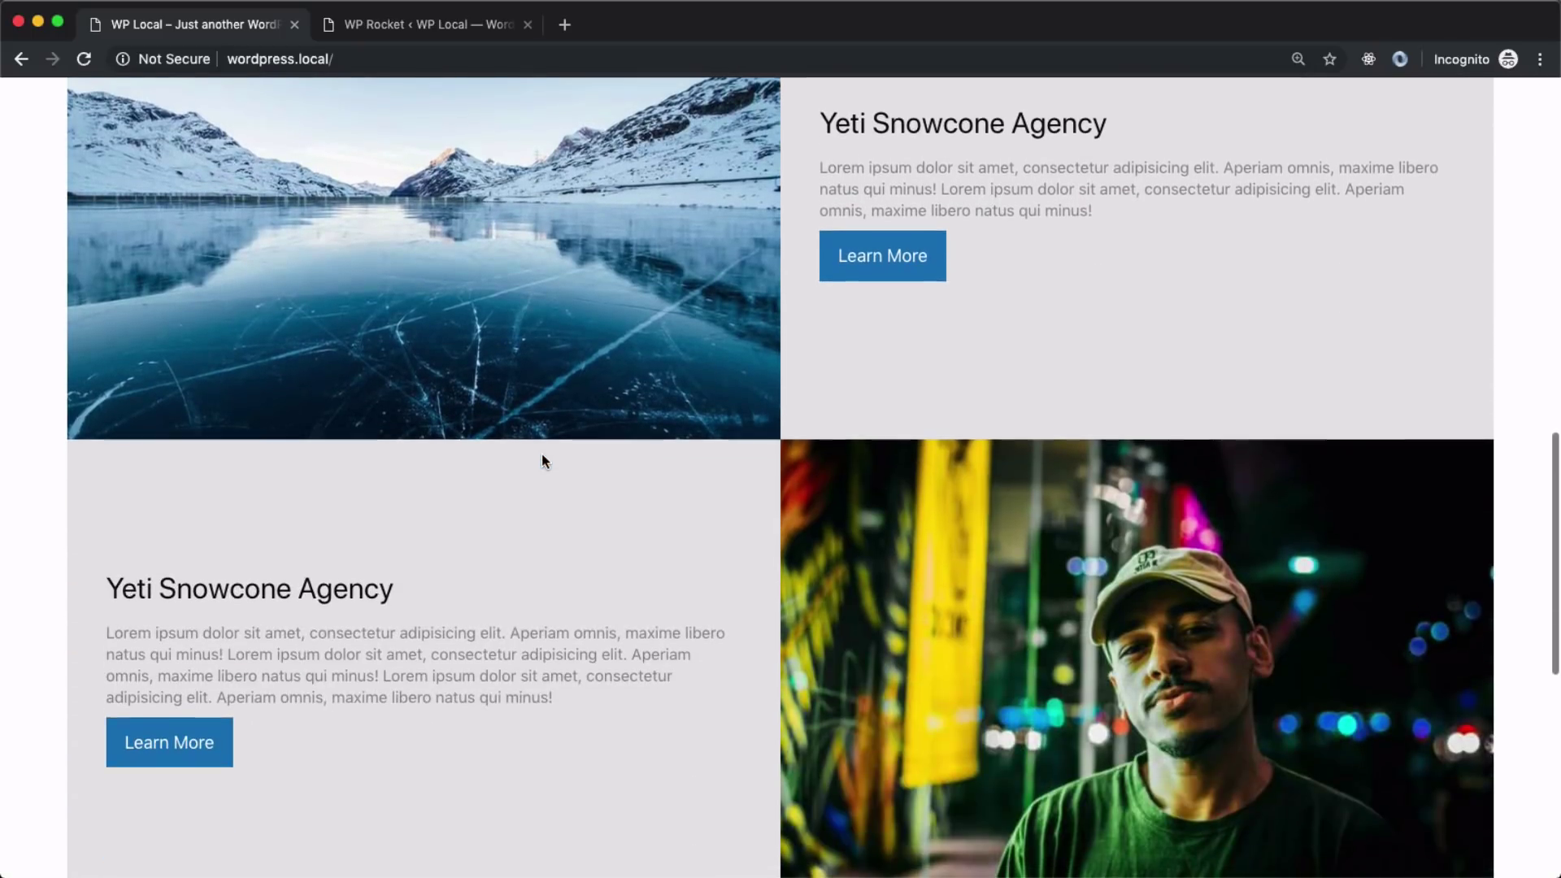
scroll(542, 454, up, 10)
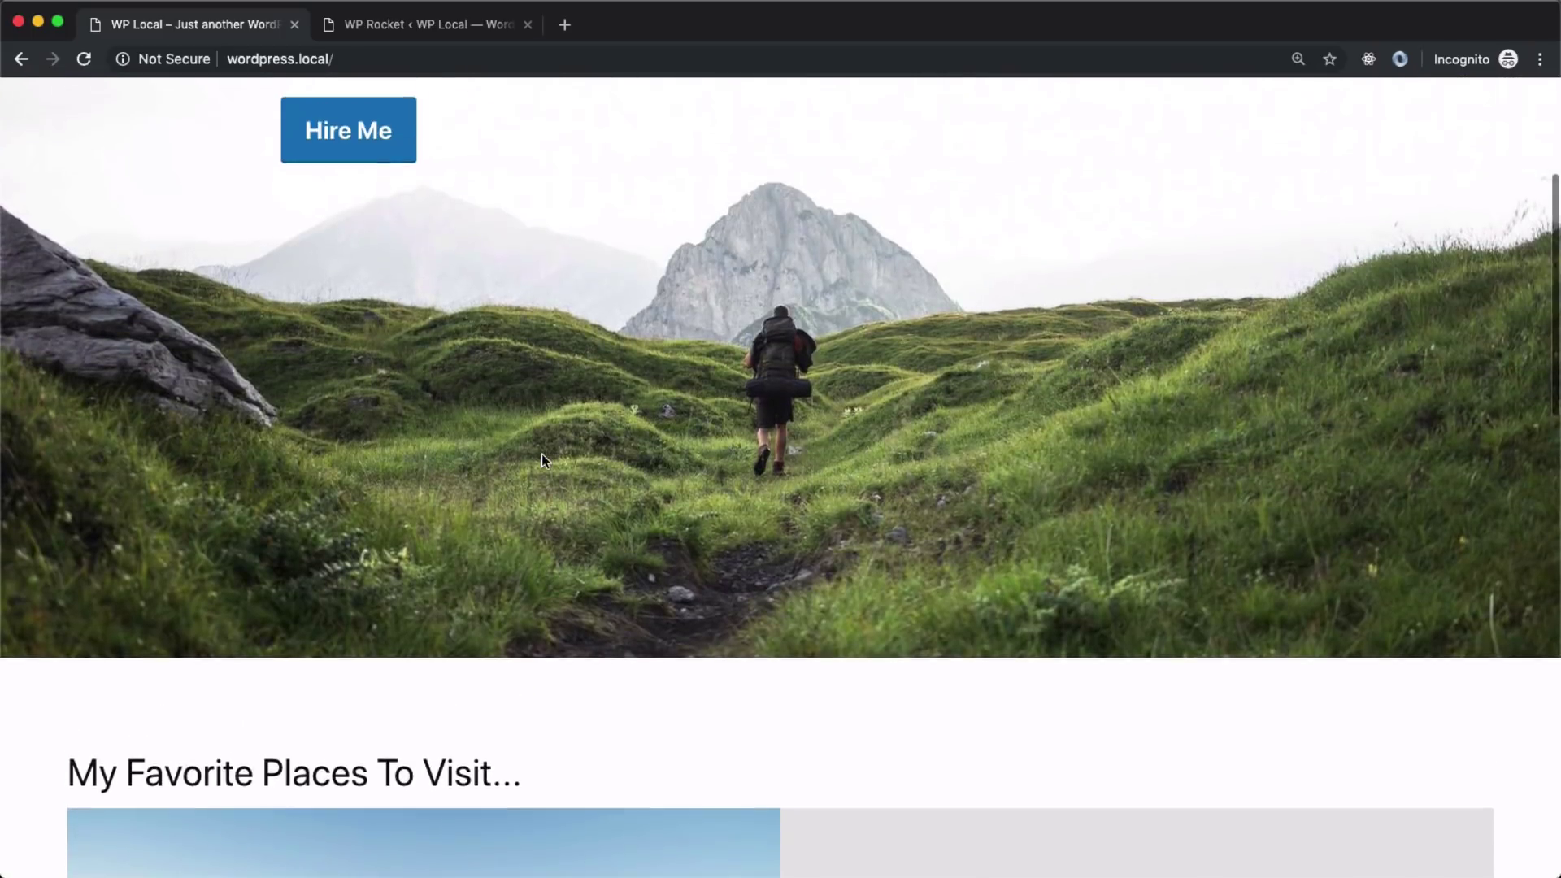
scroll(542, 455, up, 4)
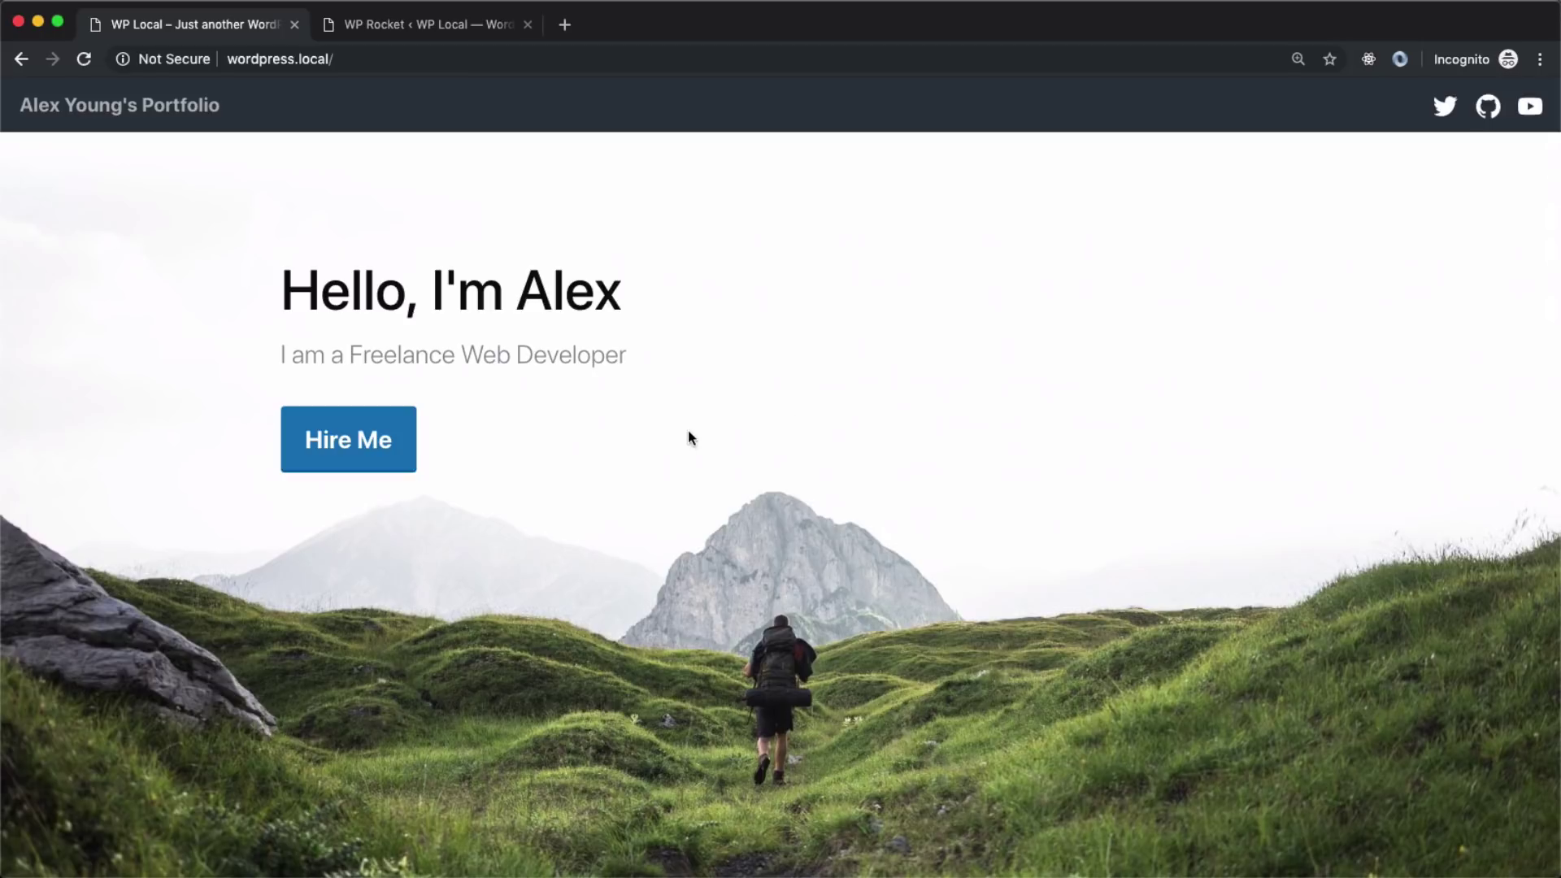
Return to WP Rocket, open the Media settings and enable LazyLoad for images
click(392, 33)
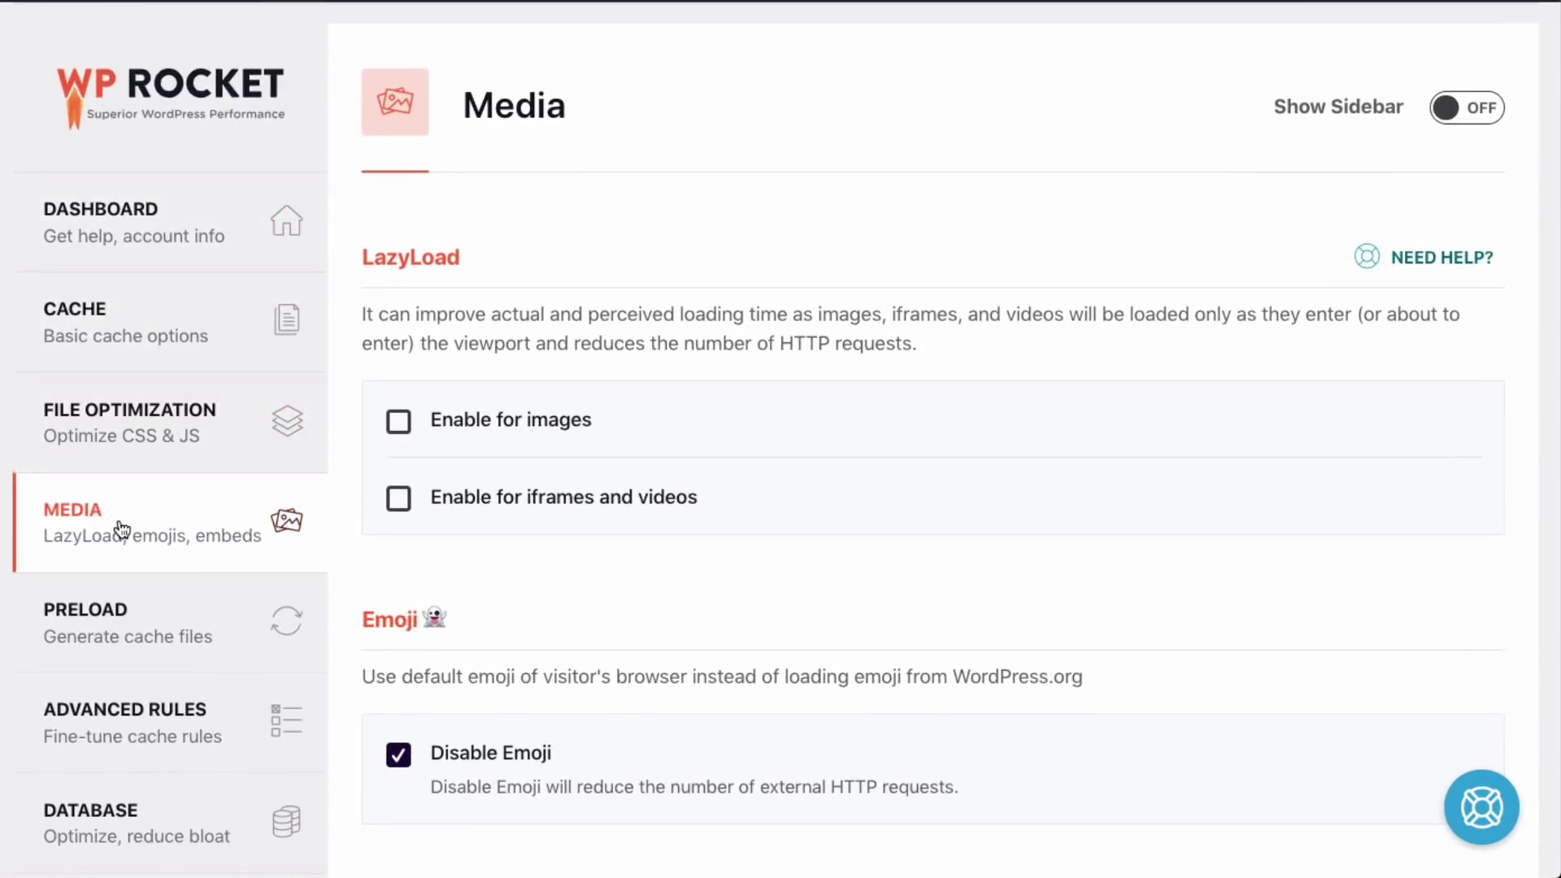
drag(360, 259, 460, 261)
click(454, 296)
click(452, 426)
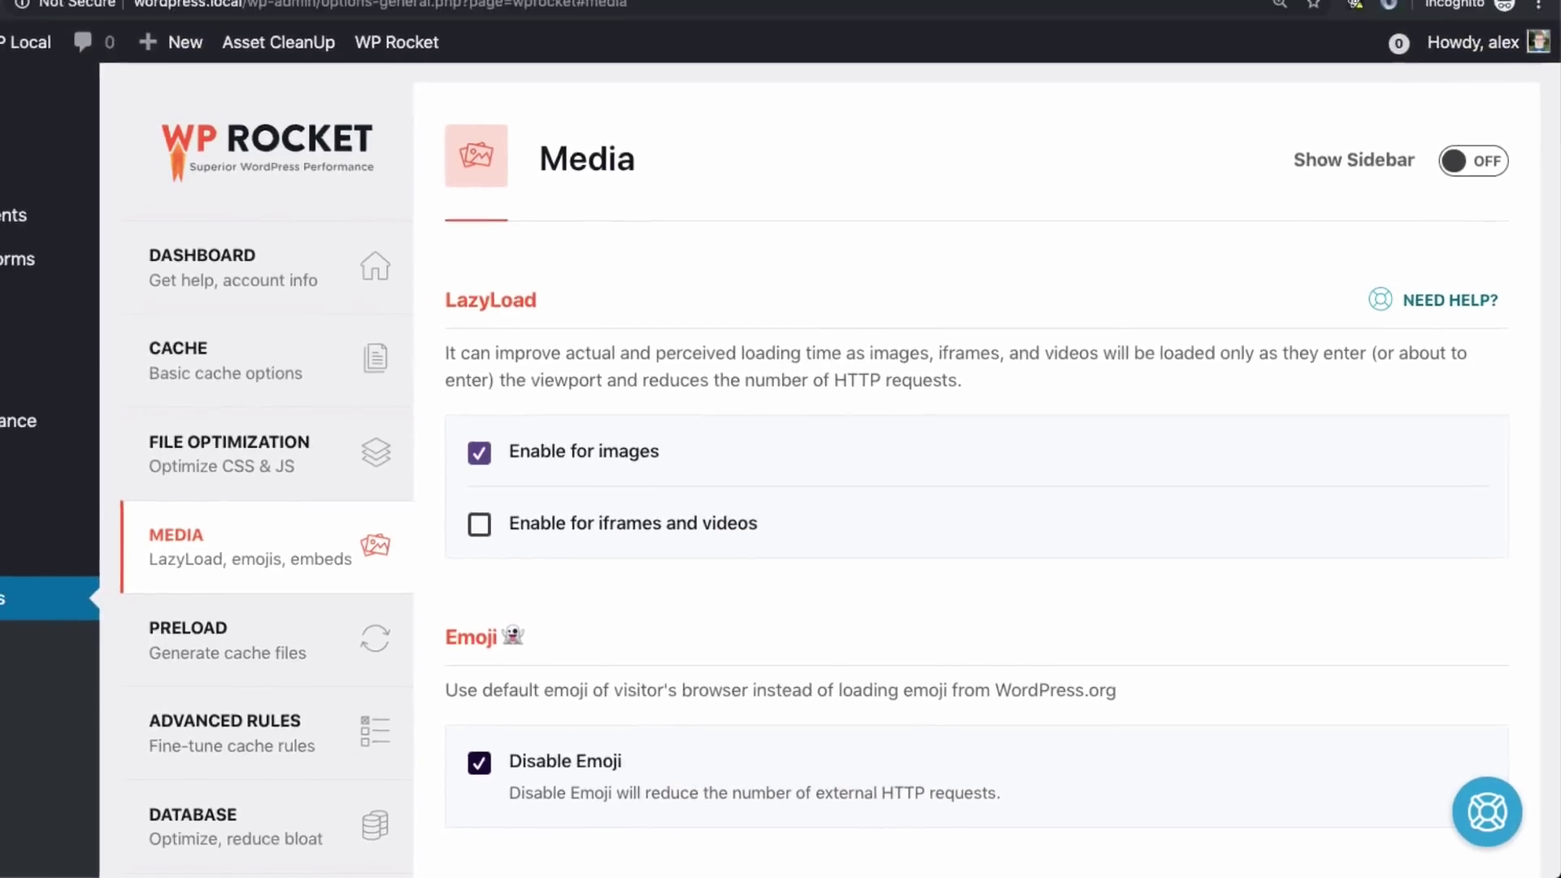
Switch to the front page and inspect the below-the-fold images that LazyLoad applies to
click(218, 25)
scroll(400, 397, down, 10)
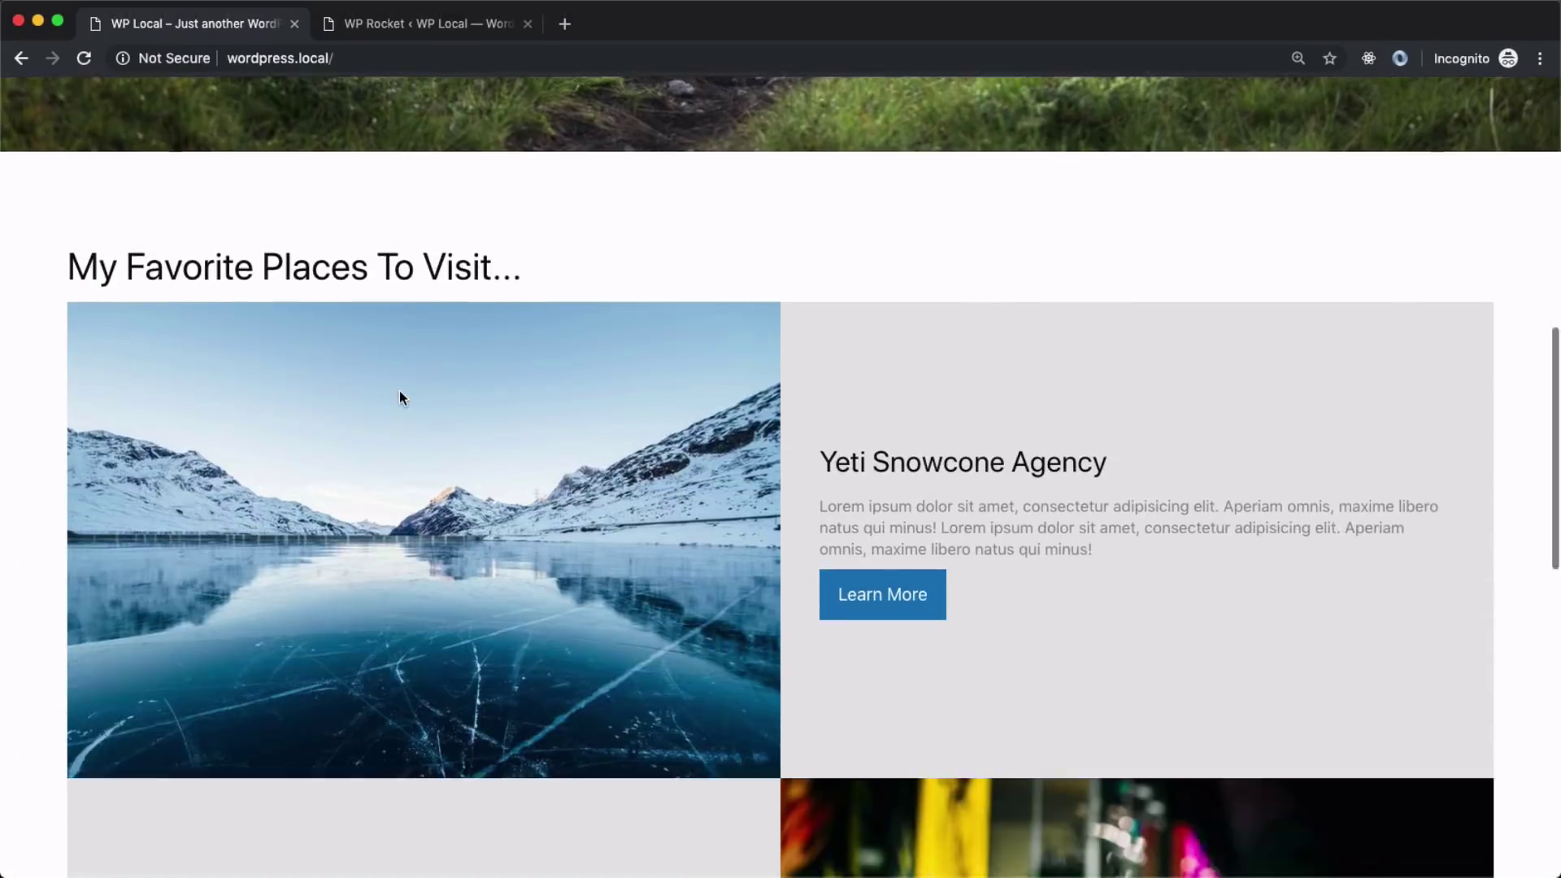
scroll(399, 398, down, 3)
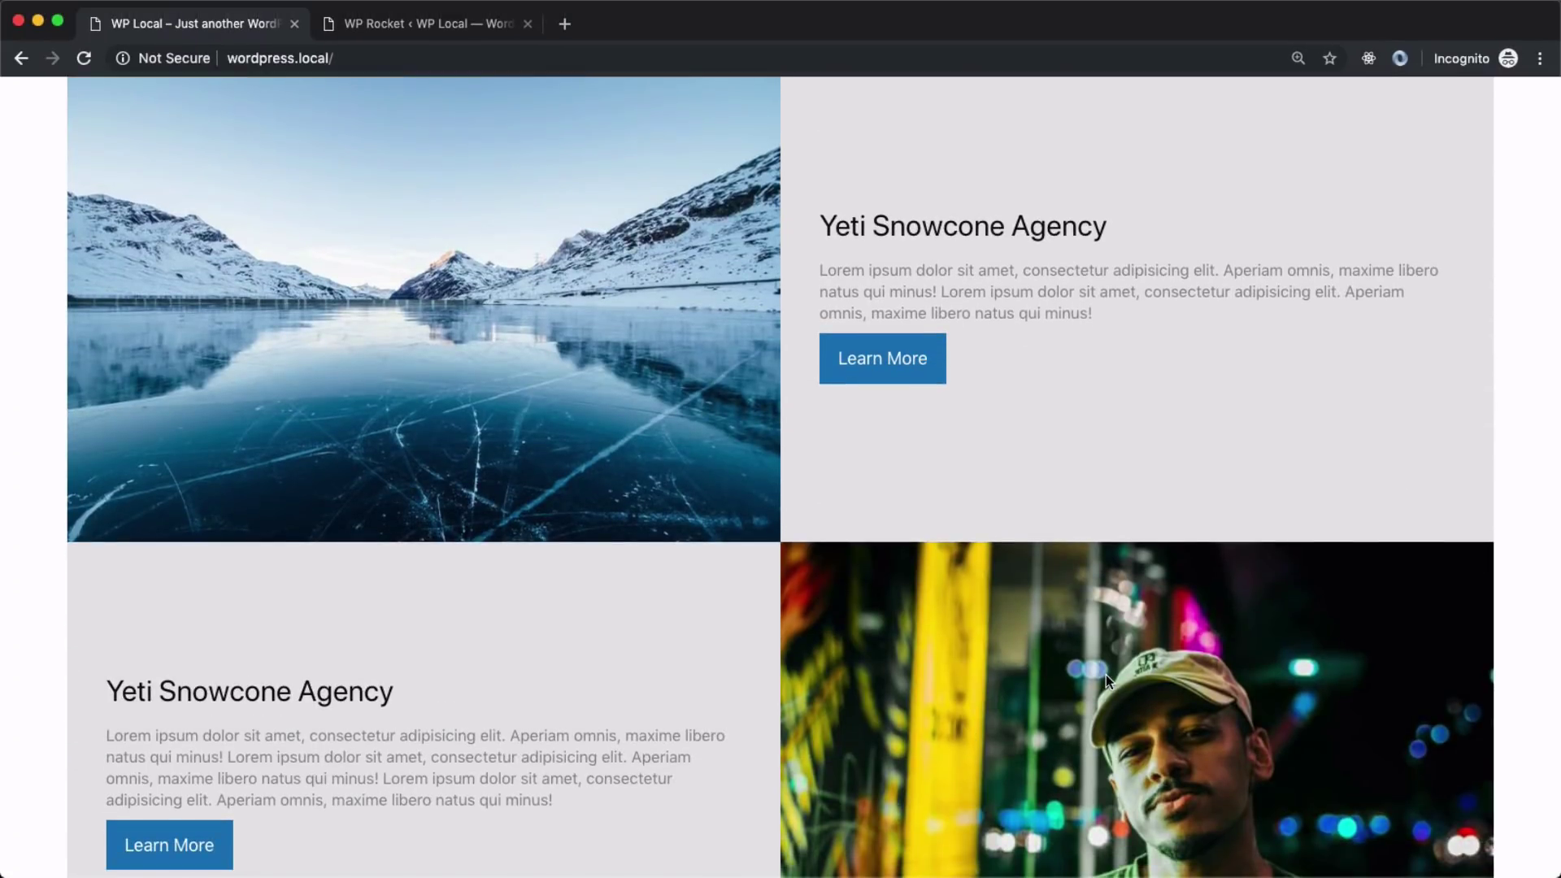
scroll(1106, 675, up, 15)
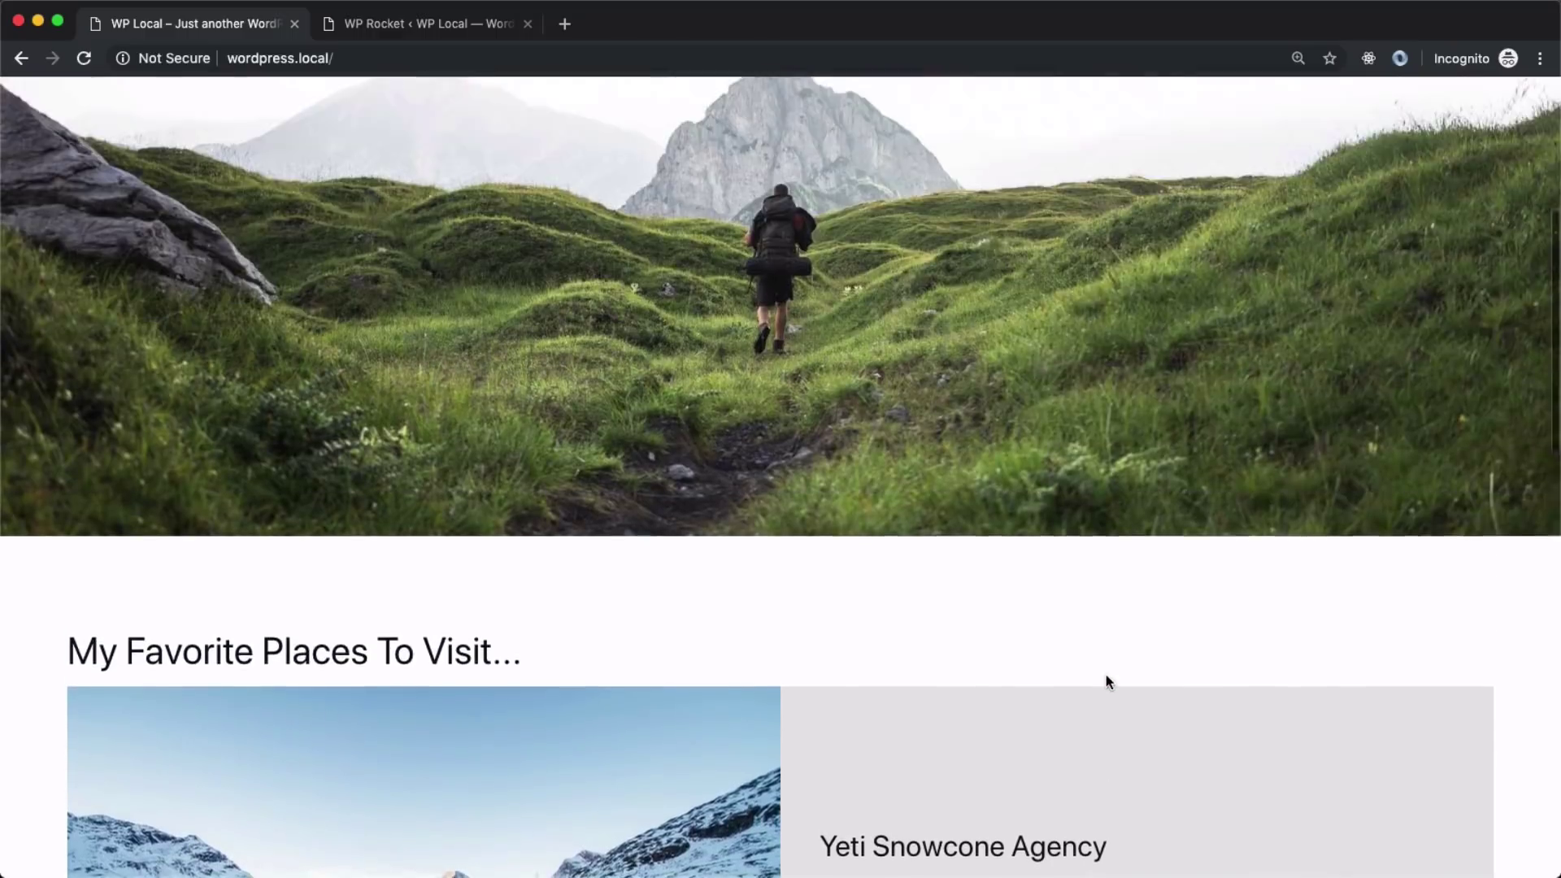
scroll(1106, 674, up, 3)
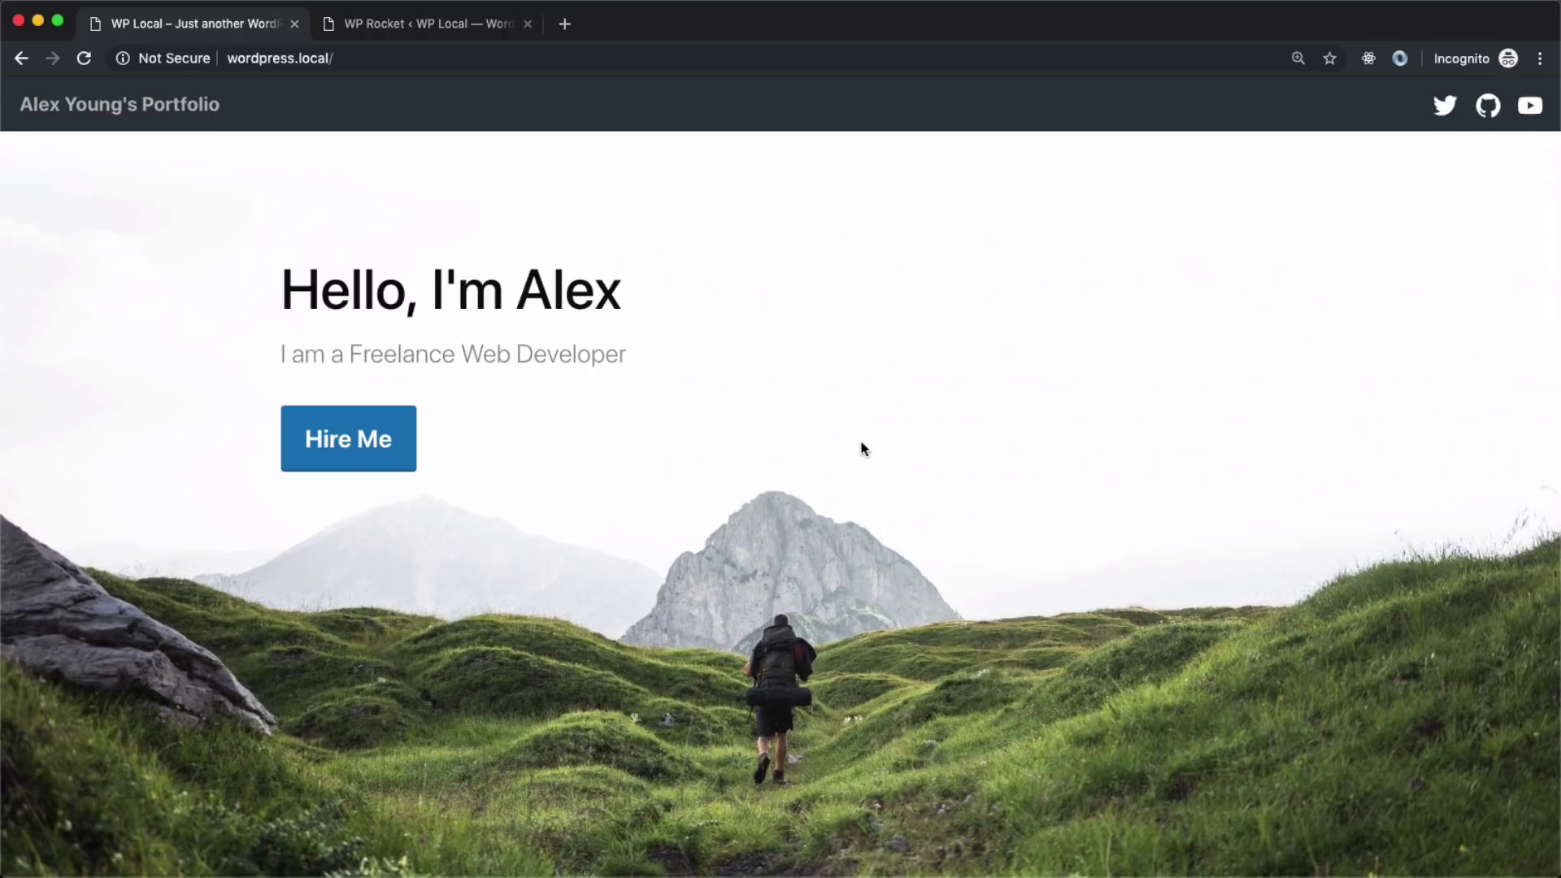
Reload the front page with the network log open and check when snowscape.jpg and the citizen image are requested, then reload again
key(super+alt+i)
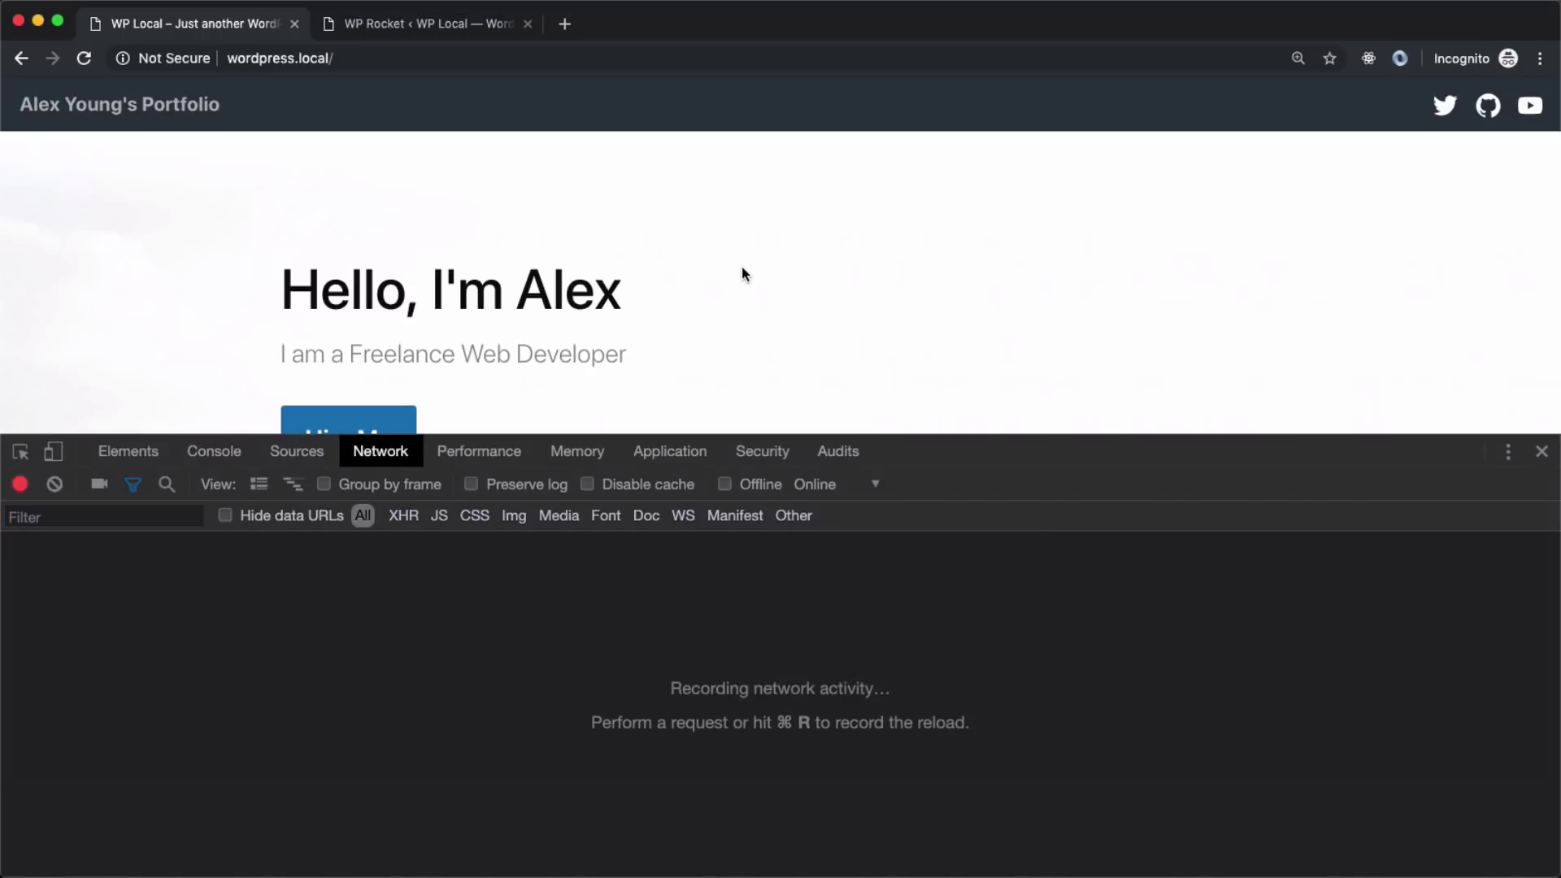
key(super+r)
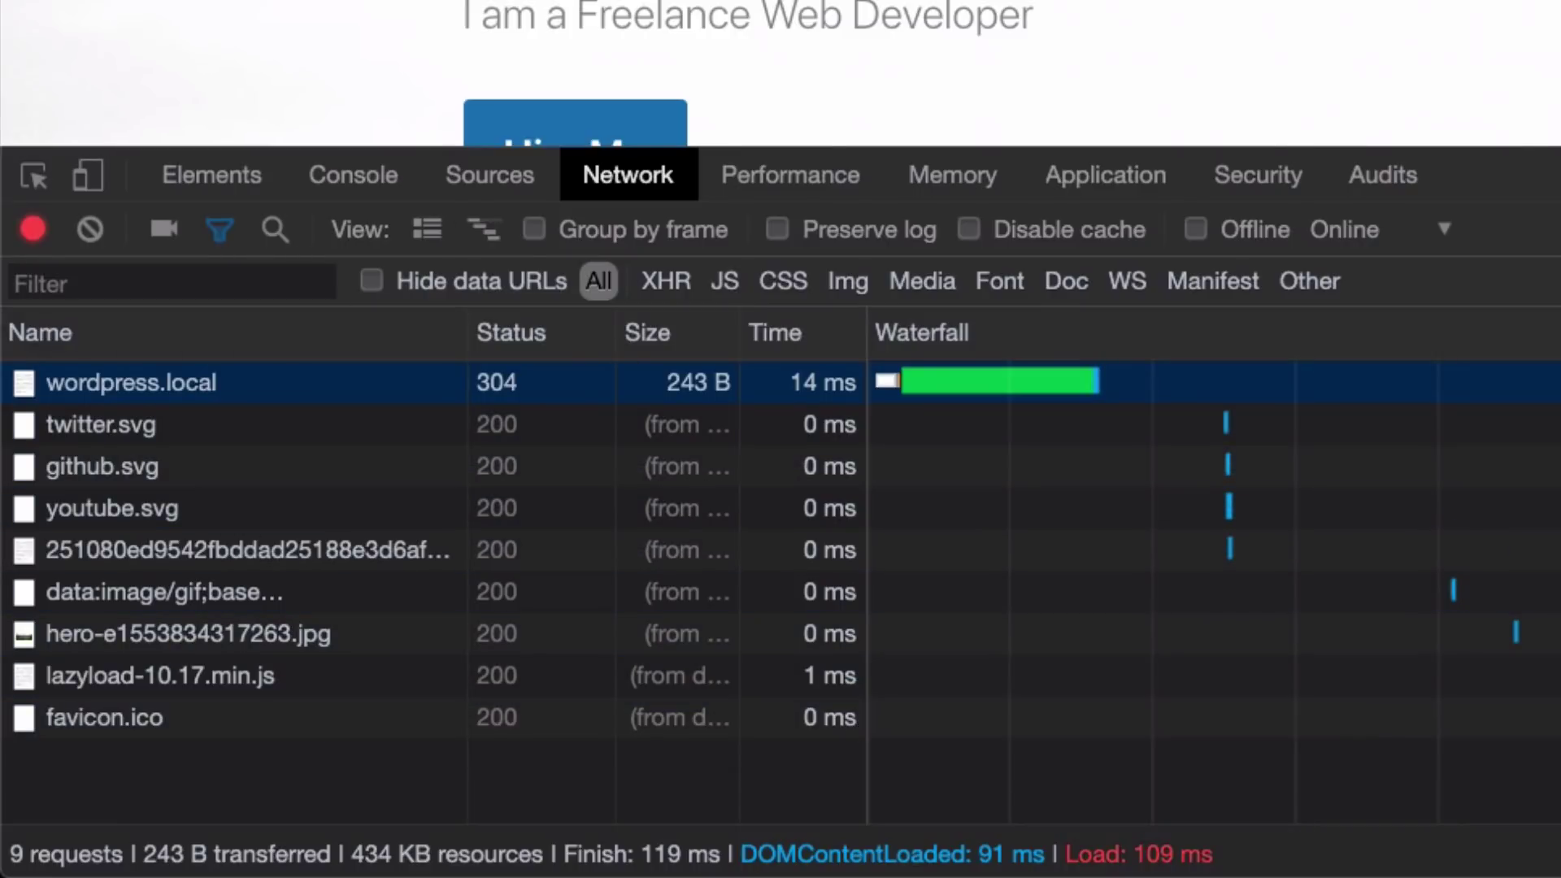
scroll(781, 73, down, 5)
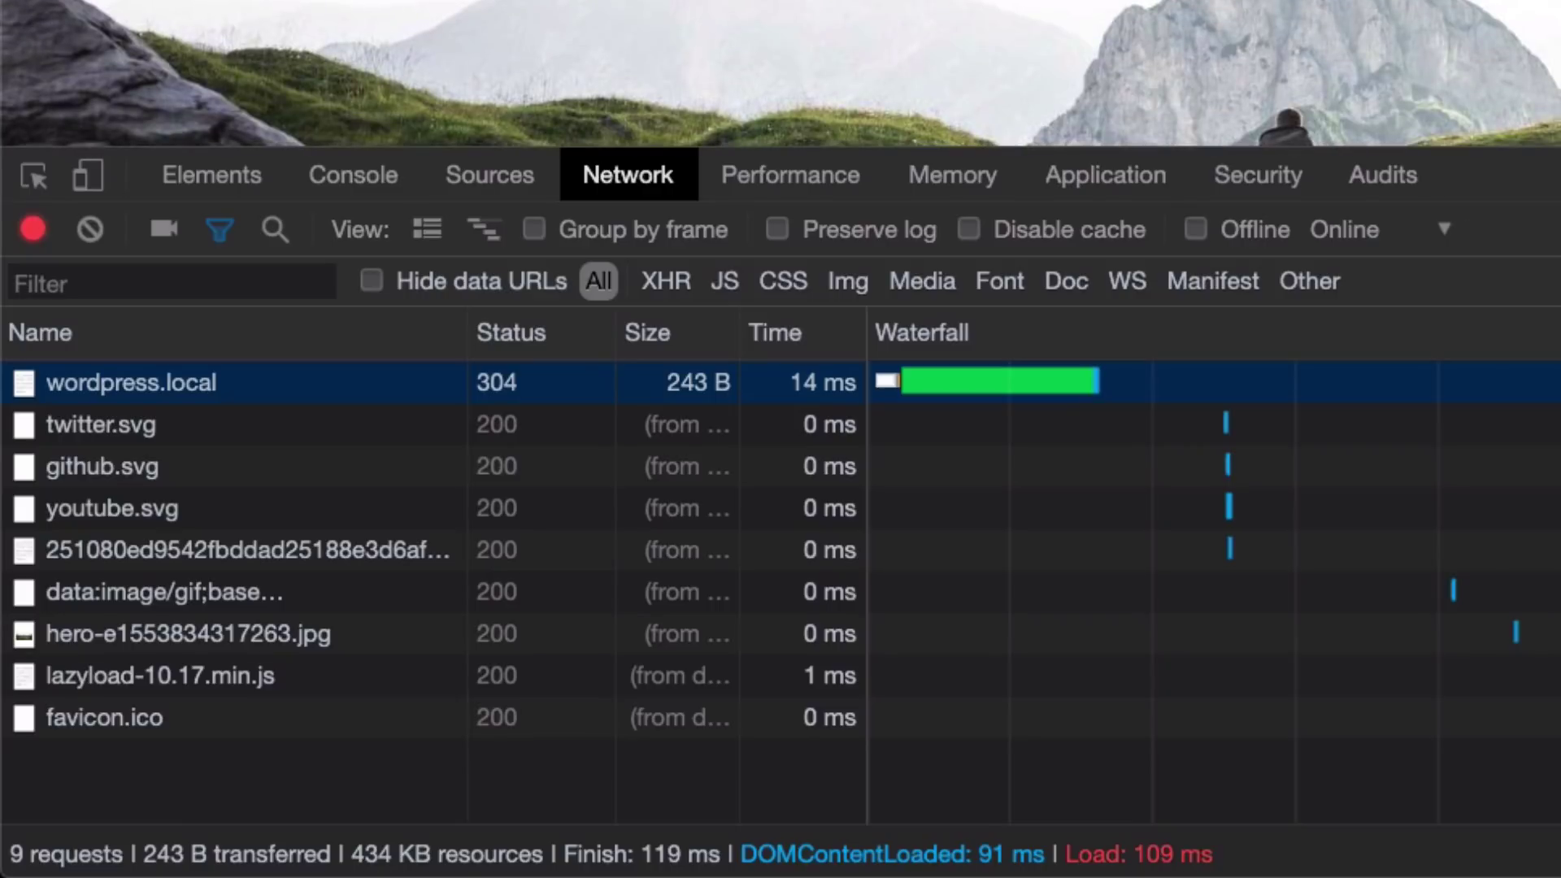
scroll(781, 73, down, 5)
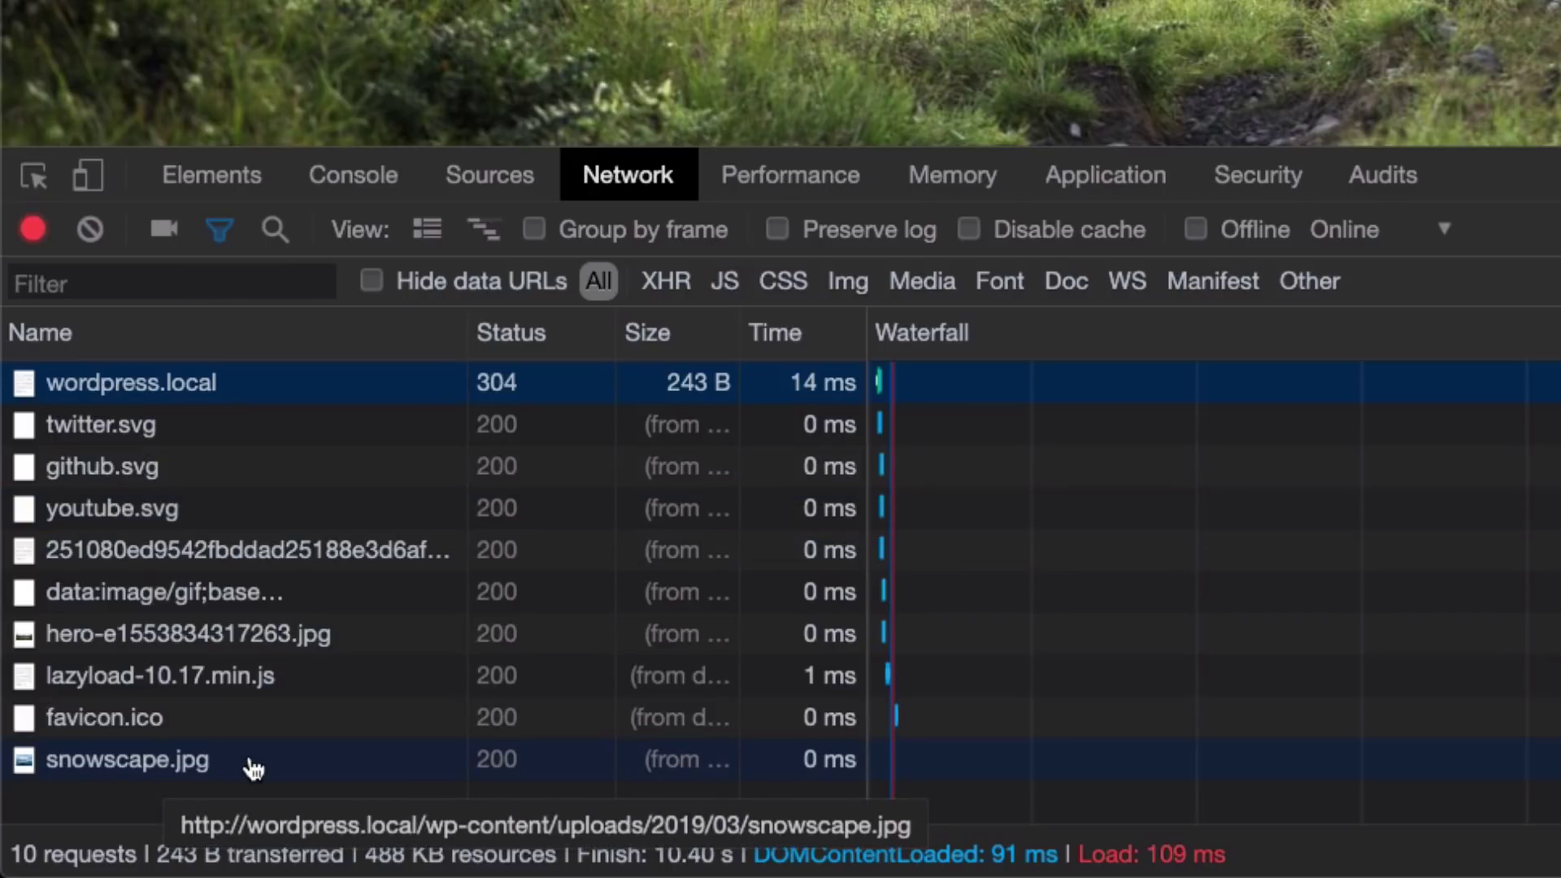
scroll(781, 73, up, 5)
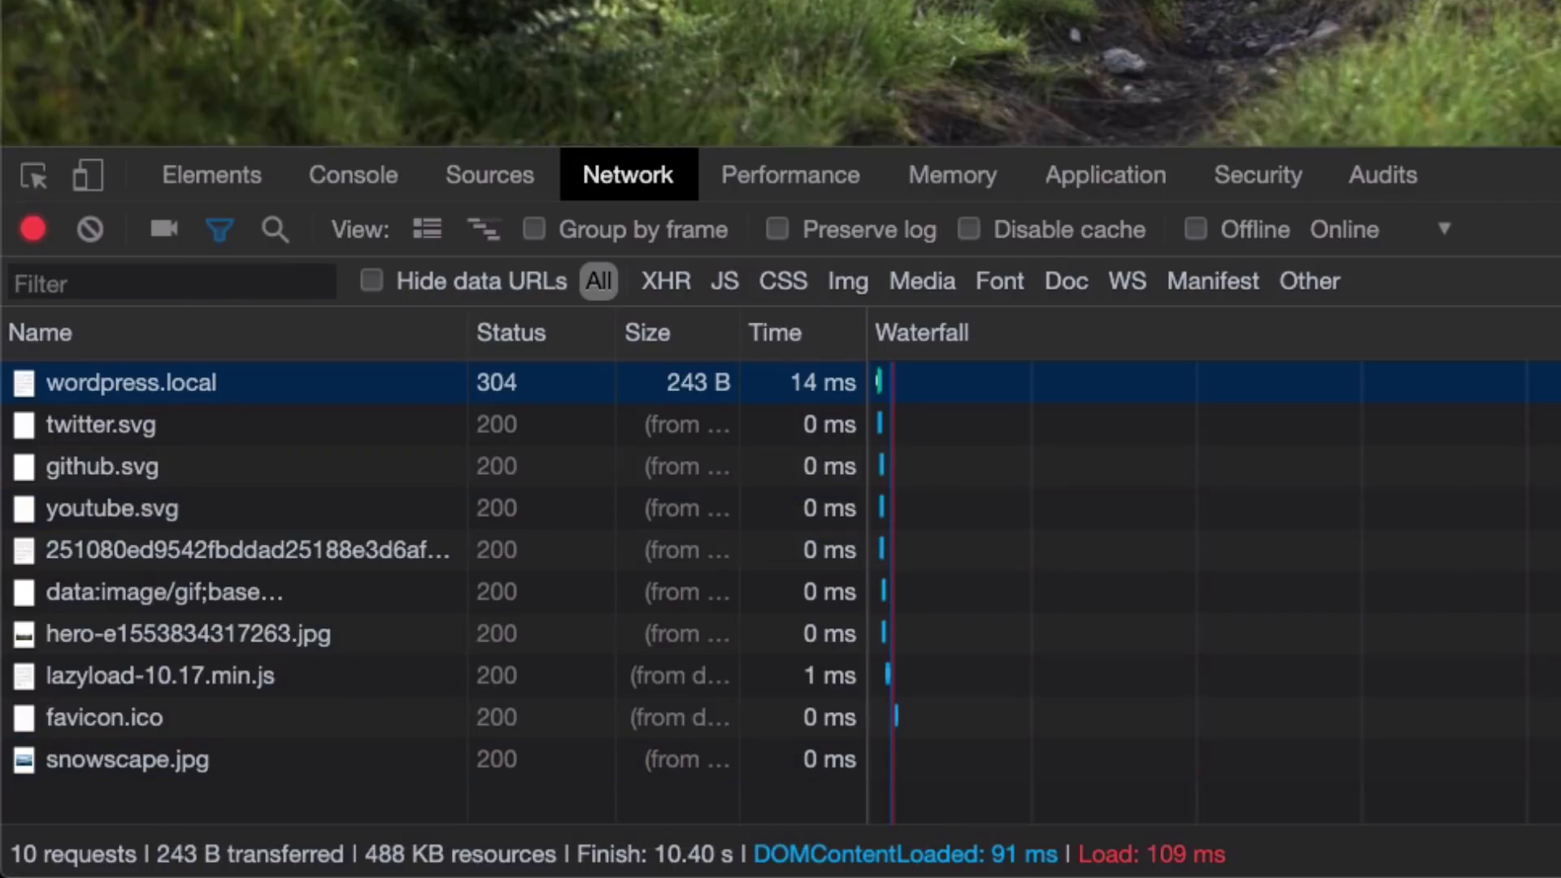
scroll(781, 73, down, 5)
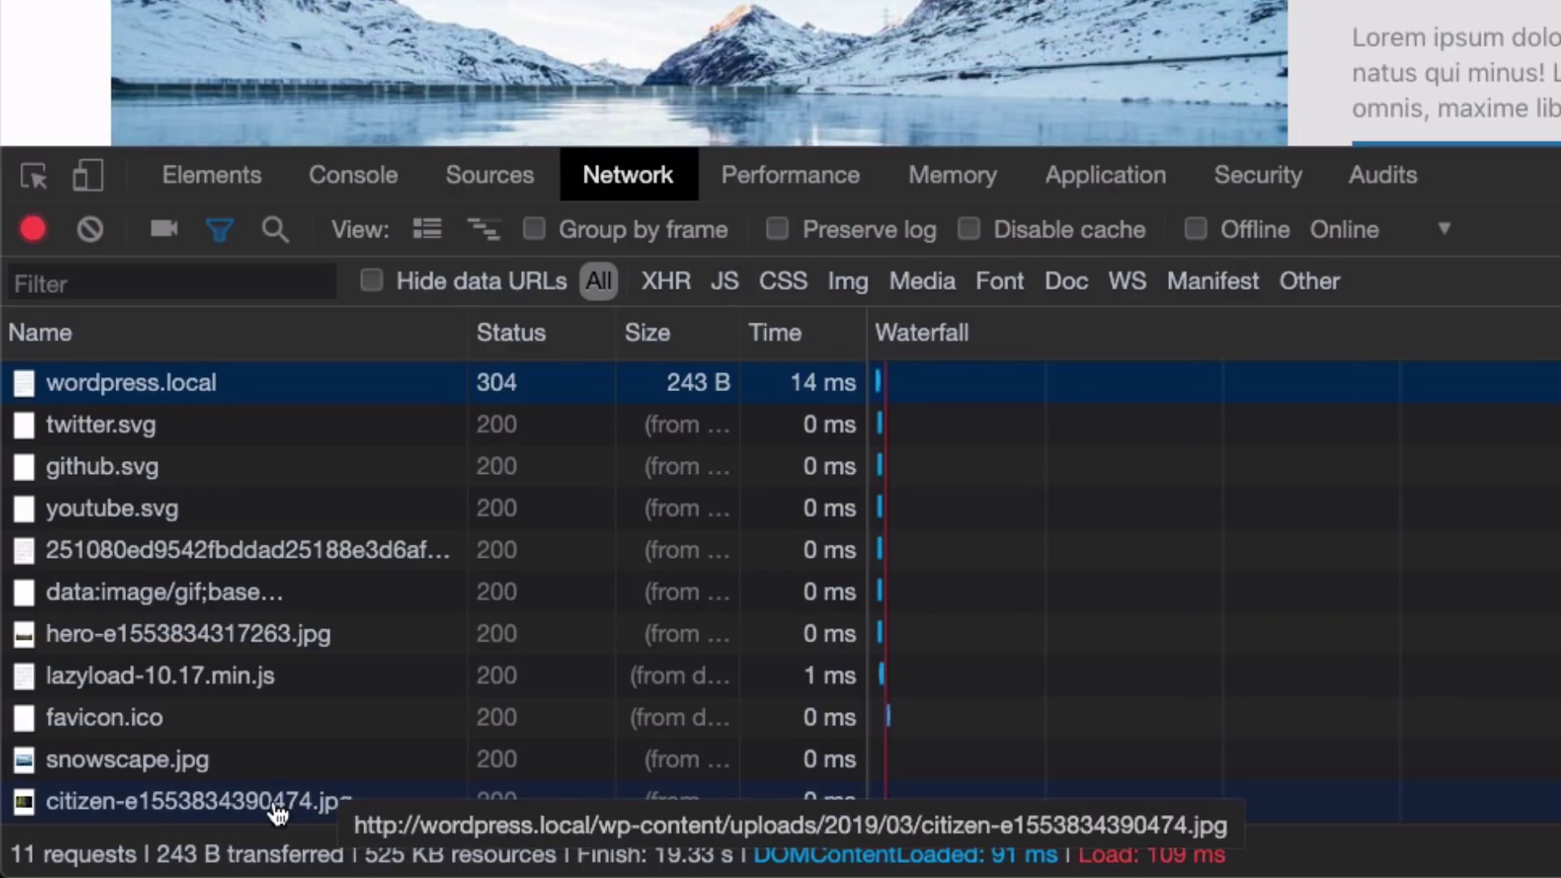
scroll(1001, 61, down, 5)
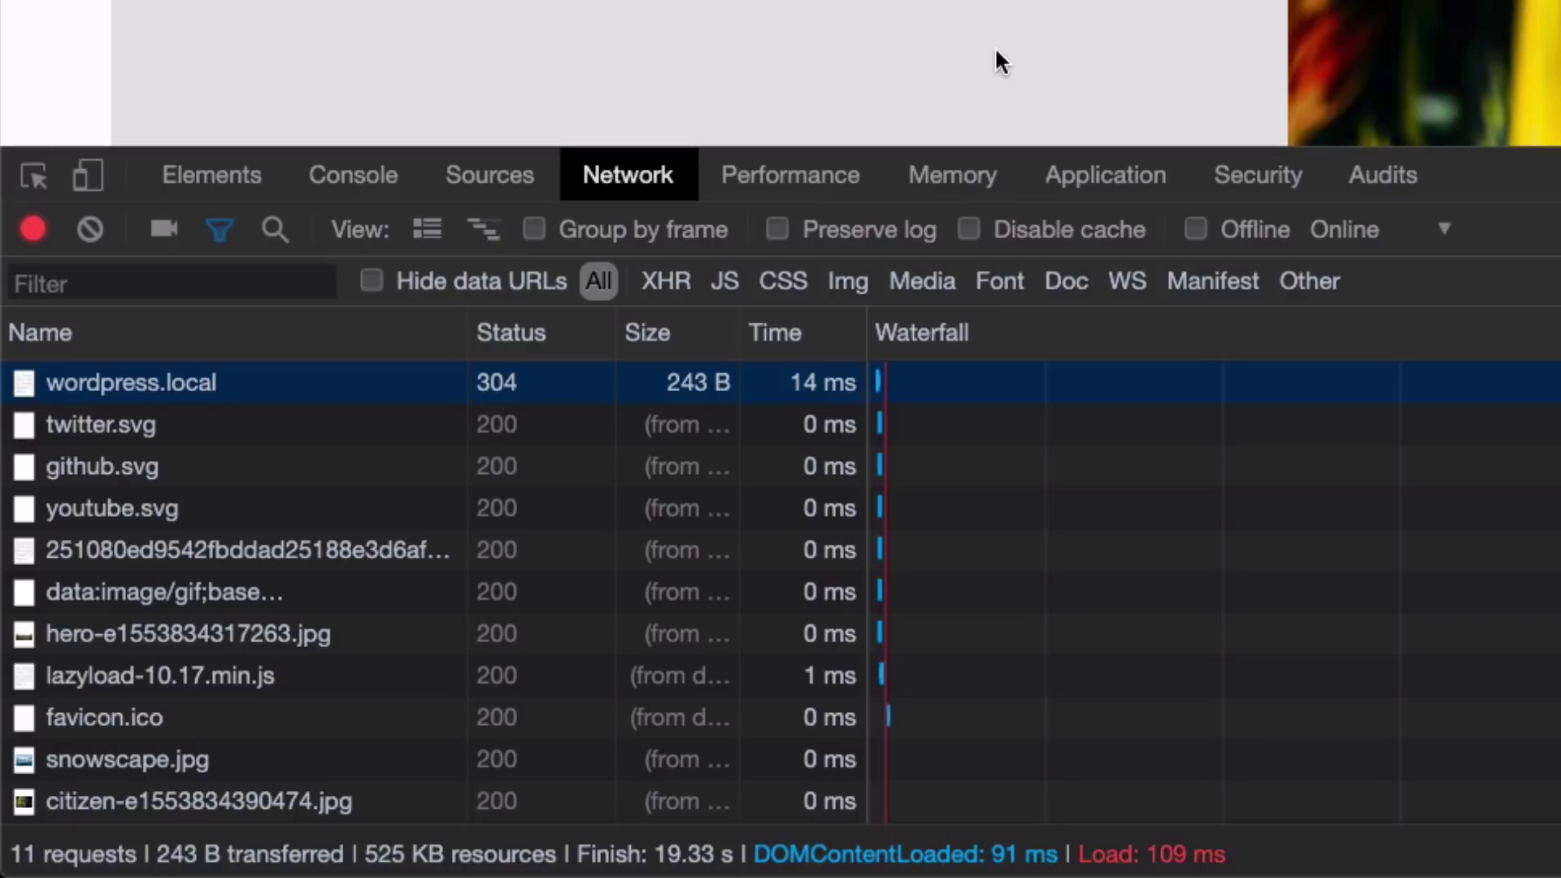
scroll(995, 51, up, 10)
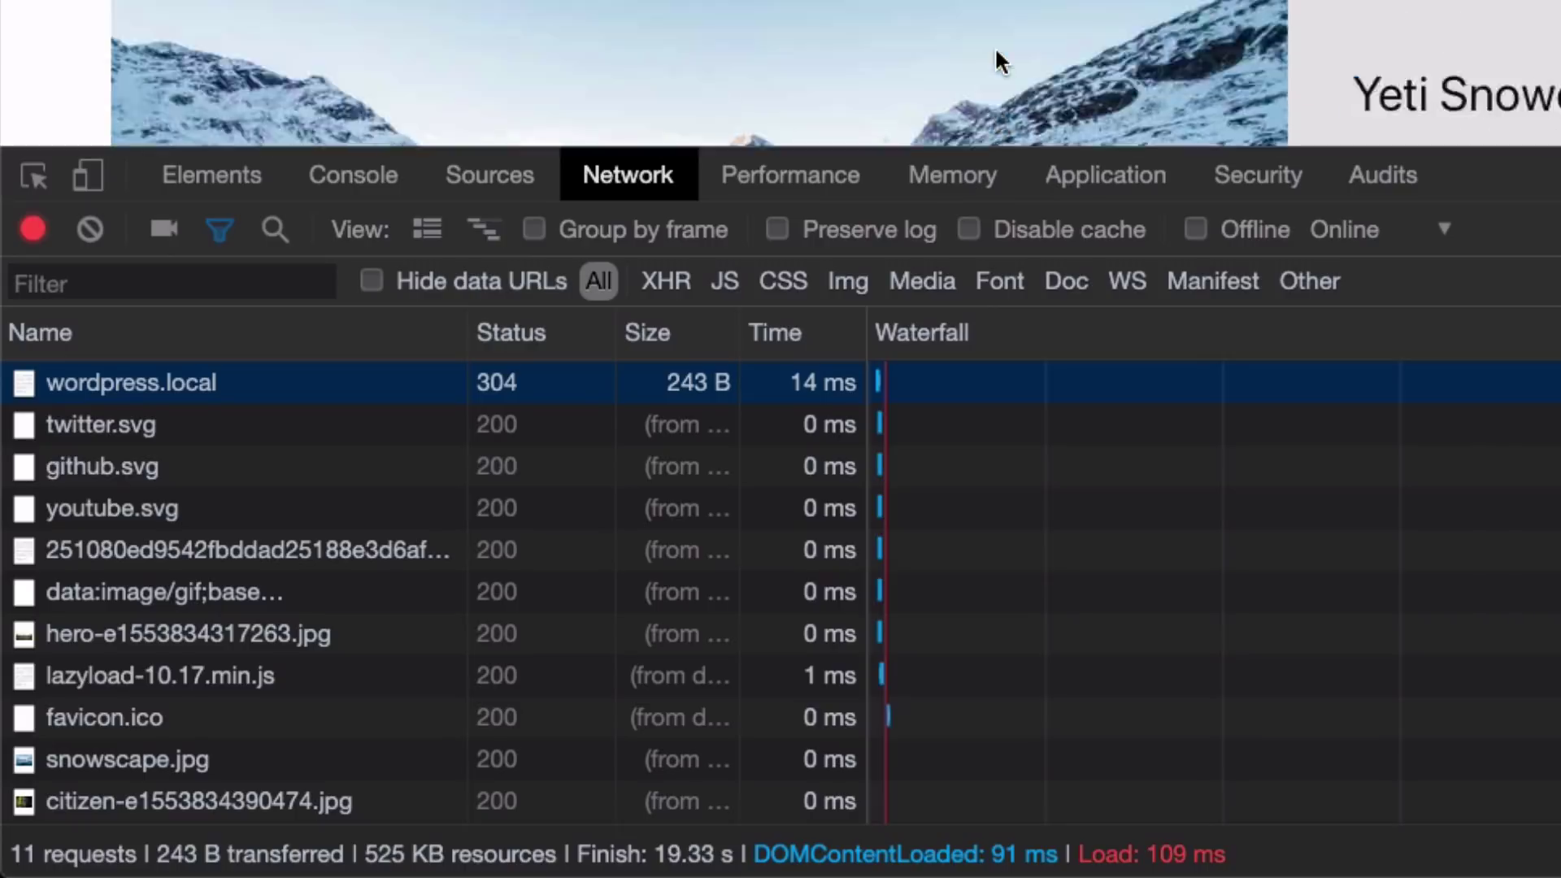
key(super+r)
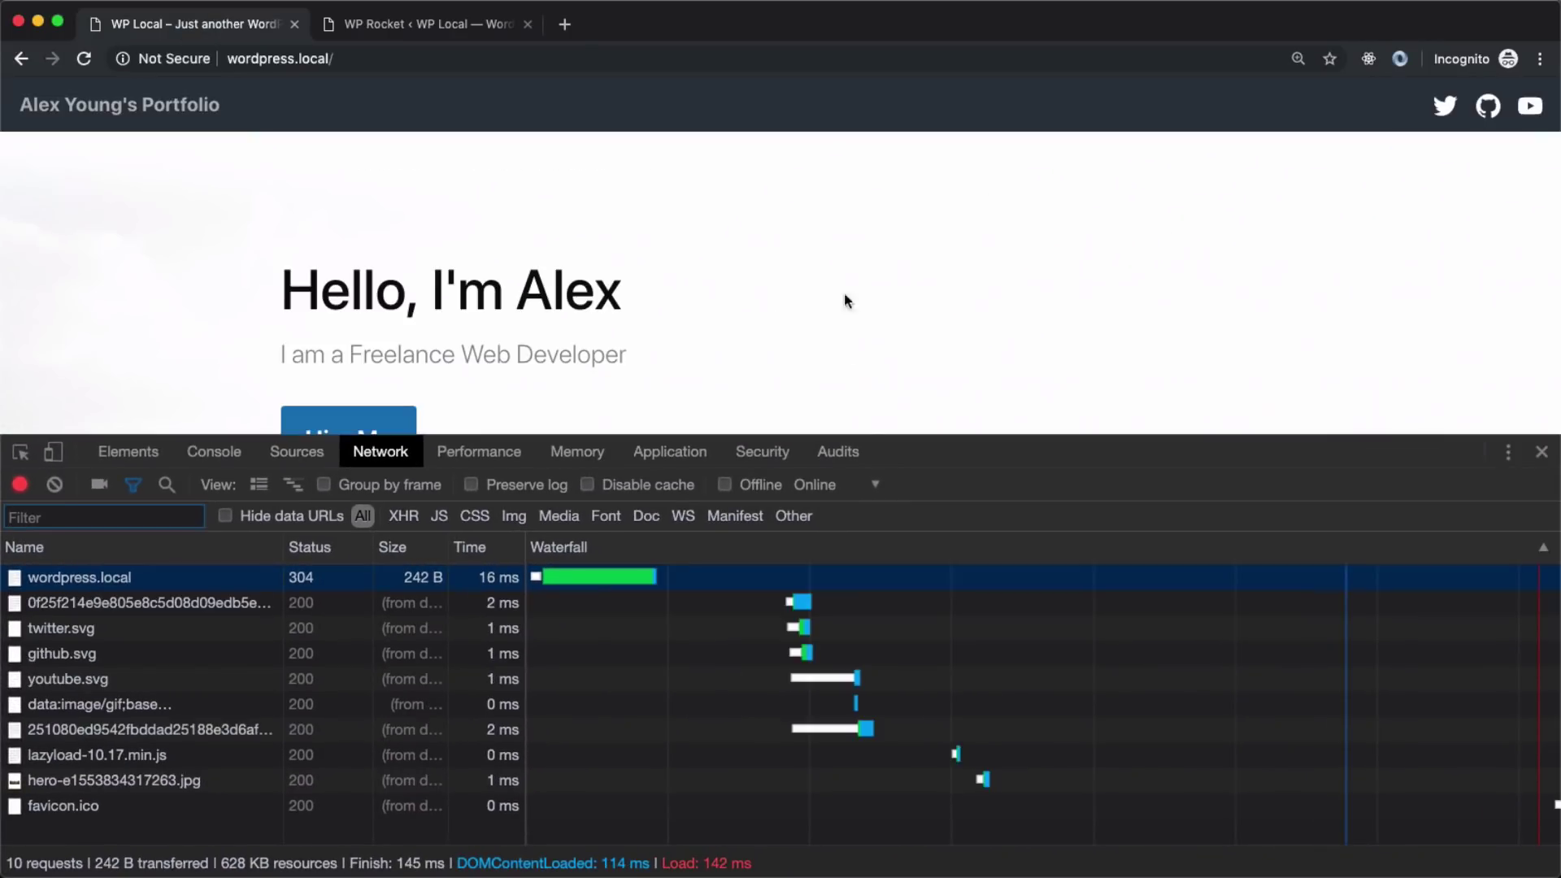
Run a performance audit on the front page, review its Performance score and metrics, and close the developer tools
click(844, 454)
click(271, 854)
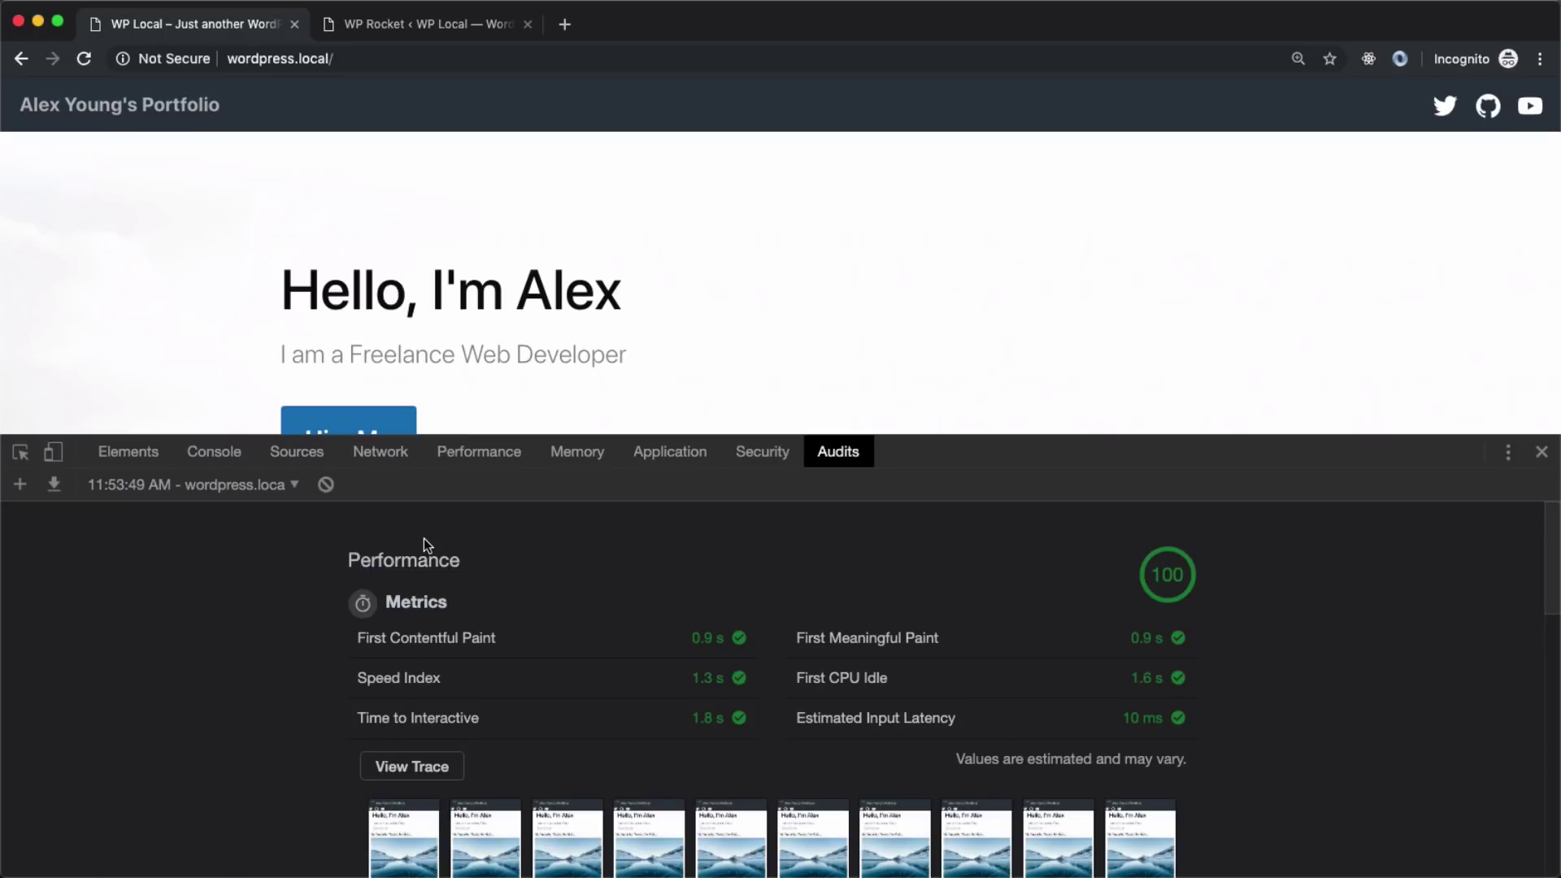
click(1542, 452)
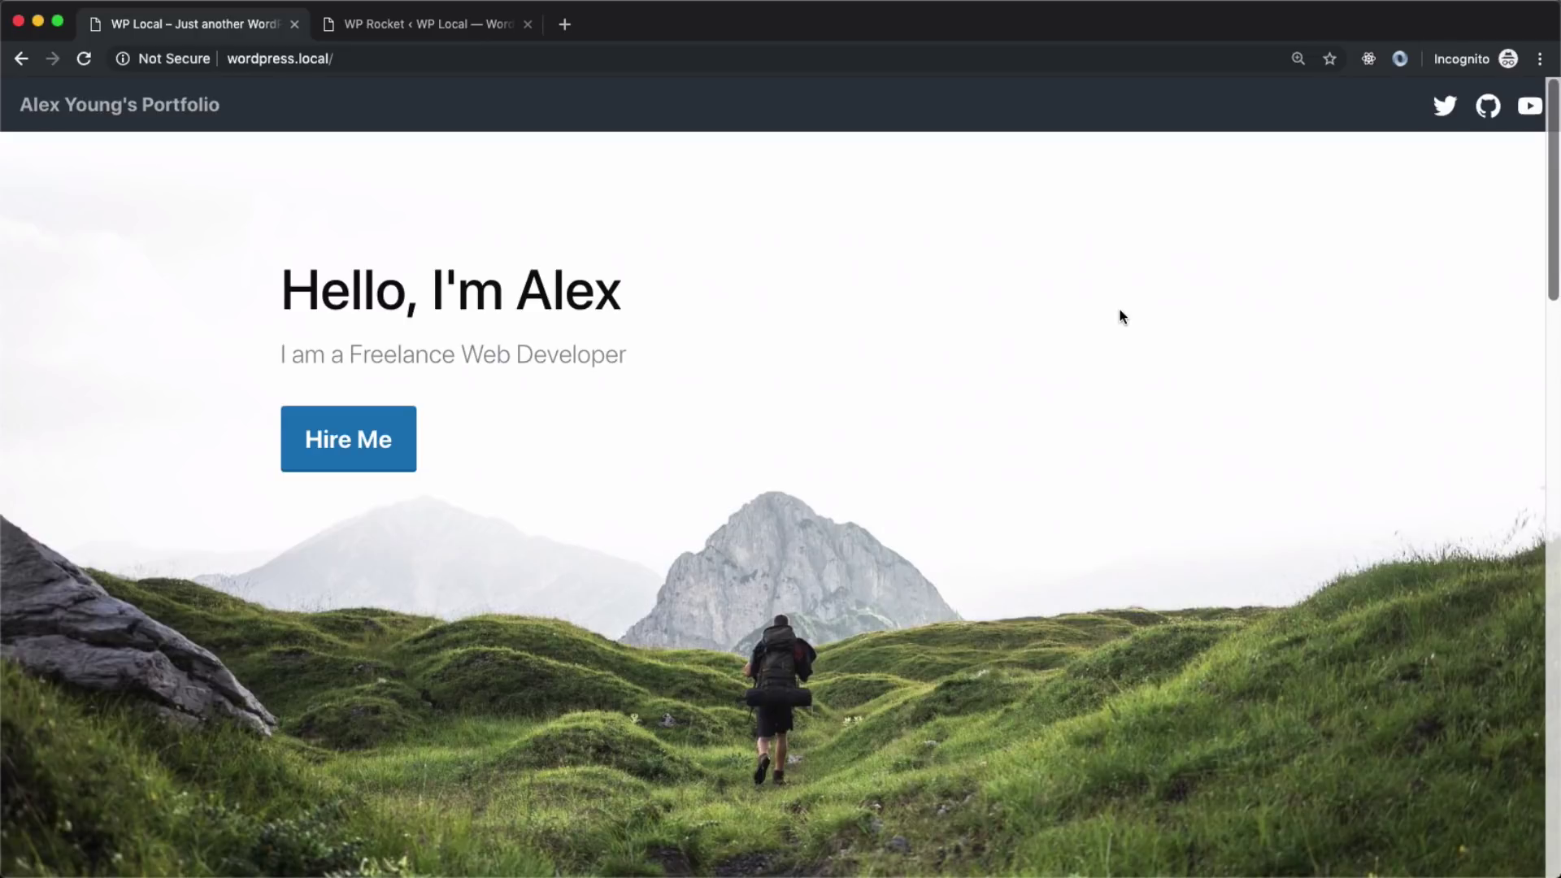
Look through the front page from the hero section to the Some Of My Heros table, checking that the images load, and return to the hero
scroll(1120, 314, down, 4)
scroll(1121, 316, down, 5)
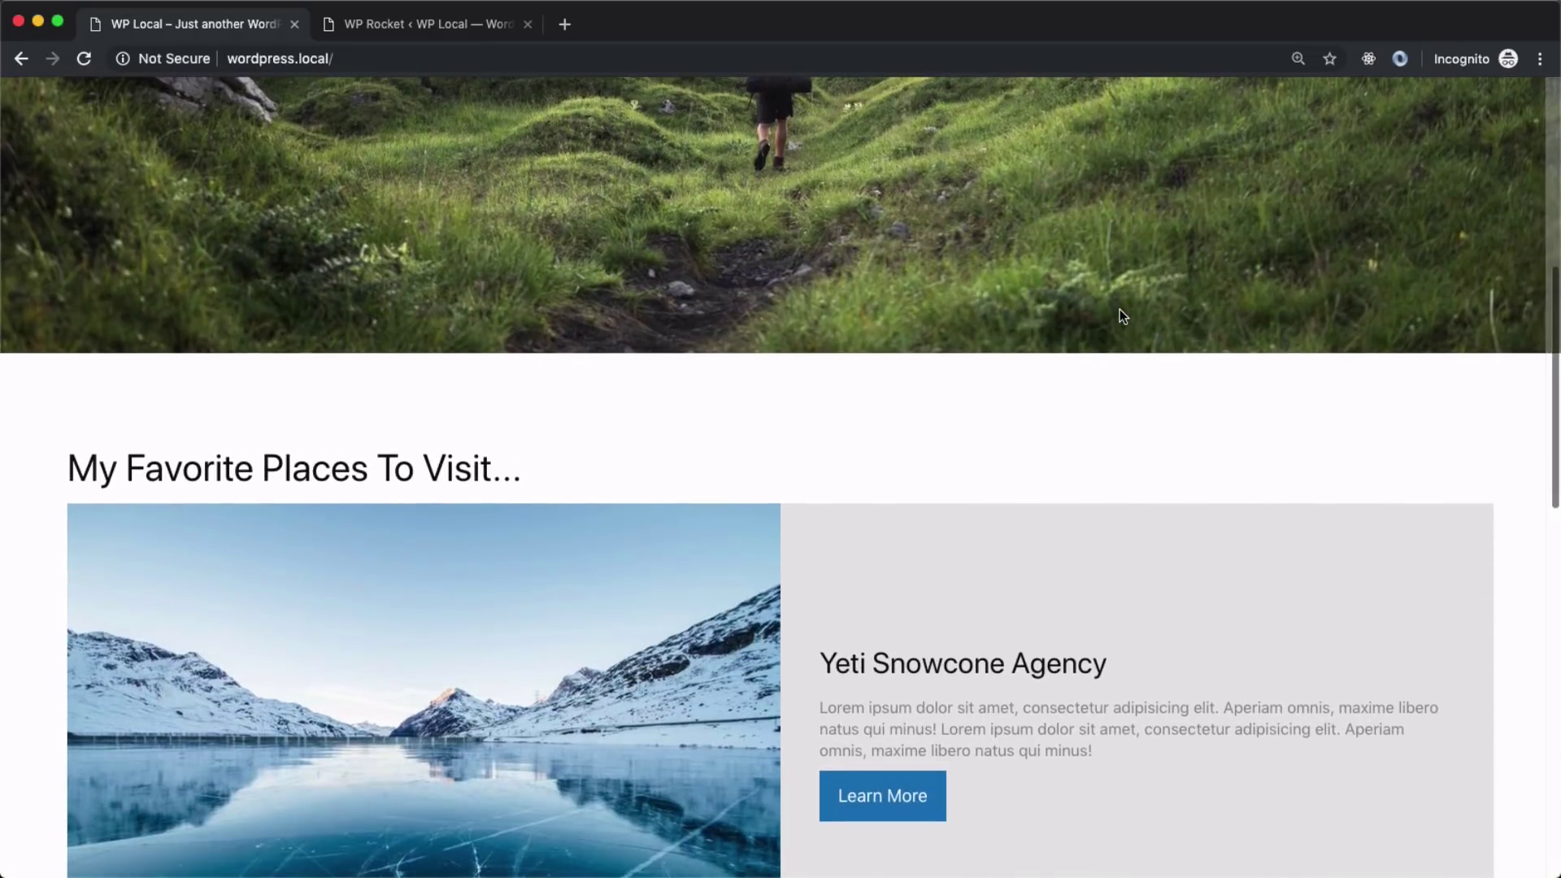
scroll(1120, 316, down, 2)
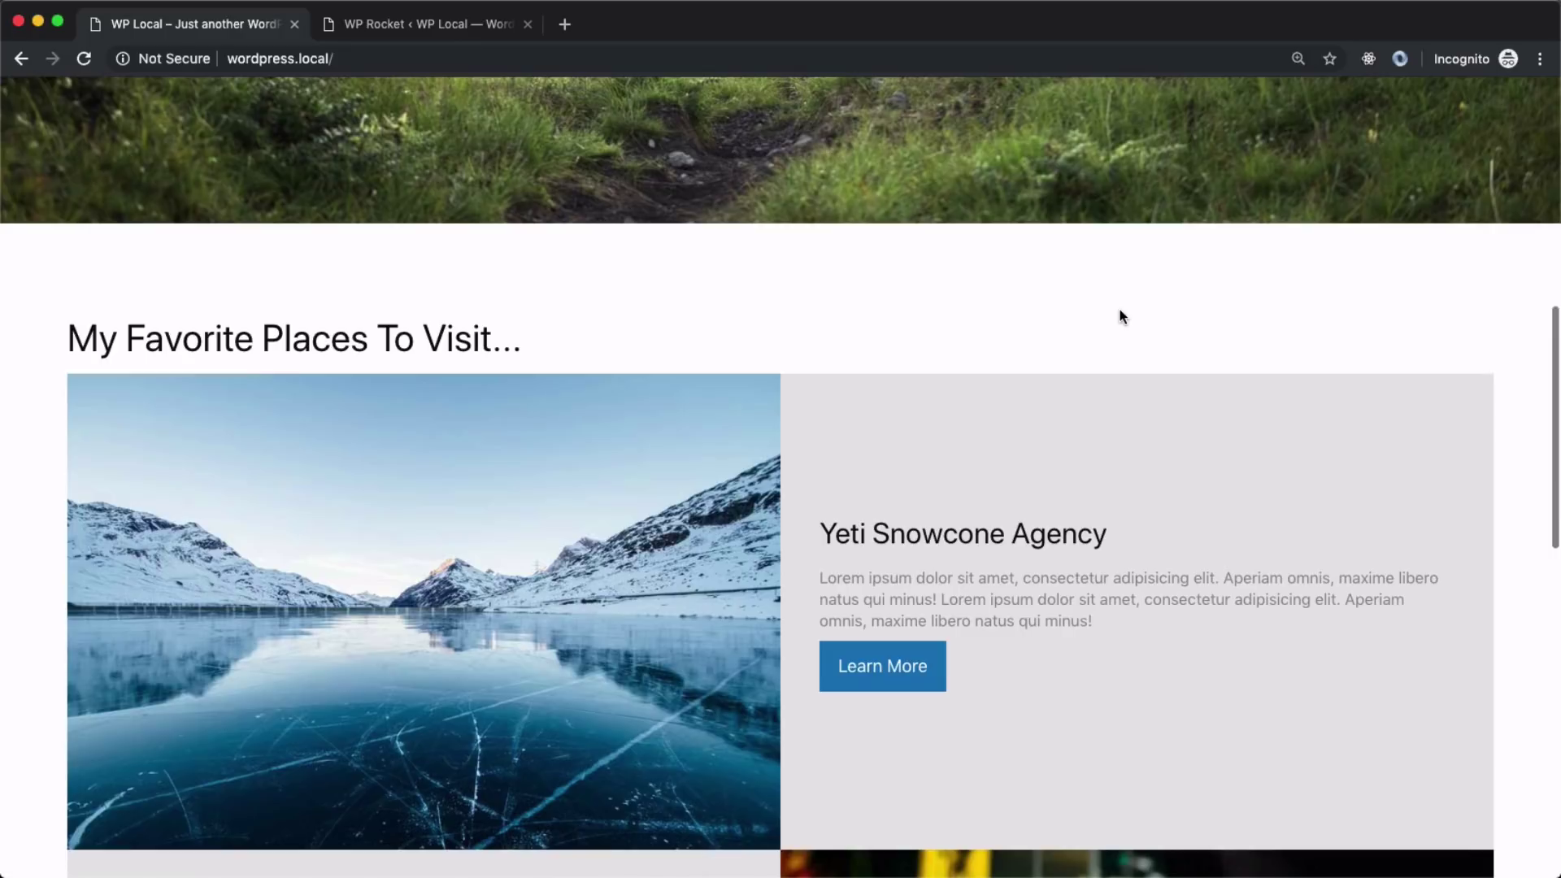
scroll(1120, 316, down, 1)
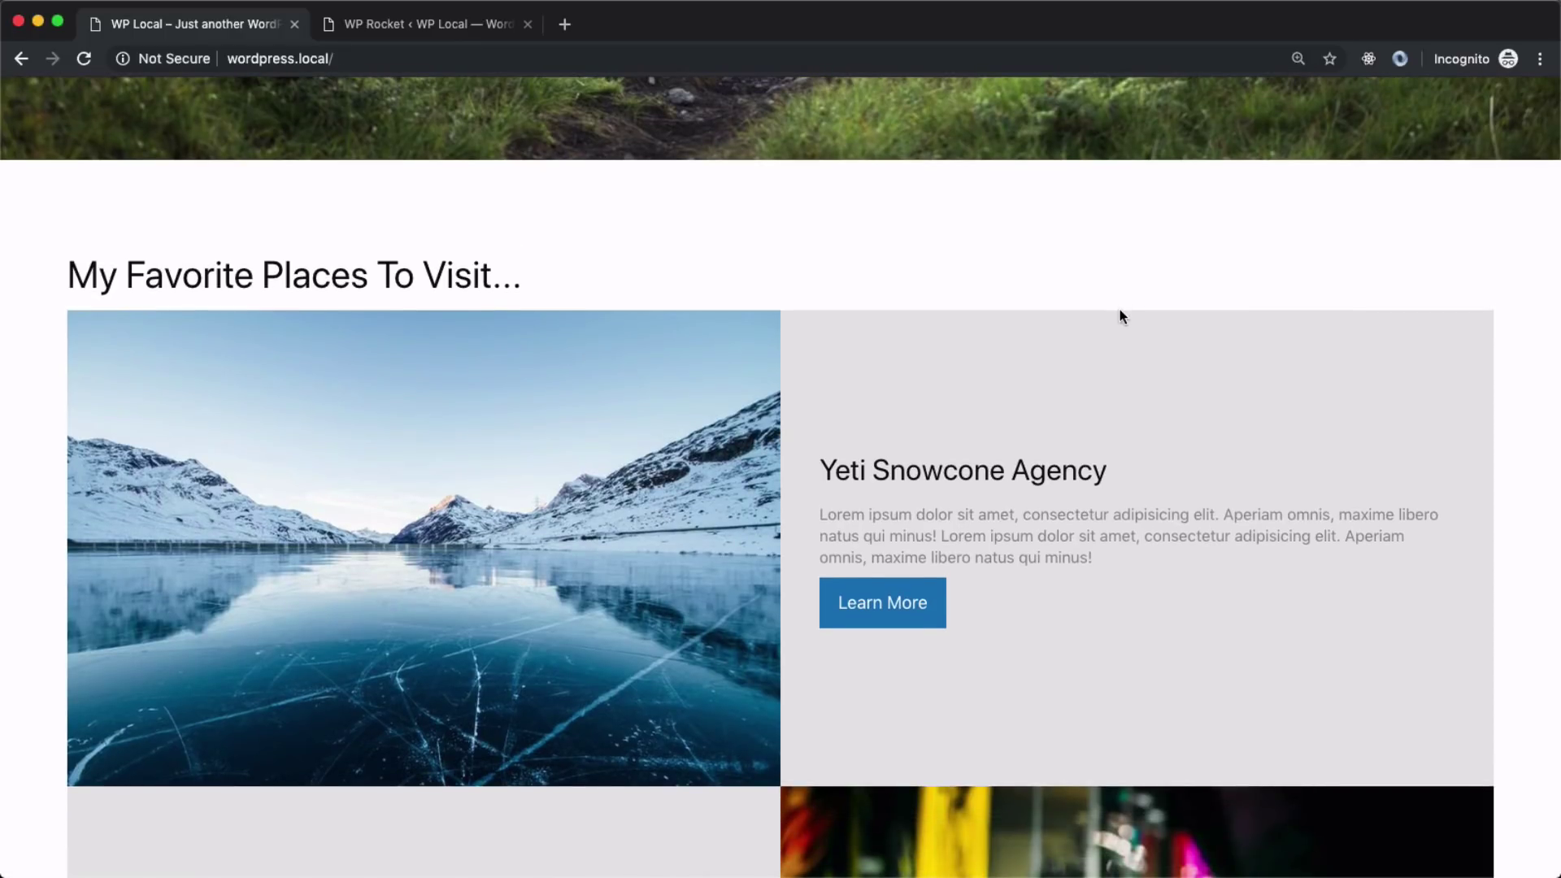
scroll(1121, 316, down, 2)
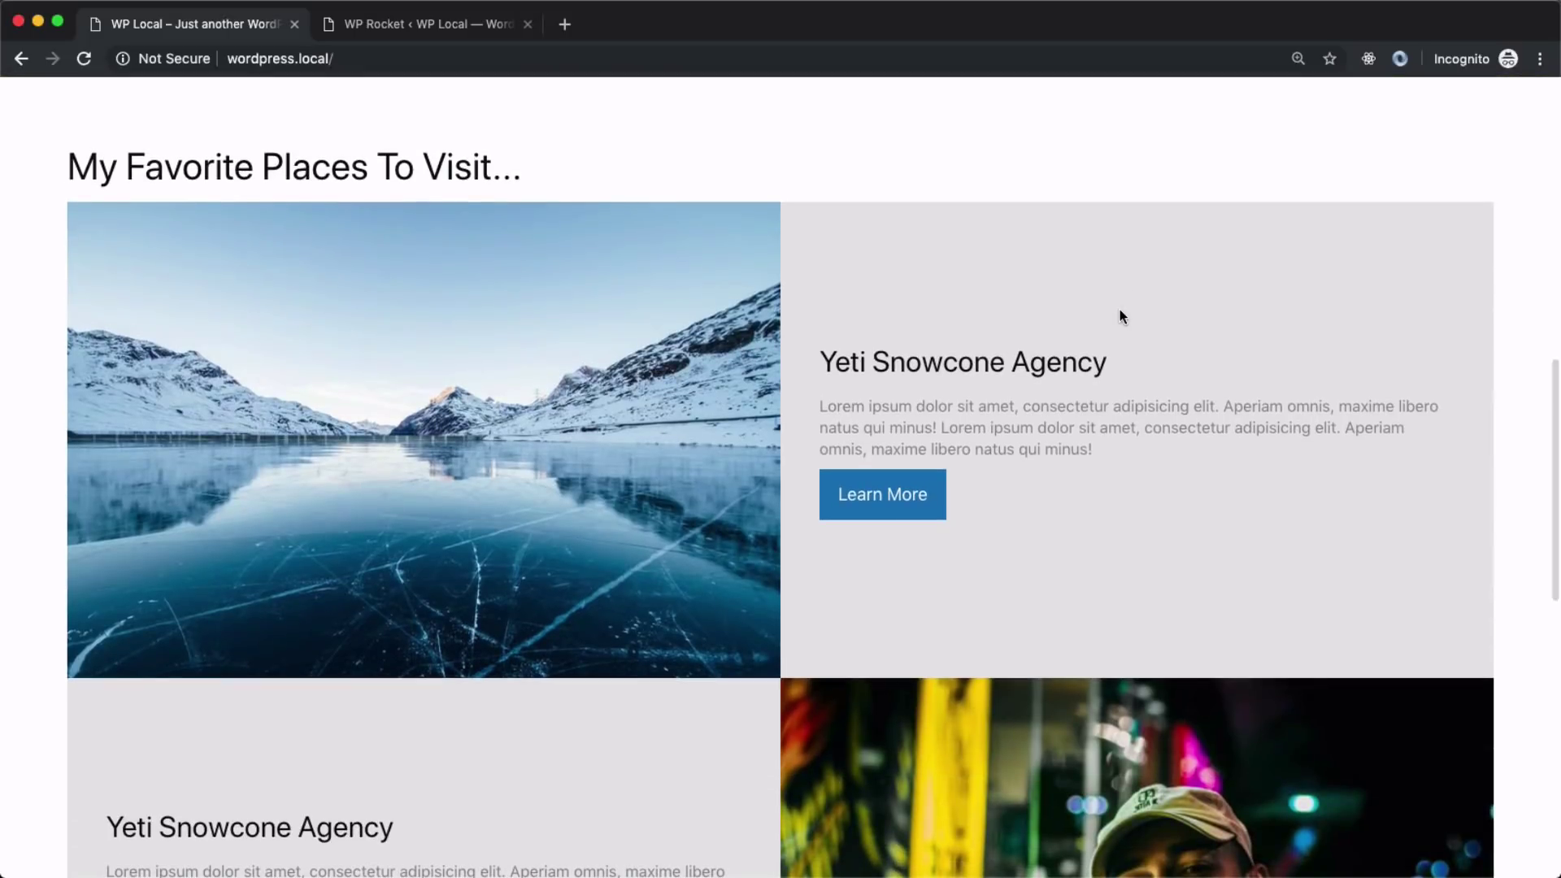
scroll(1119, 316, down, 1)
scroll(1120, 317, down, 1)
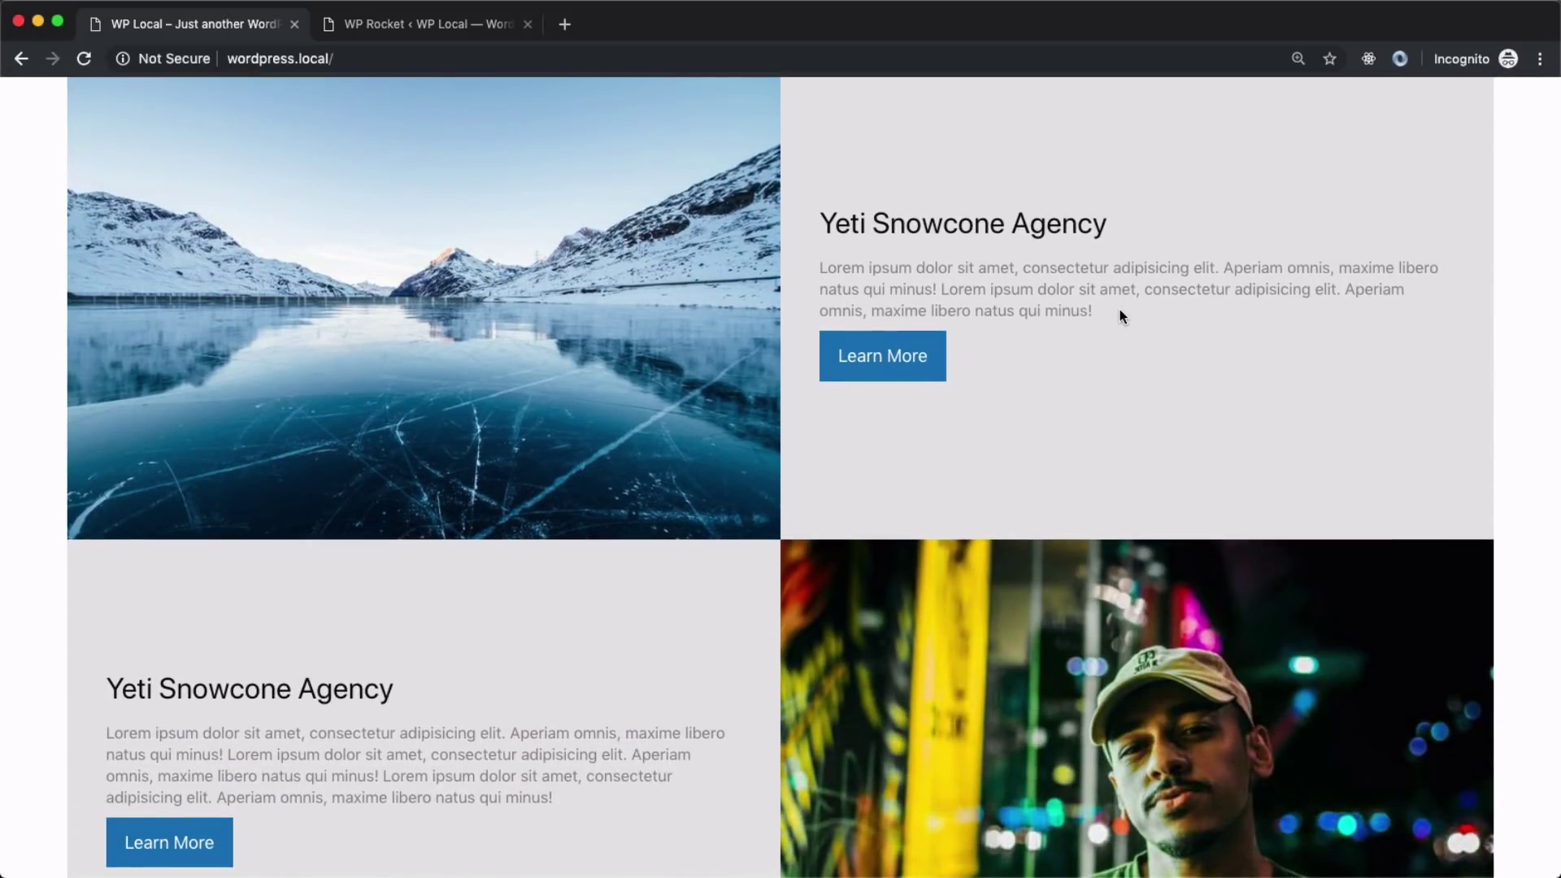
scroll(1121, 316, down, 1)
scroll(1121, 315, down, 1)
scroll(1120, 317, down, 3)
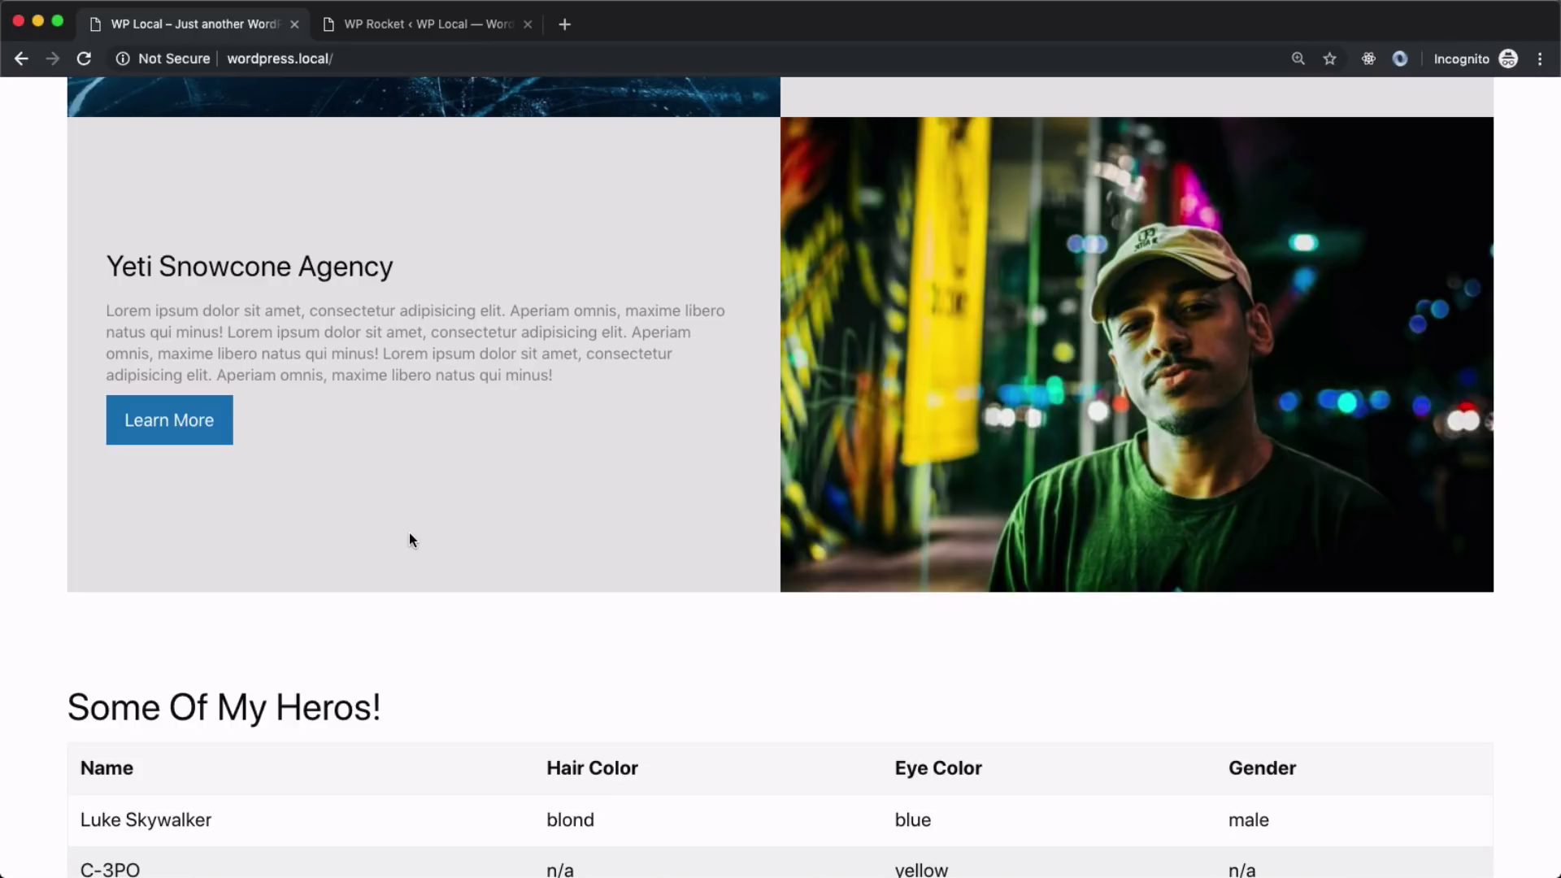
scroll(410, 540, up, 9)
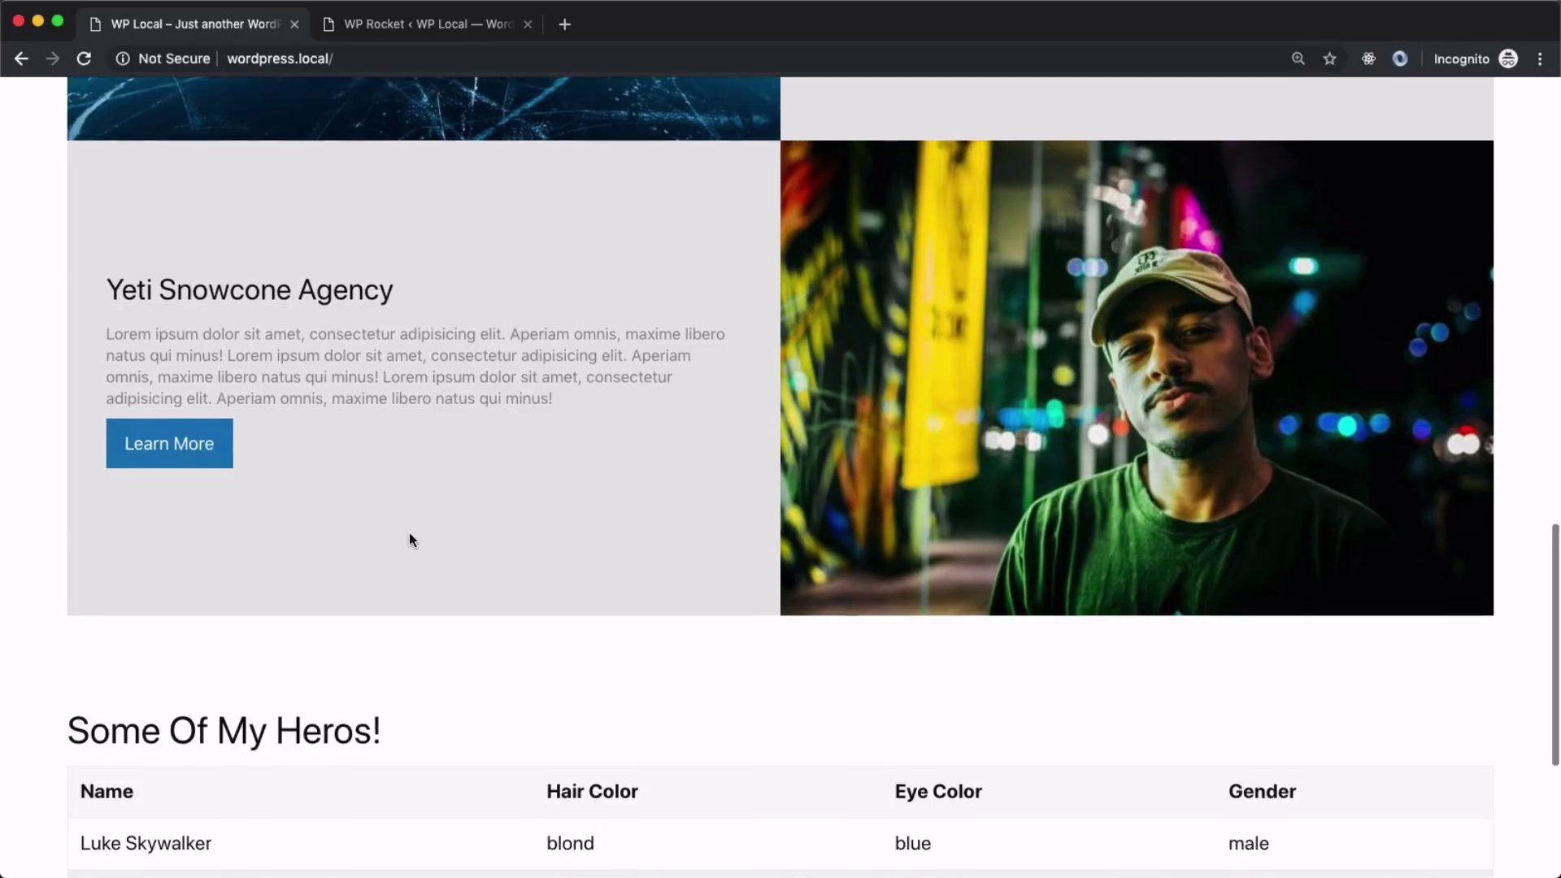
scroll(411, 534, up, 9)
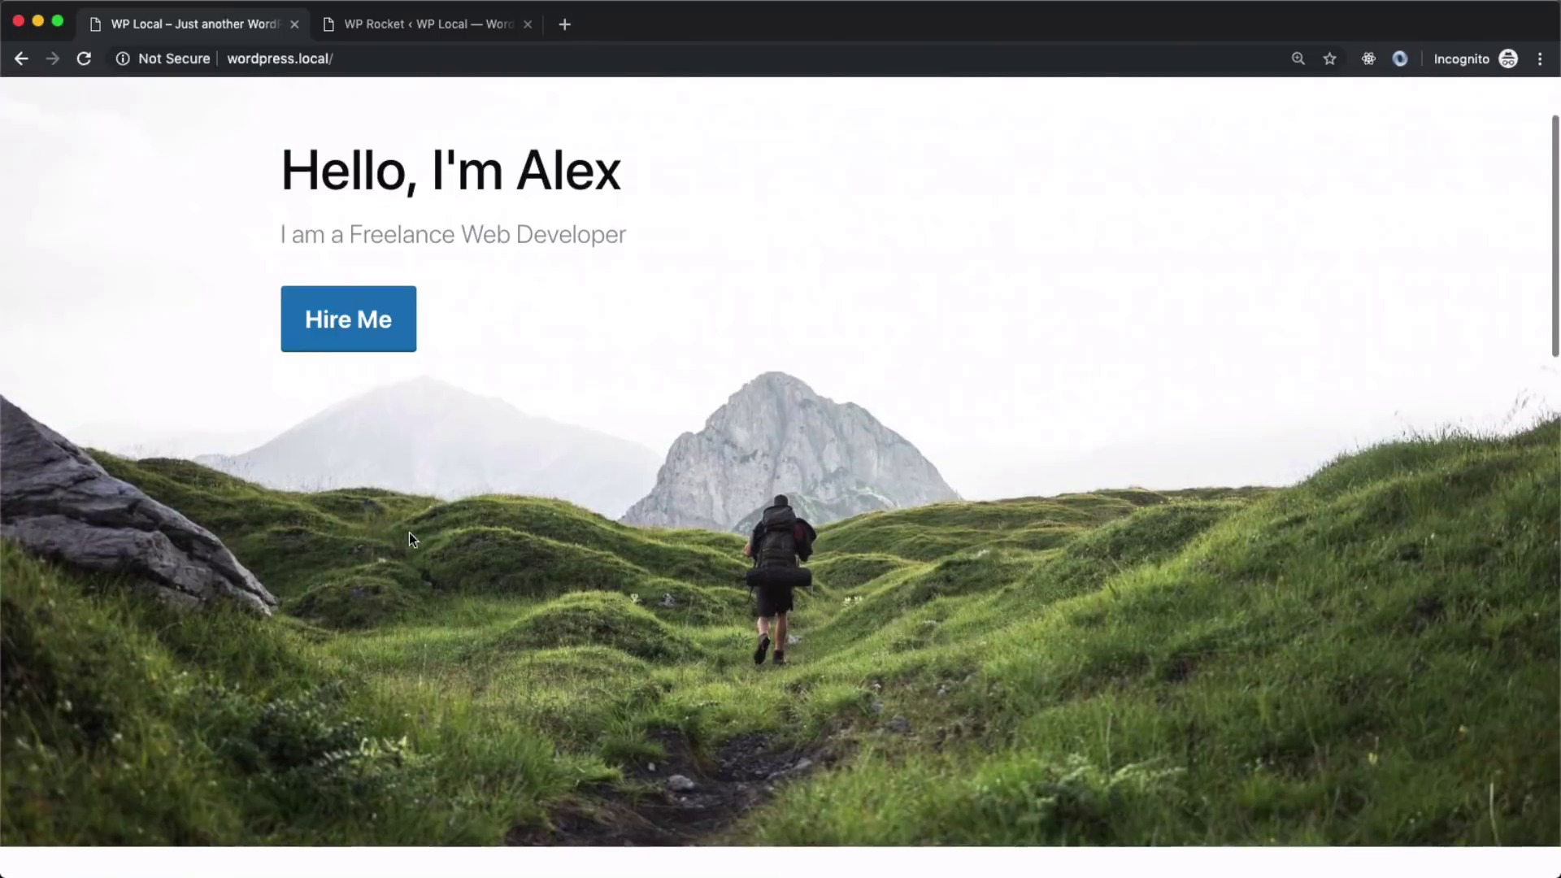
Reload the front page several times to check how quickly it loads
click(81, 60)
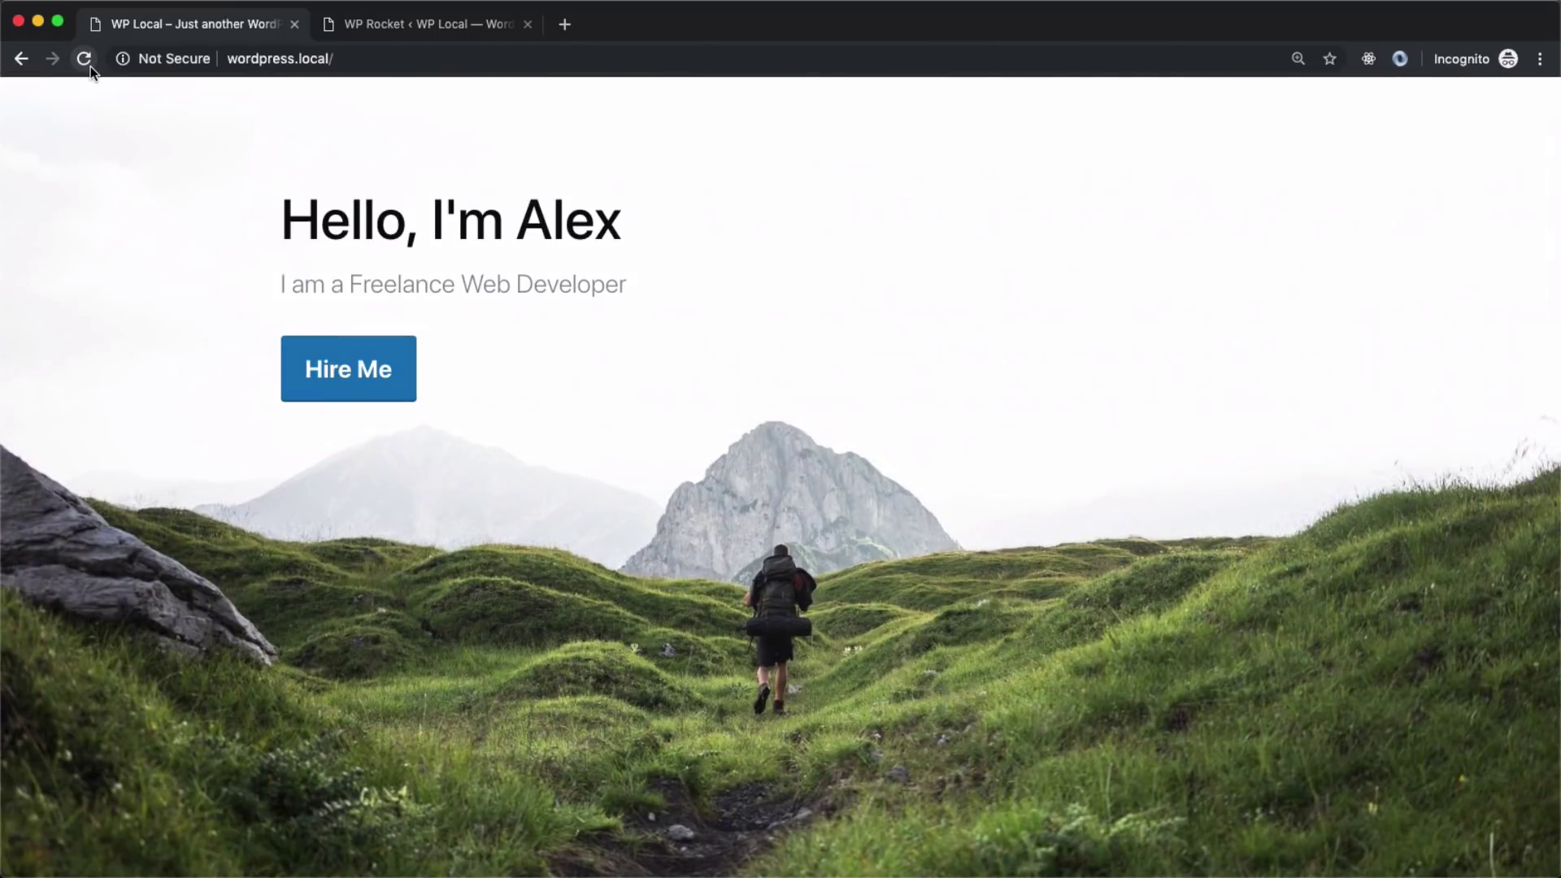
click(92, 66)
click(82, 65)
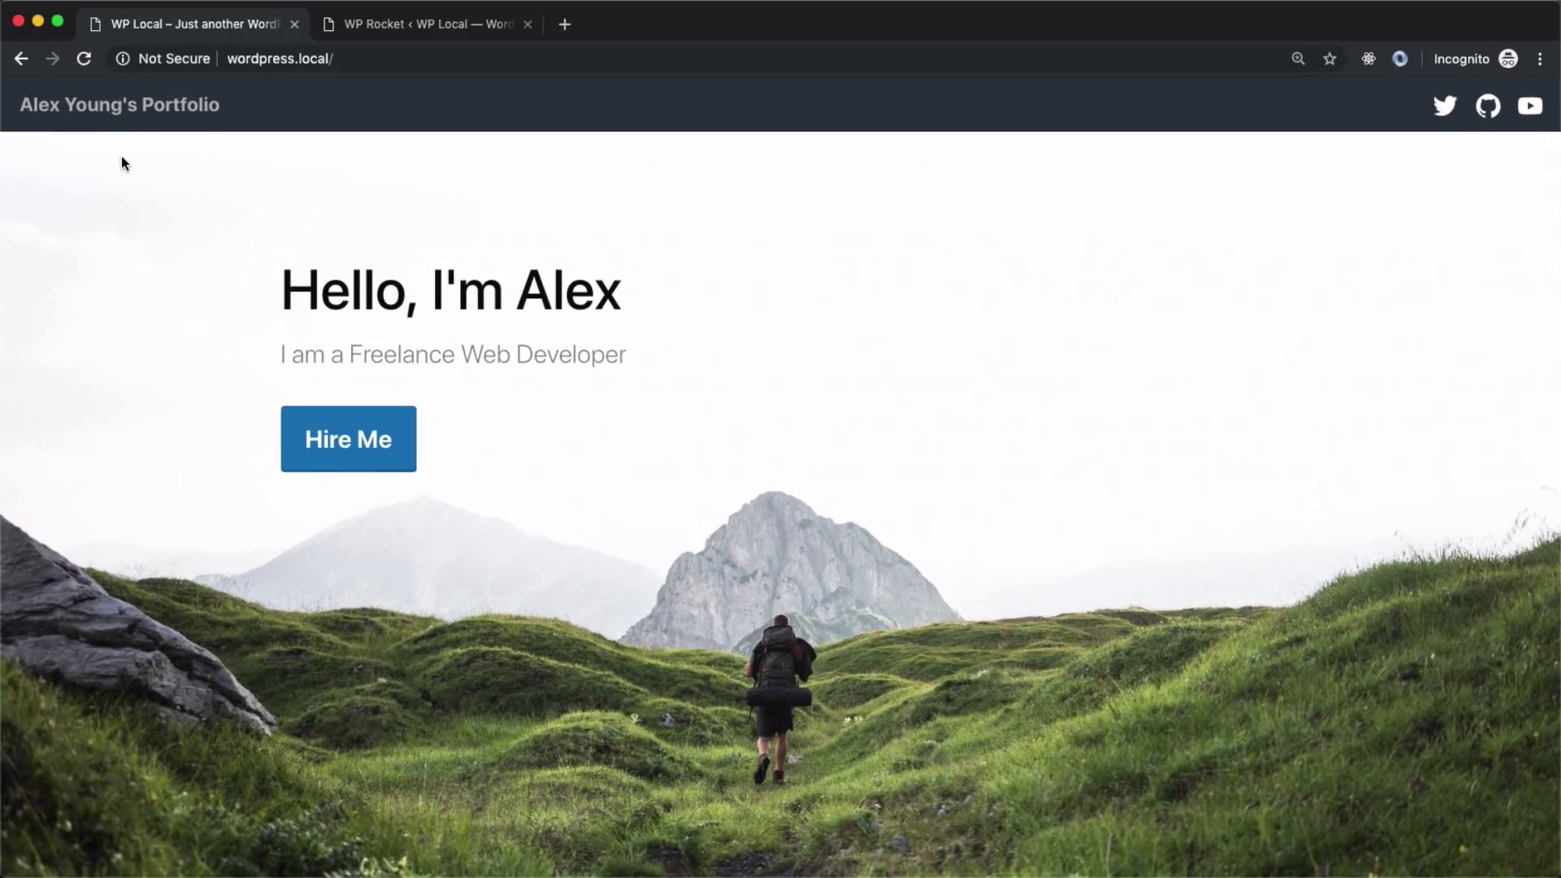